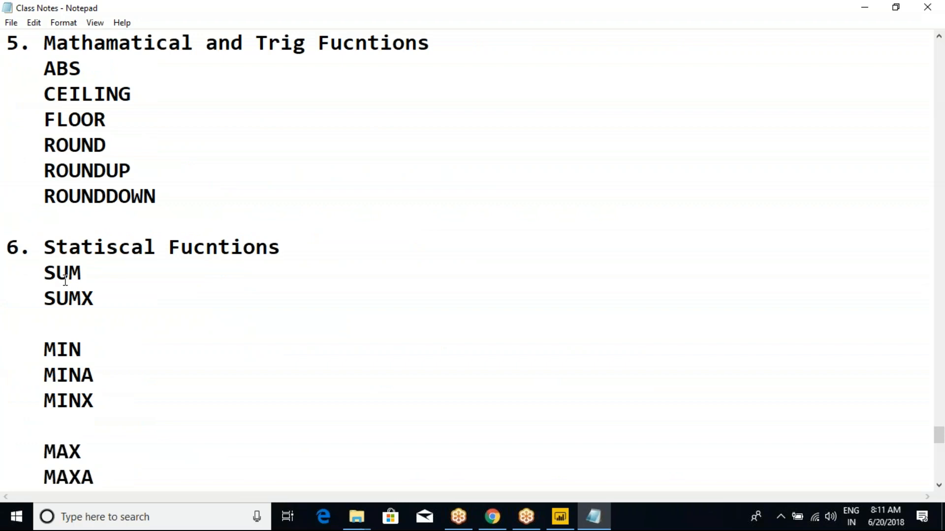
# Review the mathematical and statistical function lists, from ABS through the SUM, MIN, MAX and AVERAGE groups.
pyautogui.scroll(-1, 65, 280)
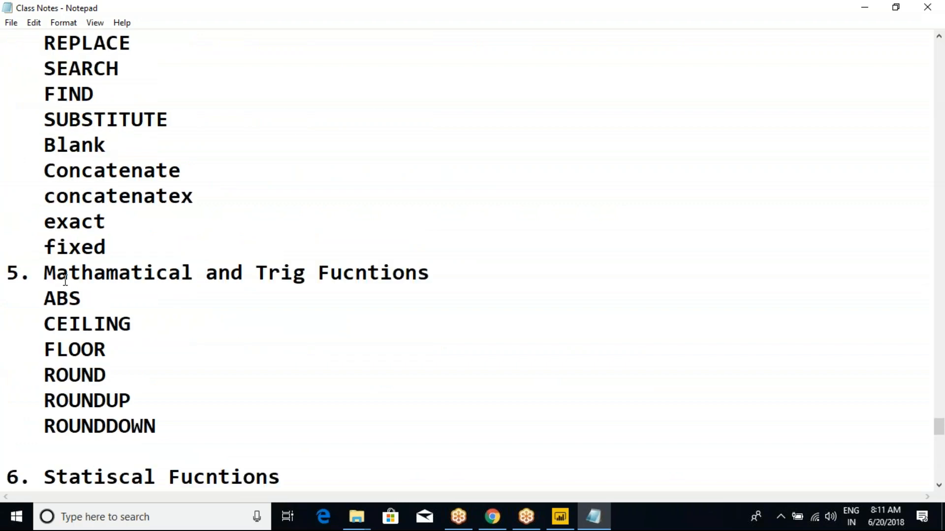
pyautogui.scroll(-4, 65, 281)
pyautogui.scroll(1, 66, 280)
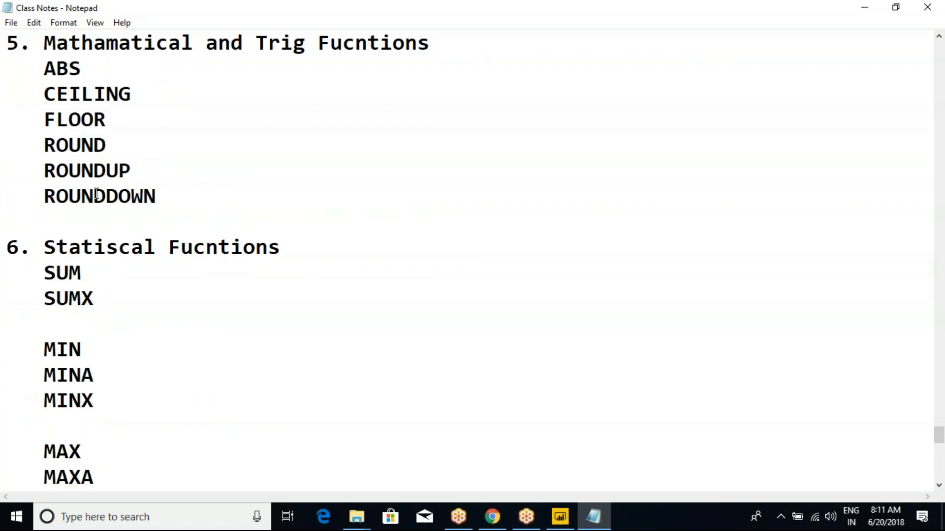
pyautogui.moveTo(81, 68); pyautogui.dragTo(155, 225)
pyautogui.scroll(-2, 155, 225)
pyautogui.moveTo(69, 94); pyautogui.dragTo(199, 402)
pyautogui.click(199, 402)
pyautogui.scroll(-3, 193, 364)
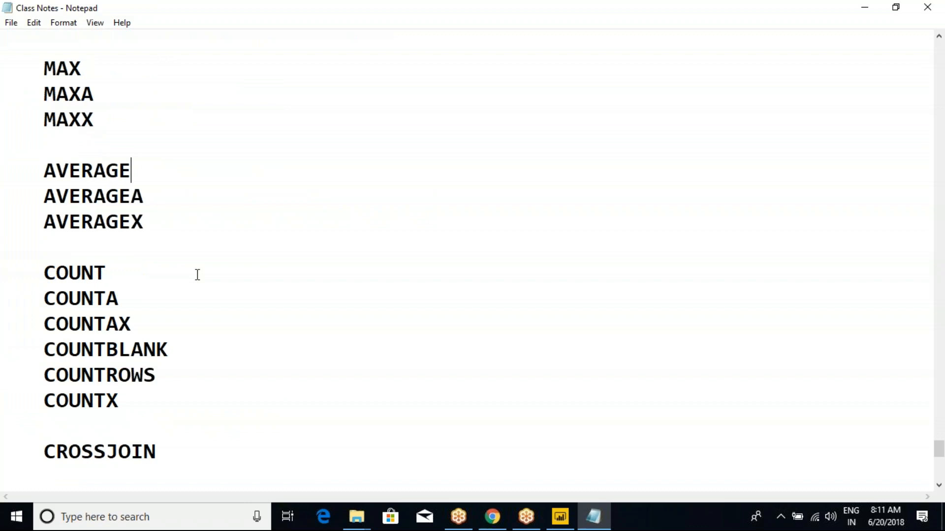
# Examine the COUNT group from COUNT to COUNTX and the CROSSJOIN entry in the statistical functions.
pyautogui.moveTo(21, 270); pyautogui.dragTo(162, 449)
pyautogui.click(154, 400)
pyautogui.click(45, 272)
pyautogui.moveTo(44, 272); pyautogui.dragTo(116, 267)
pyautogui.click(114, 270)
pyautogui.moveTo(39, 271); pyautogui.dragTo(158, 391)
pyautogui.click(162, 394)
pyautogui.moveTo(48, 272); pyautogui.dragTo(124, 397)
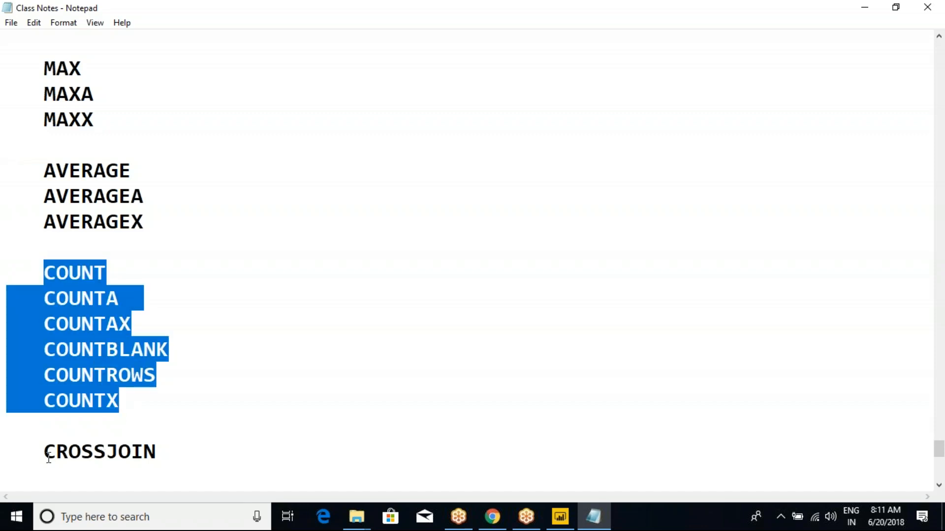
pyautogui.moveTo(45, 451); pyautogui.dragTo(175, 450)
pyautogui.click(175, 450)
# Look over the Filter and Time Intelligence function headings at the end of the notes.
pyautogui.scroll(-3, 193, 443)
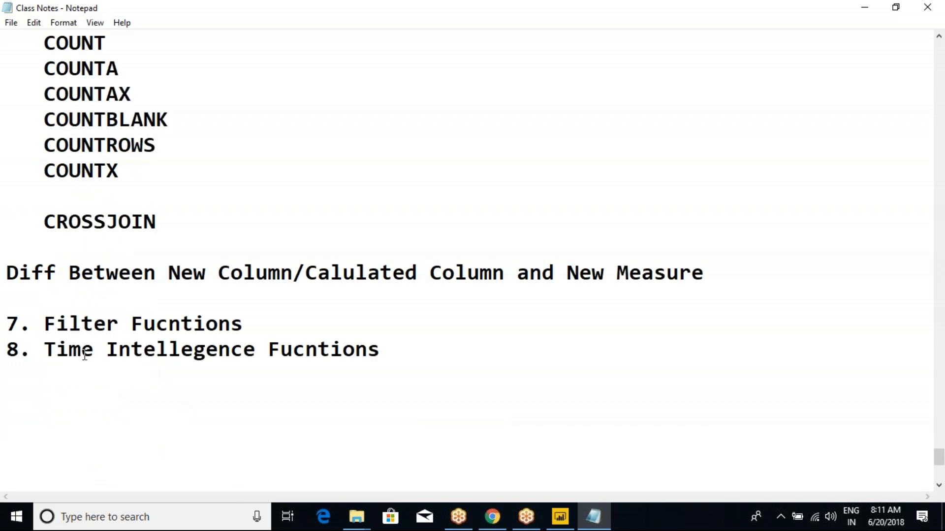
pyautogui.moveTo(47, 323); pyautogui.dragTo(240, 323)
pyautogui.click(240, 323)
pyautogui.moveTo(45, 350); pyautogui.dragTo(388, 349)
pyautogui.click(395, 346)
pyautogui.hotkey('ctrl', '2')
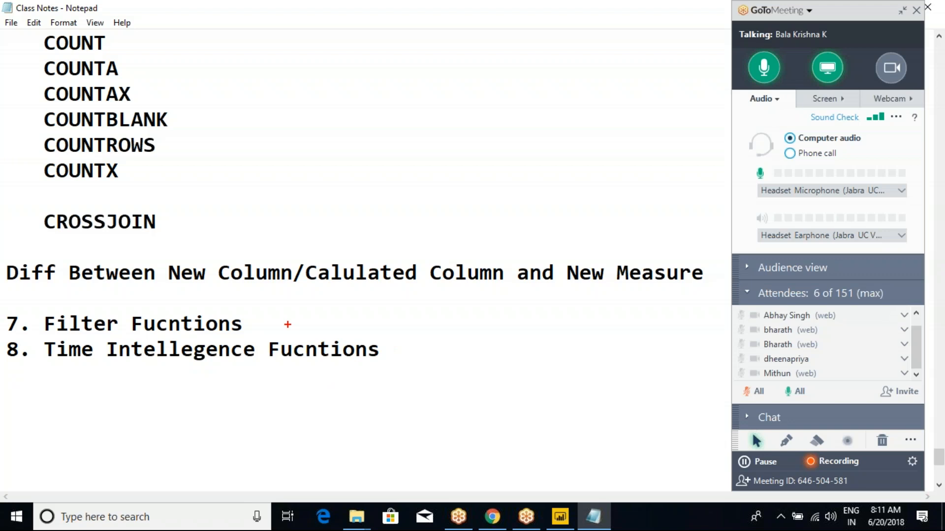
pyautogui.moveTo(288, 164)
pyautogui.mouseDown()
pyautogui.moveTo(291, 188)
pyautogui.moveTo(291, 169)
pyautogui.moveTo(298, 173)
pyautogui.mouseUp()
pyautogui.moveTo(325, 138); pyautogui.dragTo(314, 210)
pyautogui.moveTo(365, 156)
pyautogui.mouseDown()
pyautogui.moveTo(358, 181)
pyautogui.moveTo(406, 165)
pyautogui.mouseUp()
pyautogui.moveTo(249, 130)
pyautogui.mouseDown()
pyautogui.moveTo(421, 217)
pyautogui.moveTo(446, 190)
pyautogui.moveTo(453, 205)
pyautogui.mouseUp()
pyautogui.press('Escape')
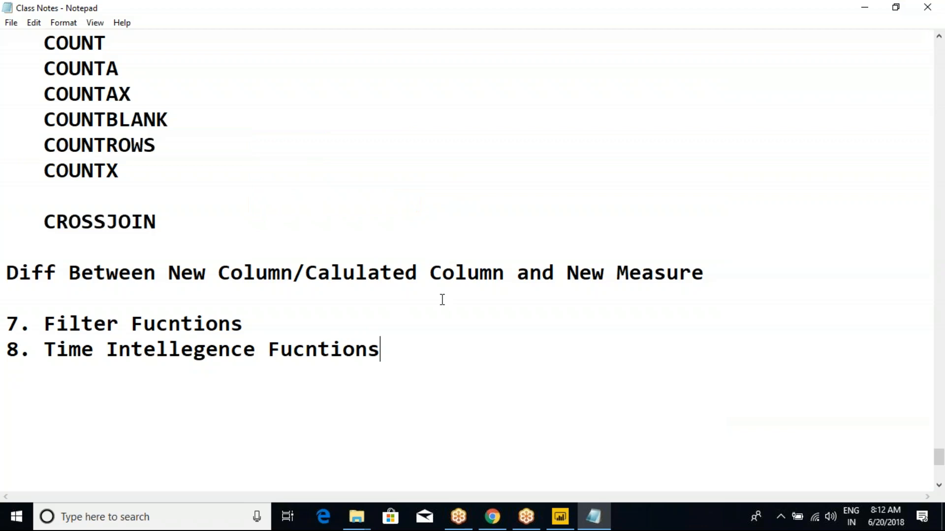
pyautogui.hotkey('ctrl', '2')
pyautogui.moveTo(322, 173)
pyautogui.mouseDown()
pyautogui.moveTo(323, 208)
pyautogui.moveTo(327, 163)
pyautogui.mouseUp()
pyautogui.moveTo(321, 215)
pyautogui.mouseDown()
pyautogui.moveTo(362, 211)
pyautogui.moveTo(373, 196)
pyautogui.mouseUp()
pyautogui.press('Escape')
# Add the note "-- to get no of records in a table" after COUNT in the statistical functions.
pyautogui.click(264, 191)
pyautogui.scroll(1, 234, 192)
pyautogui.click(136, 156)
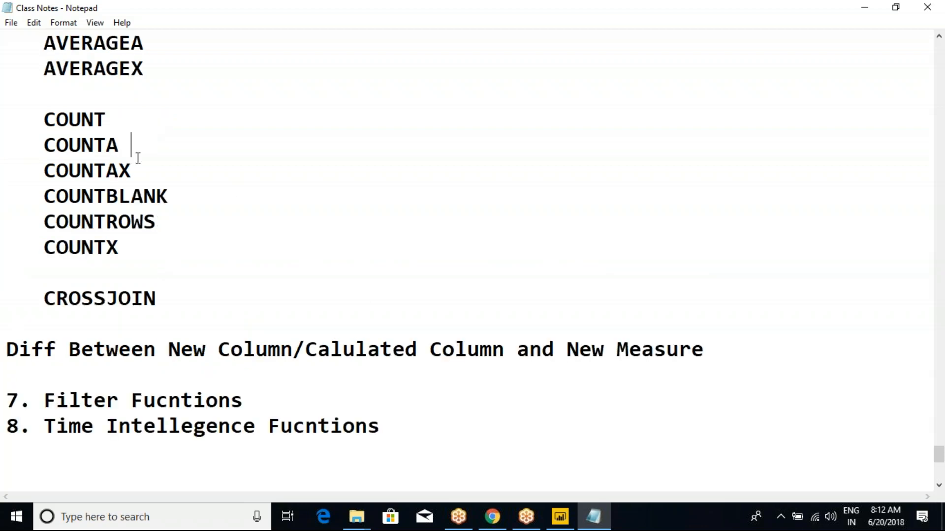
pyautogui.moveTo(49, 121); pyautogui.dragTo(148, 134)
pyautogui.click(148, 134)
pyautogui.moveTo(56, 114); pyautogui.dragTo(113, 114)
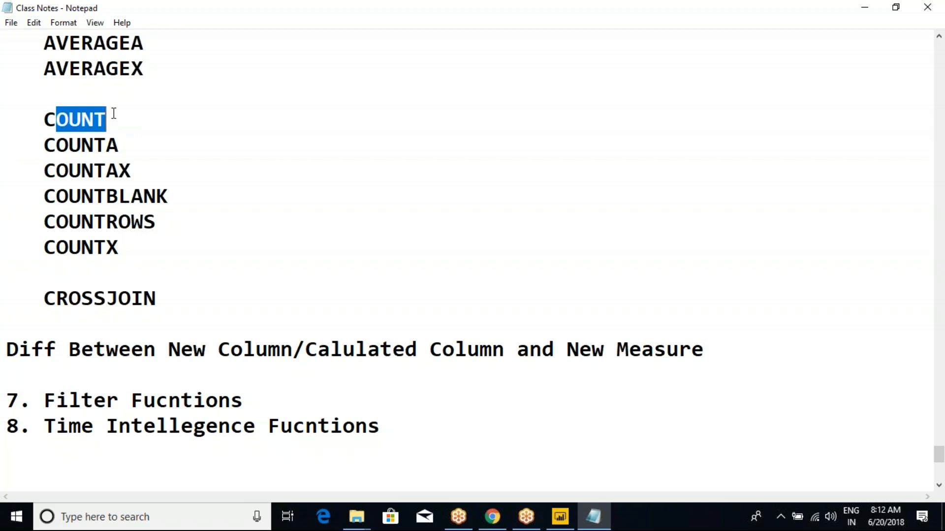
pyautogui.click(116, 114)
pyautogui.write('-- ')
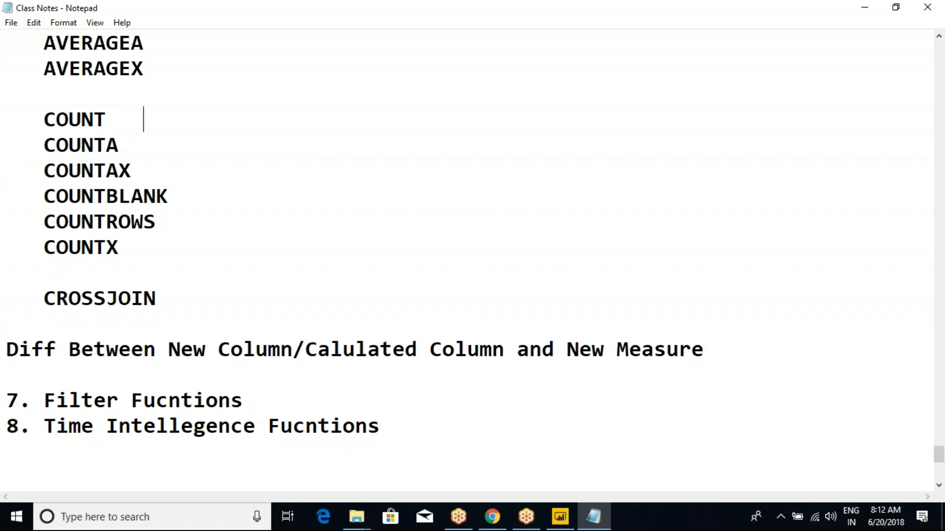
pyautogui.write('to get')
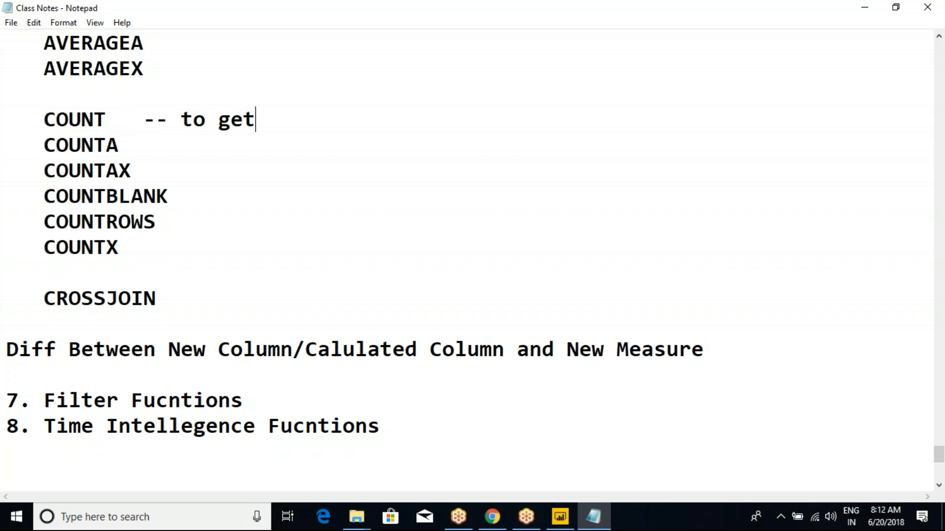
pyautogui.write(' no of r')
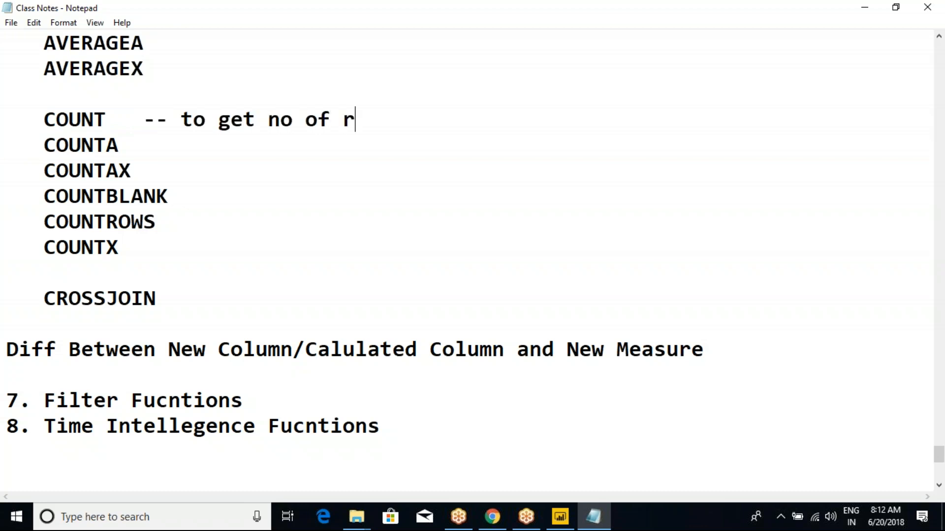
pyautogui.write('ecords in a')
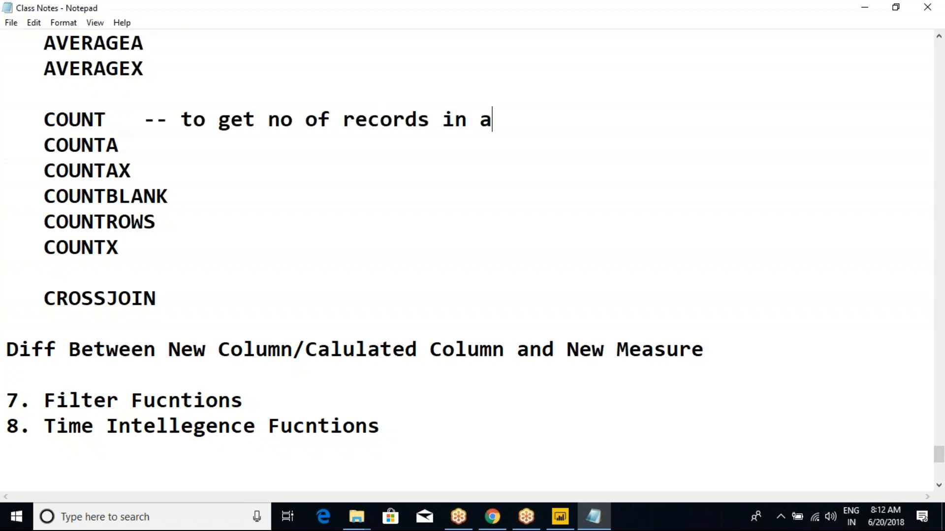
pyautogui.write(' table')
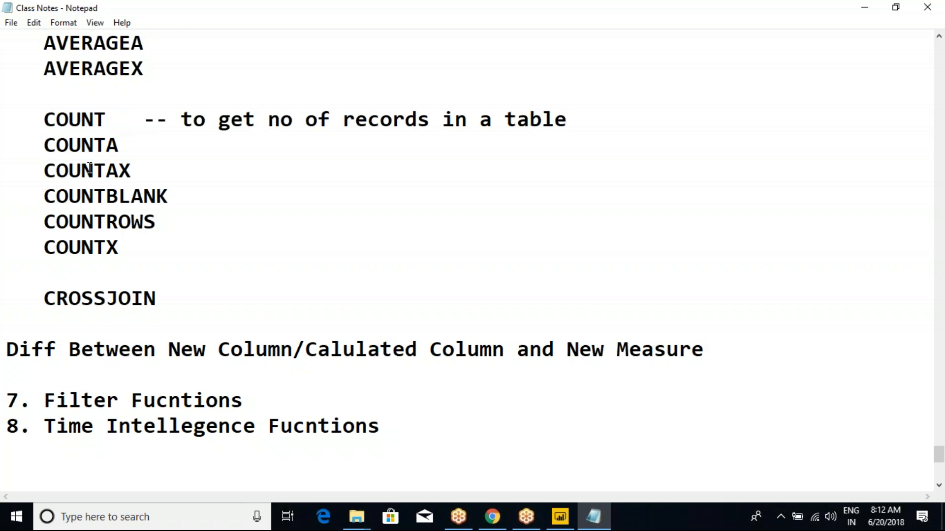
# Add the note "-- to get a no of records in a table" after COUNTAX.
pyautogui.click(143, 171)
pyautogui.write('-- to get a no of records in a ')
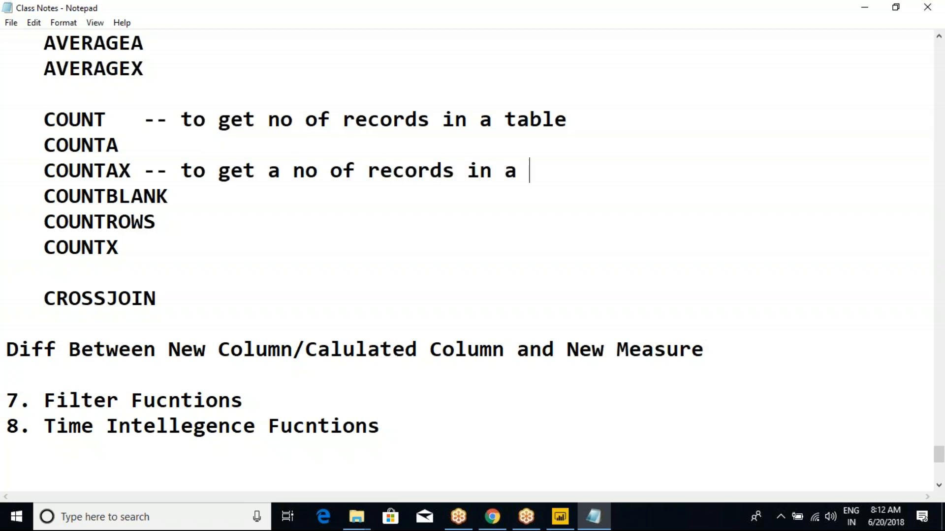
pyautogui.write('table')
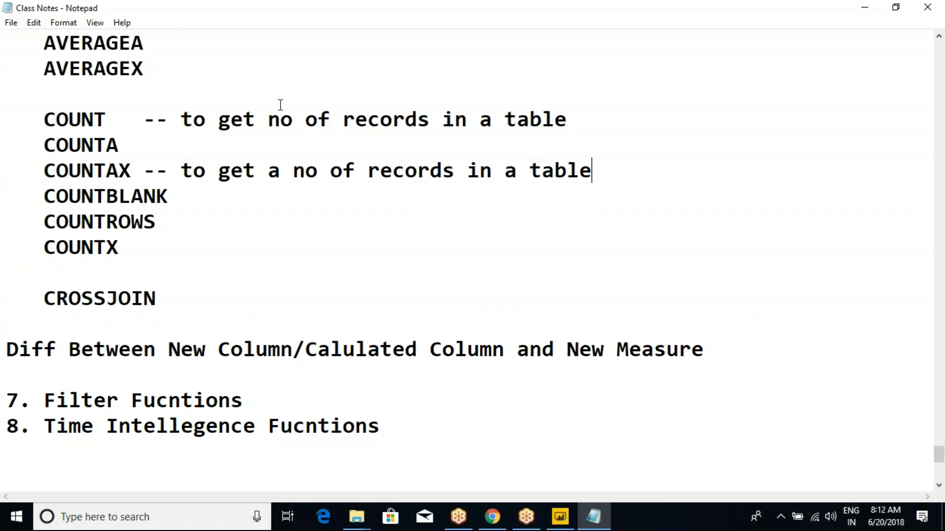
# Append "(Based on Expressions)" to the end of the COUNTAX note.
pyautogui.click(904, 9)
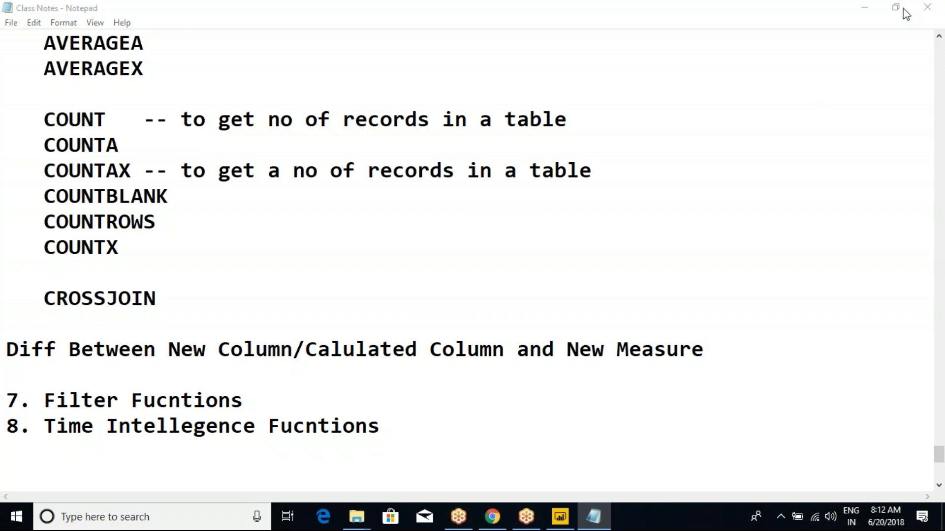
pyautogui.click(586, 6)
pyautogui.doubleClick(93, 119)
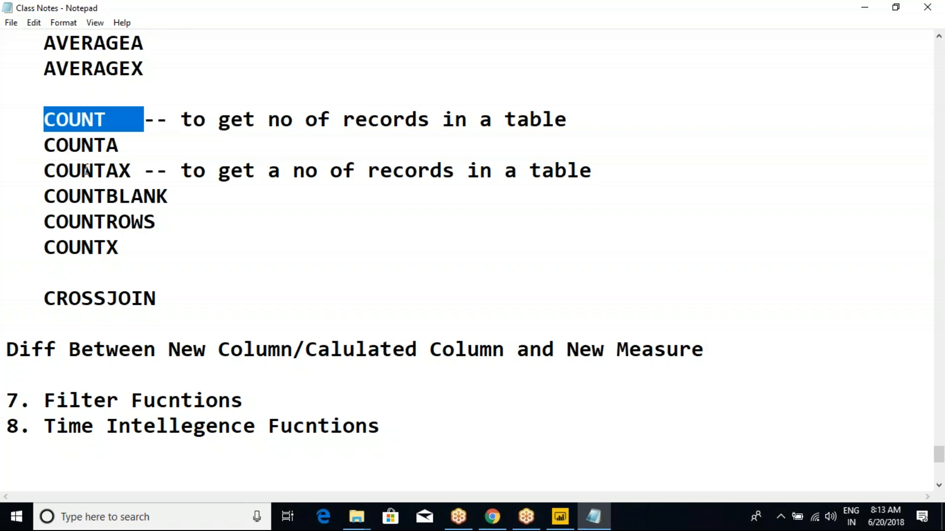
pyautogui.doubleClick(86, 170)
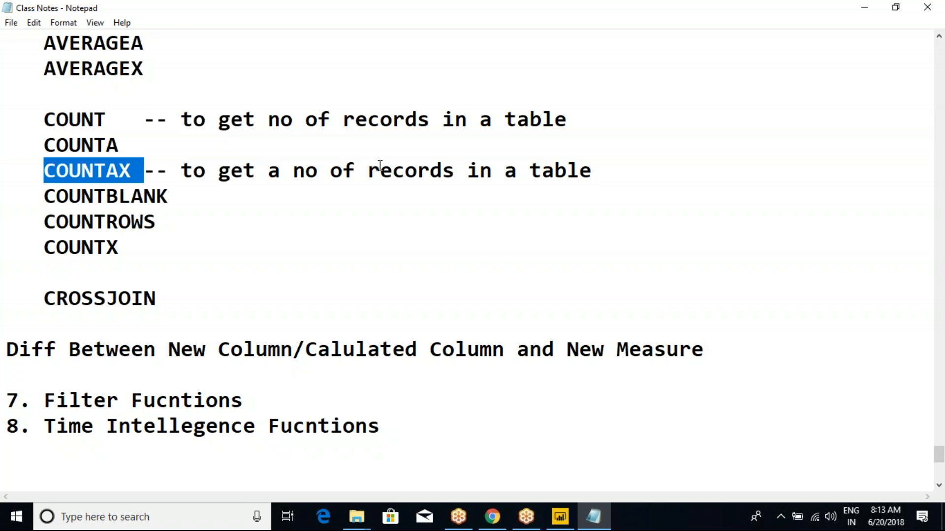
pyautogui.click(159, 149)
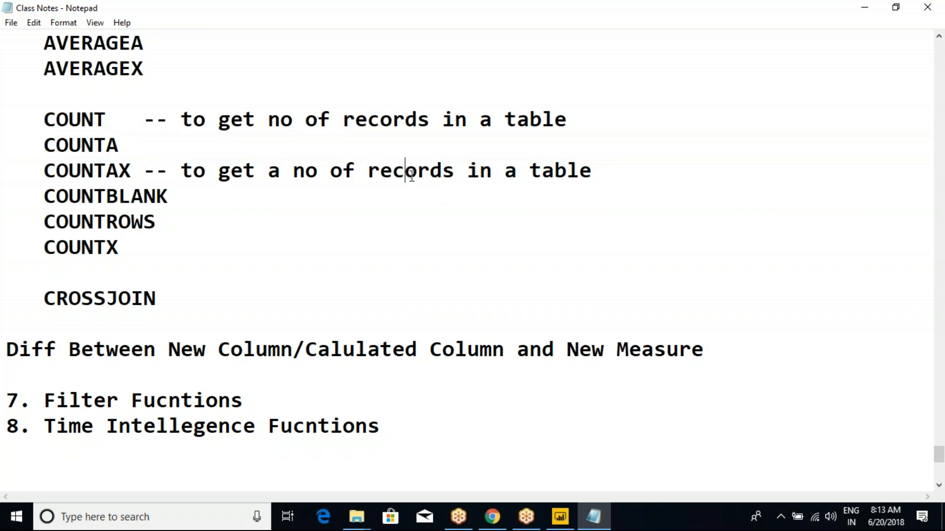
pyautogui.click(581, 171)
pyautogui.click(594, 171)
pyautogui.write('()Based in')
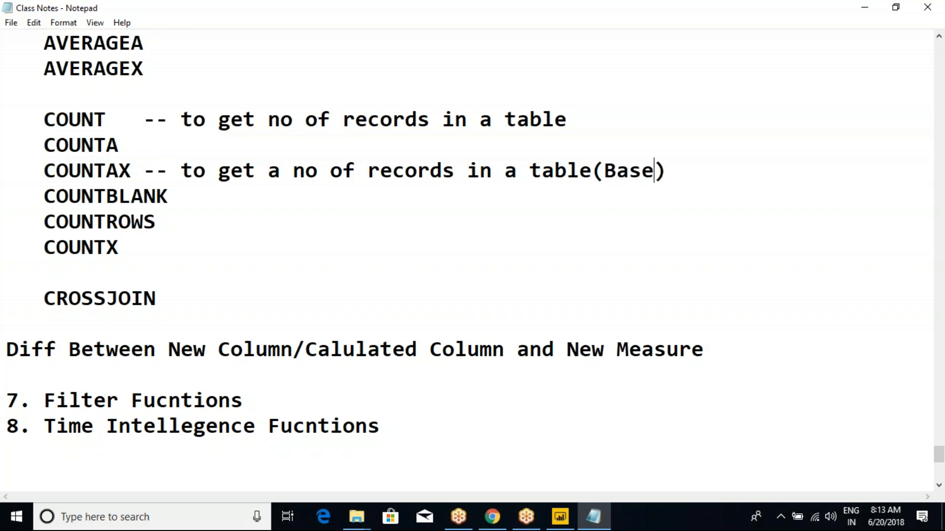
pyautogui.press('BackSpace')
pyautogui.press('BackSpace')
pyautogui.press('BackSpace')
pyautogui.write('on Expressions')
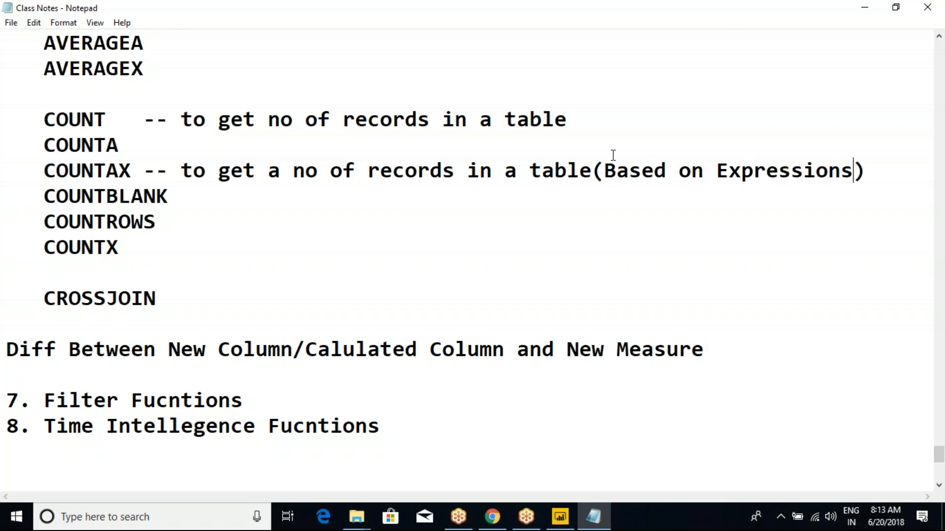
# Compare the COUNTAX note with the SUM, SUMX and MIN entries of the statistical functions list.
pyautogui.click(606, 175)
pyautogui.moveTo(606, 176); pyautogui.dragTo(837, 177)
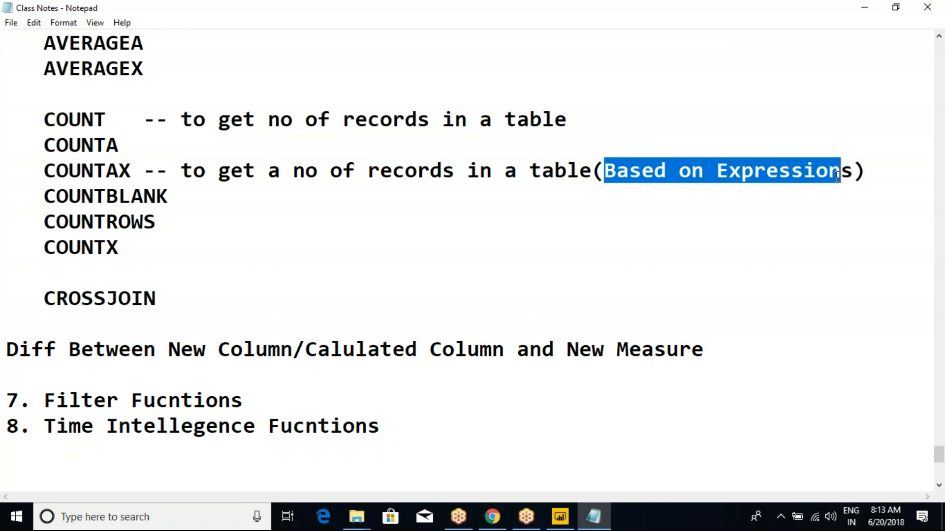
pyautogui.moveTo(46, 171); pyautogui.dragTo(120, 171)
pyautogui.click(206, 170)
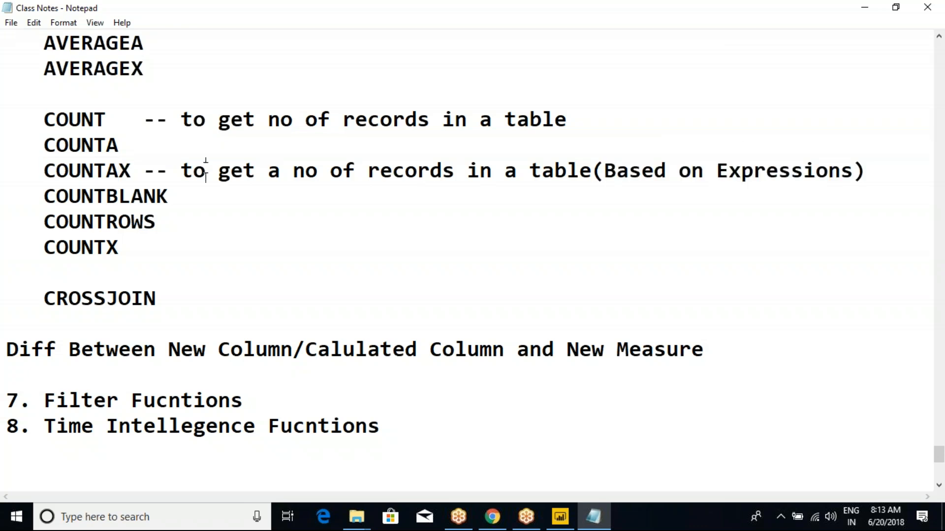
pyautogui.moveTo(68, 171); pyautogui.dragTo(106, 171)
pyautogui.scroll(4, 141, 151)
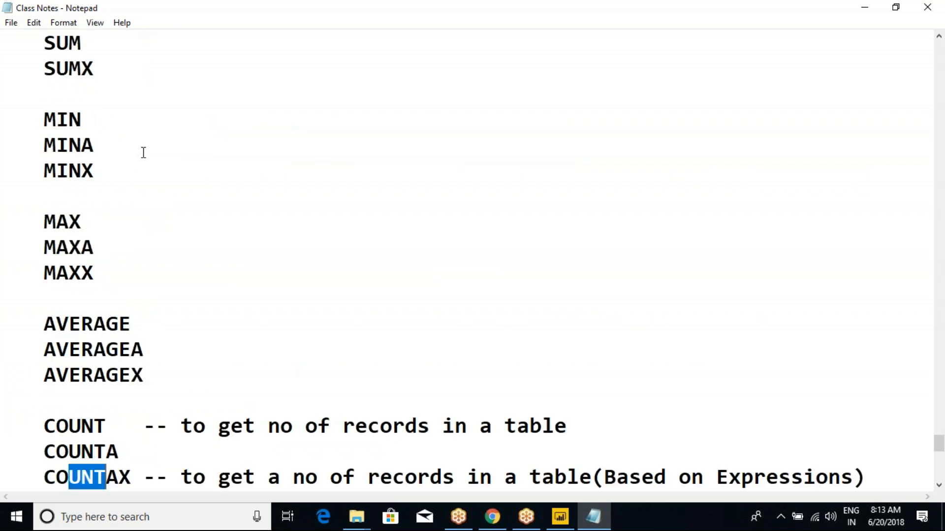
pyautogui.scroll(2, 144, 152)
pyautogui.doubleClick(59, 197)
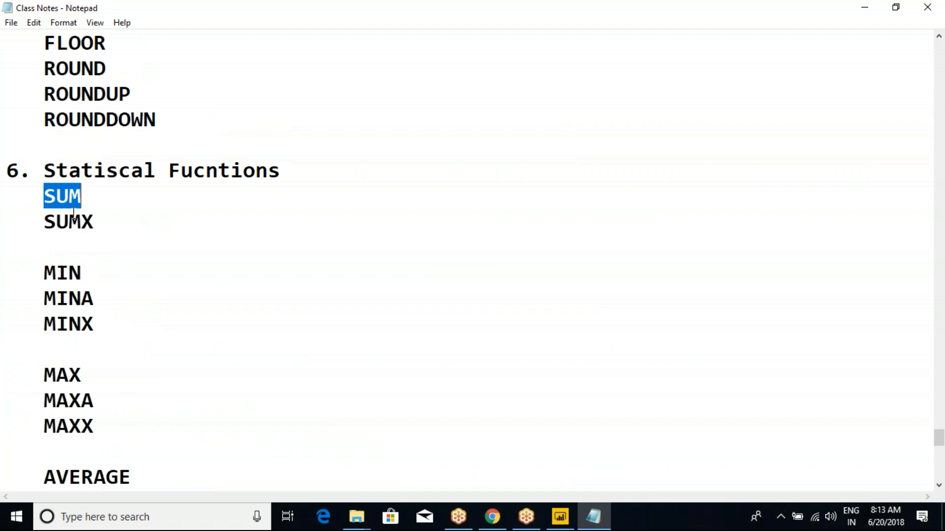
pyautogui.doubleClick(74, 223)
pyautogui.doubleClick(61, 273)
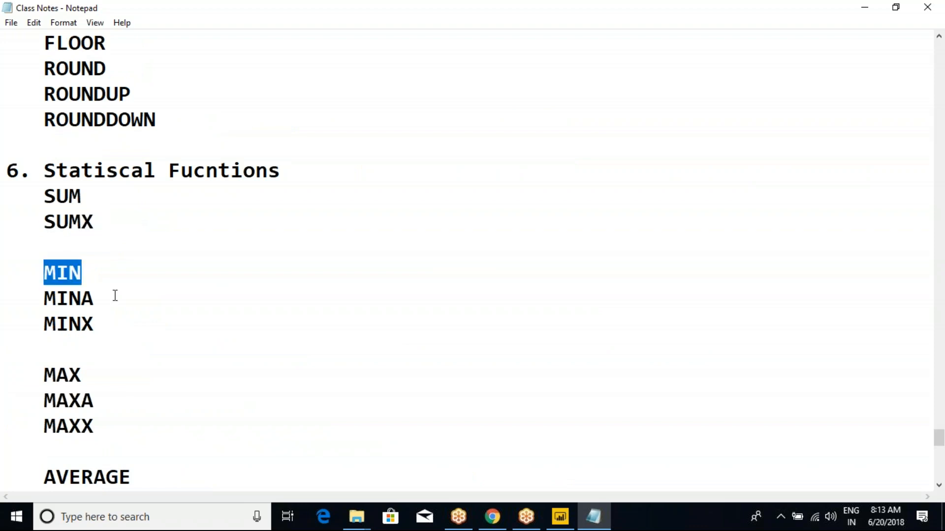
pyautogui.scroll(-4, 153, 235)
pyautogui.scroll(-2, 153, 235)
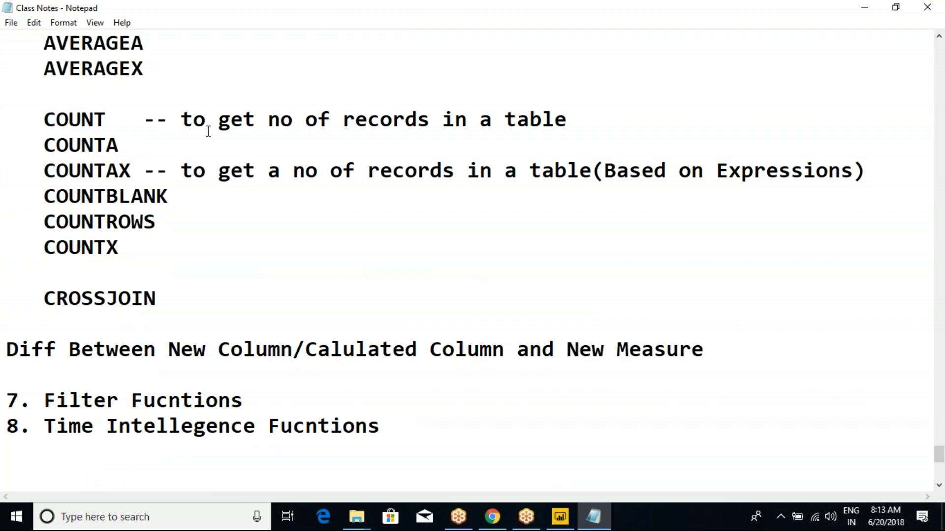
# Compare the description of COUNT with the description of COUNTAX.
pyautogui.moveTo(180, 119); pyautogui.dragTo(556, 117)
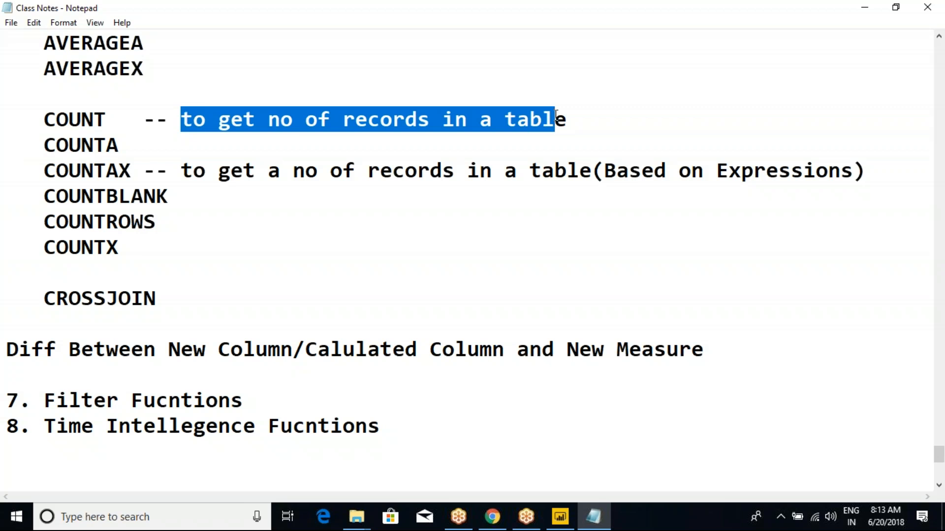
pyautogui.click(556, 117)
pyautogui.moveTo(179, 170); pyautogui.dragTo(715, 169)
pyautogui.click(716, 170)
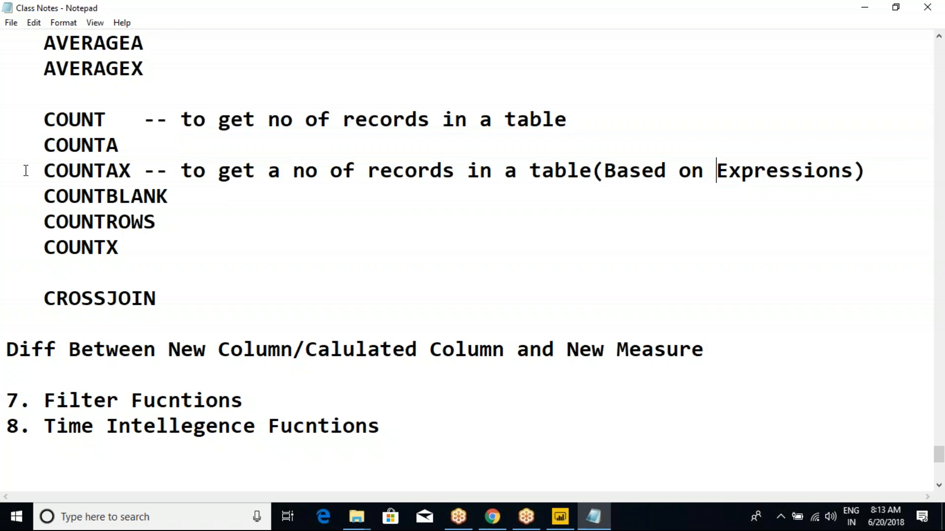
pyautogui.moveTo(20, 170); pyautogui.dragTo(143, 170)
pyautogui.click(144, 169)
# Add the note "-- it will handle Logical" after COUNTA.
pyautogui.moveTo(43, 145); pyautogui.dragTo(108, 145)
pyautogui.click(108, 145)
pyautogui.click(178, 141)
pyautogui.write('-- it will handle ')
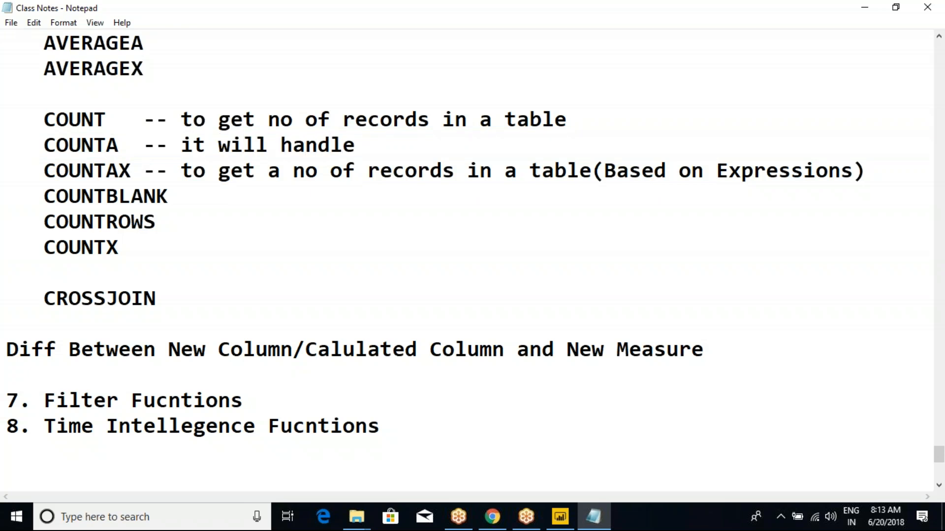
pyautogui.write('Logical')
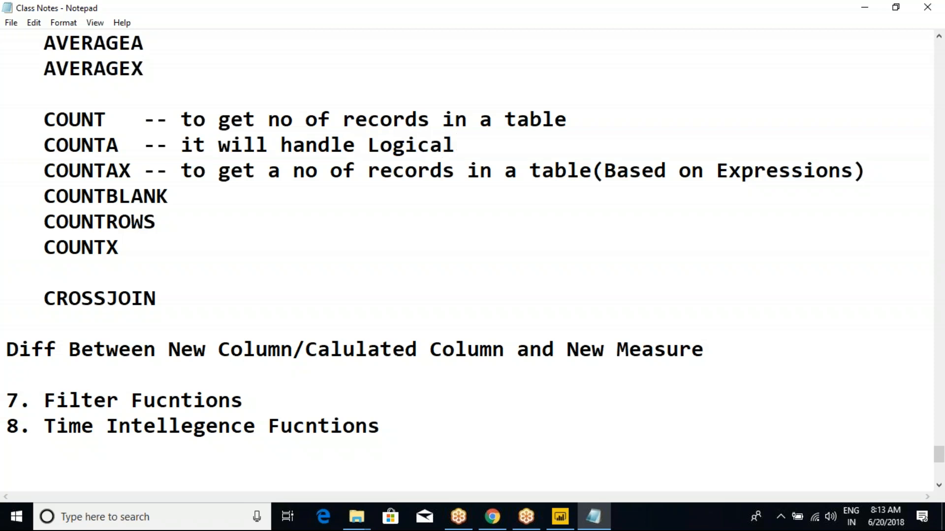
# Delete "it will handle Logical" from the COUNTA note, keeping only the "--" marker.
pyautogui.press('BackSpace')
pyautogui.press('BackSpace')
pyautogui.press('BackSpace')
pyautogui.press('BackSpace')
pyautogui.press('BackSpace')
pyautogui.press('BackSpace')
pyautogui.press('BackSpace')
pyautogui.press('BackSpace')
pyautogui.press('BackSpace')
pyautogui.press('BackSpace')
pyautogui.press('BackSpace')
pyautogui.press('BackSpace')
pyautogui.press('BackSpace')
pyautogui.press('BackSpace')
pyautogui.press('BackSpace')
pyautogui.press('BackSpace')
pyautogui.press('BackSpace')
pyautogui.press('BackSpace')
pyautogui.press('BackSpace')
pyautogui.press('BackSpace')
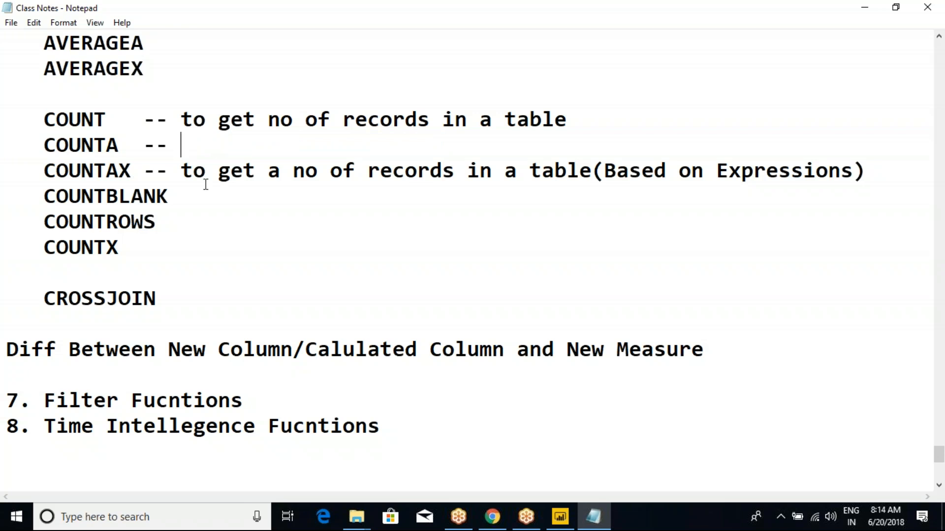
# Examine the AVERAGE, AVERAGEA and AVERAGEX entries in the statistical functions list.
pyautogui.hotkey('alt', 'Tab')
pyautogui.hotkey('alt', 'Tab')
pyautogui.scroll(1, 259, 249)
pyautogui.scroll(2, 259, 250)
pyautogui.doubleClick(91, 248)
pyautogui.doubleClick(104, 270)
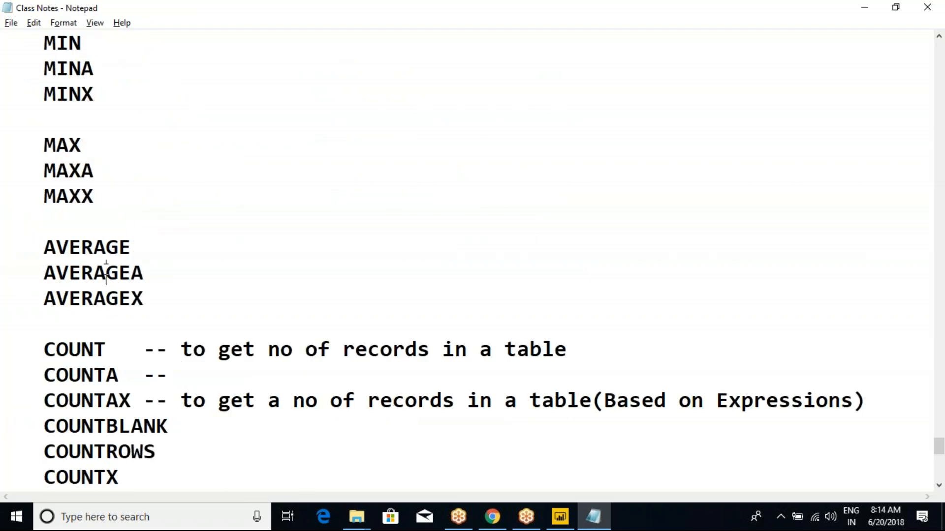
pyautogui.doubleClick(106, 297)
pyautogui.doubleClick(69, 274)
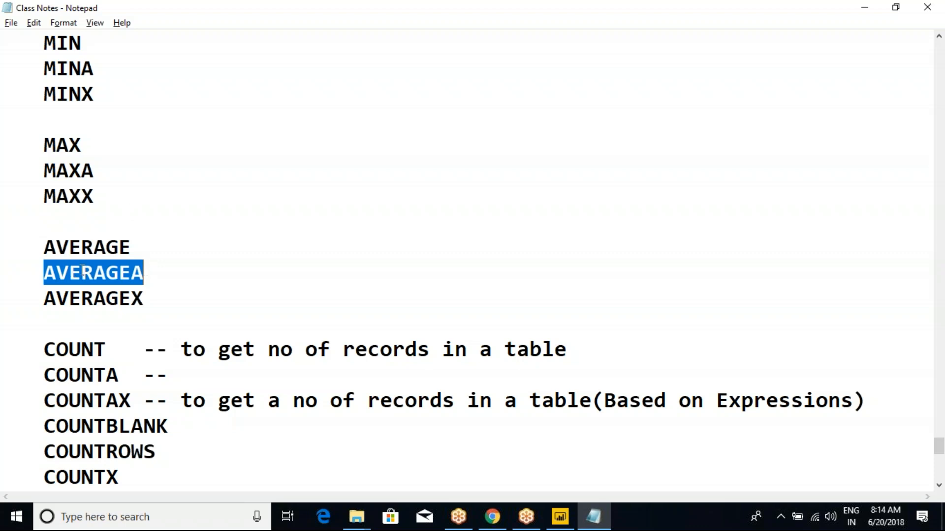
# Switch to Power BI Desktop, dismiss the version information dialog, and open the Statistical table in Data view.
pyautogui.click(198, 277)
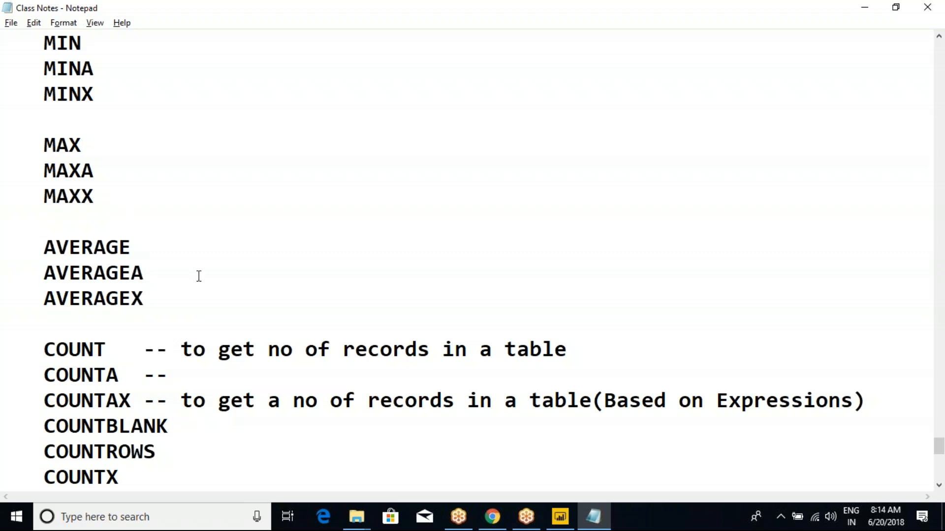
pyautogui.scroll(-2, 198, 276)
pyautogui.hotkey('alt', 'Tab')
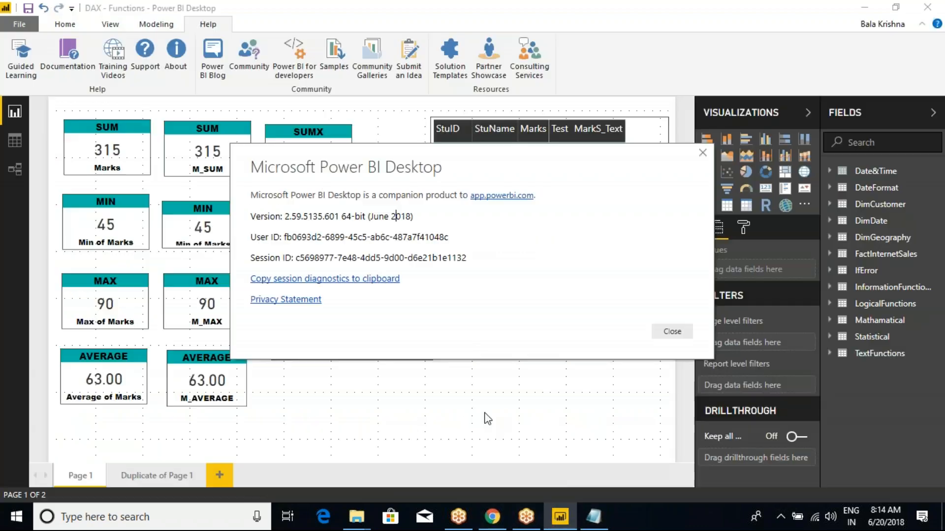
pyautogui.click(680, 332)
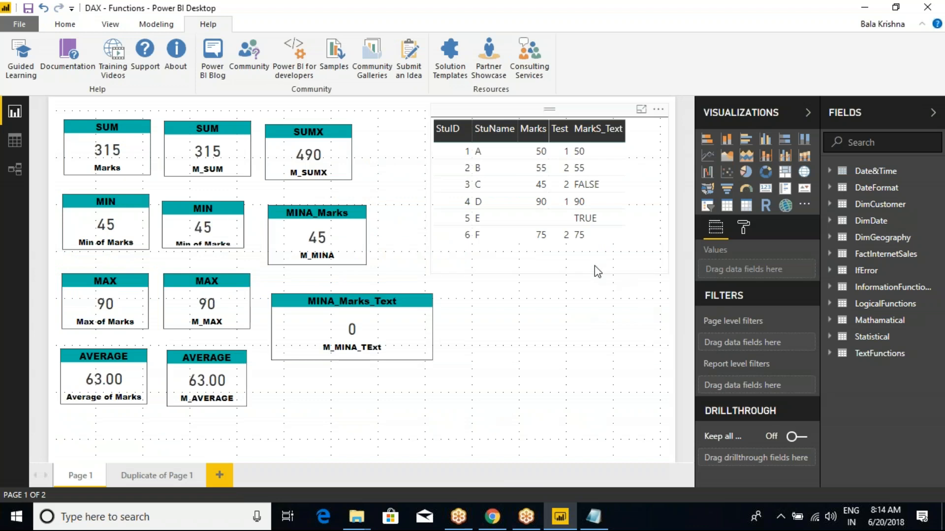
pyautogui.click(495, 127)
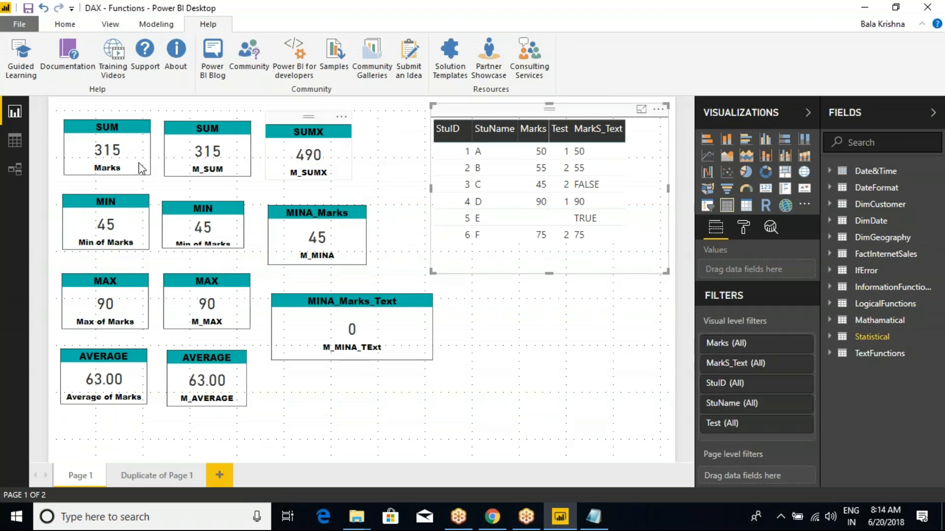
pyautogui.click(15, 141)
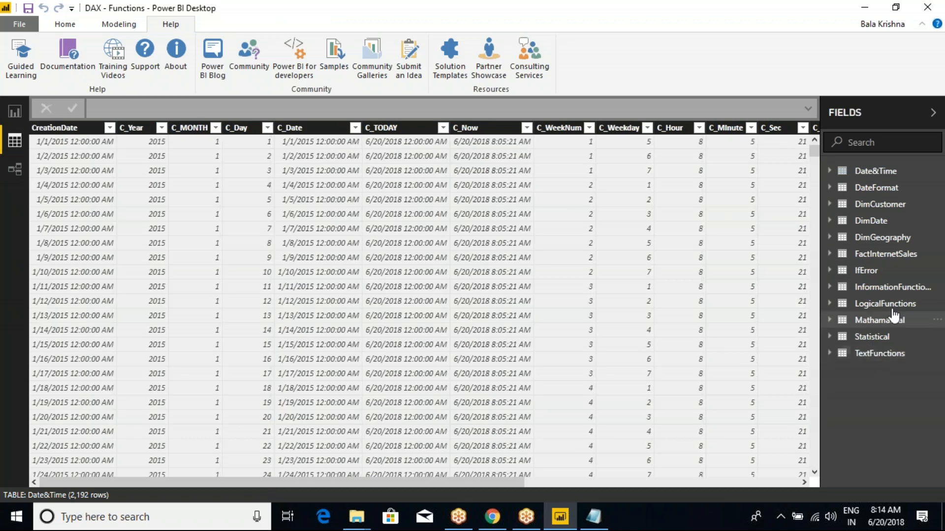
pyautogui.click(873, 338)
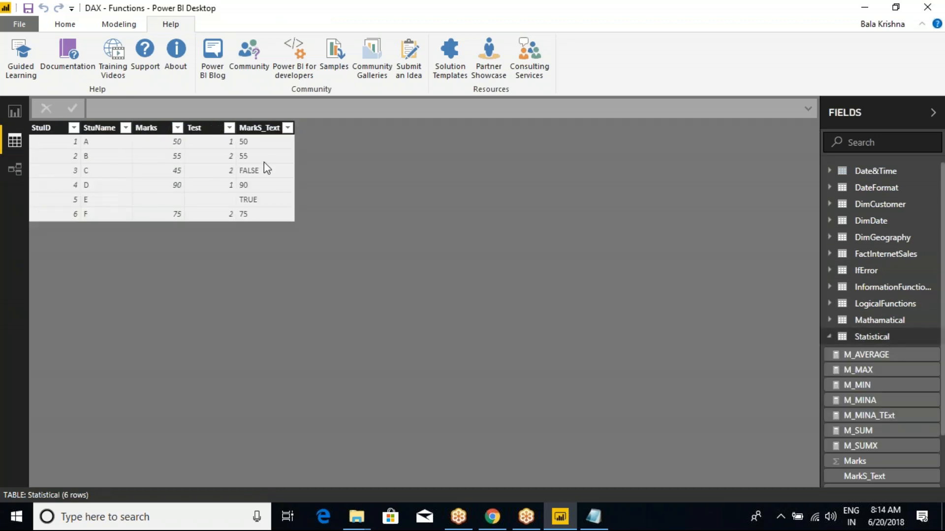
# Create a measure in the Statistical table defined as M_COUNT = COUNT(Statistical[StuID]).
pyautogui.rightClick(259, 129)
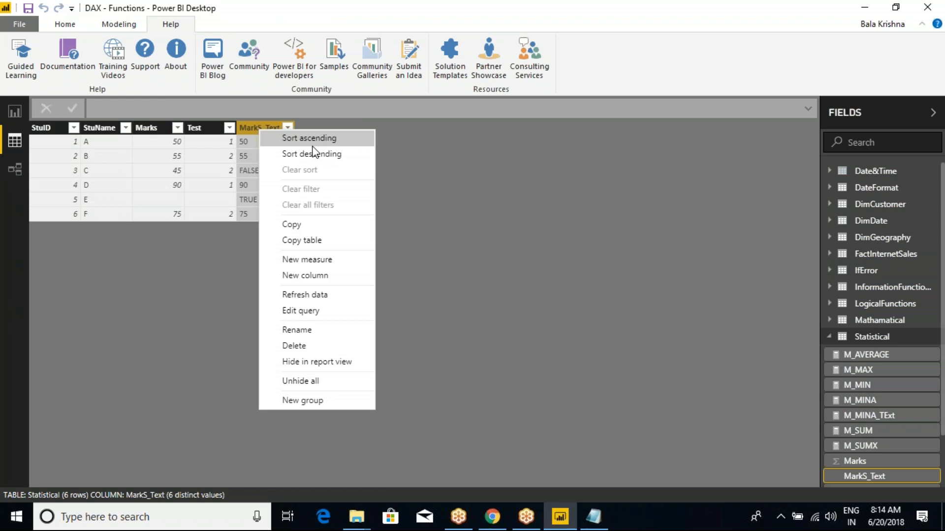
pyautogui.click(310, 260)
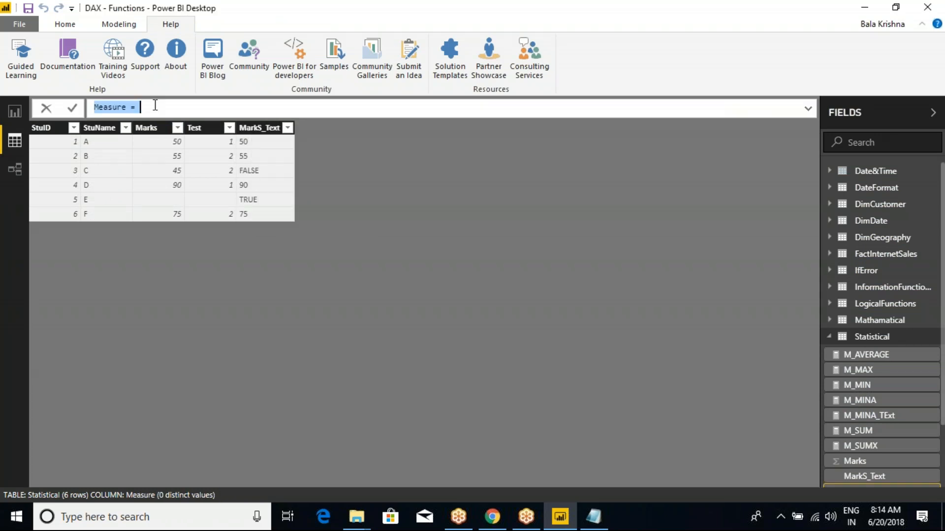
pyautogui.hotkey('ctrl', 'a')
pyautogui.write('m')
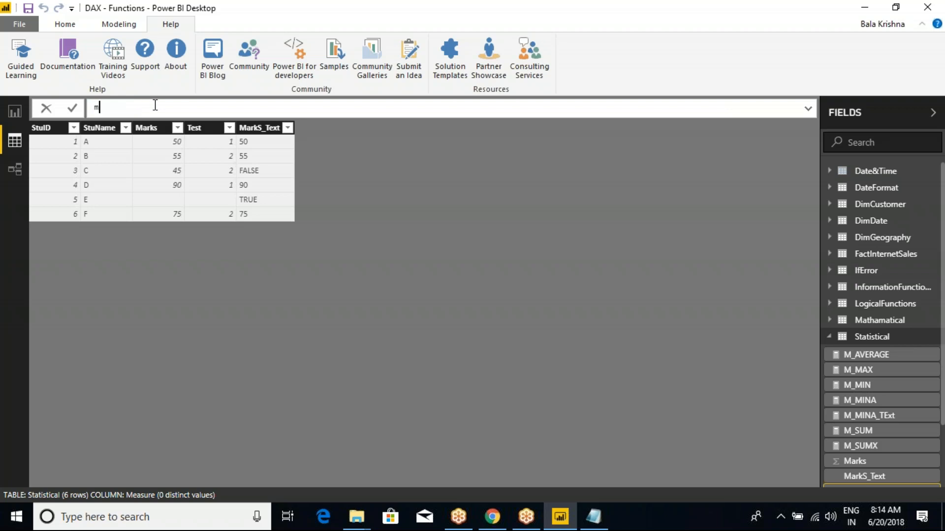
pyautogui.press('BackSpace')
pyautogui.write('M_')
pyautogui.write('COUNT = COUNT')
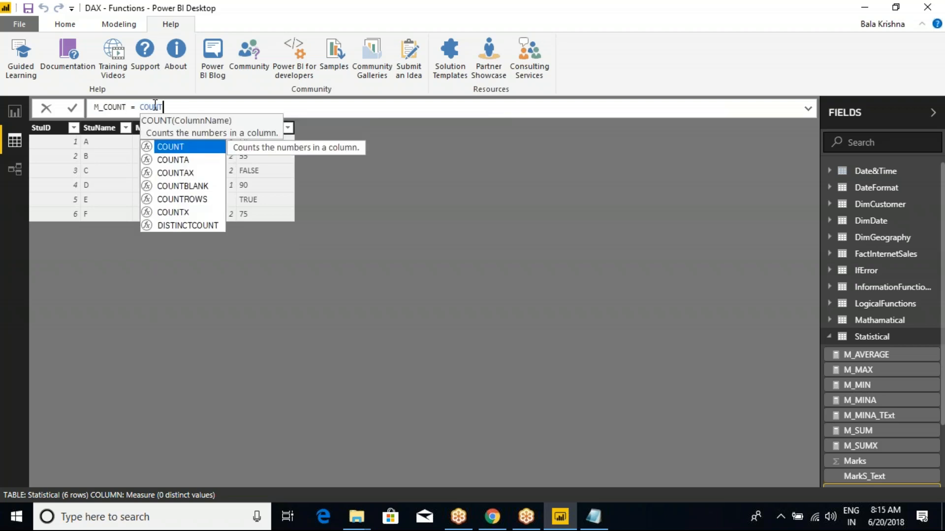
pyautogui.write('(')
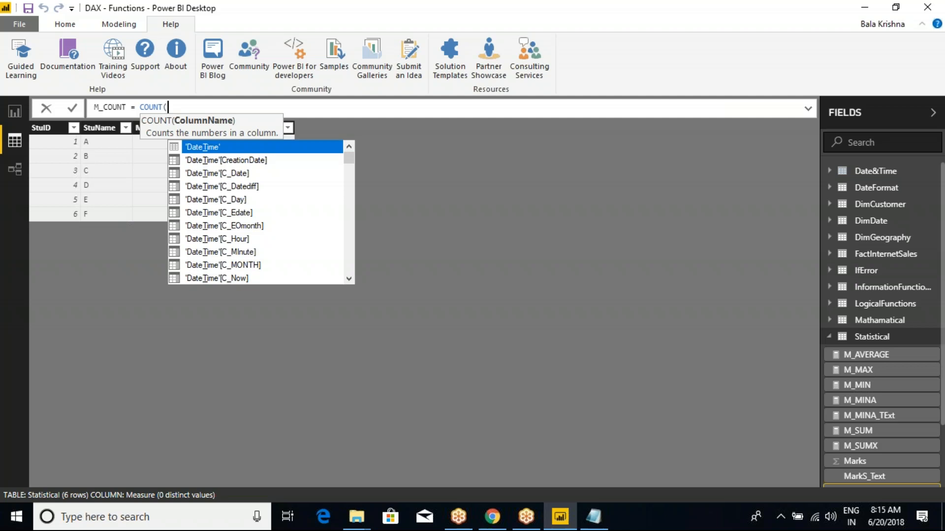
pyautogui.write('STU')
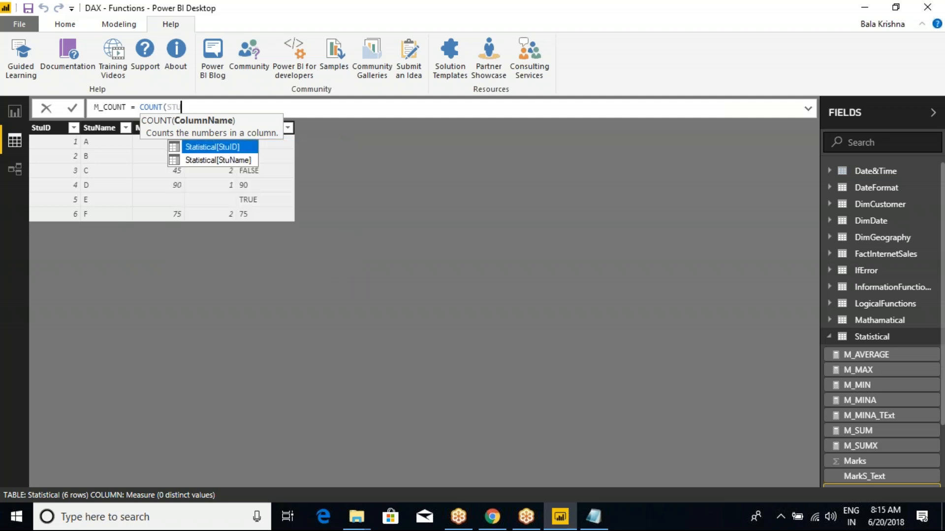
pyautogui.press('Tab')
pyautogui.write(')')
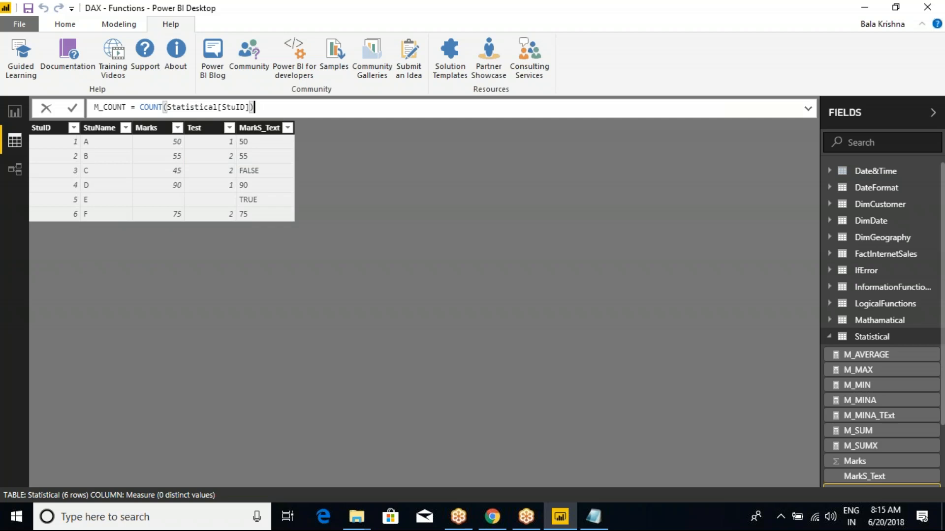
pyautogui.press('Return')
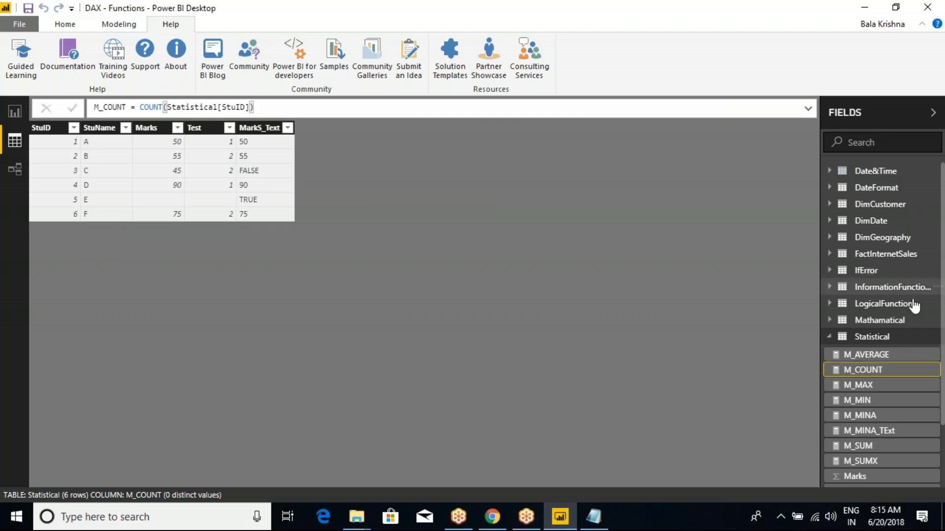
# Create a second measure in the Statistical table defined as M_COUNT1 = COUNT(Statistical[Marks]).
pyautogui.rightClick(867, 338)
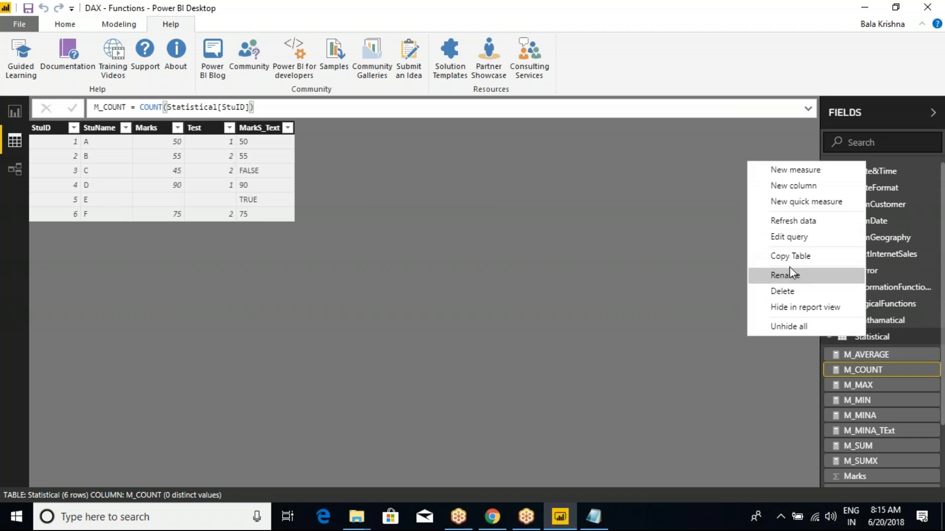
pyautogui.click(818, 170)
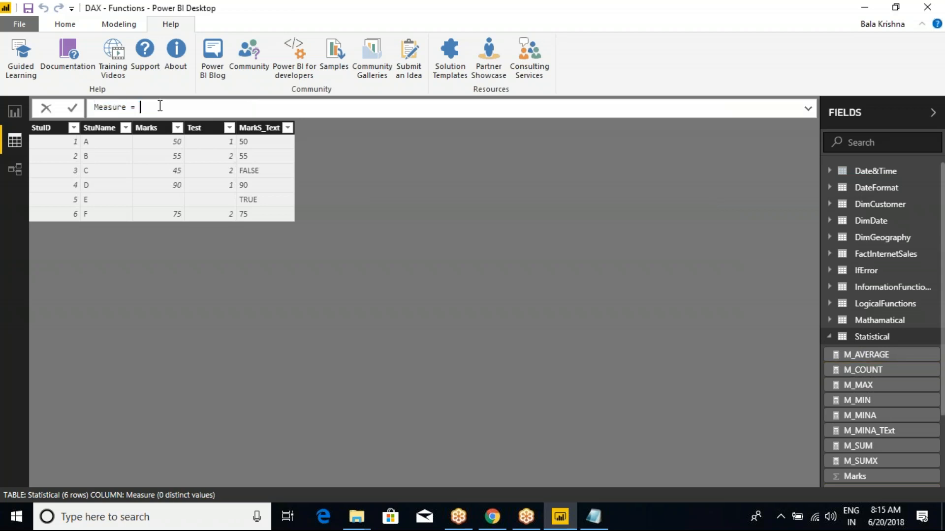
pyautogui.write('M_COUNT1= COUNT')
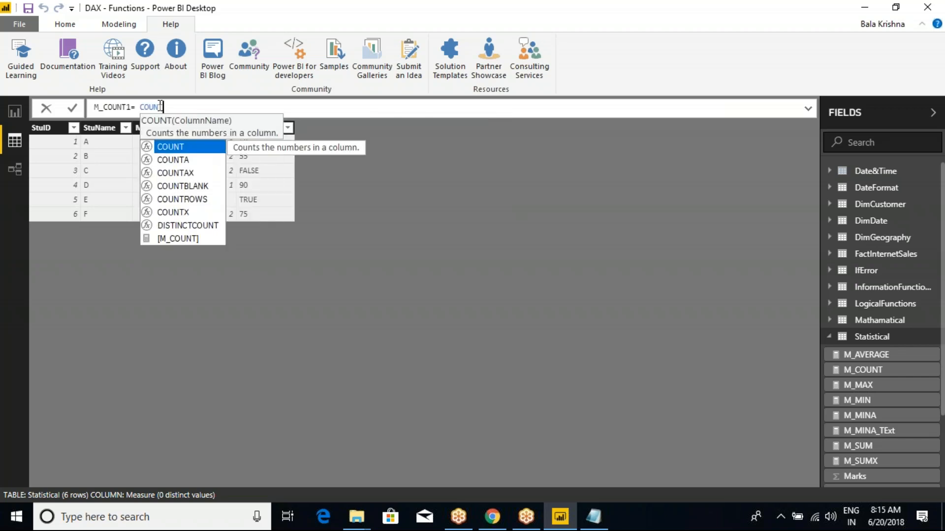
pyautogui.write('(MARK')
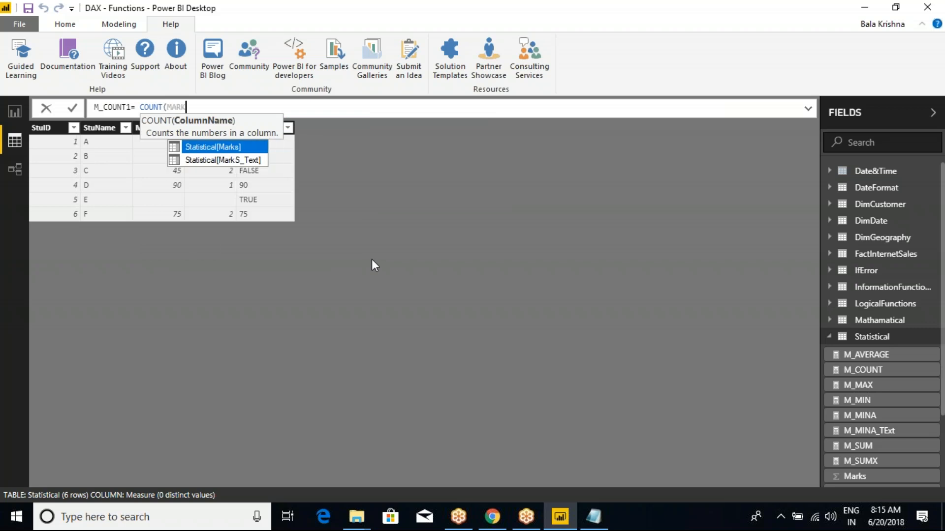
pyautogui.press('Tab')
pyautogui.write(')')
pyautogui.press('Return')
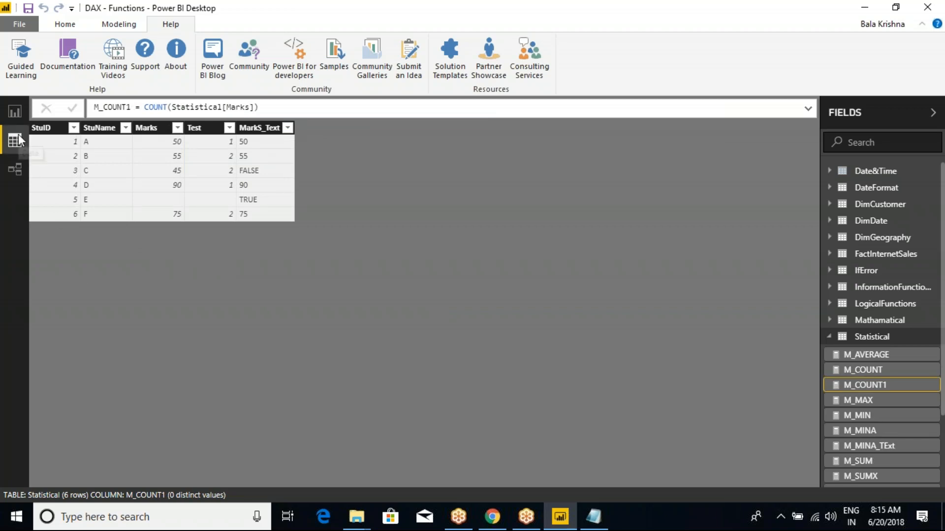
# Return to the report and add a new blank page after the existing pages.
pyautogui.click(16, 112)
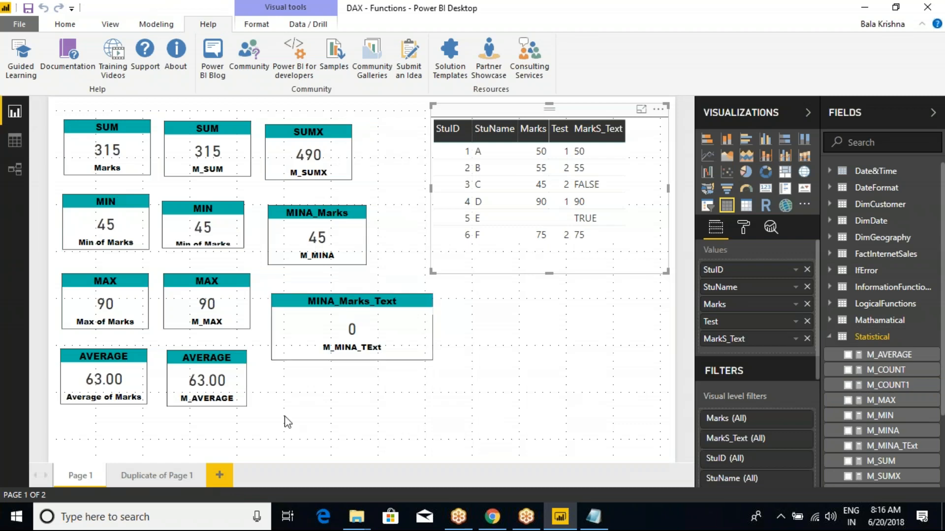
pyautogui.click(145, 476)
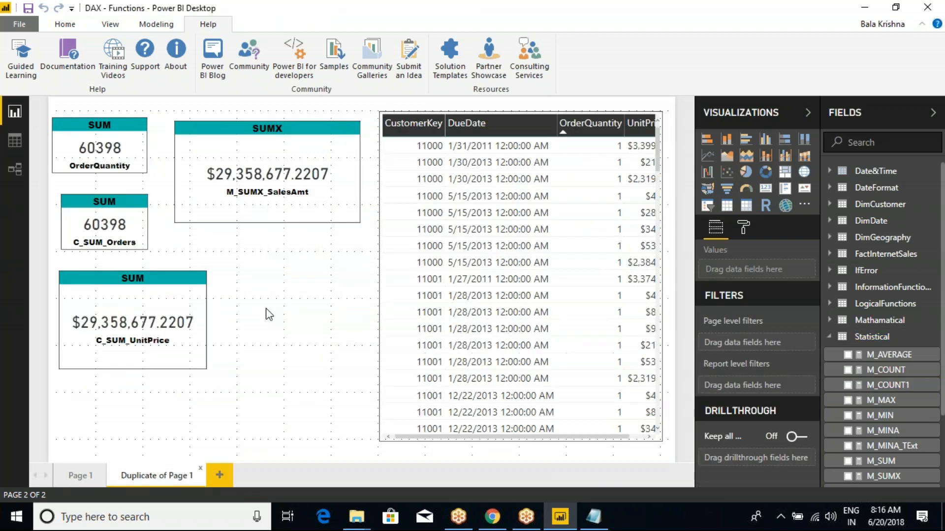
pyautogui.click(220, 476)
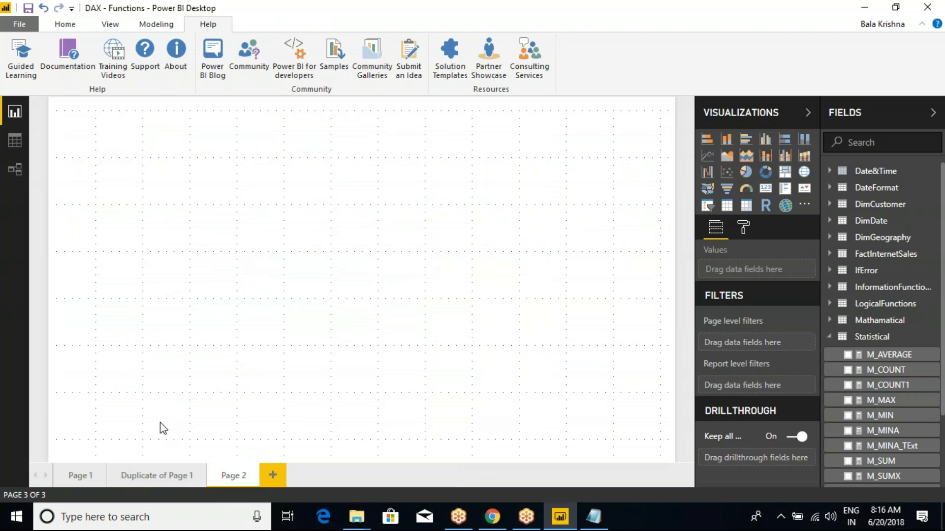
# Duplicate the report page named Page 1.
pyautogui.click(164, 478)
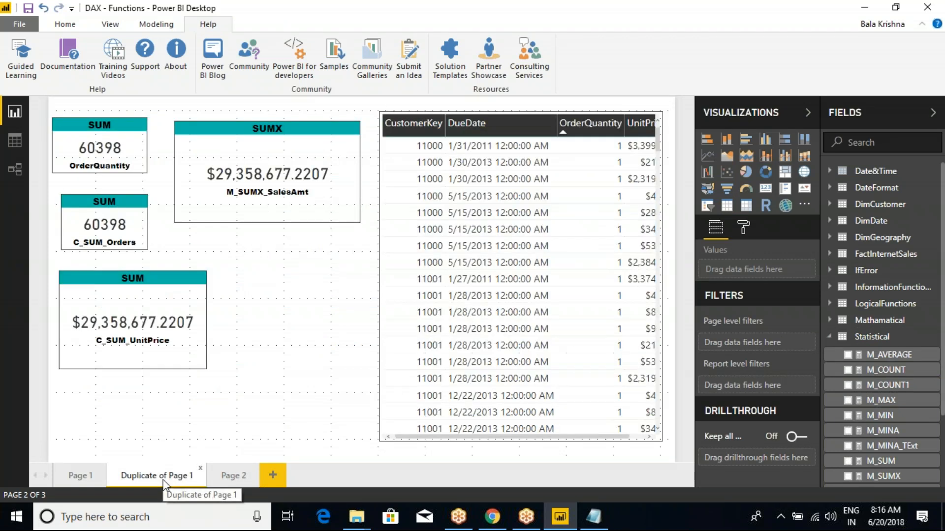
pyautogui.click(80, 476)
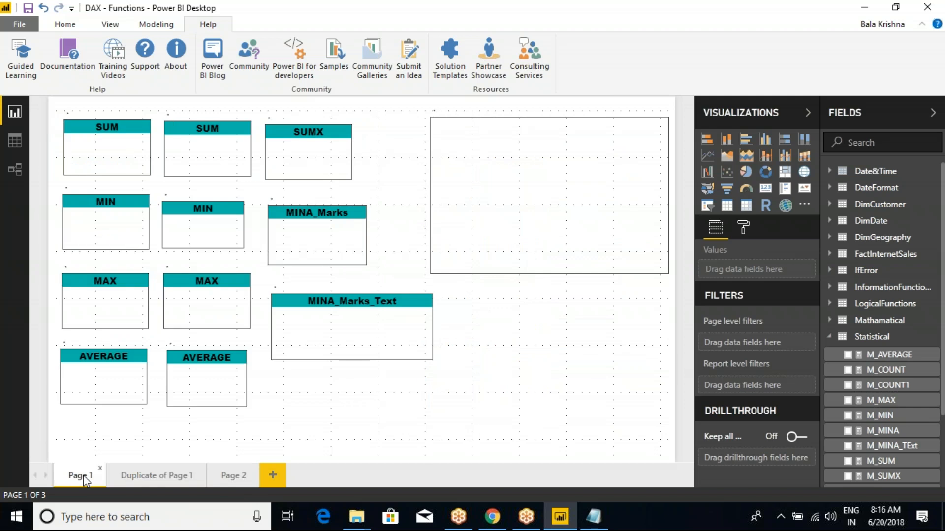
pyautogui.rightClick(80, 476)
pyautogui.click(128, 417)
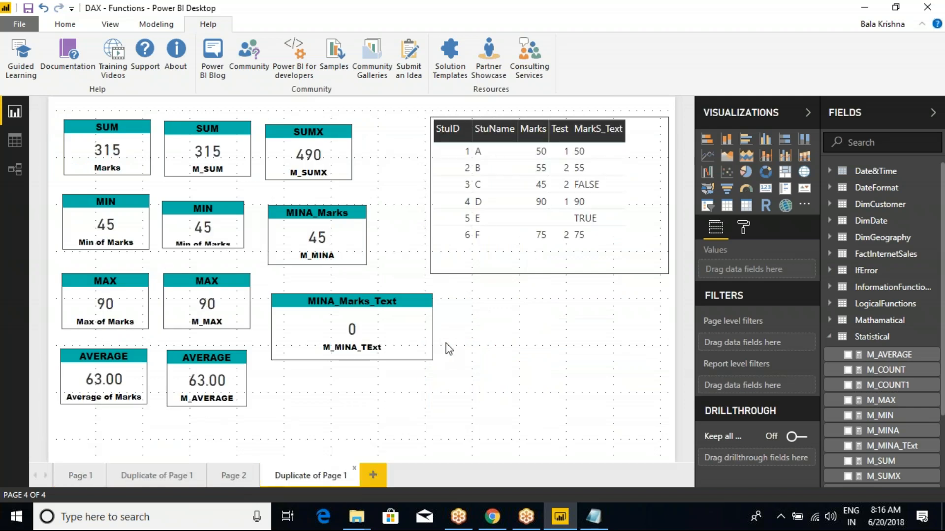
# Delete every card on the duplicated page except the SUM card showing Marks, keeping the student table.
pyautogui.click(331, 285)
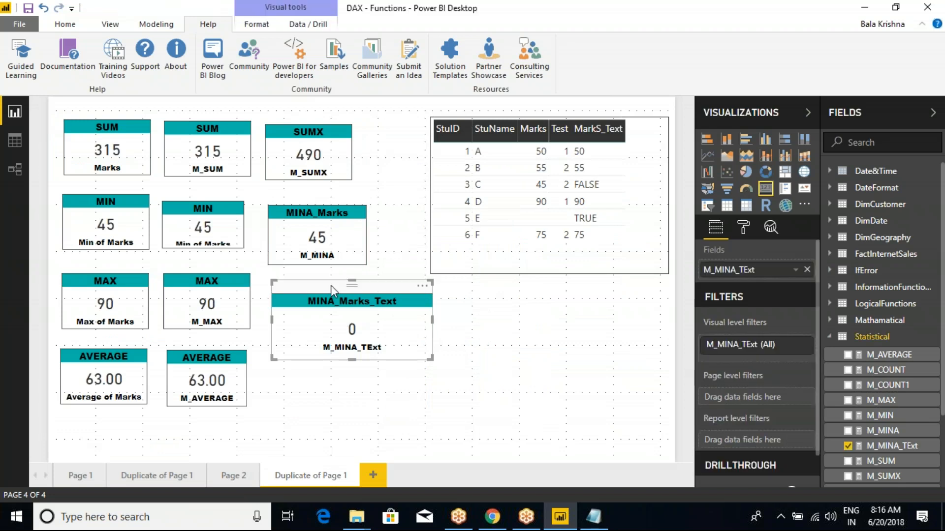
pyautogui.press('Delete')
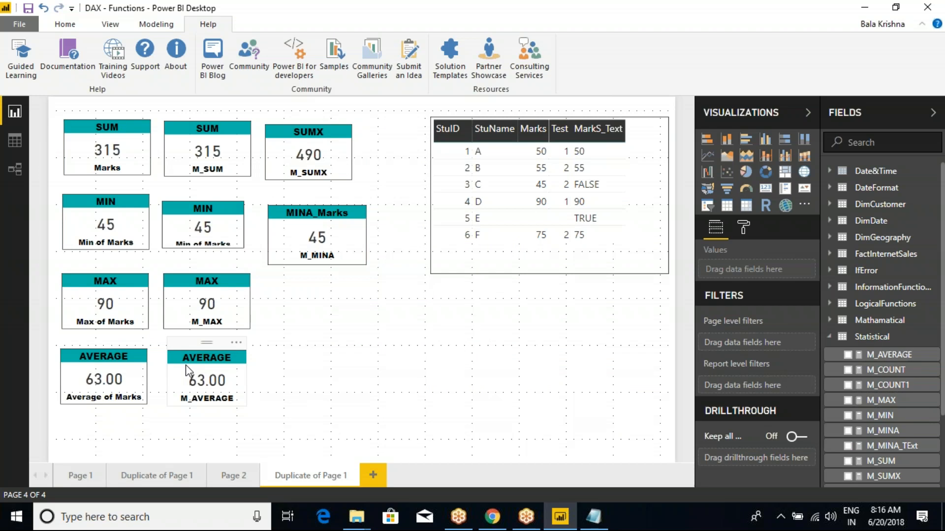
pyautogui.click(318, 231)
pyautogui.press('Delete')
pyautogui.click(317, 173)
pyautogui.press('Delete')
pyautogui.click(219, 376)
pyautogui.press('Delete')
pyautogui.click(137, 363)
pyautogui.press('Delete')
pyautogui.click(186, 312)
pyautogui.press('Delete')
pyautogui.click(110, 299)
pyautogui.press('Delete')
pyautogui.click(203, 226)
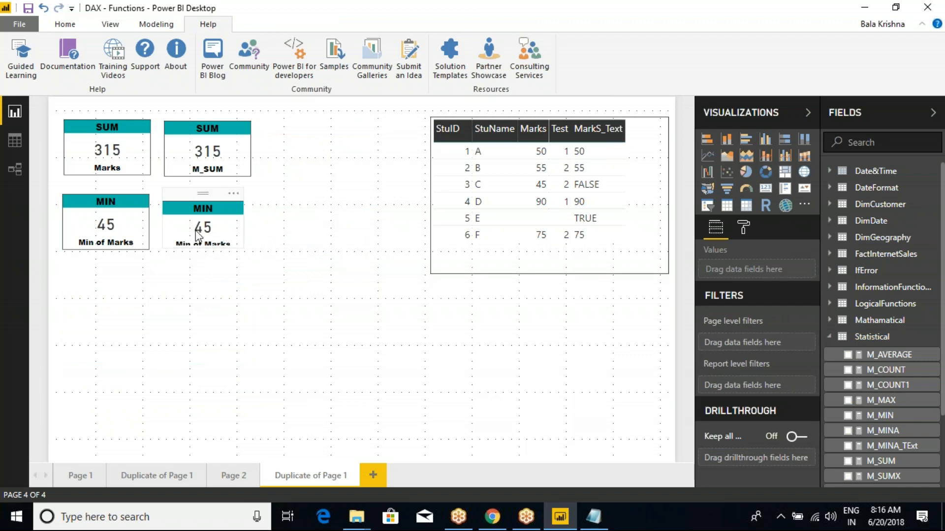
pyautogui.press('Delete')
pyautogui.click(129, 222)
pyautogui.press('Delete')
pyautogui.click(207, 147)
pyautogui.press('Delete')
# Replace the Marks field in the remaining SUM card with the M_COUNT measure.
pyautogui.click(107, 148)
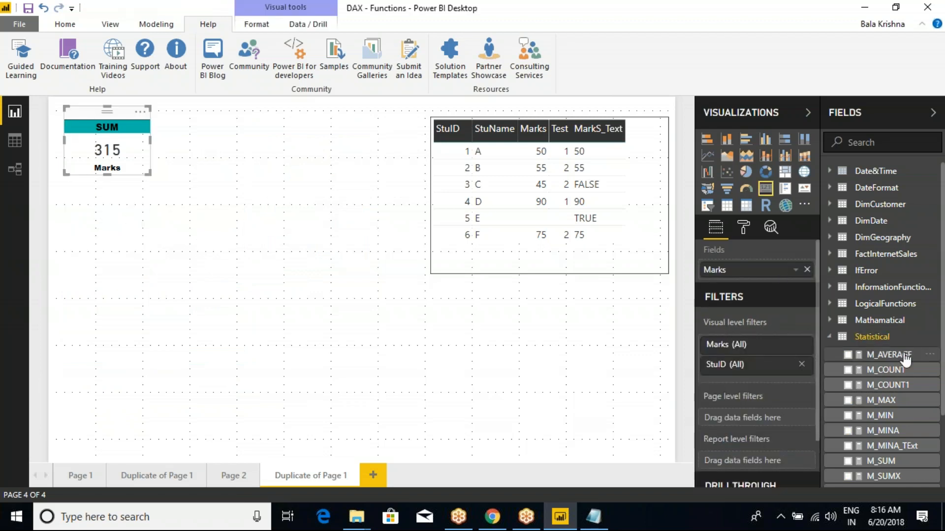
pyautogui.scroll(-2, 905, 379)
pyautogui.moveTo(886, 300); pyautogui.dragTo(757, 270)
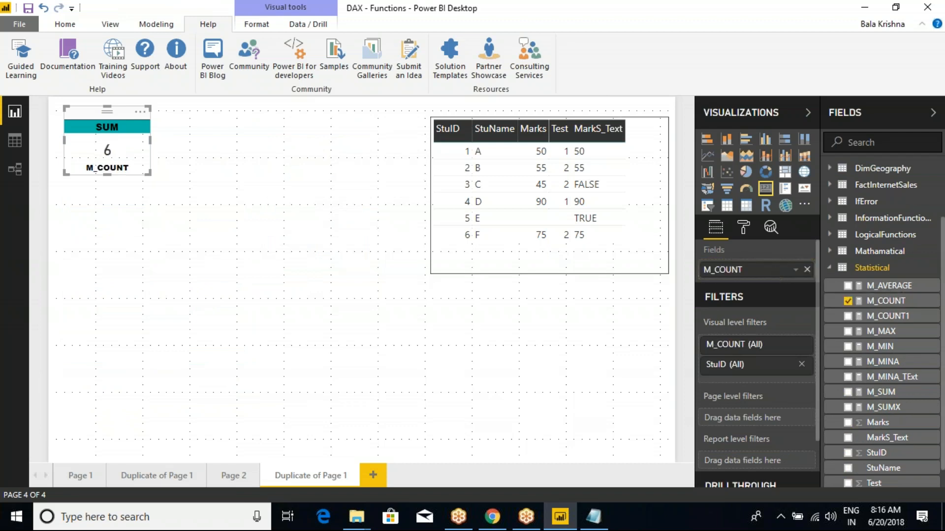
# Change the title text of the M_COUNT card to COUNT.
pyautogui.click(744, 227)
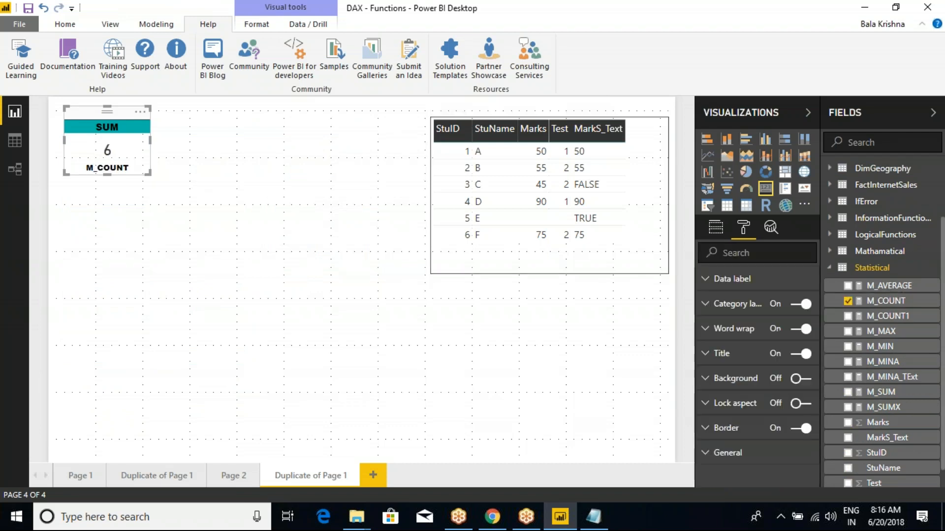
pyautogui.click(721, 354)
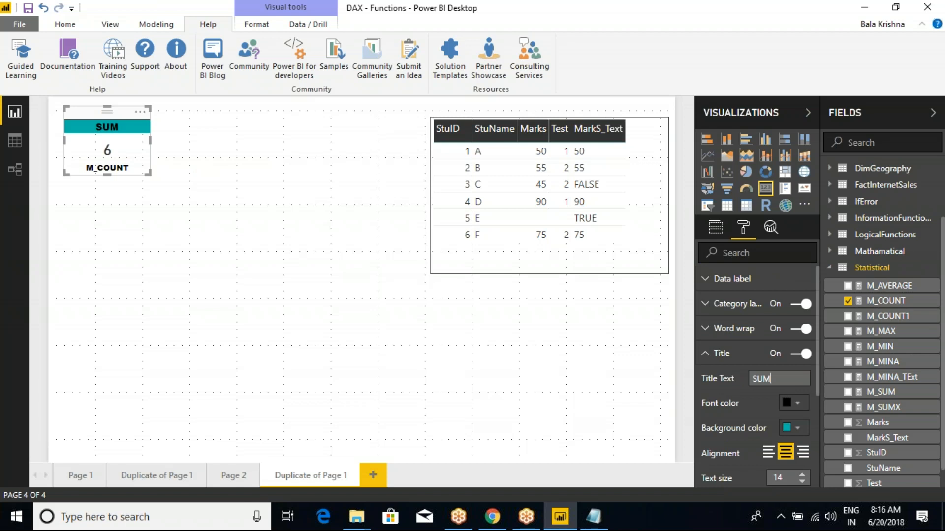
pyautogui.press('BackSpace')
pyautogui.press('BackSpace')
pyautogui.press('BackSpace')
pyautogui.write('COUNT')
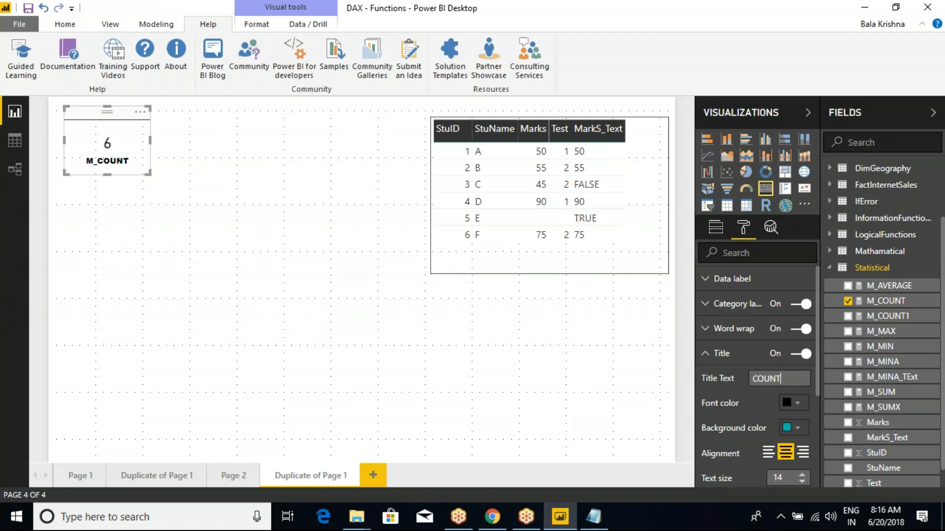
pyautogui.click(391, 305)
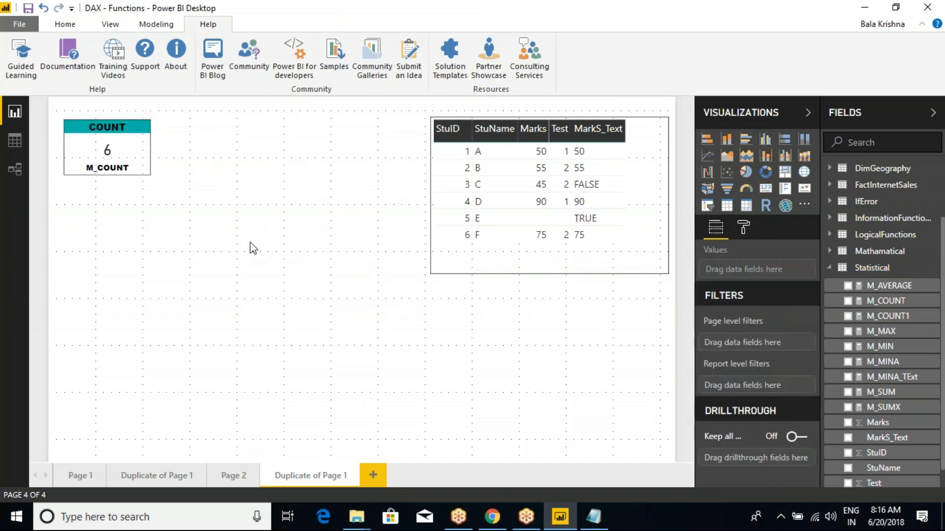
# Duplicate the M_COUNT card, place the copy beside the original, and replace its measure with M_COUNT1.
pyautogui.click(138, 157)
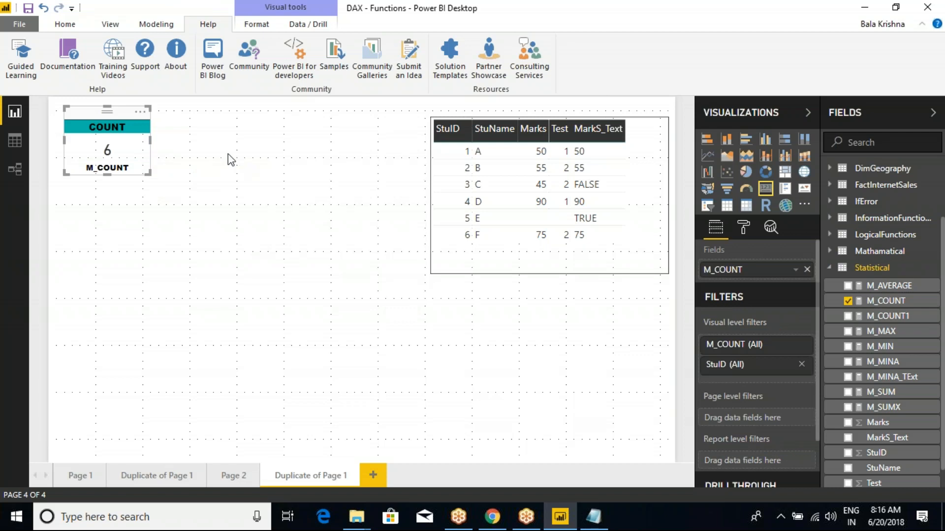
pyautogui.moveTo(103, 145); pyautogui.dragTo(214, 145)
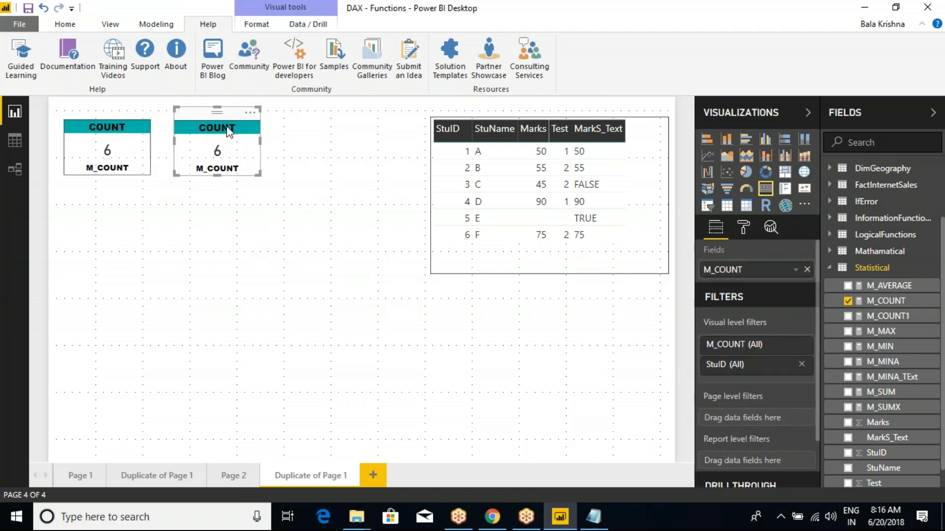
pyautogui.moveTo(889, 317); pyautogui.dragTo(771, 272)
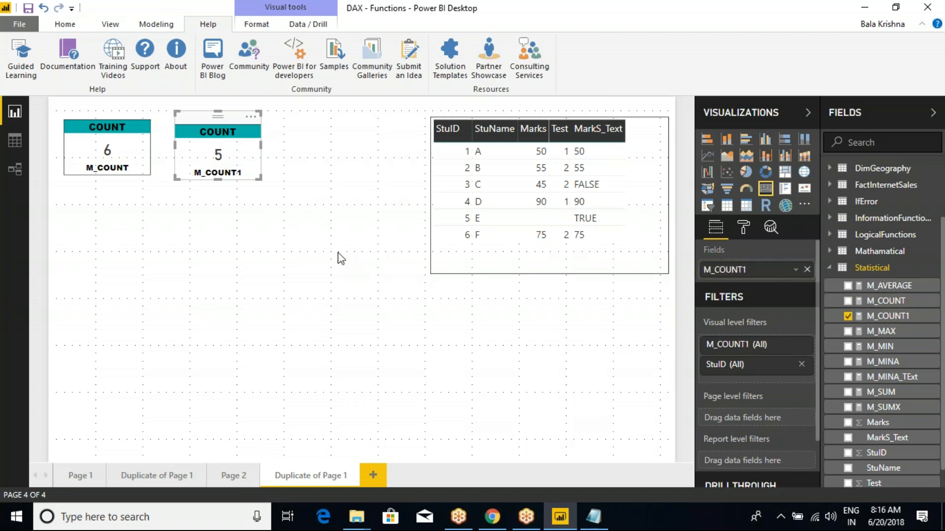
pyautogui.moveTo(260, 182); pyautogui.dragTo(257, 177)
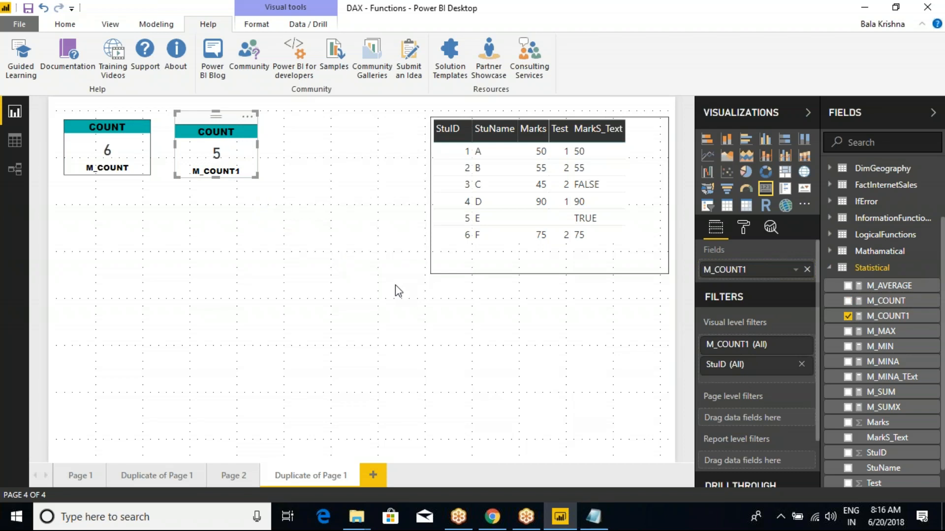
# Trace the M_COUNT card to the StuID column and the M_COUNT1 card to the Marks column with temporary on-screen annotations.
pyautogui.hotkey('ctrl', '2')
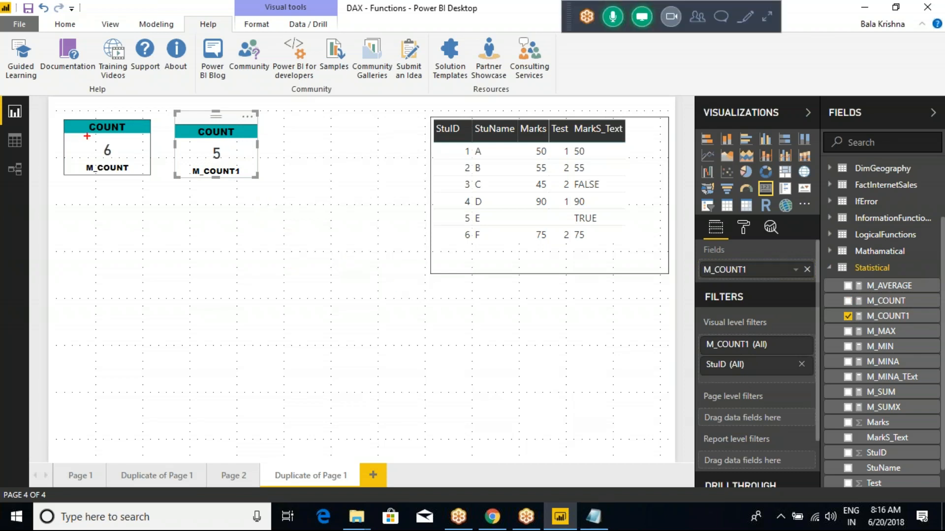
pyautogui.moveTo(87, 137)
pyautogui.mouseDown()
pyautogui.moveTo(89, 160)
pyautogui.moveTo(264, 251)
pyautogui.moveTo(410, 97)
pyautogui.moveTo(458, 101)
pyautogui.moveTo(455, 111)
pyautogui.mouseUp()
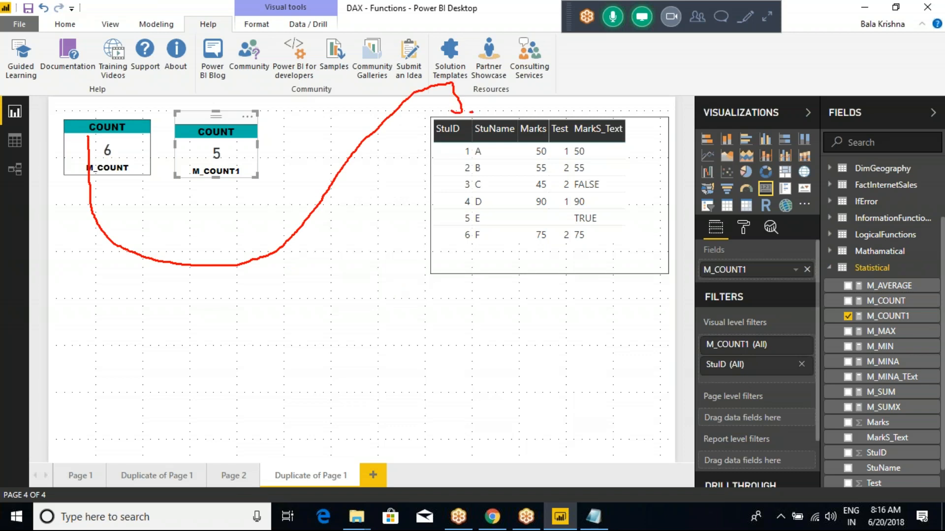
pyautogui.moveTo(201, 187)
pyautogui.mouseDown()
pyautogui.moveTo(215, 262)
pyautogui.moveTo(302, 378)
pyautogui.moveTo(326, 386)
pyautogui.moveTo(479, 354)
pyautogui.moveTo(549, 263)
pyautogui.mouseUp()
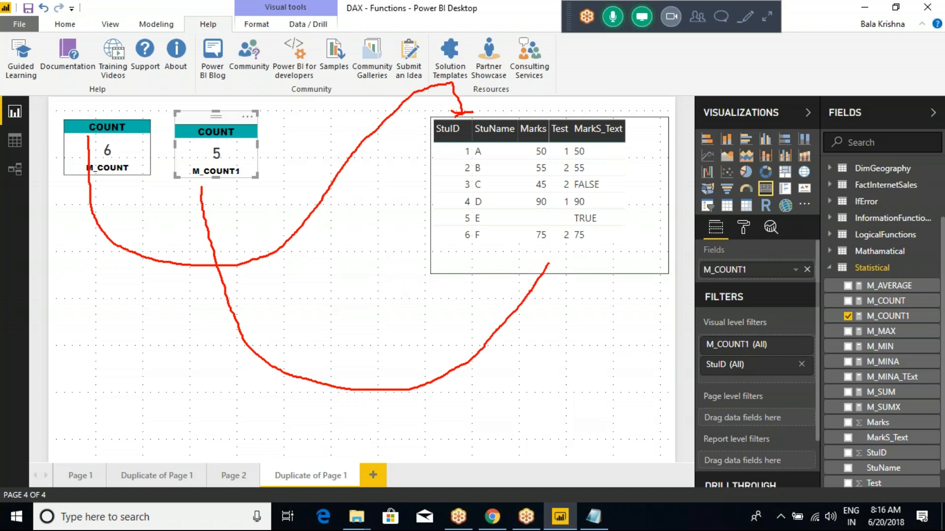
pyautogui.moveTo(518, 109); pyautogui.dragTo(563, 245)
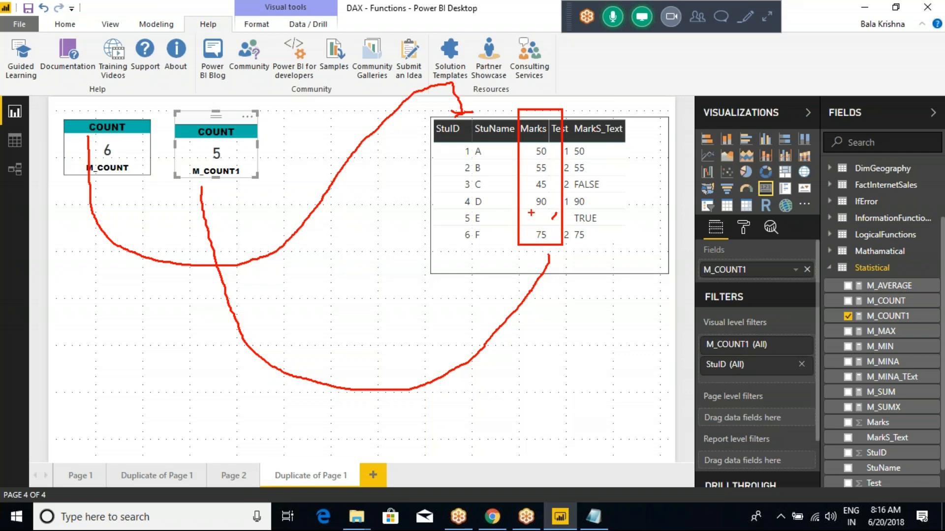
pyautogui.moveTo(523, 211)
pyautogui.mouseDown()
pyautogui.moveTo(552, 208)
pyautogui.moveTo(525, 229)
pyautogui.mouseUp()
pyautogui.press('Escape')
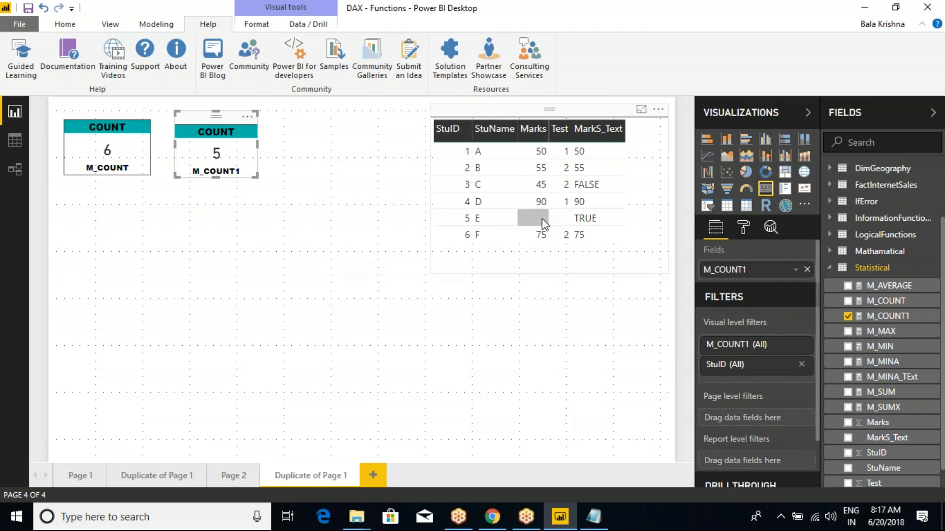
pyautogui.hotkey('ctrl', '2')
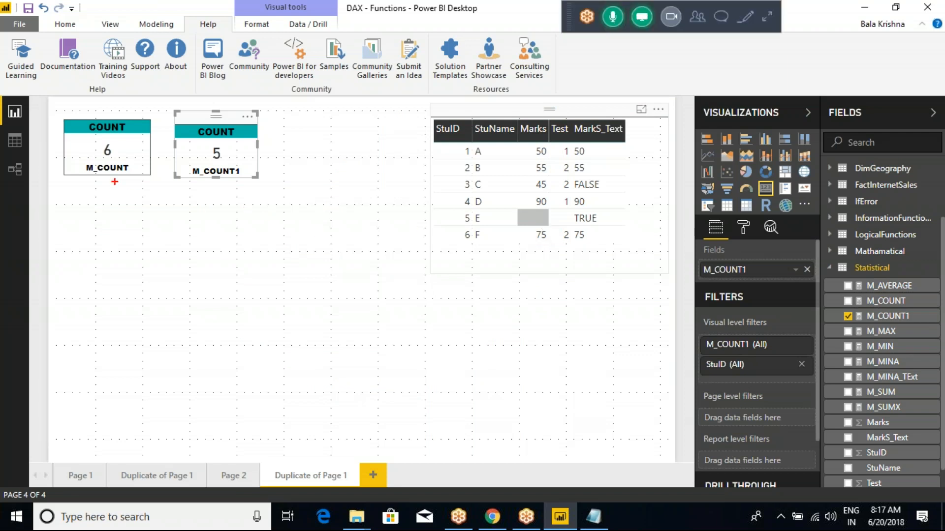
pyautogui.moveTo(113, 178)
pyautogui.mouseDown()
pyautogui.moveTo(229, 283)
pyautogui.moveTo(401, 320)
pyautogui.moveTo(448, 288)
pyautogui.moveTo(464, 255)
pyautogui.moveTo(432, 227)
pyautogui.moveTo(452, 155)
pyautogui.mouseUp()
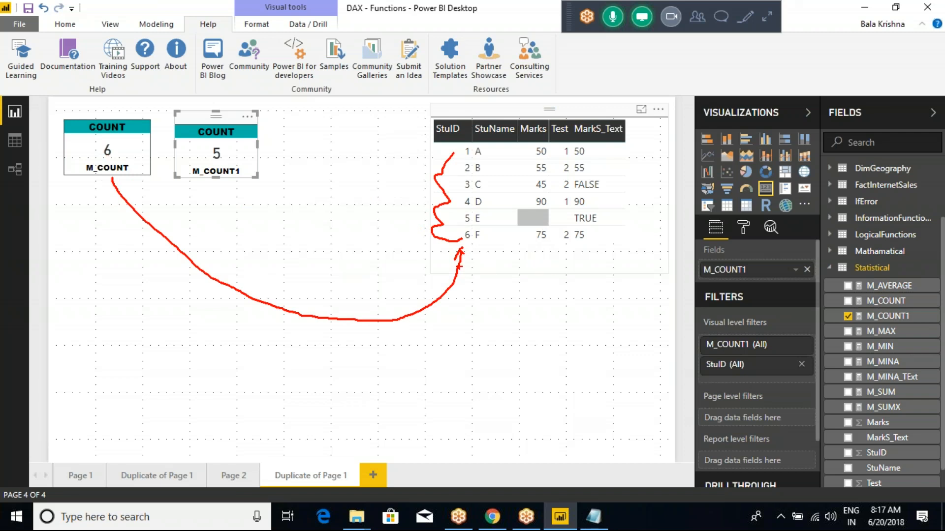
pyautogui.moveTo(220, 182)
pyautogui.mouseDown()
pyautogui.moveTo(299, 243)
pyautogui.moveTo(488, 298)
pyautogui.moveTo(548, 264)
pyautogui.mouseUp()
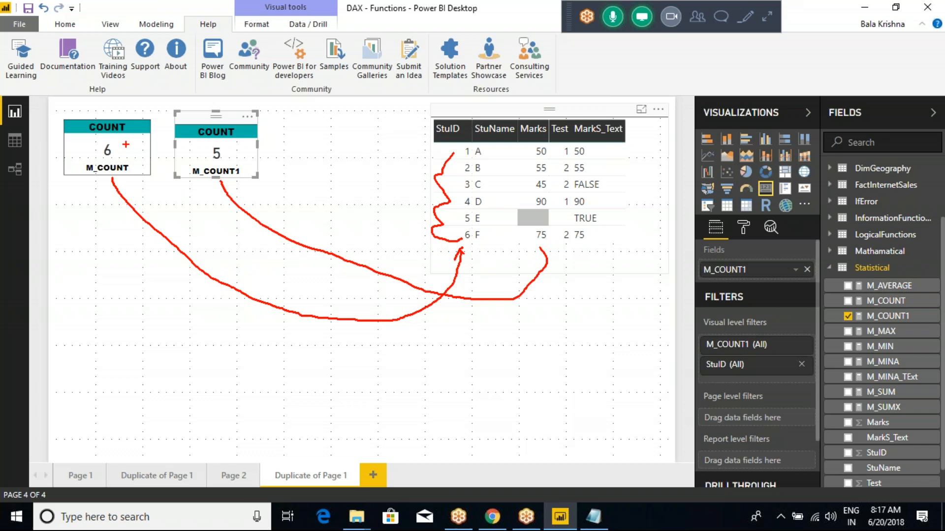
pyautogui.press('Escape')
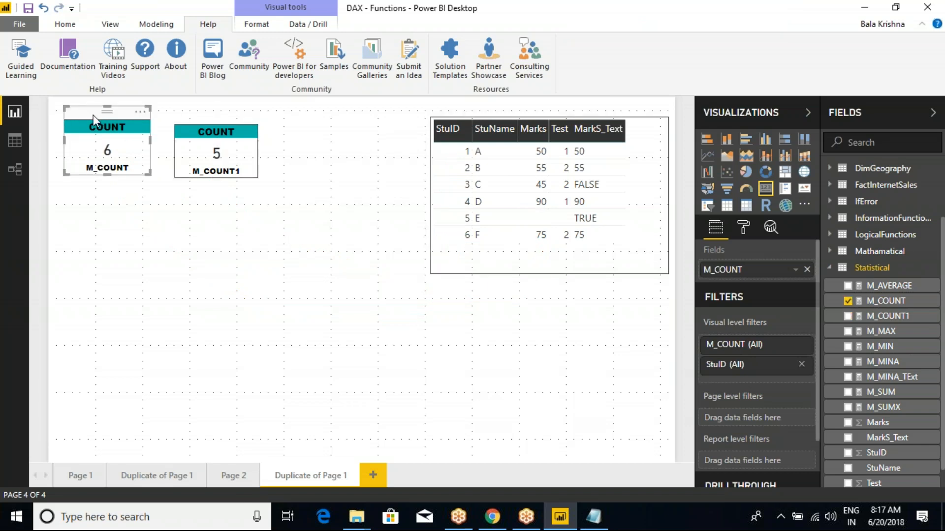
pyautogui.hotkey('alt', 'Tab')
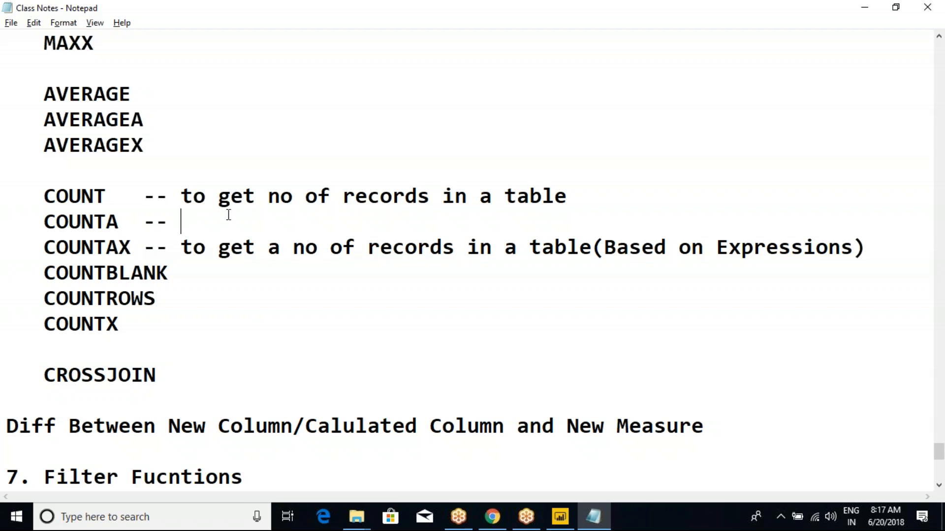
pyautogui.hotkey('alt', 'Tab')
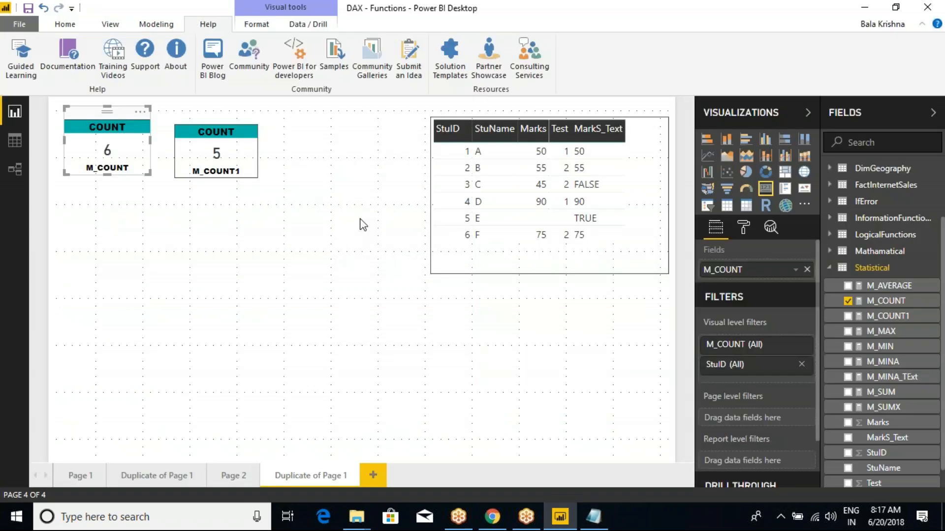
pyautogui.click(208, 120)
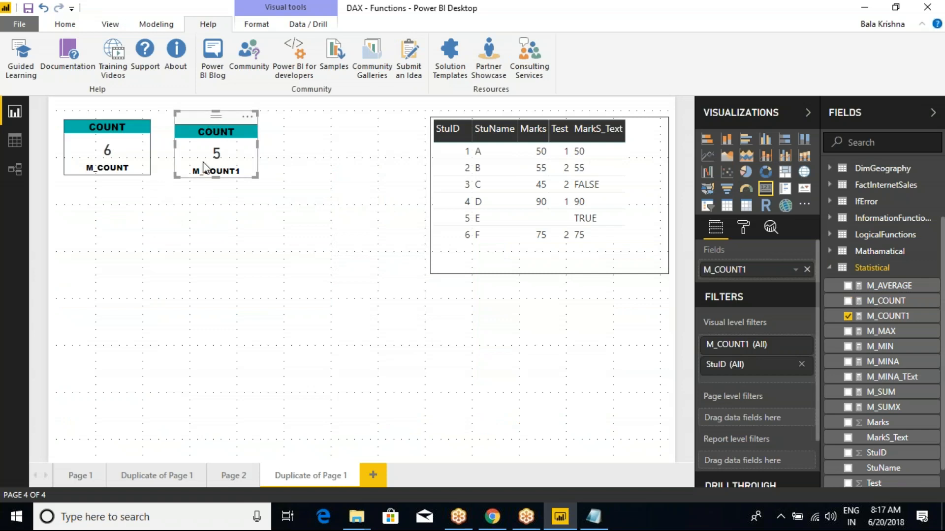
# In the Notepad class notes, delete the description after COUNTAX and add "--" after COUNTBLANK.
pyautogui.hotkey('alt', 'Tab')
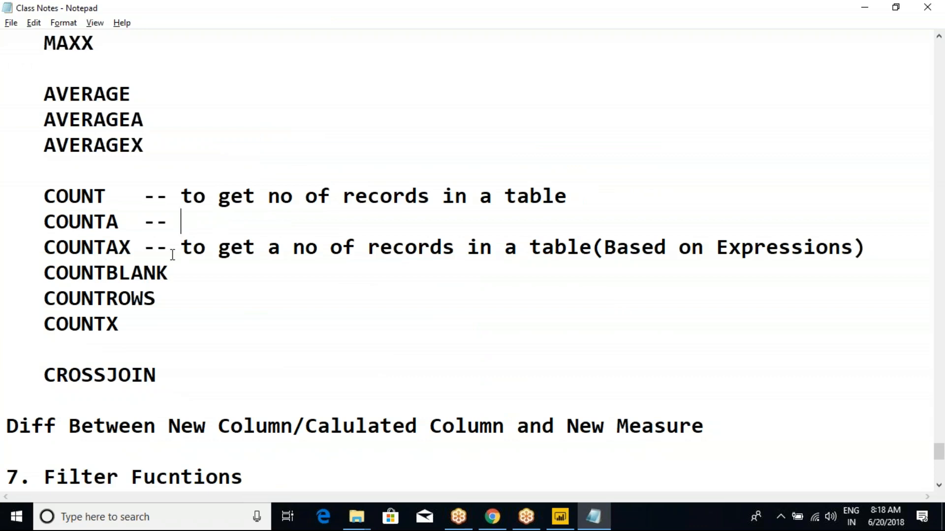
pyautogui.moveTo(182, 246); pyautogui.dragTo(883, 241)
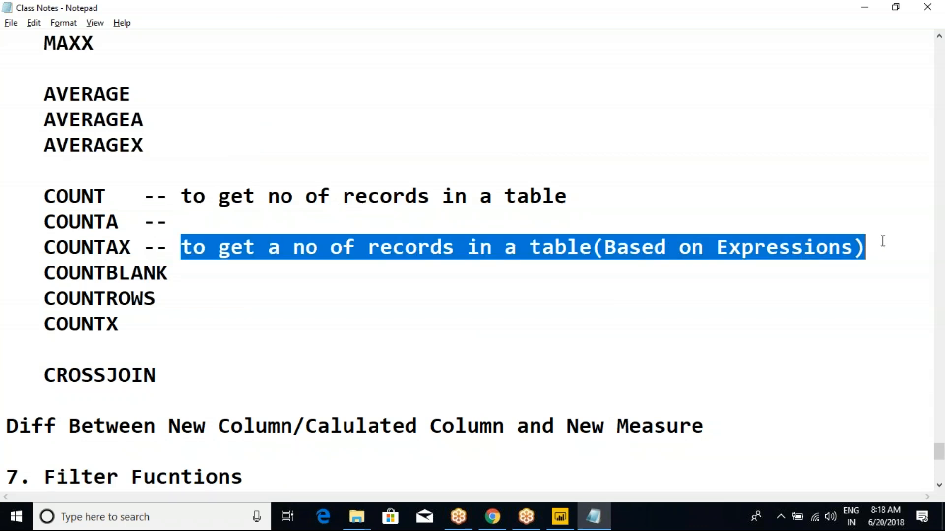
pyautogui.press('Delete')
pyautogui.click(211, 226)
pyautogui.click(204, 274)
pyautogui.write('--')
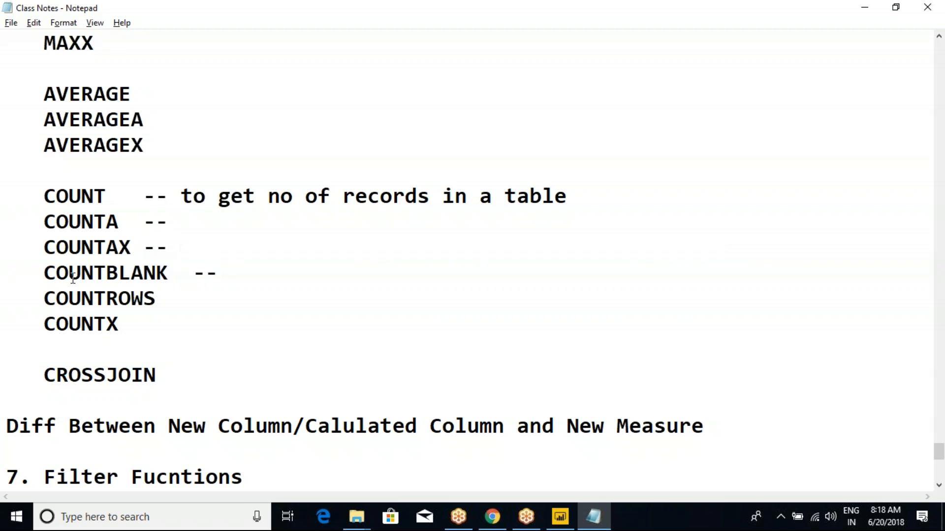
pyautogui.click(128, 276)
# Back in Power BI, duplicate the M_COUNT1 card and place the copy between it and the student table.
pyautogui.hotkey('alt', 'Tab')
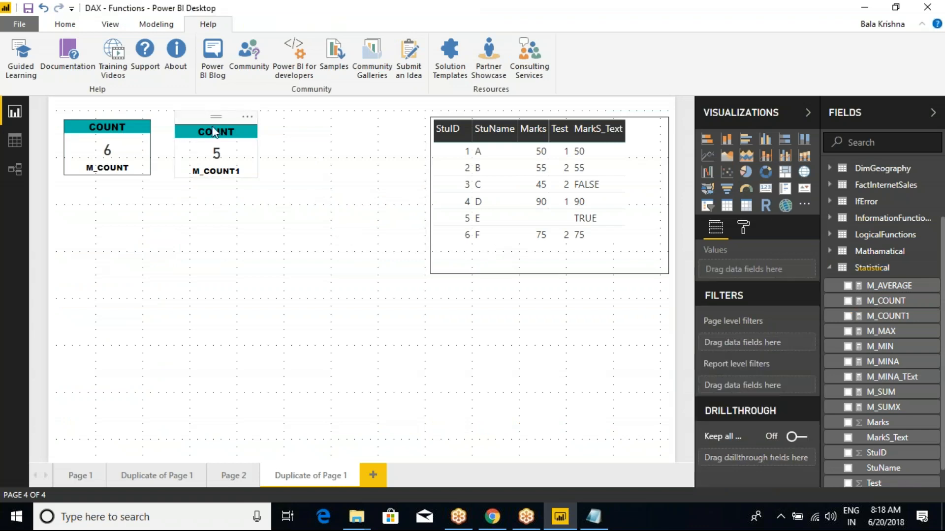
pyautogui.click(209, 132)
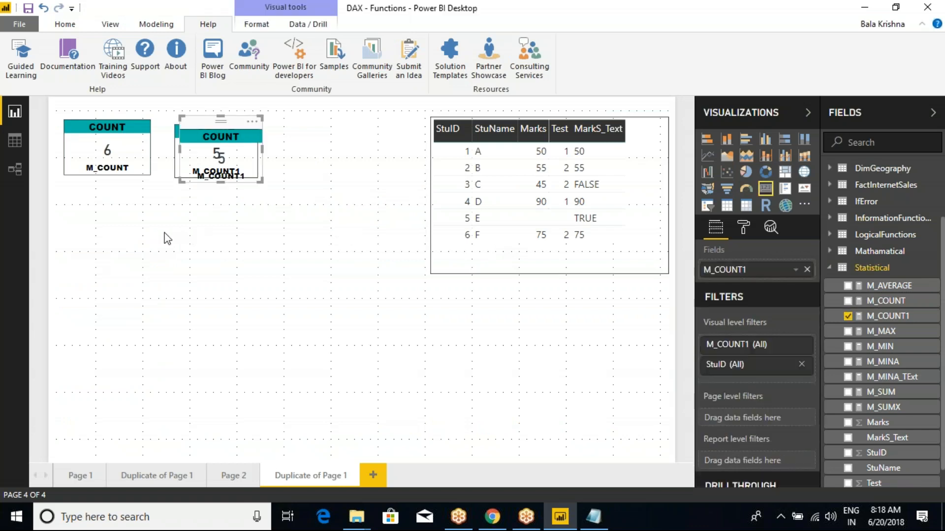
pyautogui.moveTo(238, 120); pyautogui.dragTo(305, 120)
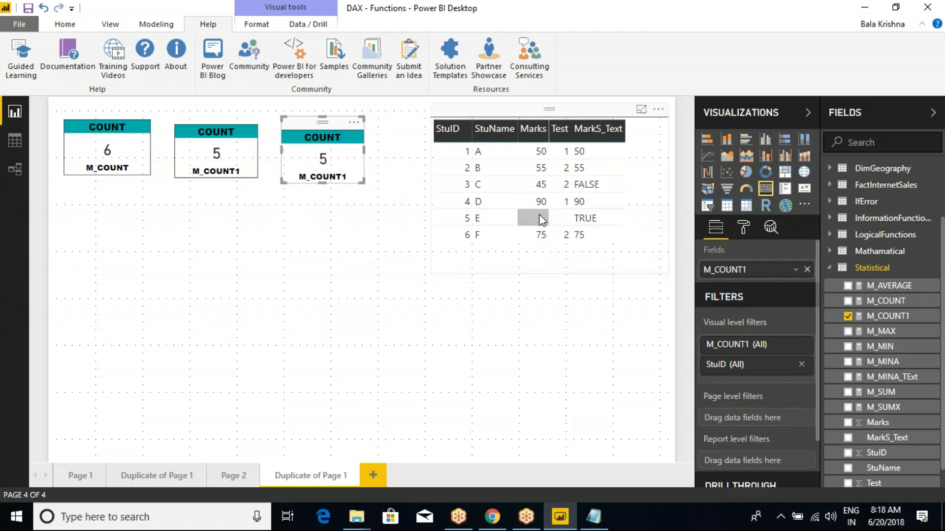
pyautogui.moveTo(521, 190)
pyautogui.mouseDown()
pyautogui.moveTo(522, 217)
pyautogui.moveTo(552, 227)
pyautogui.mouseUp()
pyautogui.press('Escape')
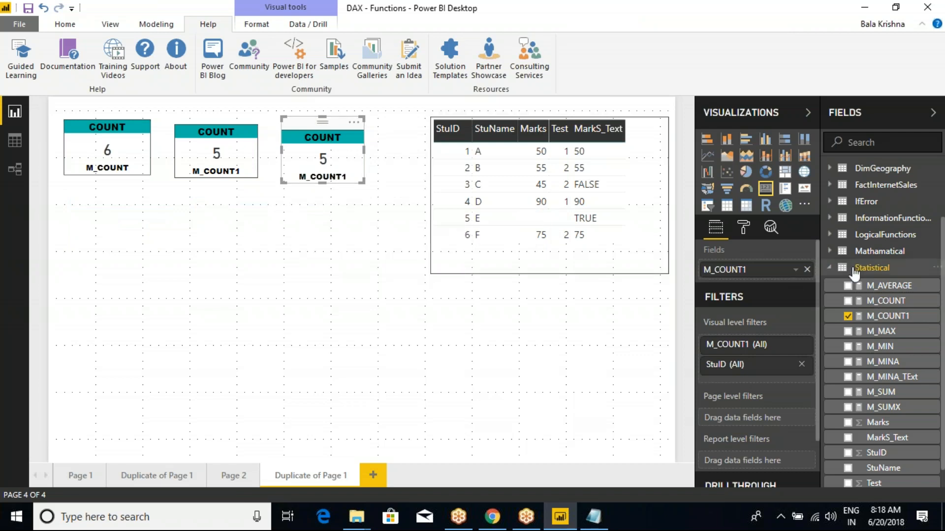
# Create the measure M_COUNTBLANK = COUNTBLANK(Statistical[Marks]) in the Statistical table.
pyautogui.rightClick(859, 268)
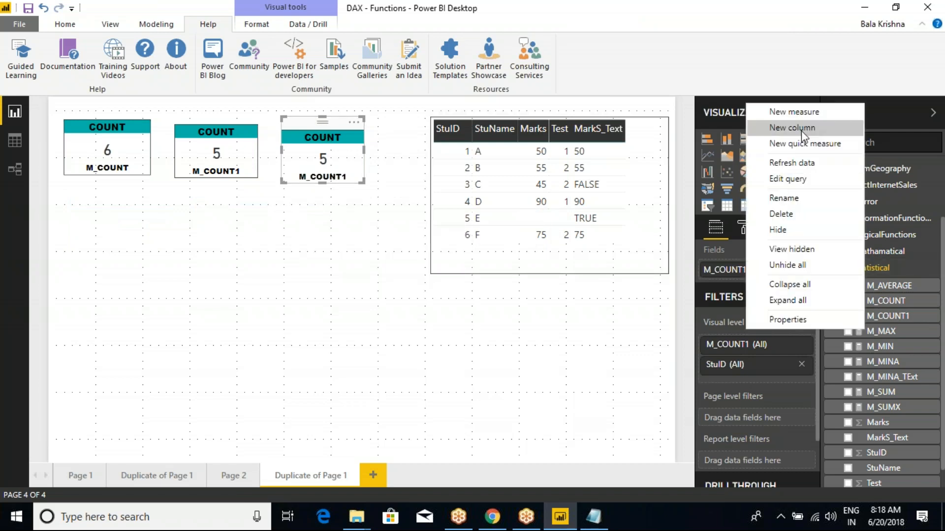
pyautogui.click(803, 117)
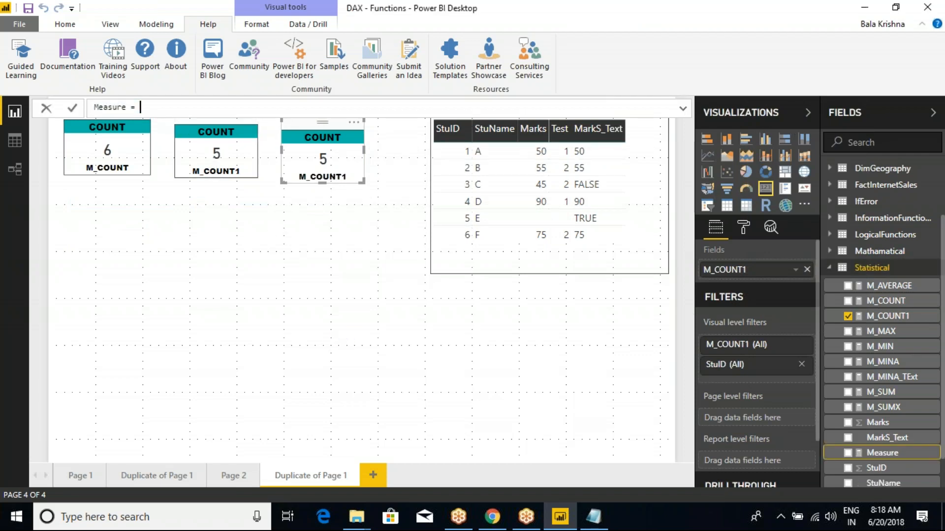
pyautogui.write('M_COUNTBLANK = COUNT')
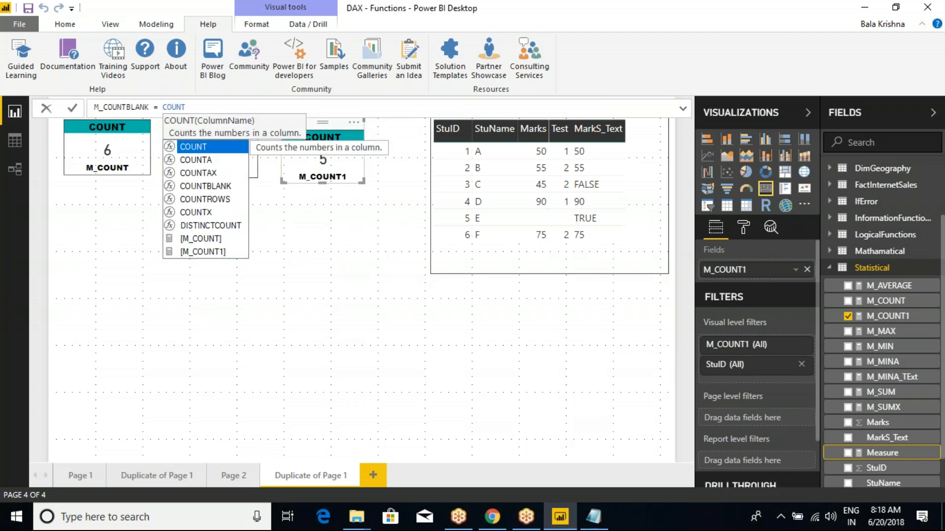
pyautogui.press('Down')
pyautogui.press('Down')
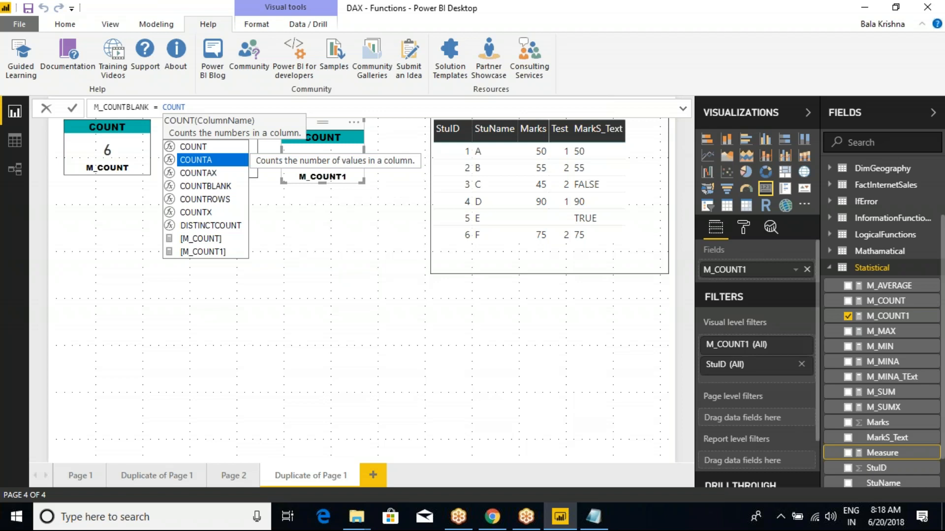
pyautogui.press('Down')
pyautogui.press('Tab')
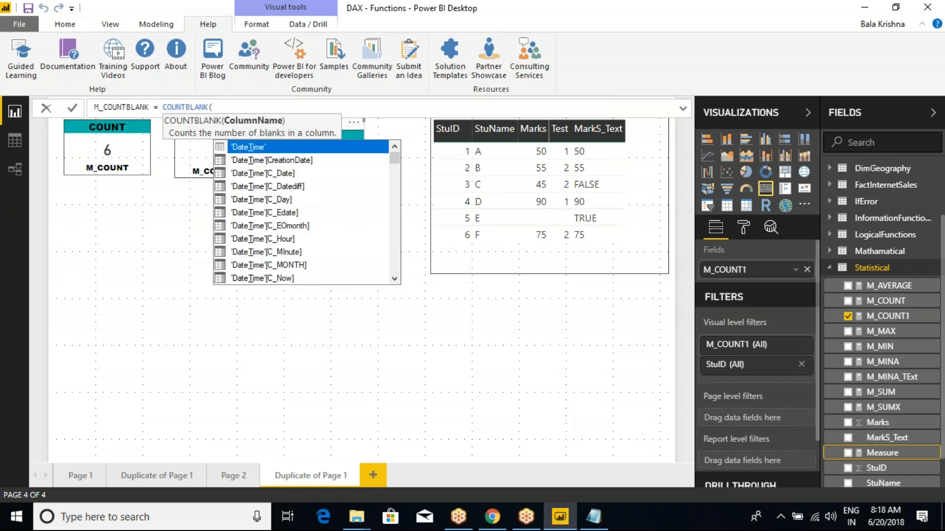
pyautogui.write('MARKS')
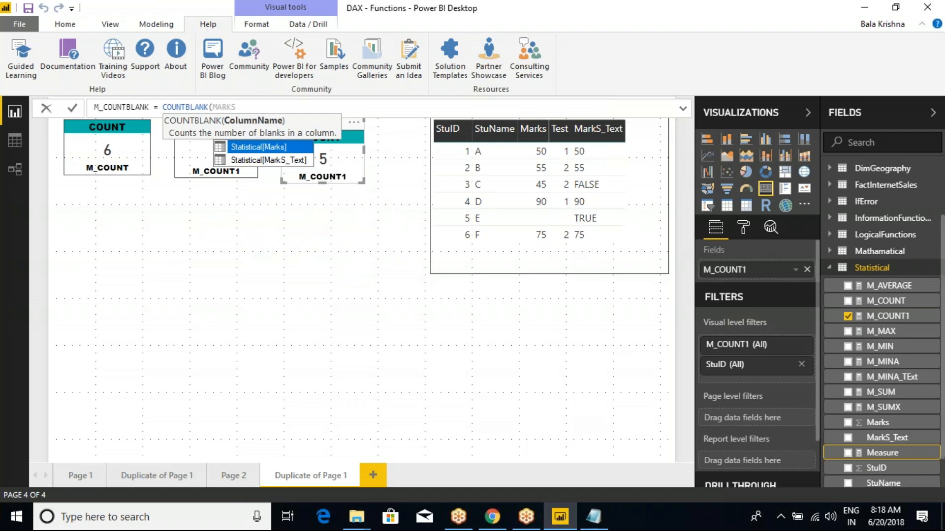
pyautogui.press('Tab')
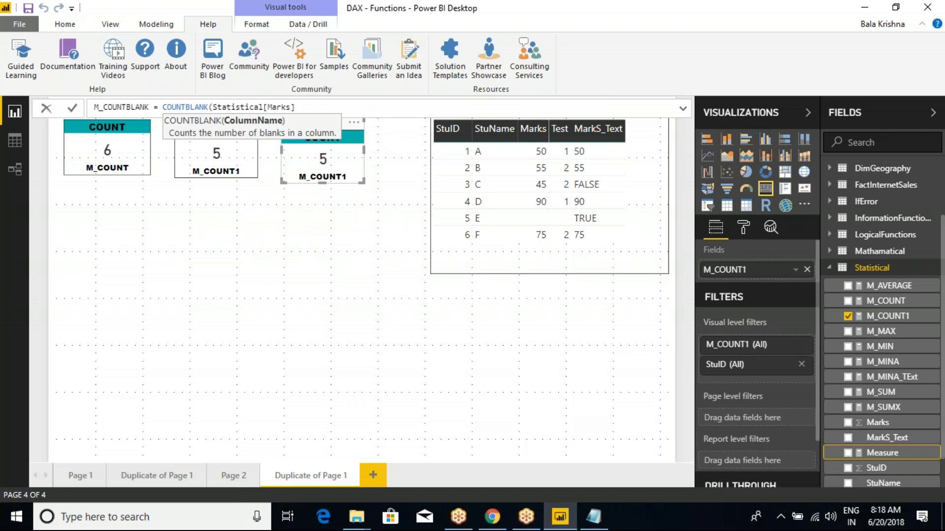
pyautogui.write(')')
pyautogui.press('Return')
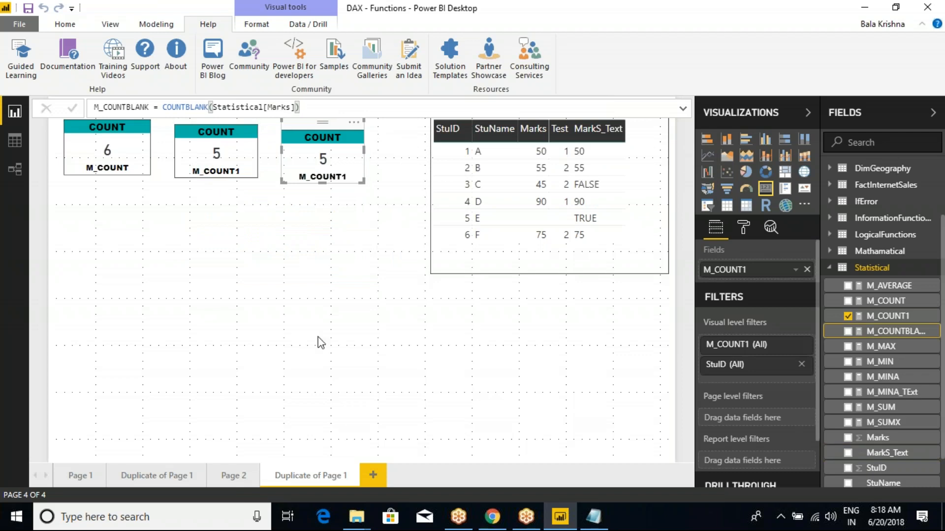
# Replace the measure in the third card with M_COUNTBLANK and trace the card to the blank Marks cell in the table.
pyautogui.click(338, 149)
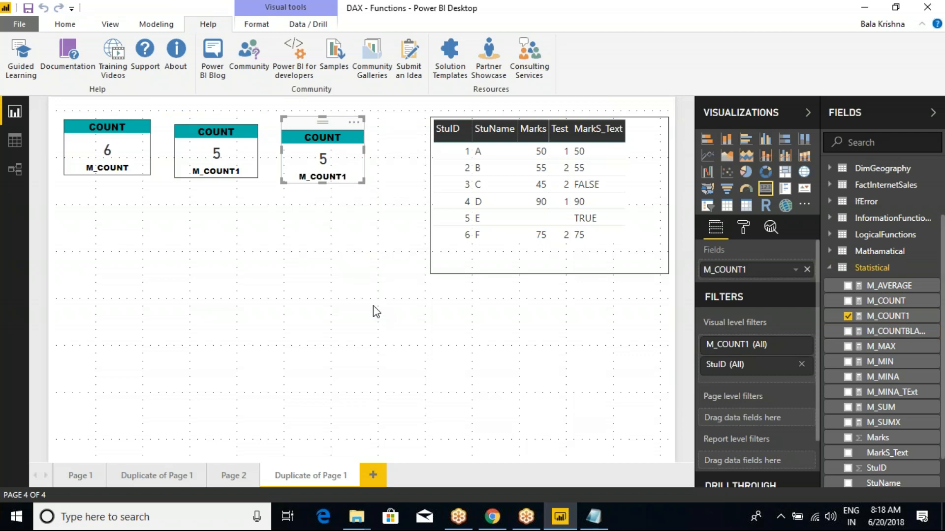
pyautogui.moveTo(902, 339); pyautogui.dragTo(773, 271)
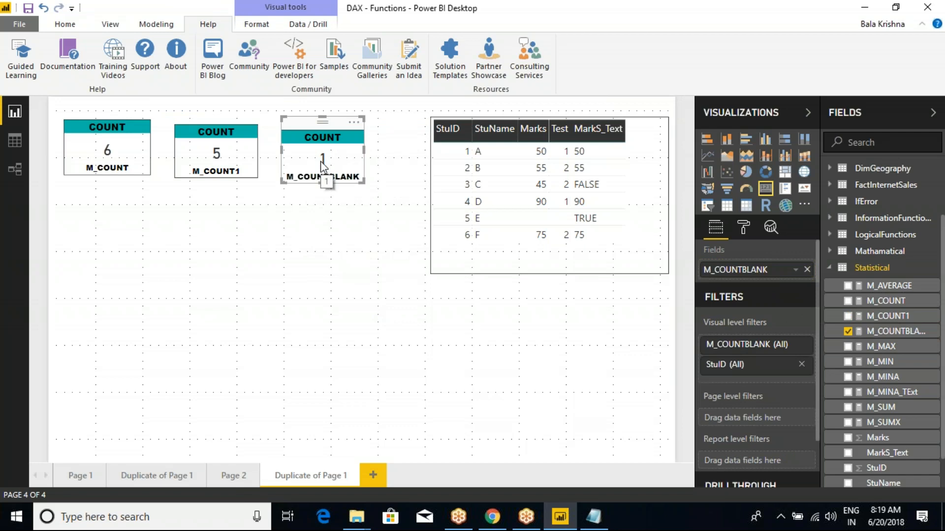
pyautogui.moveTo(324, 171)
pyautogui.mouseDown()
pyautogui.moveTo(350, 264)
pyautogui.moveTo(501, 242)
pyautogui.moveTo(520, 222)
pyautogui.mouseUp()
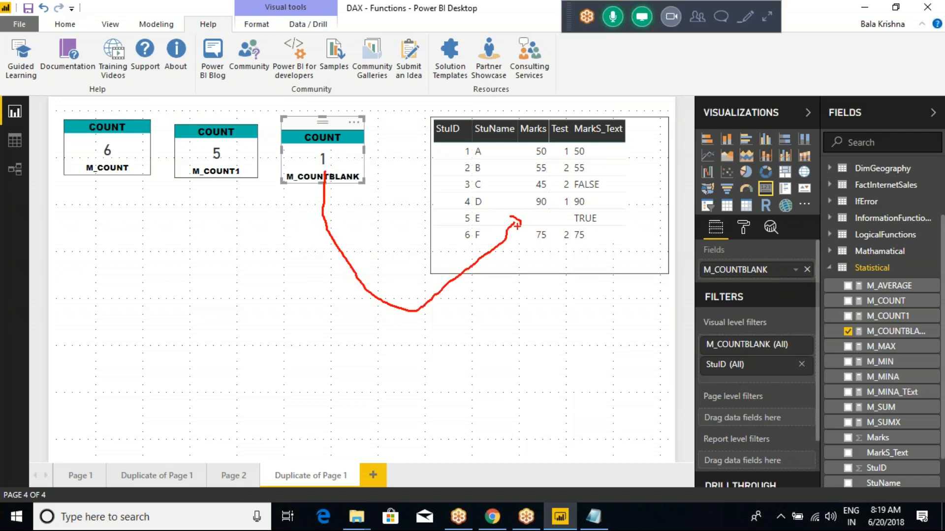
pyautogui.press('Escape')
pyautogui.click(209, 179)
pyautogui.click(285, 219)
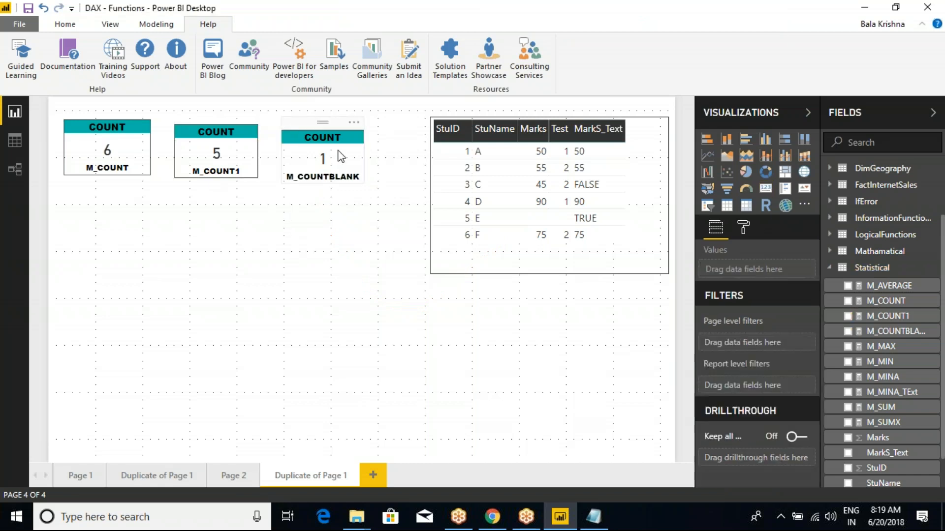
# Align the M_COUNTBLANK and M_COUNT1 cards in one row with the M_COUNT card.
pyautogui.moveTo(322, 149); pyautogui.dragTo(320, 141)
pyautogui.moveTo(251, 147); pyautogui.dragTo(246, 142)
pyautogui.click(269, 196)
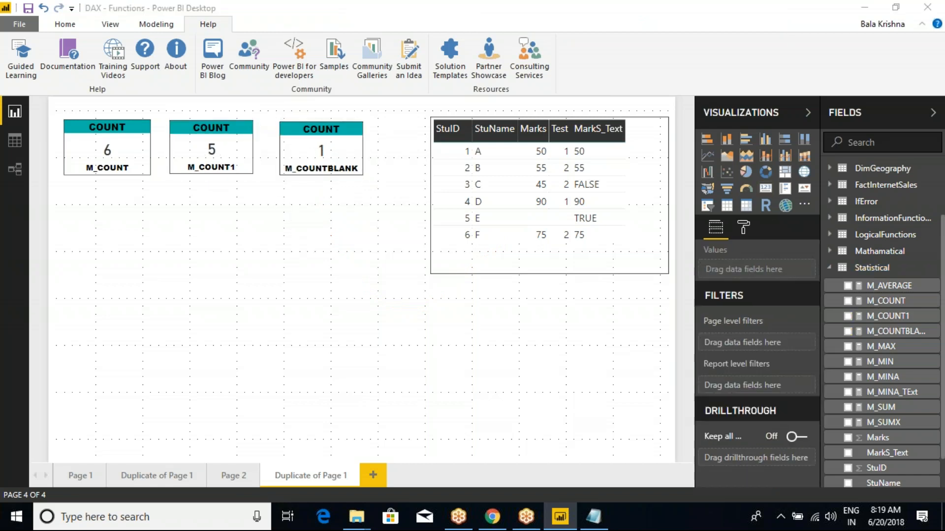
# In the Notepad class notes, delete the COUNTAX line from the list of COUNT functions.
pyautogui.hotkey('alt', 'Tab')
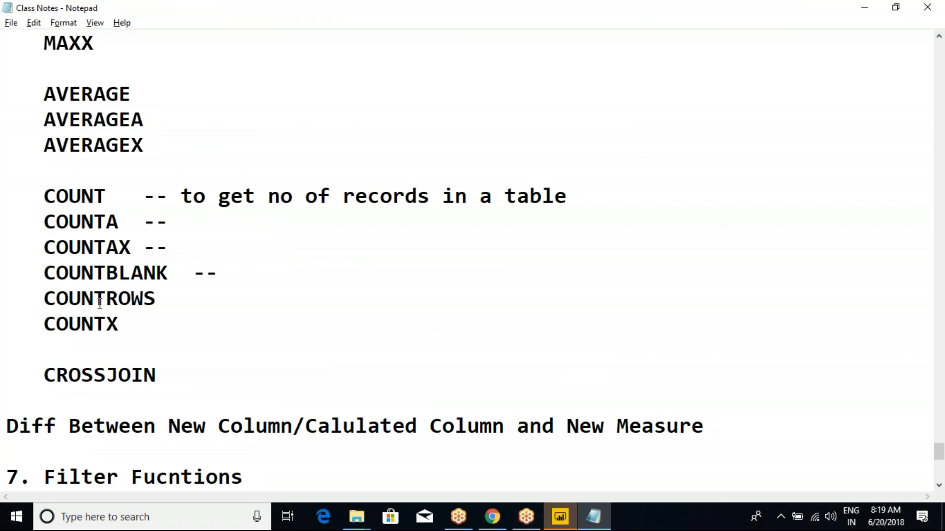
pyautogui.click(116, 300)
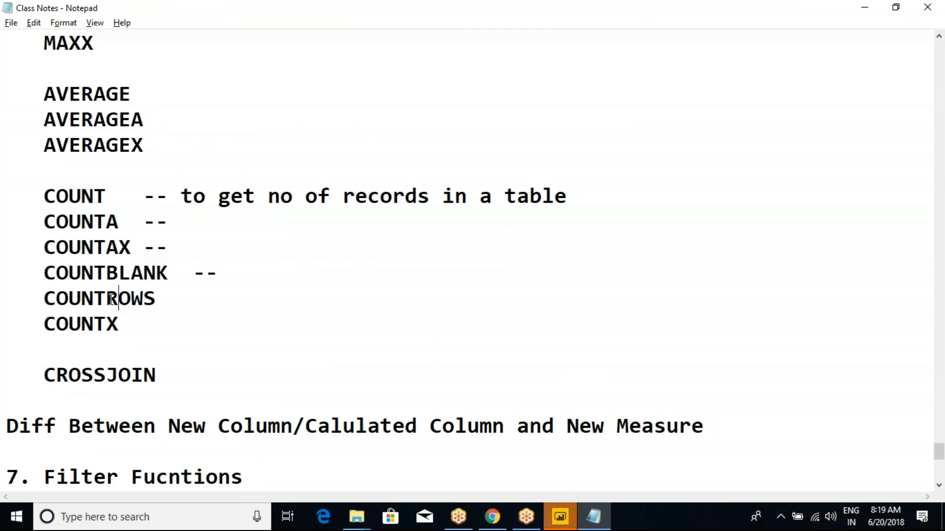
pyautogui.click(96, 324)
pyautogui.moveTo(190, 243); pyautogui.dragTo(33, 243)
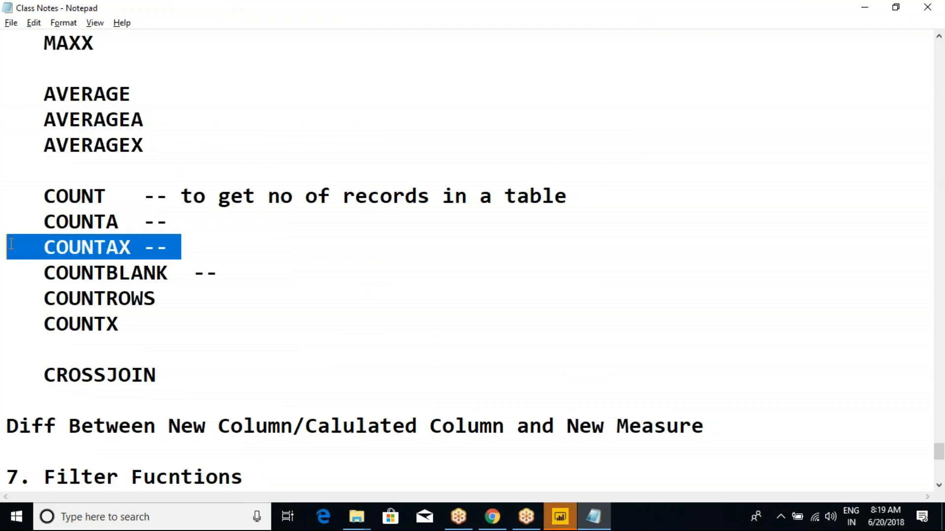
pyautogui.press('BackSpace')
pyautogui.press('BackSpace')
pyautogui.press('BackSpace')
pyautogui.press('Delete')
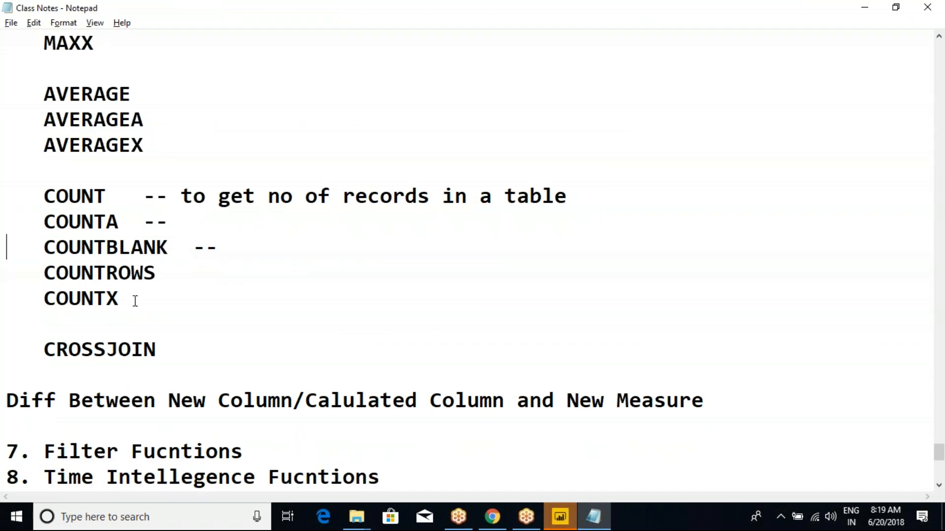
# Move the COUNTX entry from the end of the COUNT list to a new line directly below COUNTA.
pyautogui.moveTo(135, 301); pyautogui.dragTo(6, 301)
pyautogui.hotkey('ctrl', 'c')
pyautogui.press('BackSpace')
pyautogui.click(192, 227)
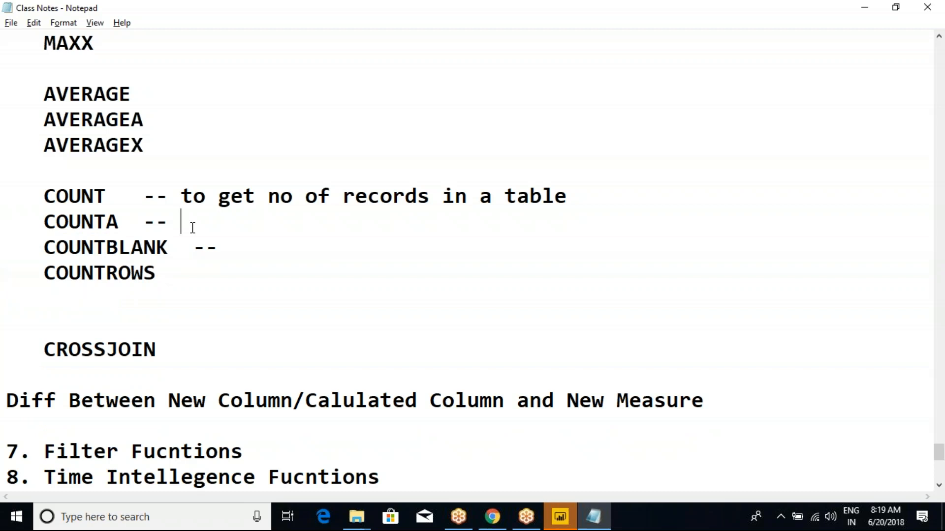
pyautogui.press('Return')
pyautogui.hotkey('ctrl', 'v')
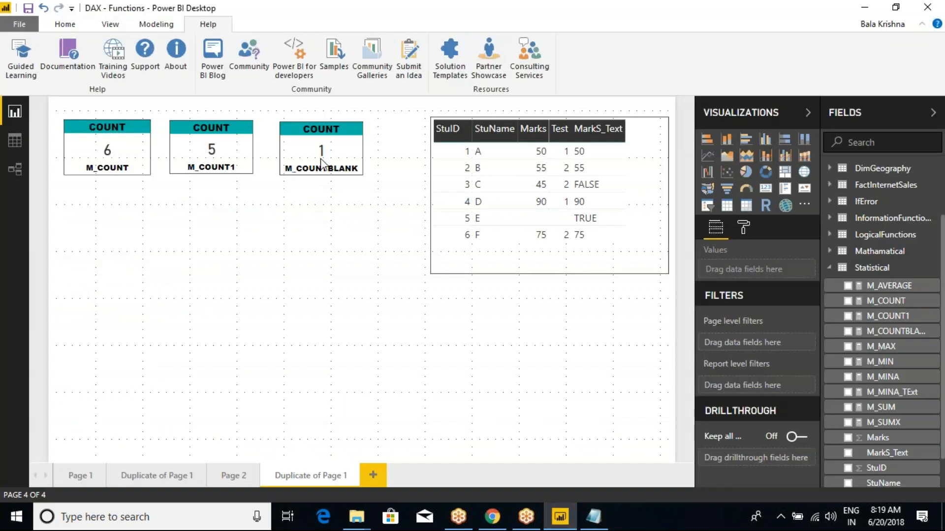
# Back in Power BI, create the measure M_COUNTROWS = COUNTROWS(Statistical) in the Statistical table.
pyautogui.click(342, 138)
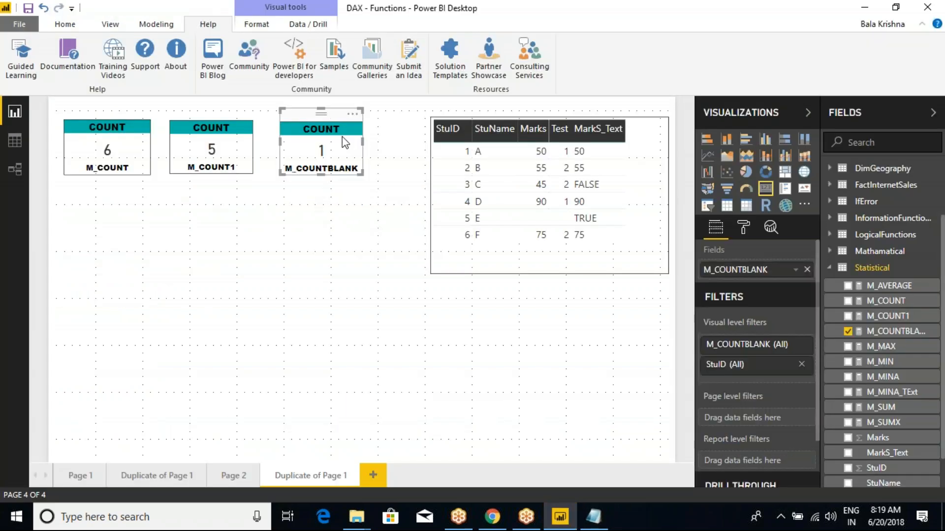
pyautogui.rightClick(881, 268)
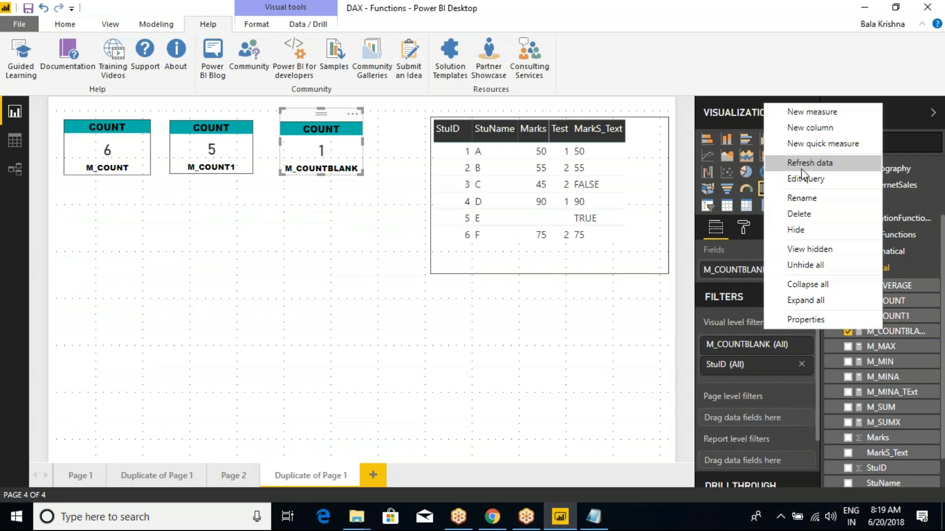
pyautogui.click(814, 143)
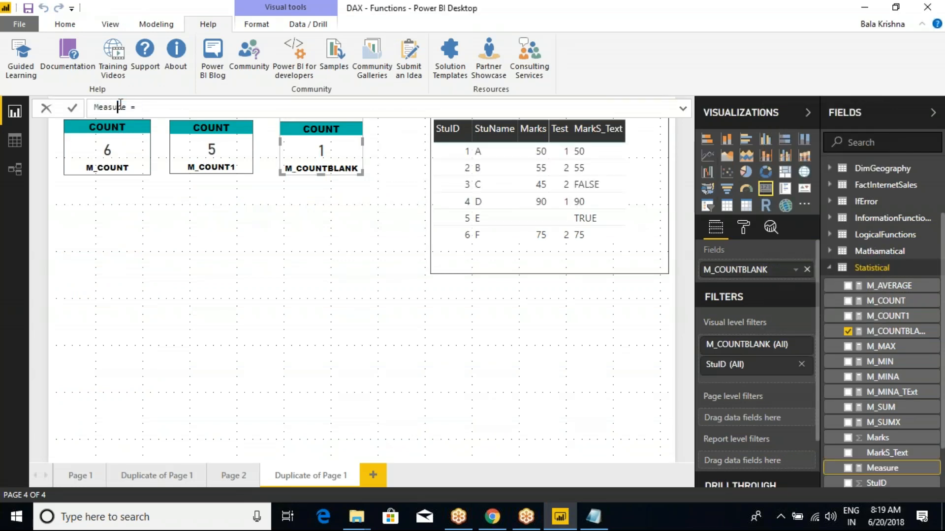
pyautogui.write('M')
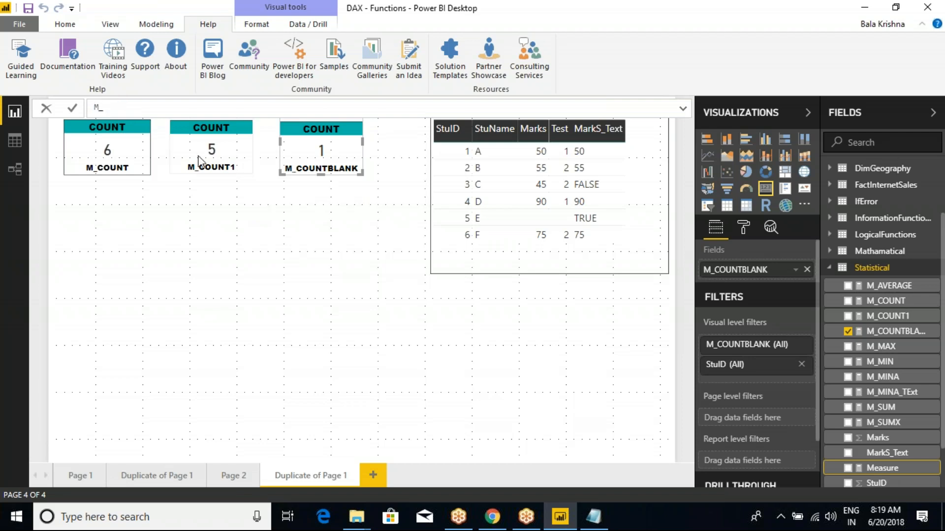
pyautogui.write('_COUNTROWS = COUNTROWS')
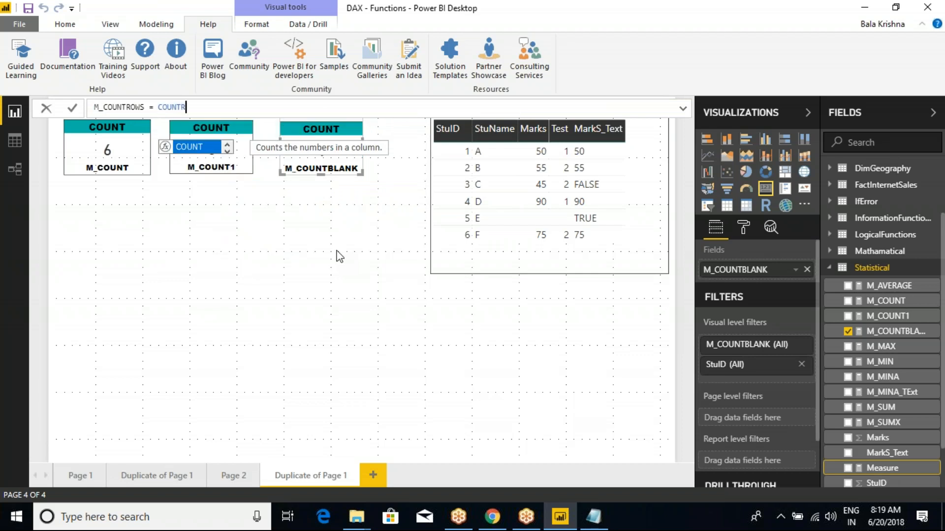
pyautogui.write('(')
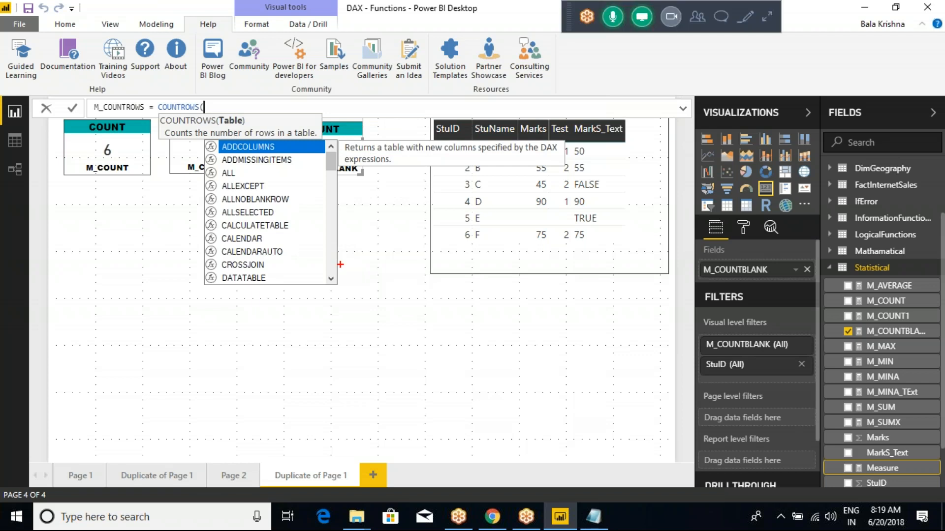
pyautogui.moveTo(249, 123); pyautogui.dragTo(266, 115)
pyautogui.press('Escape')
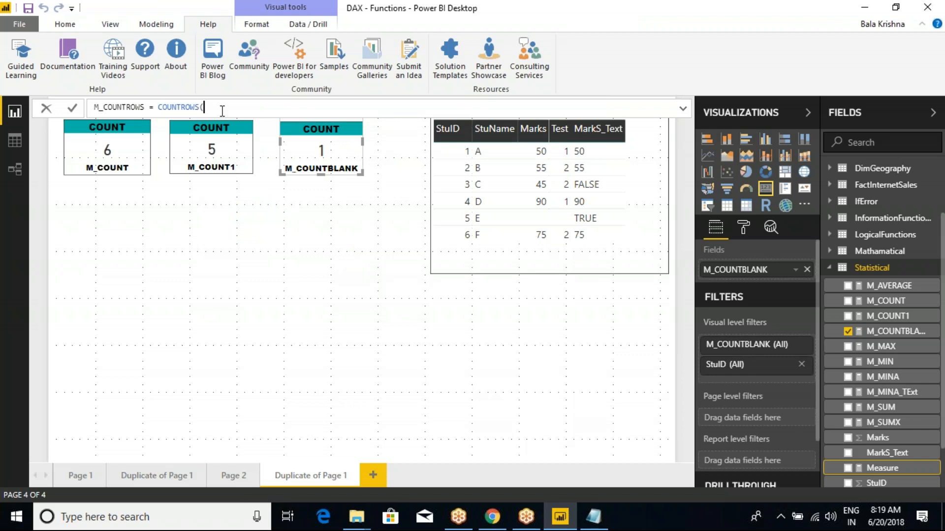
pyautogui.write('STAT')
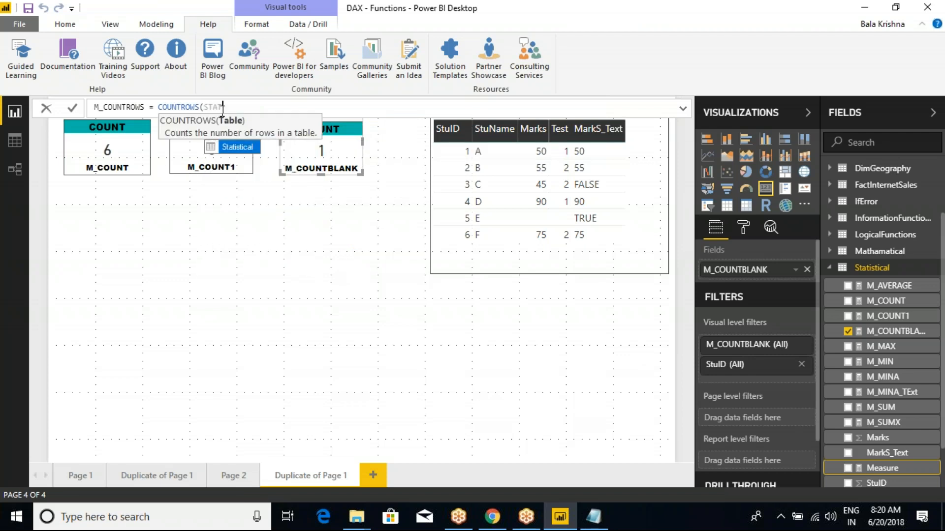
pyautogui.press('Tab')
pyautogui.write(')')
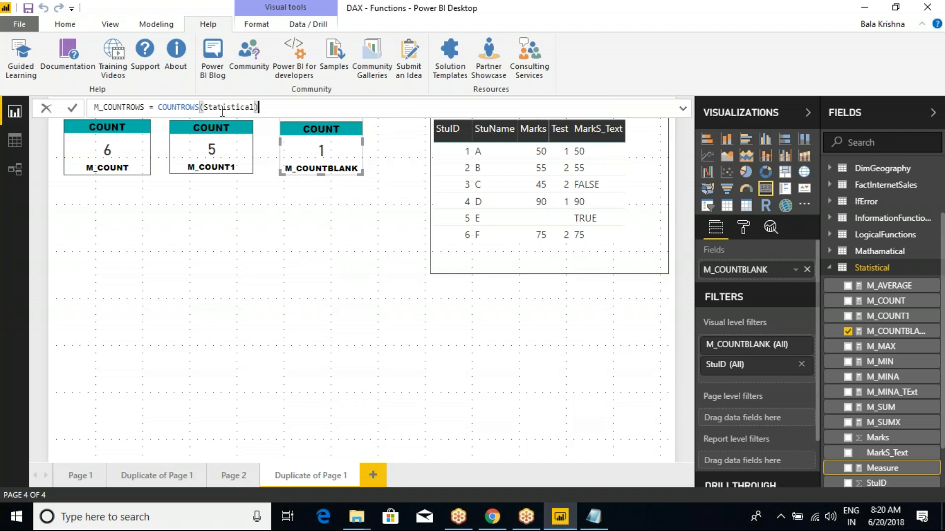
pyautogui.press('Return')
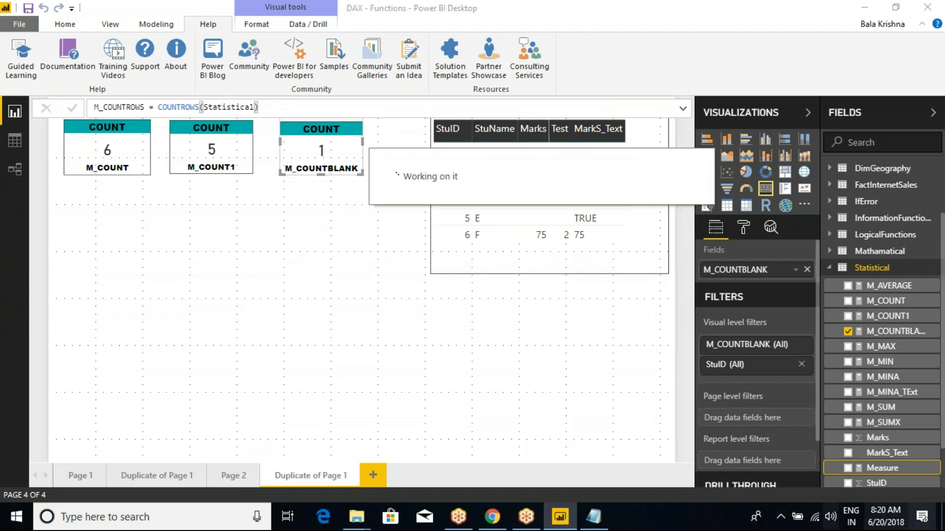
# Duplicate the M_COUNT card and place the copy directly below the original.
pyautogui.click(95, 149)
pyautogui.click(110, 257)
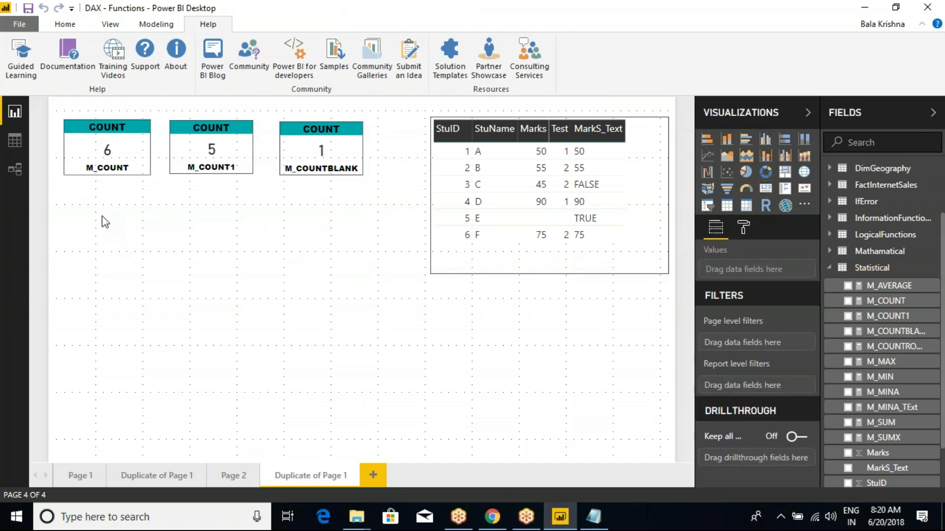
pyautogui.hotkey('ctrl', 'v')
pyautogui.moveTo(98, 123); pyautogui.dragTo(101, 201)
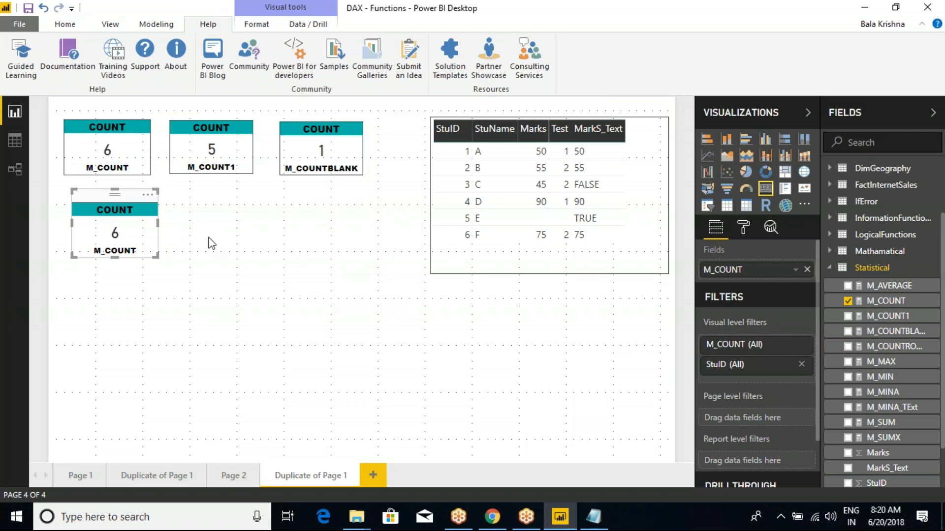
# Replace the measure in the copied card with M_COUNTROWS and enlarge the card.
pyautogui.click(124, 157)
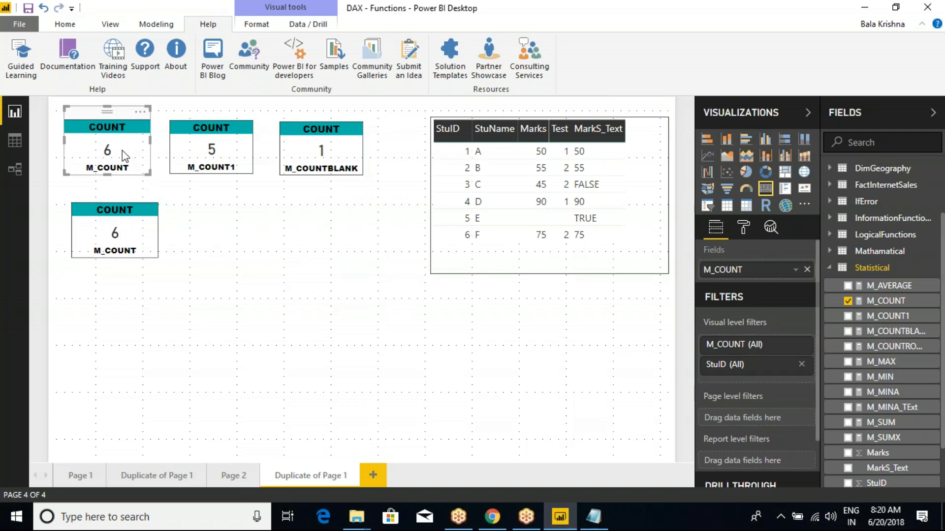
pyautogui.click(126, 226)
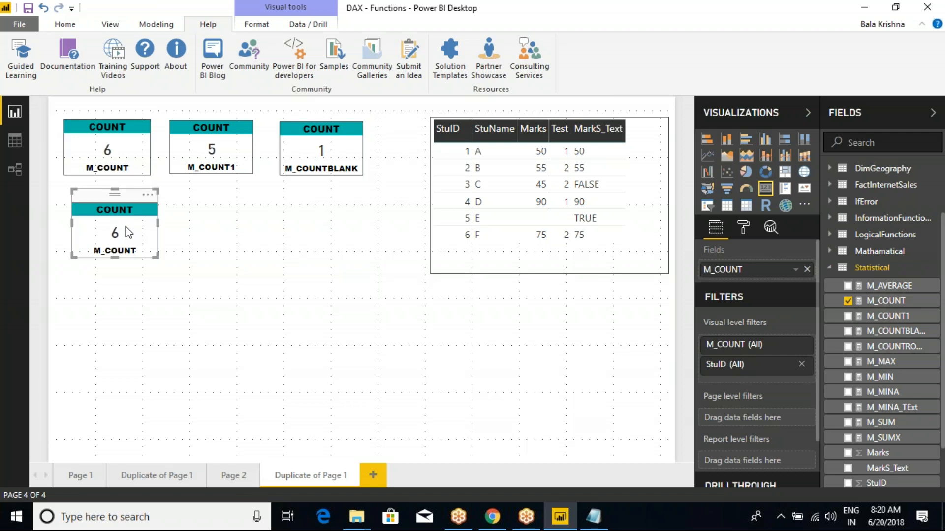
pyautogui.moveTo(893, 346); pyautogui.dragTo(760, 275)
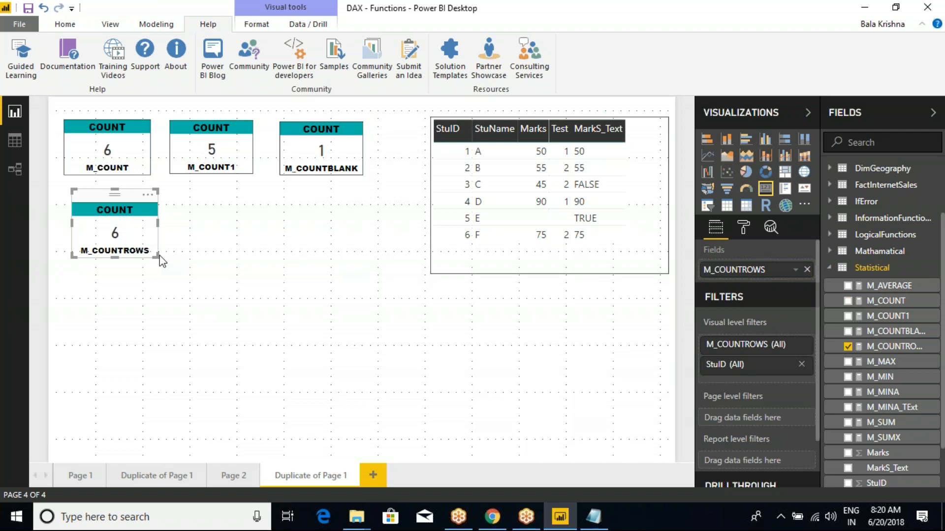
pyautogui.moveTo(156, 255); pyautogui.dragTo(226, 299)
# Set the title text of the M_COUNT1 card to COUNT1 and of the M_COUNTBLANK card to COUNTBLANK.
pyautogui.click(212, 143)
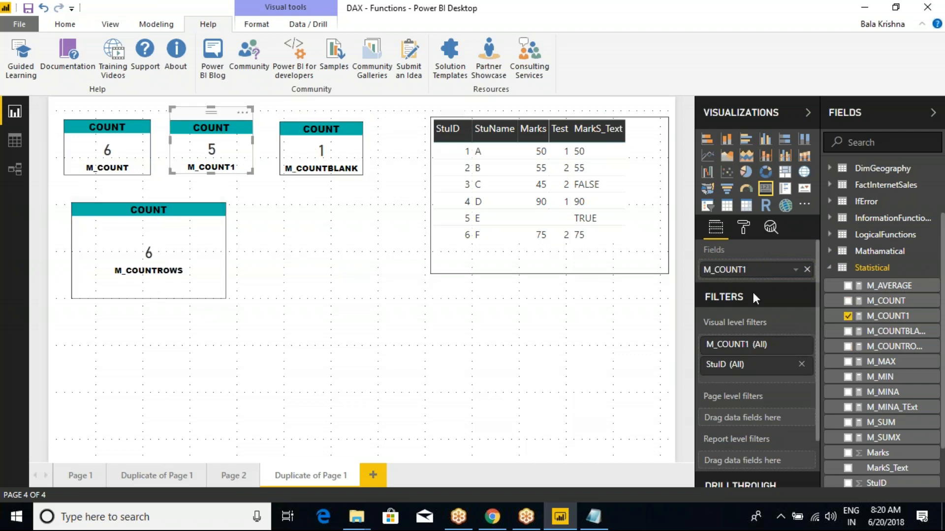
pyautogui.click(743, 227)
pyautogui.click(722, 354)
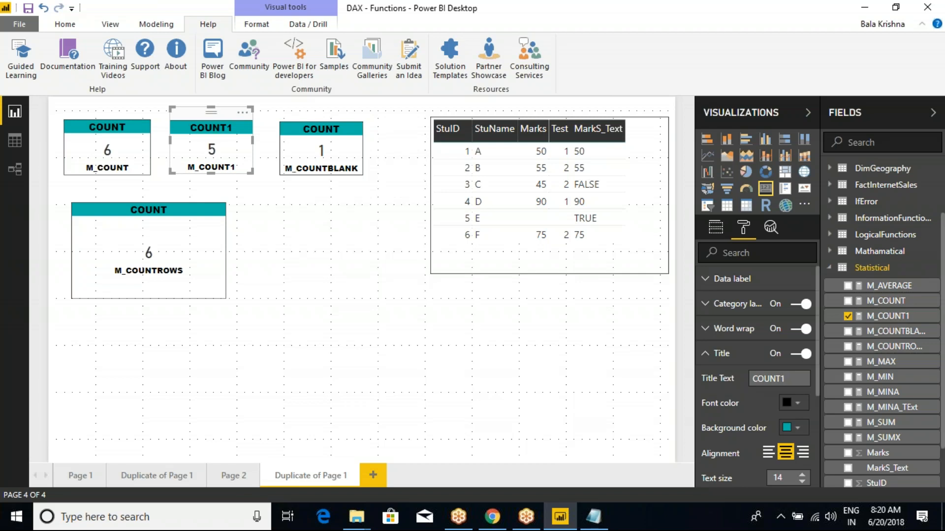
pyautogui.click(319, 161)
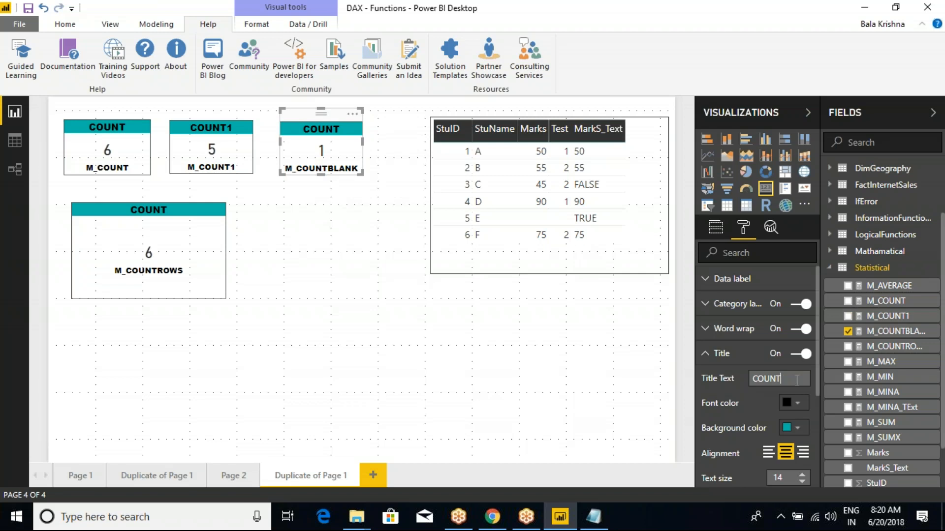
pyautogui.write('LANK')
# Set the title text of the M_COUNTROWS card to COUNTROWS and make the card slightly narrower.
pyautogui.click(193, 245)
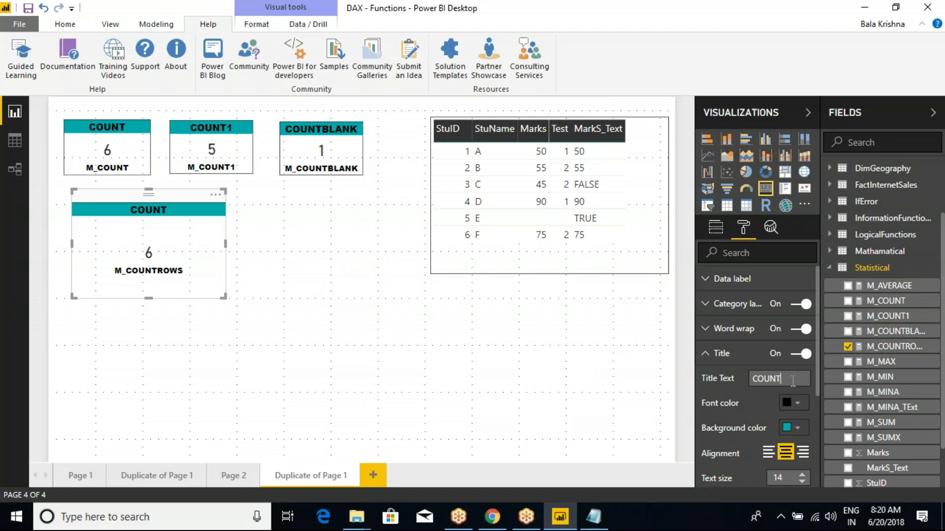
pyautogui.write('ROWS')
pyautogui.click(392, 334)
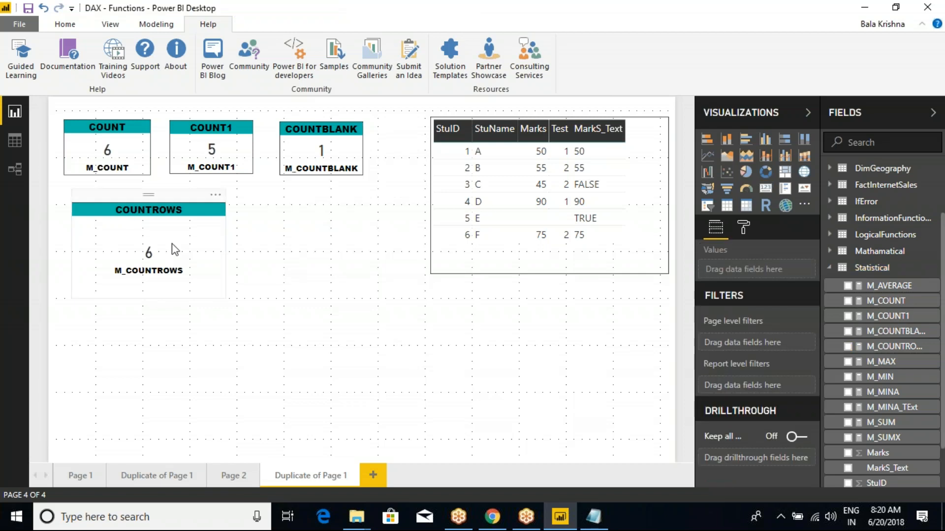
pyautogui.click(172, 243)
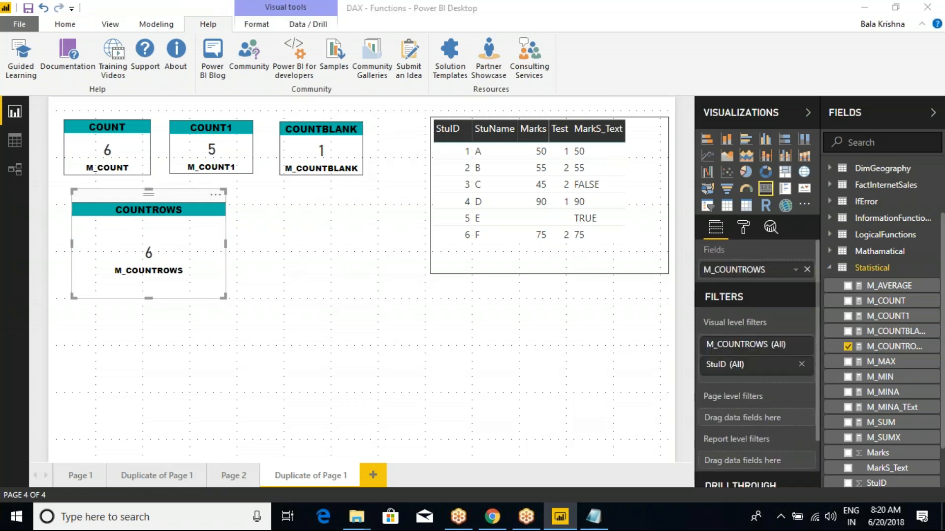
pyautogui.moveTo(227, 297); pyautogui.dragTo(192, 293)
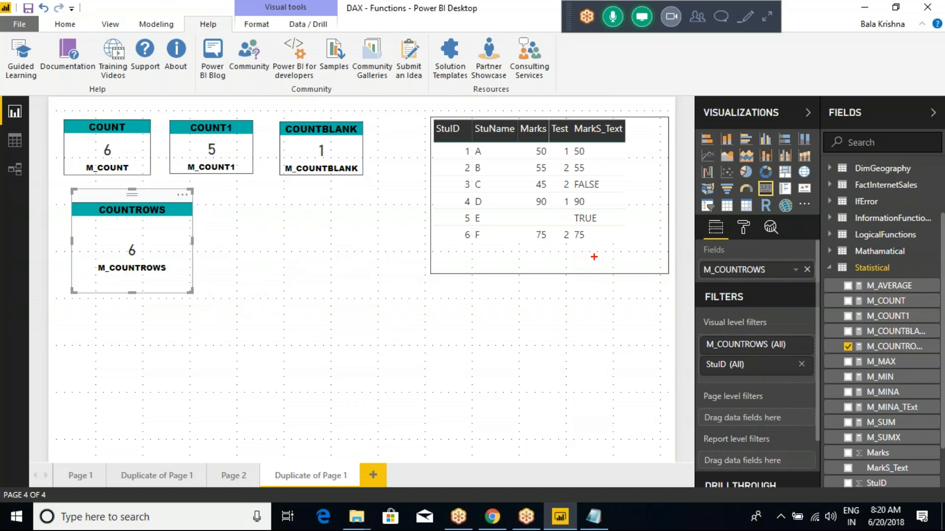
# Annotate the page with a red box around the student table and a boxed number grid below it, with lines through its first row and column.
pyautogui.moveTo(412, 104); pyautogui.dragTo(648, 275)
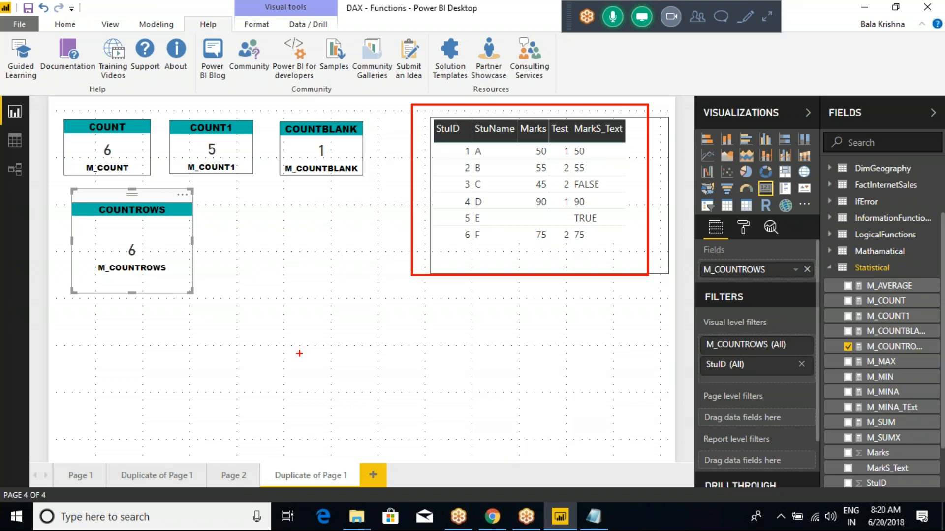
pyautogui.moveTo(273, 314); pyautogui.dragTo(513, 455)
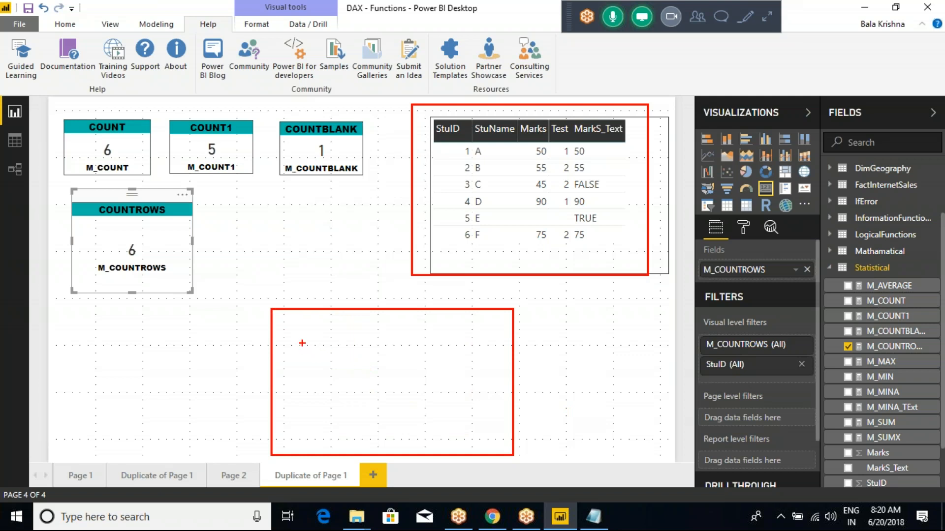
pyautogui.moveTo(303, 335)
pyautogui.mouseDown()
pyautogui.moveTo(302, 349)
pyautogui.moveTo(397, 362)
pyautogui.moveTo(431, 339)
pyautogui.moveTo(421, 367)
pyautogui.mouseUp()
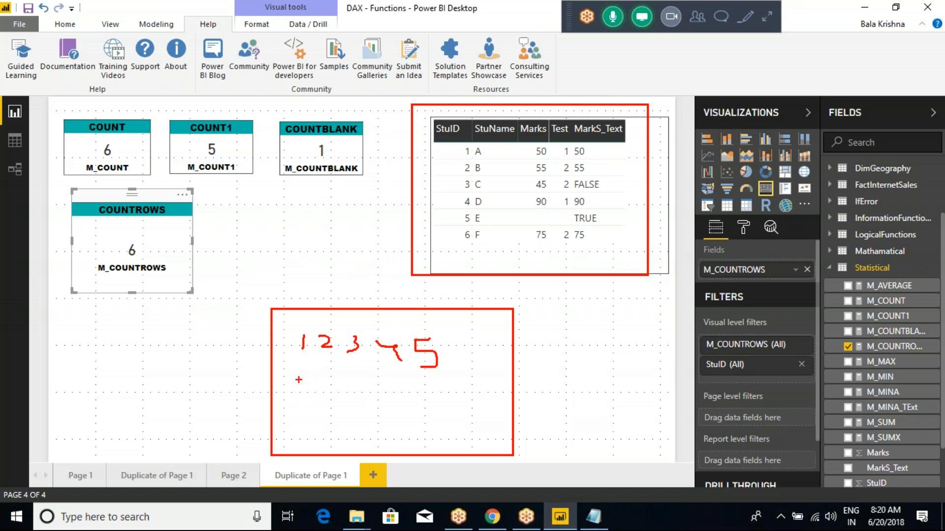
pyautogui.moveTo(305, 373)
pyautogui.mouseDown()
pyautogui.moveTo(315, 387)
pyautogui.moveTo(301, 383)
pyautogui.moveTo(391, 387)
pyautogui.mouseUp()
pyautogui.moveTo(297, 417); pyautogui.dragTo(308, 424)
pyautogui.moveTo(325, 420); pyautogui.dragTo(358, 424)
pyautogui.moveTo(285, 443); pyautogui.dragTo(291, 451)
pyautogui.moveTo(315, 436); pyautogui.dragTo(306, 446)
pyautogui.moveTo(368, 441); pyautogui.dragTo(446, 438)
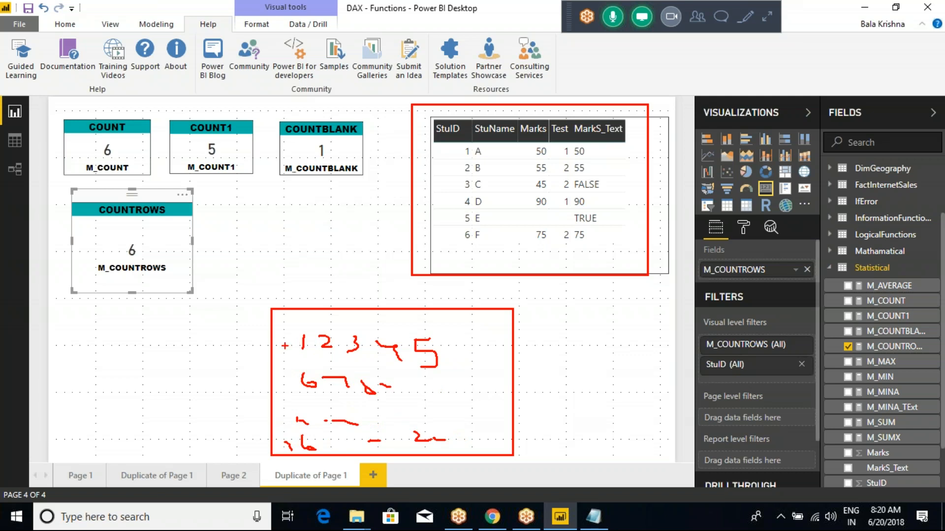
pyautogui.moveTo(246, 343); pyautogui.dragTo(480, 347)
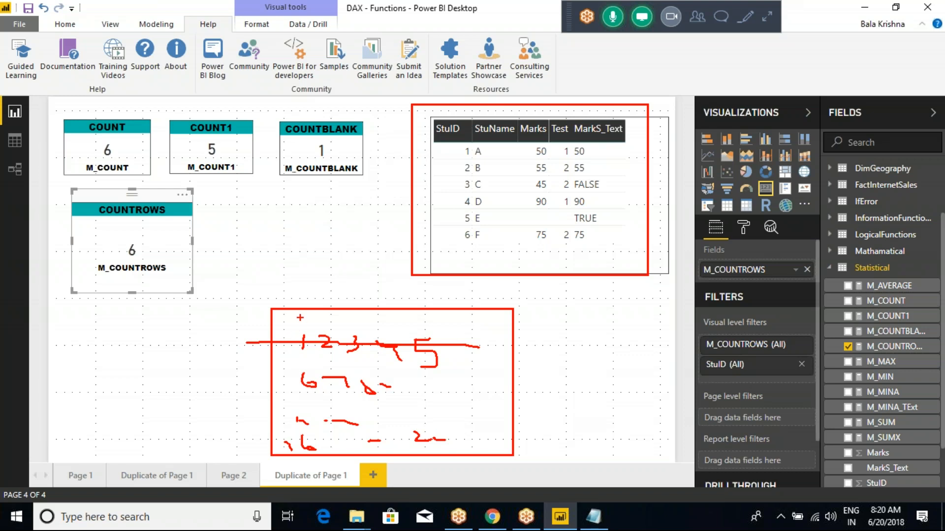
pyautogui.moveTo(307, 290); pyautogui.dragTo(305, 445)
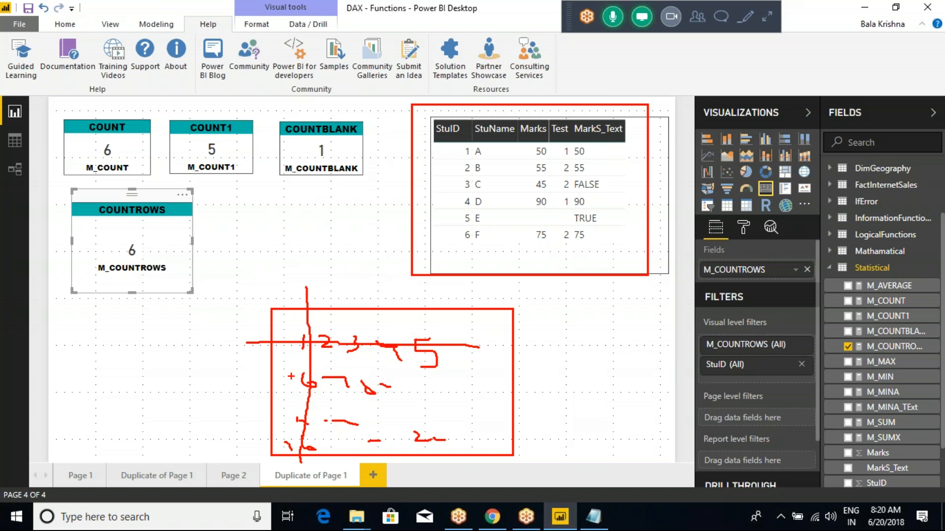
# Retrace the first row and first column of the annotated number grid, and clear all annotations from the page.
pyautogui.moveTo(340, 344); pyautogui.dragTo(488, 364)
pyautogui.moveTo(309, 330); pyautogui.dragTo(306, 429)
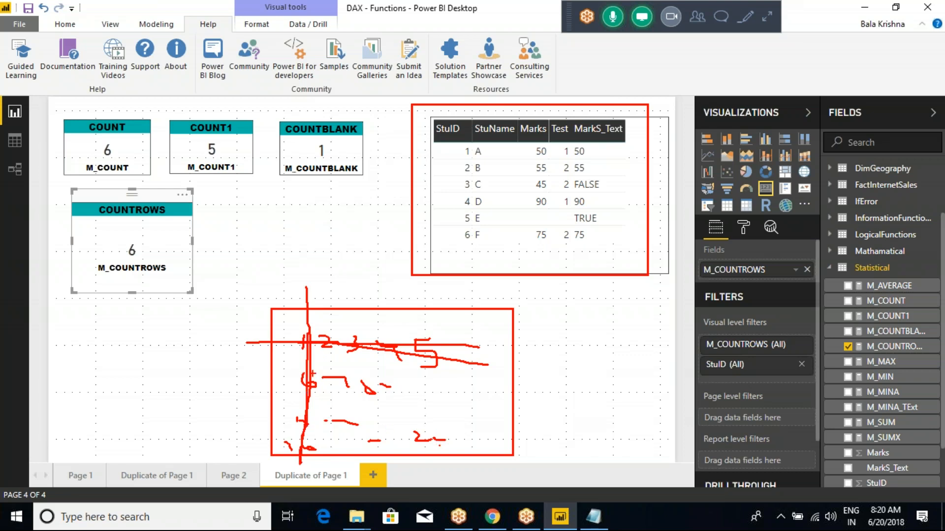
pyautogui.press('Escape')
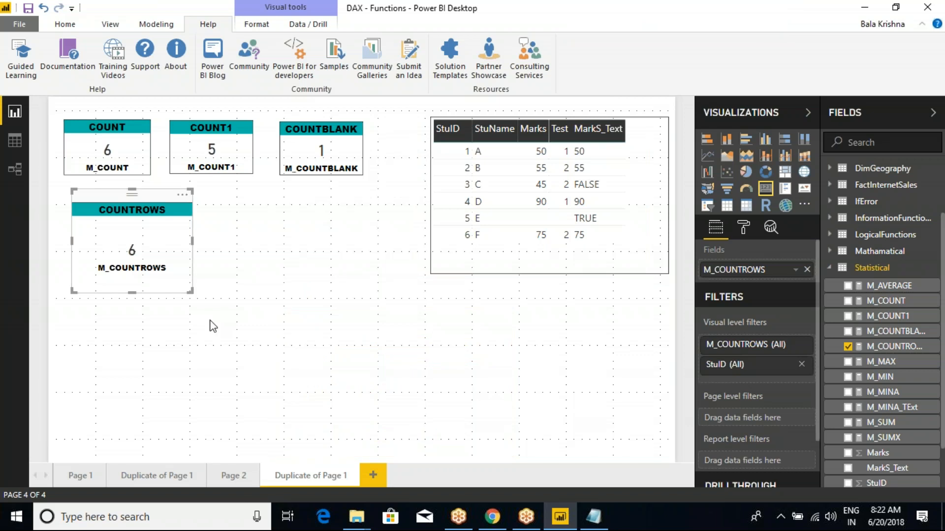
# Draw a red annotation over the area of the count cards and clear it.
pyautogui.hotkey('ctrl', '2')
pyautogui.moveTo(41, 96); pyautogui.dragTo(347, 319)
pyautogui.press('Escape')
# Circle the StuID column header in red, mark each of the six student IDs below it, and clear the marks.
pyautogui.hotkey('ctrl', '2')
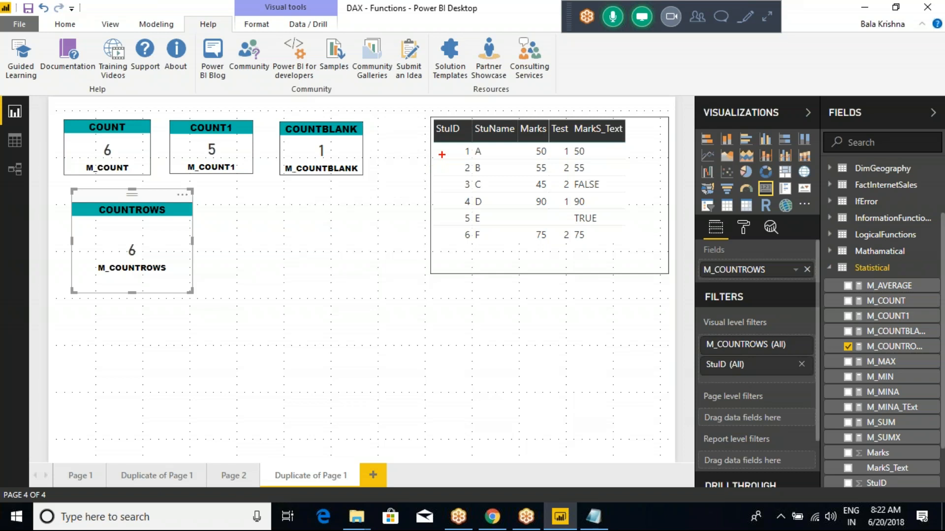
pyautogui.moveTo(440, 112)
pyautogui.mouseDown()
pyautogui.moveTo(423, 125)
pyautogui.moveTo(460, 144)
pyautogui.moveTo(467, 122)
pyautogui.moveTo(425, 116)
pyautogui.mouseUp()
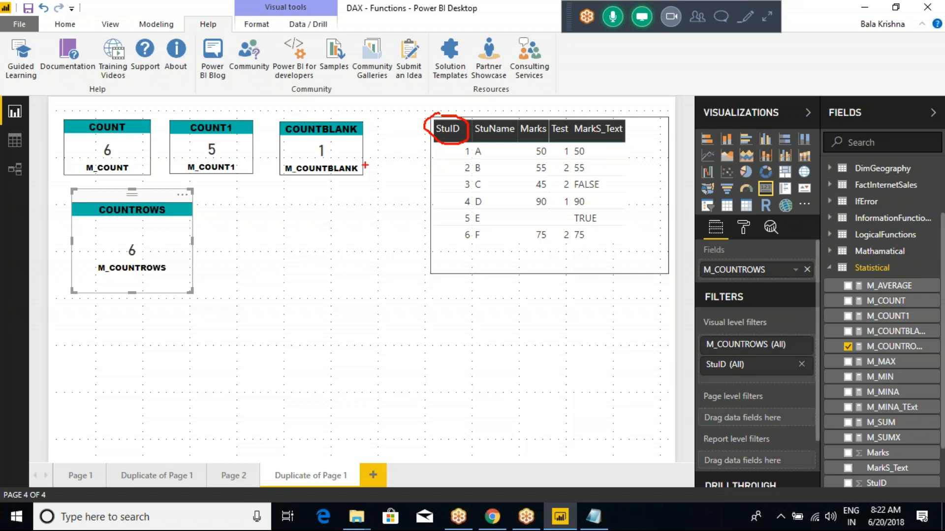
pyautogui.moveTo(416, 160)
pyautogui.mouseDown()
pyautogui.moveTo(440, 143)
pyautogui.moveTo(447, 160)
pyautogui.mouseUp()
pyautogui.moveTo(444, 189)
pyautogui.mouseDown()
pyautogui.moveTo(457, 178)
pyautogui.moveTo(460, 188)
pyautogui.mouseUp()
pyautogui.moveTo(449, 220)
pyautogui.mouseDown()
pyautogui.moveTo(461, 209)
pyautogui.moveTo(450, 234)
pyautogui.mouseUp()
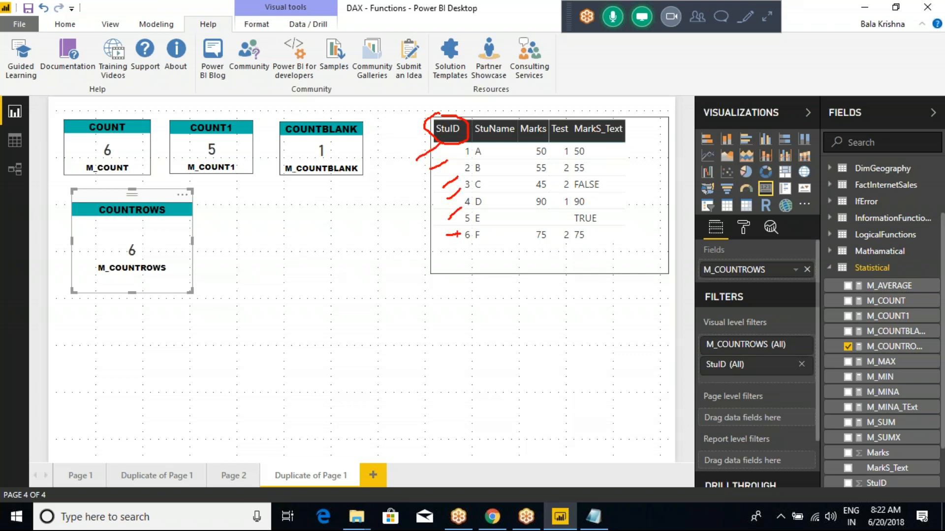
pyautogui.press('Escape')
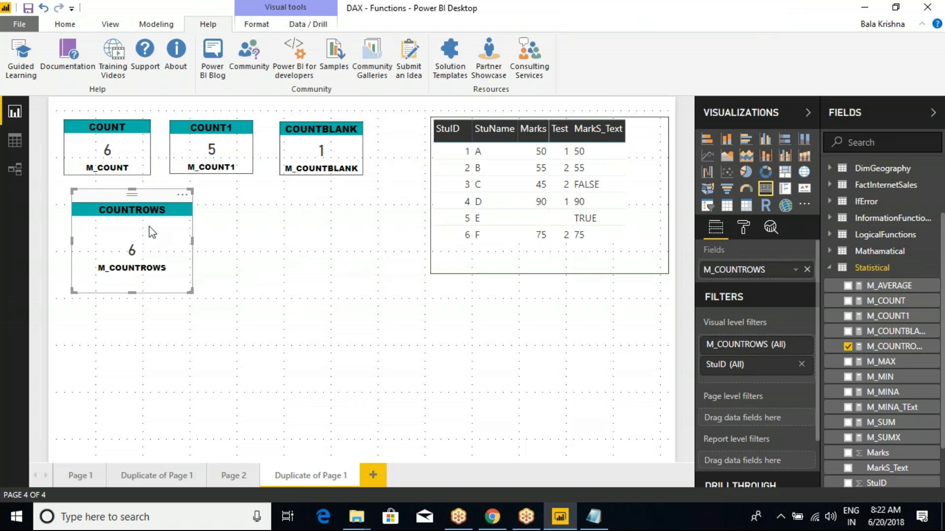
# Draw a red line through each of the six rows of the student table.
pyautogui.hotkey('ctrl', '2')
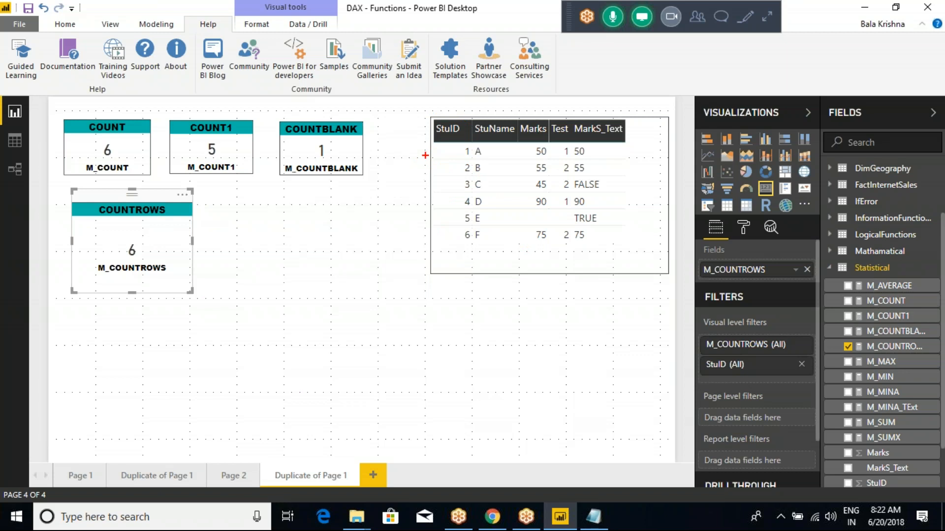
pyautogui.moveTo(428, 154); pyautogui.dragTo(651, 150)
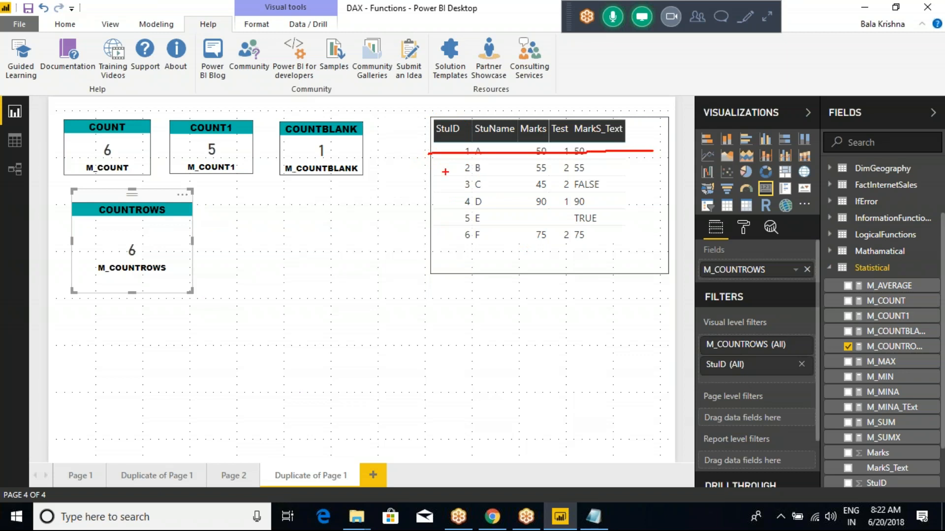
pyautogui.moveTo(421, 169); pyautogui.dragTo(614, 174)
pyautogui.moveTo(427, 189); pyautogui.dragTo(617, 183)
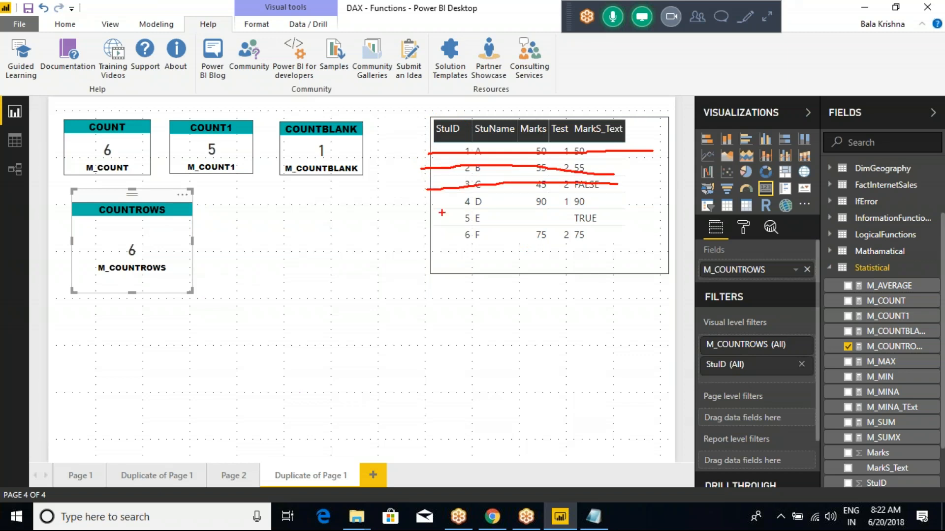
pyautogui.moveTo(434, 203); pyautogui.dragTo(619, 197)
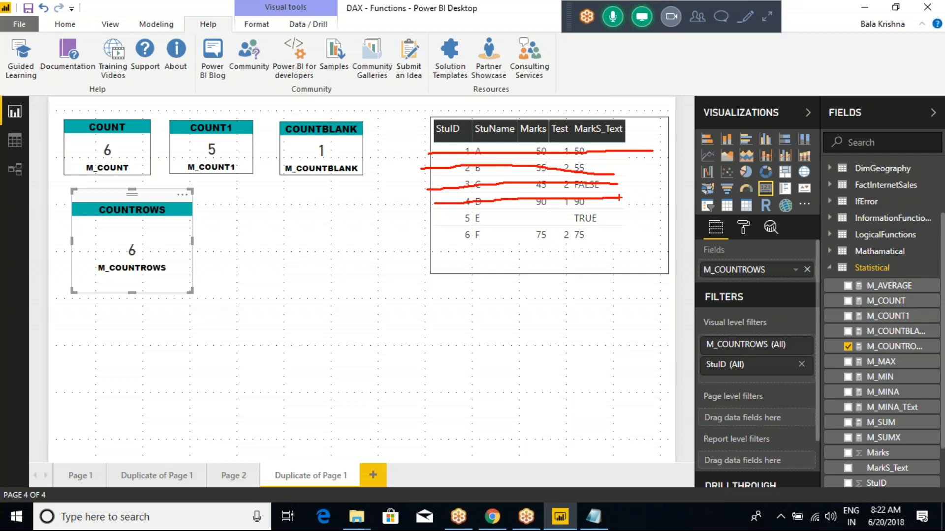
pyautogui.moveTo(433, 226); pyautogui.dragTo(619, 215)
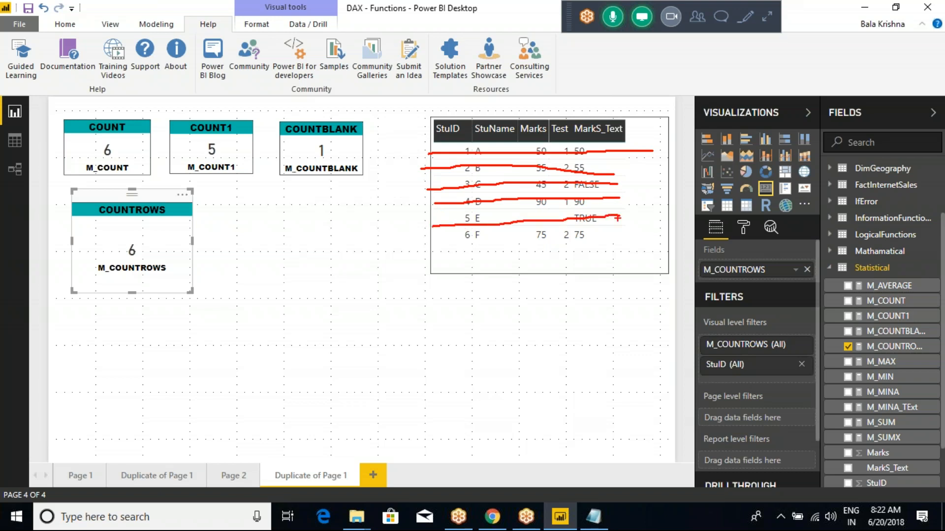
pyautogui.moveTo(435, 241); pyautogui.dragTo(614, 236)
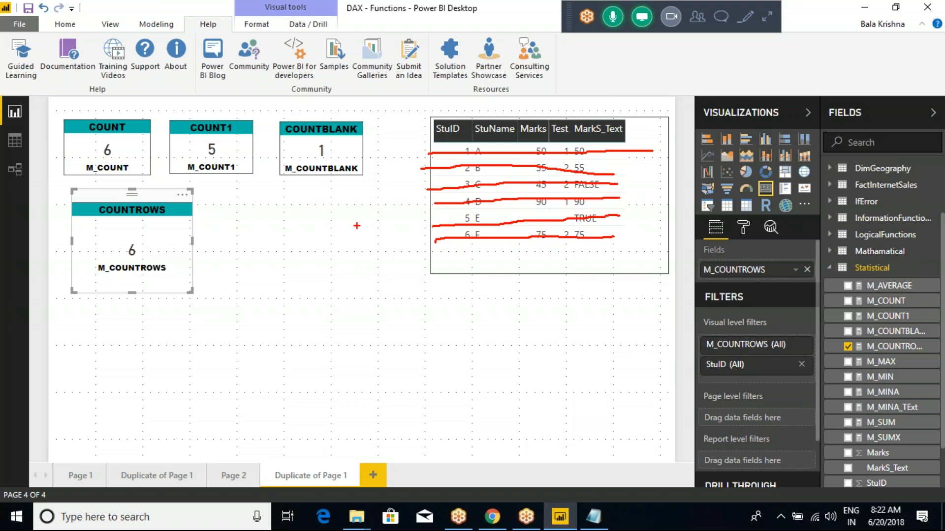
# Tick the COUNTROWS and COUNT cards, draw a connecting line from the StuID column to the COUNT card, and clear all annotations.
pyautogui.moveTo(154, 238)
pyautogui.mouseDown()
pyautogui.moveTo(197, 248)
pyautogui.moveTo(271, 211)
pyautogui.mouseUp()
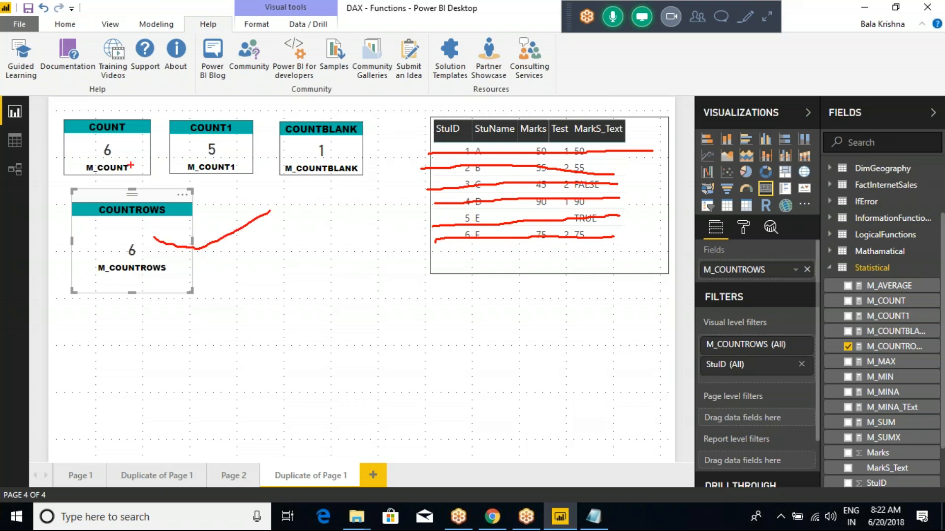
pyautogui.moveTo(99, 141); pyautogui.dragTo(166, 108)
pyautogui.moveTo(449, 249)
pyautogui.mouseDown()
pyautogui.moveTo(465, 324)
pyautogui.moveTo(453, 322)
pyautogui.moveTo(475, 321)
pyautogui.mouseUp()
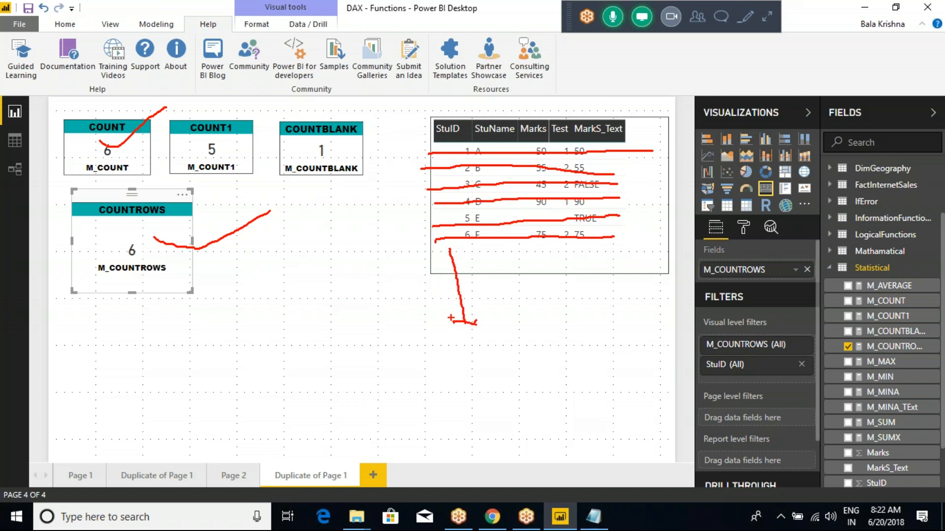
pyautogui.moveTo(453, 322)
pyautogui.mouseDown()
pyautogui.moveTo(285, 224)
pyautogui.moveTo(135, 167)
pyautogui.mouseUp()
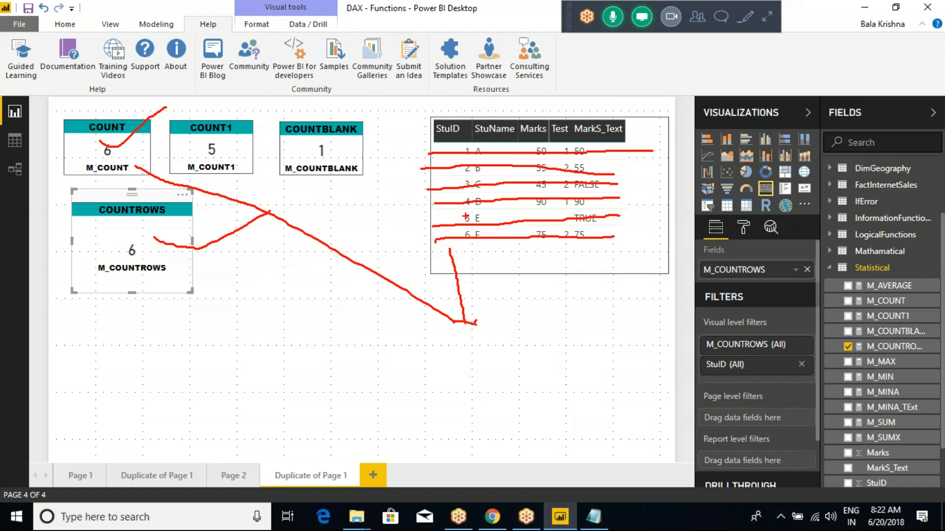
pyautogui.moveTo(161, 213)
pyautogui.mouseDown()
pyautogui.moveTo(170, 223)
pyautogui.moveTo(207, 205)
pyautogui.mouseUp()
pyautogui.moveTo(476, 220); pyautogui.dragTo(661, 237)
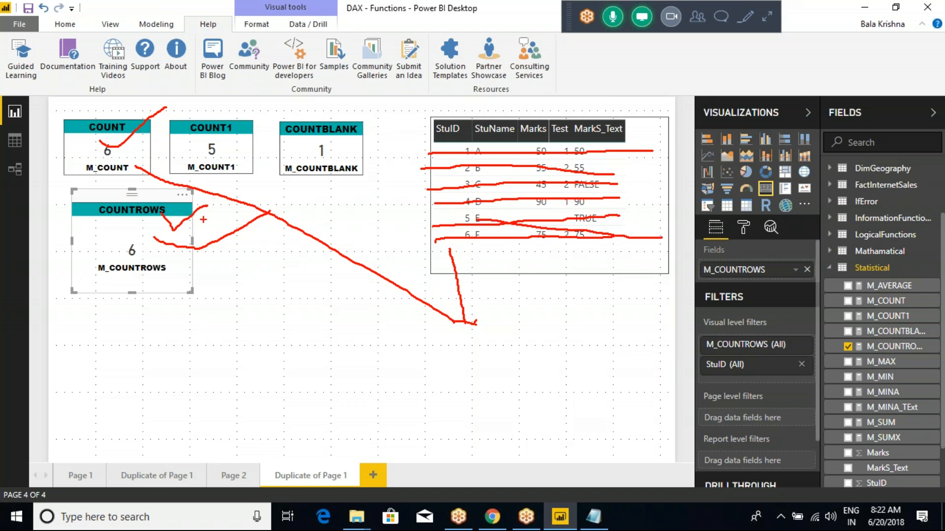
pyautogui.moveTo(173, 220); pyautogui.dragTo(249, 210)
pyautogui.press('Escape')
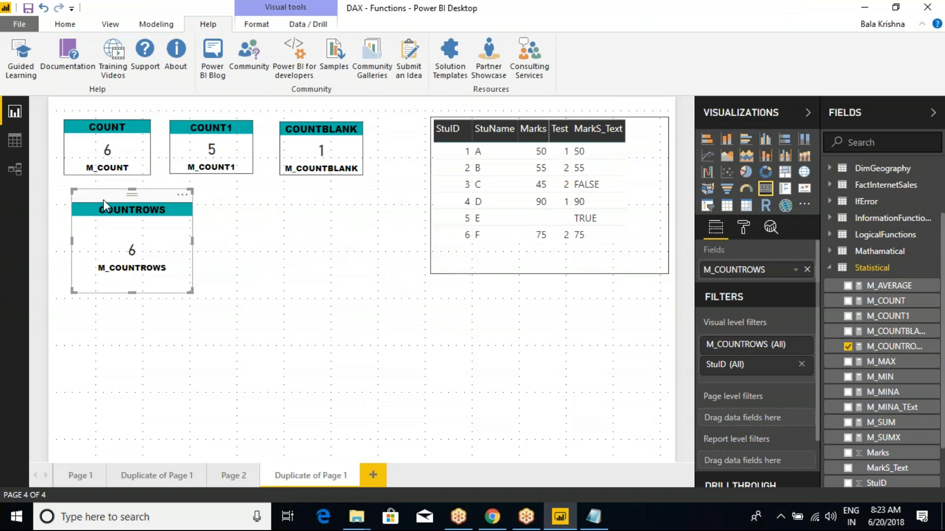
# Mark the StuID column header of the student table in red and clear the mark.
pyautogui.hotkey('ctrl', '2')
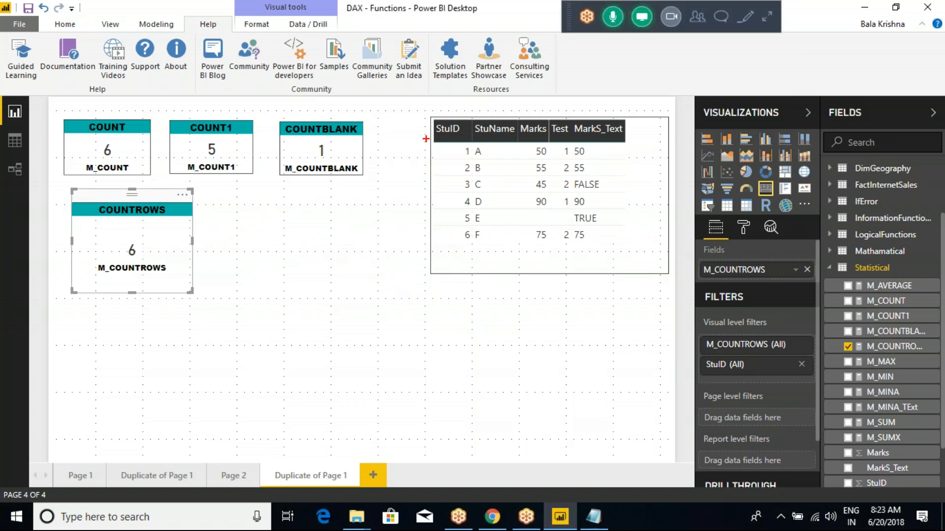
pyautogui.moveTo(420, 109)
pyautogui.mouseDown()
pyautogui.moveTo(421, 235)
pyautogui.moveTo(471, 148)
pyautogui.moveTo(472, 116)
pyautogui.mouseUp()
pyautogui.press('Escape')
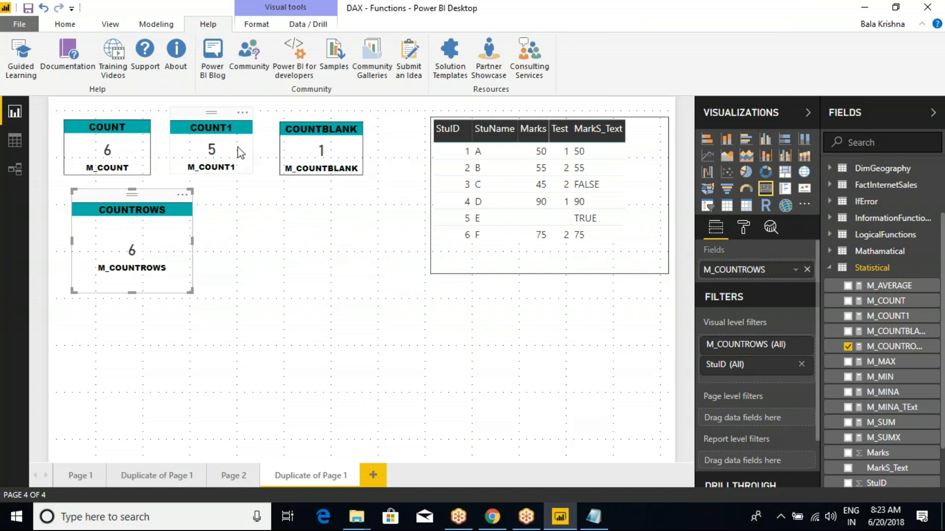
pyautogui.click(343, 140)
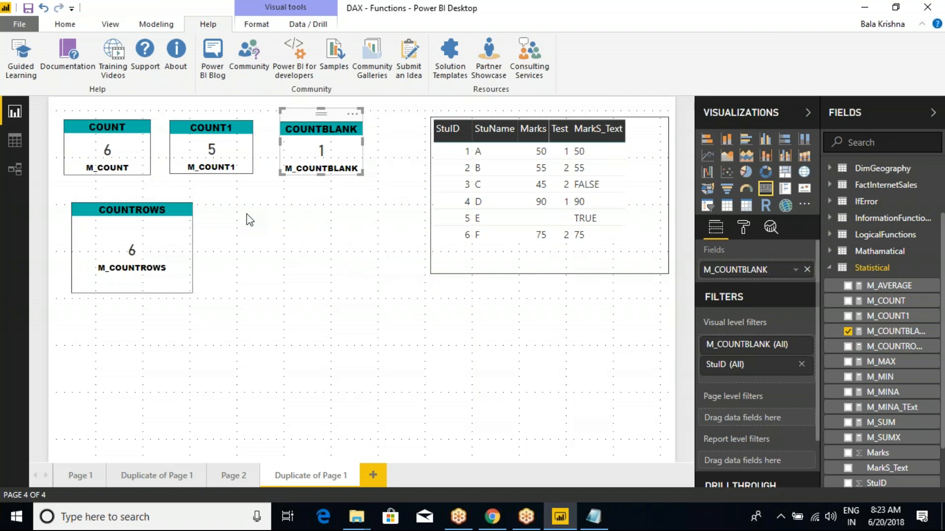
pyautogui.hotkey('alt', 'Tab')
pyautogui.hotkey('alt', 'Tab')
pyautogui.hotkey('alt', 'Tab')
pyautogui.hotkey('alt', 'Tab')
# Start a new measure in the Statistical table and review the descriptions of the suggested COUNT functions, including COUNTA, COUNTAX, COUNTROWS and DISTINCTCOUNT.
pyautogui.rightClick(867, 252)
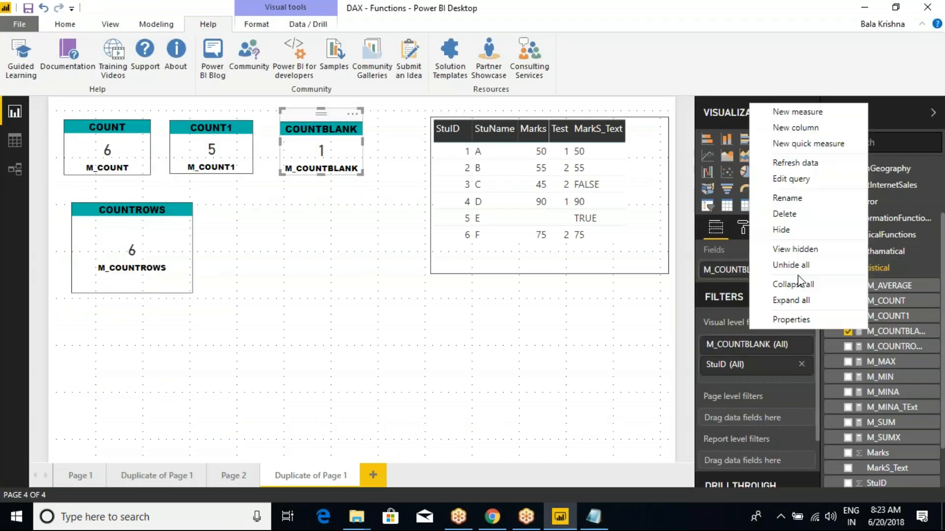
pyautogui.click(792, 119)
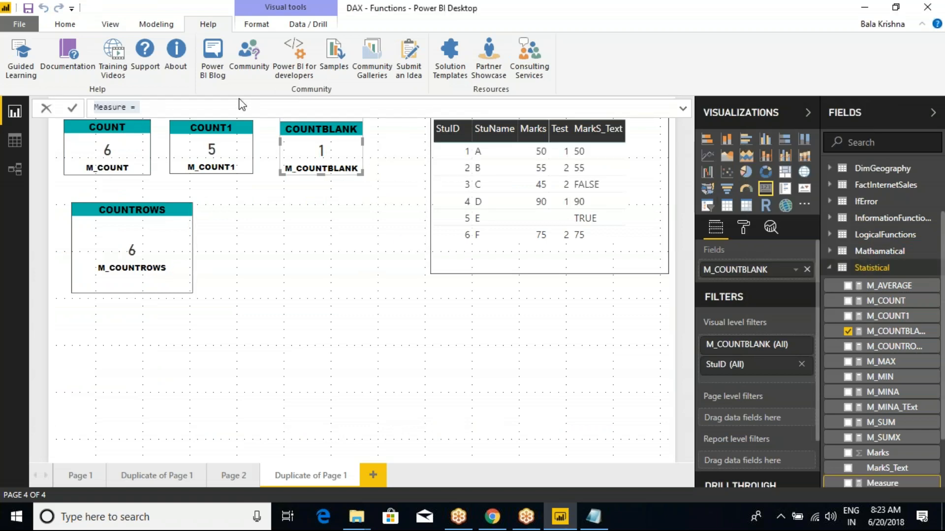
pyautogui.write('COUNT')
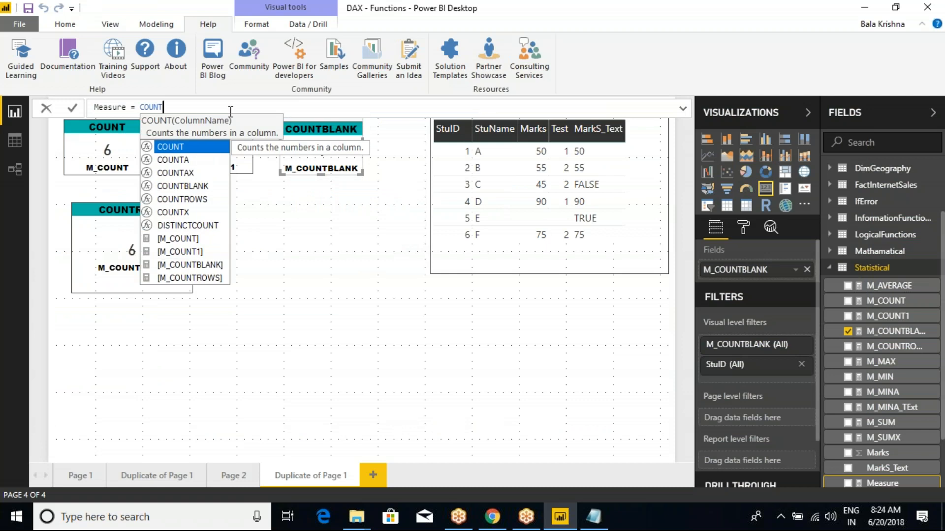
pyautogui.press('Down')
pyautogui.press('Down')
pyautogui.press('Down')
pyautogui.press('Down')
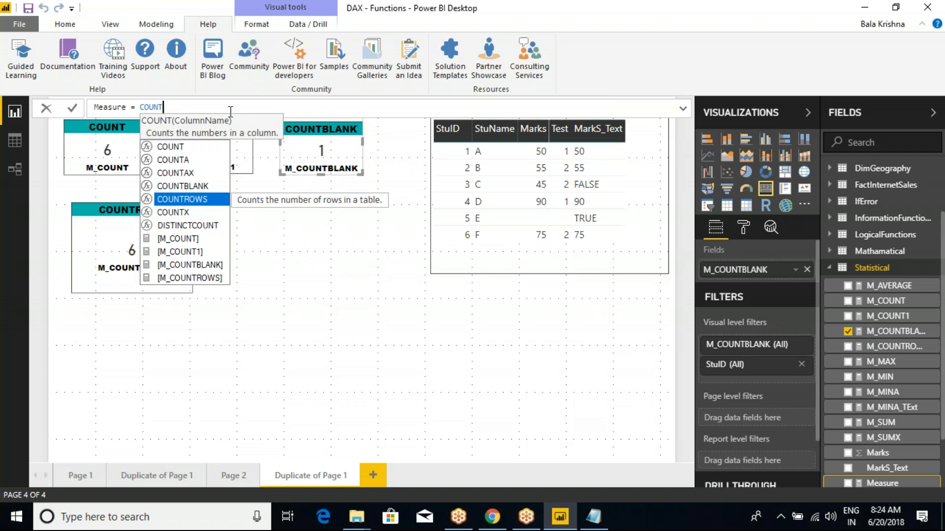
pyautogui.press('Down')
pyautogui.press('Up')
pyautogui.press('Up')
pyautogui.press('Up')
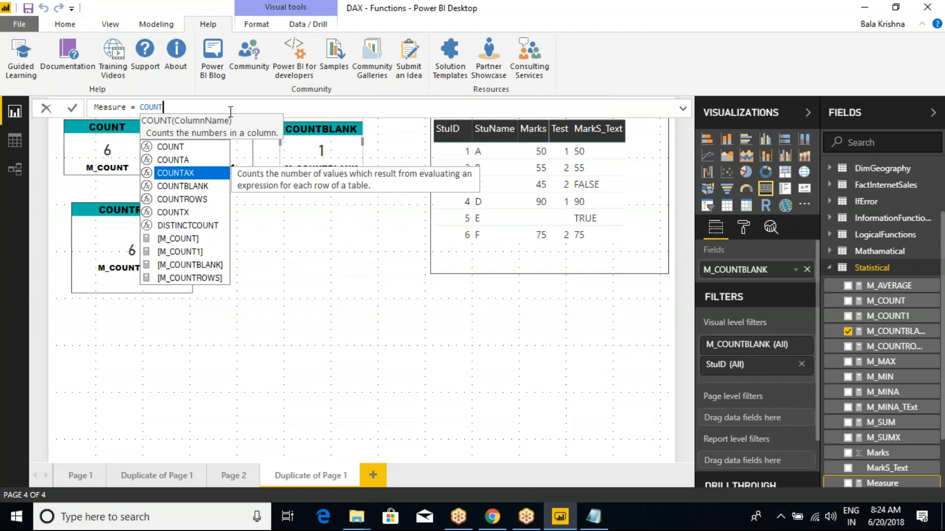
pyautogui.press('Up')
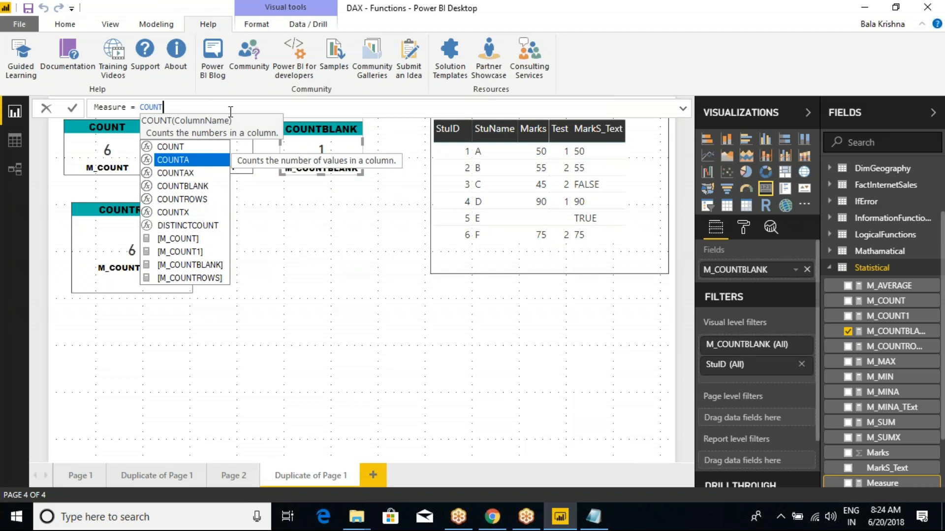
pyautogui.press('Down')
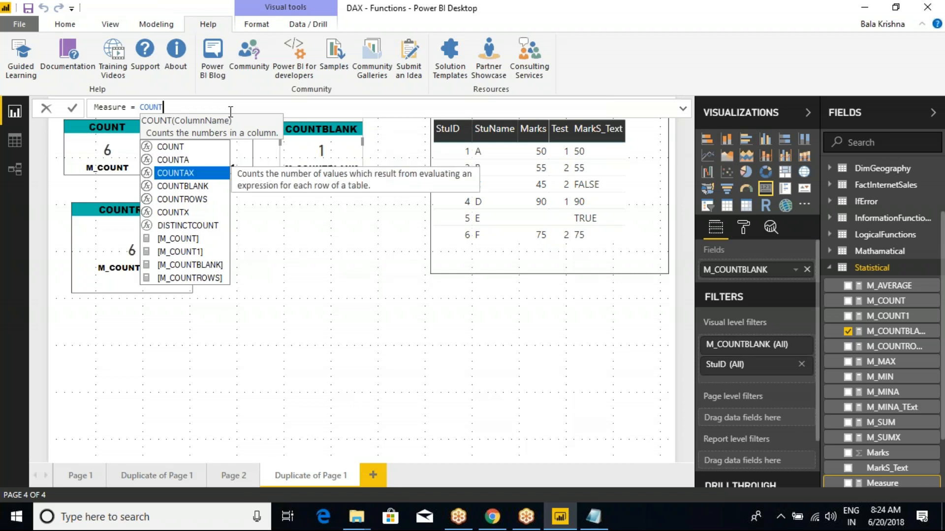
pyautogui.press('Down')
pyautogui.press('Down')
pyautogui.press('Down')
pyautogui.press('Down')
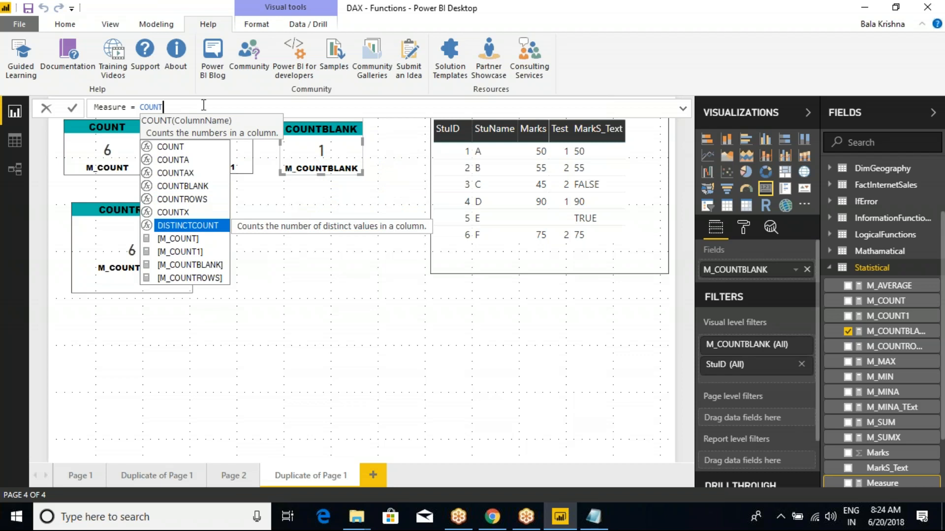
# Define the new measure's formula as DISTINCTCOUNT(Statistical[StuID]).
pyautogui.press('BackSpace')
pyautogui.press('BackSpace')
pyautogui.press('BackSpace')
pyautogui.press('BackSpace')
pyautogui.press('BackSpace')
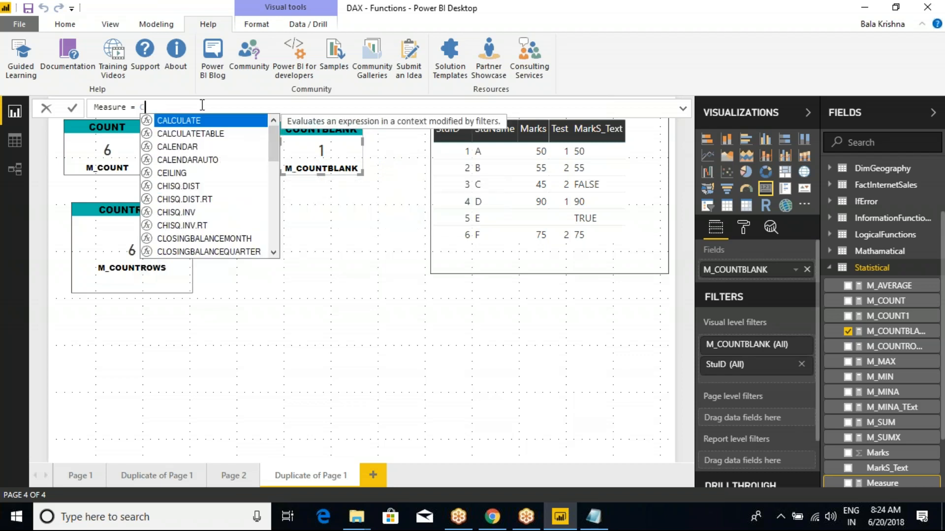
pyautogui.write('DIS')
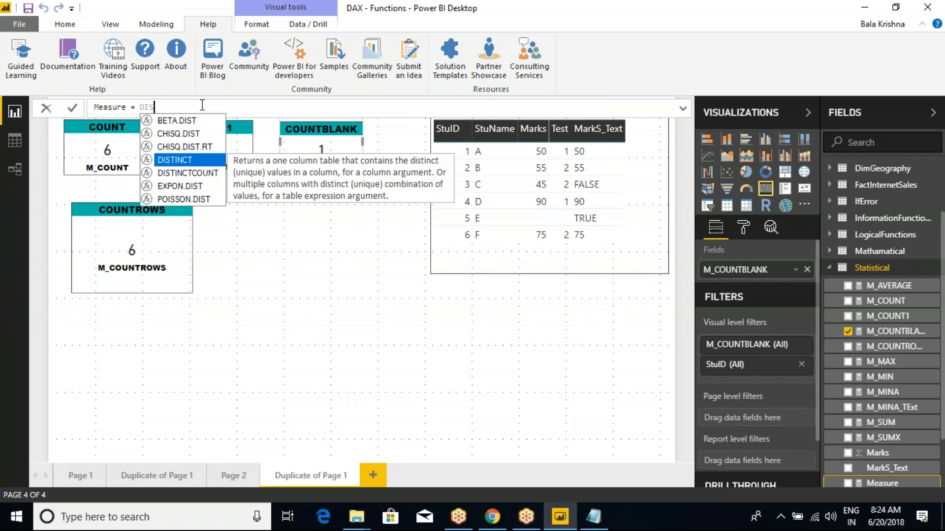
pyautogui.press('Down')
pyautogui.press('Tab')
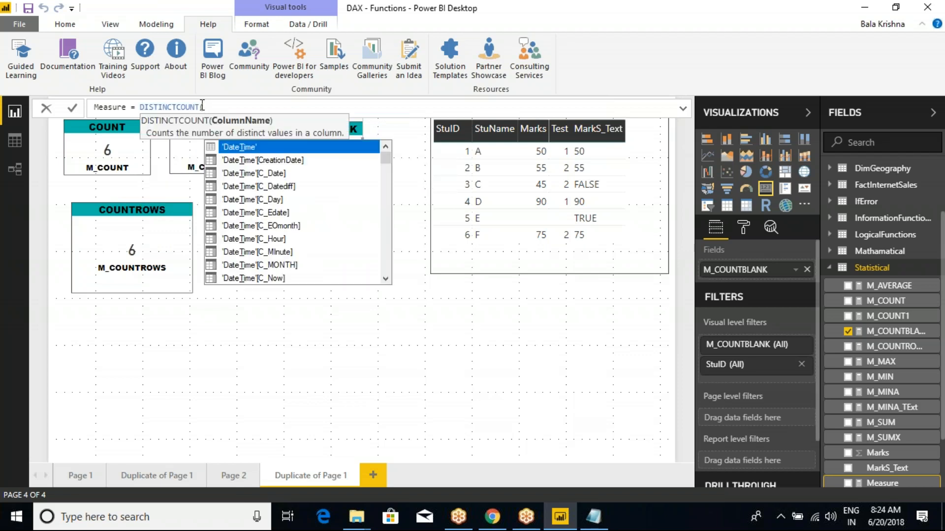
pyautogui.write('Stu')
pyautogui.press('Tab')
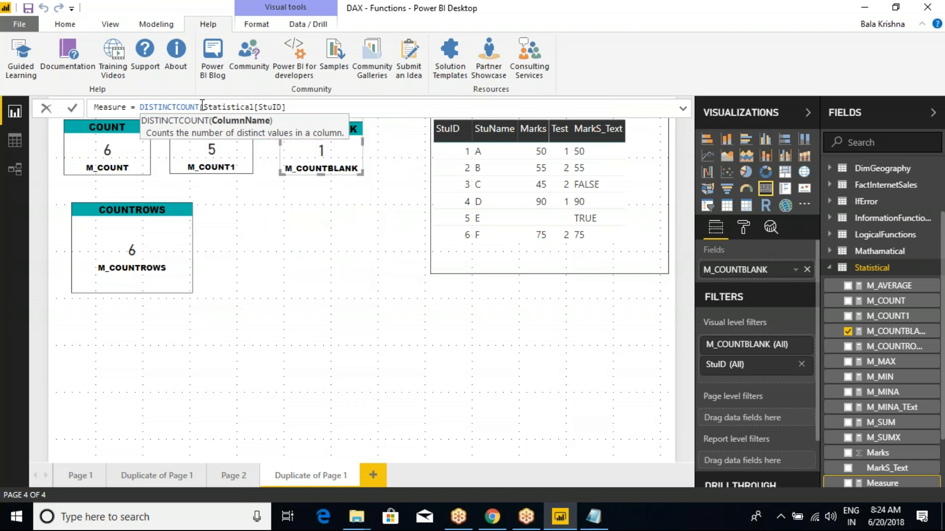
pyautogui.write(')')
# Name the distinct count measure M_DIST_COUNT and commit its formula.
pyautogui.moveTo(94, 107); pyautogui.dragTo(126, 107)
pyautogui.write('M_')
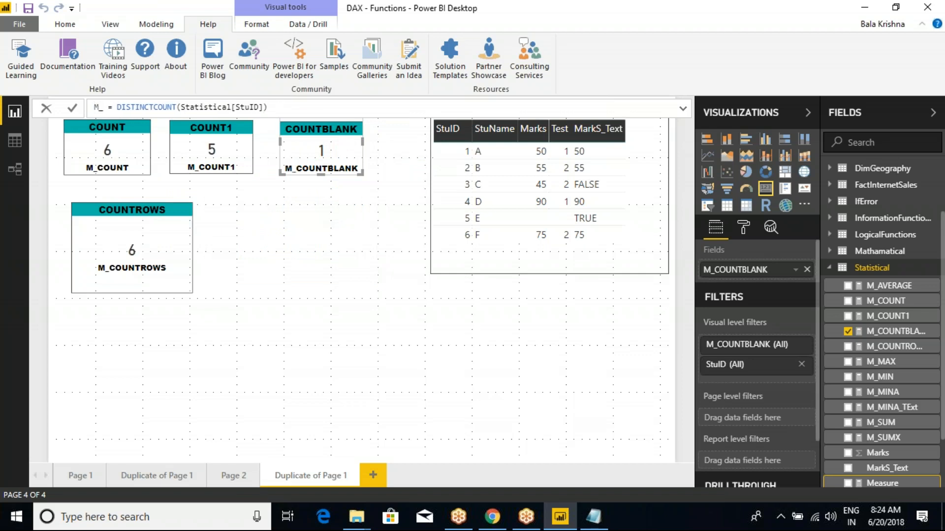
pyautogui.write('DIST_CO')
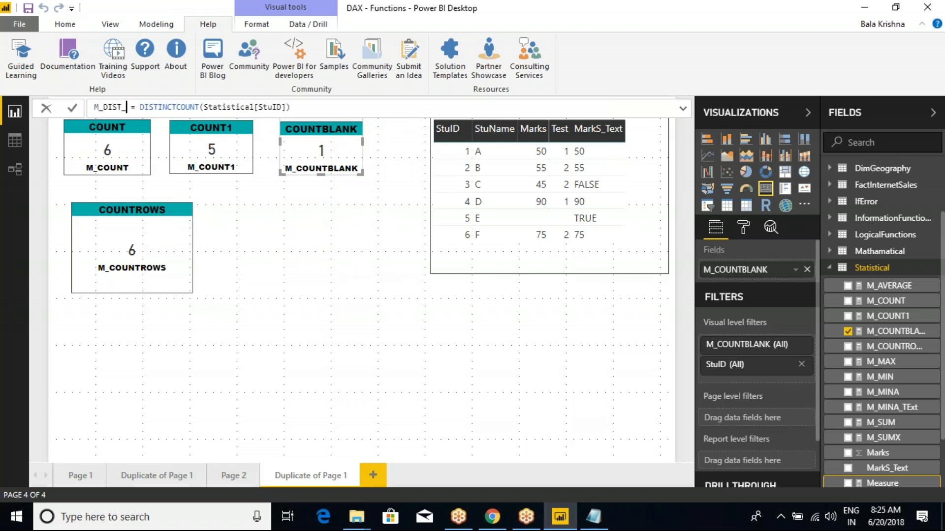
pyautogui.write('UNT')
pyautogui.press('Return')
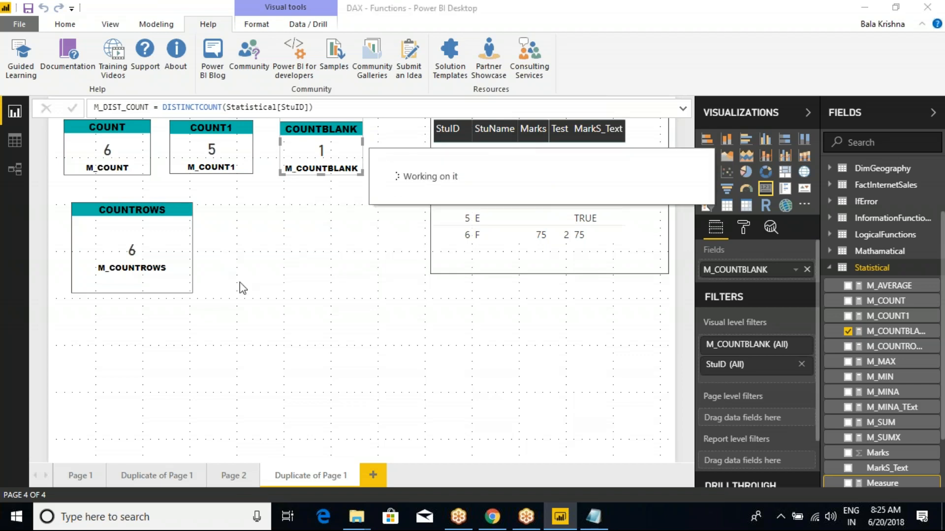
# Duplicate the COUNTROWS card, place the copy beside the original, and replace its field with M_DIST_COUNT.
pyautogui.click(162, 242)
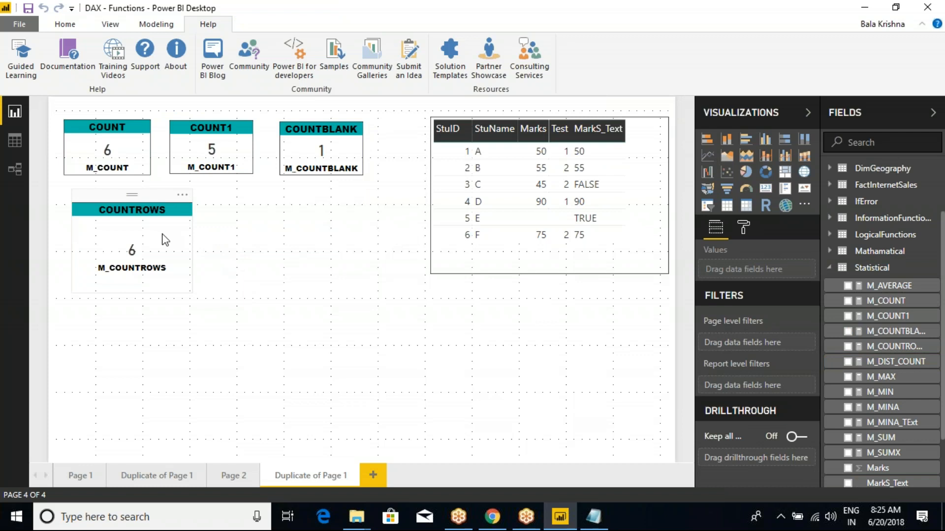
pyautogui.hotkey('ctrl', 'c')
pyautogui.hotkey('ctrl', 'v')
pyautogui.moveTo(158, 238); pyautogui.dragTo(297, 241)
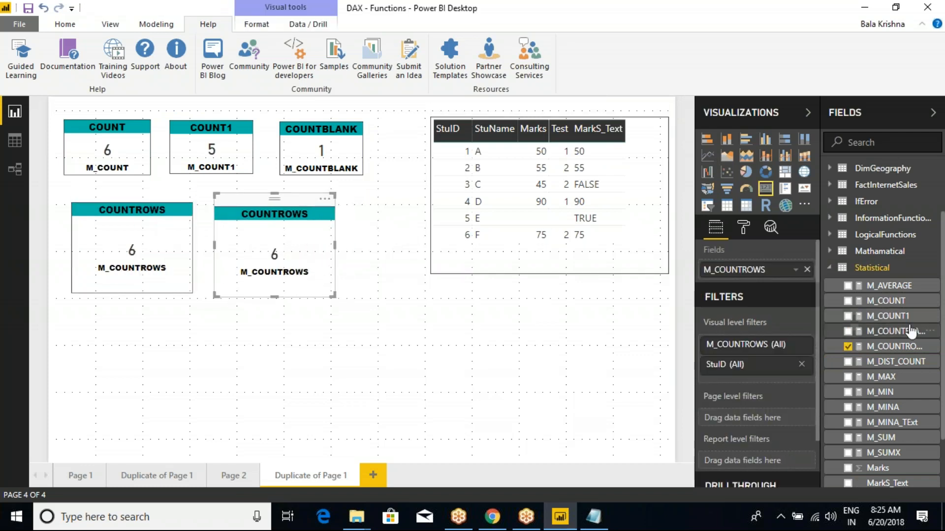
pyautogui.moveTo(903, 362); pyautogui.dragTo(772, 271)
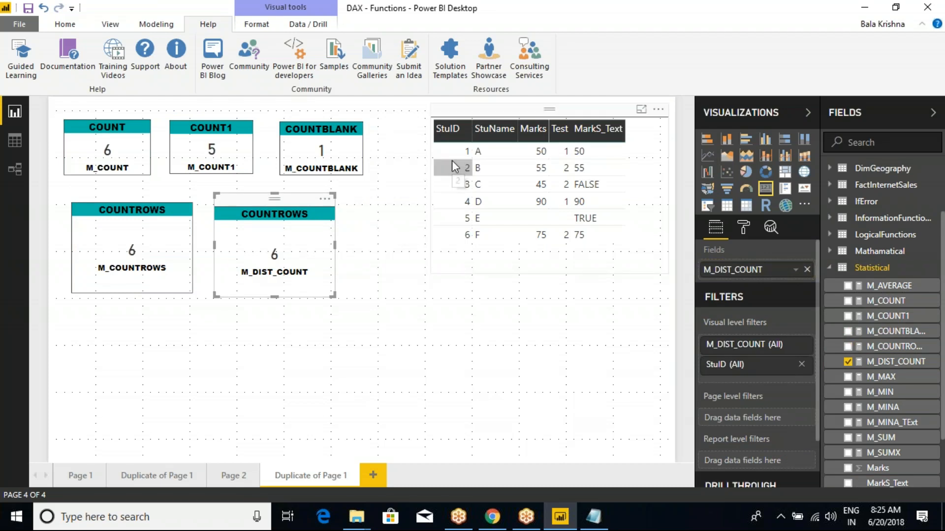
# Box the StuID and Test columns of the student table in red, mark the distinct Test entries, and clear the marks.
pyautogui.moveTo(423, 112)
pyautogui.mouseDown()
pyautogui.moveTo(476, 220)
pyautogui.moveTo(471, 249)
pyautogui.mouseUp()
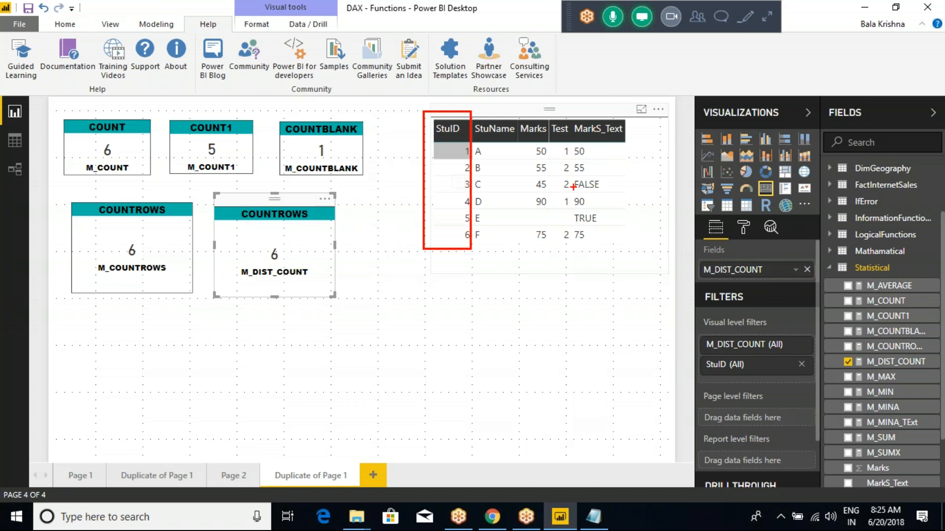
pyautogui.moveTo(549, 108); pyautogui.dragTo(583, 254)
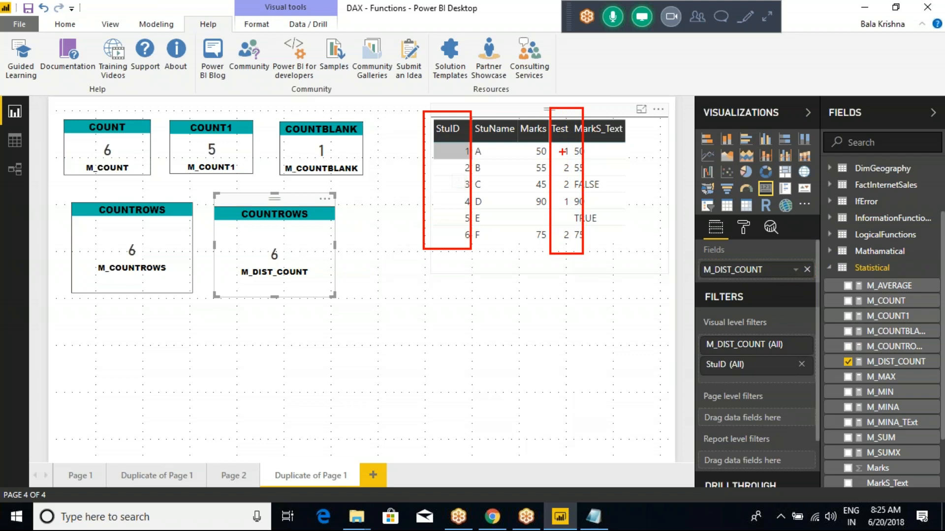
pyautogui.moveTo(557, 154); pyautogui.dragTo(567, 143)
pyautogui.moveTo(558, 201)
pyautogui.mouseDown()
pyautogui.moveTo(586, 199)
pyautogui.moveTo(556, 184)
pyautogui.mouseUp()
pyautogui.moveTo(558, 222); pyautogui.dragTo(580, 219)
pyautogui.press('Escape')
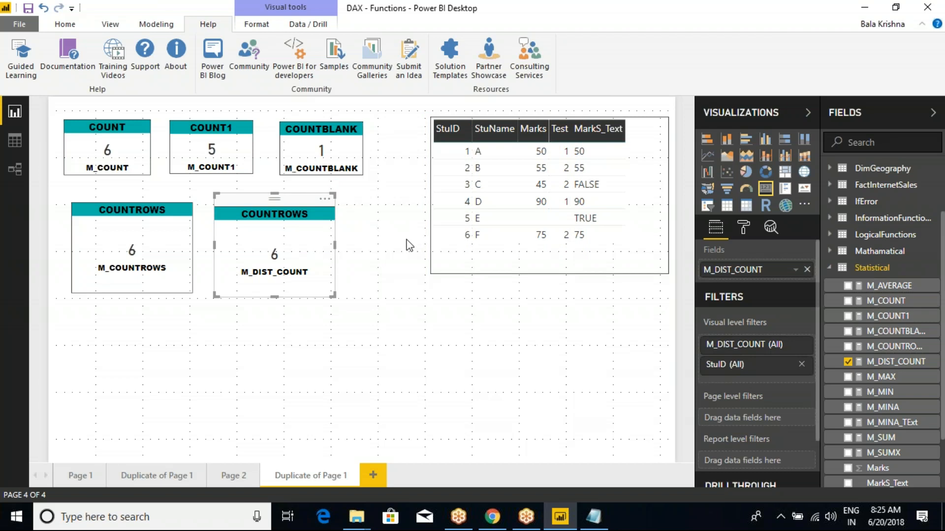
# Set the title text of the M_DIST_COUNT card to "Distinct COunt".
pyautogui.click(744, 234)
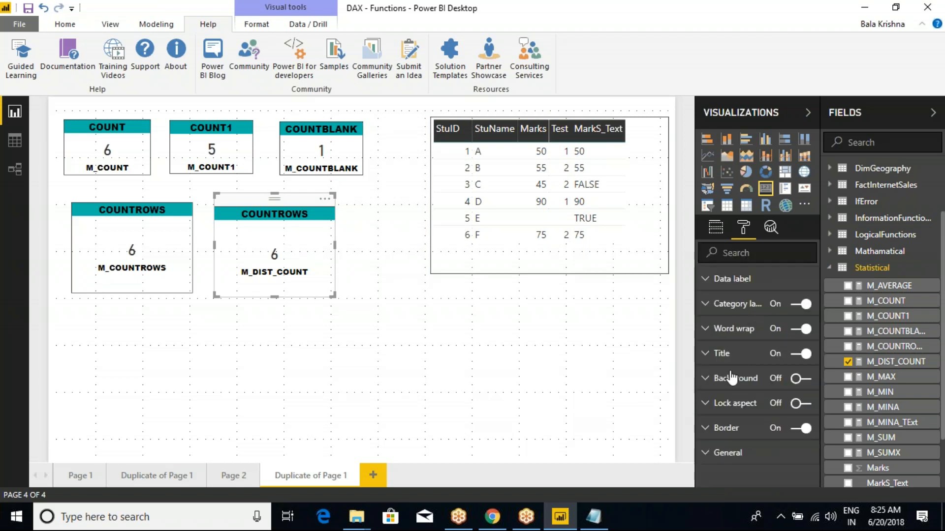
pyautogui.click(708, 355)
pyautogui.click(806, 381)
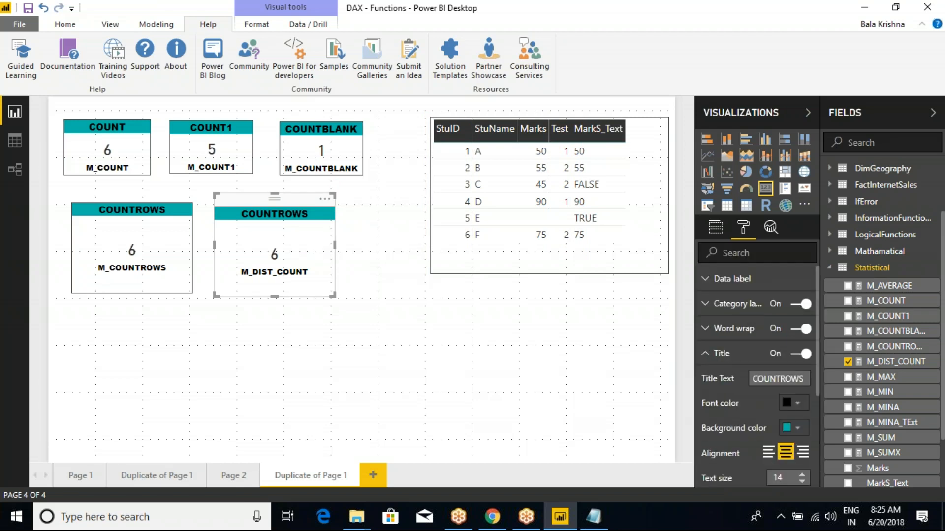
pyautogui.press('BackSpace')
pyautogui.press('BackSpace')
pyautogui.press('BackSpace')
pyautogui.press('BackSpace')
pyautogui.press('BackSpace')
pyautogui.press('BackSpace')
pyautogui.press('BackSpace')
pyautogui.press('BackSpace')
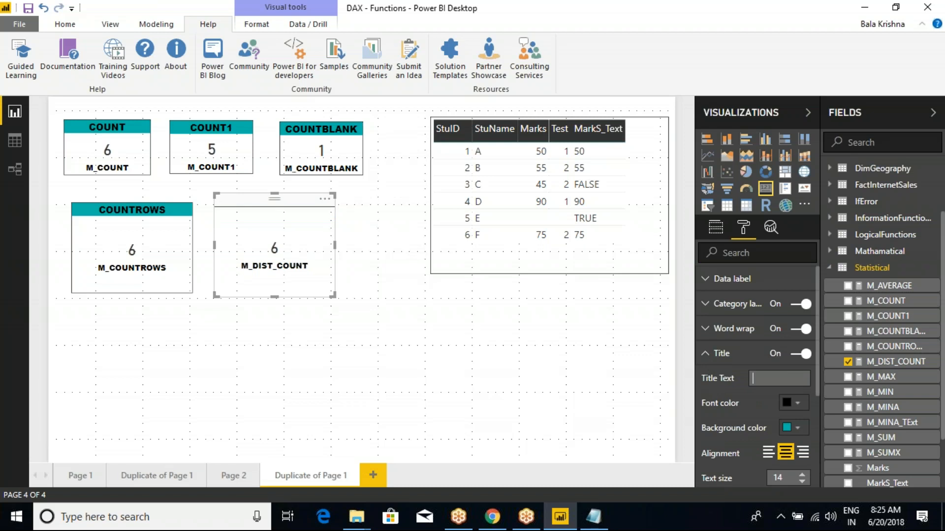
pyautogui.write('Distinct COunt')
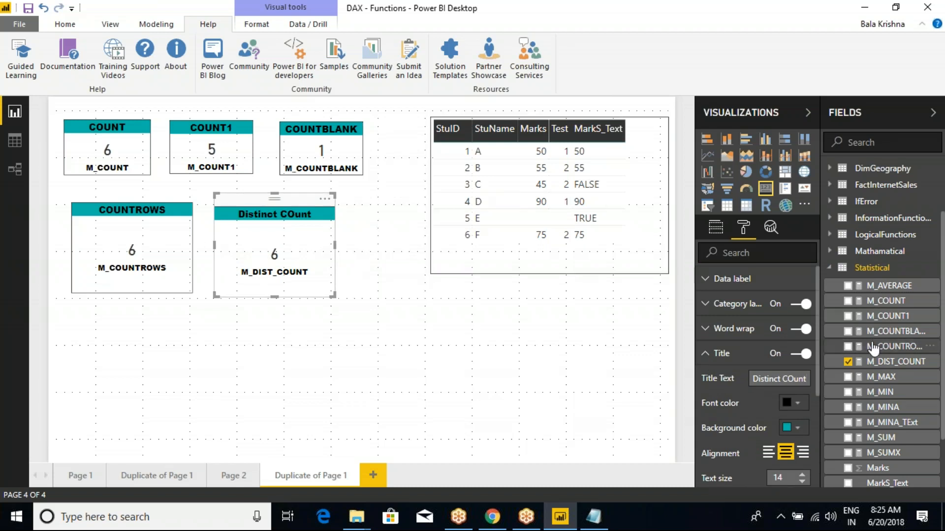
# Change the M_DIST_COUNT measure's formula to DISTINCTCOUNT(Statistical[Test]) and commit it.
pyautogui.click(895, 363)
pyautogui.click(308, 108)
pyautogui.moveTo(309, 107); pyautogui.dragTo(226, 108)
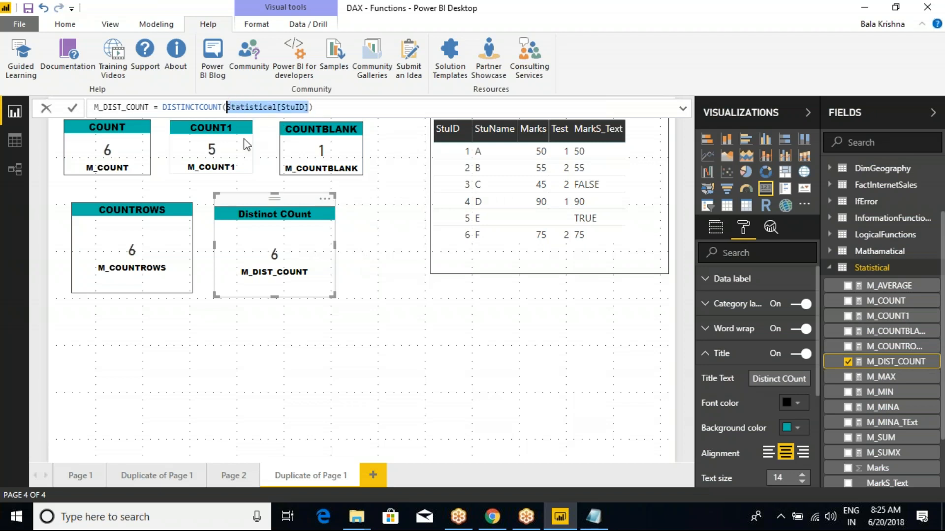
pyautogui.press('BackSpace')
pyautogui.write('test')
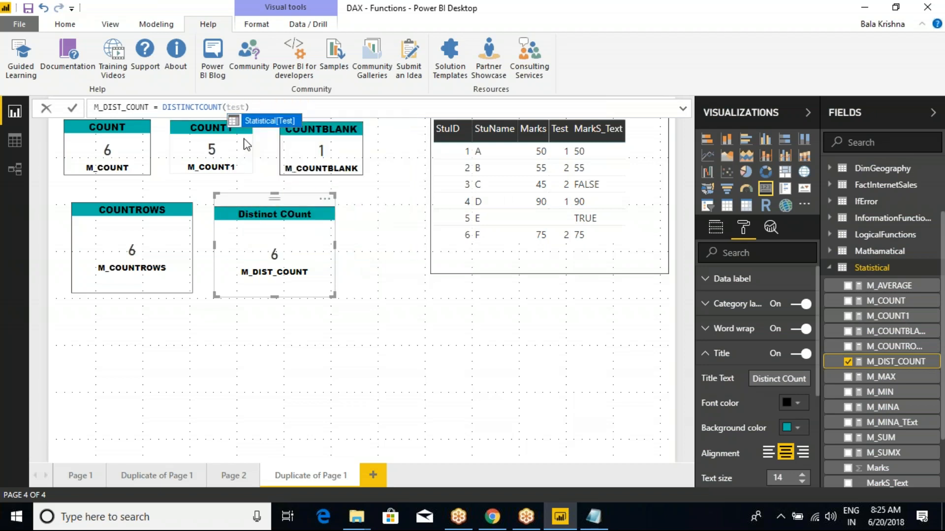
pyautogui.press('Tab')
pyautogui.press('Return')
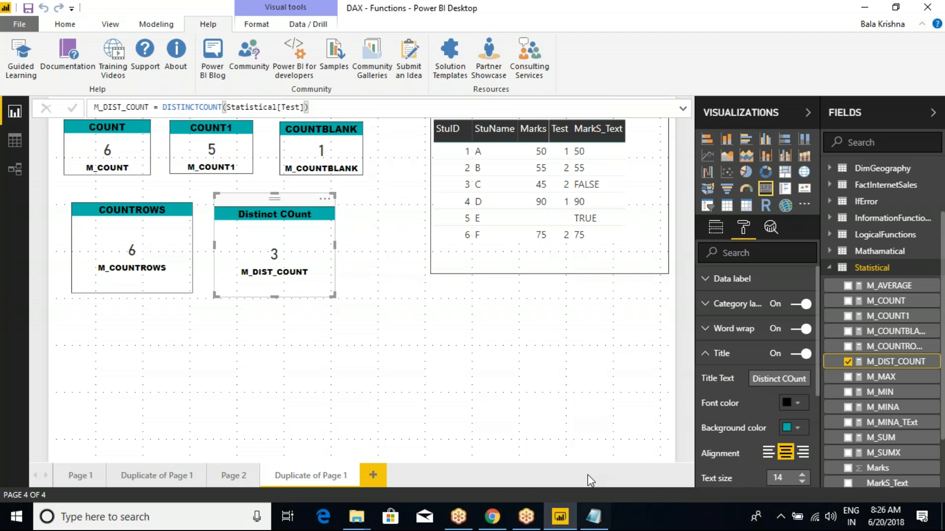
# Box the Test values in red, clear the mark, and sort the student table by Test in ascending order.
pyautogui.hotkey('ctrl', '2')
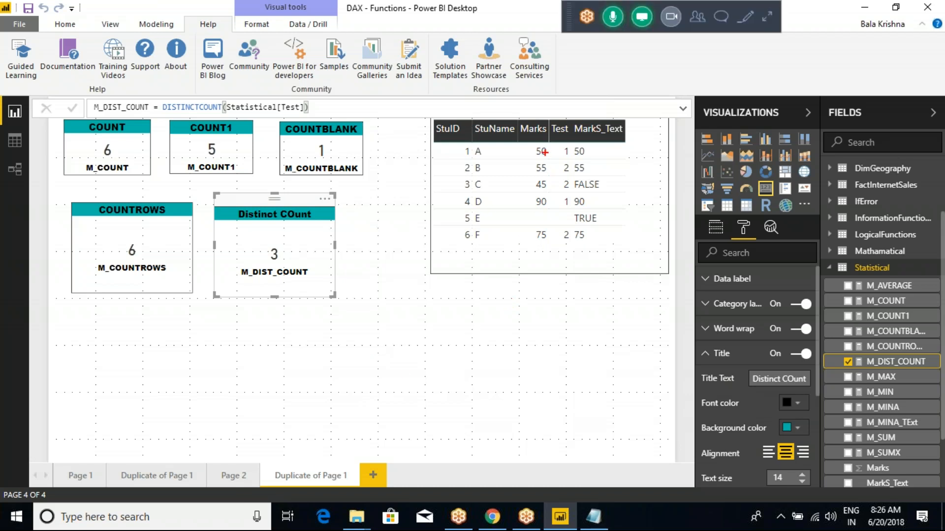
pyautogui.moveTo(546, 141)
pyautogui.mouseDown()
pyautogui.moveTo(577, 190)
pyautogui.moveTo(576, 248)
pyautogui.mouseUp()
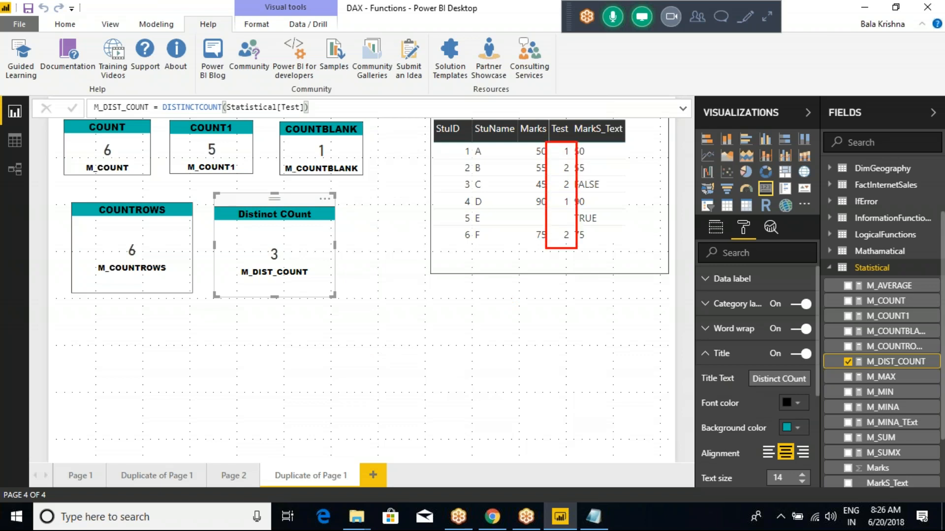
pyautogui.press('Escape')
pyautogui.click(560, 130)
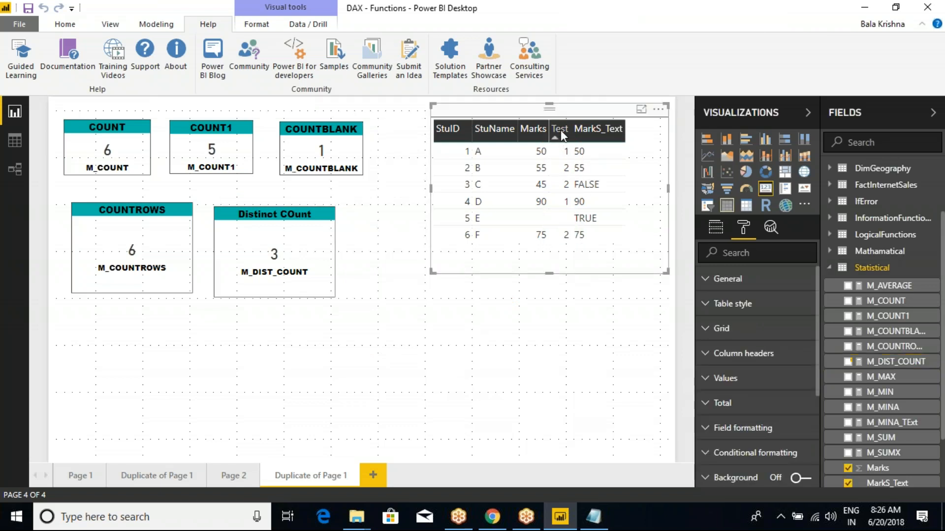
pyautogui.click(560, 129)
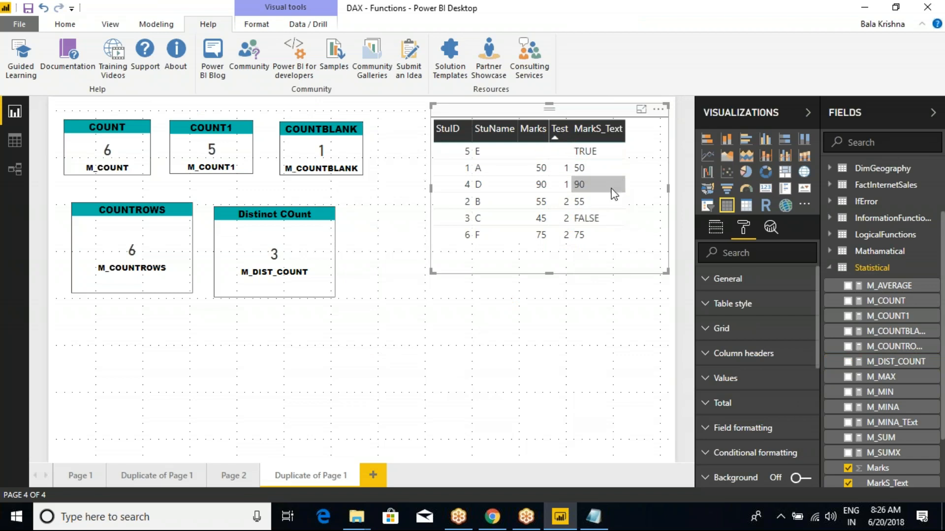
# Box the blank, 1 and 2 groups of the Test column in red, mark each as one distinct value, and clear the drawing.
pyautogui.hotkey('ctrl', '2')
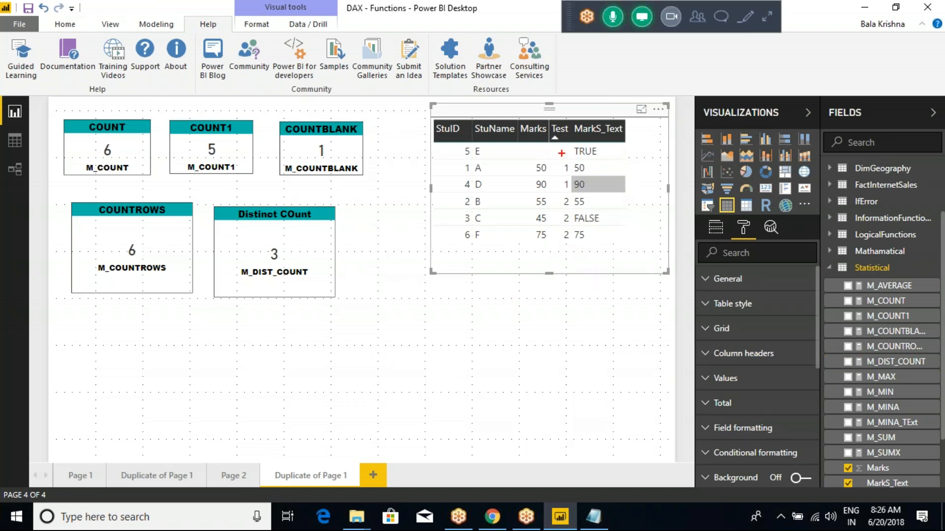
pyautogui.moveTo(550, 142)
pyautogui.mouseDown()
pyautogui.moveTo(576, 159)
pyautogui.moveTo(643, 155)
pyautogui.mouseUp()
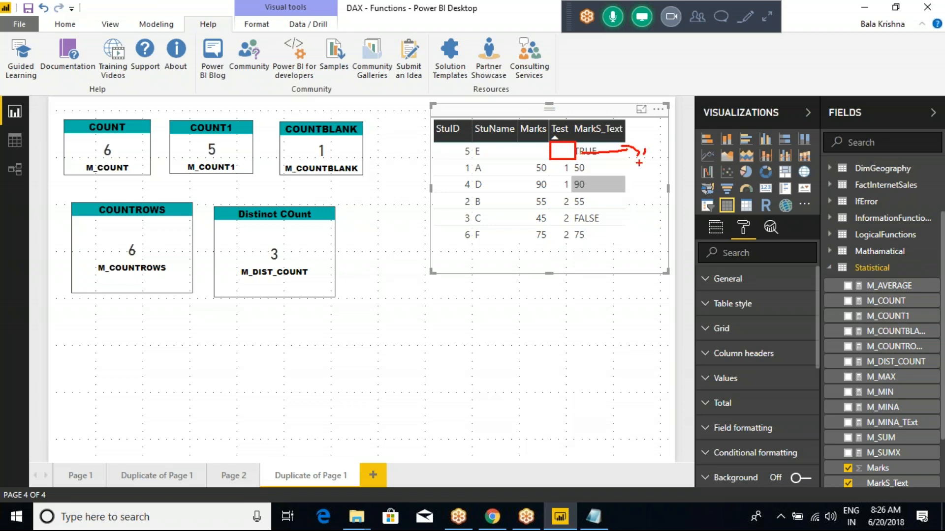
pyautogui.moveTo(549, 162)
pyautogui.mouseDown()
pyautogui.moveTo(565, 166)
pyautogui.moveTo(574, 193)
pyautogui.moveTo(633, 181)
pyautogui.moveTo(651, 190)
pyautogui.mouseUp()
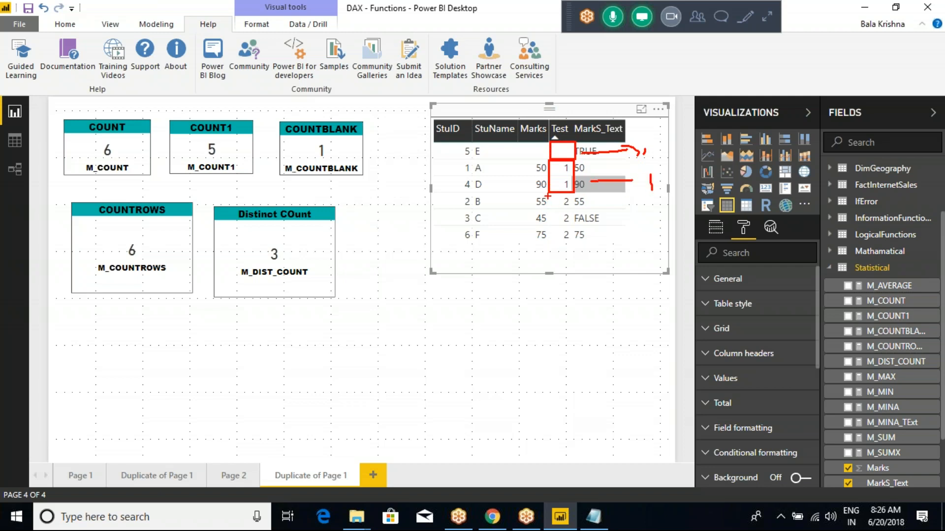
pyautogui.moveTo(545, 197)
pyautogui.mouseDown()
pyautogui.moveTo(573, 206)
pyautogui.moveTo(575, 241)
pyautogui.moveTo(545, 242)
pyautogui.moveTo(545, 196)
pyautogui.mouseUp()
pyautogui.moveTo(590, 222); pyautogui.dragTo(615, 221)
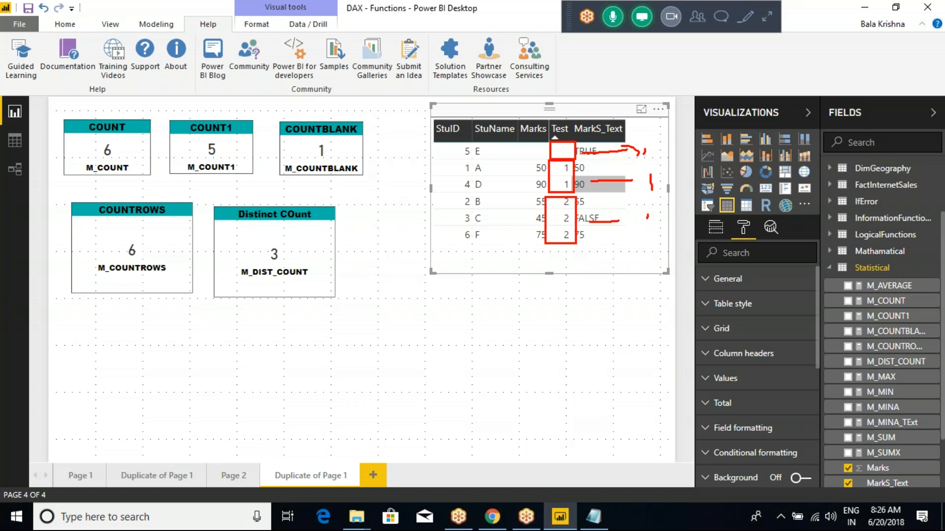
pyautogui.moveTo(639, 140)
pyautogui.mouseDown()
pyautogui.moveTo(635, 132)
pyautogui.moveTo(661, 189)
pyautogui.moveTo(640, 194)
pyautogui.moveTo(664, 231)
pyautogui.moveTo(652, 200)
pyautogui.mouseUp()
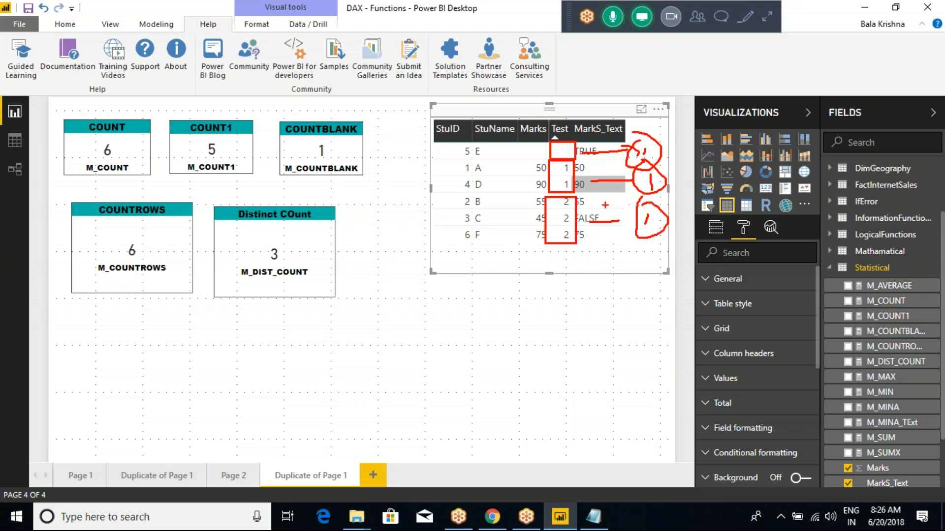
pyautogui.press('Escape')
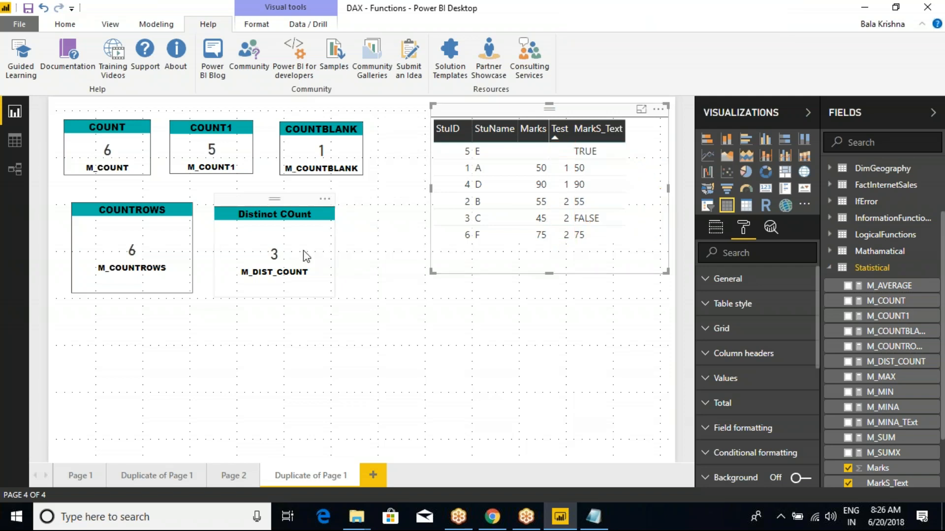
# Shrink the Distinct COunt and COUNTROWS cards to a similar height and align them in one row.
pyautogui.click(305, 240)
pyautogui.moveTo(333, 295); pyautogui.dragTo(322, 274)
pyautogui.click(165, 246)
pyautogui.moveTo(192, 292); pyautogui.dragTo(188, 276)
pyautogui.moveTo(152, 227); pyautogui.dragTo(154, 233)
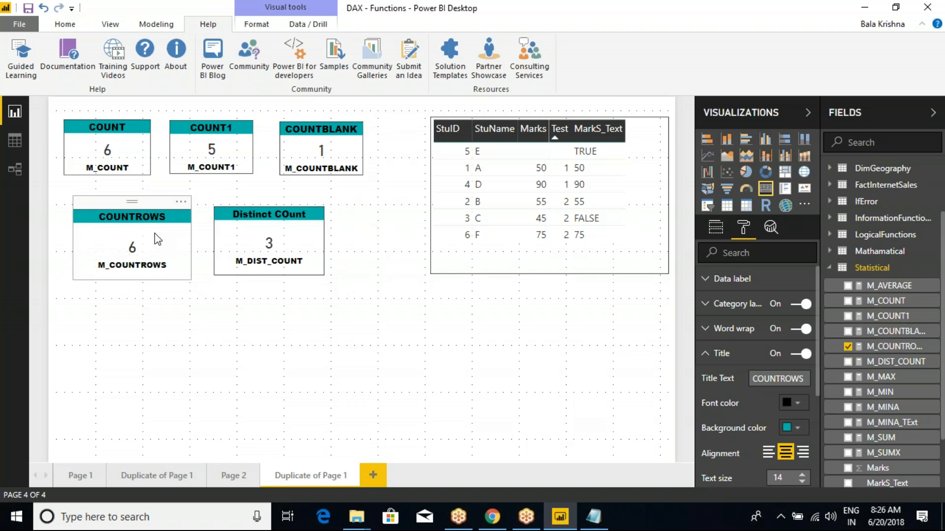
pyautogui.moveTo(189, 279); pyautogui.dragTo(194, 276)
pyautogui.click(245, 248)
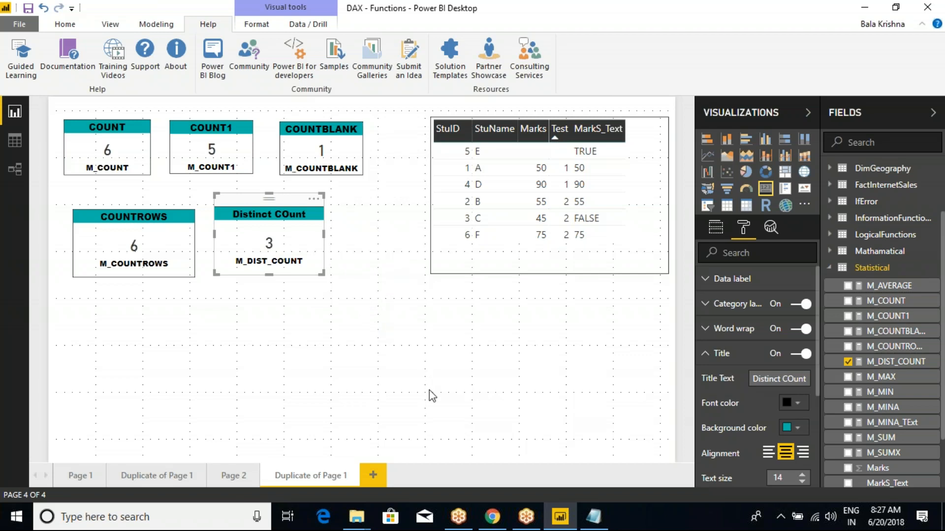
# Switch to the Class Notes file in Notepad and remove the extra blank line above CROSSJOIN.
pyautogui.click(593, 516)
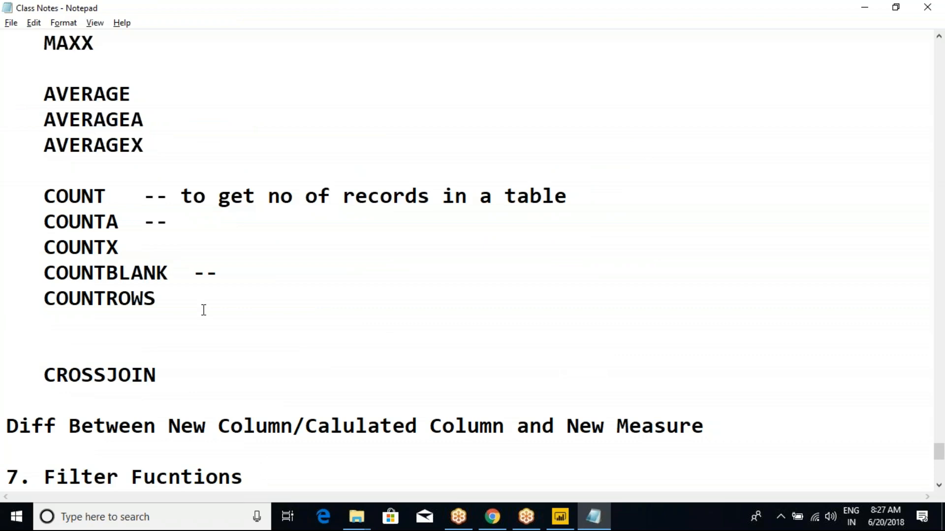
pyautogui.scroll(-2, 204, 310)
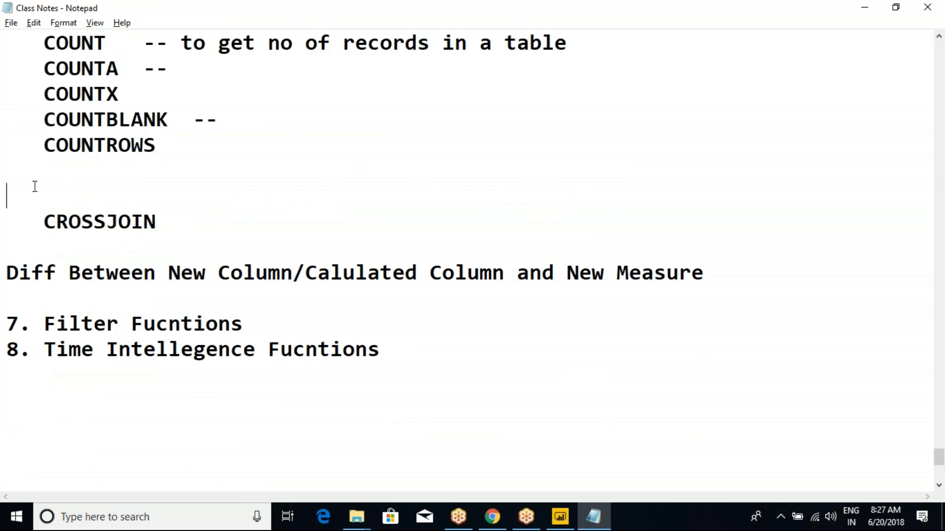
pyautogui.press('Delete')
pyautogui.doubleClick(73, 190)
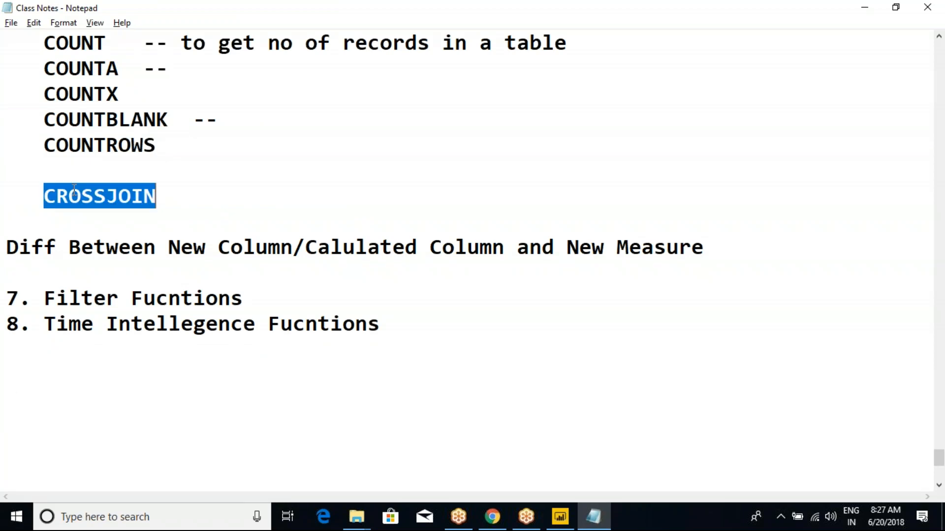
# Add the line "Related" directly below CROSSJOIN in the class notes.
pyautogui.click(196, 204)
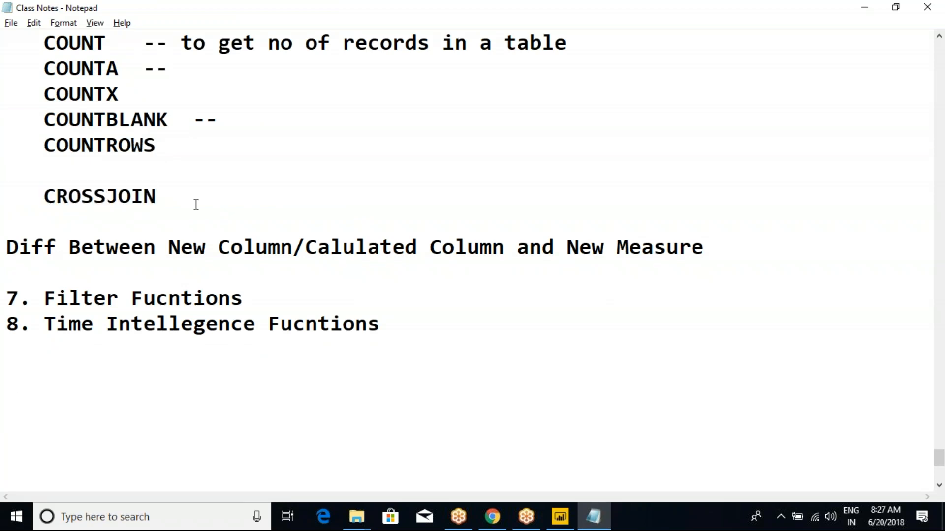
pyautogui.press('Return')
pyautogui.write('re')
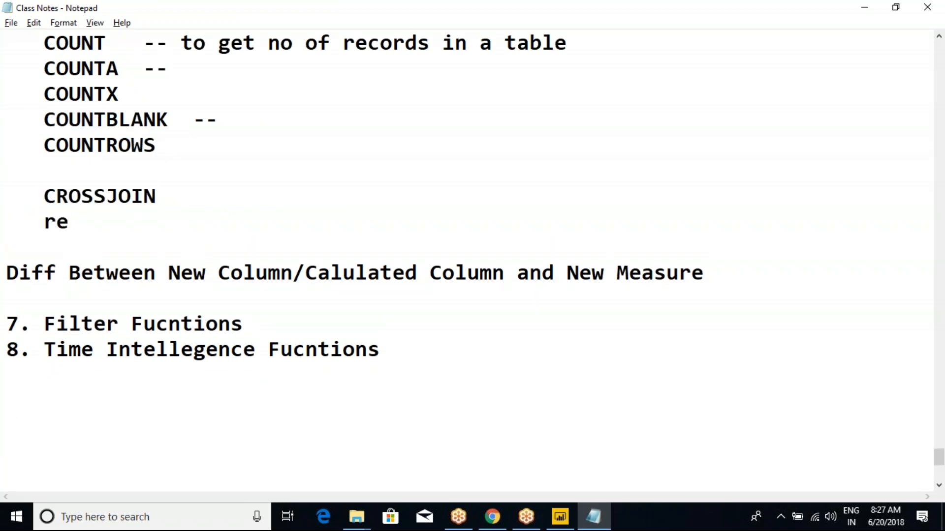
pyautogui.write('lated')
pyautogui.press('BackSpace')
pyautogui.press('BackSpace')
pyautogui.press('BackSpace')
pyautogui.press('BackSpace')
pyautogui.press('BackSpace')
pyautogui.press('BackSpace')
pyautogui.press('BackSpace')
pyautogui.write('re;a')
pyautogui.press('BackSpace')
pyautogui.press('BackSpace')
pyautogui.write('l')
pyautogui.press('BackSpace')
pyautogui.press('BackSpace')
pyautogui.press('BackSpace')
pyautogui.write('E')
pyautogui.press('BackSpace')
pyautogui.write('Related')
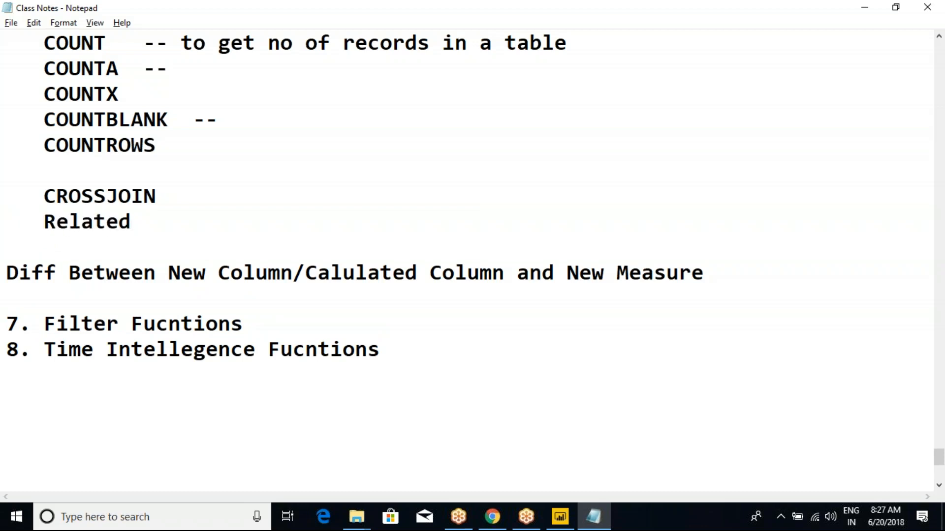
# Move the CROSSJOIN, Related and "Diff Between New Column/Calulated Column and New Measure" lines below the "7. Filter Fucntions" heading.
pyautogui.moveTo(21, 193); pyautogui.dragTo(117, 222)
pyautogui.click(146, 212)
pyautogui.click(161, 246)
pyautogui.moveTo(731, 280); pyautogui.dragTo(7, 172)
pyautogui.hotkey('ctrl', 'c')
pyautogui.press('Delete')
pyautogui.click(268, 229)
pyautogui.press('Return')
pyautogui.press('Return')
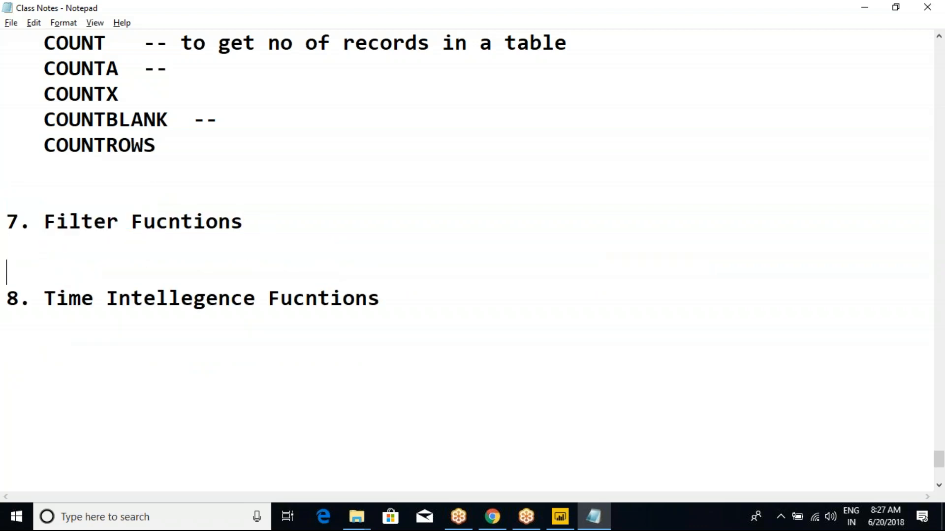
pyautogui.hotkey('ctrl', 'v')
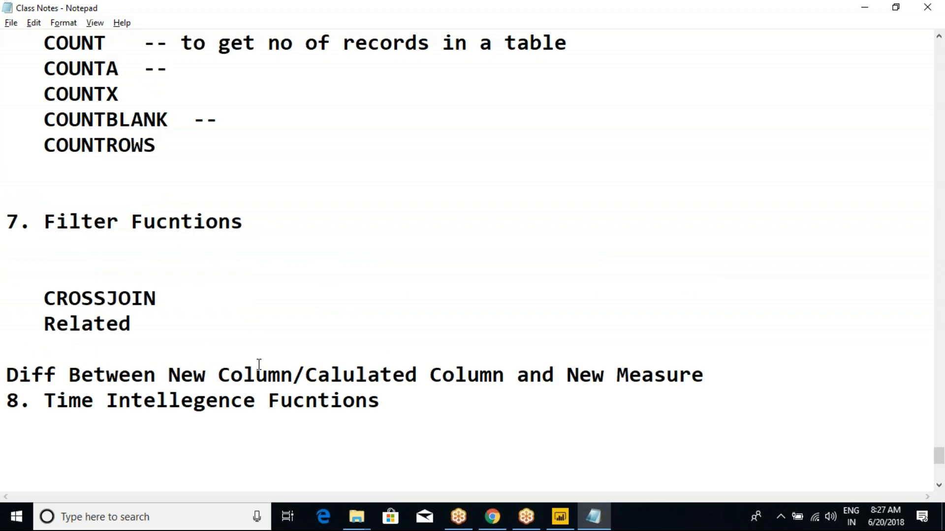
# Move the "8. Time Intellegence Fucntions" line directly above the "7. Filter Fucntions" heading.
pyautogui.moveTo(396, 411); pyautogui.dragTo(6, 398)
pyautogui.hotkey('ctrl', 'c')
pyautogui.press('Delete')
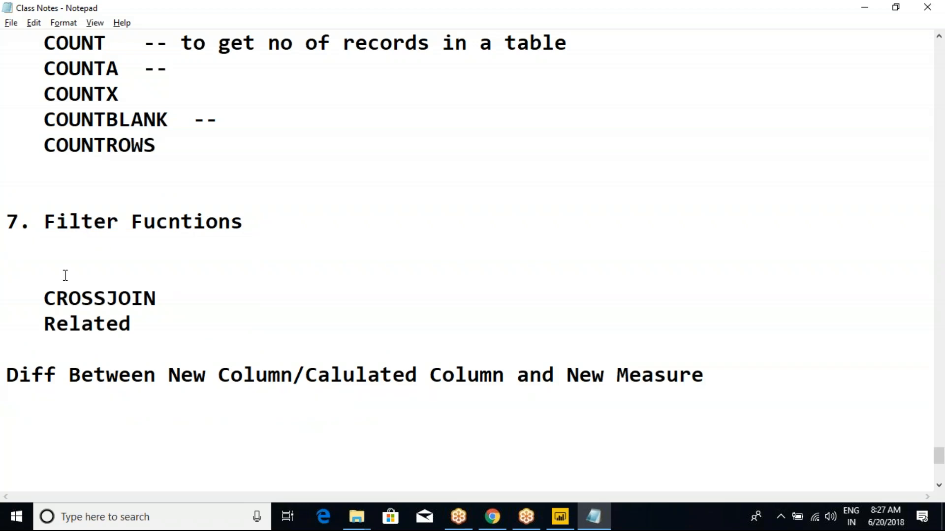
pyautogui.click(30, 189)
pyautogui.hotkey('ctrl', 'v')
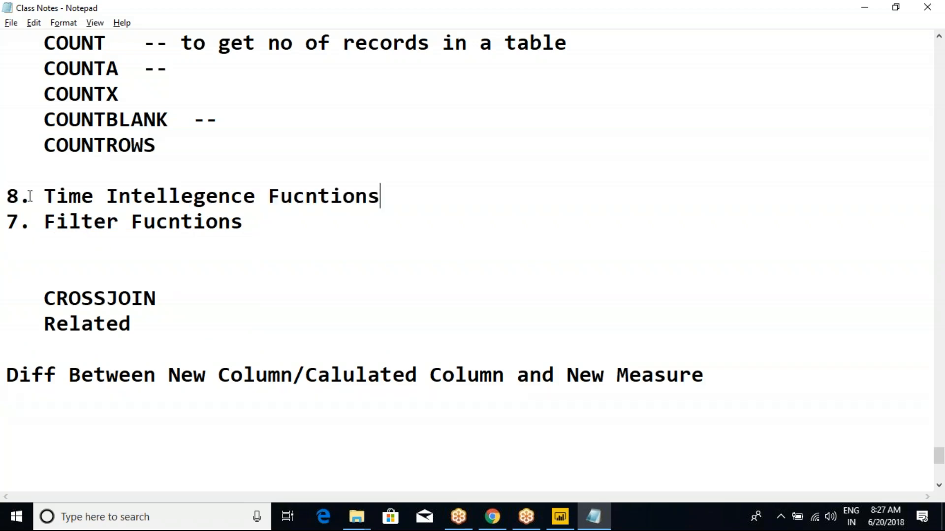
# Renumber the headings to "7. Time Intellegence Fucntions" and "8. Filter Fucntions".
pyautogui.press('Home')
pyautogui.press('Delete')
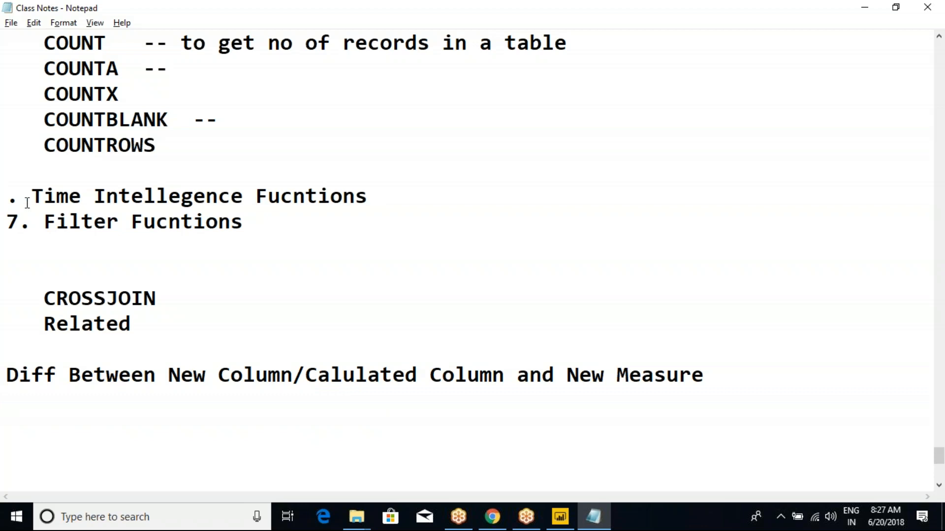
pyautogui.write('7')
pyautogui.click(20, 222)
pyautogui.press('BackSpace')
pyautogui.write('8')
# Leave a single blank line between the Filter Fucntions heading and CROSSJOIN, and remove the blank line between Related and the "Diff Between" line.
pyautogui.click(55, 227)
pyautogui.click(49, 263)
pyautogui.press('BackSpace')
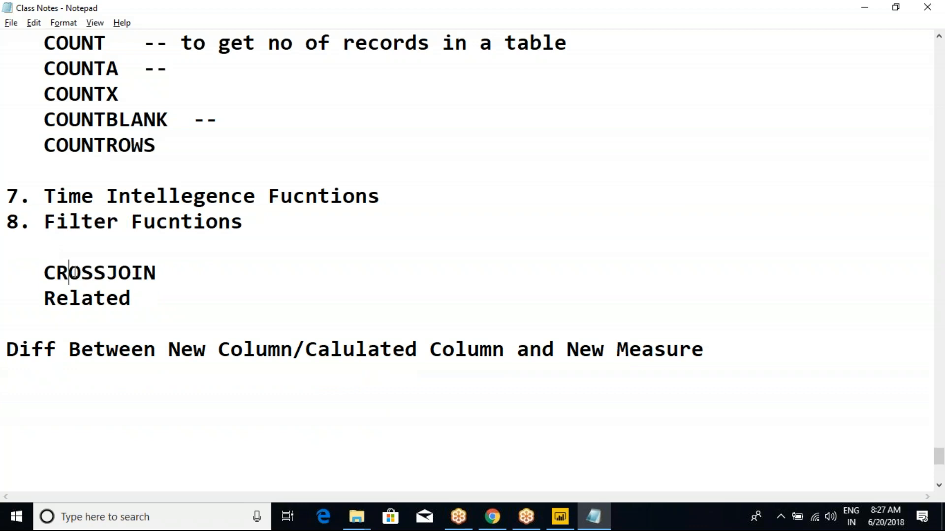
pyautogui.doubleClick(69, 272)
pyautogui.click(13, 251)
pyautogui.press('Delete')
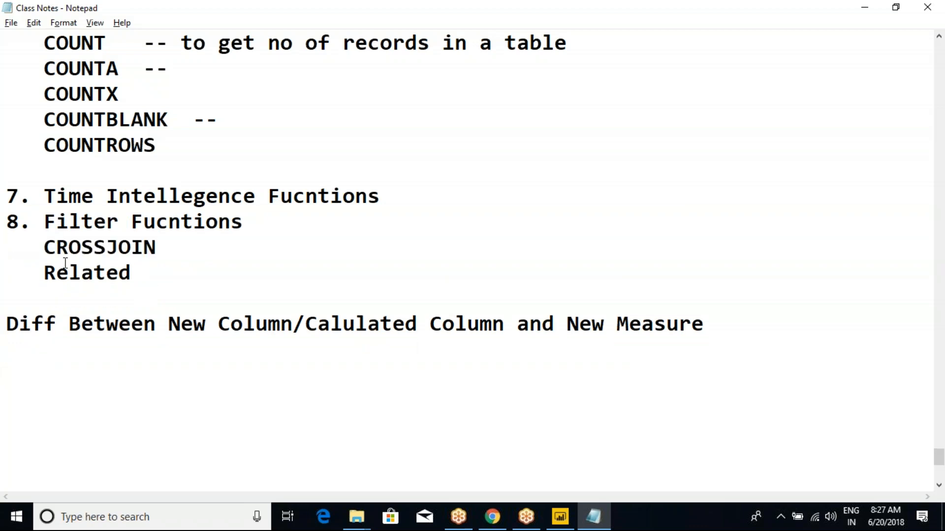
pyautogui.press('Return')
pyautogui.click(16, 323)
pyautogui.press('BackSpace')
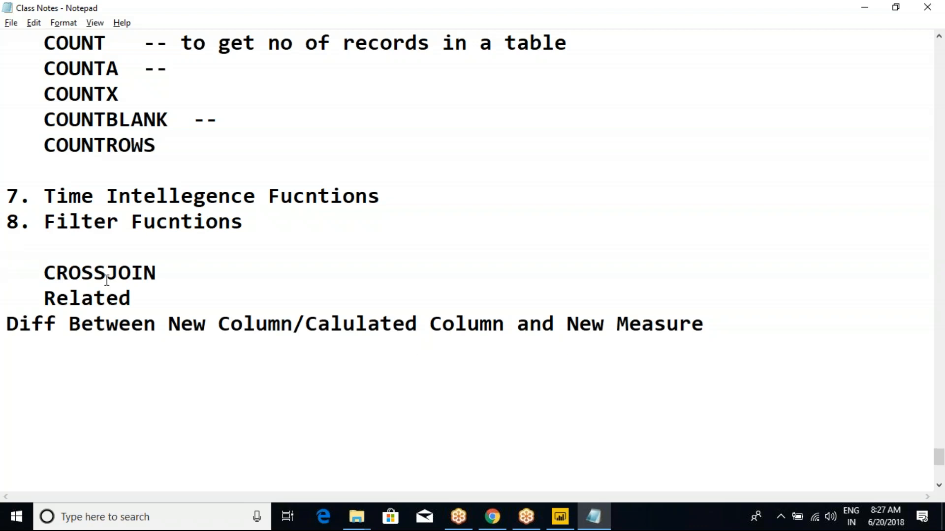
pyautogui.click(48, 252)
pyautogui.doubleClick(131, 274)
pyautogui.click(196, 252)
pyautogui.click(766, 19)
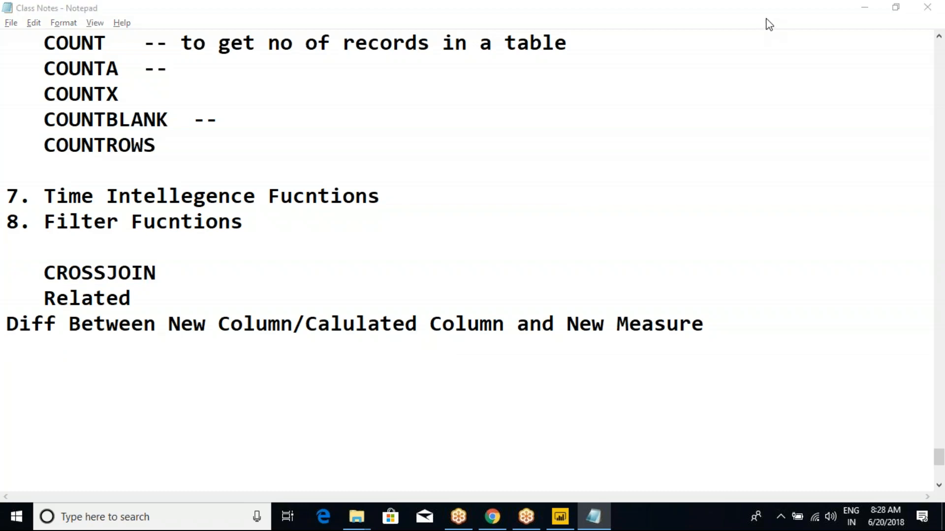
pyautogui.click(769, 24)
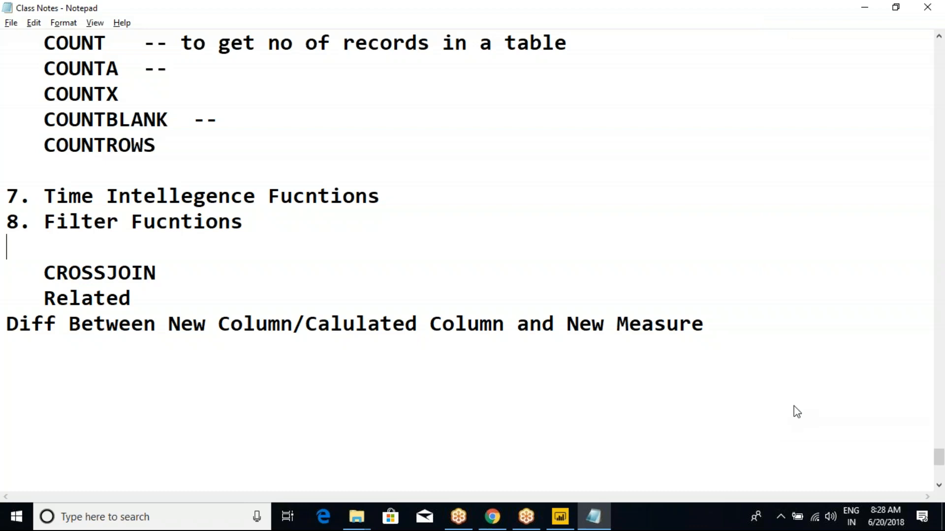
pyautogui.click(803, 400)
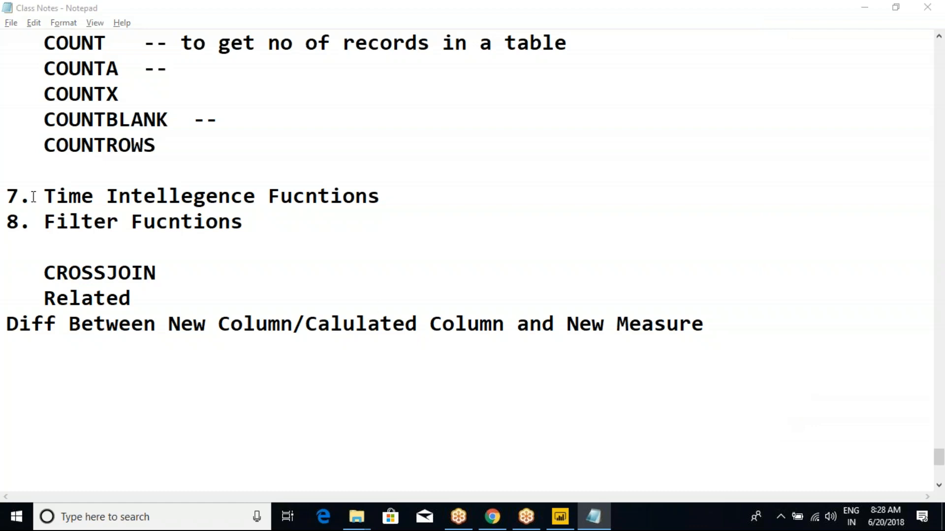
# Insert an empty line below the "7. Time Intellegence Fucntions" heading.
pyautogui.click(396, 193)
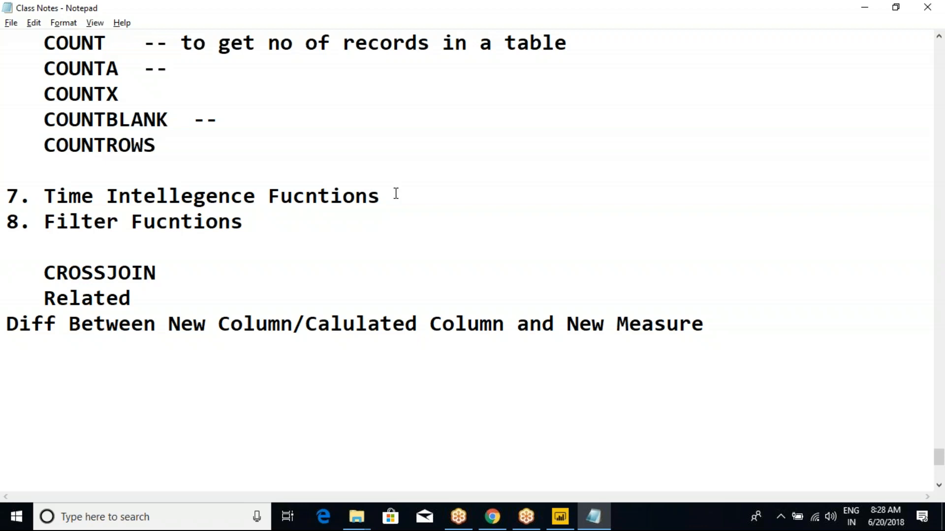
pyautogui.press('Return')
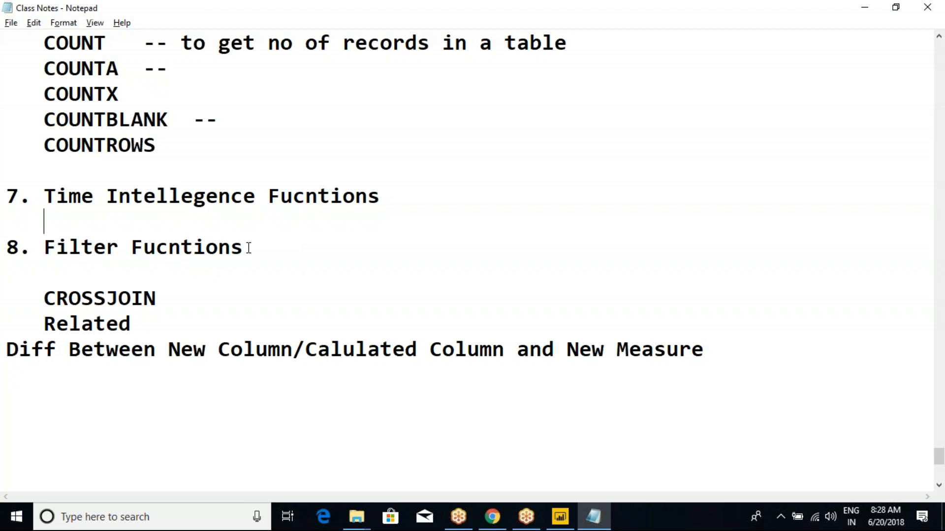
pyautogui.click(156, 145)
# Switch to Power BI Desktop and examine the Statistical and DimDate tables in the data view.
pyautogui.hotkey('alt', 'Tab')
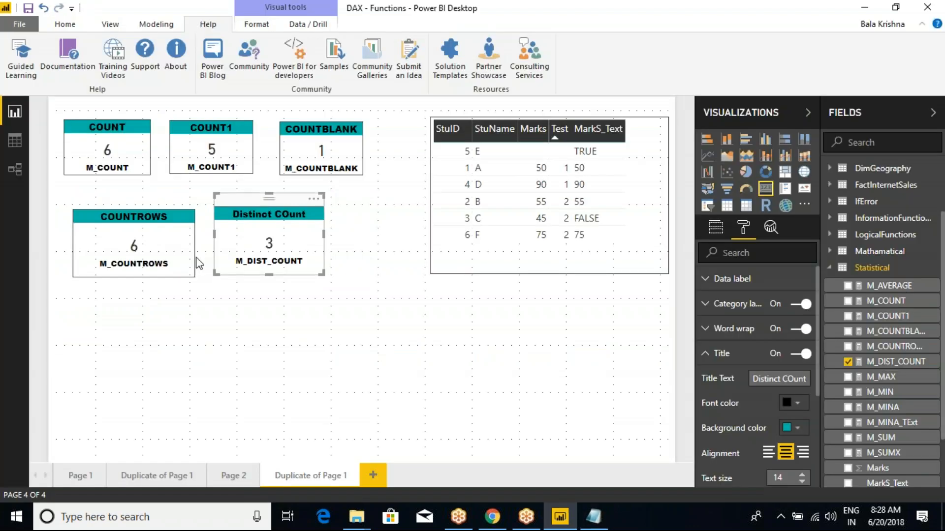
pyautogui.click(14, 142)
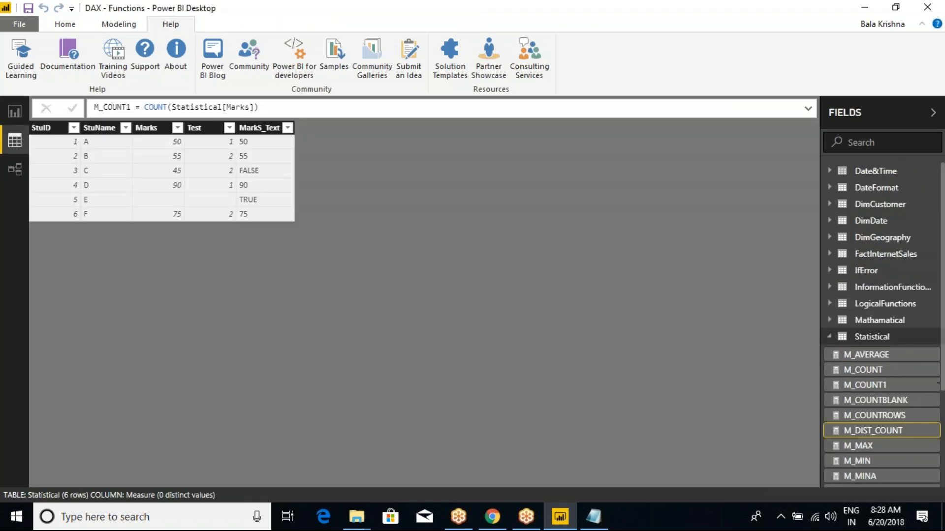
pyautogui.click(885, 12)
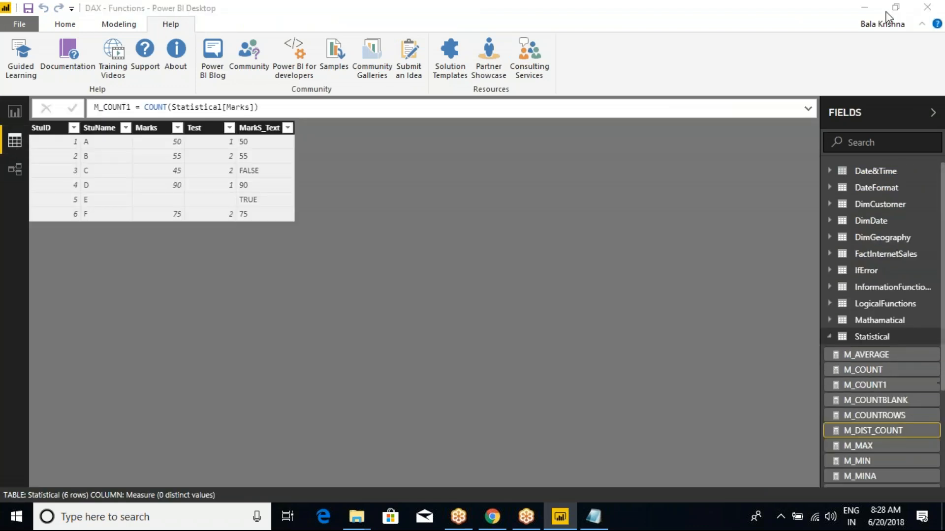
pyautogui.click(291, 255)
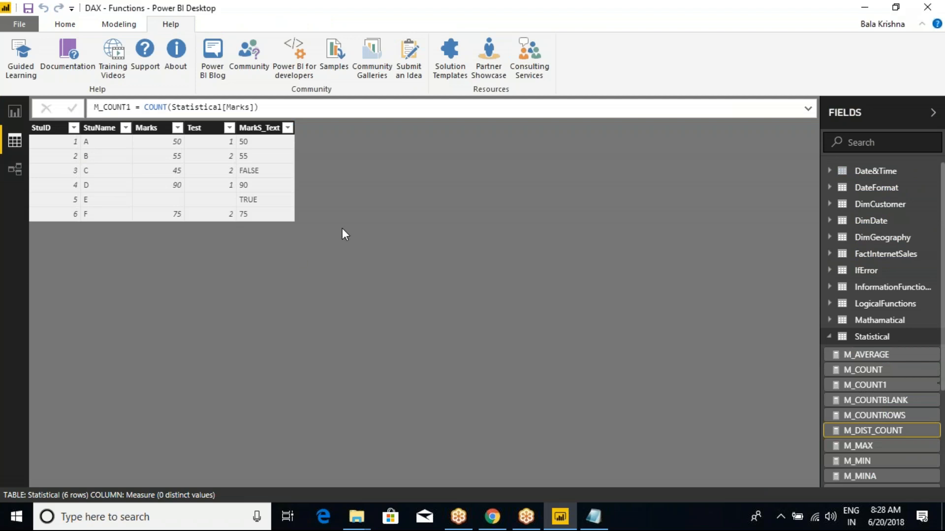
pyautogui.click(829, 338)
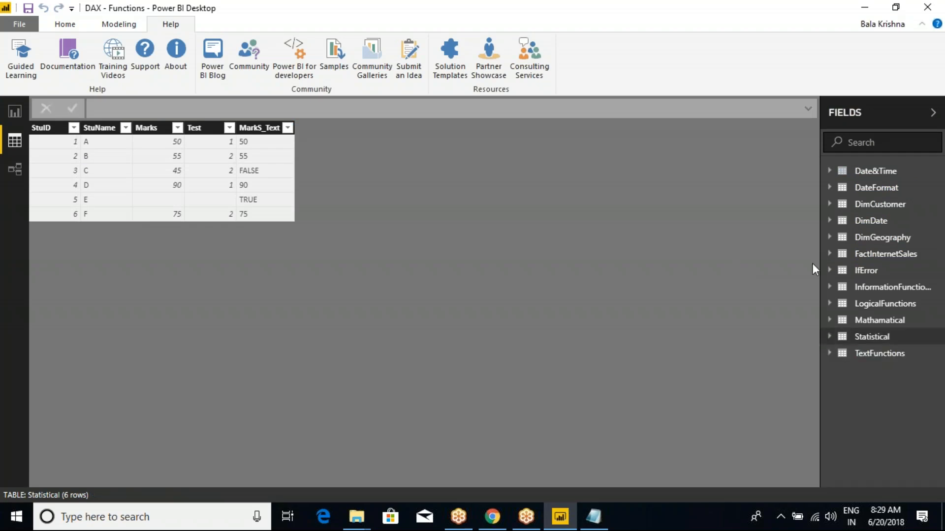
pyautogui.click(870, 223)
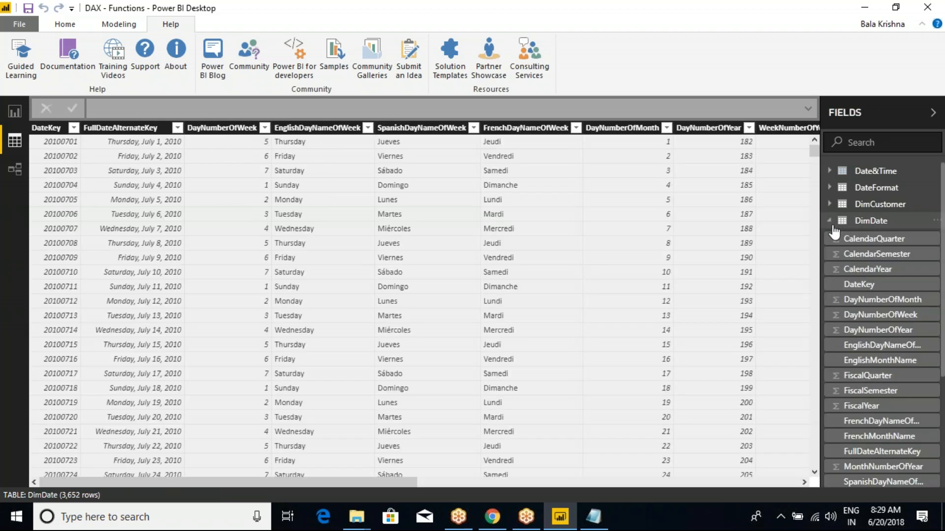
pyautogui.click(839, 222)
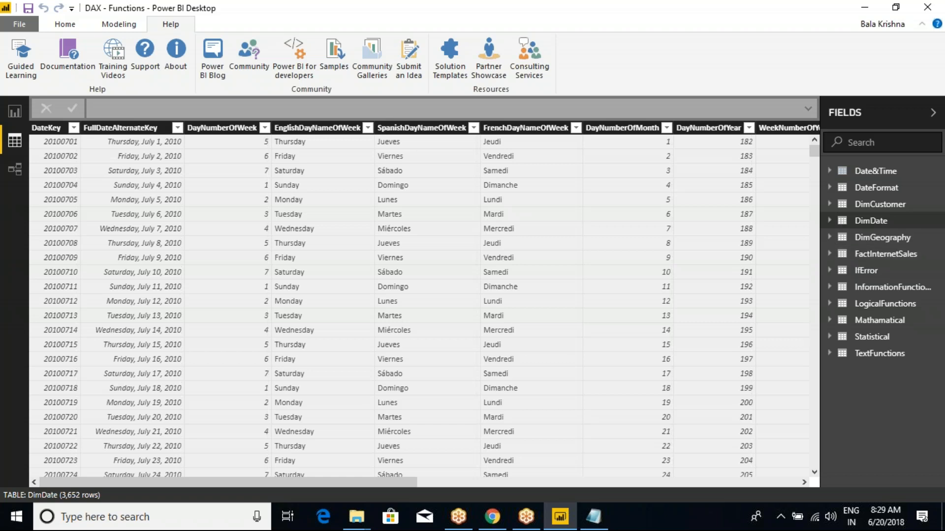
# Close the DAX - Functions report and return to the Time Intellegence Fucntions heading in the class notes.
pyautogui.click(927, 7)
pyautogui.click(447, 266)
pyautogui.moveTo(45, 195); pyautogui.dragTo(382, 194)
pyautogui.click(380, 190)
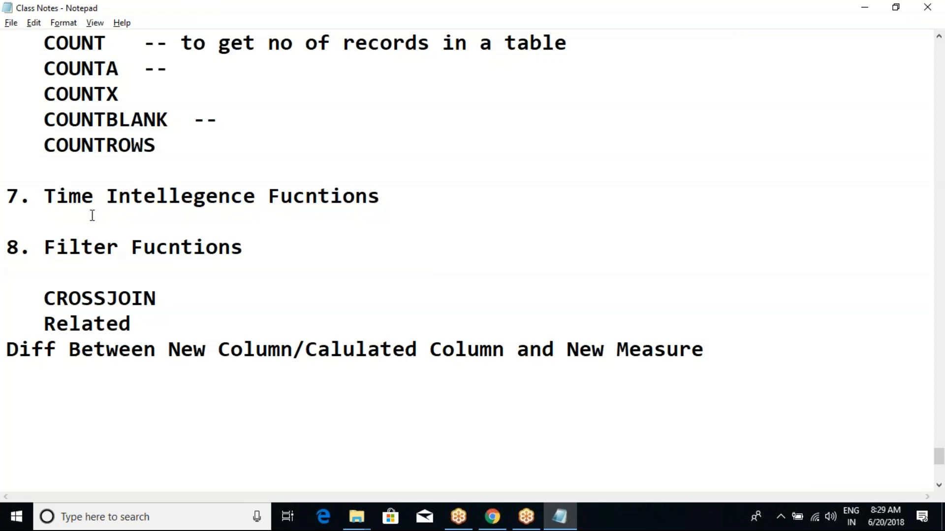
pyautogui.moveTo(44, 195); pyautogui.dragTo(204, 196)
pyautogui.click(209, 198)
# Search Windows for "power" and launch Power BI Desktop.
pyautogui.press('super')
pyautogui.write('po')
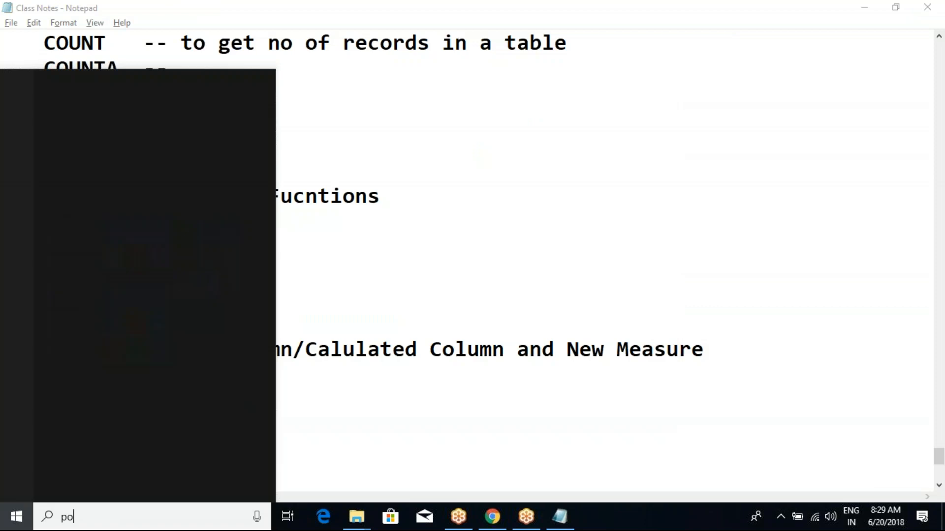
pyautogui.write('wer')
pyautogui.press('Escape')
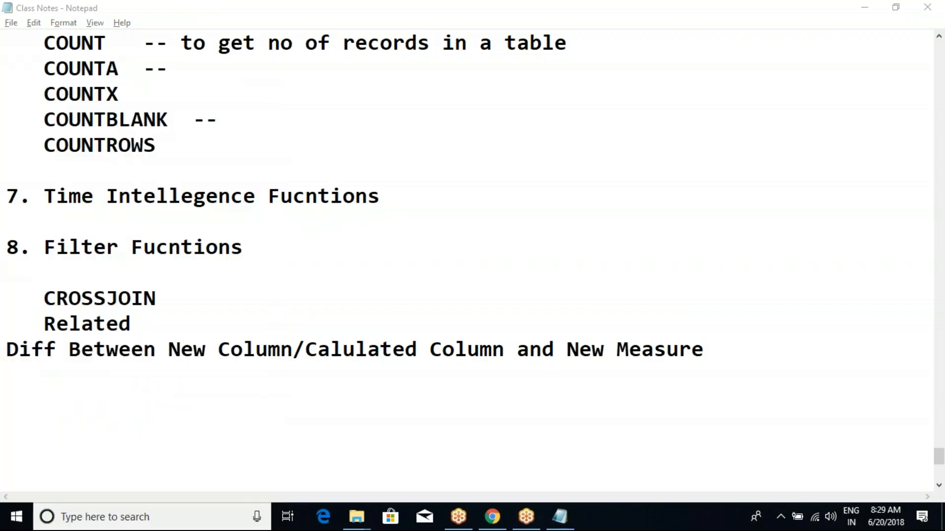
# Try to open the DAX - Functions file from the Power BI New Batch(9th_May2018) folder in File Explorer.
pyautogui.moveTo(356, 516)
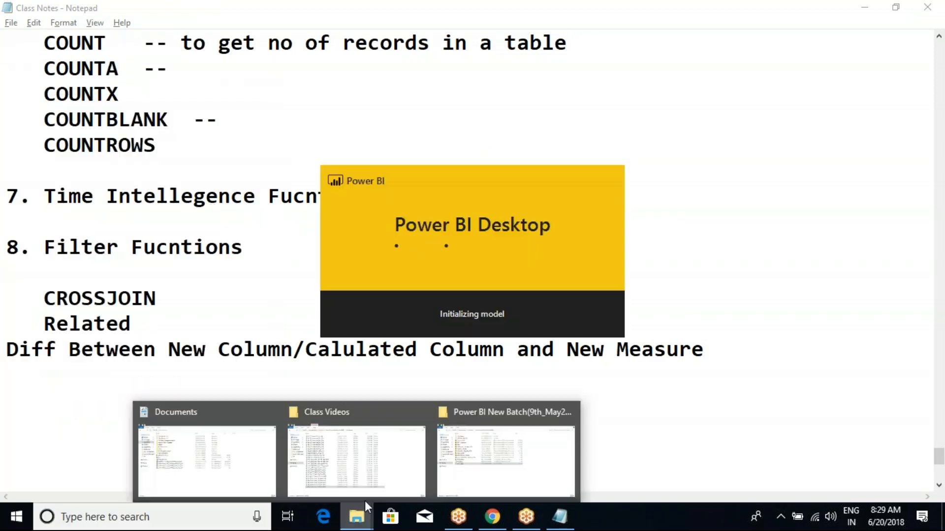
pyautogui.click(489, 455)
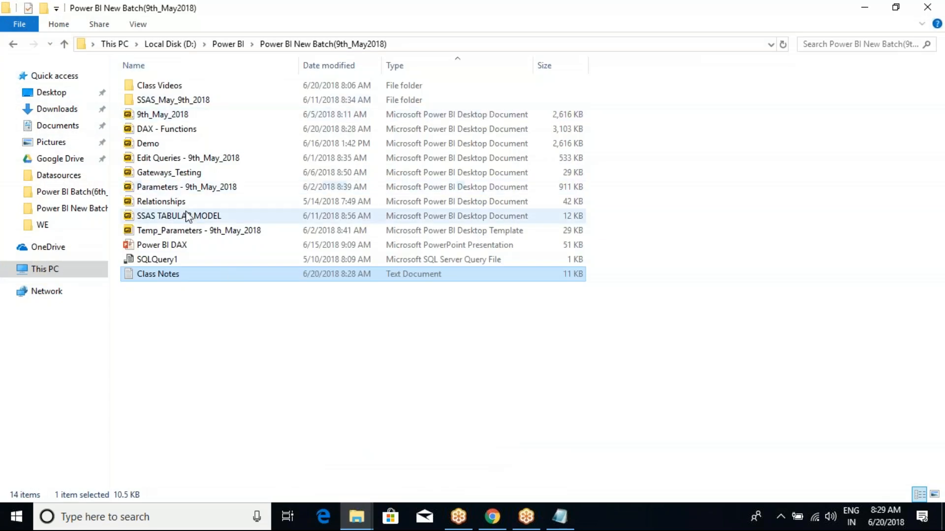
pyautogui.doubleClick(178, 130)
pyautogui.click(232, 287)
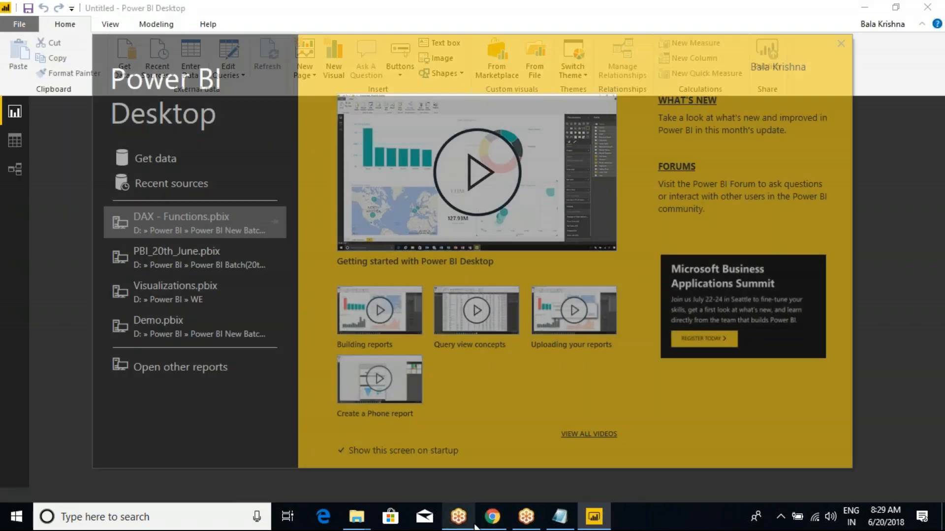
# Check the recording conversion progress in GoToMeeting's Recording Manager and minimize its window.
pyautogui.moveTo(473, 522)
pyautogui.click(462, 484)
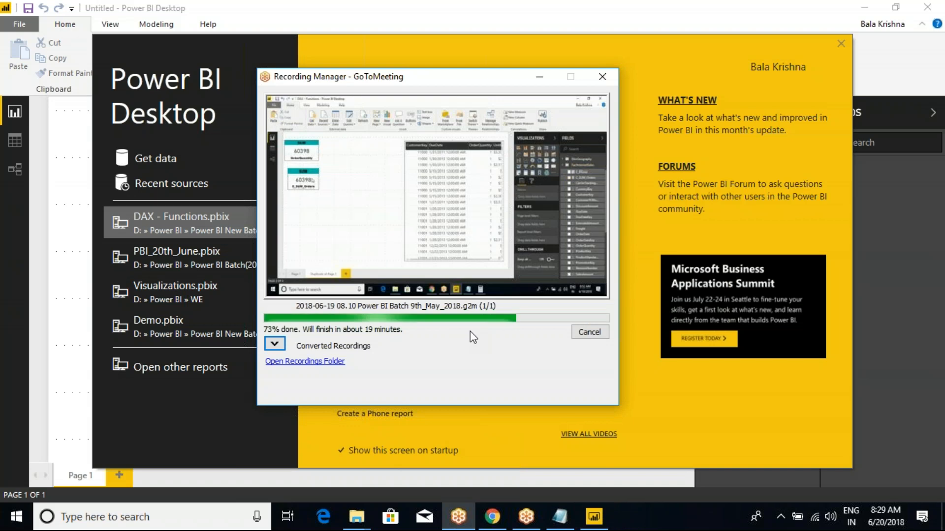
pyautogui.click(539, 77)
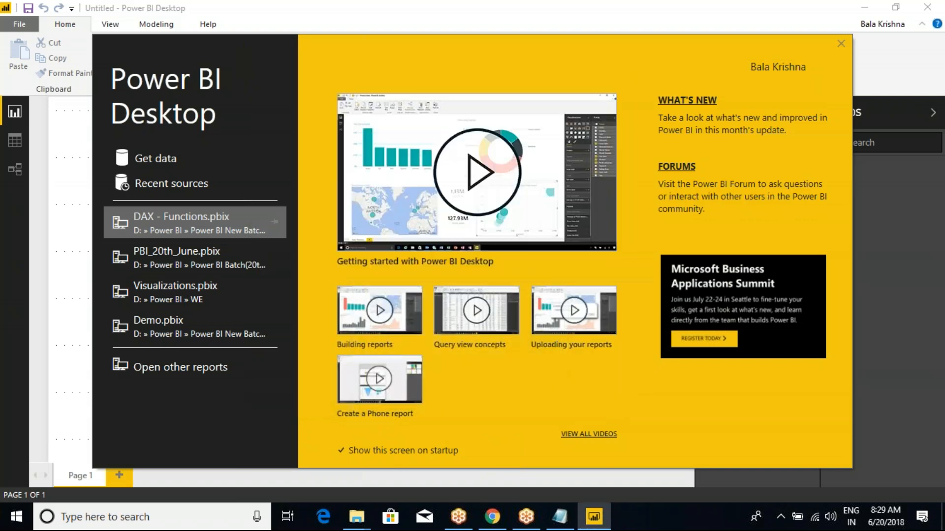
# Dismiss the Power BI start screen and connect to the SQL Server NIVRUTHA in Import mode.
pyautogui.click(841, 44)
pyautogui.click(124, 74)
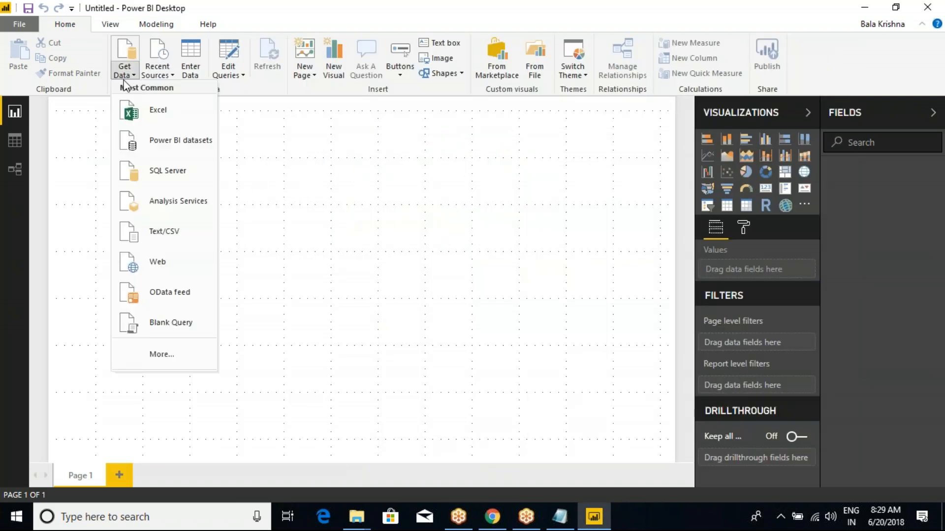
pyautogui.click(165, 176)
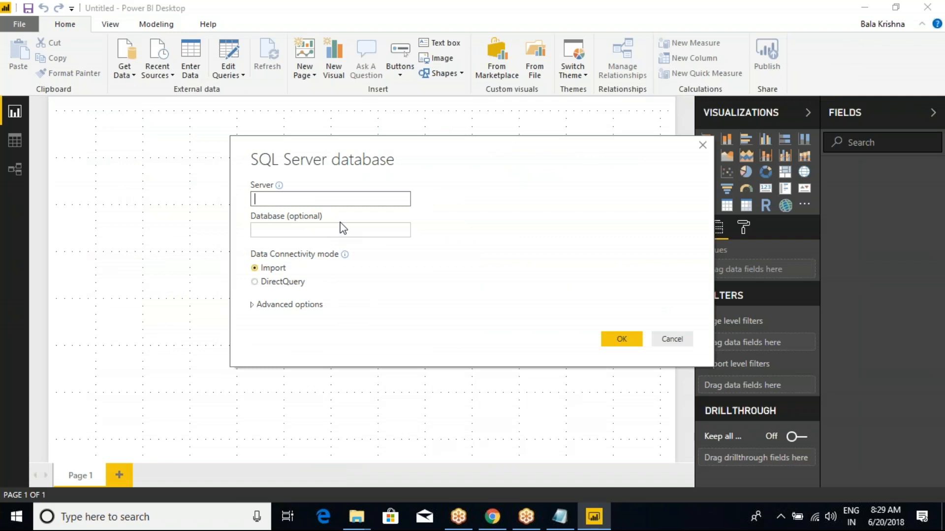
pyautogui.write('NIVRUTHA')
pyautogui.click(626, 339)
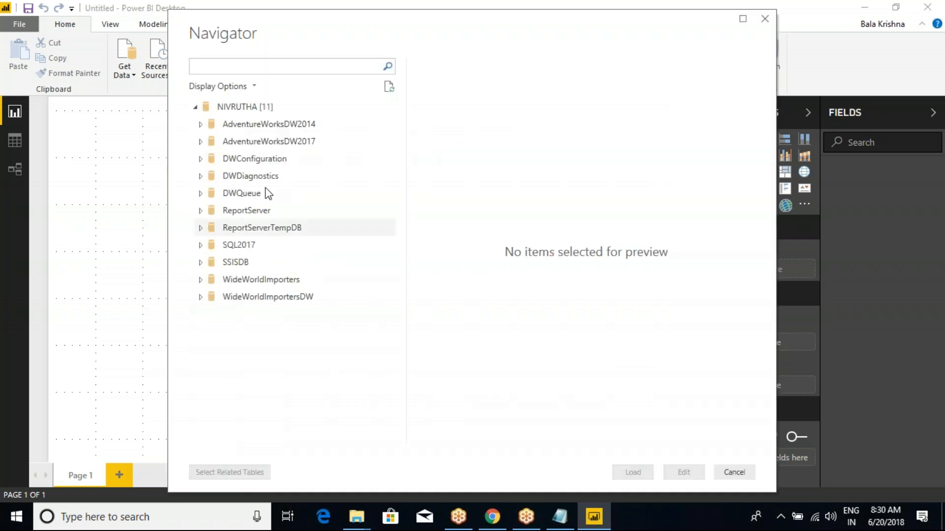
# Load the DimDate and FactInternetSales tables from the AdventureWorksDW2017 database.
pyautogui.moveTo(358, 36); pyautogui.dragTo(269, 65)
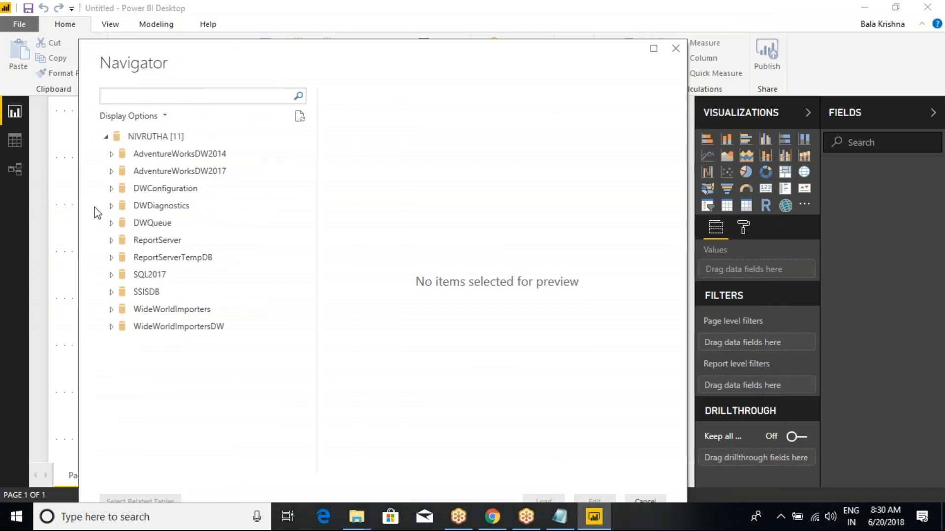
pyautogui.click(111, 171)
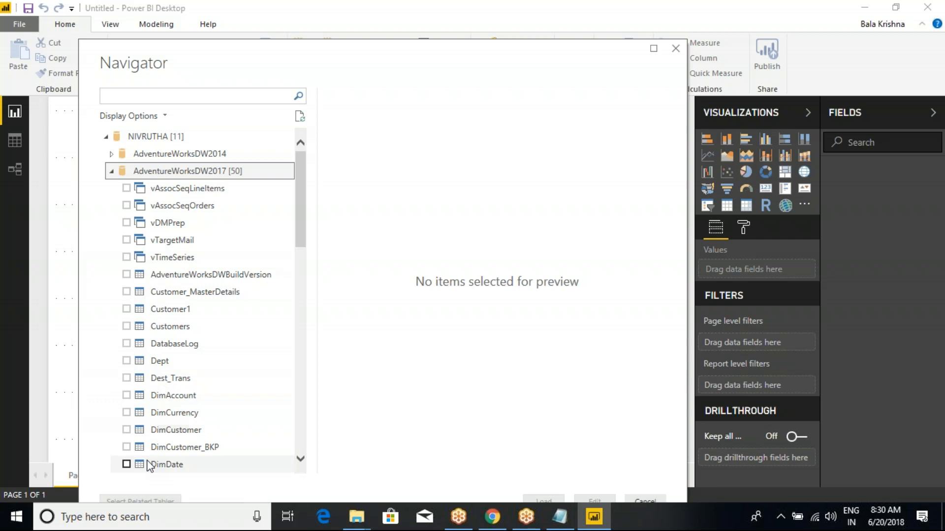
pyautogui.click(127, 464)
pyautogui.scroll(-5, 205, 306)
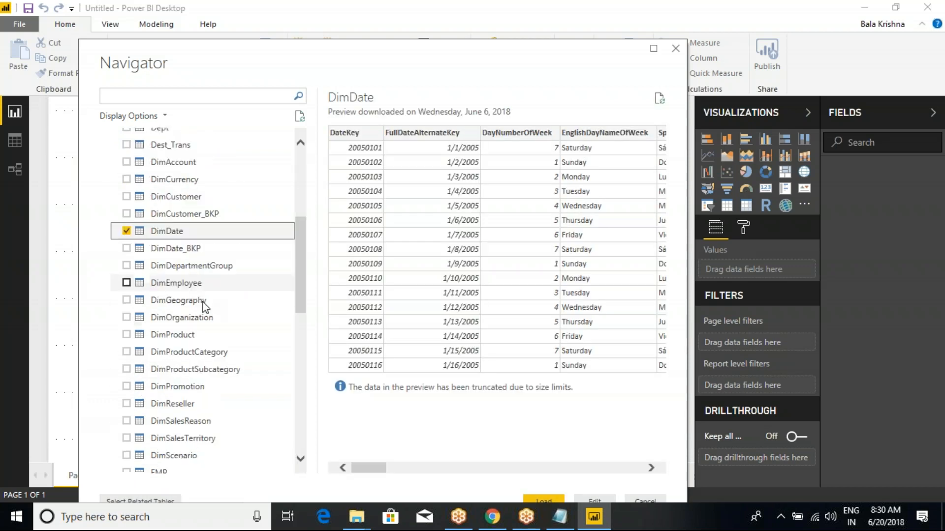
pyautogui.scroll(-3, 164, 347)
pyautogui.click(164, 360)
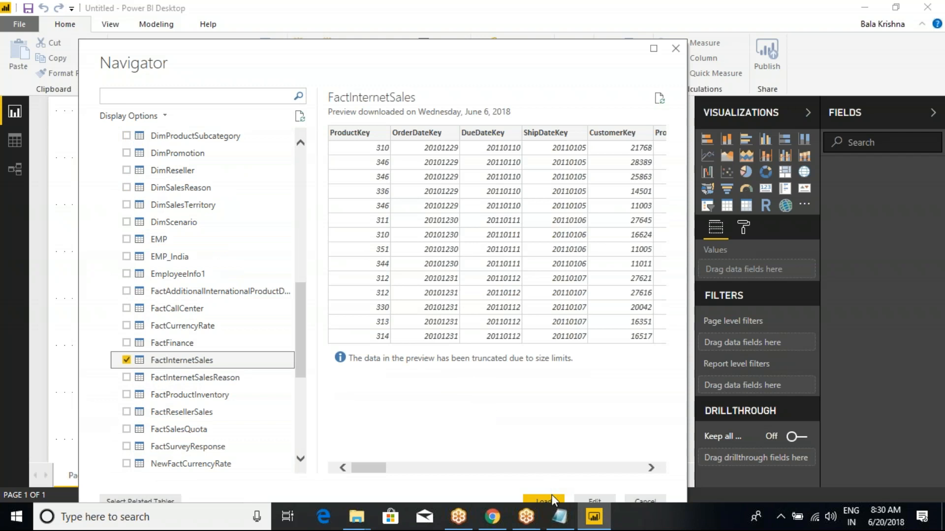
pyautogui.click(551, 496)
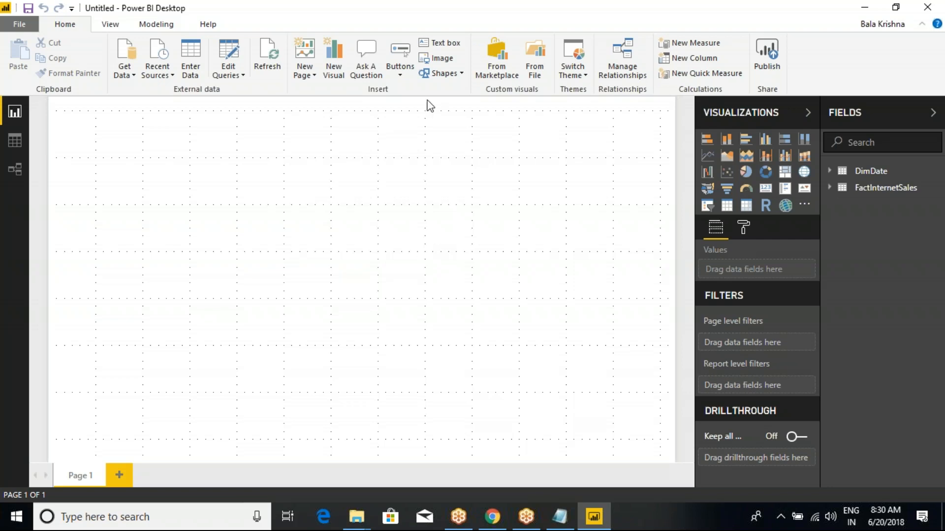
# View the loaded DimDate rows in the data view and return to the report canvas.
pyautogui.click(540, 11)
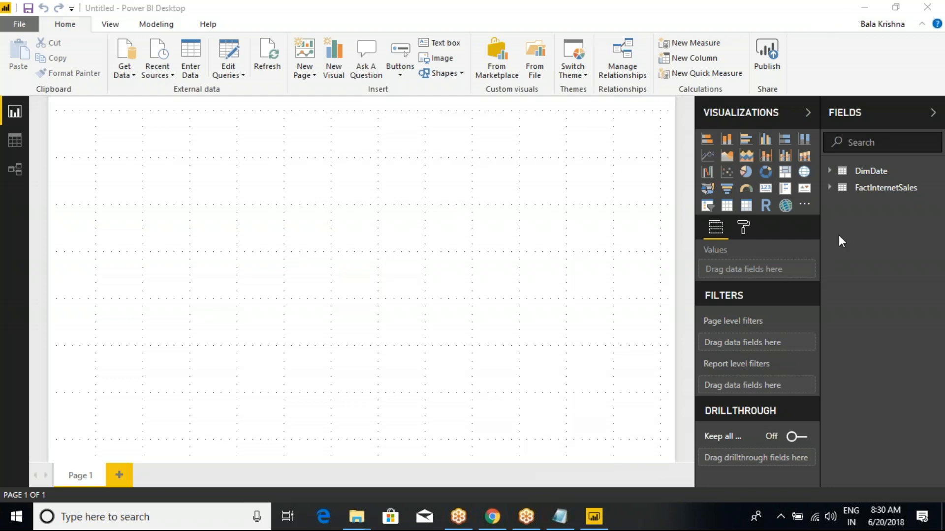
pyautogui.click(15, 141)
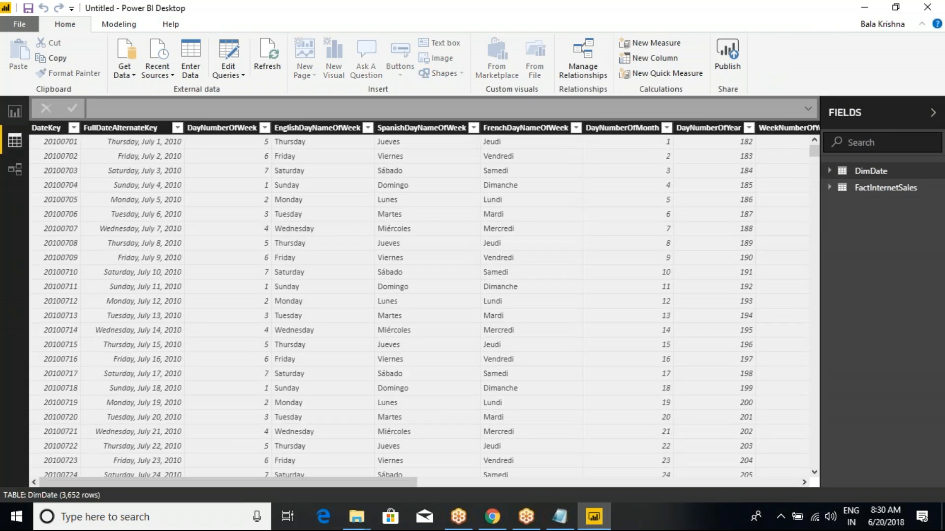
pyautogui.click(14, 114)
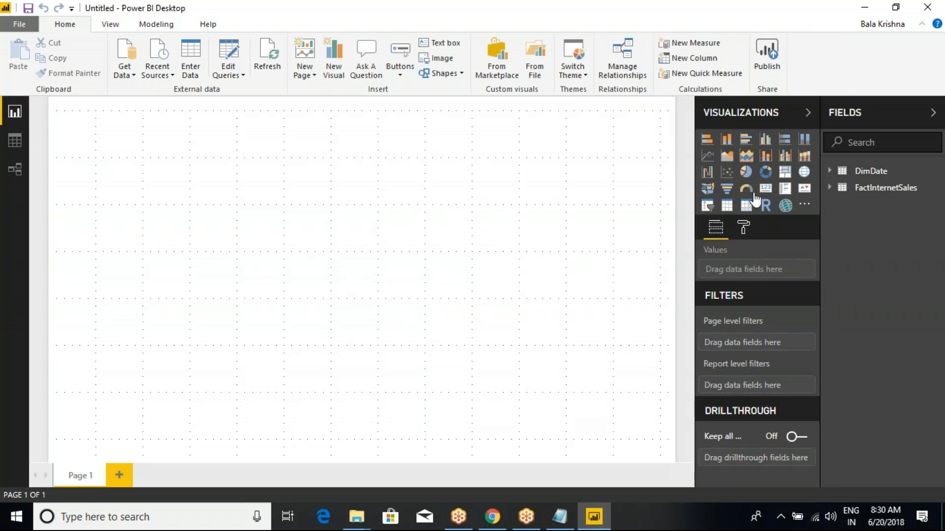
# Add a stacked column chart to the page, enlarge it and move it toward the upper-right of the canvas.
pyautogui.click(726, 139)
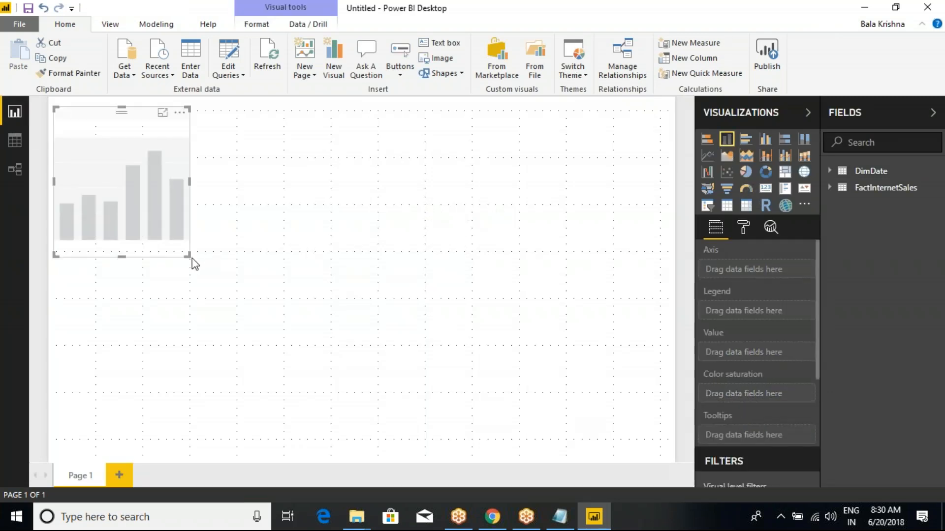
pyautogui.moveTo(188, 255); pyautogui.dragTo(451, 327)
pyautogui.moveTo(316, 246); pyautogui.dragTo(506, 257)
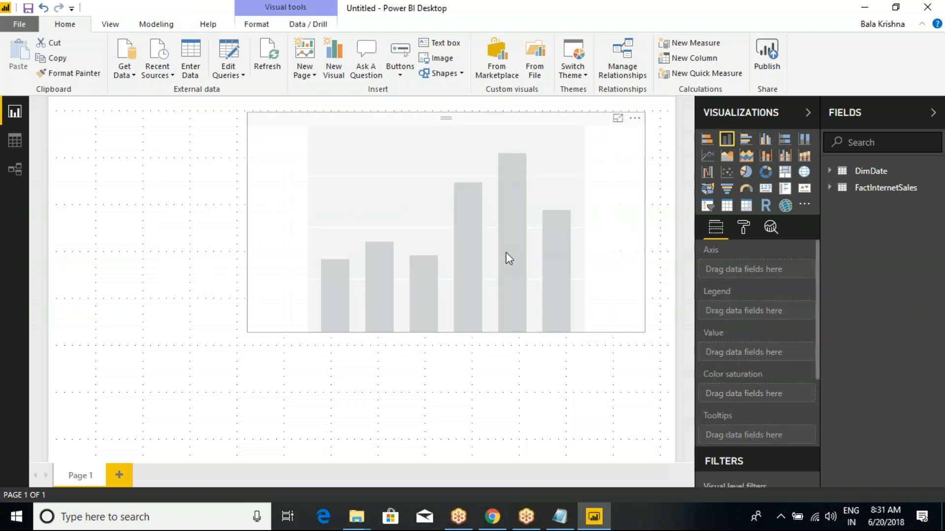
# Plot SalesAmount from FactInternetSales as the chart's value, with CalendarYear from DimDate on the axis.
pyautogui.click(831, 172)
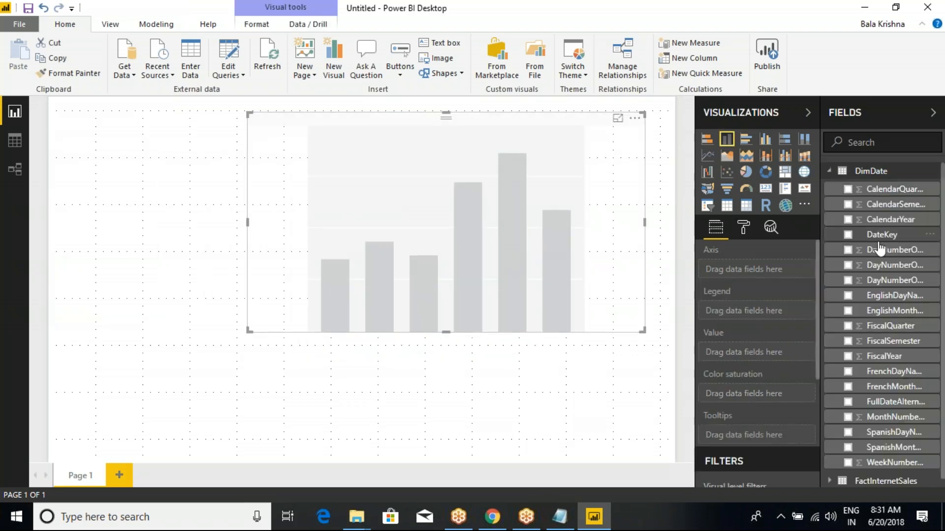
pyautogui.click(847, 219)
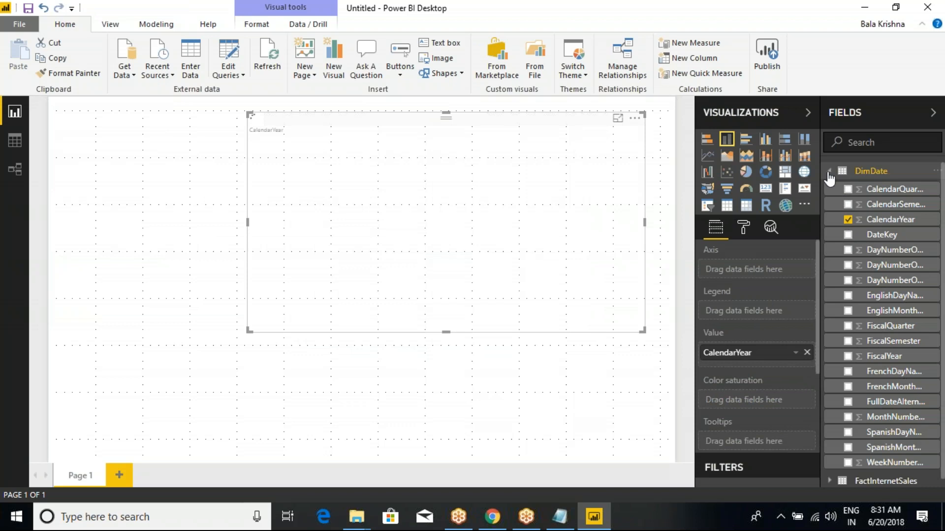
pyautogui.click(829, 171)
pyautogui.click(829, 187)
pyautogui.scroll(-4, 879, 331)
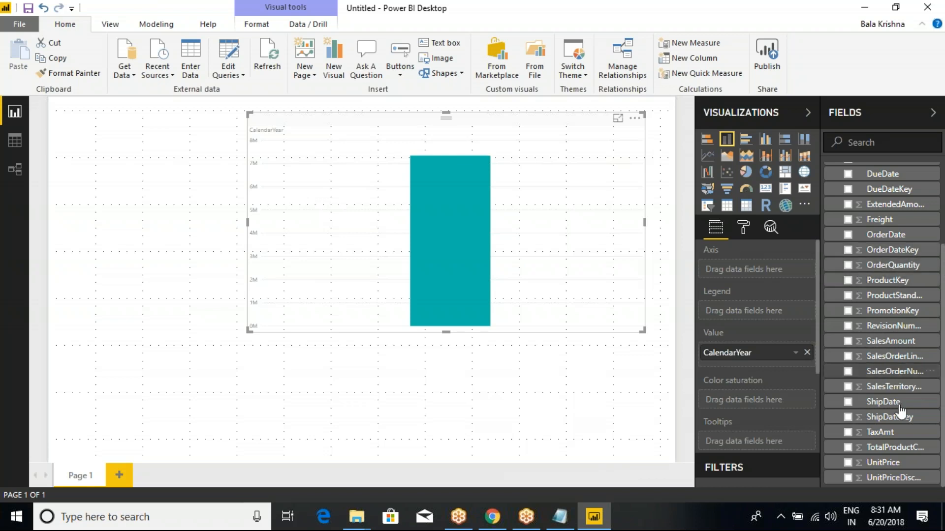
pyautogui.scroll(2, 902, 418)
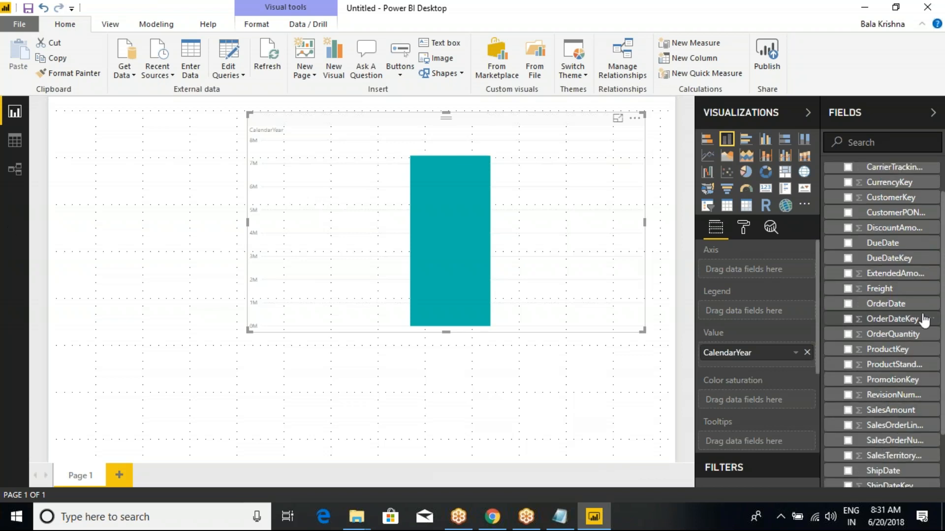
pyautogui.click(848, 336)
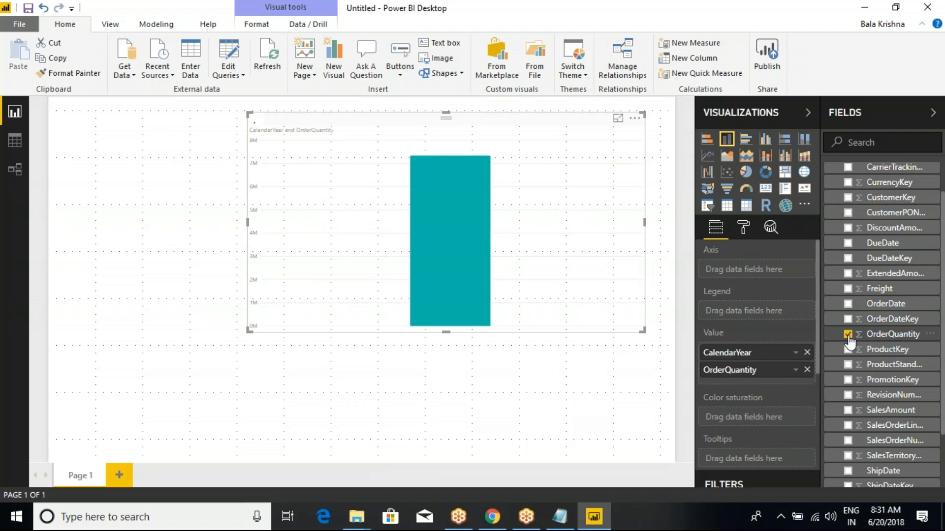
pyautogui.click(848, 337)
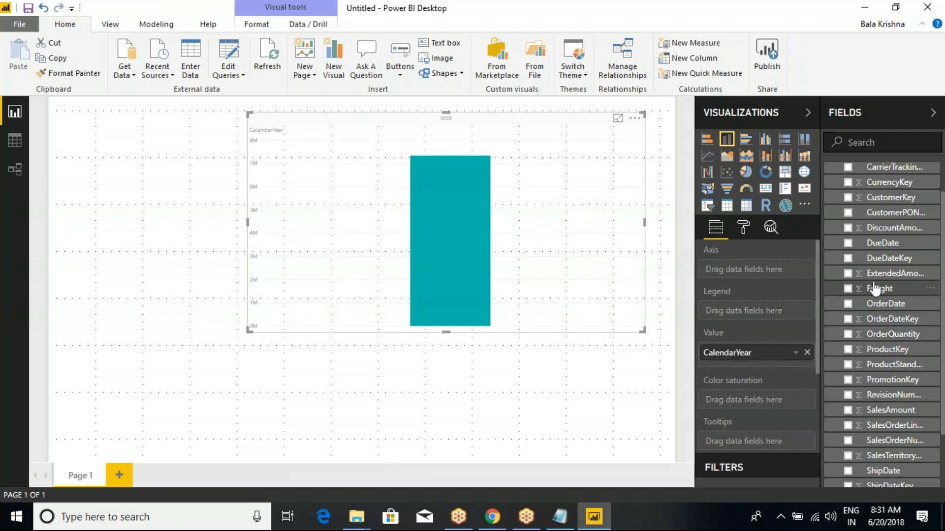
pyautogui.click(848, 411)
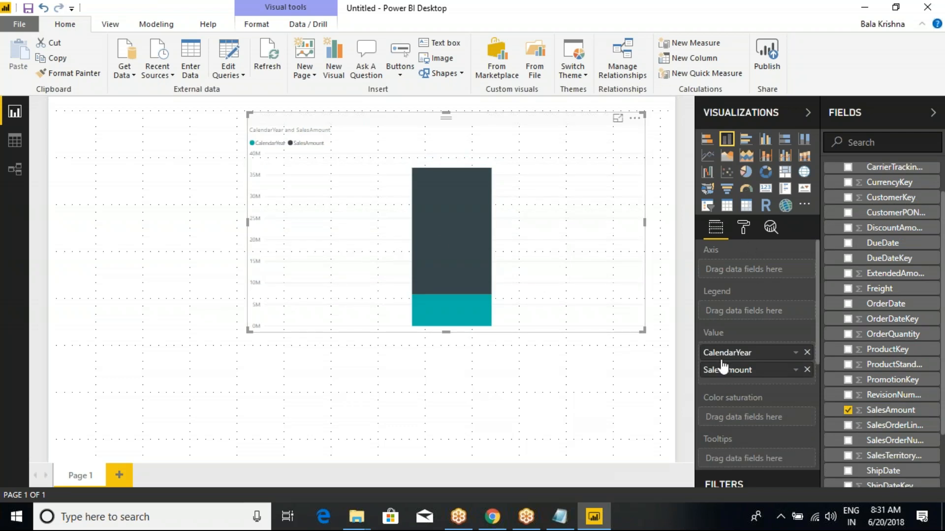
pyautogui.moveTo(727, 355); pyautogui.dragTo(724, 269)
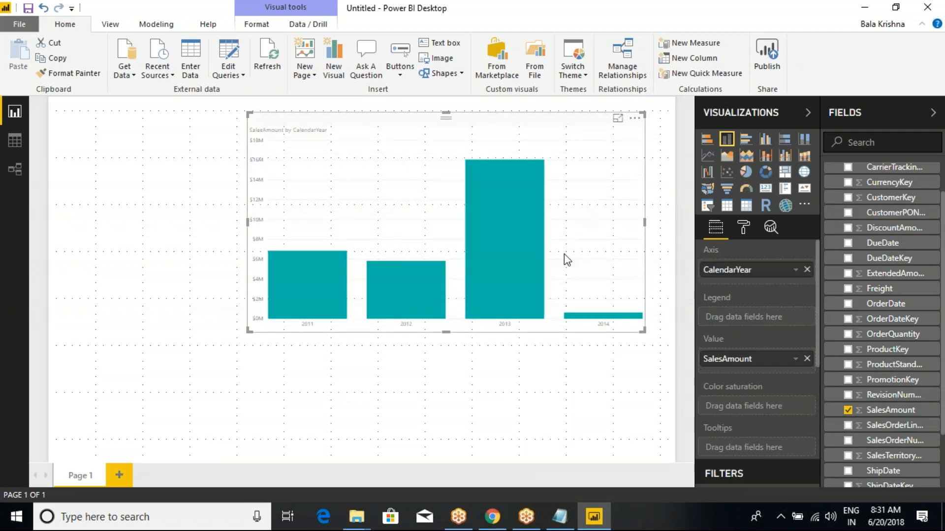
# Format the chart's X-axis labels in black Arial Black with a text size of 19.
pyautogui.click(743, 228)
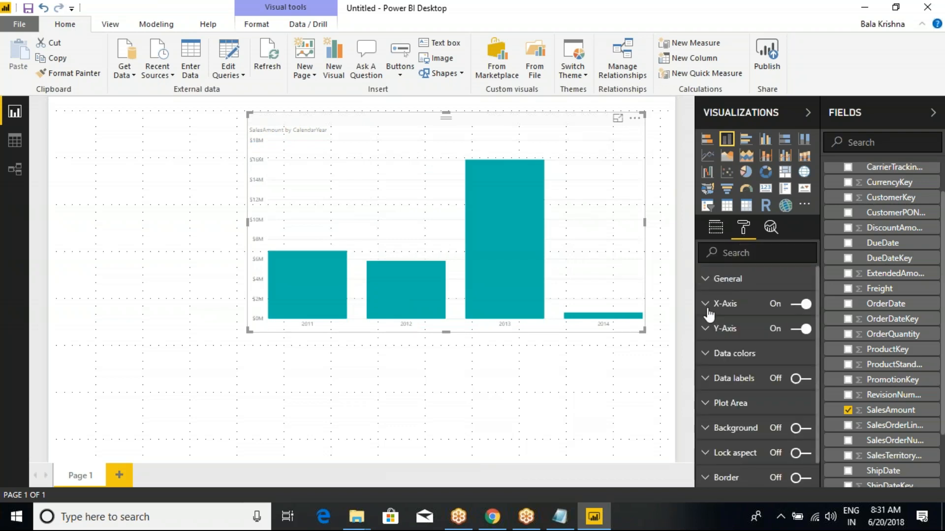
pyautogui.click(707, 307)
pyautogui.scroll(-1, 781, 381)
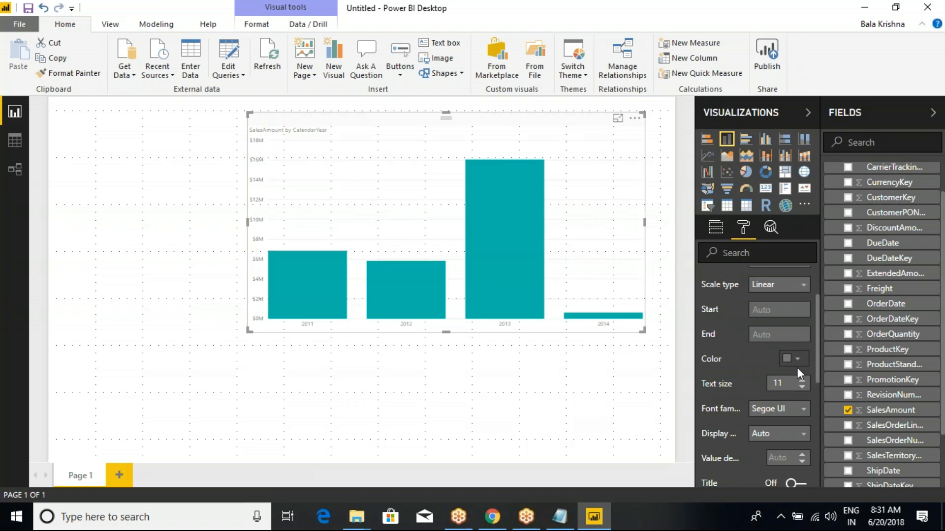
pyautogui.click(793, 358)
pyautogui.click(711, 302)
pyautogui.scroll(-1, 727, 346)
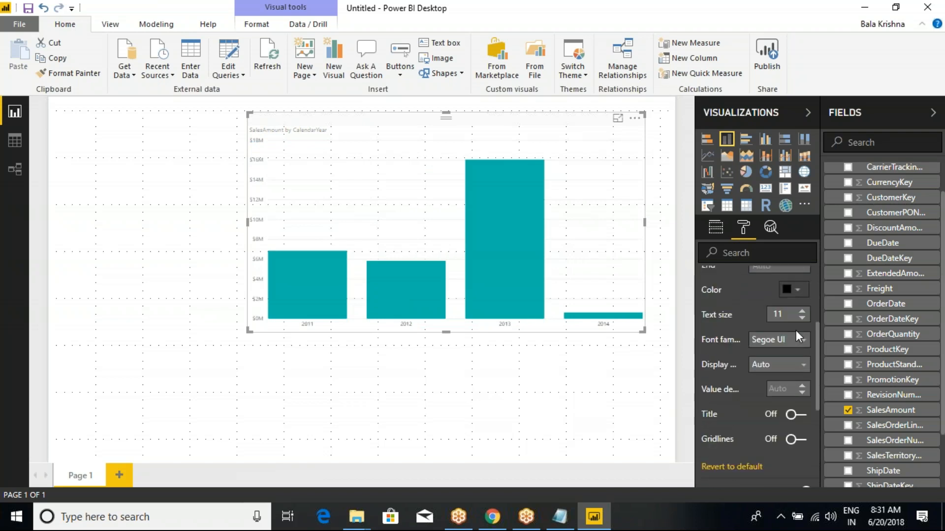
pyautogui.click(803, 312)
pyautogui.click(803, 311)
pyautogui.click(803, 311)
pyautogui.click(803, 312)
pyautogui.click(803, 312)
pyautogui.click(802, 312)
pyautogui.click(802, 312)
pyautogui.click(802, 311)
pyautogui.click(776, 343)
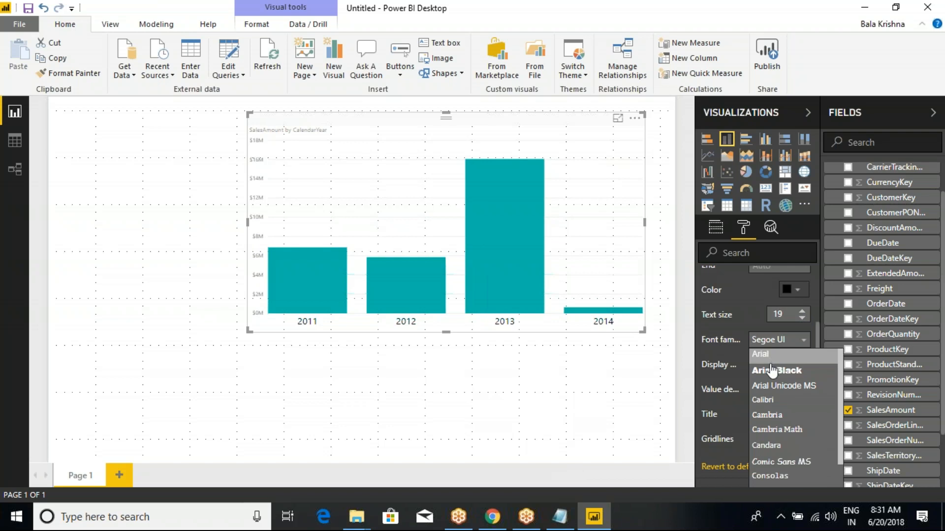
pyautogui.click(777, 370)
pyautogui.scroll(3, 723, 324)
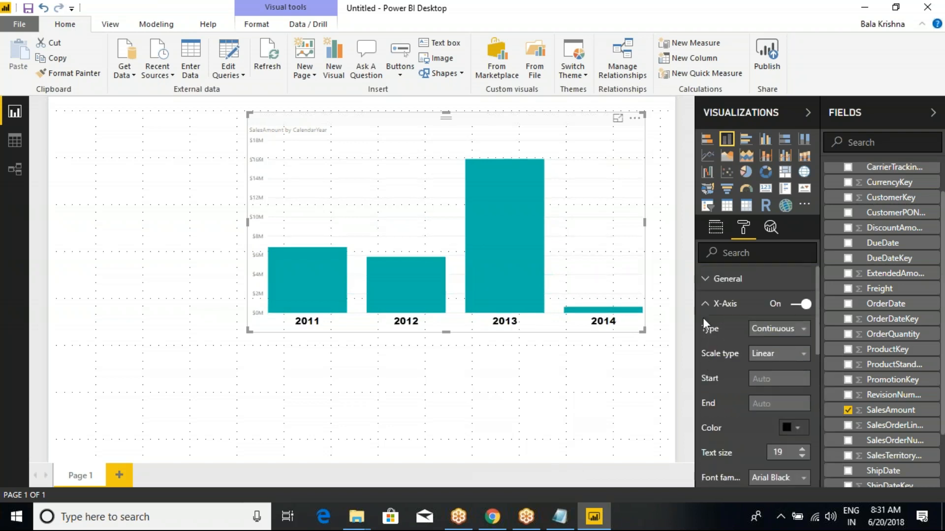
pyautogui.click(707, 304)
# Format the chart's Y-axis labels in black Arial Black with a text size of 15.
pyautogui.click(707, 329)
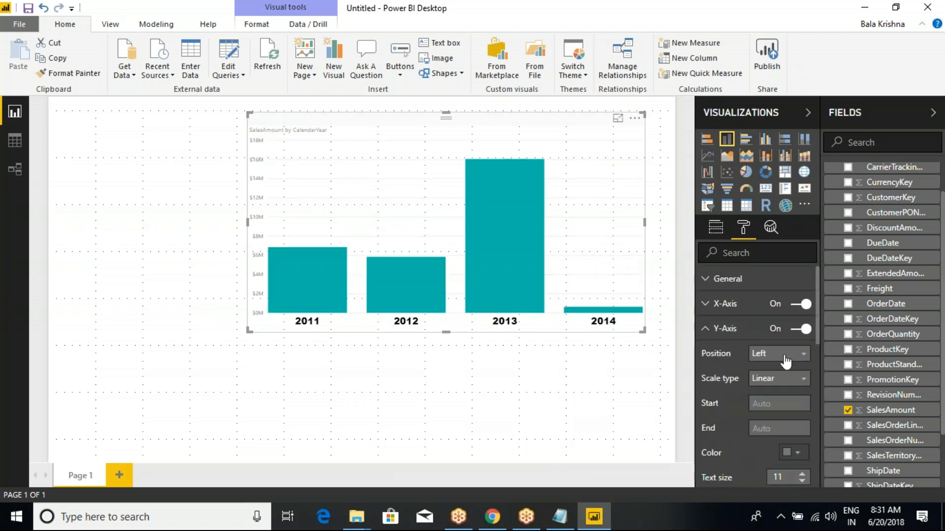
pyautogui.scroll(-5, 786, 362)
pyautogui.click(793, 314)
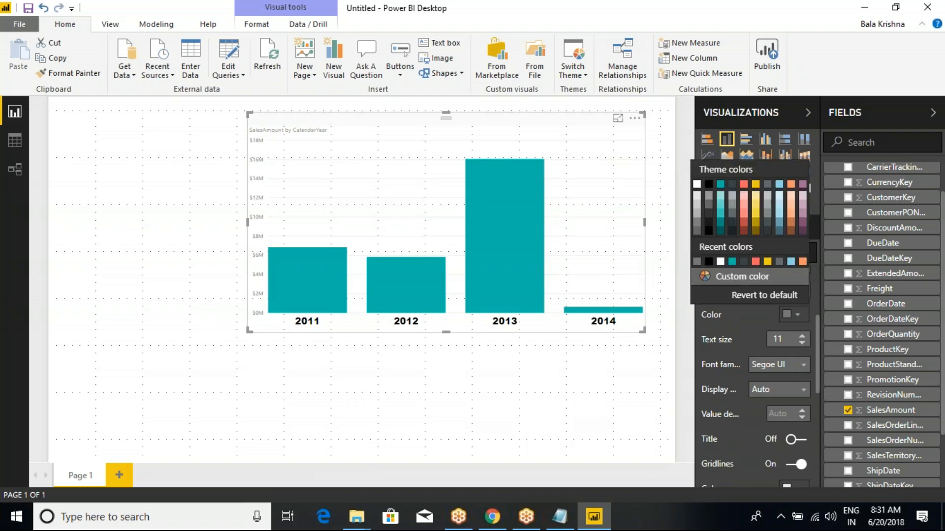
pyautogui.click(708, 183)
pyautogui.click(802, 336)
pyautogui.click(802, 337)
pyautogui.click(802, 336)
pyautogui.click(802, 336)
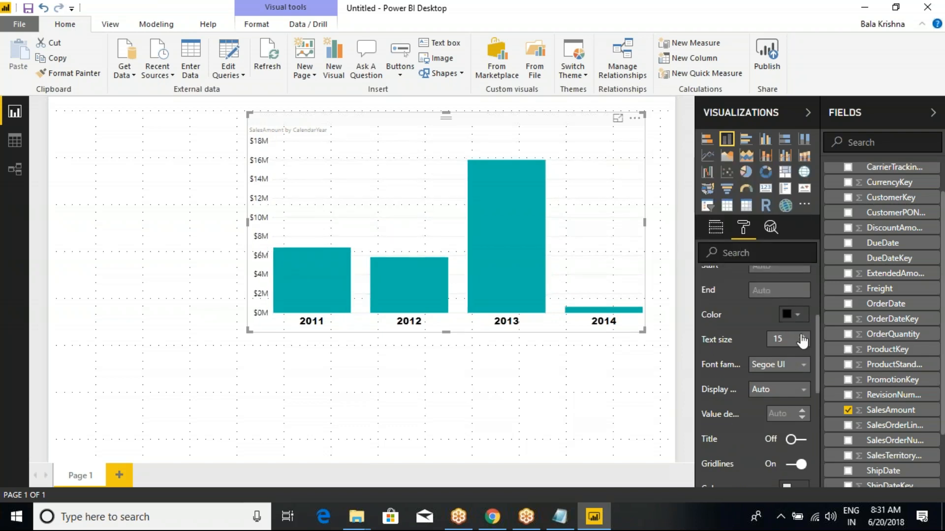
pyautogui.click(784, 367)
pyautogui.click(766, 381)
pyautogui.scroll(5, 725, 319)
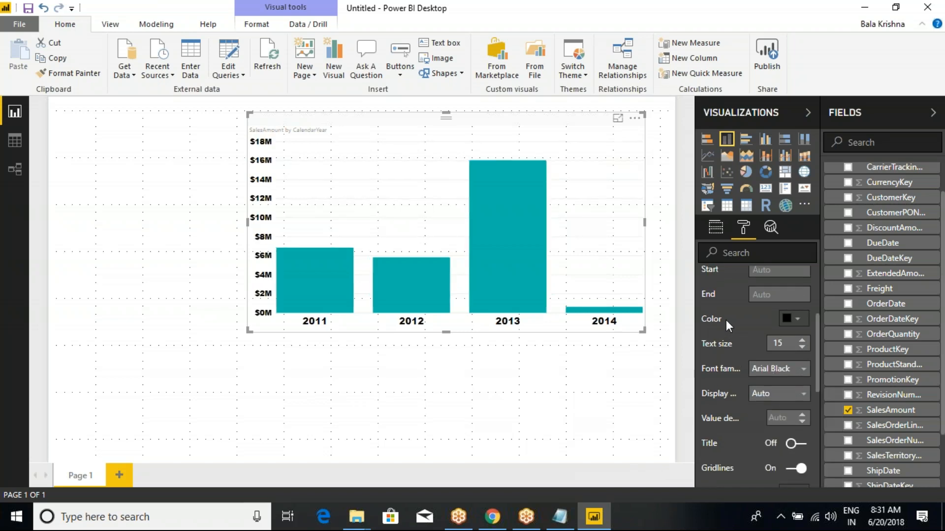
pyautogui.click(706, 329)
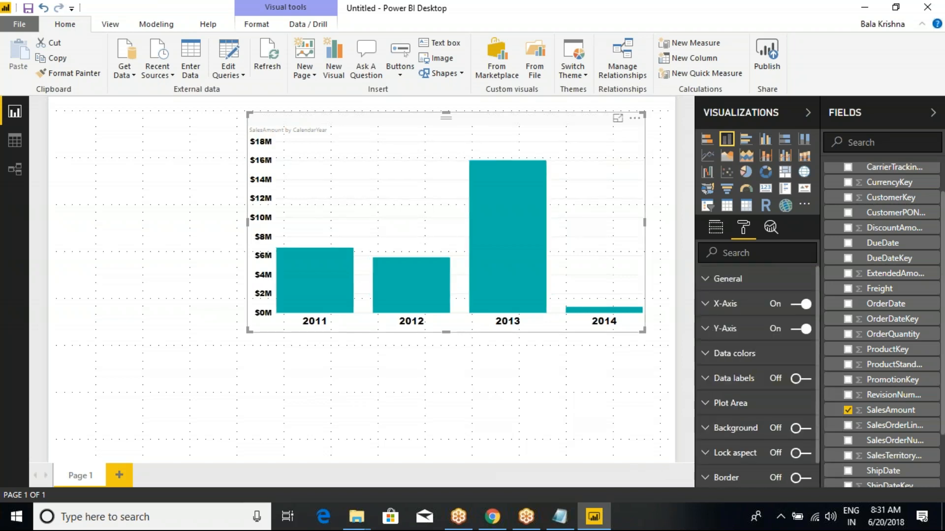
# Widen the column chart by extending its left edge, then highlight the 2013 column and clear the highlight.
pyautogui.moveTo(250, 224); pyautogui.dragTo(204, 222)
pyautogui.click(465, 202)
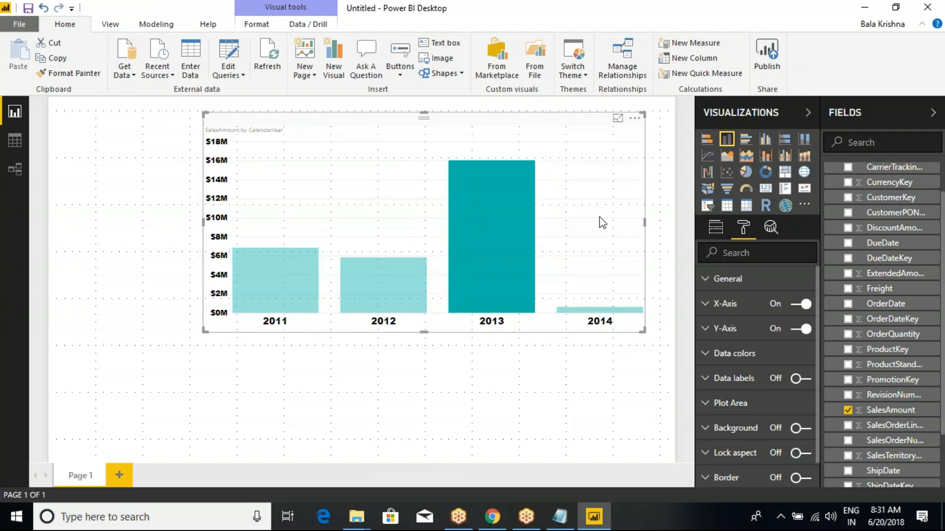
pyautogui.click(535, 222)
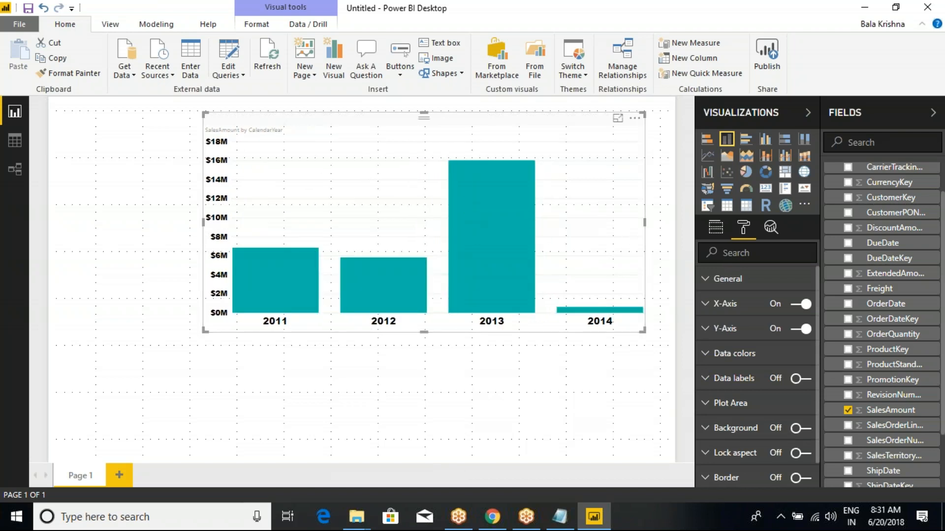
# Turn on the column chart's data labels and set their display units to None.
pyautogui.scroll(-1, 709, 350)
pyautogui.click(803, 353)
pyautogui.click(707, 356)
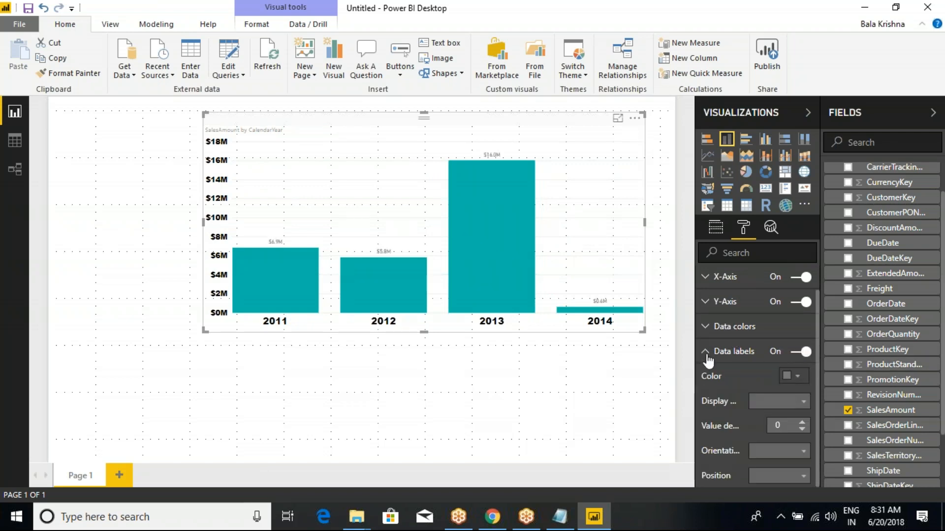
pyautogui.scroll(-5, 763, 388)
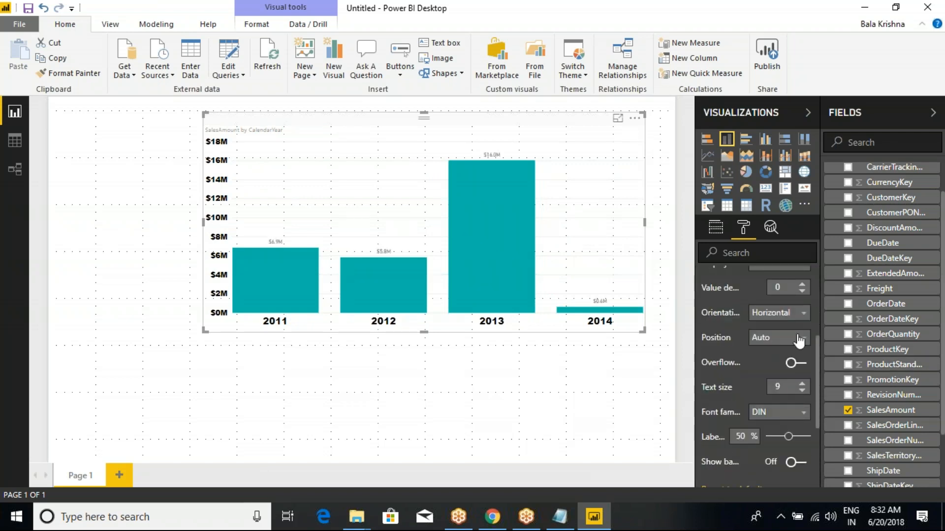
pyautogui.click(799, 339)
pyautogui.click(776, 355)
pyautogui.scroll(3, 762, 338)
pyautogui.click(767, 334)
pyautogui.click(772, 359)
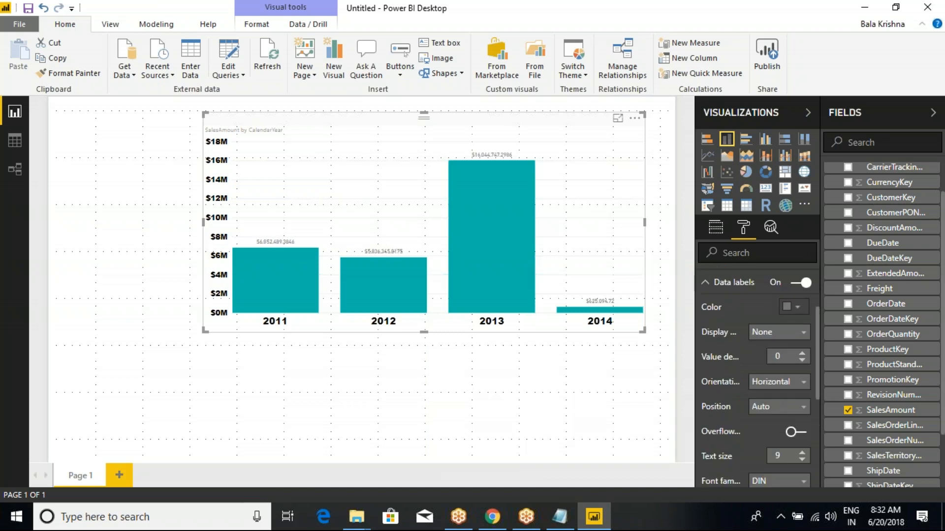
# Format the data labels in black Arial Black at text size 14 and extend the chart's left edge further.
pyautogui.click(792, 307)
pyautogui.click(708, 183)
pyautogui.scroll(-2, 767, 424)
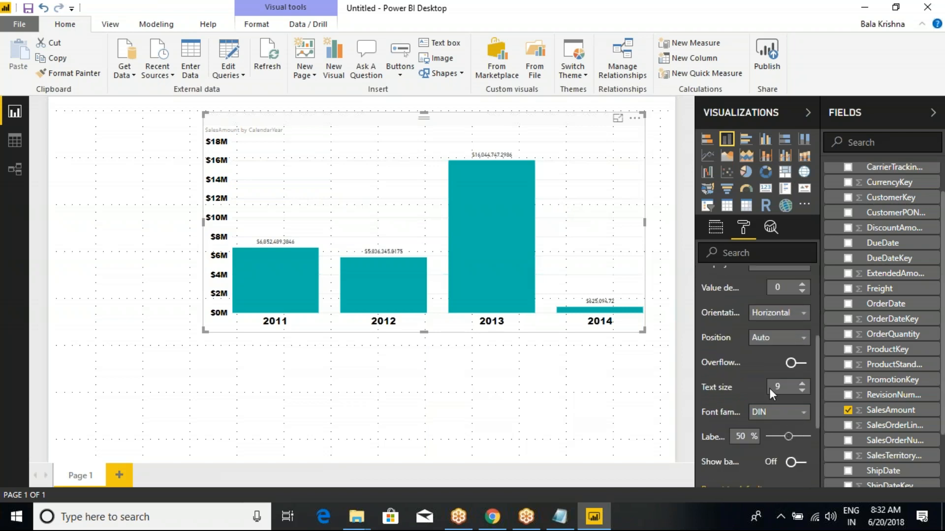
pyautogui.click(802, 384)
pyautogui.click(801, 384)
pyautogui.click(801, 384)
pyautogui.click(802, 384)
pyautogui.click(801, 383)
pyautogui.click(777, 411)
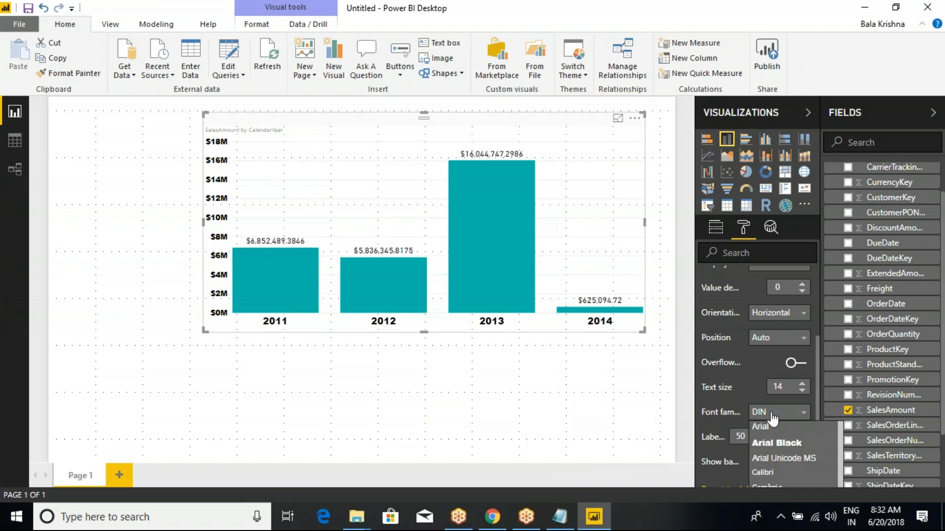
pyautogui.click(780, 439)
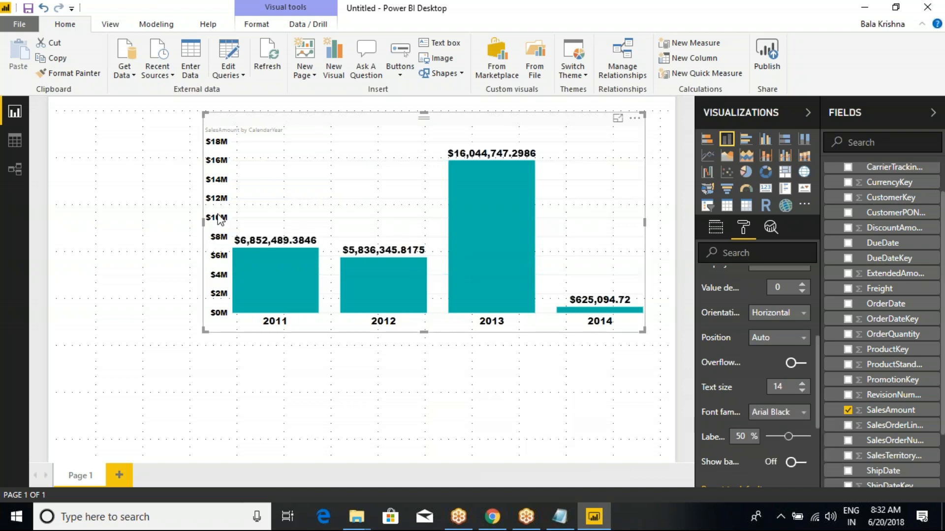
pyautogui.moveTo(204, 222); pyautogui.dragTo(170, 223)
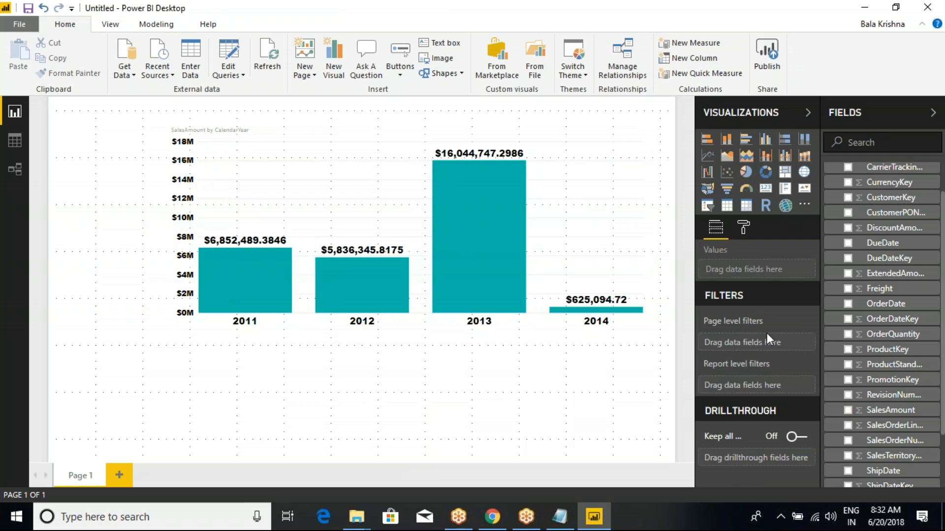
pyautogui.click(545, 177)
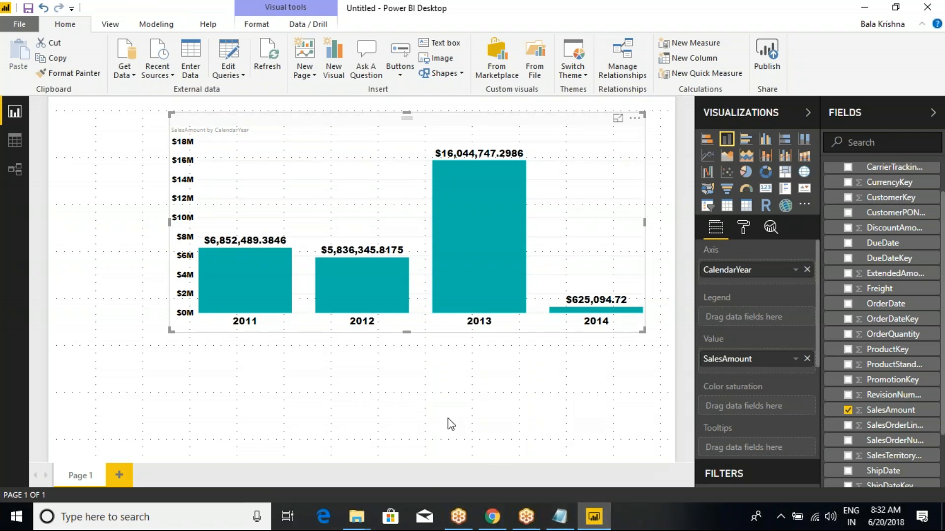
# Draw a temporary red annotation arrow below the 2011 column and clear it from the screen.
pyautogui.moveTo(490, 288)
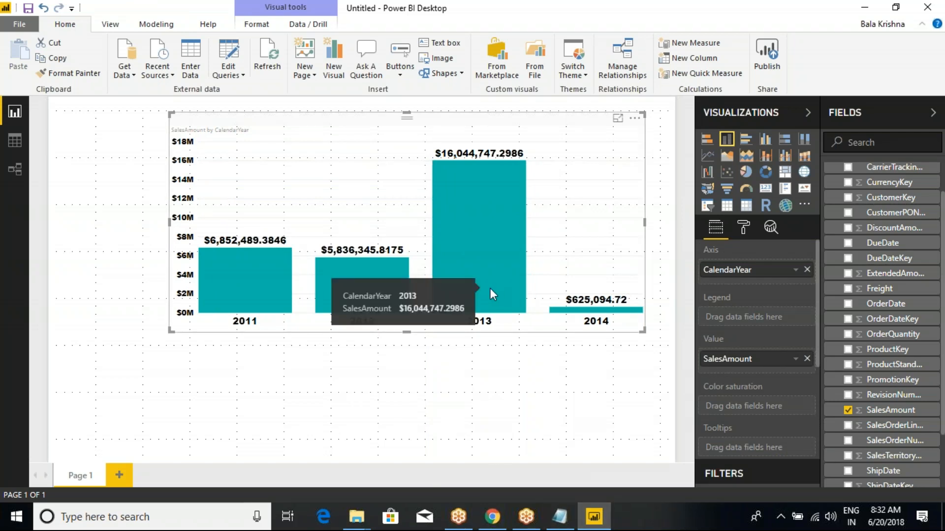
pyautogui.hotkey('ctrl', '2')
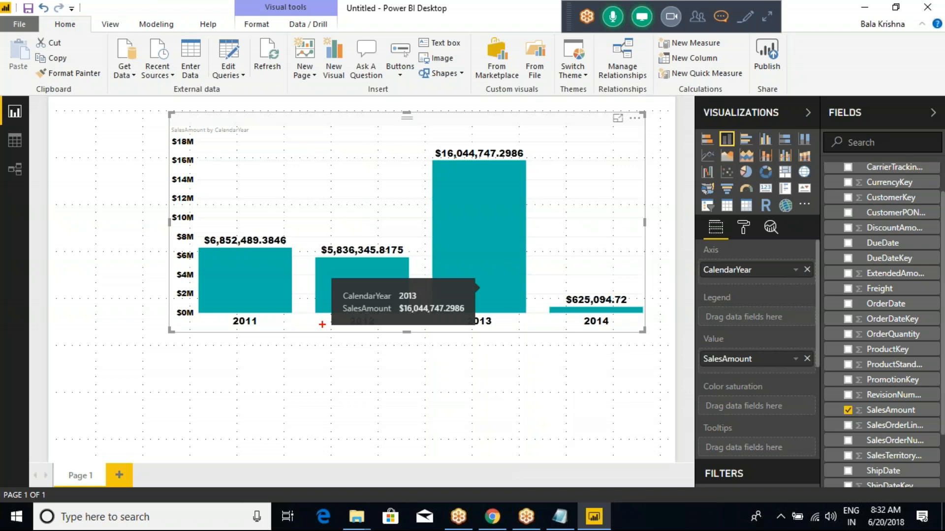
pyautogui.press('Escape')
pyautogui.moveTo(446, 312)
pyautogui.hotkey('ctrl', '2')
pyautogui.moveTo(239, 331)
pyautogui.mouseDown()
pyautogui.moveTo(236, 385)
pyautogui.moveTo(244, 389)
pyautogui.mouseUp()
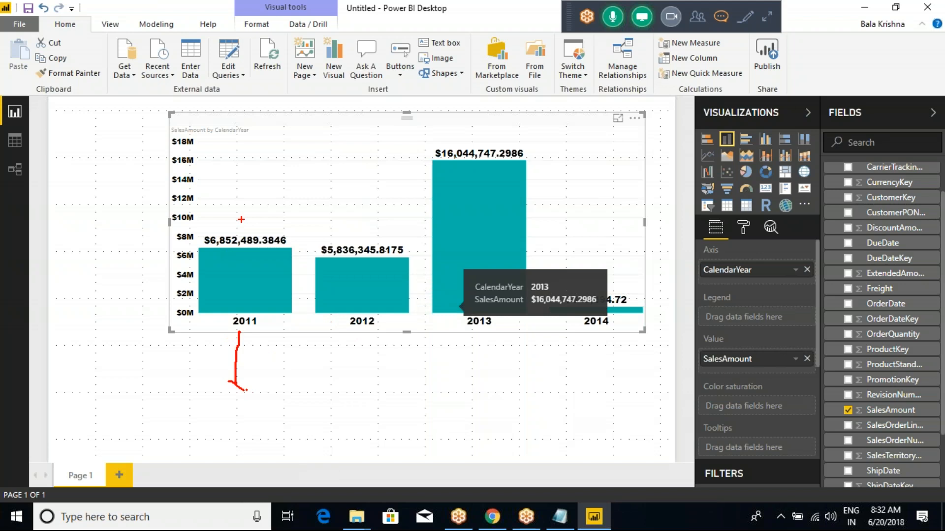
pyautogui.press('Escape')
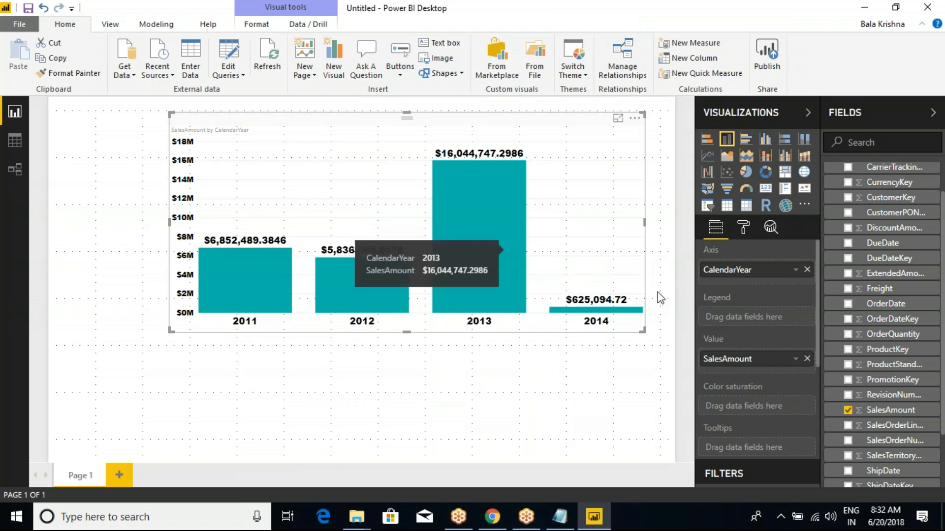
# Collapse the FactInternetSales table in the field list.
pyautogui.scroll(2, 849, 223)
pyautogui.click(830, 187)
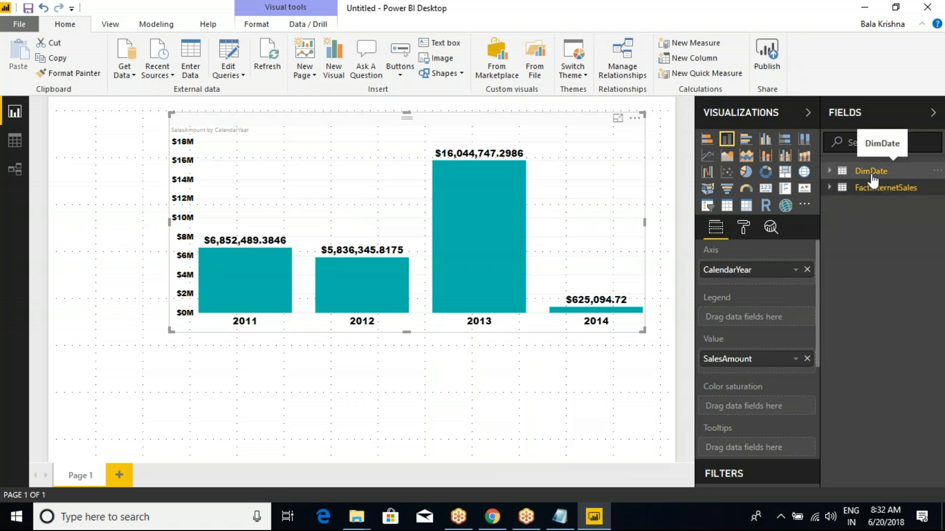
# Show the FactInternetSales table's rows in the data view and examine its ProductKey and OrderDateKey columns.
pyautogui.click(829, 187)
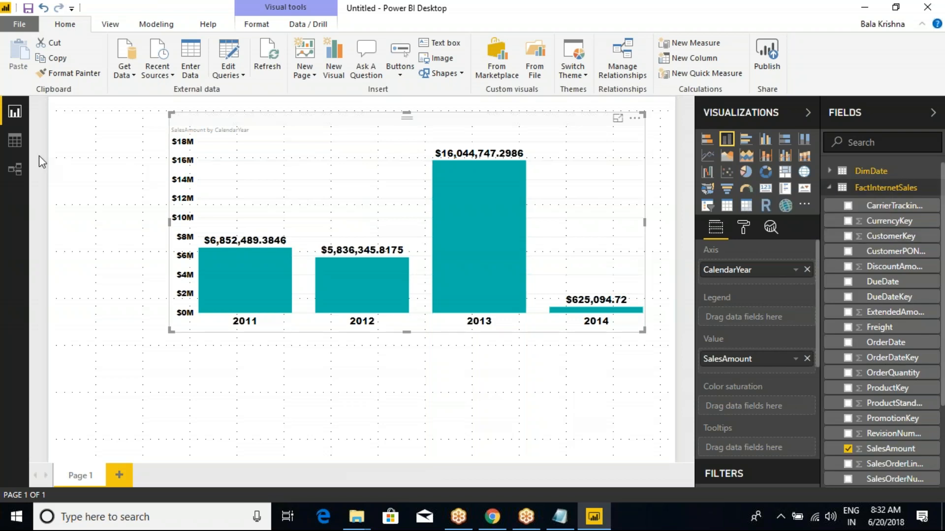
pyautogui.click(14, 141)
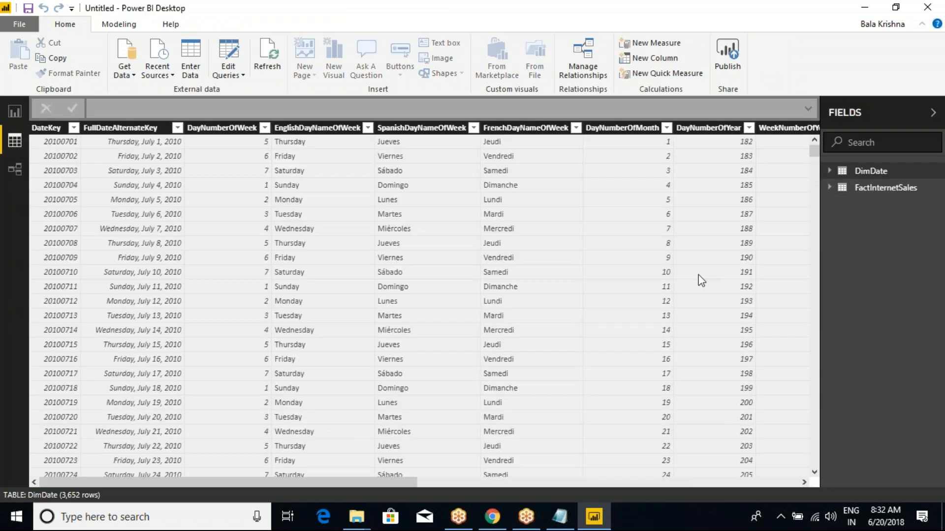
pyautogui.click(865, 188)
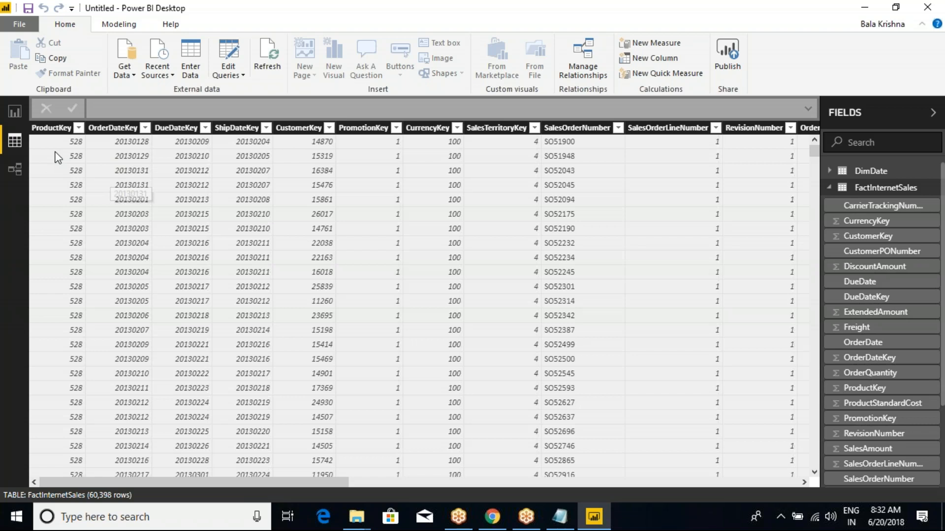
pyautogui.click(63, 141)
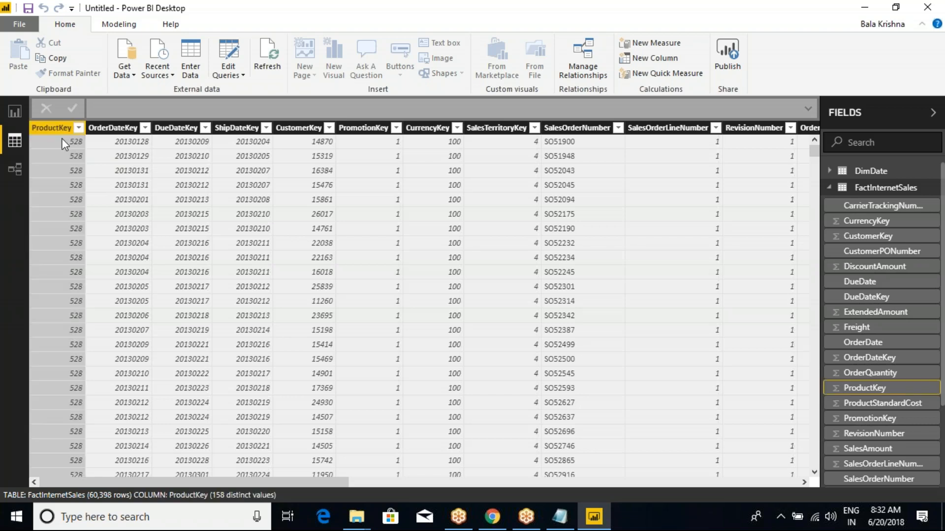
pyautogui.click(117, 143)
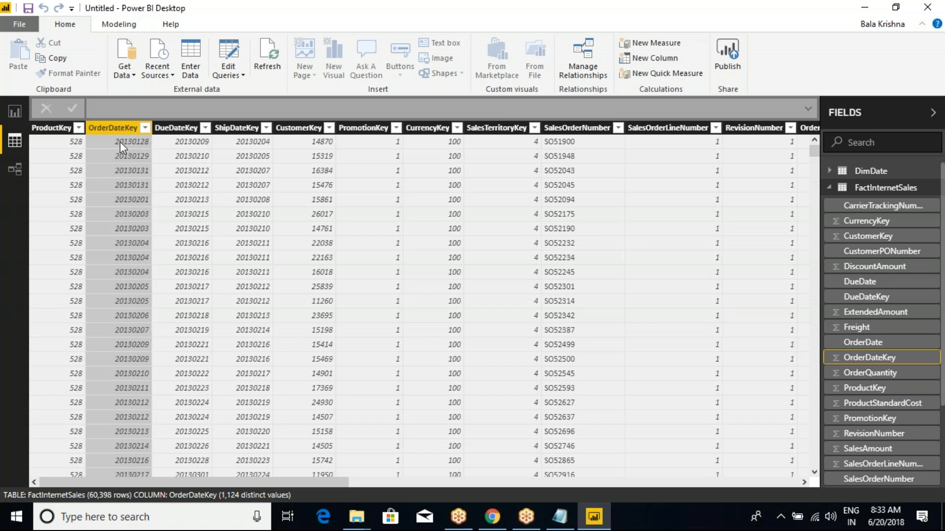
# Draw temporary red marks on the date key, CustomerKey, PromotionKey and CurrencyKey columns and clear them from the screen.
pyautogui.moveTo(110, 83)
pyautogui.mouseDown()
pyautogui.moveTo(102, 123)
pyautogui.moveTo(117, 120)
pyautogui.mouseUp()
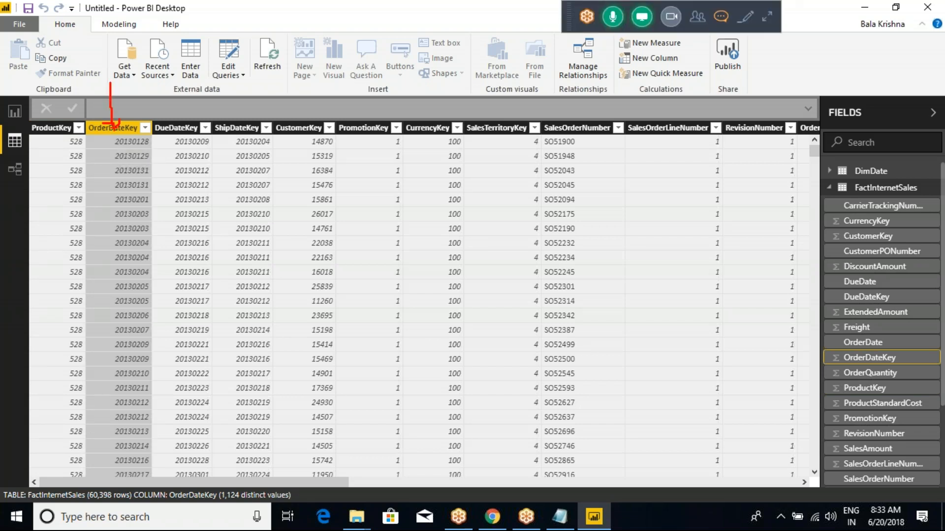
pyautogui.moveTo(174, 96); pyautogui.dragTo(169, 125)
pyautogui.moveTo(304, 140)
pyautogui.mouseDown()
pyautogui.moveTo(320, 131)
pyautogui.moveTo(404, 154)
pyautogui.mouseUp()
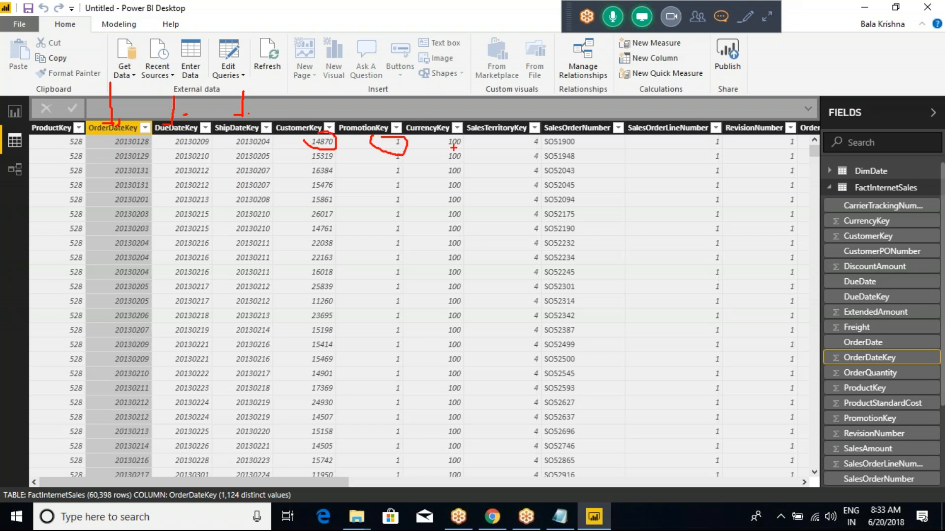
pyautogui.moveTo(431, 146)
pyautogui.mouseDown()
pyautogui.moveTo(463, 145)
pyautogui.moveTo(427, 132)
pyautogui.mouseUp()
pyautogui.press('Escape')
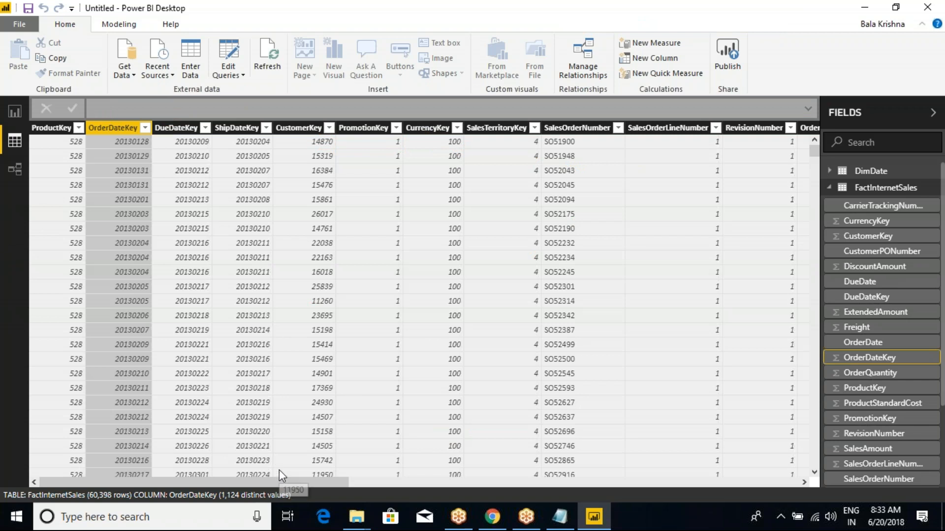
# Sketch temporary red notes above OrderDateKey and across the PromotionKey to SalesTerritoryKey headers, and erase them.
pyautogui.hotkey('ctrl', '2')
pyautogui.moveTo(363, 105); pyautogui.dragTo(358, 120)
pyautogui.moveTo(347, 105); pyautogui.dragTo(429, 109)
pyautogui.moveTo(371, 86)
pyautogui.mouseDown()
pyautogui.moveTo(356, 97)
pyautogui.moveTo(505, 137)
pyautogui.mouseUp()
pyautogui.moveTo(142, 87); pyautogui.dragTo(129, 111)
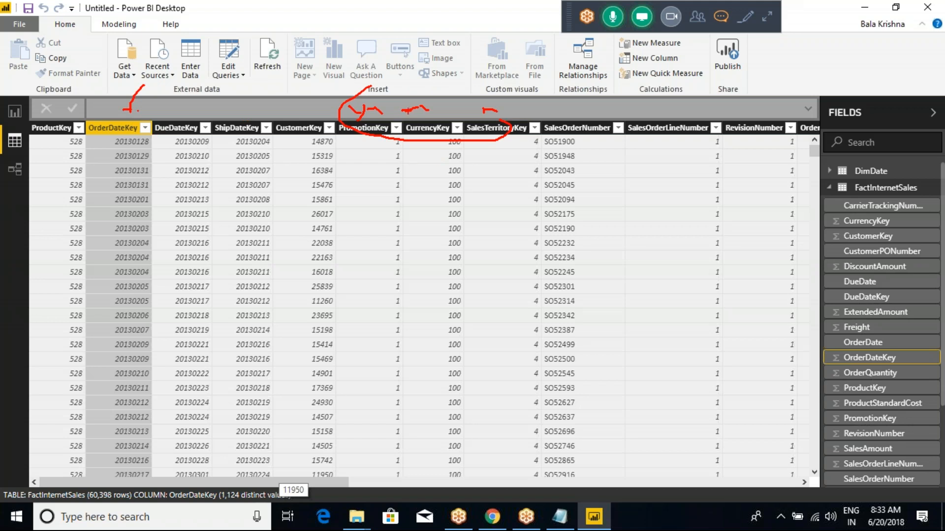
pyautogui.press('Escape')
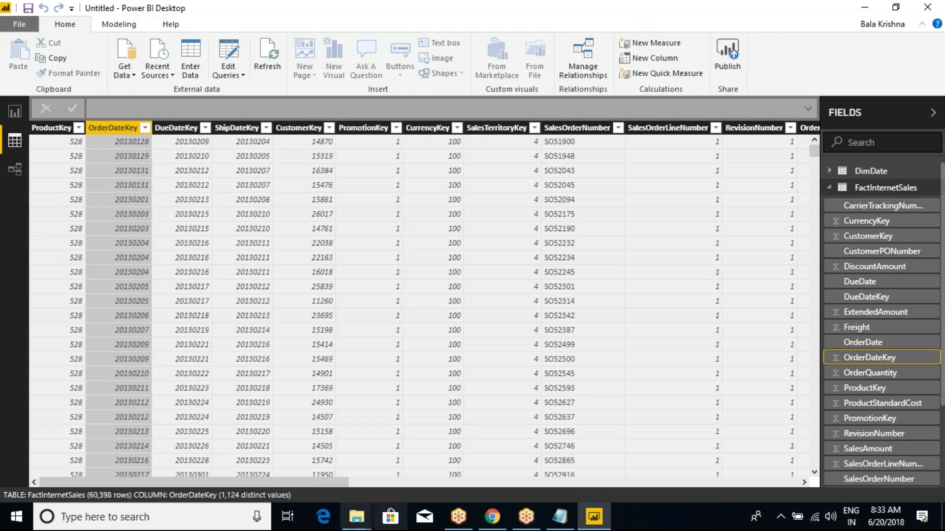
# Examine the OrderDate column at the far end of FactInternetSales and return to the table's first columns.
pyautogui.moveTo(268, 485); pyautogui.dragTo(737, 493)
pyautogui.click(580, 132)
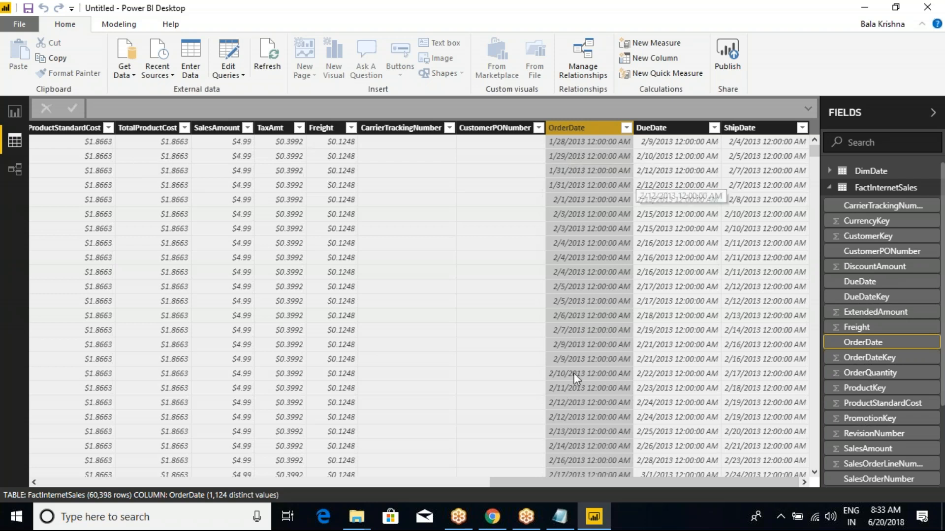
pyautogui.moveTo(633, 480); pyautogui.dragTo(124, 483)
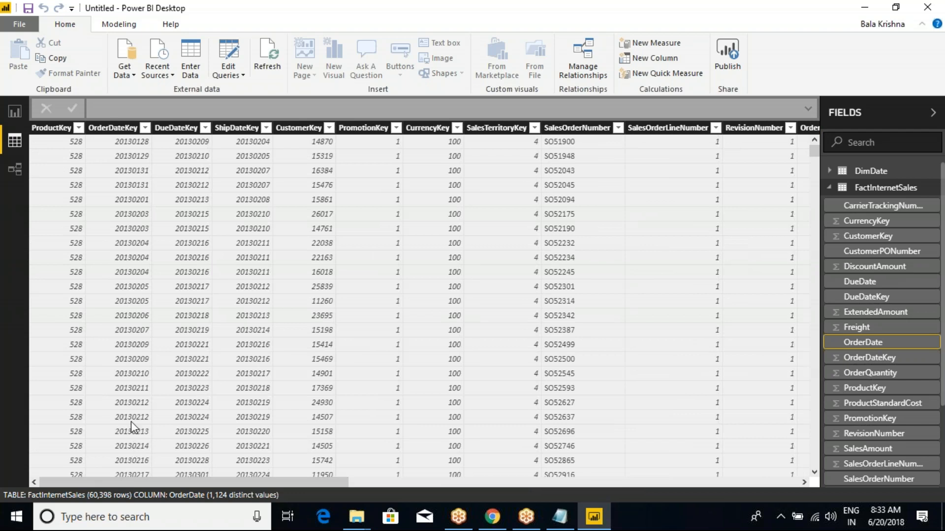
# Return to the report and delete the DimDate table from the model, leaving FactInternetSales collapsed in the field list.
pyautogui.click(14, 111)
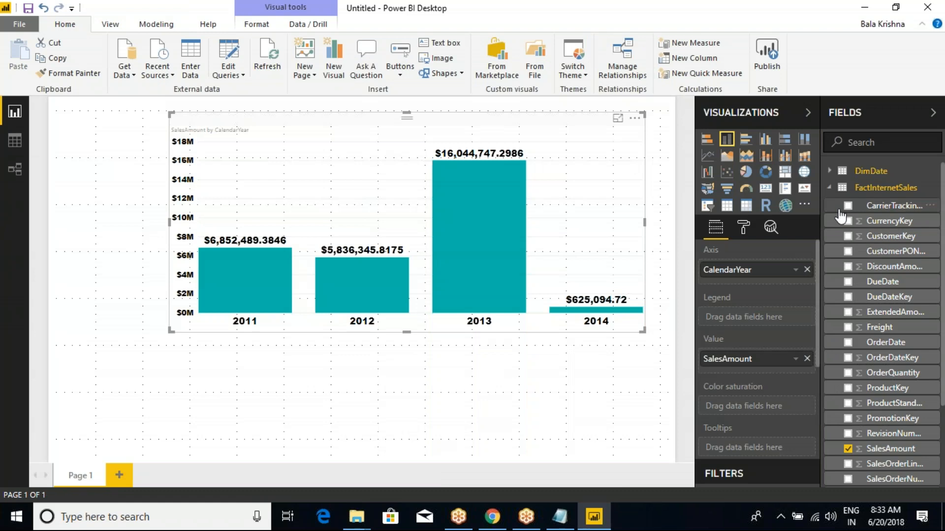
pyautogui.click(830, 188)
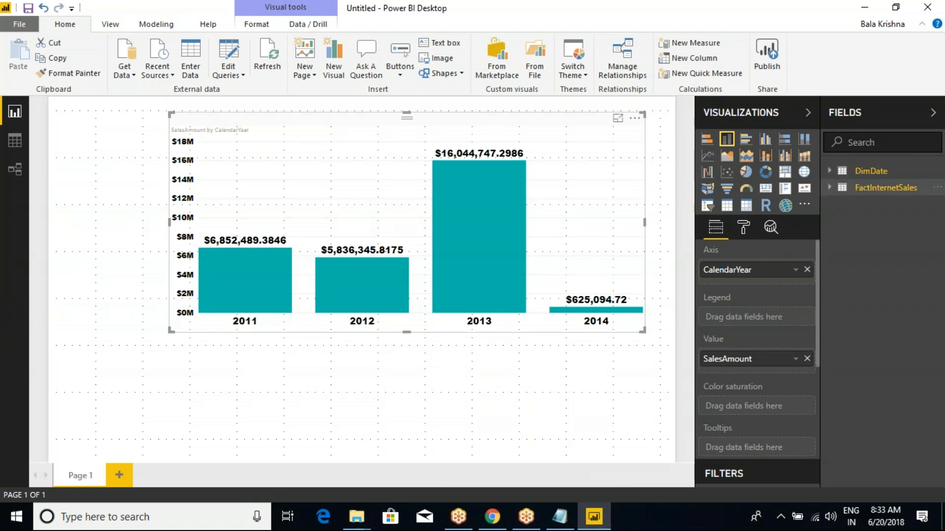
pyautogui.click(934, 173)
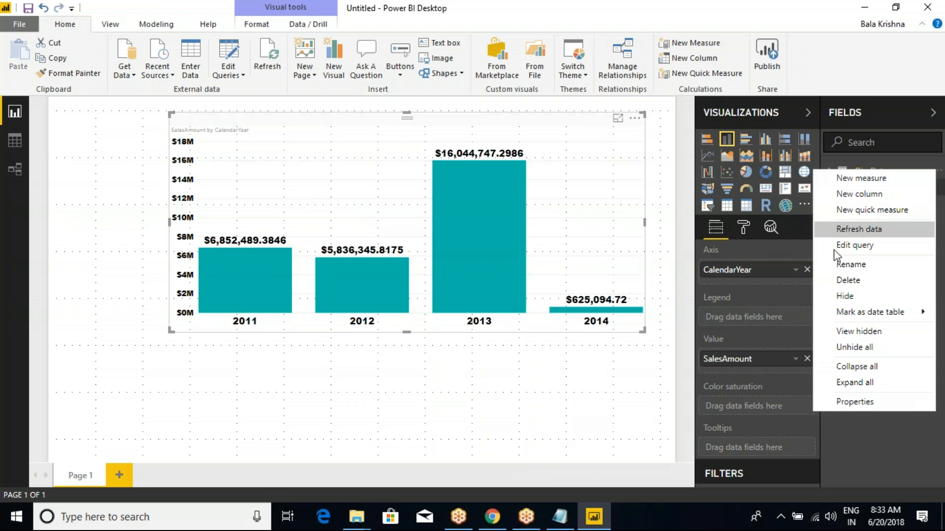
pyautogui.click(843, 277)
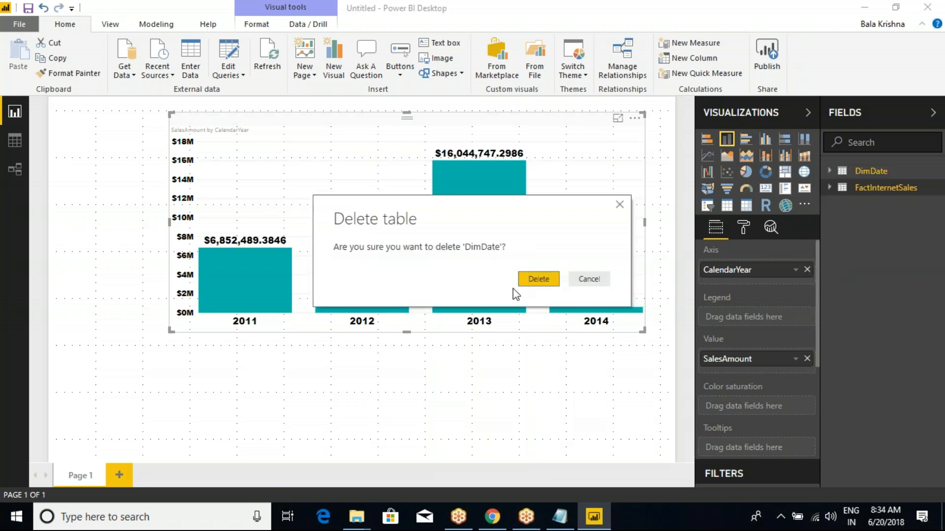
pyautogui.click(534, 279)
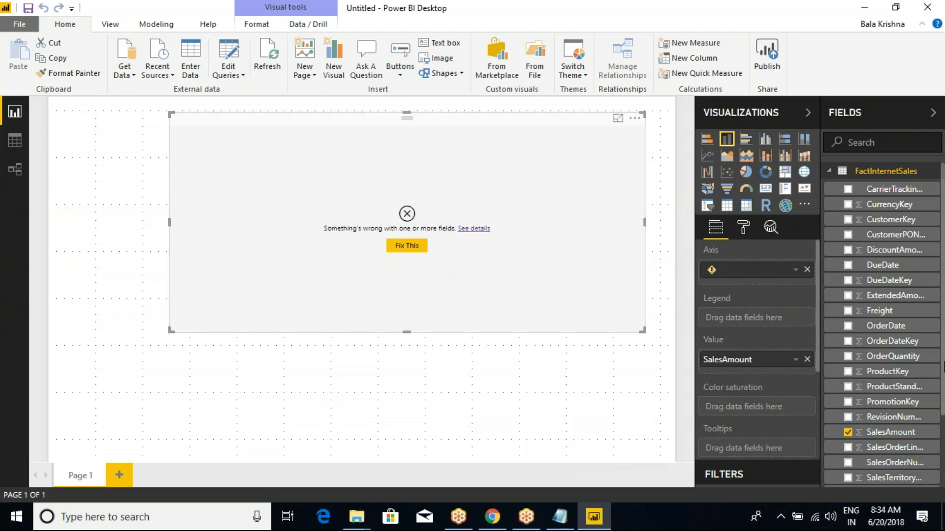
pyautogui.click(828, 172)
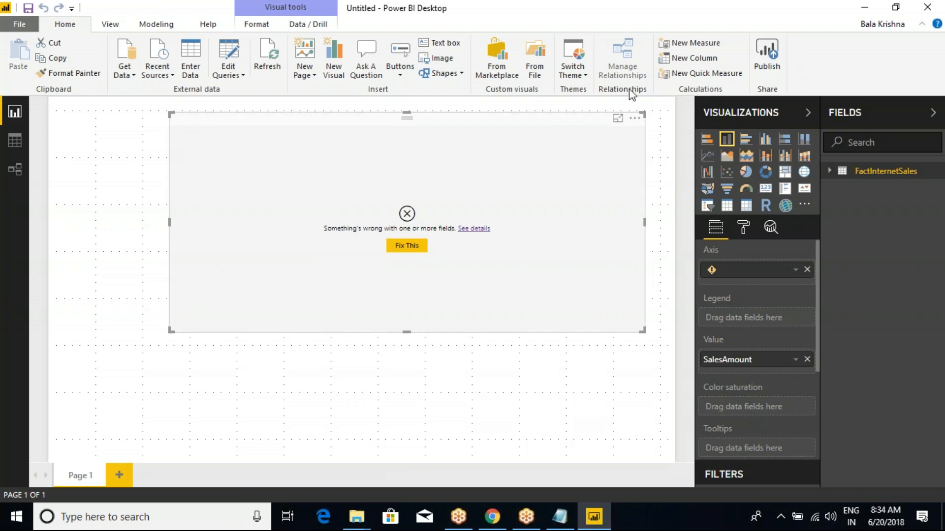
# Draw a temporary red rectangle with a note beneath FactInternetSales in the field list and clear it.
pyautogui.click(609, 15)
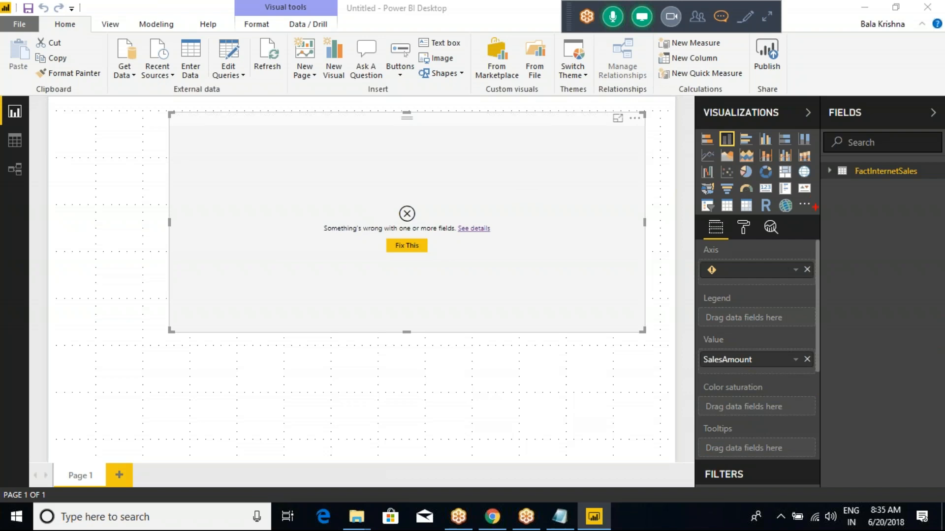
pyautogui.moveTo(826, 183); pyautogui.dragTo(938, 222)
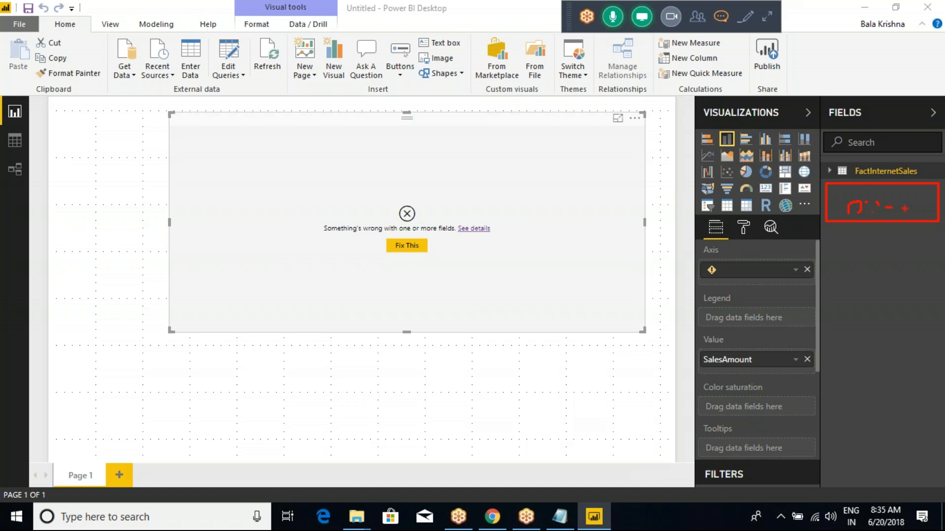
pyautogui.press('Escape')
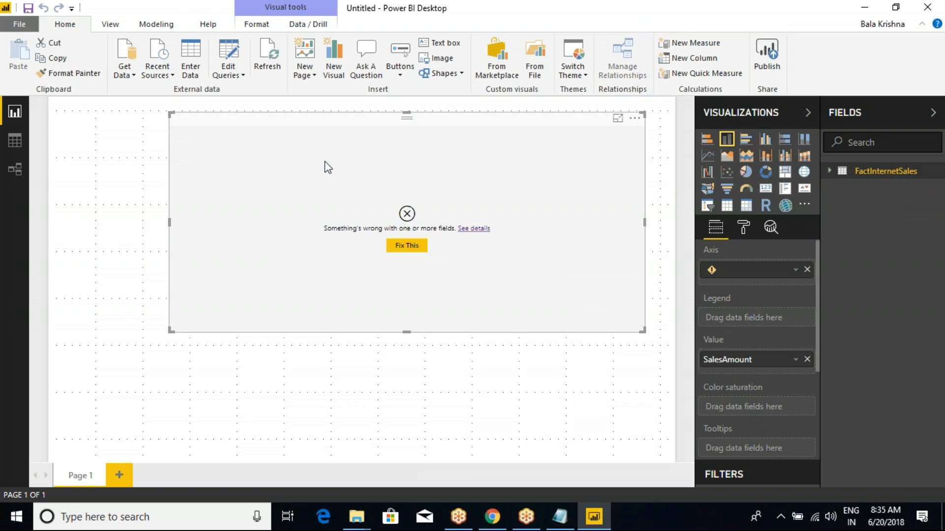
# Open the Power Query Editor, look through the available new source types, and close the editor.
pyautogui.click(238, 78)
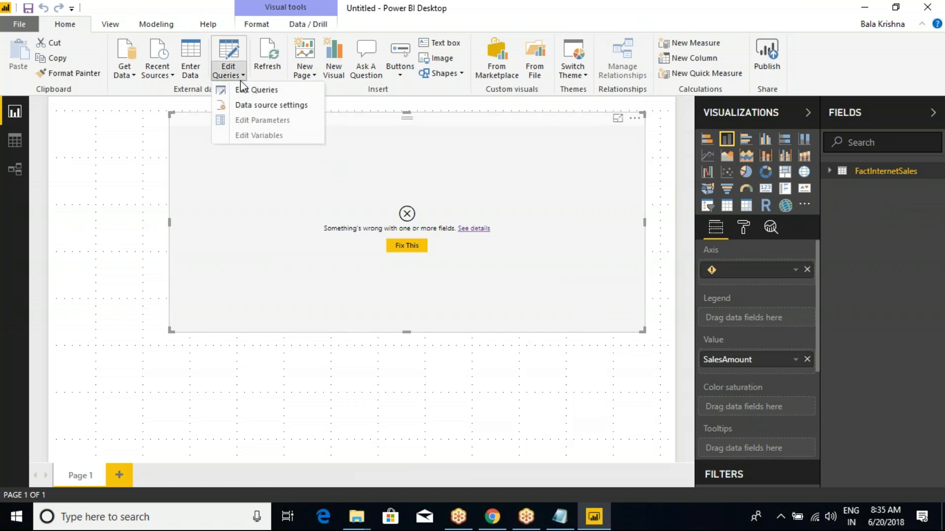
pyautogui.click(241, 89)
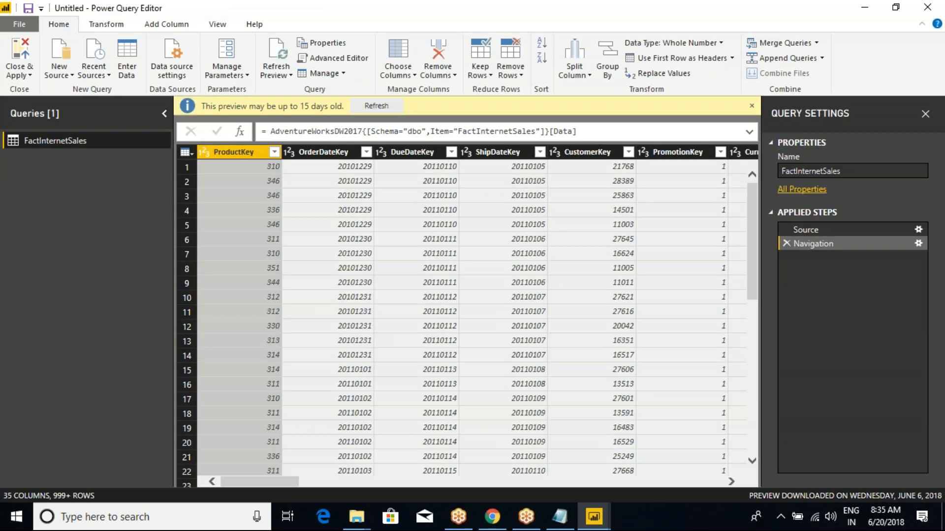
pyautogui.click(71, 75)
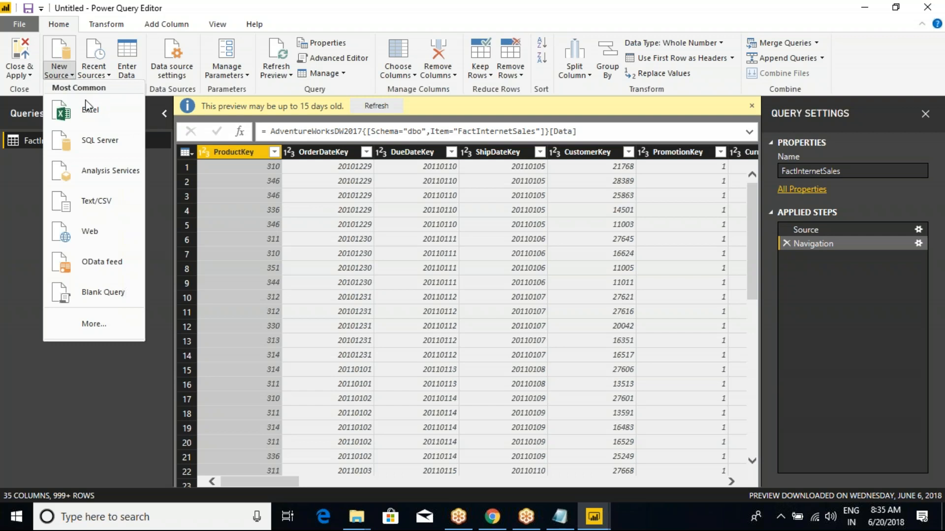
pyautogui.click(352, 19)
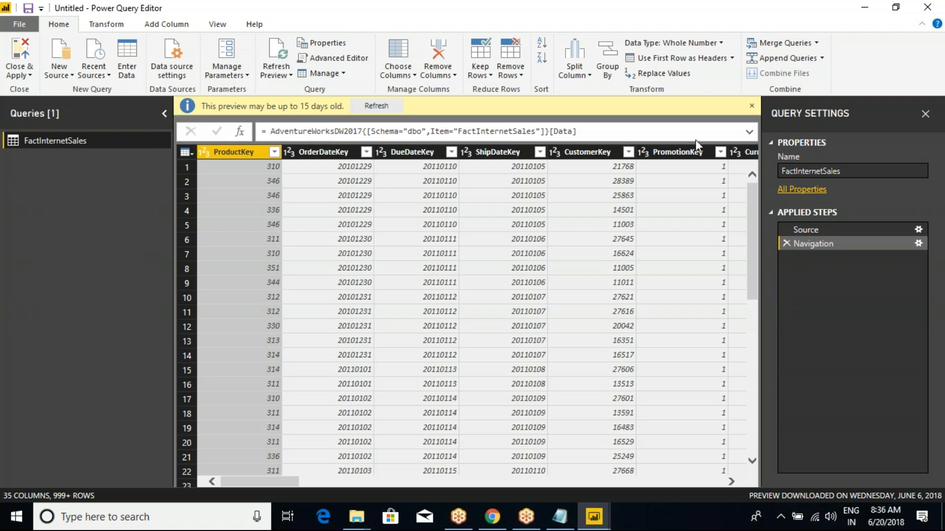
pyautogui.click(927, 8)
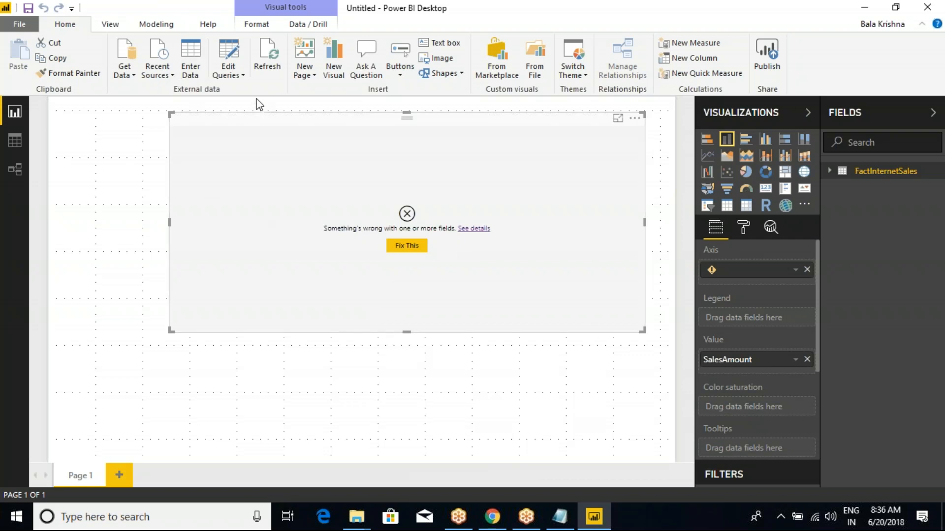
# Start a new calculated table and name it DImTIme in its formula.
pyautogui.click(154, 26)
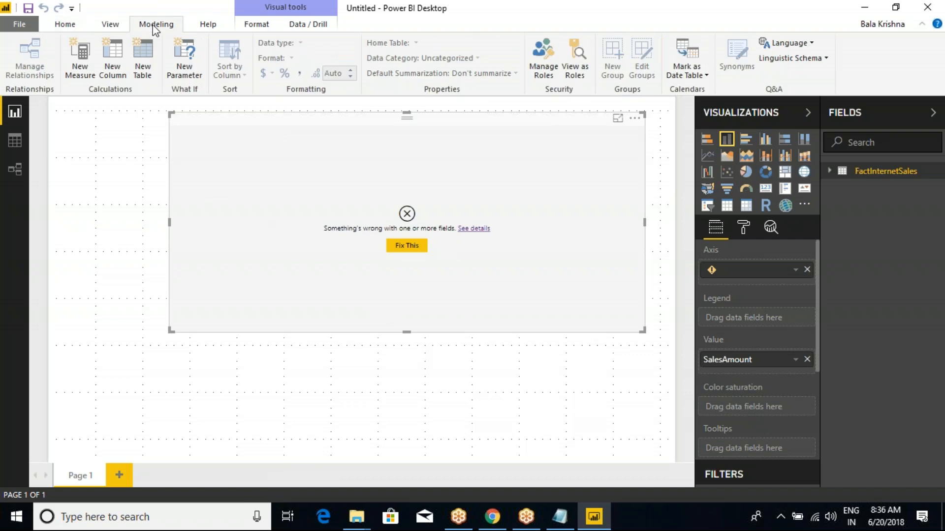
pyautogui.click(144, 77)
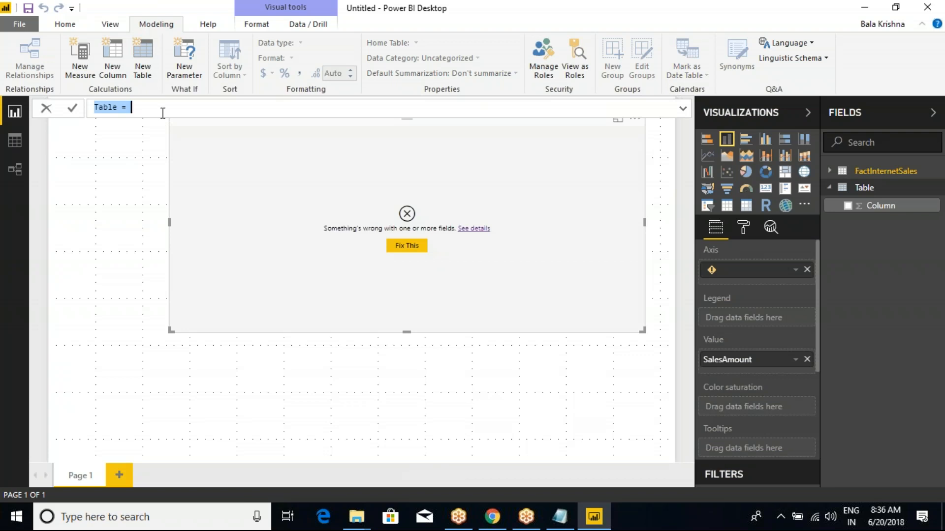
pyautogui.write('dIMtIM')
pyautogui.press('BackSpace')
pyautogui.press('BackSpace')
pyautogui.press('BackSpace')
pyautogui.press('BackSpace')
pyautogui.press('BackSpace')
pyautogui.press('BackSpace')
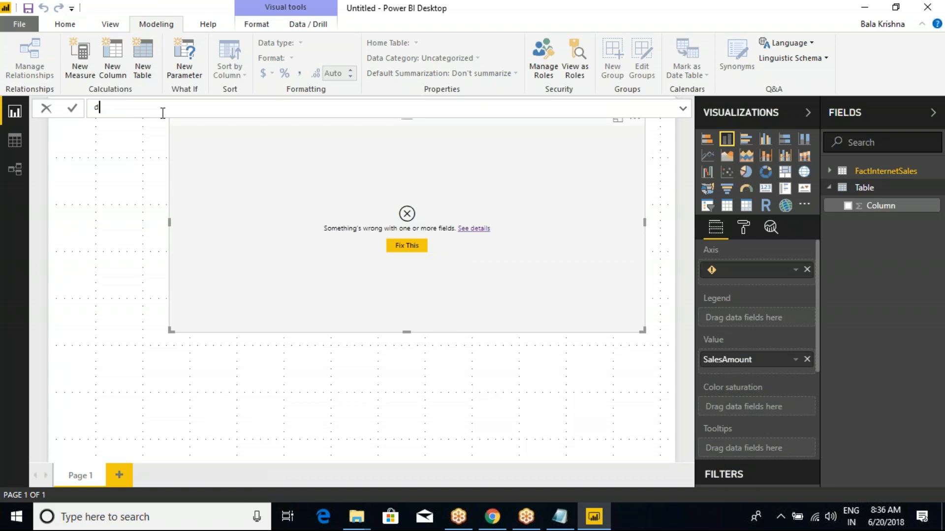
pyautogui.write('DImTIme =')
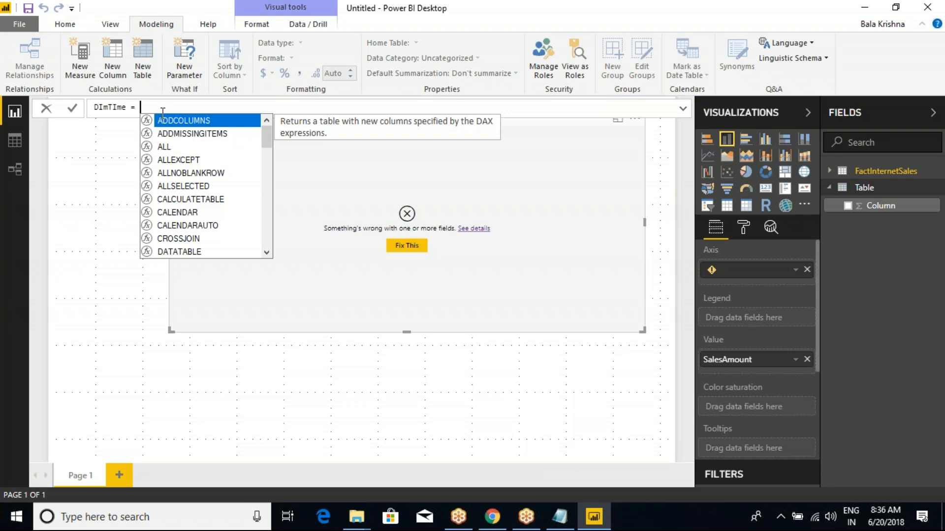
# Enter CALENDARAUTO as the function in the DImTIme formula, and temporarily mark FactInternetSales with a red rectangle.
pyautogui.write(' cale')
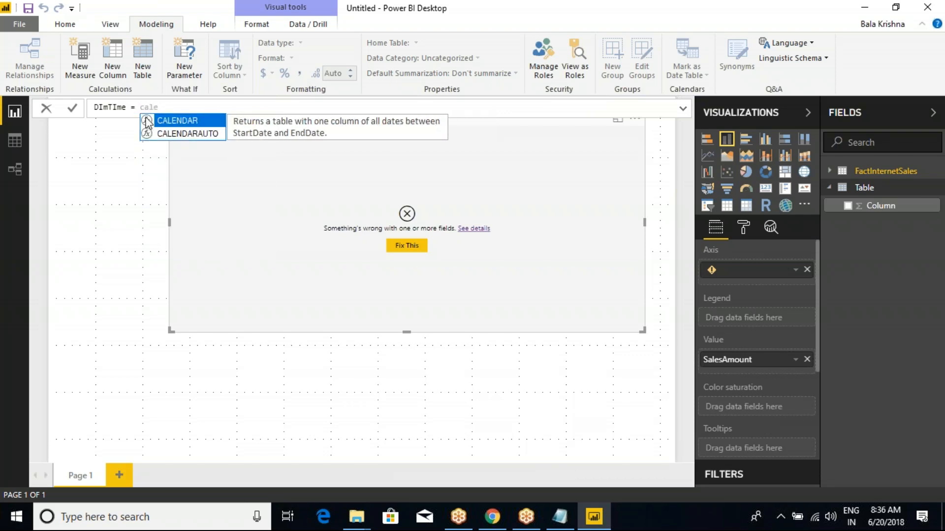
pyautogui.press('Down')
pyautogui.press('Tab')
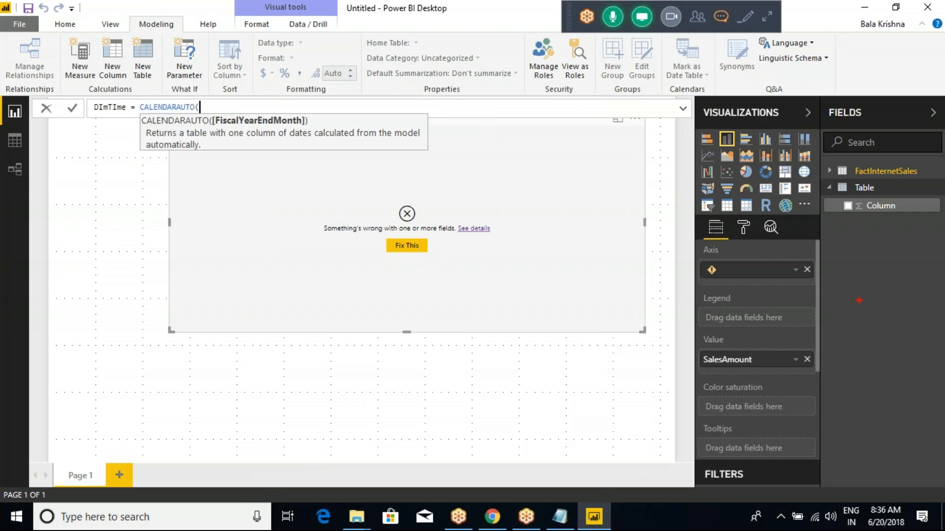
pyautogui.moveTo(812, 149)
pyautogui.mouseDown()
pyautogui.moveTo(838, 181)
pyautogui.moveTo(925, 186)
pyautogui.mouseUp()
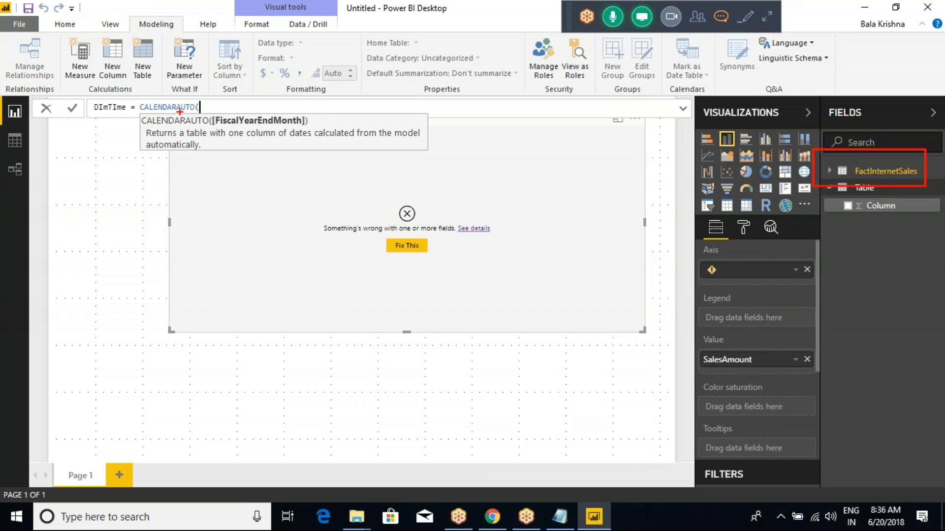
pyautogui.press('Escape')
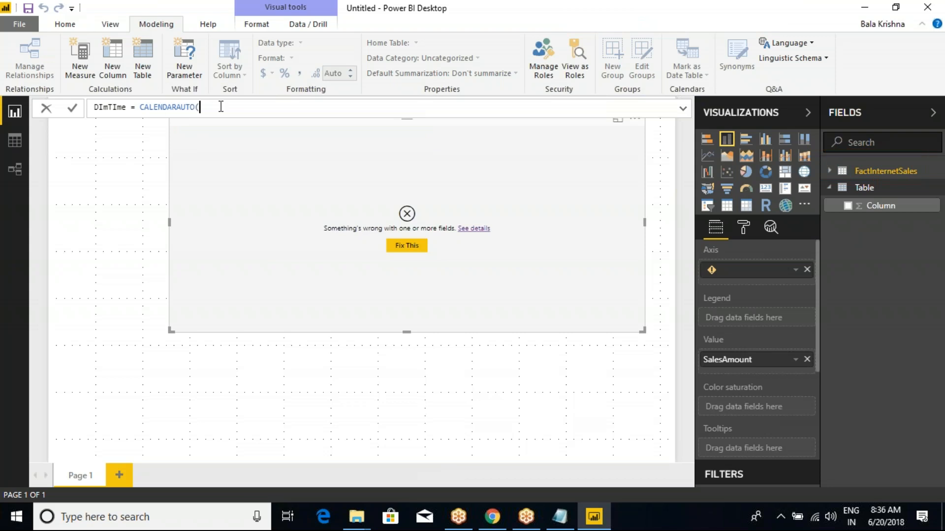
# Complete the formula as DImTIme = CALENDARAUTO(12) and create the calculated table.
pyautogui.press('BackSpace')
pyautogui.write('(')
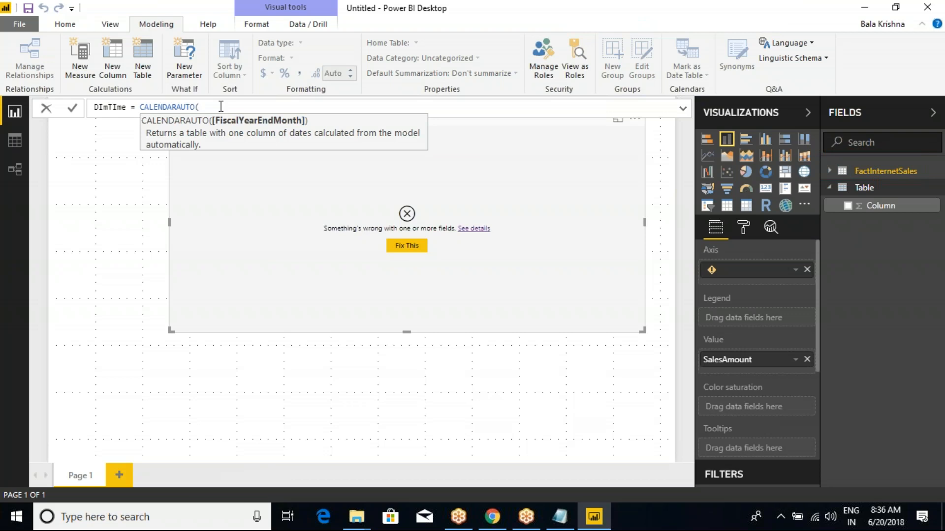
pyautogui.hotkey('ctrl', '2')
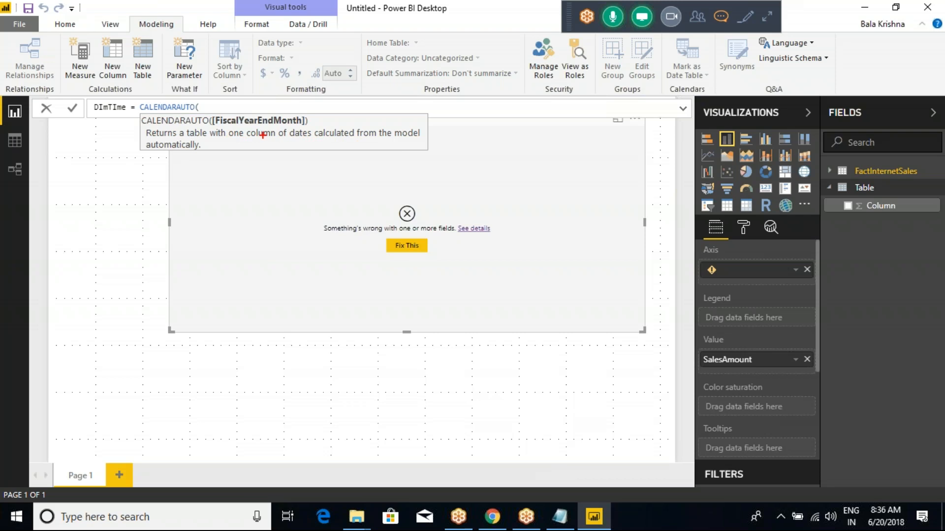
pyautogui.press('Escape')
pyautogui.click(228, 109)
pyautogui.write('12')
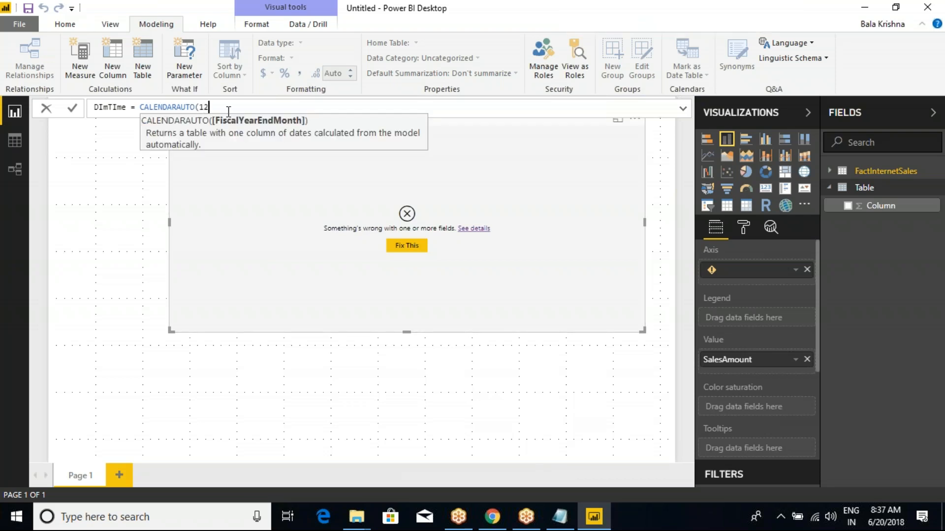
pyautogui.write(')')
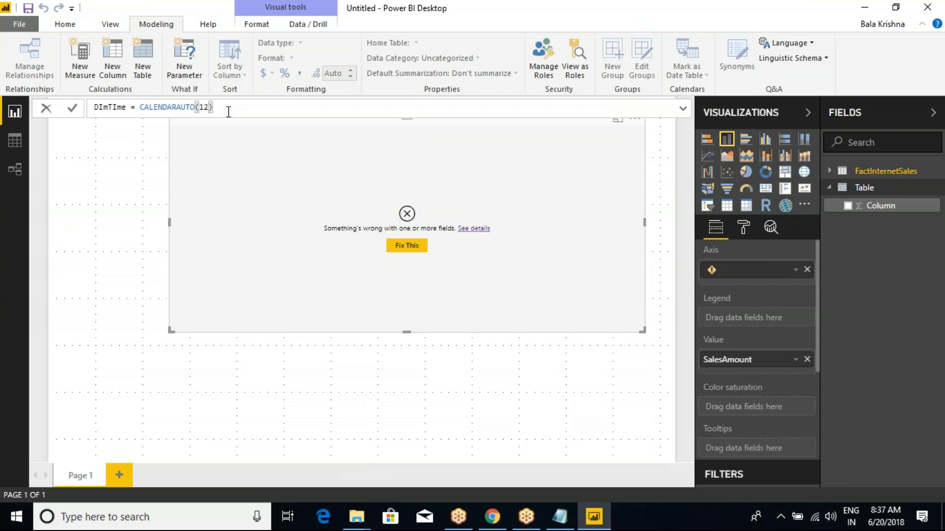
pyautogui.press('Return')
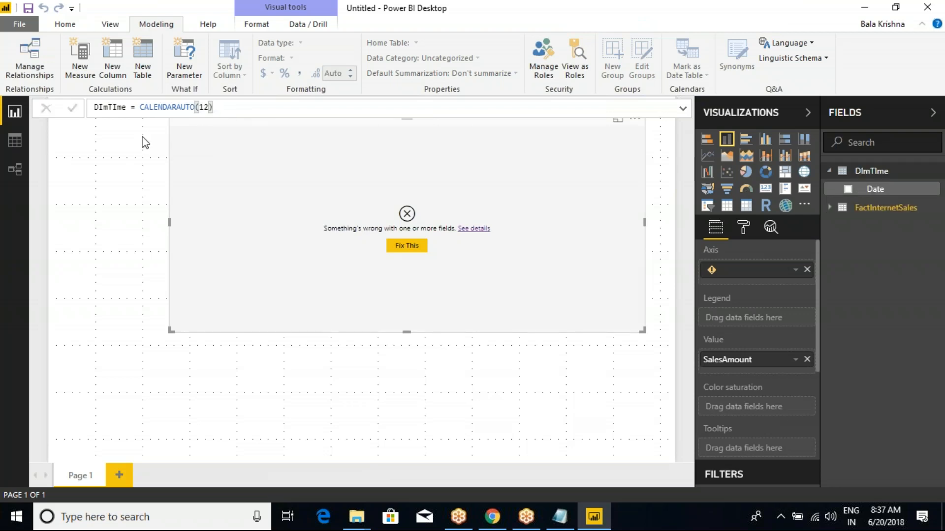
# Show the rows of DImTIme in Data view, with both tables collapsed in the field list.
pyautogui.click(17, 148)
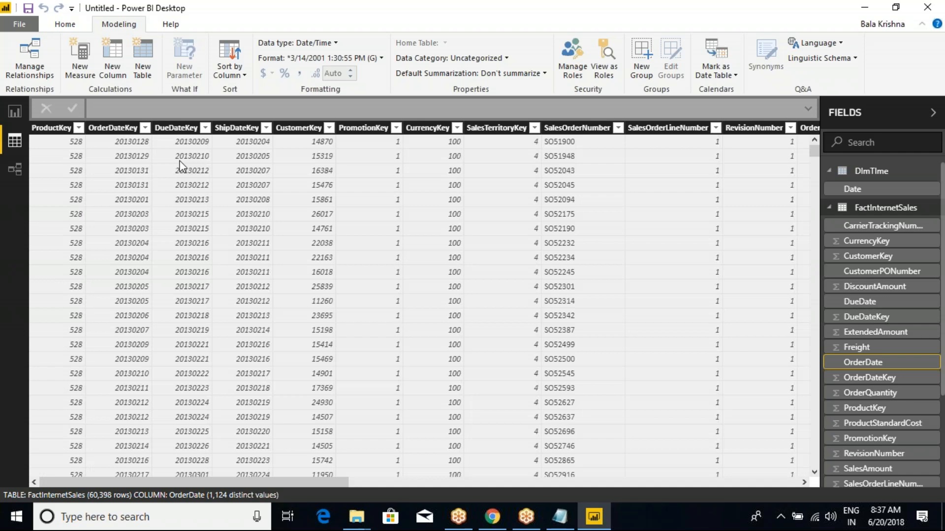
pyautogui.click(829, 207)
pyautogui.click(829, 171)
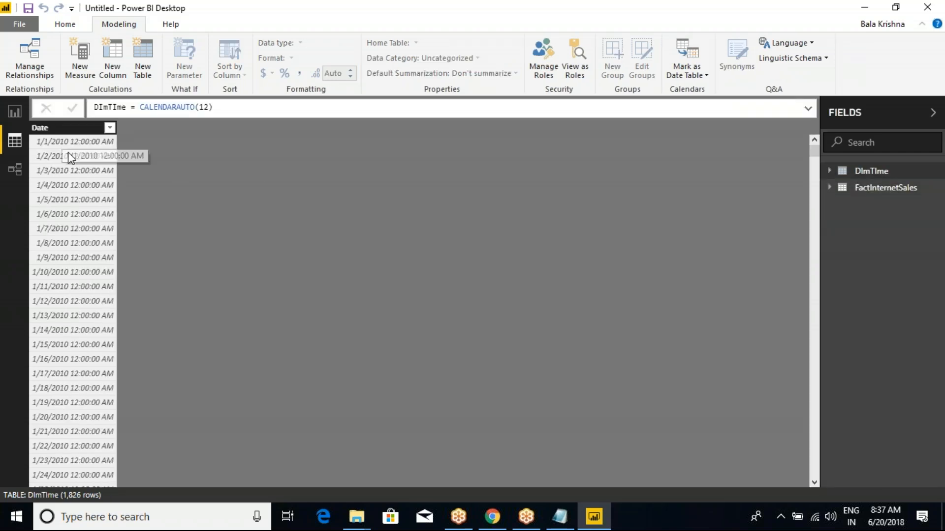
# Try to add a measure to DImTIme with the formula CalendarYear = YEAR(date).
pyautogui.click(67, 129)
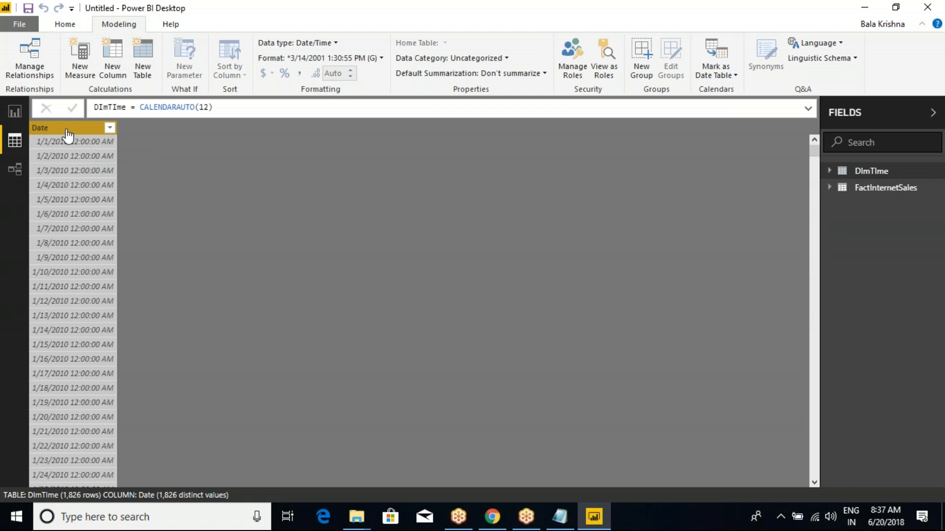
pyautogui.rightClick(67, 130)
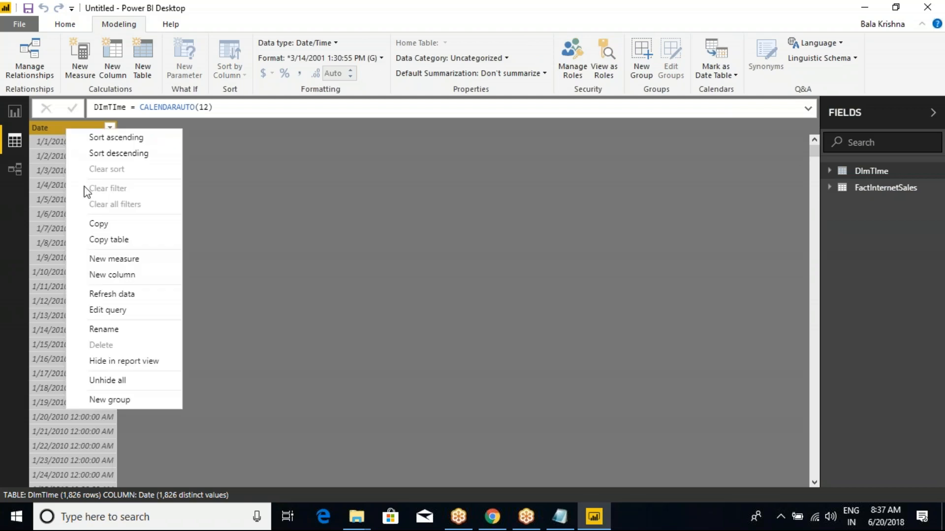
pyautogui.click(217, 195)
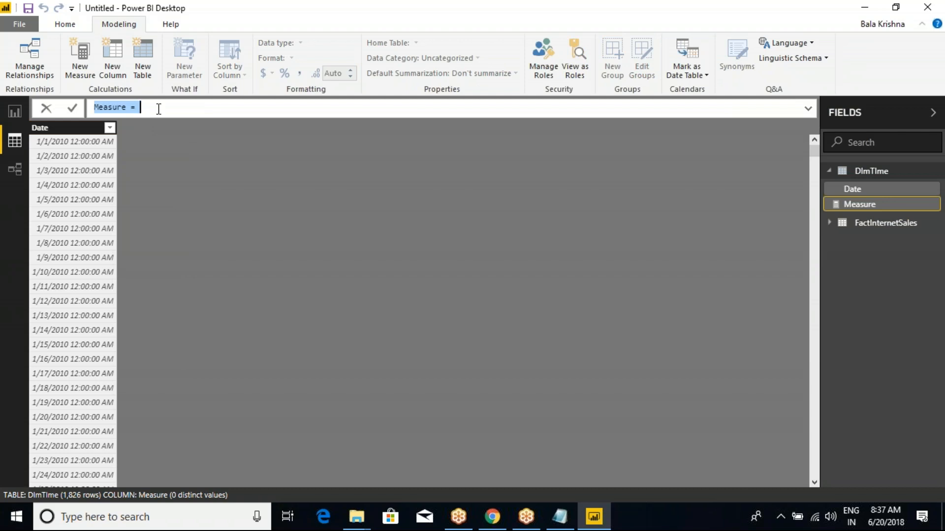
pyautogui.write('Cale')
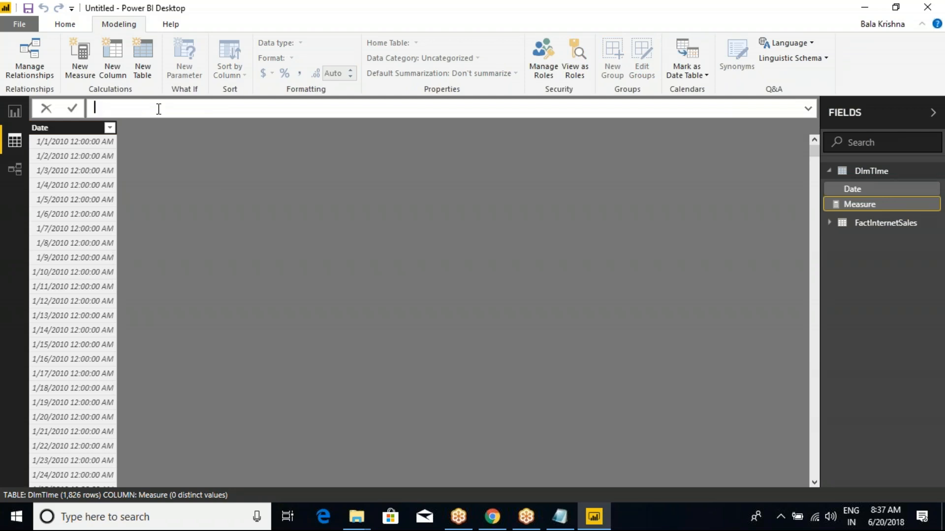
pyautogui.write('ndarYear = year')
pyautogui.press('Tab')
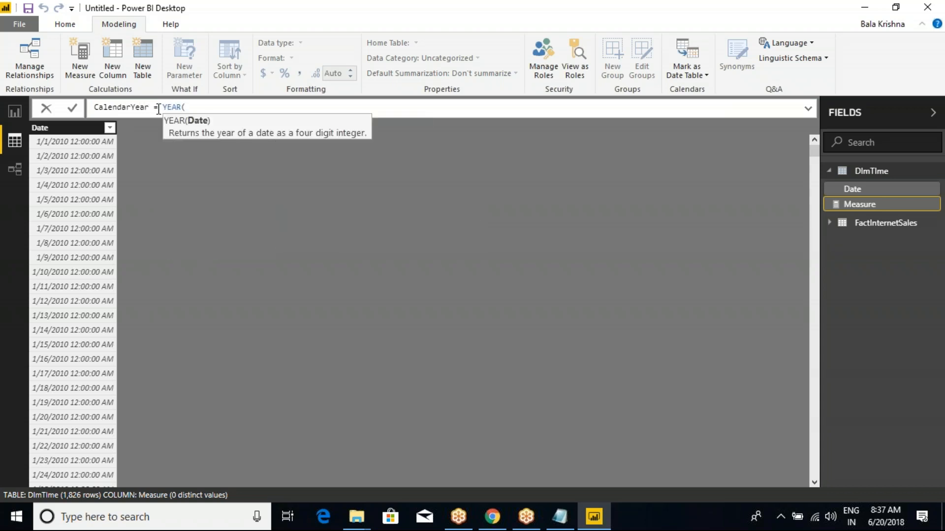
pyautogui.write('date')
pyautogui.press('Tab')
pyautogui.press('BackSpace')
pyautogui.press('BackSpace')
pyautogui.press('BackSpace')
pyautogui.press('BackSpace')
pyautogui.press('BackSpace')
pyautogui.write('date')
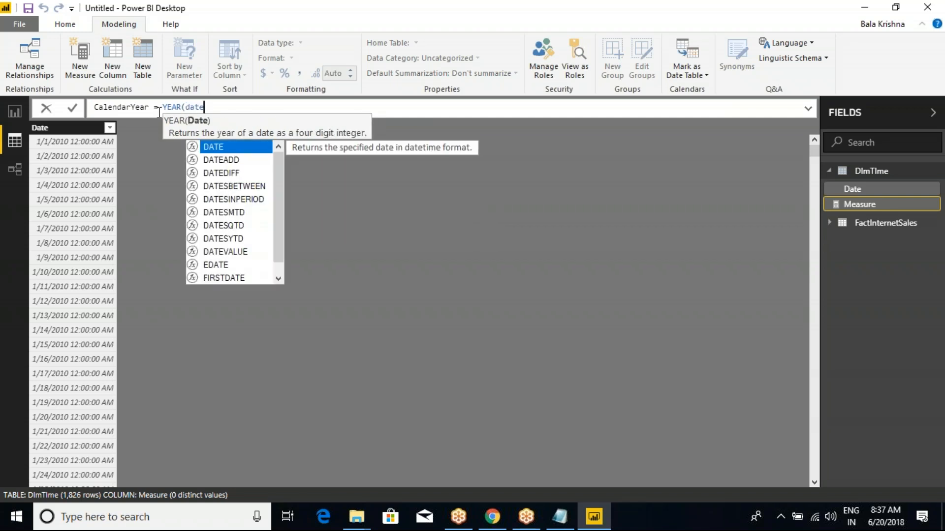
pyautogui.write(')')
pyautogui.press('Return')
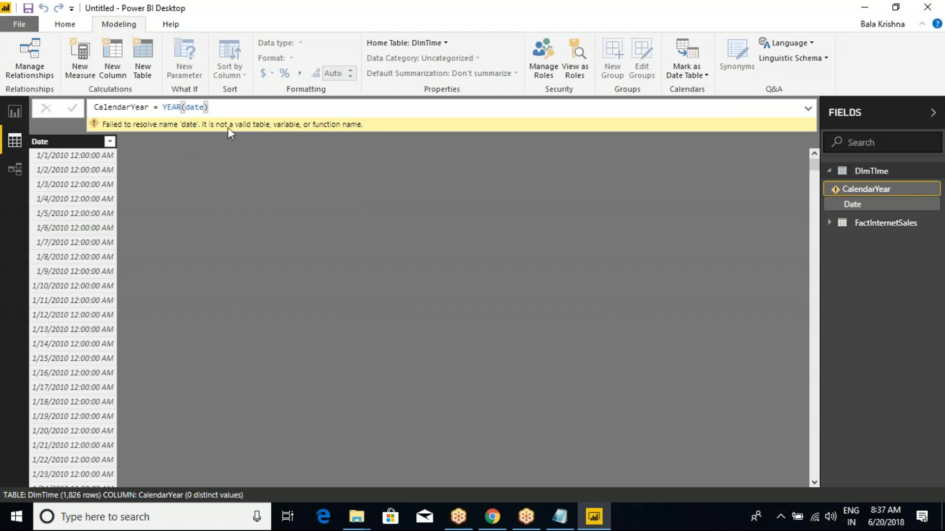
# Try re-entering the argument of YEAR in the CalendarYear measure, using dimt and then date.
pyautogui.click(206, 107)
pyautogui.press('BackSpace')
pyautogui.press('BackSpace')
pyautogui.press('BackSpace')
pyautogui.press('BackSpace')
pyautogui.write('dimt')
pyautogui.press('BackSpace')
pyautogui.press('BackSpace')
pyautogui.press('BackSpace')
pyautogui.press('BackSpace')
pyautogui.write('date')
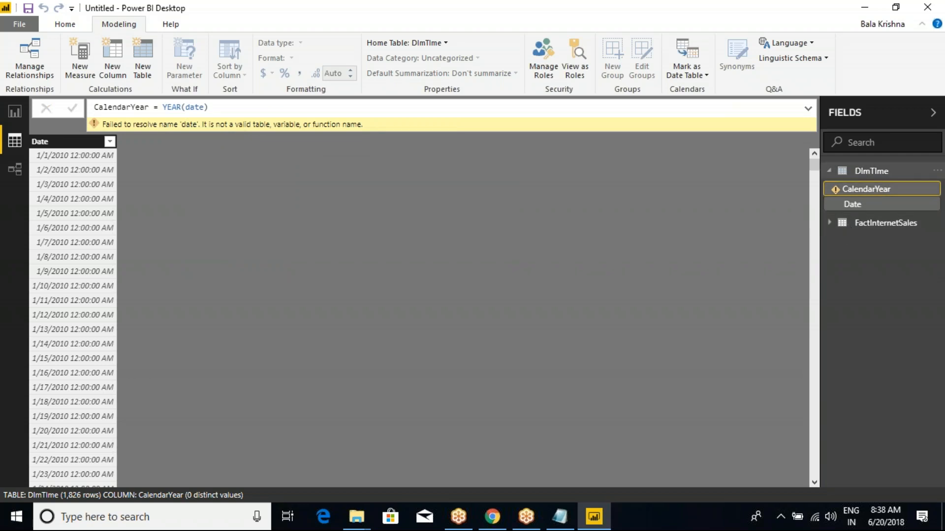
# Delete the faulty CalendarYear measure from DImTIme.
pyautogui.click(871, 170)
pyautogui.click(837, 172)
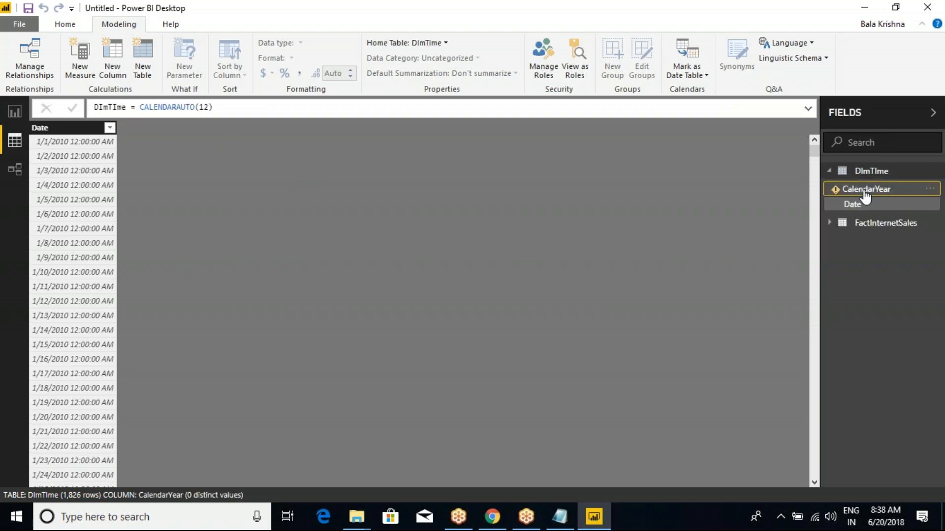
pyautogui.click(864, 192)
pyautogui.rightClick(864, 192)
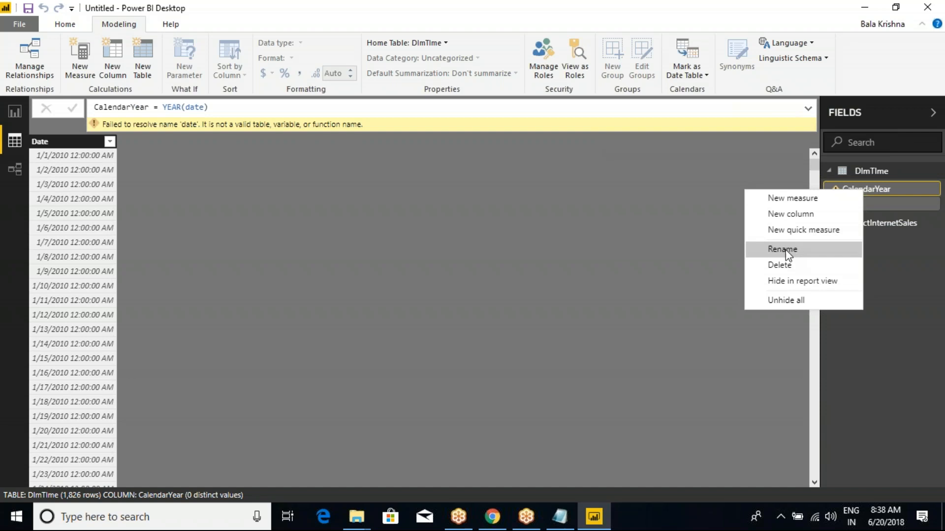
pyautogui.click(786, 264)
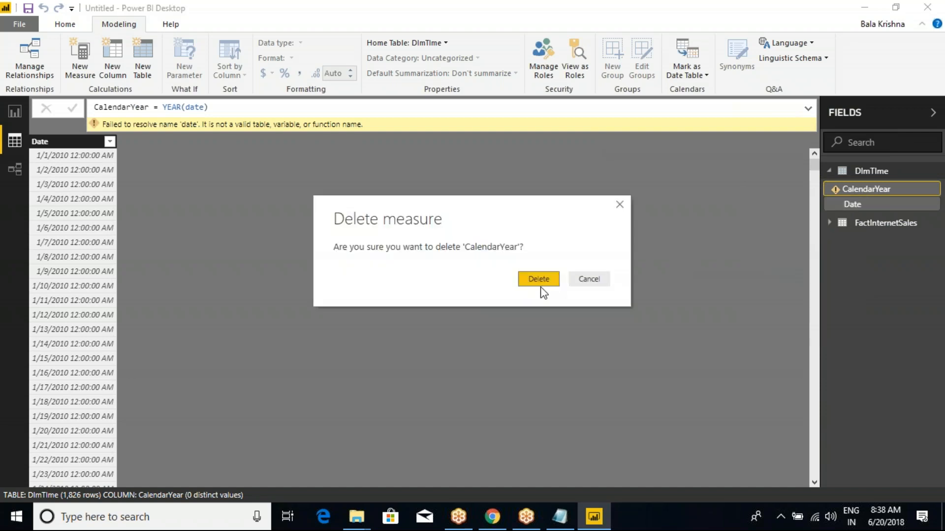
pyautogui.click(552, 276)
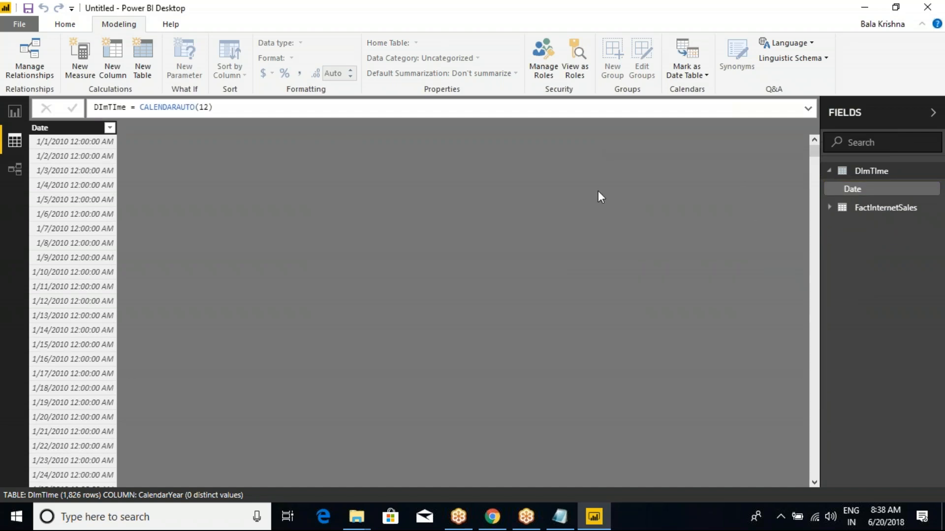
# Add a calculated column to DImTIme with the formula CalendarYear = YEAR(DImTIme[Date]).
pyautogui.rightClick(80, 128)
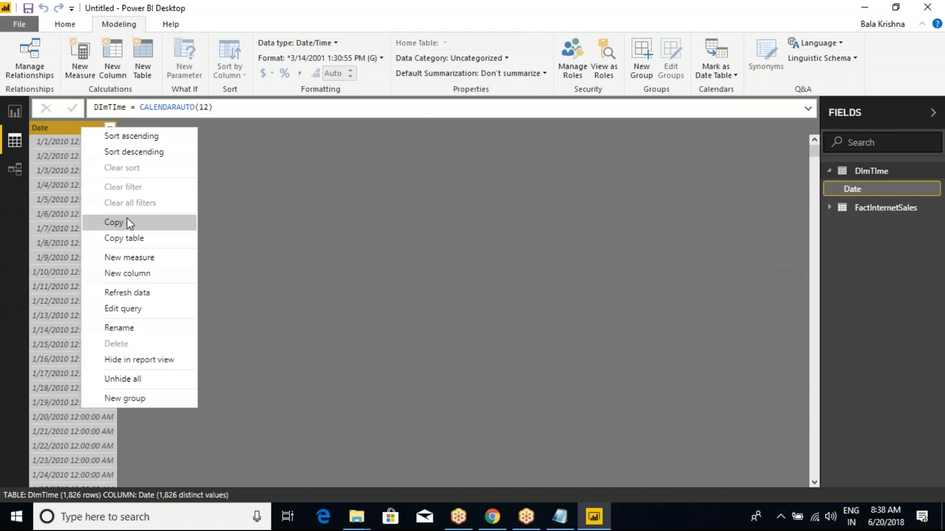
pyautogui.click(145, 274)
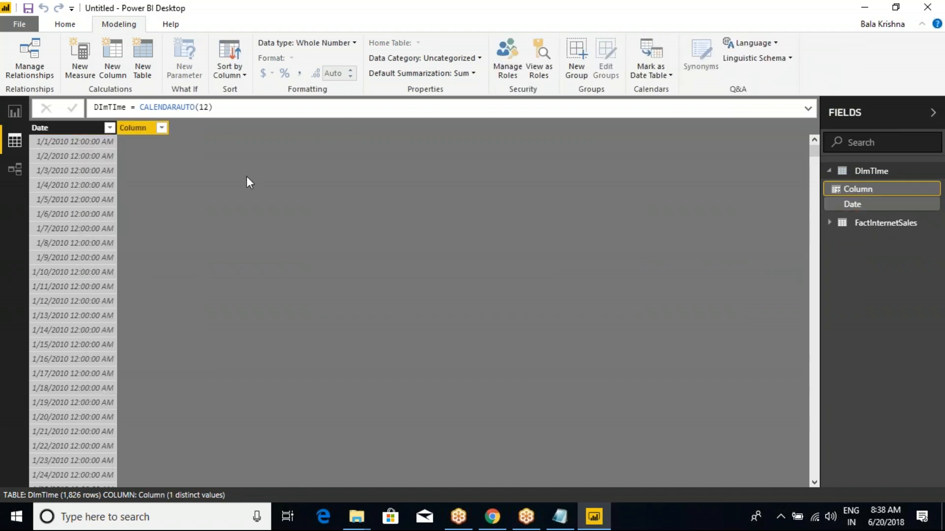
pyautogui.click(173, 107)
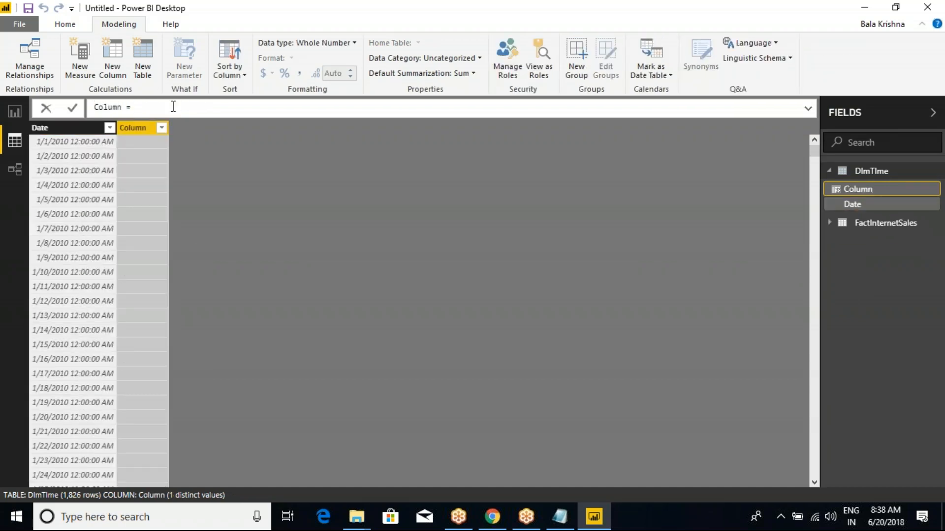
pyautogui.write('CalendarYear v = YEAR(date')
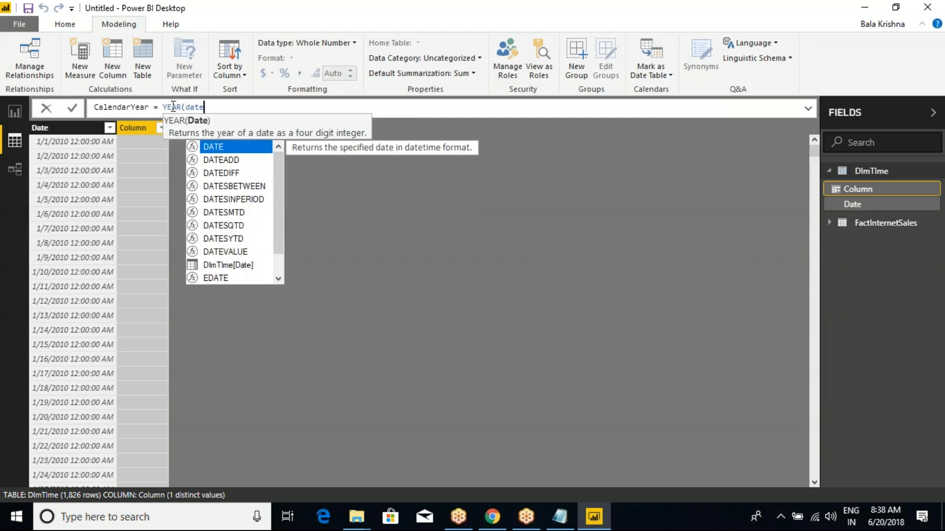
pyautogui.press('Down')
pyautogui.press('Down')
pyautogui.press('Down')
pyautogui.press('Down')
pyautogui.press('Down')
pyautogui.press('Down')
pyautogui.press('Down')
pyautogui.press('Down')
pyautogui.press('Down')
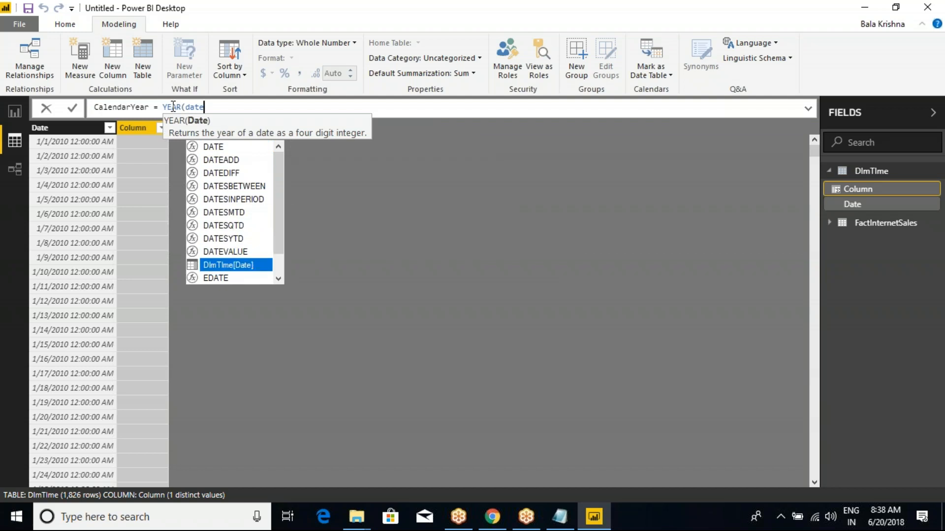
pyautogui.press('Tab')
pyautogui.write(')')
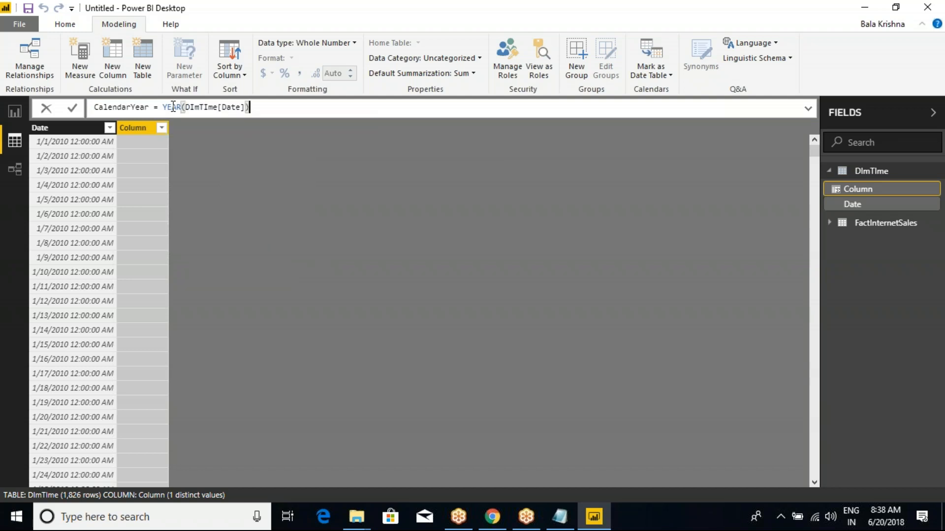
pyautogui.press('Return')
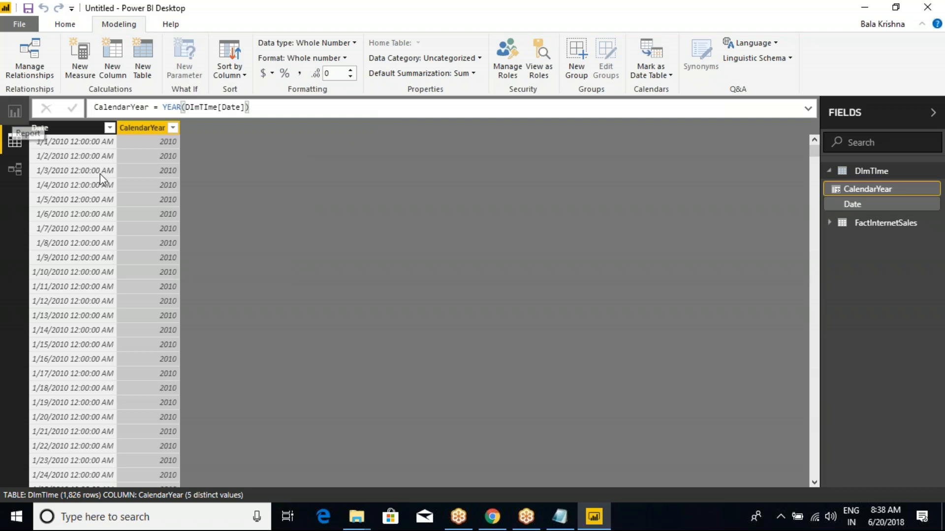
# Return to the report and replace the broken axis field of the SalesAmount column chart with CalendarYear from DImTIme.
pyautogui.click(830, 173)
pyautogui.click(831, 172)
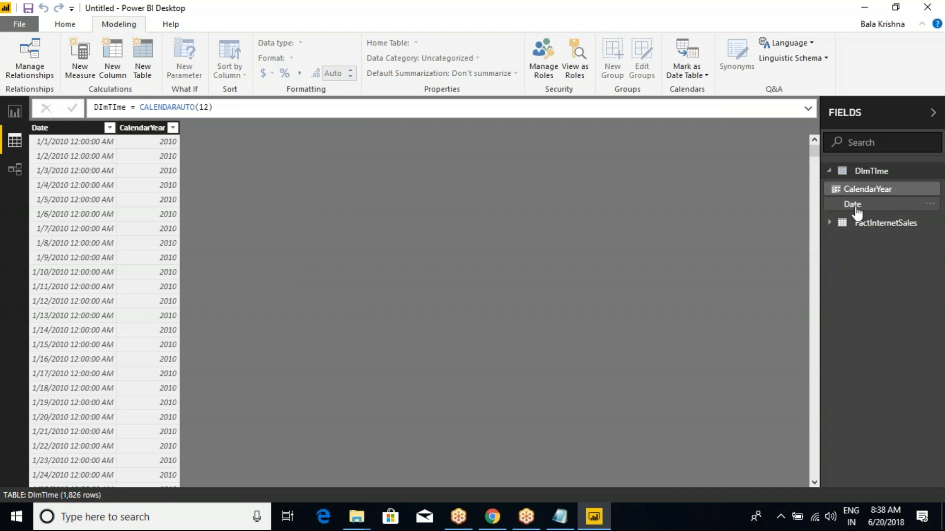
pyautogui.click(15, 112)
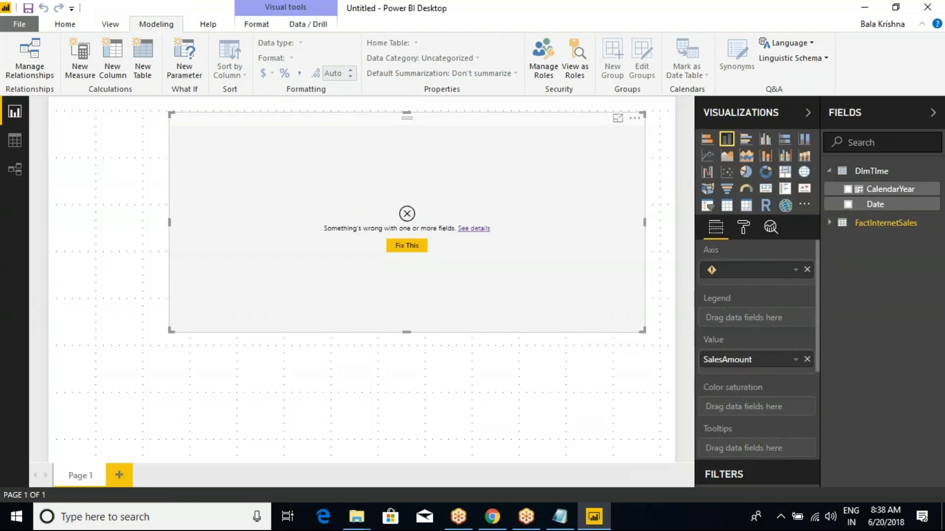
pyautogui.moveTo(891, 195); pyautogui.dragTo(766, 277)
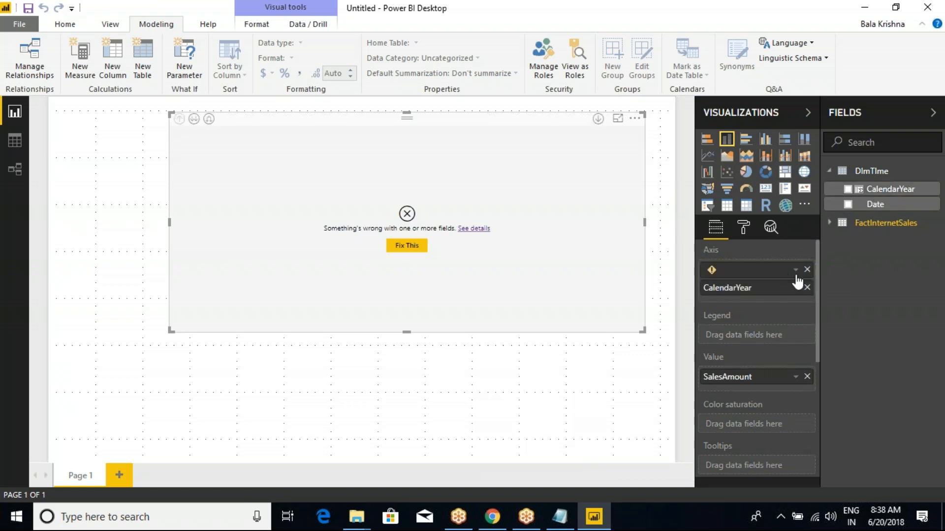
pyautogui.click(807, 270)
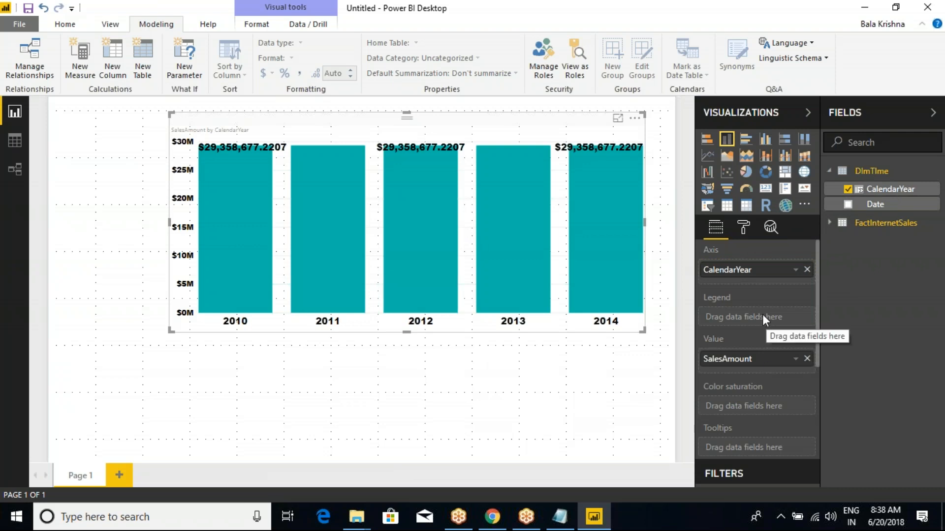
pyautogui.hotkey('ctrl', '2')
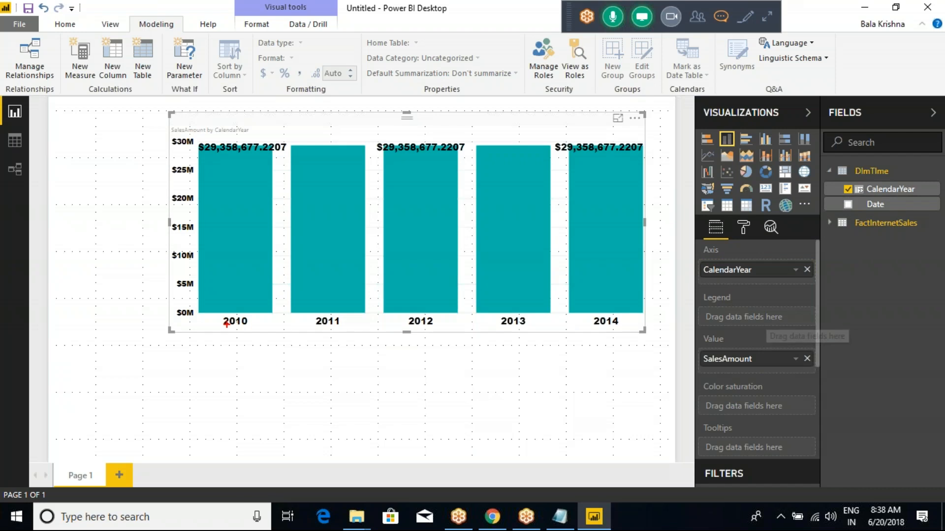
pyautogui.moveTo(226, 324)
pyautogui.mouseDown()
pyautogui.moveTo(238, 343)
pyautogui.moveTo(598, 397)
pyautogui.mouseUp()
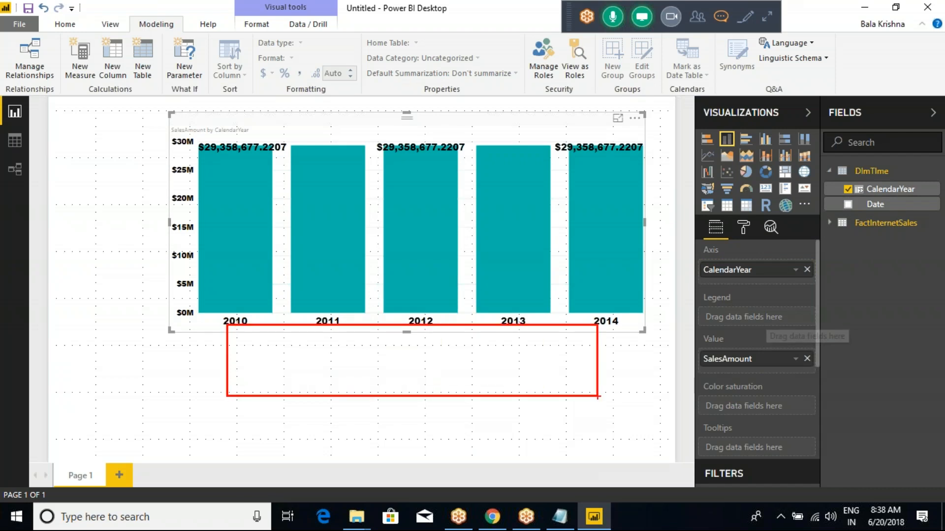
pyautogui.press('Escape')
pyautogui.hotkey('ctrl', '2')
pyautogui.moveTo(198, 297)
pyautogui.mouseDown()
pyautogui.moveTo(280, 343)
pyautogui.moveTo(672, 384)
pyautogui.moveTo(655, 377)
pyautogui.mouseUp()
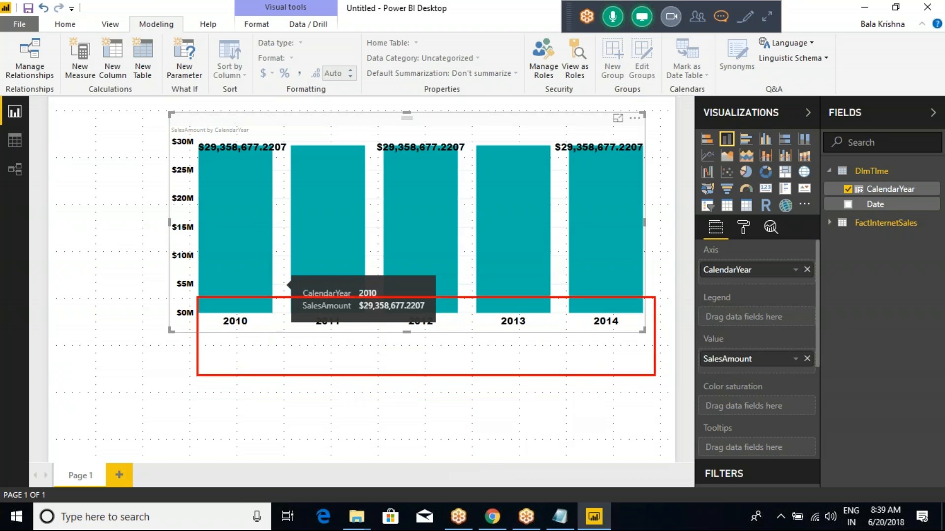
pyautogui.press('Escape')
pyautogui.moveTo(299, 225)
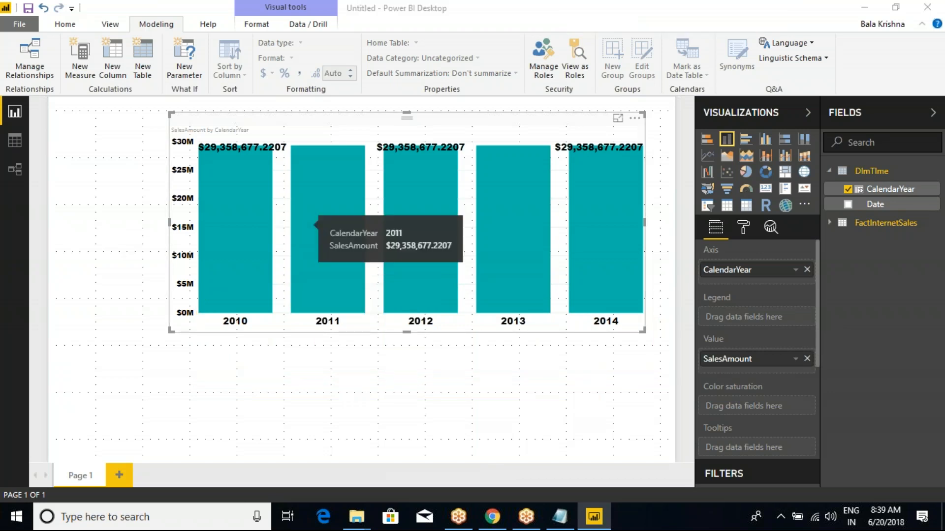
pyautogui.hotkey('ctrl', '2')
pyautogui.moveTo(172, 111)
pyautogui.mouseDown()
pyautogui.moveTo(569, 273)
pyautogui.moveTo(647, 321)
pyautogui.mouseUp()
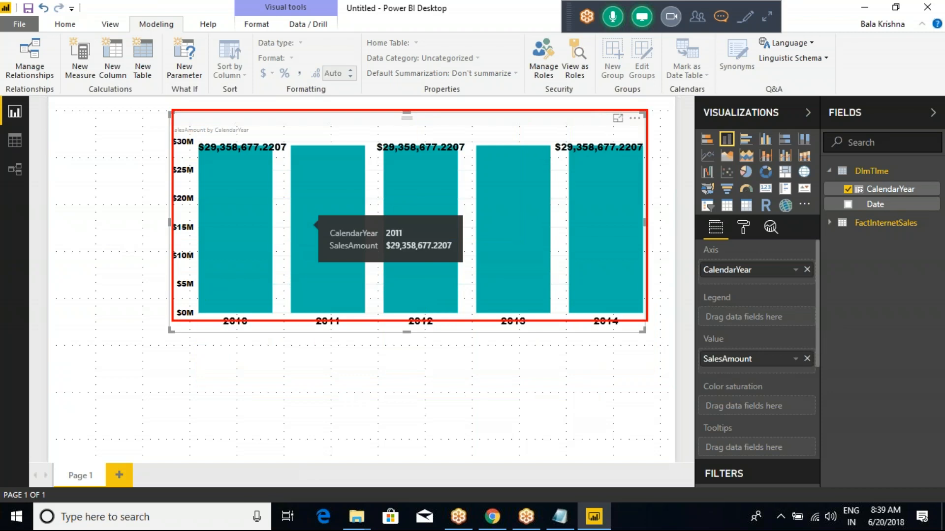
pyautogui.moveTo(279, 151); pyautogui.dragTo(291, 131)
pyautogui.moveTo(418, 161); pyautogui.dragTo(437, 132)
pyautogui.moveTo(552, 164); pyautogui.dragTo(585, 134)
pyautogui.press('Escape')
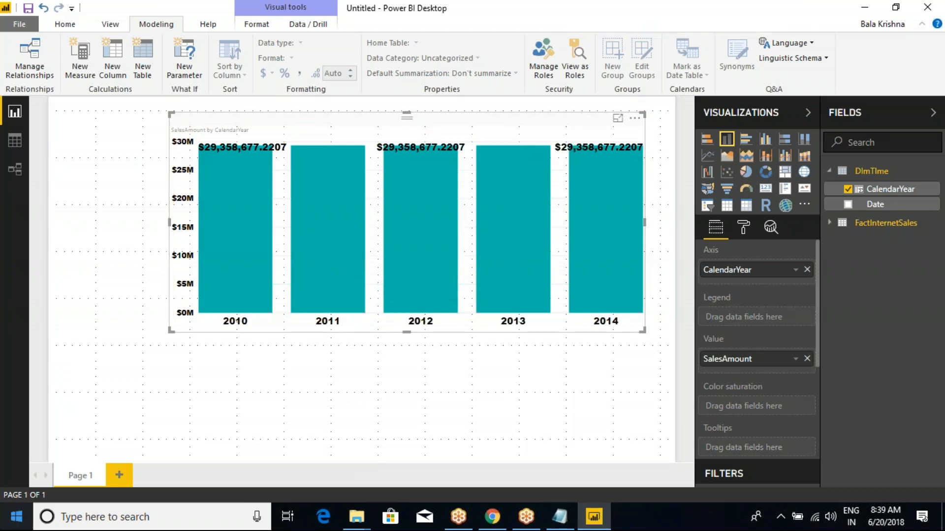
pyautogui.click(719, 19)
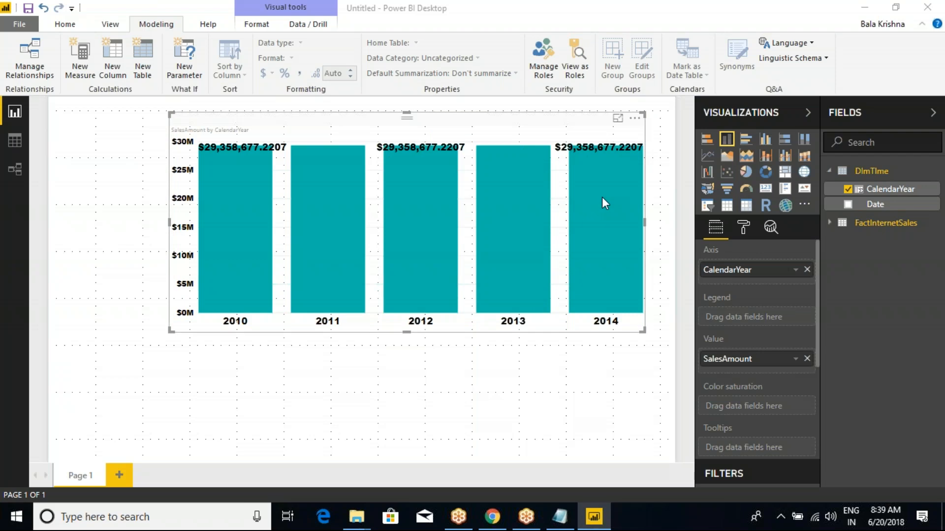
pyautogui.moveTo(602, 219)
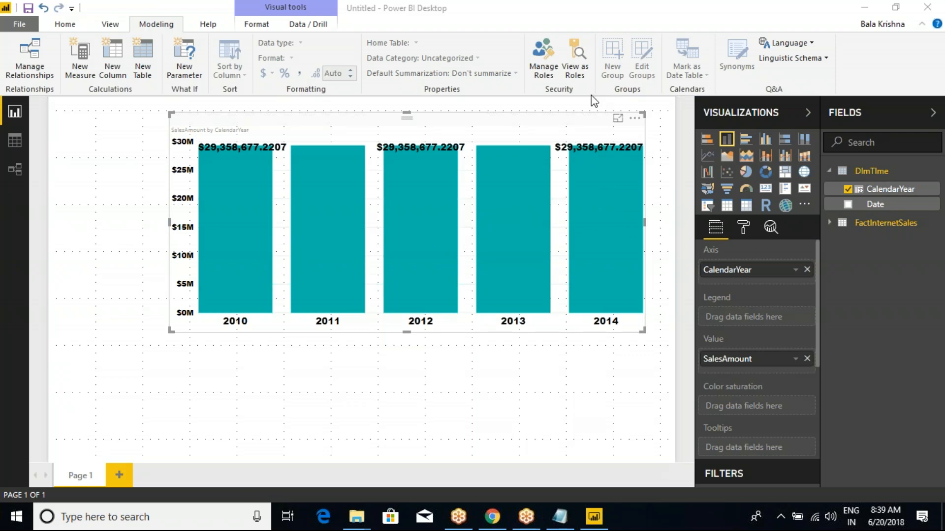
pyautogui.moveTo(355, 180)
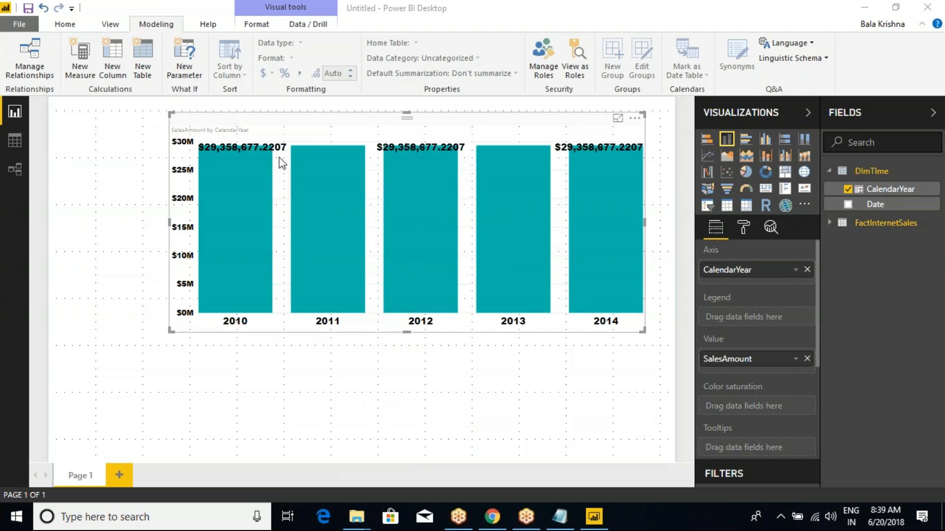
pyautogui.hotkey('ctrl', '2')
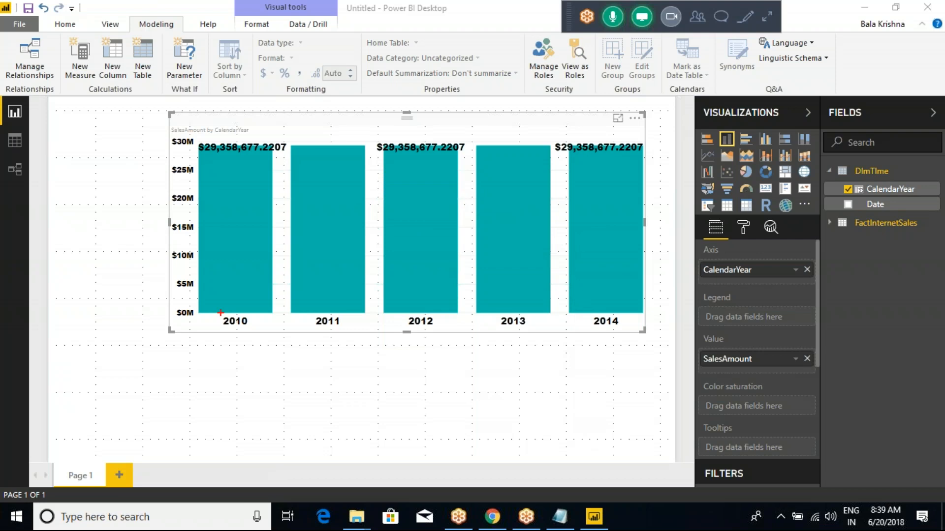
pyautogui.moveTo(814, 165); pyautogui.dragTo(894, 188)
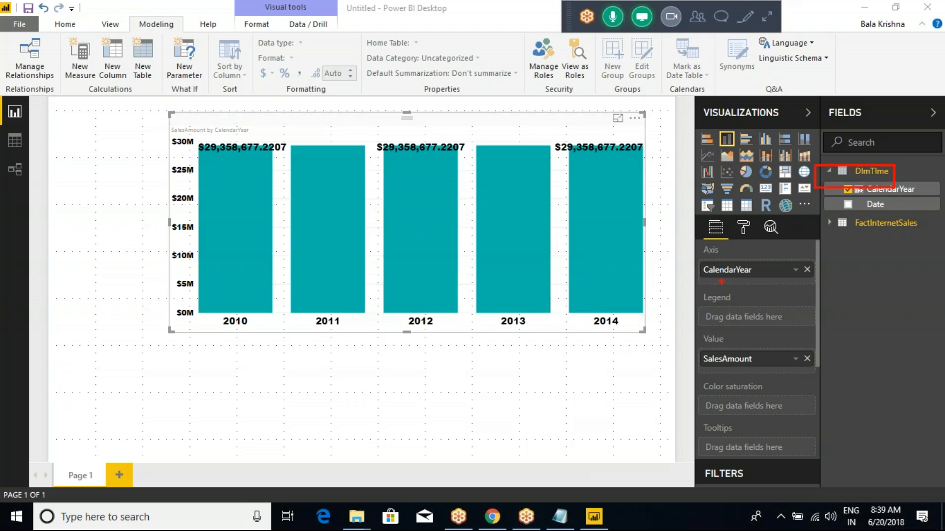
pyautogui.moveTo(809, 218); pyautogui.dragTo(943, 256)
pyautogui.moveTo(828, 235)
pyautogui.mouseDown()
pyautogui.moveTo(777, 232)
pyautogui.moveTo(756, 172)
pyautogui.moveTo(787, 193)
pyautogui.moveTo(708, 243)
pyautogui.mouseUp()
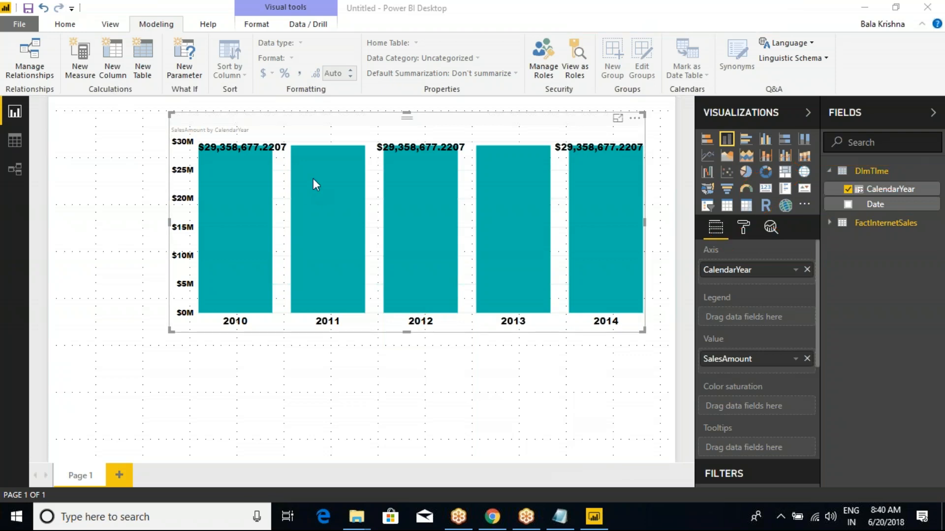
pyautogui.moveTo(313, 179)
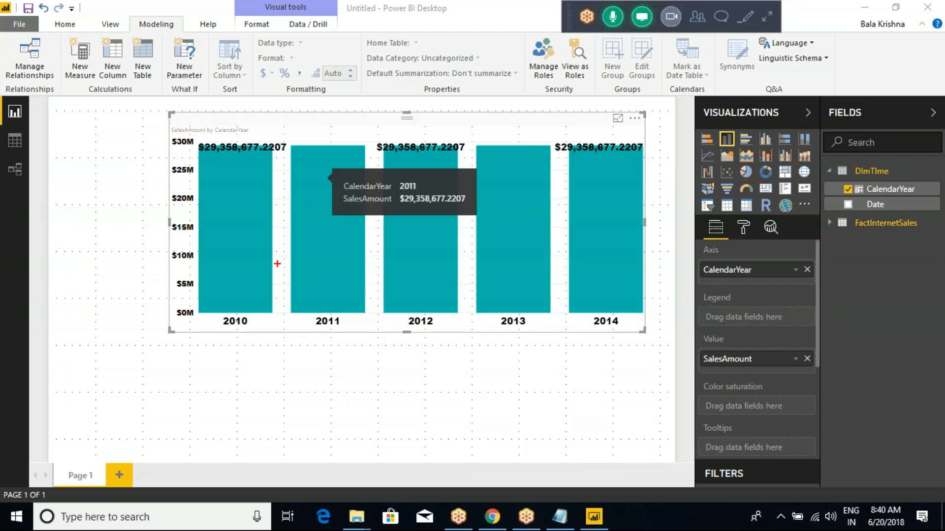
pyautogui.moveTo(209, 312)
pyautogui.mouseDown()
pyautogui.moveTo(388, 343)
pyautogui.moveTo(641, 355)
pyautogui.mouseUp()
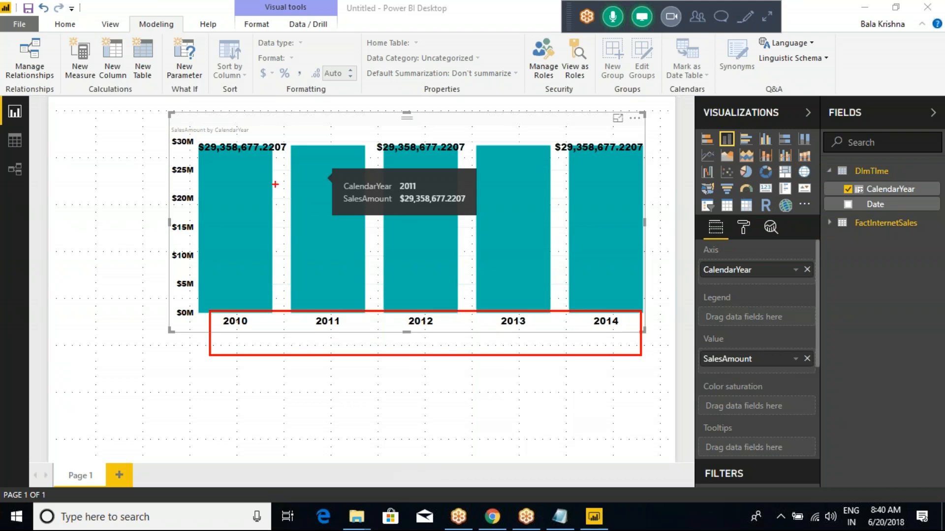
pyautogui.moveTo(176, 129)
pyautogui.mouseDown()
pyautogui.moveTo(332, 174)
pyautogui.moveTo(626, 179)
pyautogui.mouseUp()
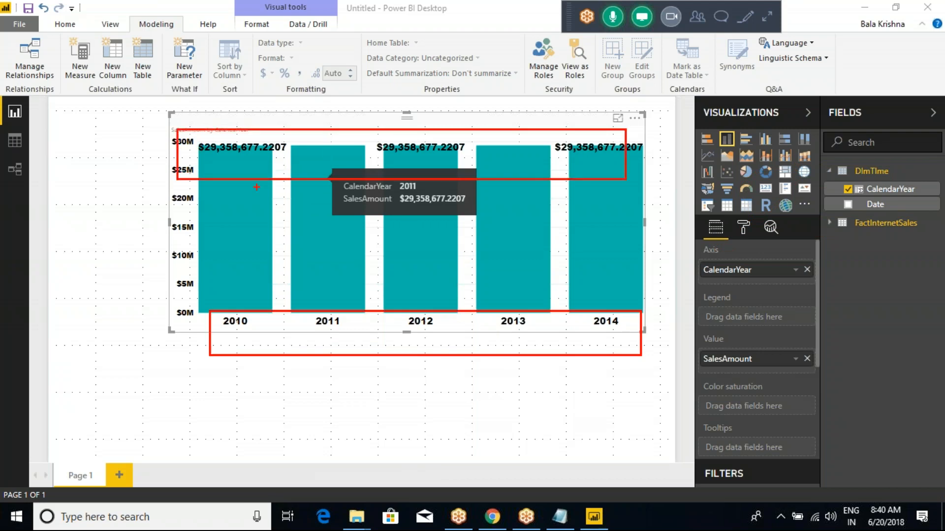
pyautogui.moveTo(233, 321)
pyautogui.mouseDown()
pyautogui.moveTo(121, 231)
pyautogui.moveTo(162, 171)
pyautogui.moveTo(169, 180)
pyautogui.mouseUp()
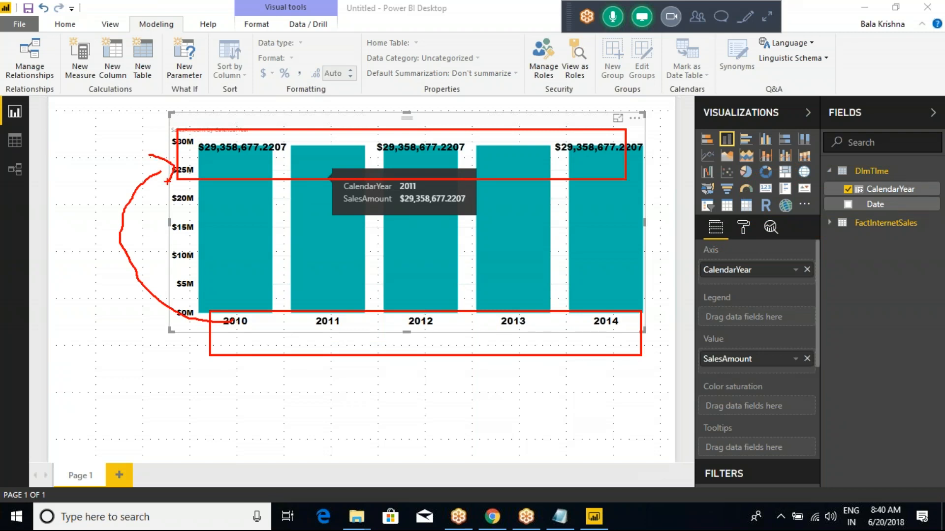
pyautogui.press('Escape')
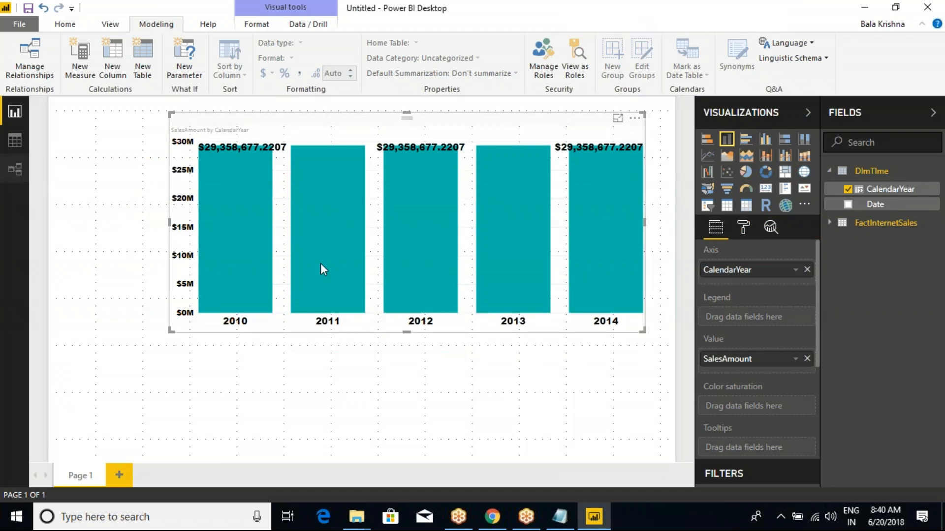
# Arrange DImTIme and FactInternetSales side by side in the relationship view and relate DImTIme's Date to the order date field of FactInternetSales.
pyautogui.click(86, 187)
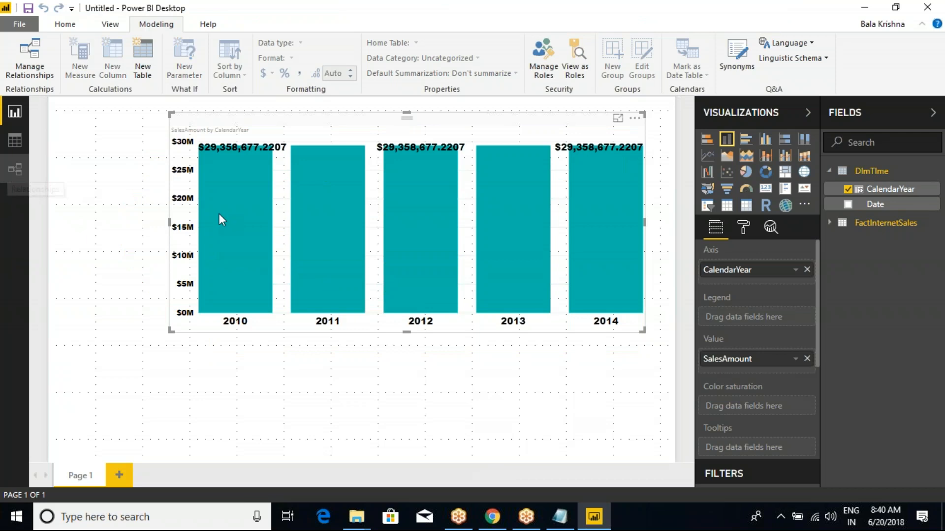
pyautogui.moveTo(341, 137); pyautogui.dragTo(452, 170)
pyautogui.moveTo(102, 126); pyautogui.dragTo(246, 158)
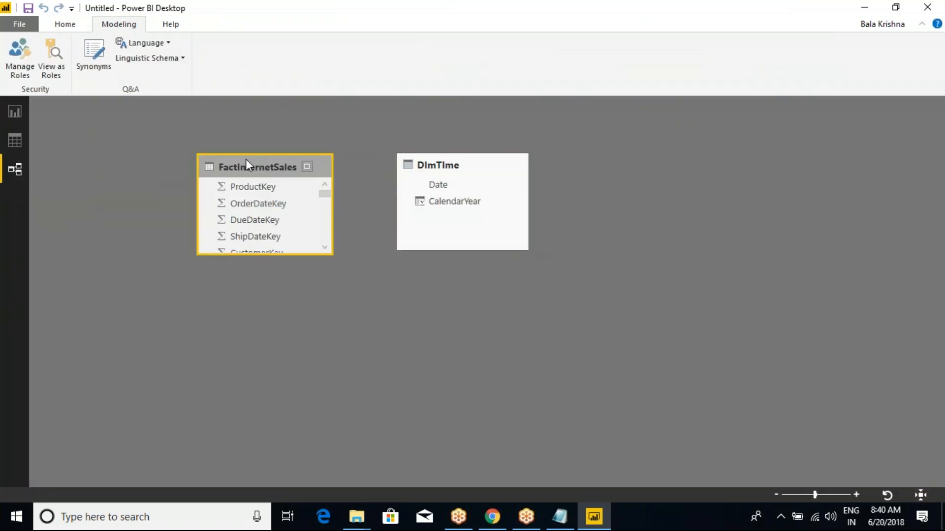
pyautogui.moveTo(439, 187); pyautogui.dragTo(261, 205)
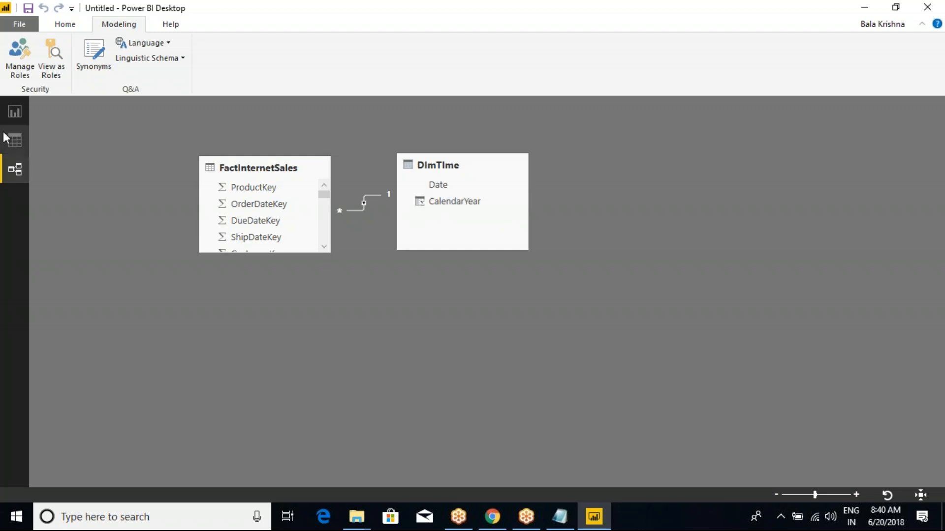
# Return to the report and widen the SalesAmount by CalendarYear column chart by extending its left edge.
pyautogui.click(16, 116)
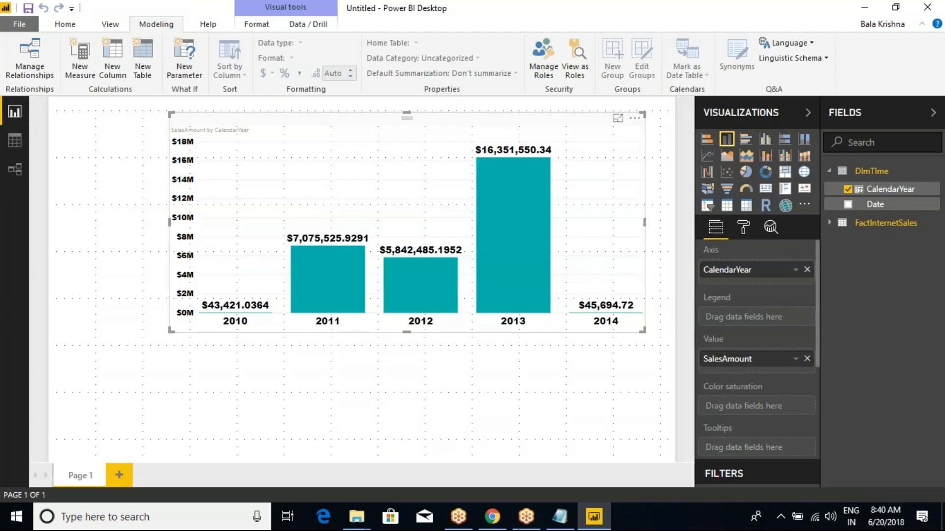
pyautogui.moveTo(170, 222); pyautogui.dragTo(95, 223)
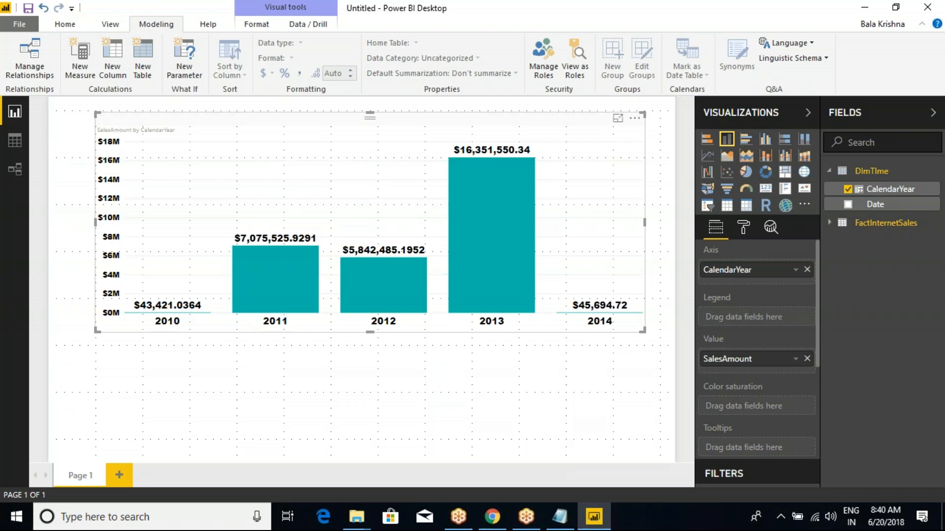
pyautogui.moveTo(817, 156)
pyautogui.mouseDown()
pyautogui.moveTo(910, 201)
pyautogui.moveTo(760, 193)
pyautogui.moveTo(850, 258)
pyautogui.mouseUp()
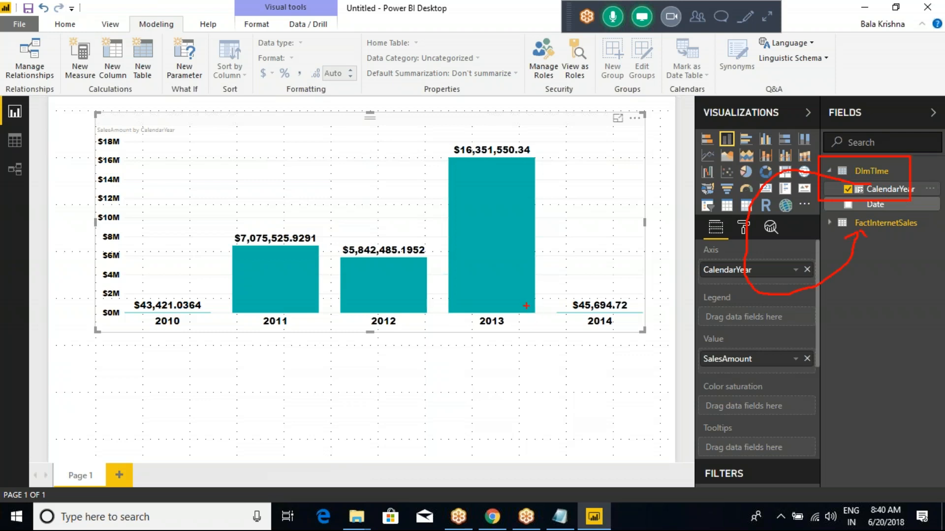
pyautogui.press('Escape')
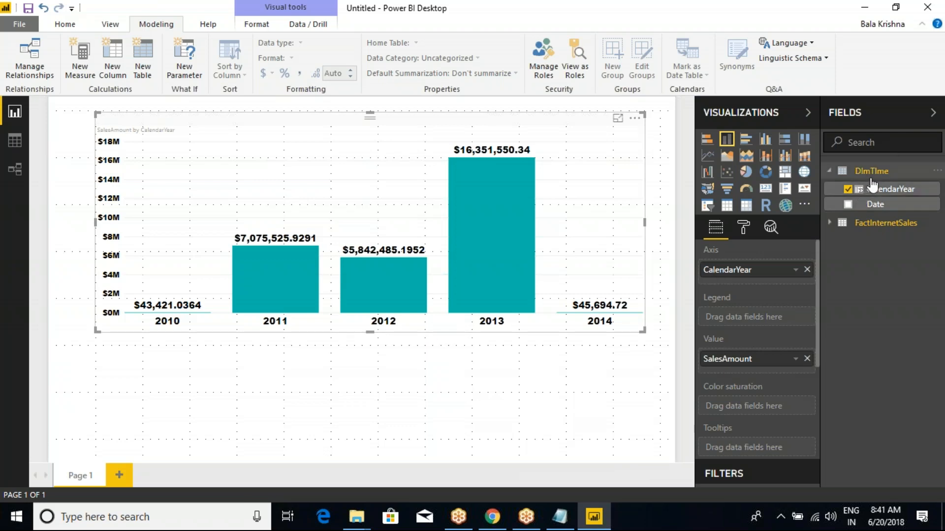
pyautogui.moveTo(827, 154); pyautogui.dragTo(888, 189)
pyautogui.moveTo(816, 215); pyautogui.dragTo(912, 241)
pyautogui.moveTo(850, 231)
pyautogui.mouseDown()
pyautogui.moveTo(801, 157)
pyautogui.moveTo(800, 175)
pyautogui.mouseUp()
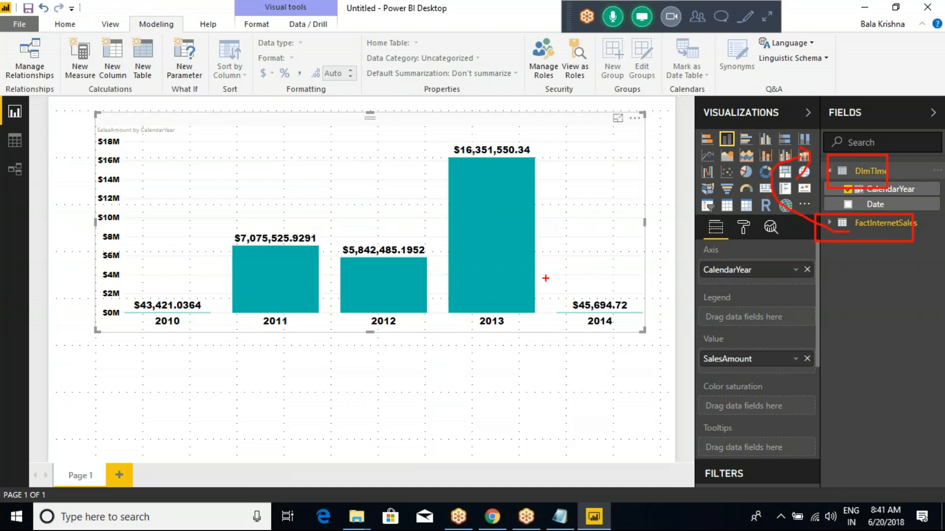
pyautogui.press('Escape')
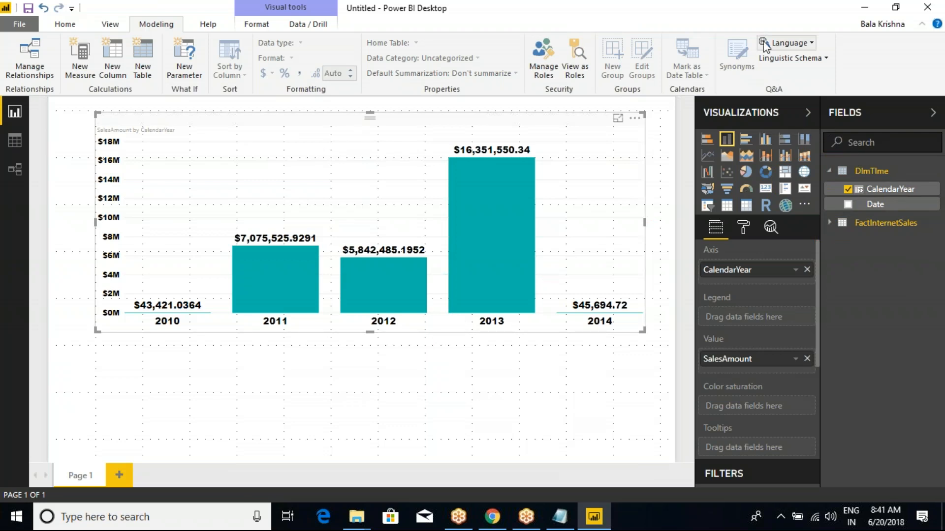
pyautogui.click(766, 18)
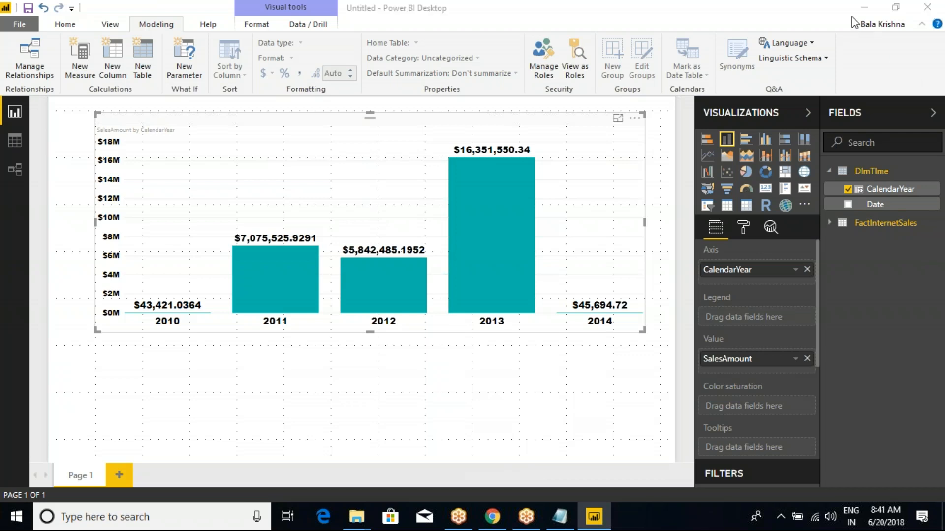
# Examine the CalendarYear column in the DImTIme table's data and mark the empty space beside it where further columns would go.
pyautogui.click(14, 144)
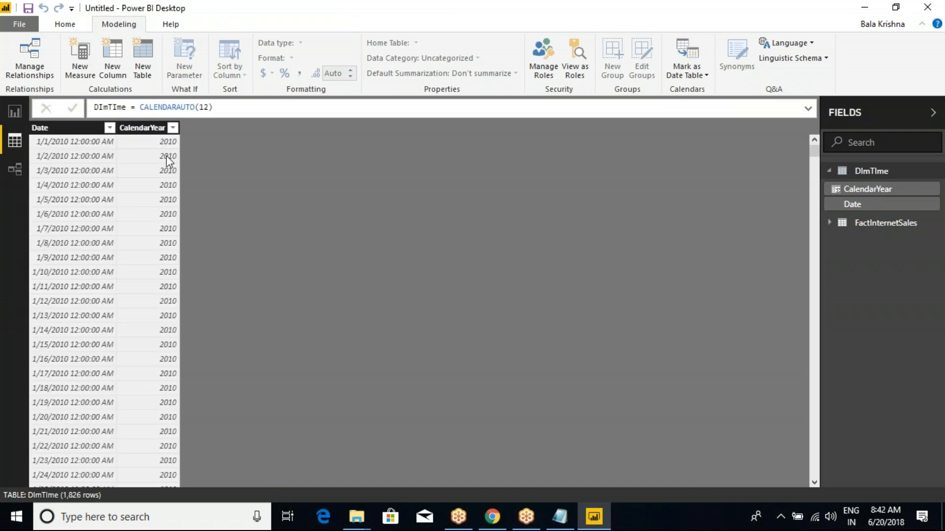
pyautogui.click(147, 129)
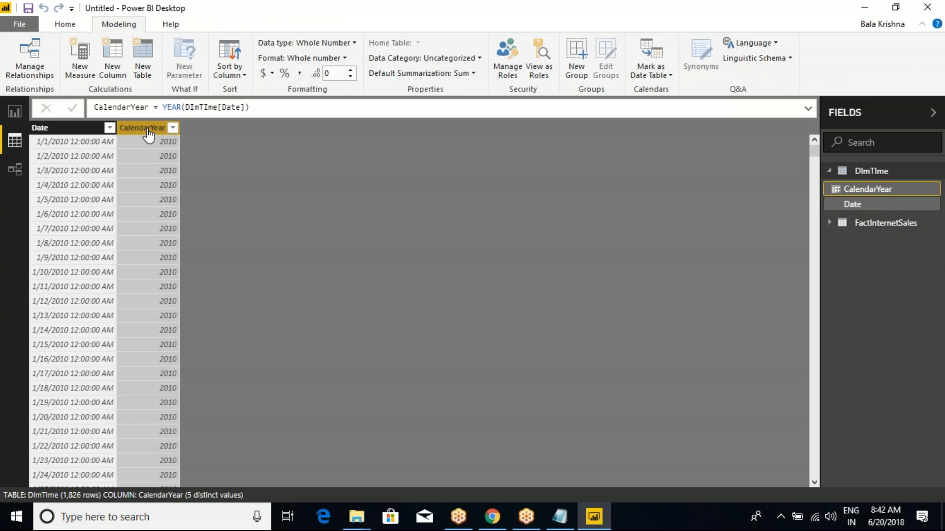
pyautogui.hotkey('ctrl', '2')
pyautogui.moveTo(180, 120)
pyautogui.mouseDown()
pyautogui.moveTo(242, 187)
pyautogui.moveTo(248, 380)
pyautogui.moveTo(235, 430)
pyautogui.mouseUp()
pyautogui.moveTo(242, 122)
pyautogui.mouseDown()
pyautogui.moveTo(330, 287)
pyautogui.moveTo(343, 385)
pyautogui.mouseUp()
pyautogui.moveTo(343, 120)
pyautogui.mouseDown()
pyautogui.moveTo(384, 140)
pyautogui.moveTo(406, 268)
pyautogui.mouseUp()
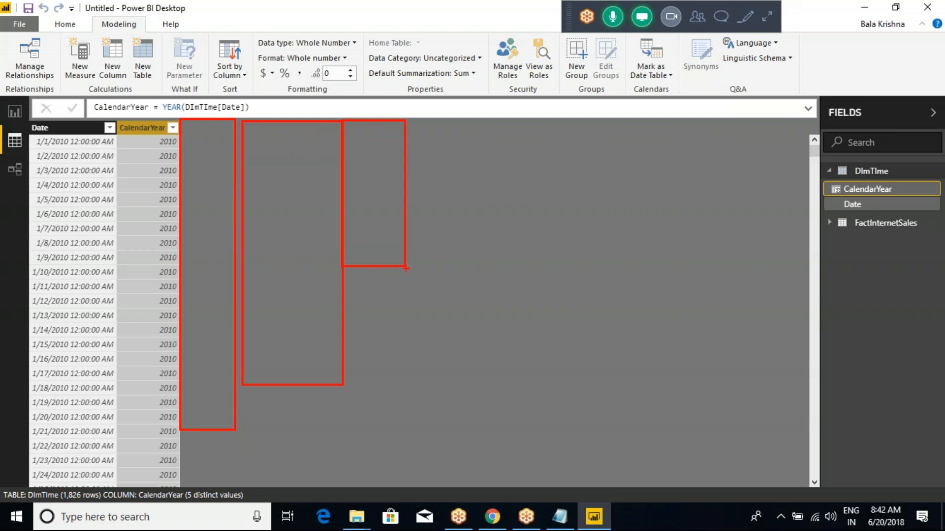
pyautogui.moveTo(409, 117)
pyautogui.mouseDown()
pyautogui.moveTo(450, 187)
pyautogui.moveTo(475, 282)
pyautogui.mouseUp()
pyautogui.moveTo(489, 121)
pyautogui.mouseDown()
pyautogui.moveTo(546, 216)
pyautogui.moveTo(547, 298)
pyautogui.mouseUp()
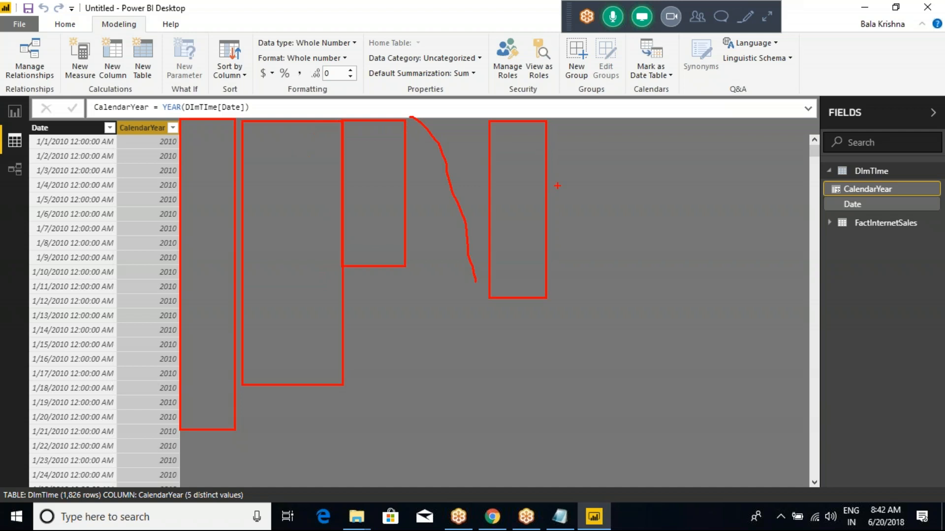
pyautogui.moveTo(556, 127); pyautogui.dragTo(638, 310)
pyautogui.moveTo(643, 125); pyautogui.dragTo(721, 340)
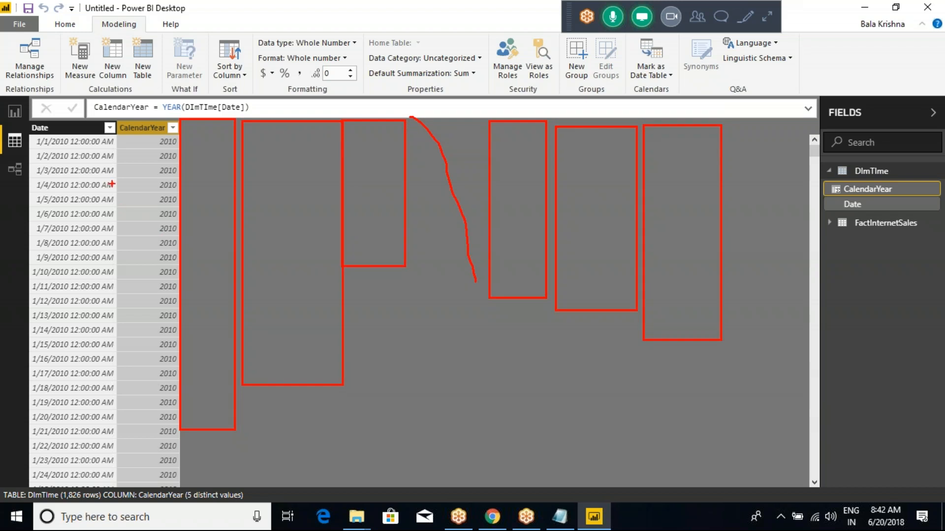
# Move the SalesAmount by CalendarYear chart to the report page's upper-right corner, narrow it from its left edge, and collapse the DImTIme fields.
pyautogui.click(19, 108)
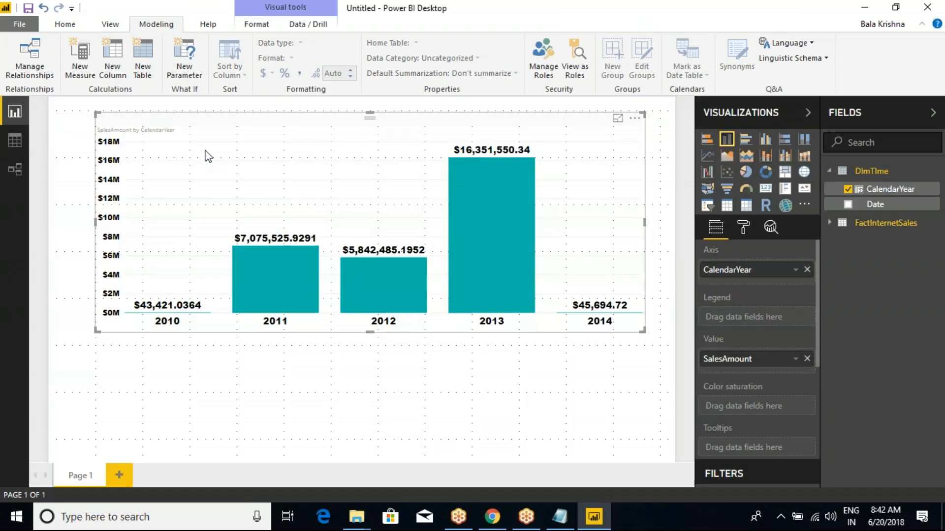
pyautogui.moveTo(339, 181)
pyautogui.mouseDown()
pyautogui.moveTo(352, 181)
pyautogui.moveTo(338, 167)
pyautogui.mouseUp()
pyautogui.moveTo(125, 207); pyautogui.dragTo(236, 212)
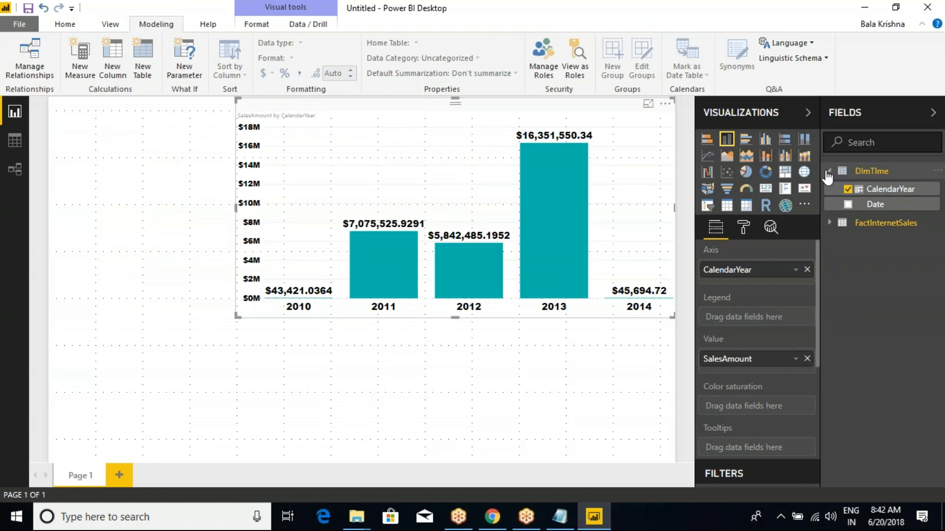
pyautogui.click(831, 172)
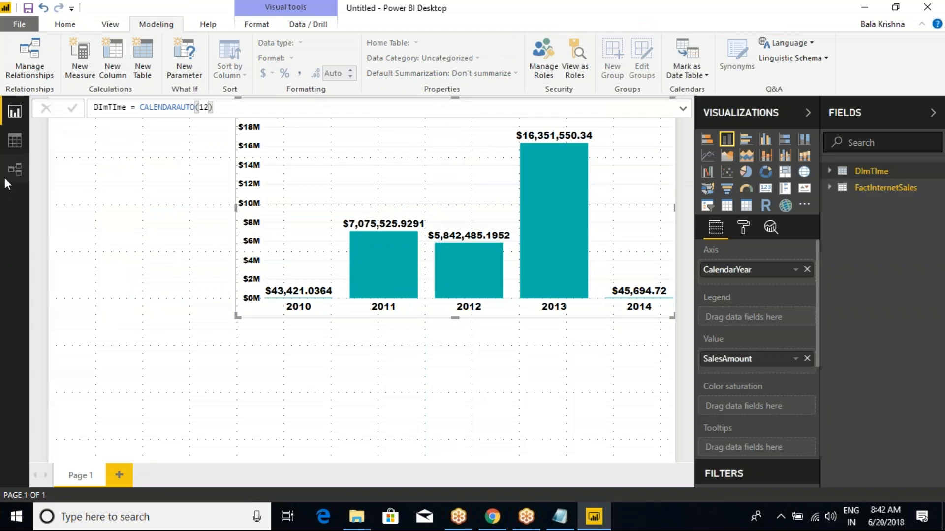
pyautogui.click(67, 27)
pyautogui.click(132, 75)
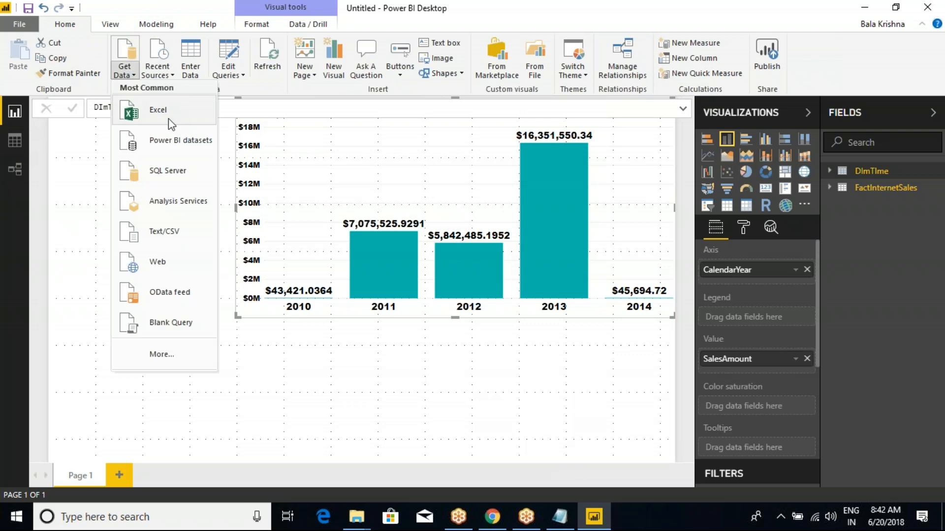
pyautogui.click(162, 178)
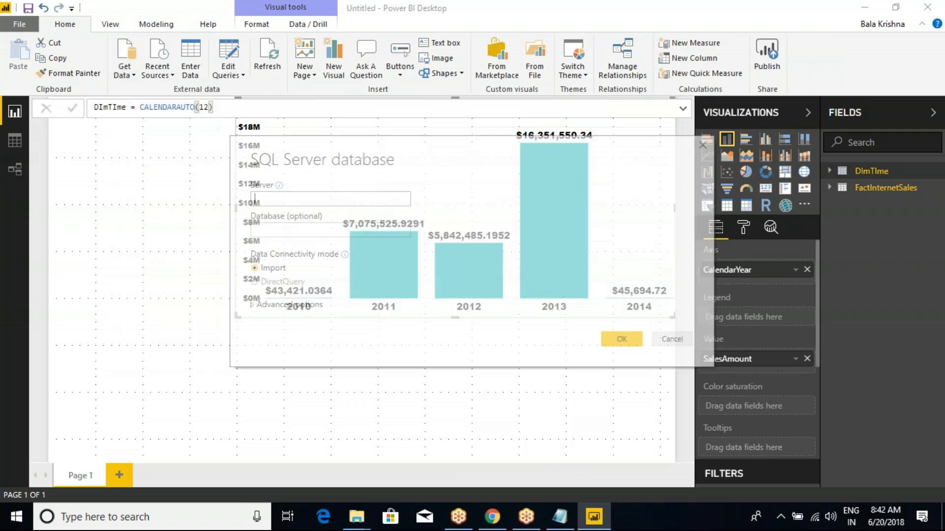
pyautogui.click(666, 339)
# Load the DimDate table from the AdventureWorksDW2017 database on the recently used NIVRUTHA server.
pyautogui.click(157, 81)
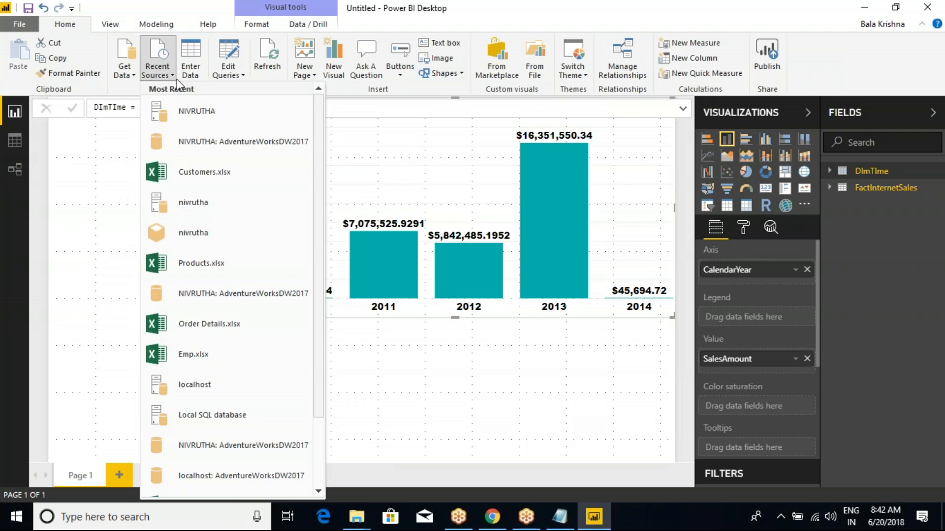
pyautogui.click(201, 111)
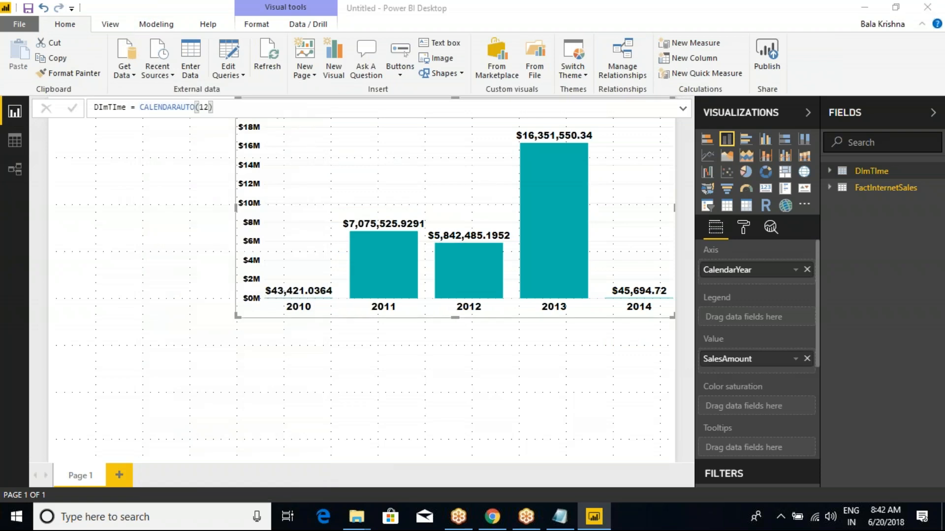
pyautogui.click(200, 142)
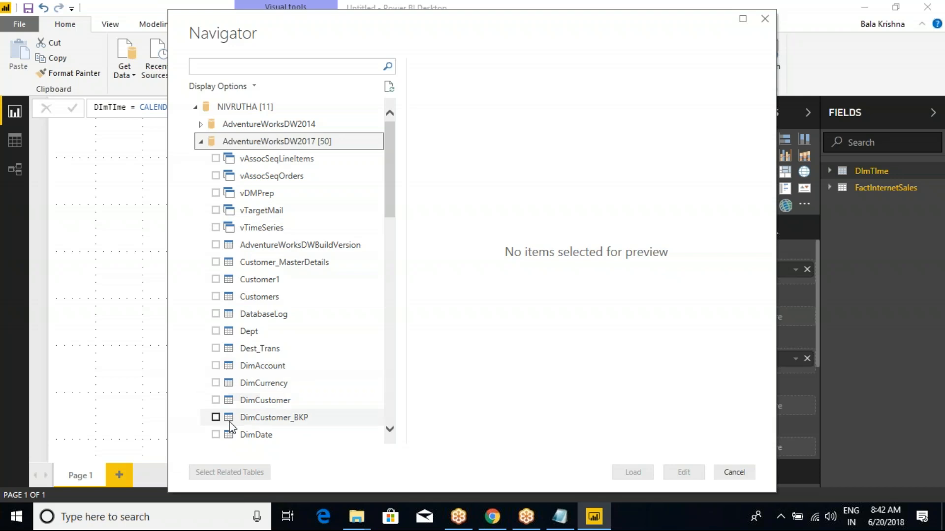
pyautogui.click(216, 435)
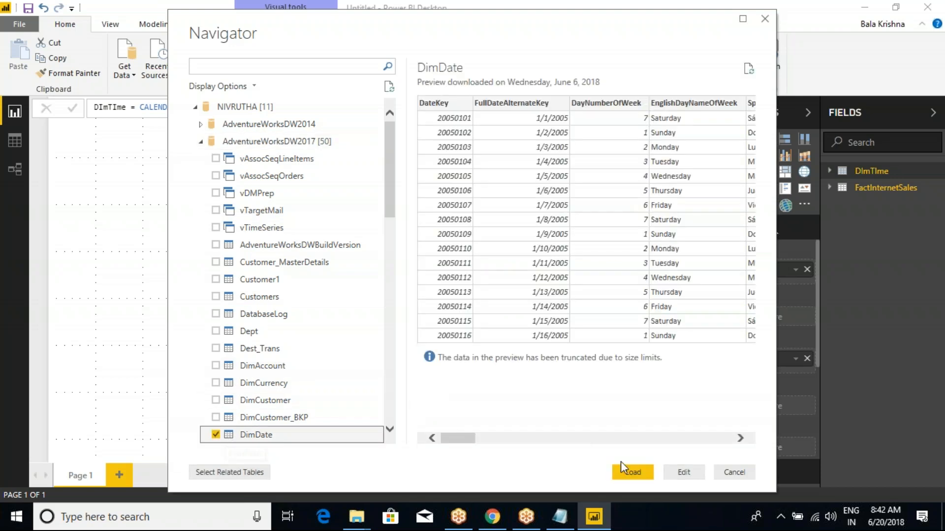
pyautogui.click(631, 472)
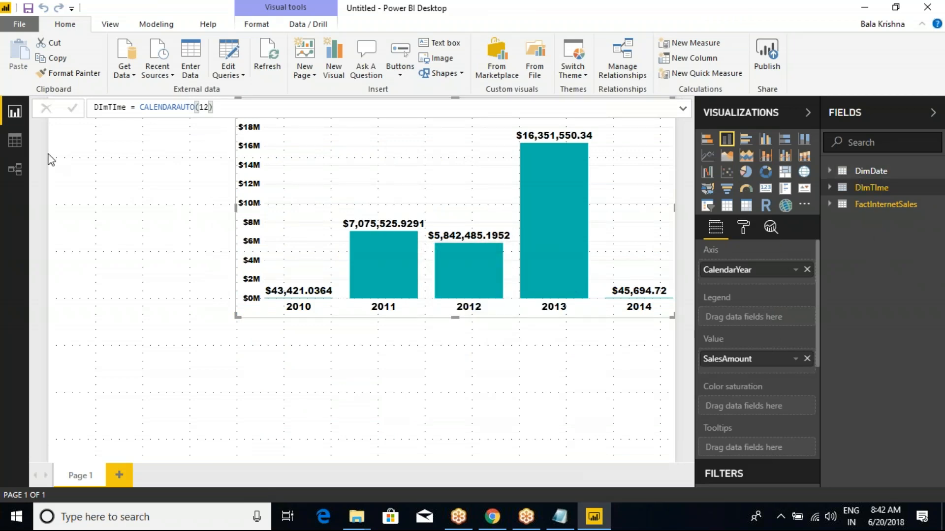
# Delete the relationship between FactInternetSales and DImTIme in the model, and place the DImTIme table to the right of DimDate.
pyautogui.click(16, 168)
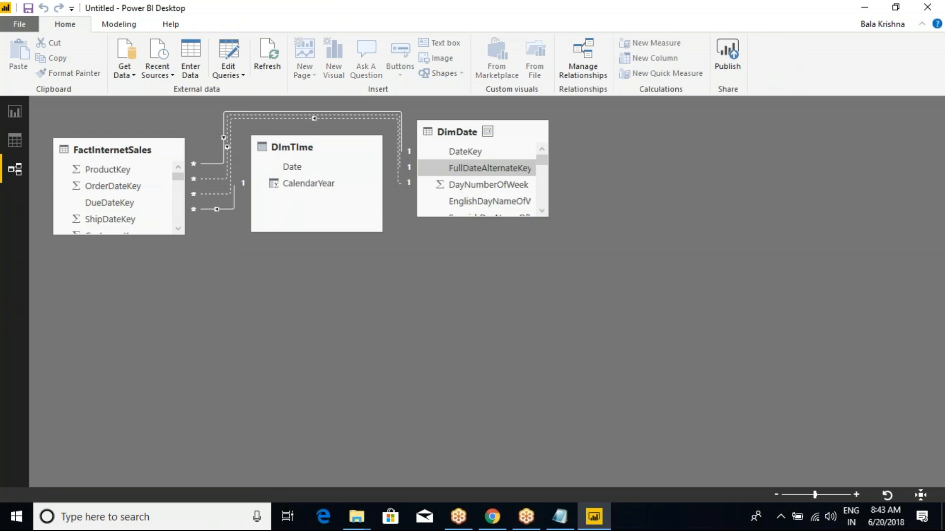
pyautogui.moveTo(338, 144); pyautogui.dragTo(350, 250)
pyautogui.rightClick(350, 247)
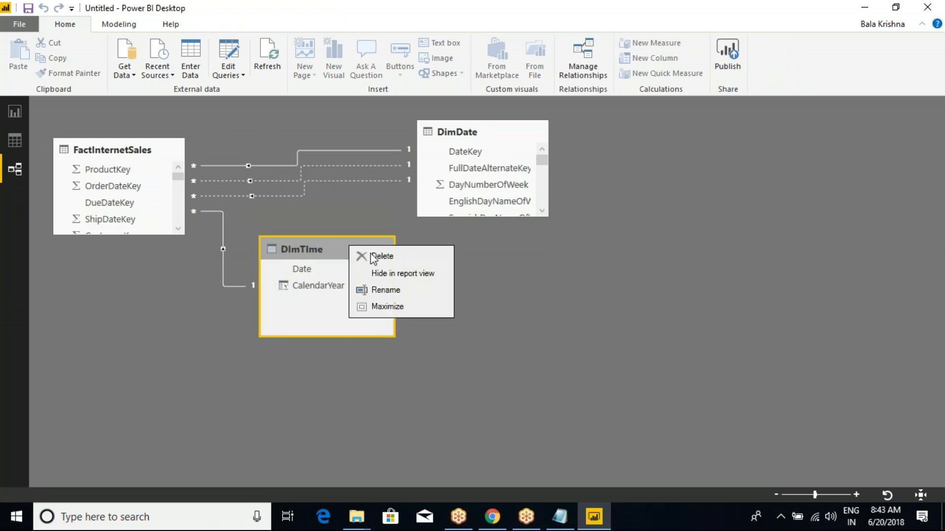
pyautogui.click(223, 212)
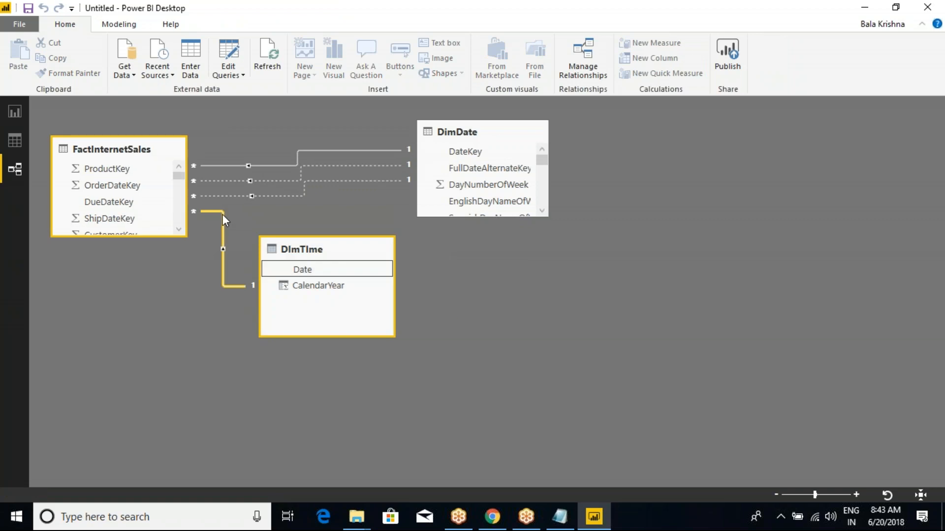
pyautogui.press('Delete')
pyautogui.click(539, 283)
pyautogui.moveTo(276, 249); pyautogui.dragTo(696, 177)
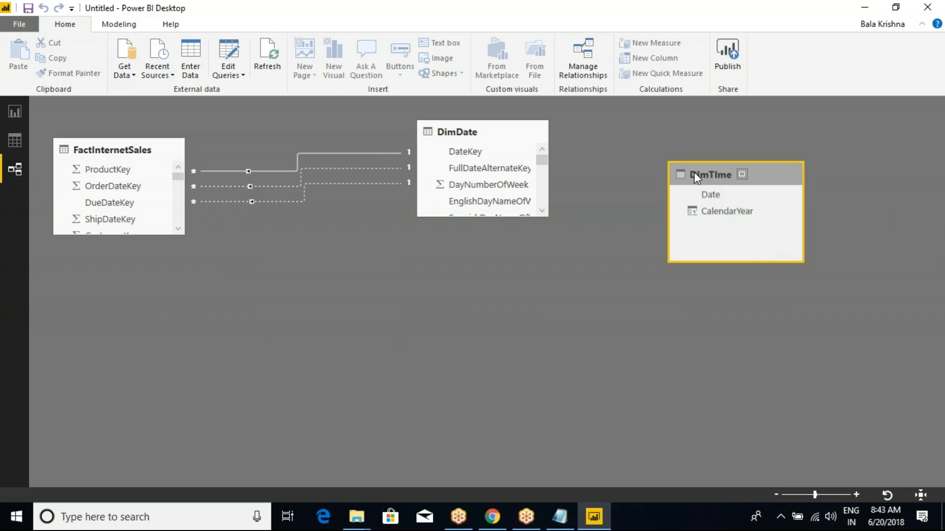
# Try replacing DImTIme's CalendarYear on the chart's axis with CalendarYear from DimDate, and widen the chart from its left edge.
pyautogui.click(15, 111)
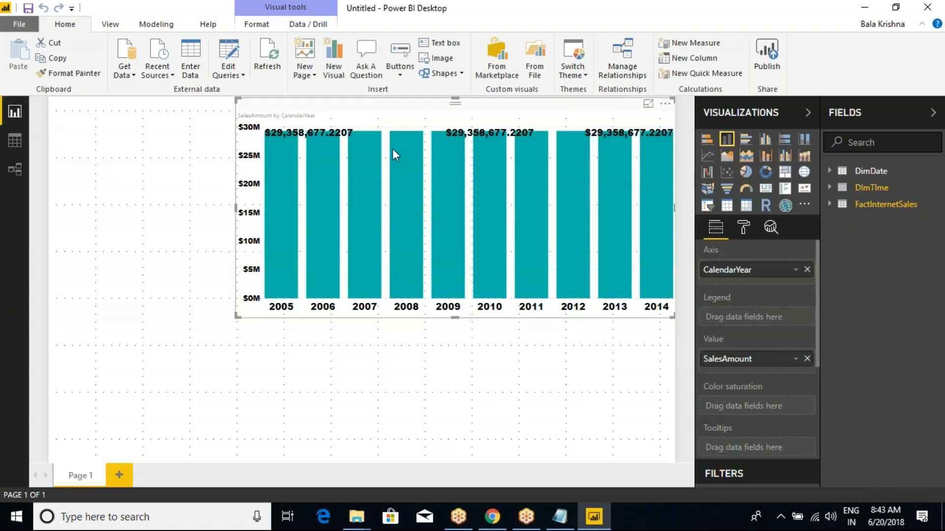
pyautogui.click(829, 187)
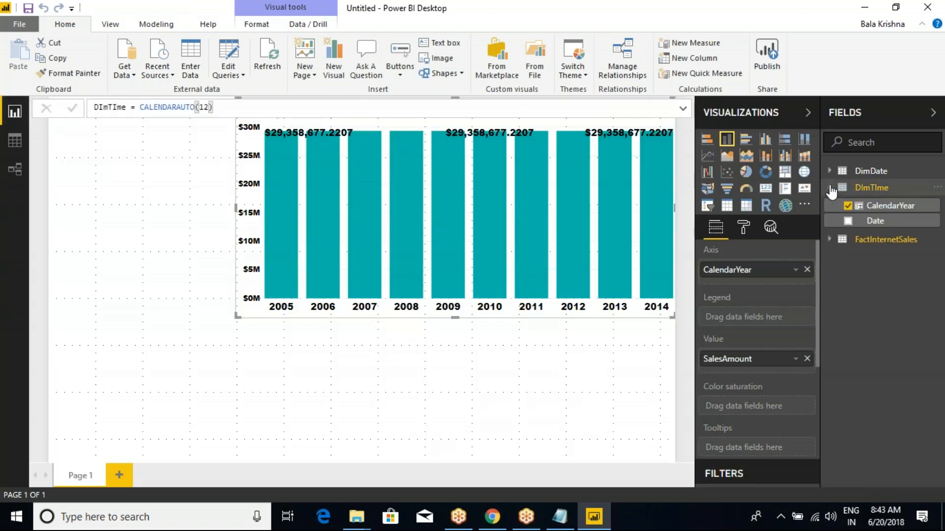
pyautogui.click(848, 206)
pyautogui.click(831, 171)
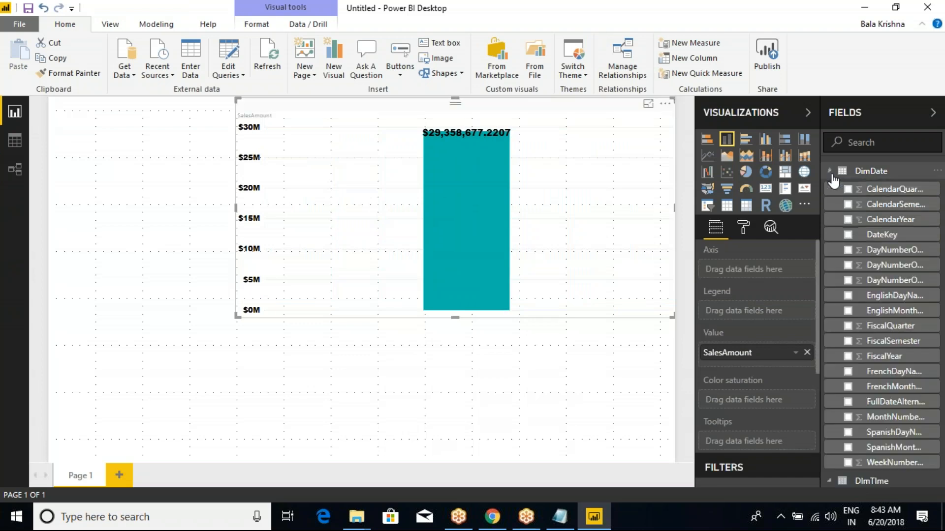
pyautogui.click(847, 220)
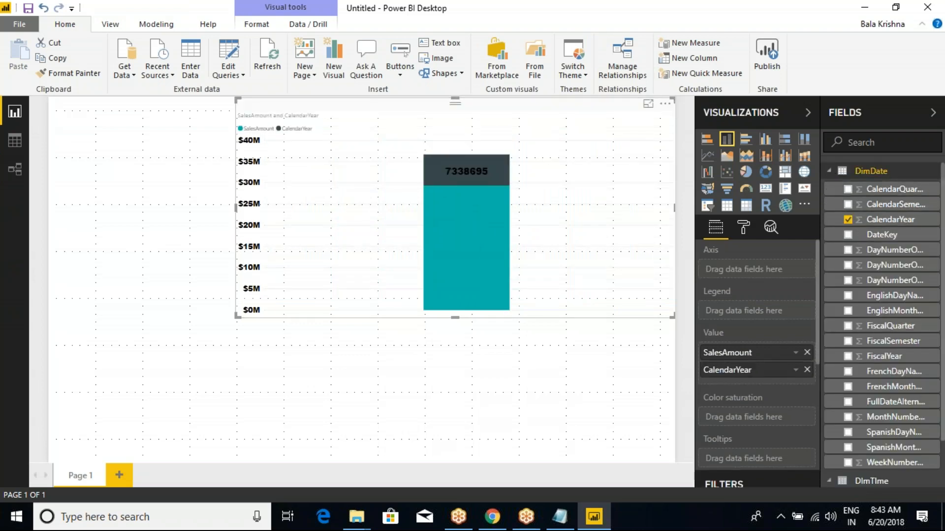
pyautogui.moveTo(743, 367); pyautogui.dragTo(768, 270)
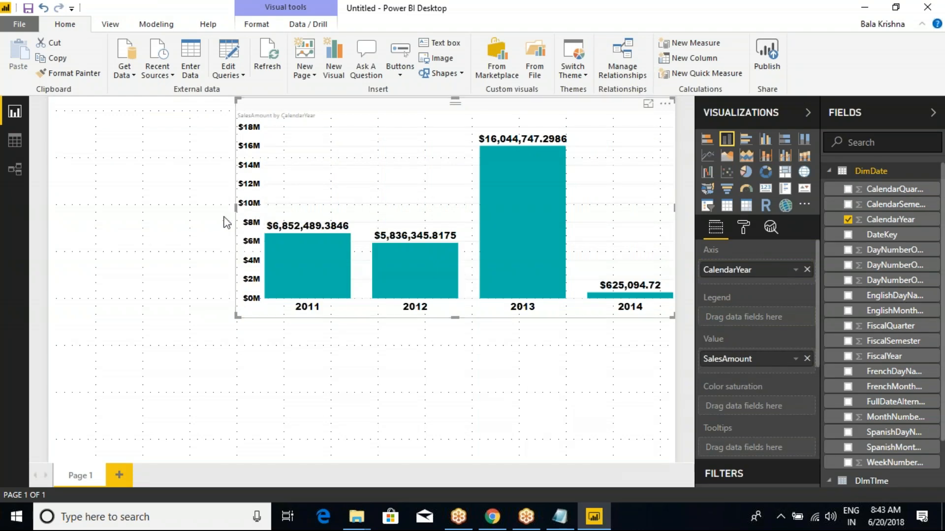
pyautogui.moveTo(235, 206); pyautogui.dragTo(169, 213)
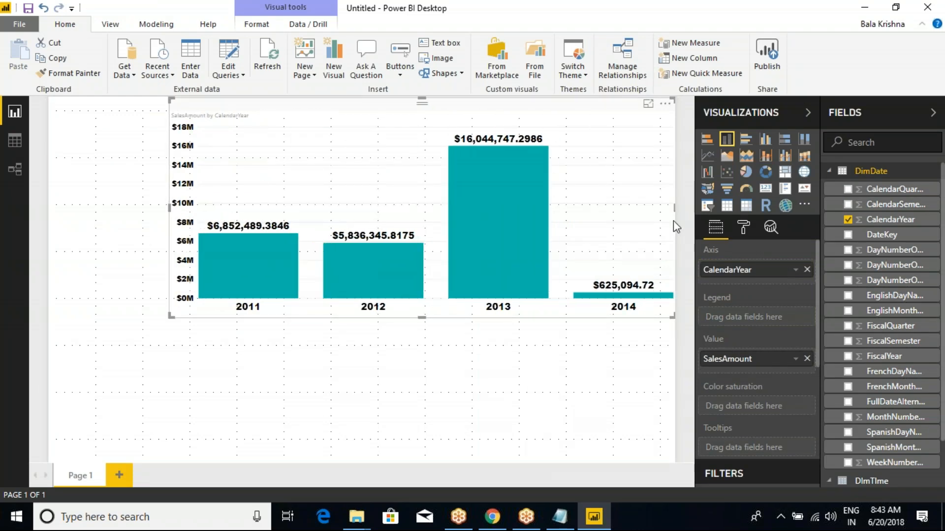
# Examine which key fields the active relationship between FactInternetSales and DimDate links in the model.
pyautogui.click(11, 173)
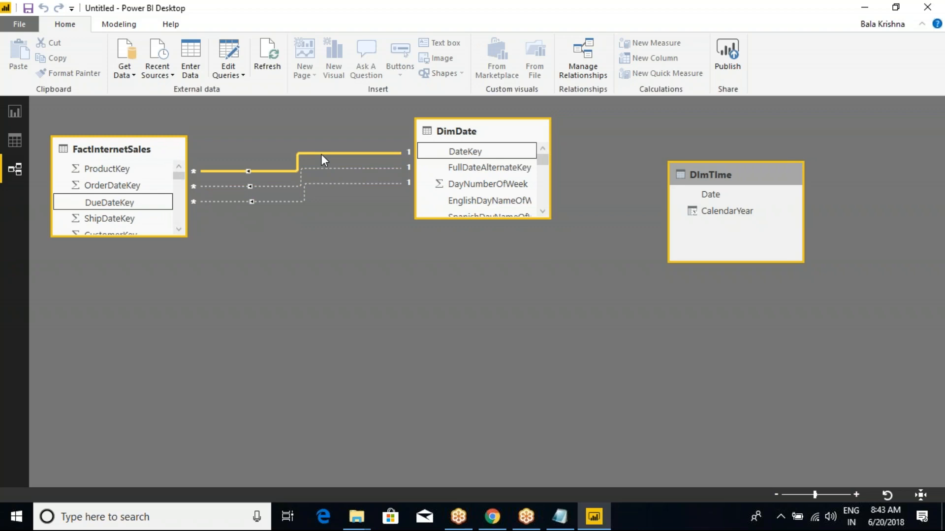
pyautogui.hotkey('ctrl', '2')
pyautogui.moveTo(494, 156); pyautogui.dragTo(509, 142)
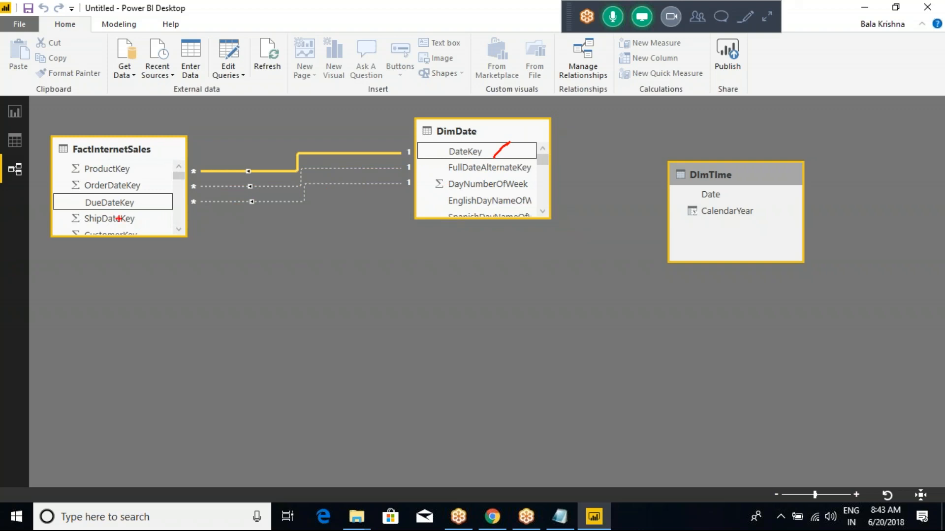
pyautogui.moveTo(138, 205); pyautogui.dragTo(153, 197)
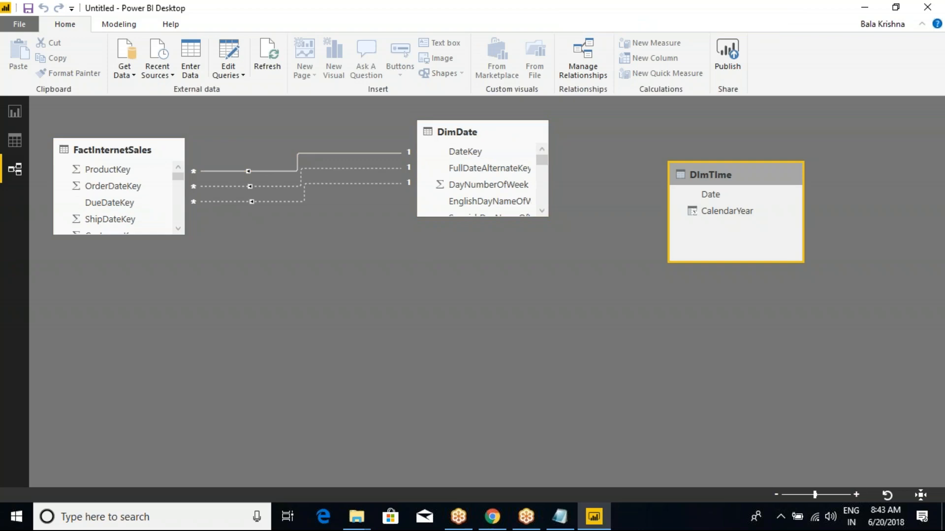
# Undo the chart's widening and the replacement of its axis field on the report page.
pyautogui.click(15, 111)
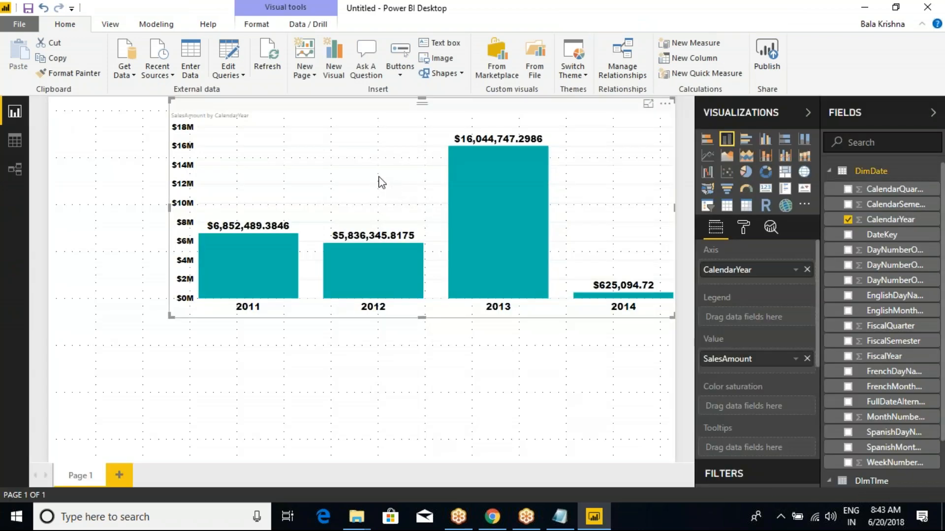
pyautogui.hotkey('ctrl', 'z')
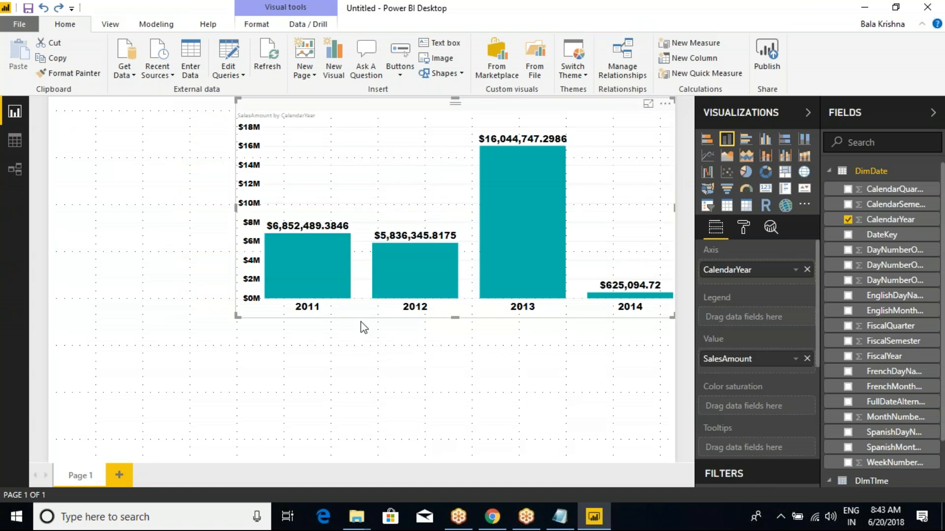
pyautogui.hotkey('ctrl', 'z')
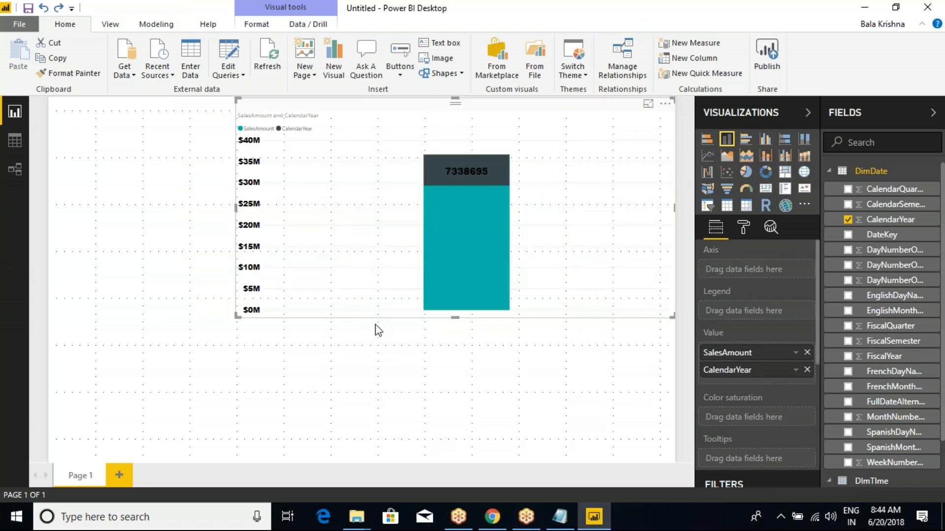
pyautogui.hotkey('ctrl', 'z')
pyautogui.hotkey('ctrl', 'z')
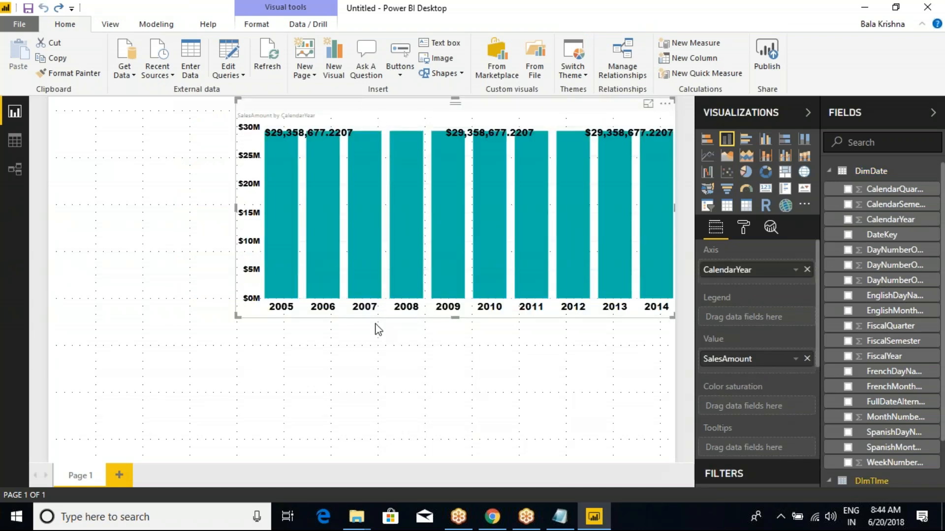
pyautogui.click(325, 360)
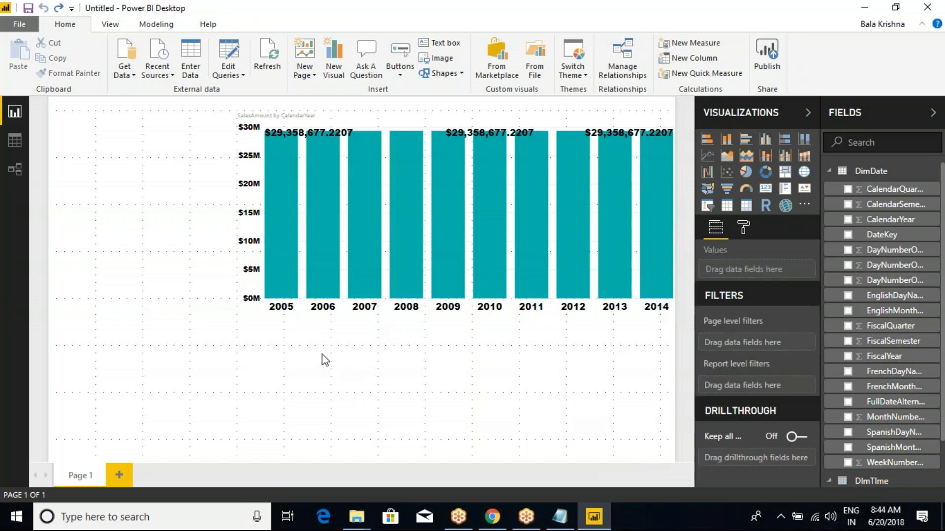
pyautogui.click(327, 289)
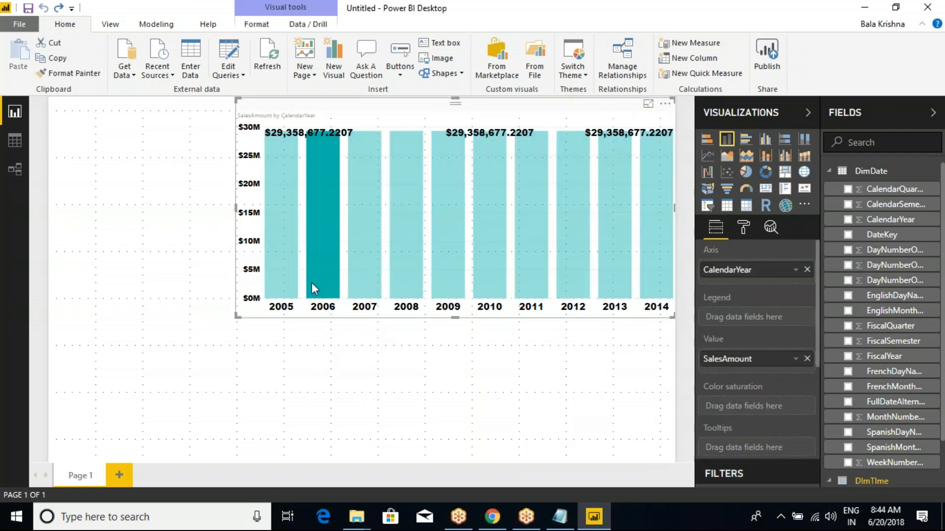
pyautogui.click(317, 285)
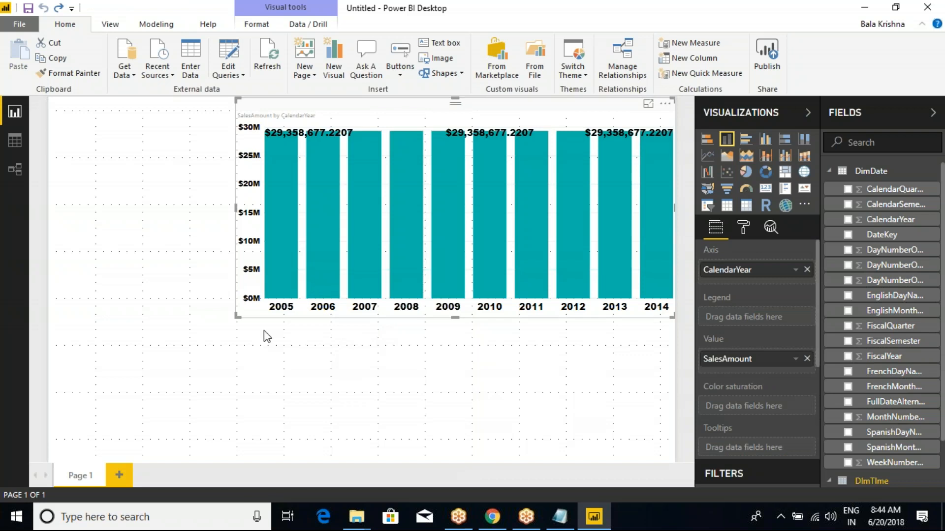
pyautogui.moveTo(237, 316); pyautogui.dragTo(190, 352)
pyautogui.click(270, 346)
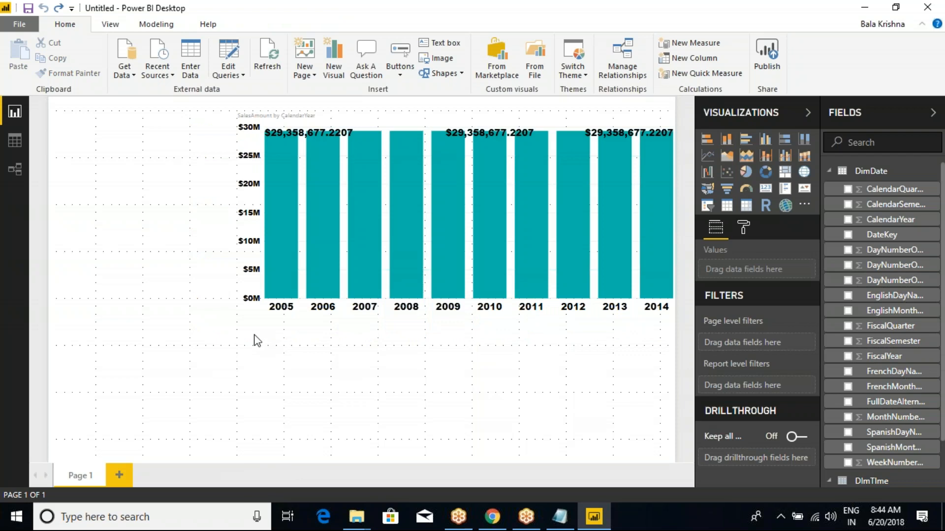
pyautogui.click(355, 222)
pyautogui.click(363, 229)
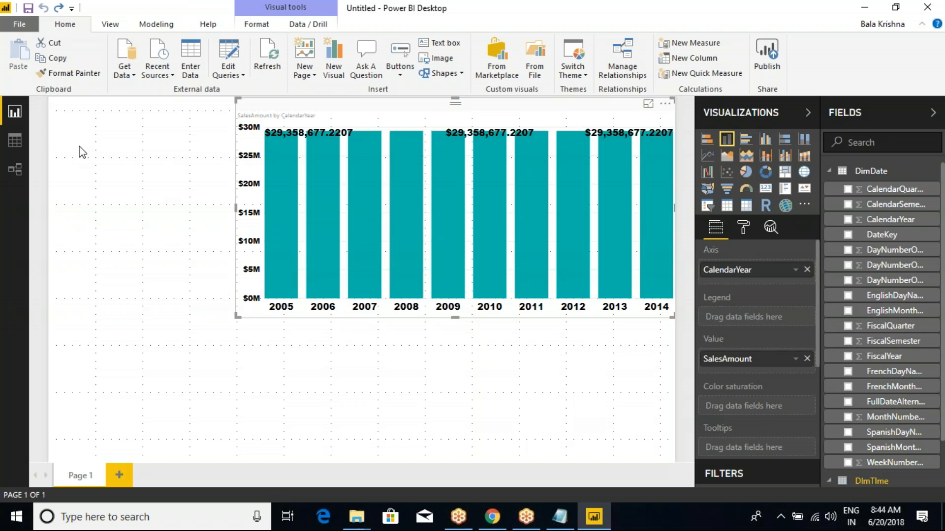
# Check the linked columns and settings of the DueDateKey relationship between FactInternetSales and DimDate, leaving it unchanged.
pyautogui.click(15, 141)
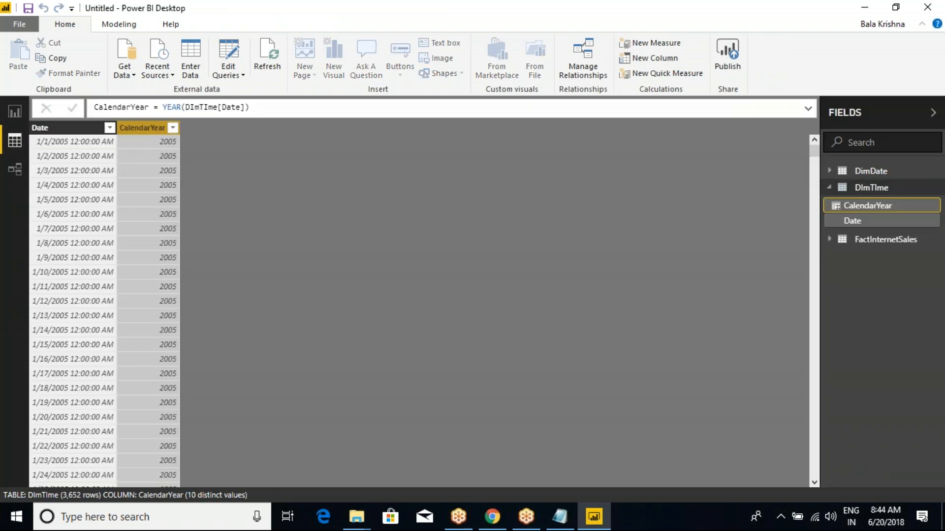
pyautogui.click(15, 170)
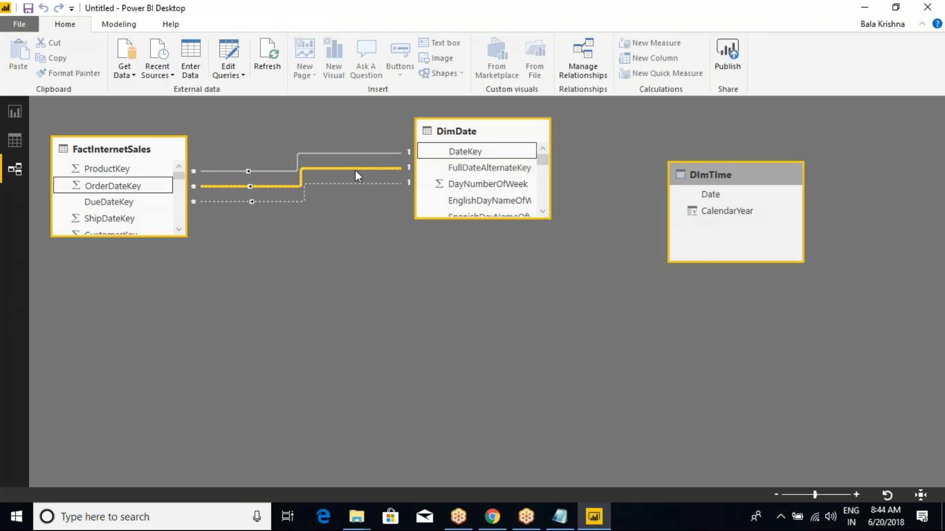
pyautogui.doubleClick(256, 171)
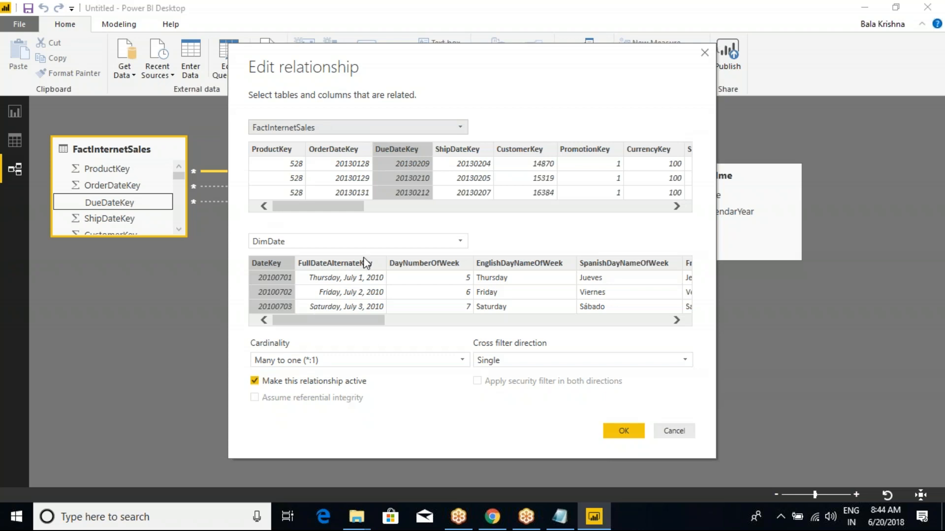
pyautogui.moveTo(230, 108); pyautogui.dragTo(292, 145)
pyautogui.moveTo(371, 130); pyautogui.dragTo(409, 197)
pyautogui.moveTo(243, 256); pyautogui.dragTo(292, 313)
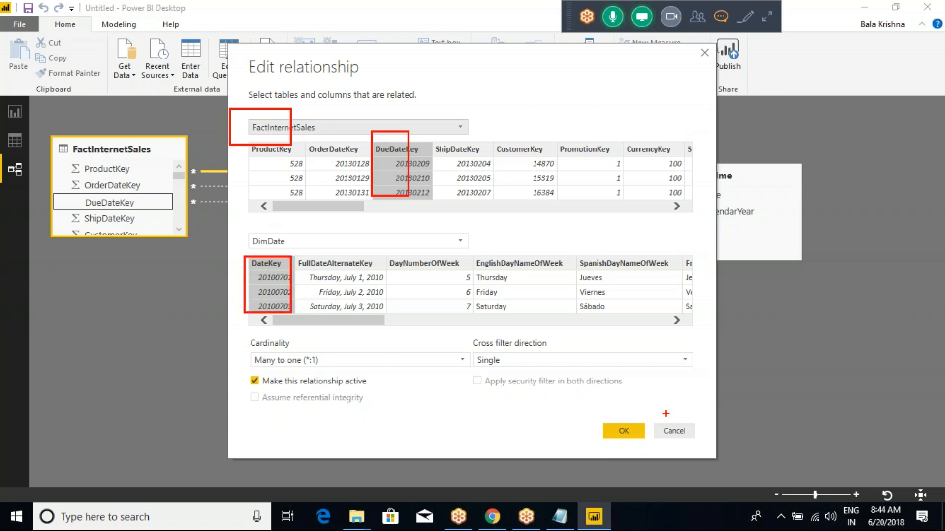
pyautogui.press('Escape')
pyautogui.click(680, 432)
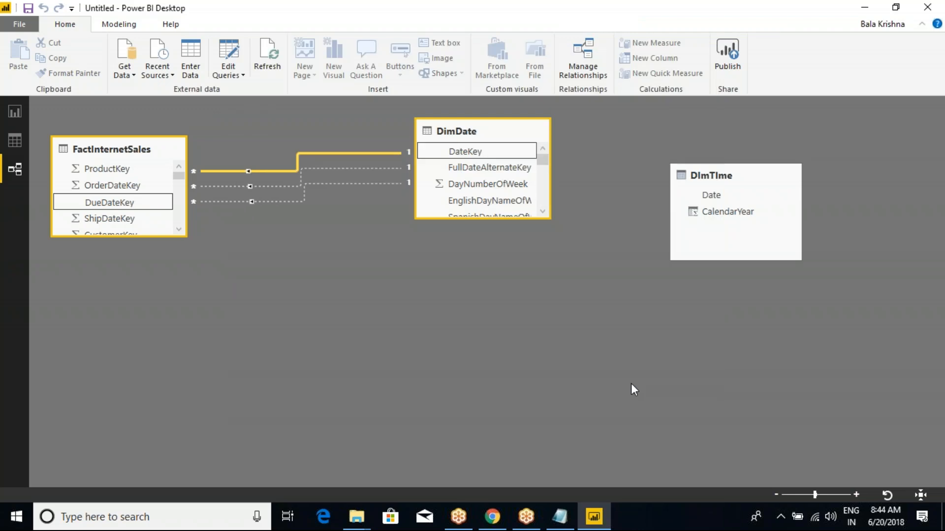
# Deactivate the DueDateKey relationship between FactInternetSales and DimDate, and make the OrderDateKey relationship active instead.
pyautogui.doubleClick(296, 164)
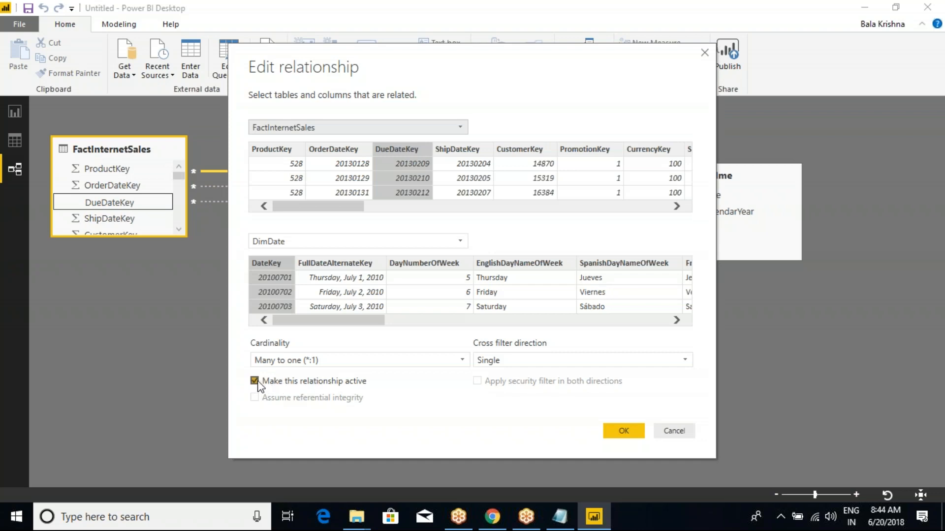
pyautogui.click(255, 382)
pyautogui.click(627, 434)
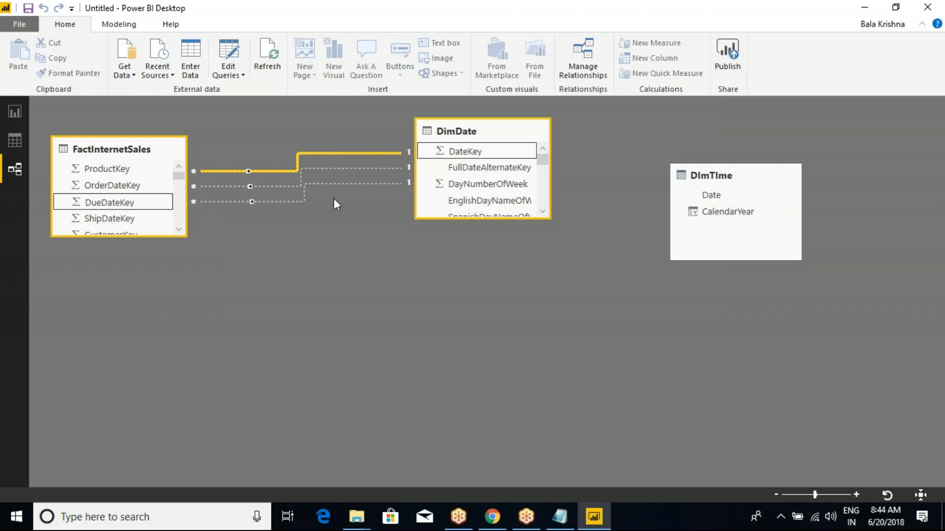
pyautogui.doubleClick(311, 169)
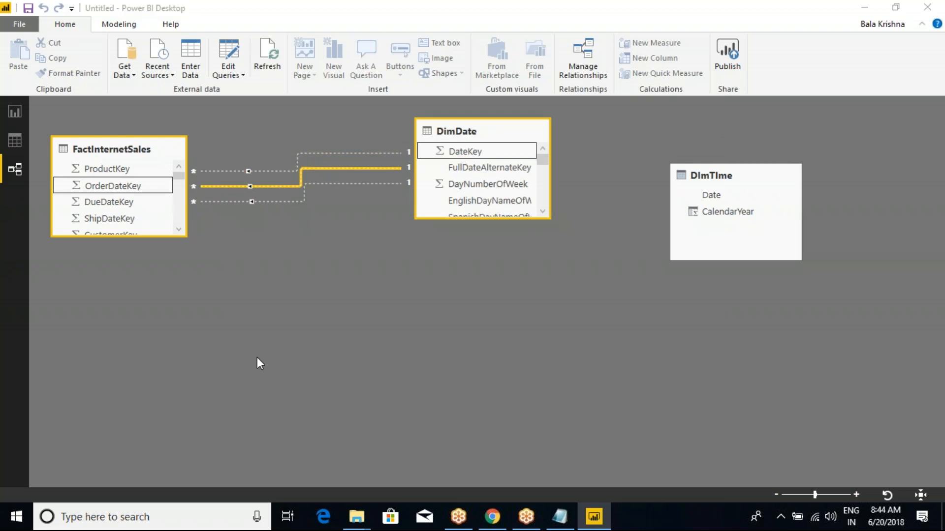
pyautogui.click(255, 381)
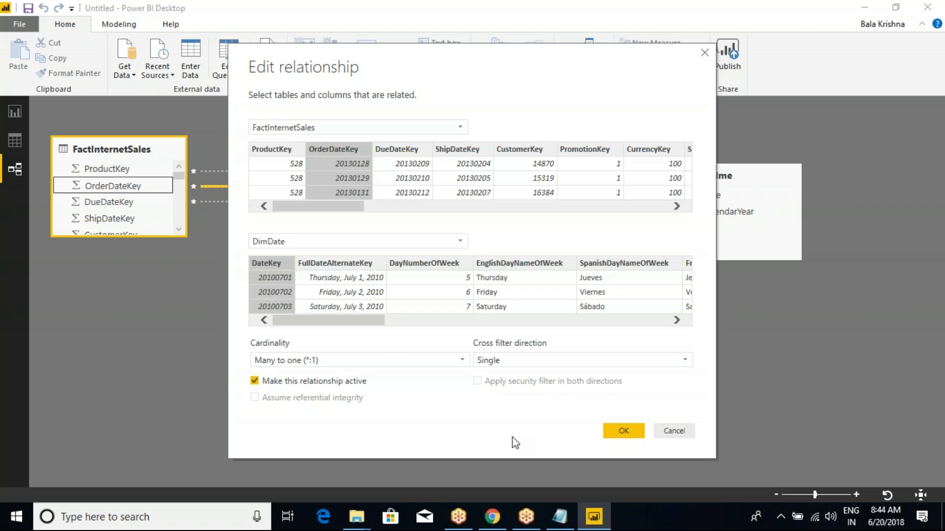
pyautogui.click(621, 430)
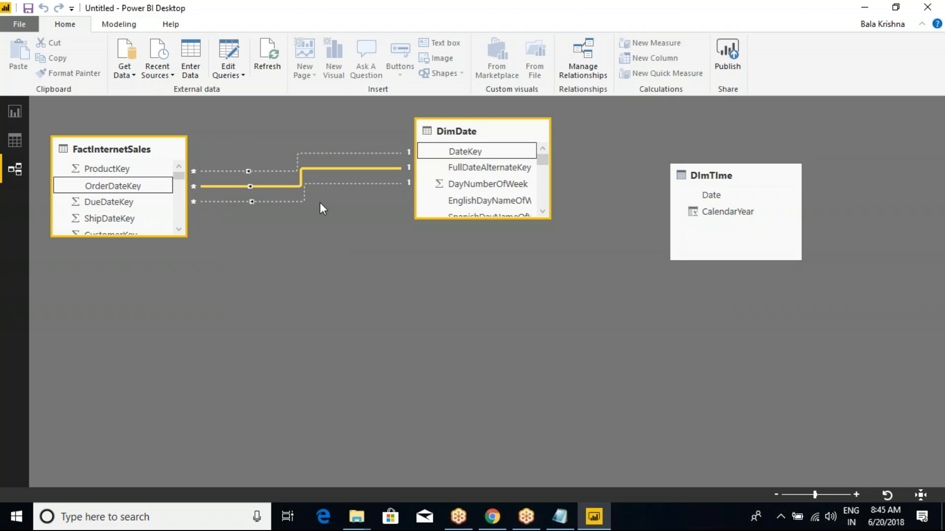
# Compare the ShipDateKey relationship with the OrderDateKey relationship between FactInternetSales and DimDate in the model.
pyautogui.click(302, 197)
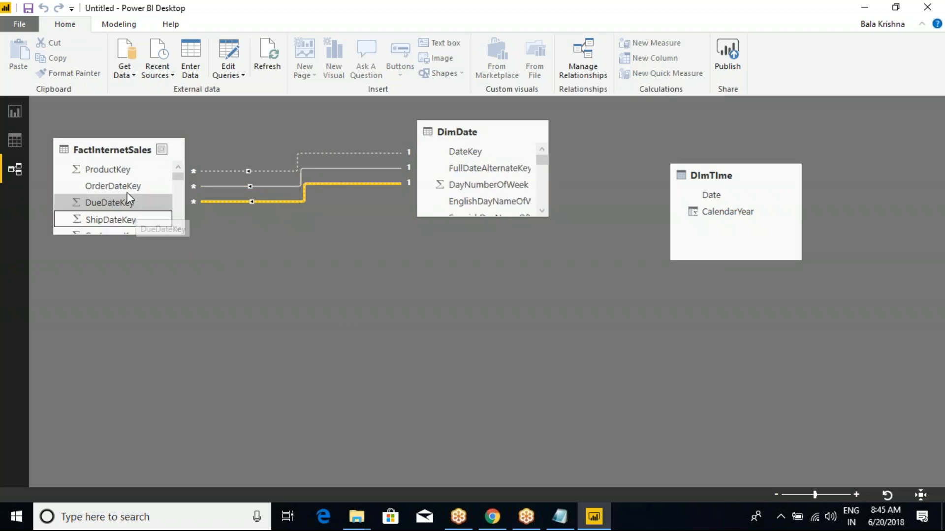
pyautogui.moveTo(129, 238)
pyautogui.mouseDown()
pyautogui.moveTo(347, 299)
pyautogui.moveTo(467, 231)
pyautogui.mouseUp()
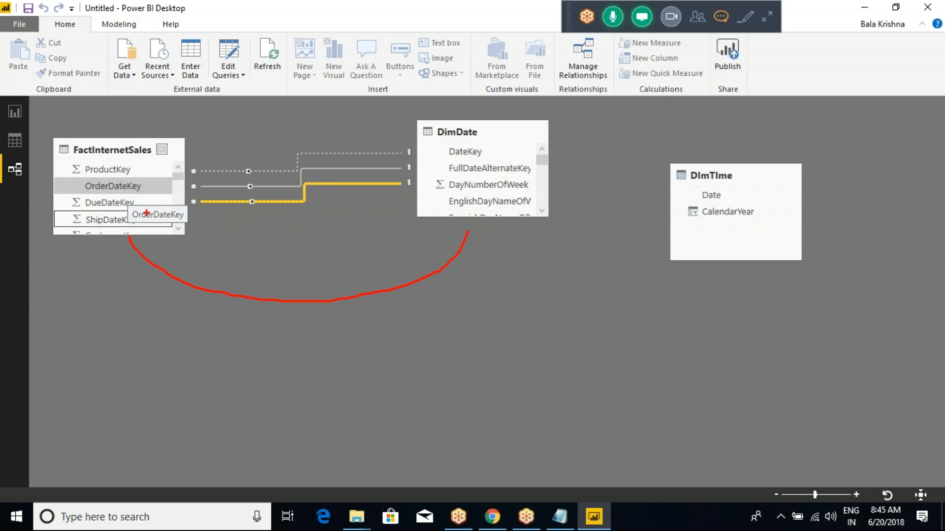
pyautogui.moveTo(123, 189); pyautogui.dragTo(146, 175)
pyautogui.moveTo(113, 203); pyautogui.dragTo(134, 193)
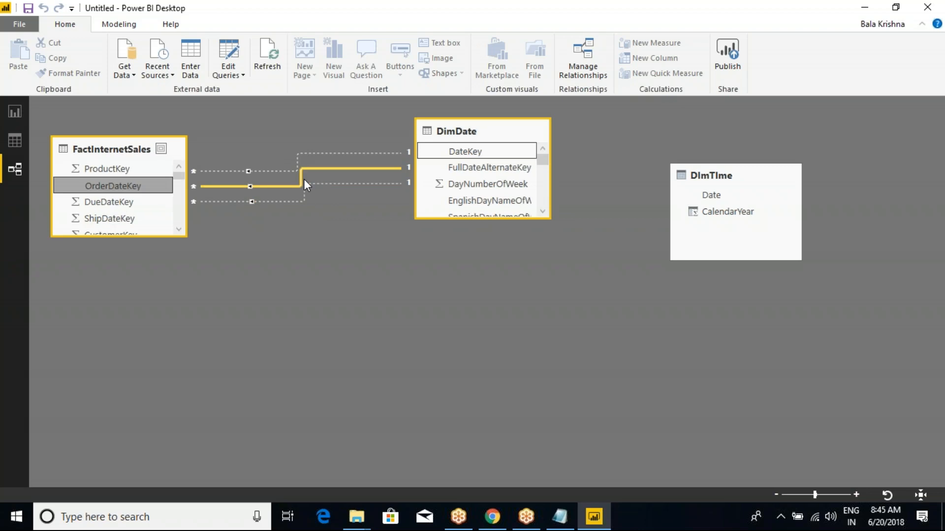
# Replace DImTIme's CalendarYear on the chart's axis with CalendarYear from DimDate, keeping only SalesAmount as the value.
pyautogui.click(15, 112)
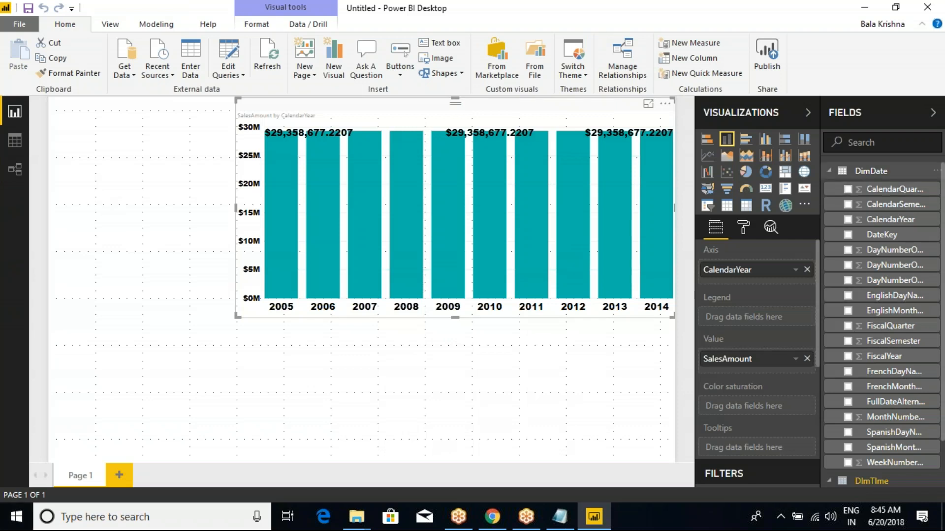
pyautogui.click(847, 220)
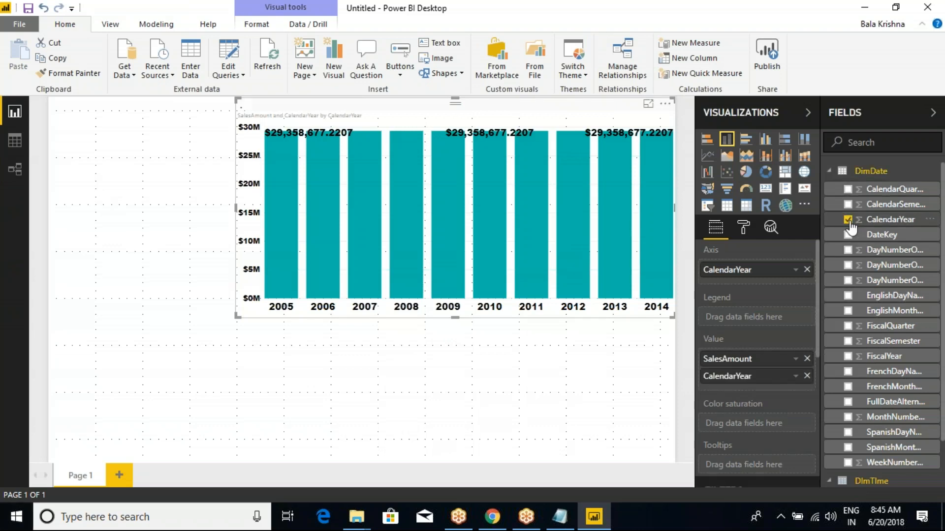
pyautogui.click(829, 171)
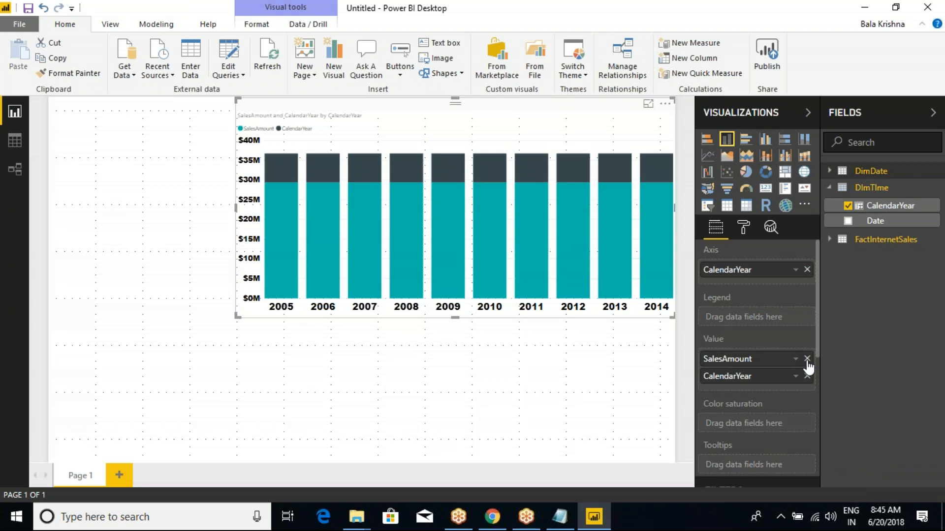
pyautogui.click(807, 270)
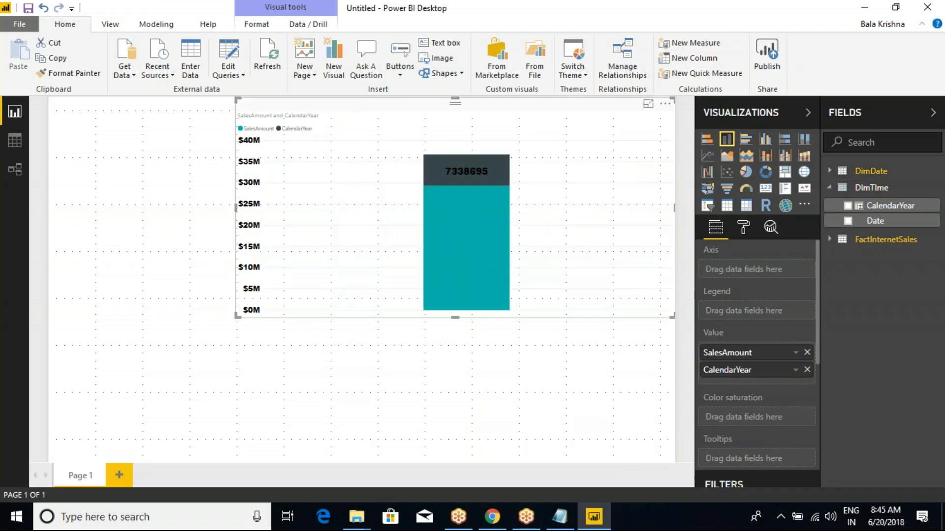
pyautogui.moveTo(741, 376); pyautogui.dragTo(764, 278)
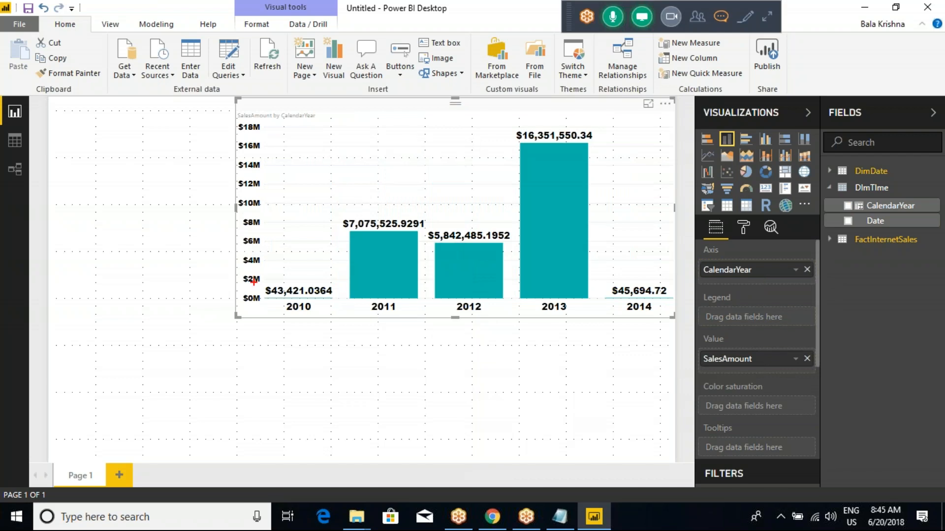
# Examine the sales amount for each calendar year on the chart.
pyautogui.moveTo(255, 173)
pyautogui.mouseDown()
pyautogui.moveTo(519, 319)
pyautogui.moveTo(664, 363)
pyautogui.moveTo(682, 349)
pyautogui.mouseUp()
pyautogui.moveTo(422, 296)
pyautogui.mouseDown()
pyautogui.moveTo(494, 366)
pyautogui.moveTo(543, 377)
pyautogui.moveTo(791, 227)
pyautogui.mouseUp()
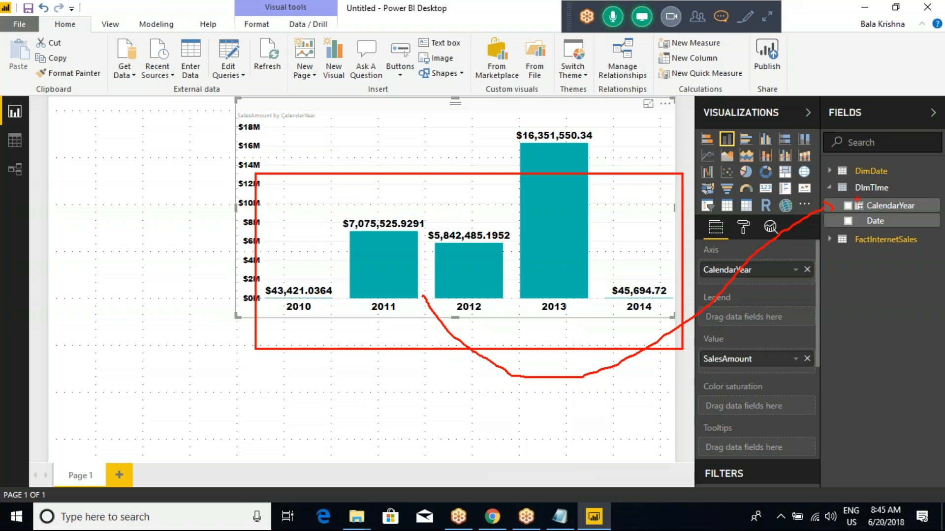
pyautogui.moveTo(875, 210); pyautogui.dragTo(904, 203)
pyautogui.press('Escape')
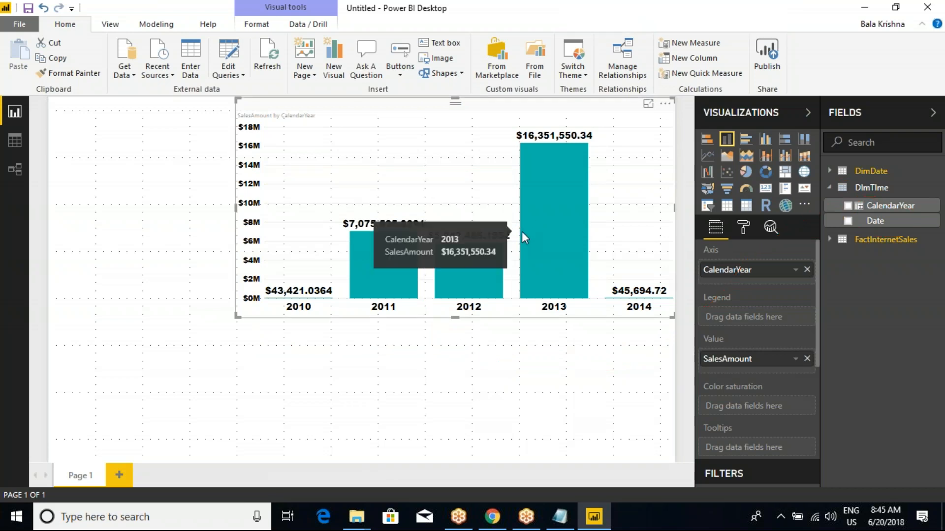
pyautogui.hotkey('ctrl', '2')
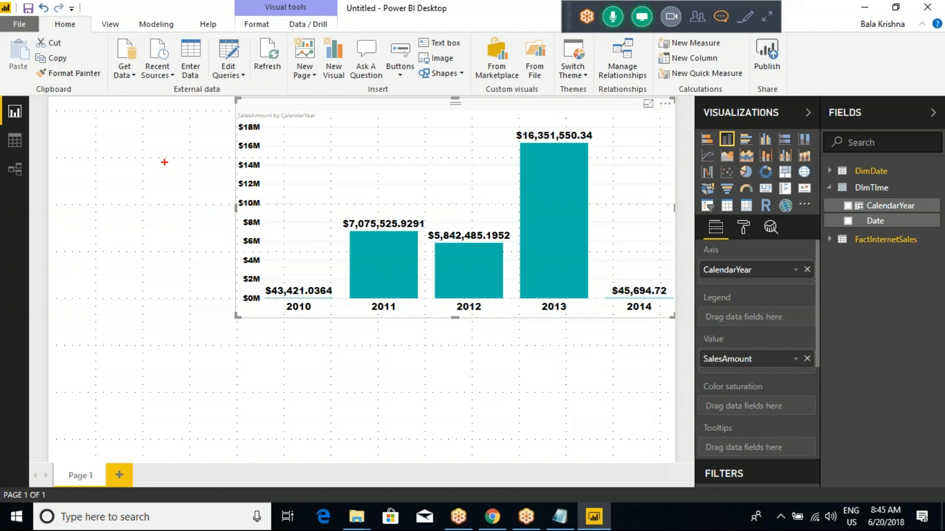
pyautogui.moveTo(207, 101)
pyautogui.mouseDown()
pyautogui.moveTo(658, 338)
pyautogui.moveTo(672, 355)
pyautogui.mouseUp()
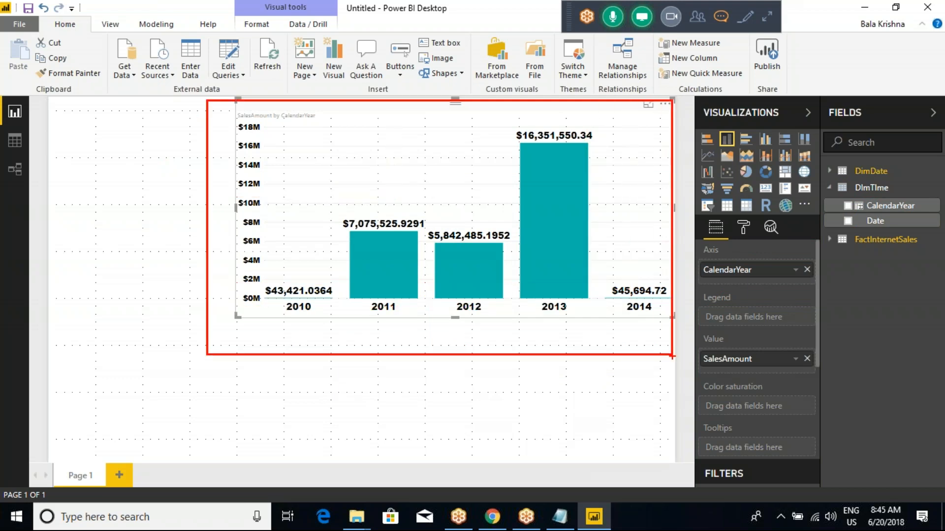
pyautogui.press('Escape')
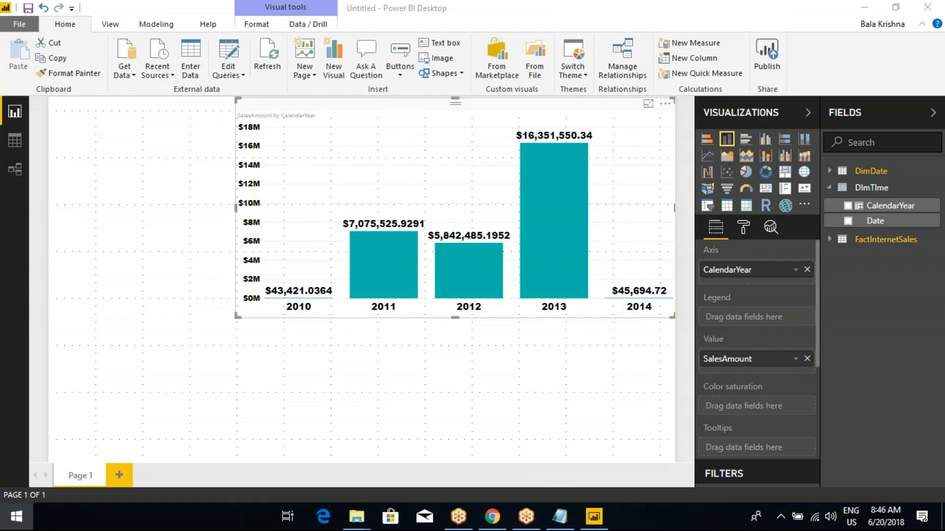
# Capture the sales-by-year chart with Snipping Tool and return to the Power BI report.
pyautogui.press('super')
pyautogui.write('sn')
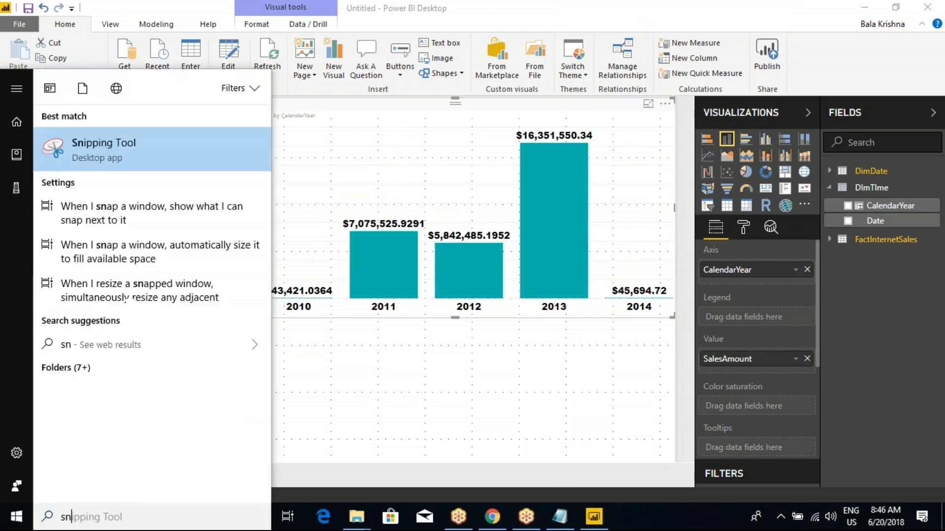
pyautogui.click(78, 142)
pyautogui.click(395, 166)
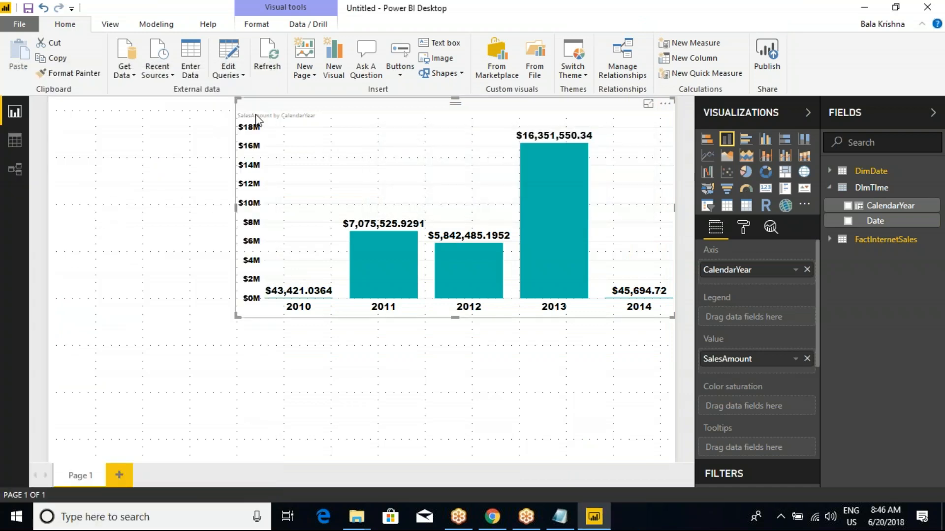
pyautogui.moveTo(214, 93); pyautogui.dragTo(675, 320)
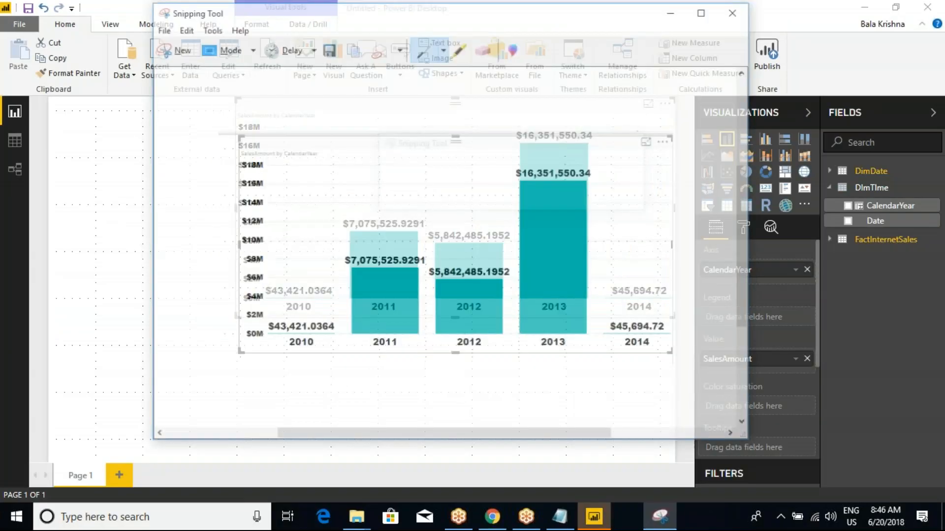
pyautogui.click(594, 517)
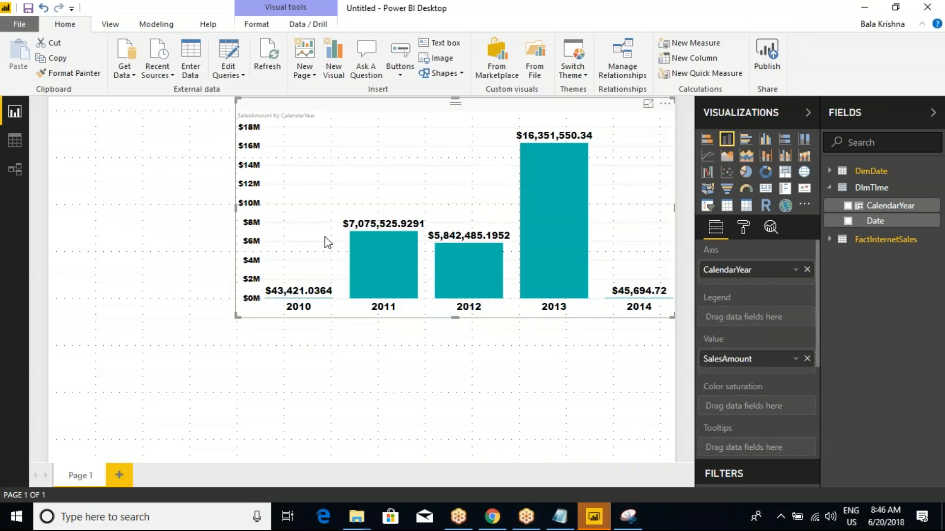
# Place the DImTIme table below and between the other two tables, and relate FactInternetSales' OrderDateKey to its Date column.
pyautogui.click(10, 164)
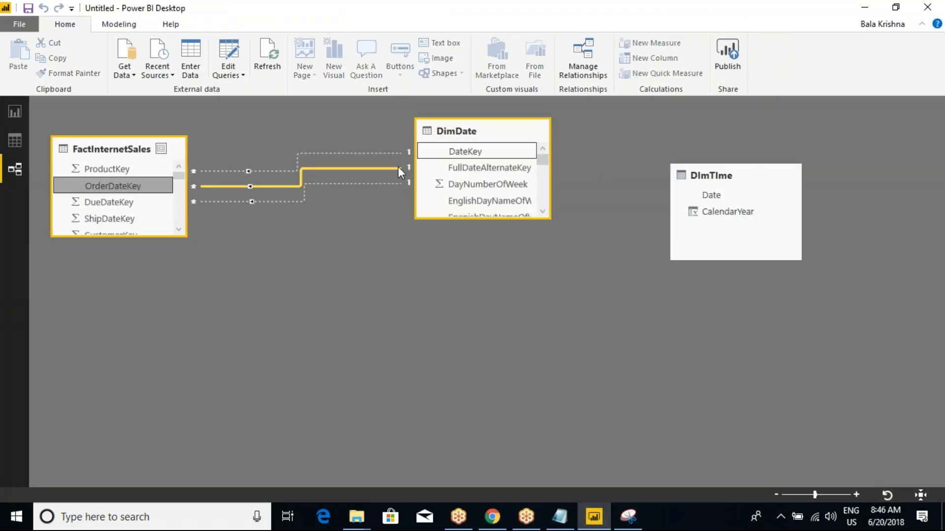
pyautogui.moveTo(717, 176); pyautogui.dragTo(357, 297)
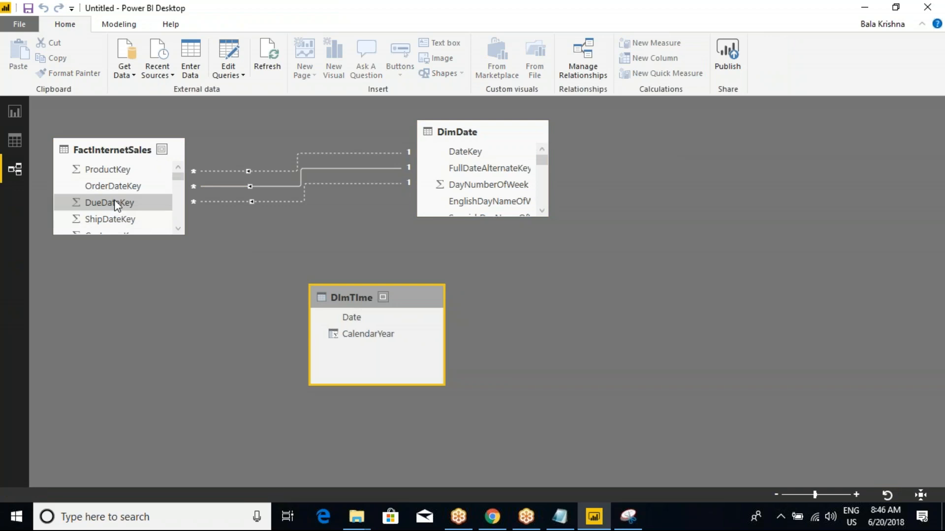
pyautogui.click(108, 188)
pyautogui.moveTo(107, 187); pyautogui.dragTo(352, 318)
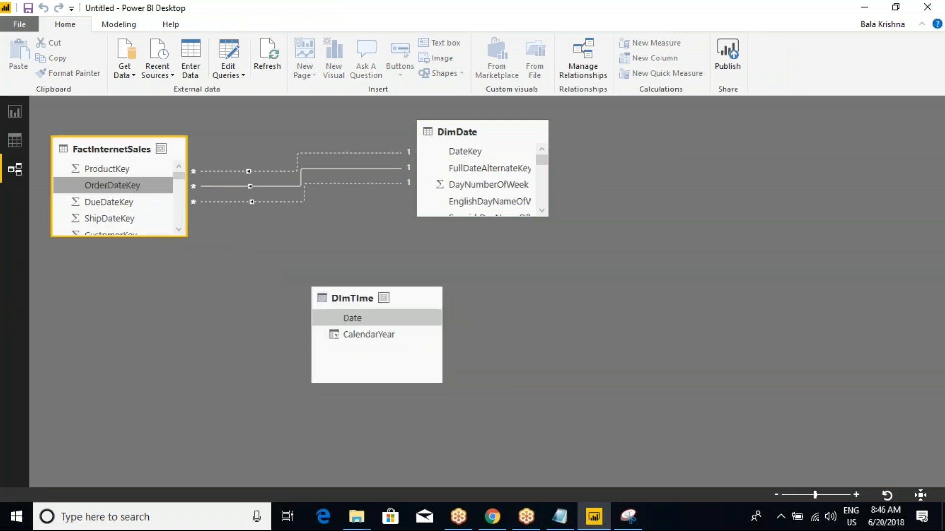
pyautogui.click(189, 252)
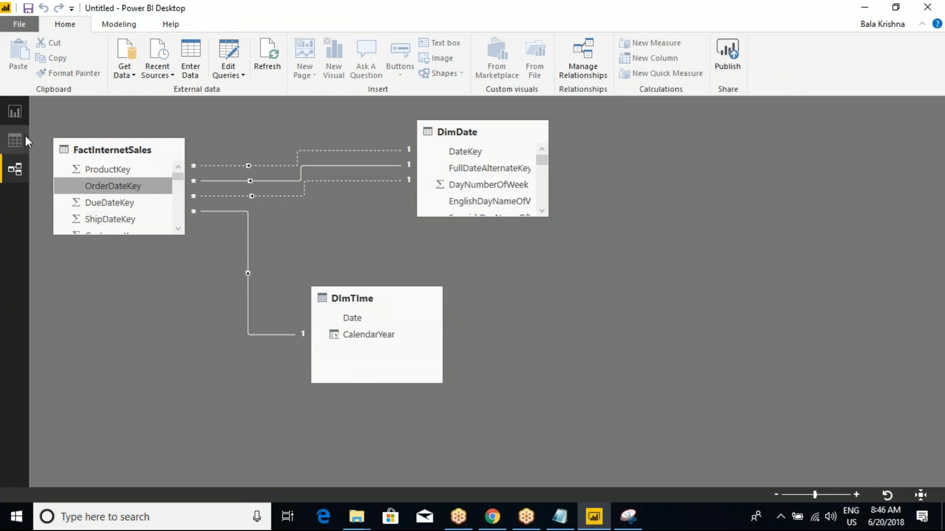
# Reduce the height of the sales-by-year chart on the report page from its lower edge, and deselect it.
pyautogui.click(15, 112)
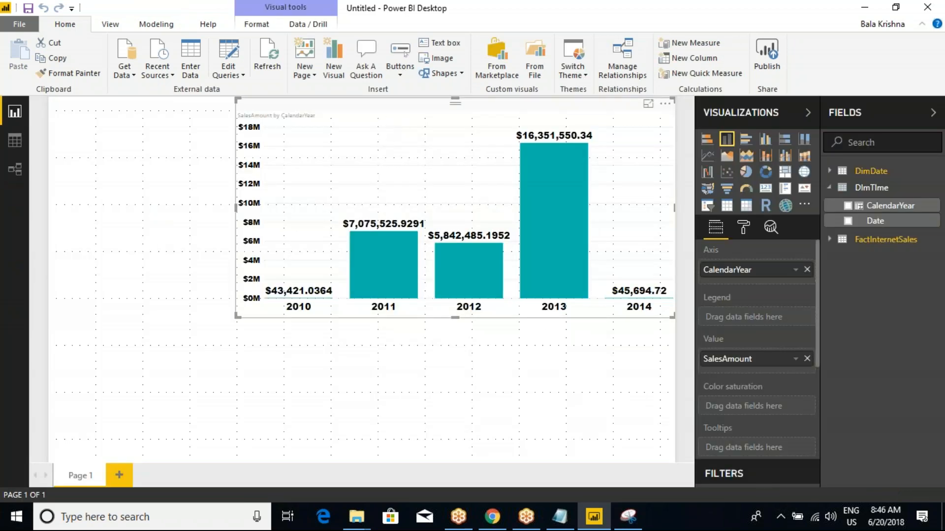
pyautogui.click(672, 320)
pyautogui.click(661, 315)
pyautogui.moveTo(672, 321); pyautogui.dragTo(675, 255)
pyautogui.click(348, 333)
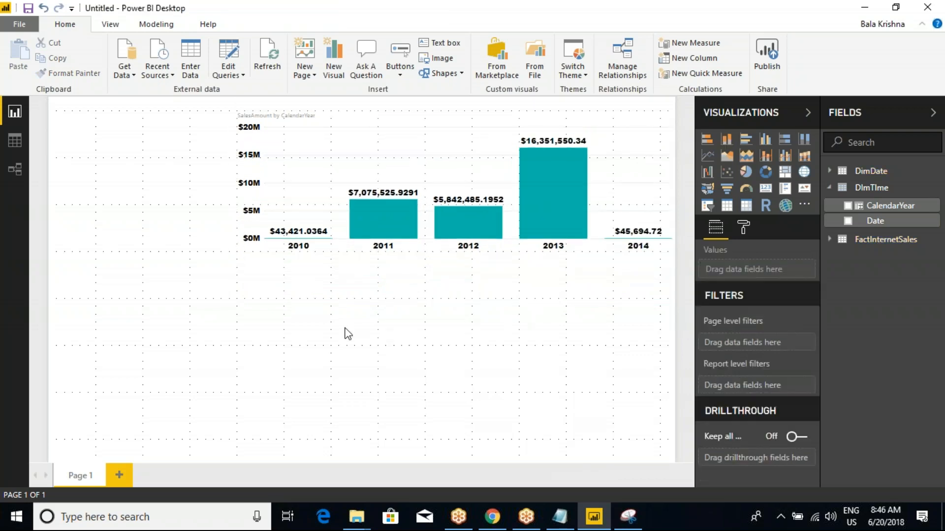
# Duplicate the sales-by-year chart and place the copy directly below the original.
pyautogui.click(456, 179)
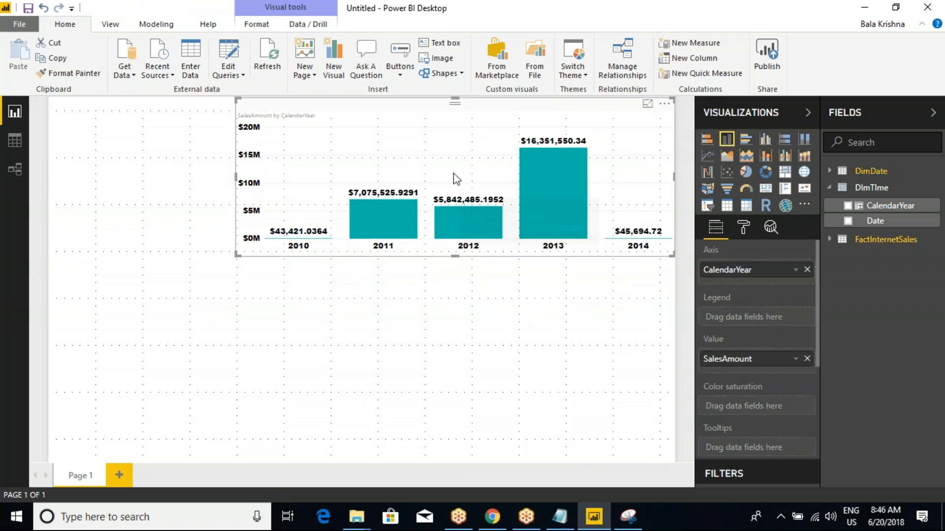
pyautogui.hotkey('ctrl', 'c')
pyautogui.click(412, 317)
pyautogui.hotkey('ctrl', 'v')
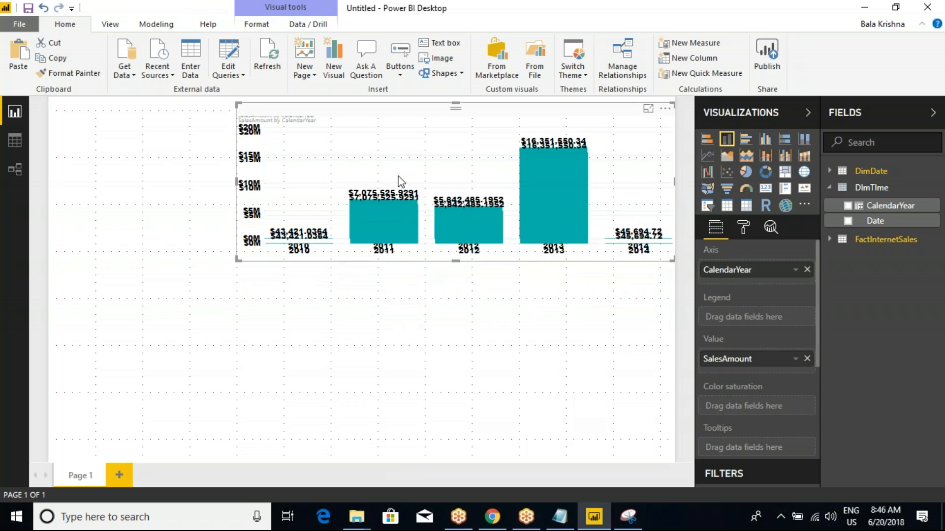
pyautogui.moveTo(397, 320); pyautogui.dragTo(384, 285)
# Replace the lower chart's axis field with CalendarYear from the DImTIme table, keeping SalesAmount as its only value.
pyautogui.moveTo(880, 205); pyautogui.dragTo(703, 332)
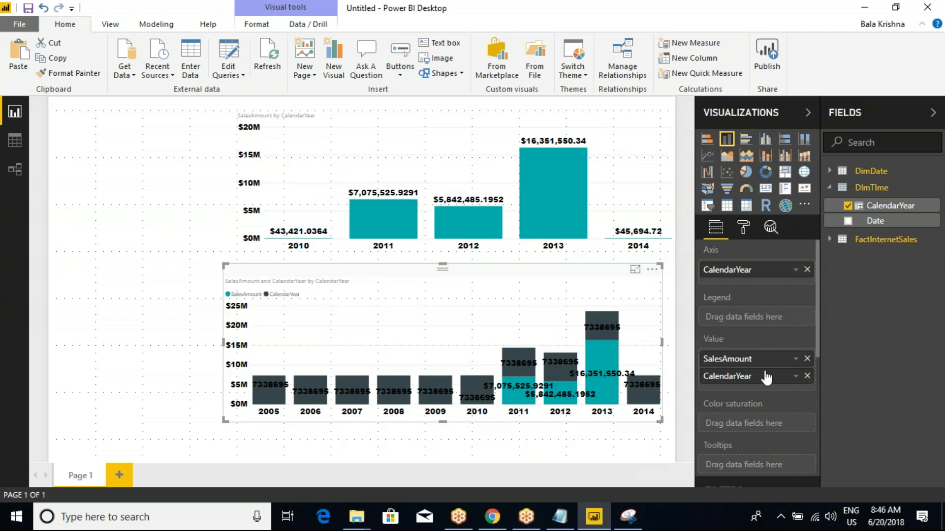
pyautogui.click(807, 269)
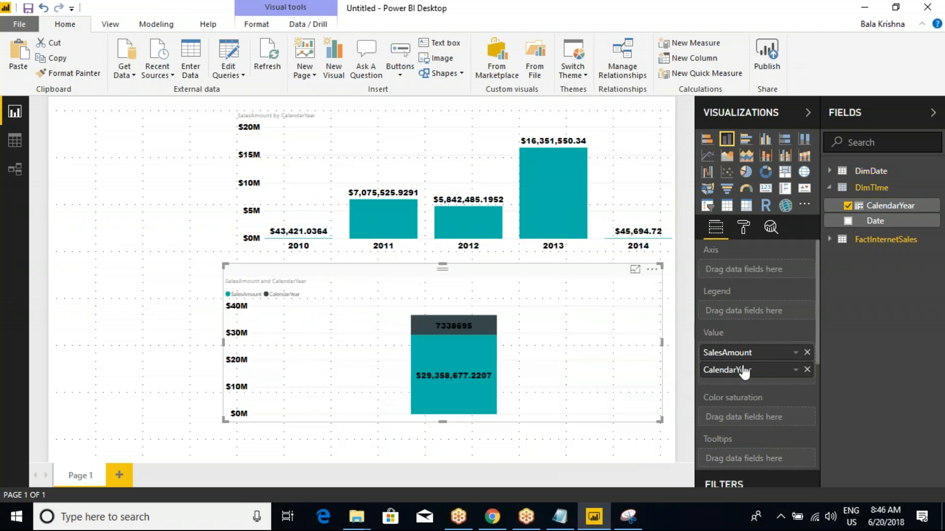
pyautogui.moveTo(742, 374); pyautogui.dragTo(748, 271)
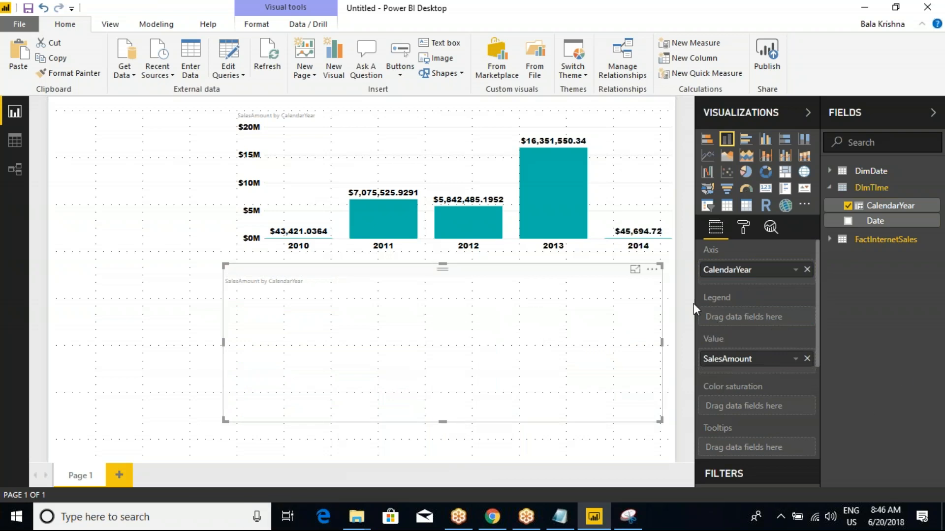
pyautogui.click(807, 269)
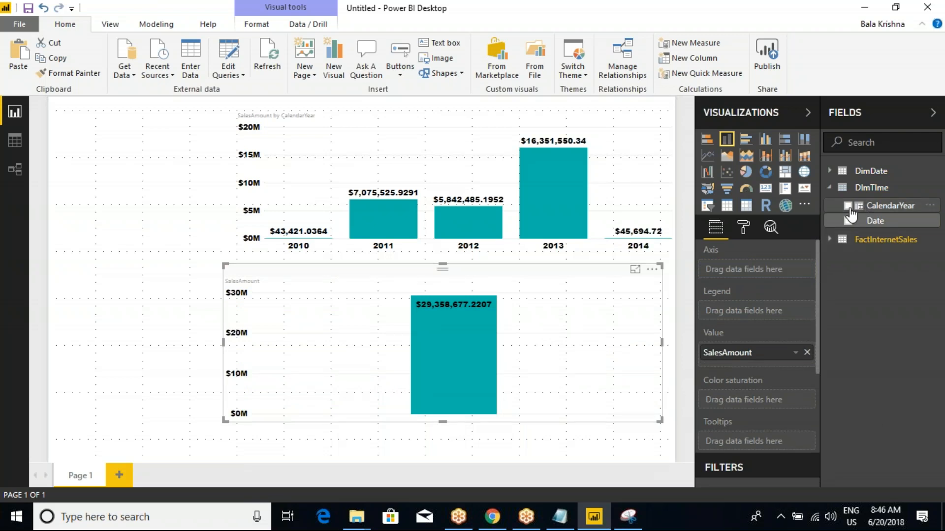
pyautogui.click(873, 207)
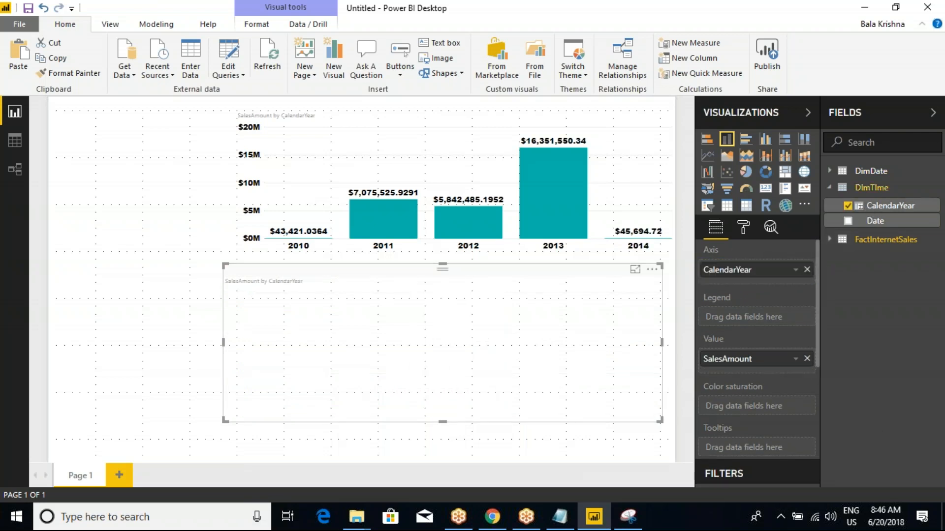
# Change the relationship to DImTIme's Date so that it uses FactInternetSales' OrderDate column, and return to the report page.
pyautogui.click(15, 170)
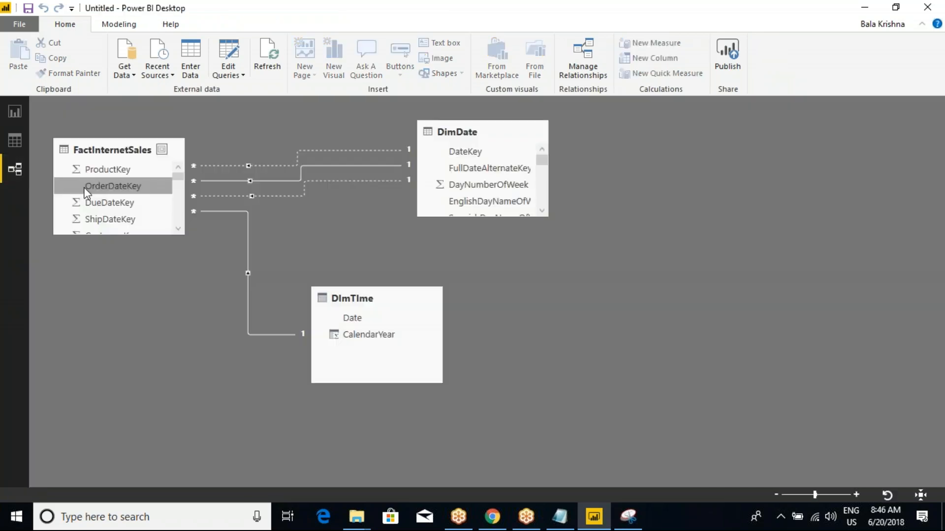
pyautogui.doubleClick(249, 254)
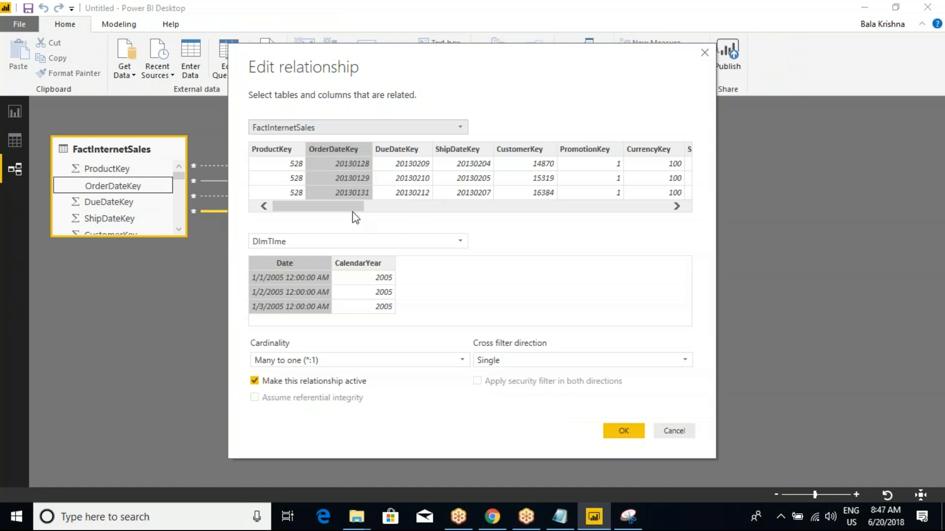
pyautogui.moveTo(322, 207); pyautogui.dragTo(614, 177)
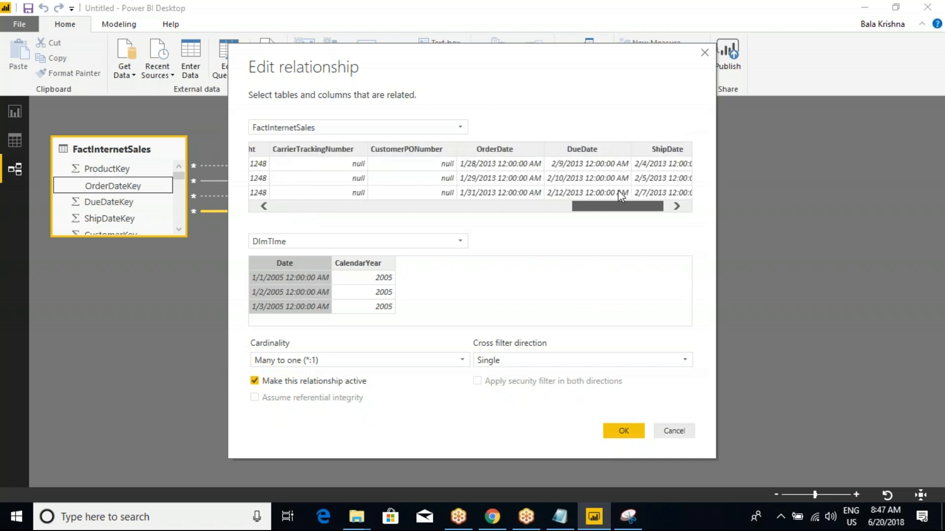
pyautogui.click(510, 151)
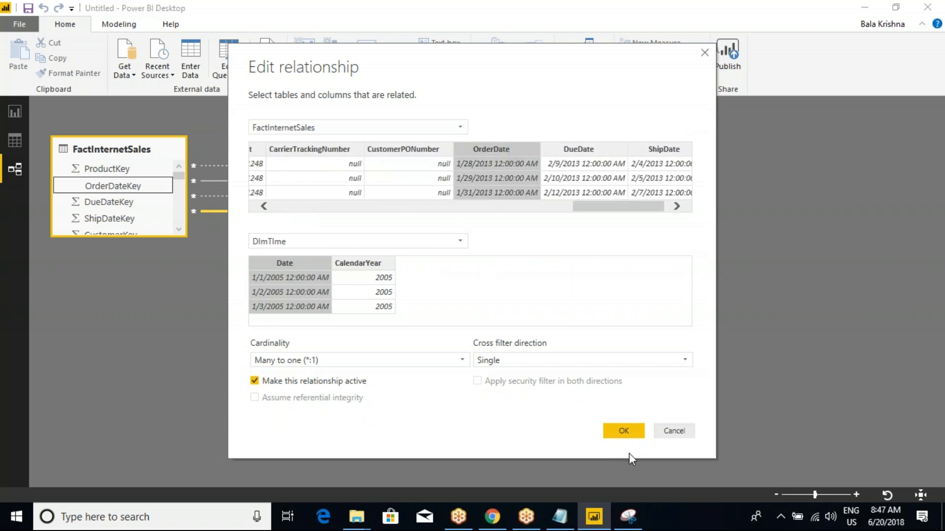
pyautogui.click(624, 431)
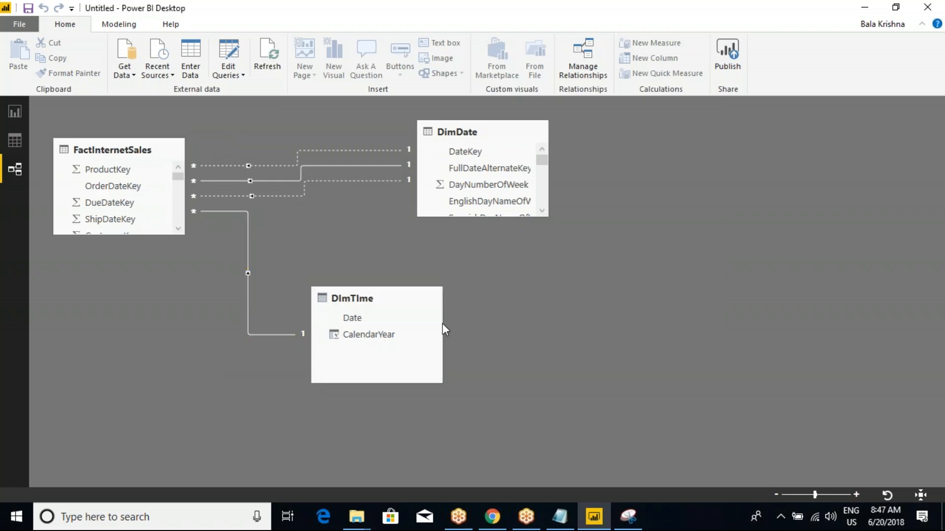
pyautogui.click(15, 111)
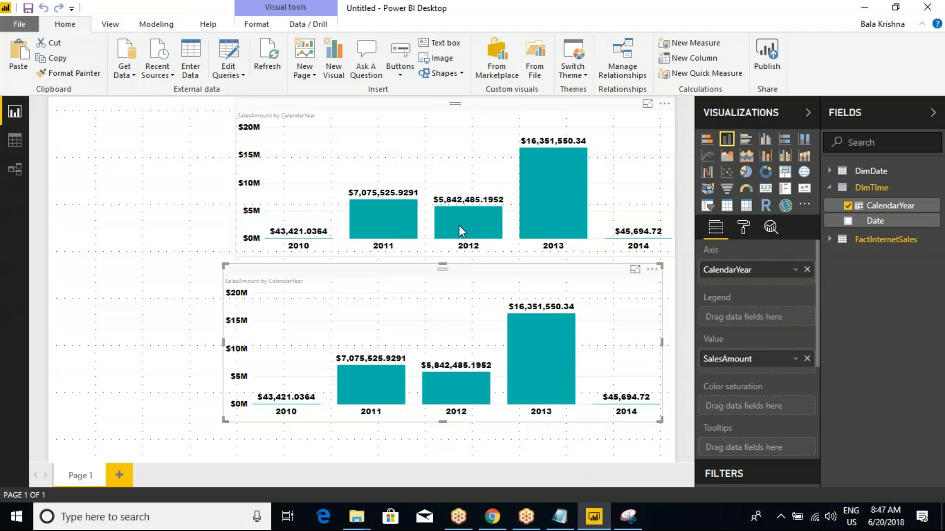
# Compare the yearly sales amounts in the DImTIme chart with those in the DimDate chart, marking them on screen.
pyautogui.moveTo(438, 396)
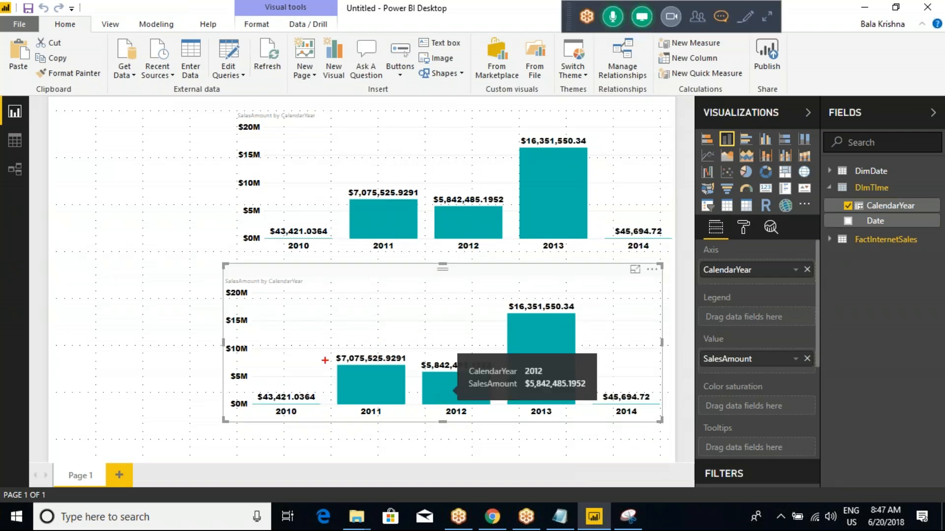
pyautogui.moveTo(325, 344)
pyautogui.mouseDown()
pyautogui.moveTo(403, 375)
pyautogui.moveTo(898, 274)
pyautogui.mouseUp()
pyautogui.moveTo(819, 227); pyautogui.dragTo(940, 261)
pyautogui.moveTo(359, 156); pyautogui.dragTo(464, 124)
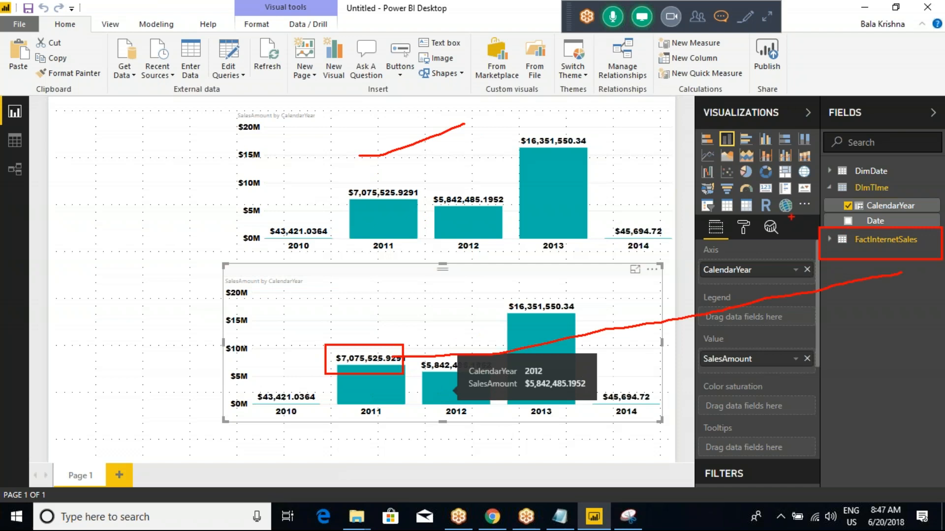
pyautogui.moveTo(857, 183); pyautogui.dragTo(856, 195)
pyautogui.press('Escape')
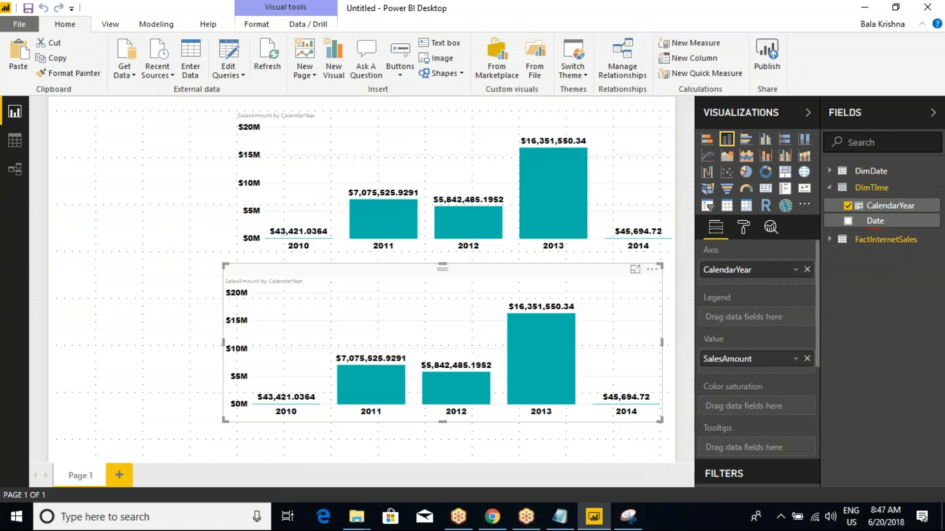
pyautogui.click(392, 174)
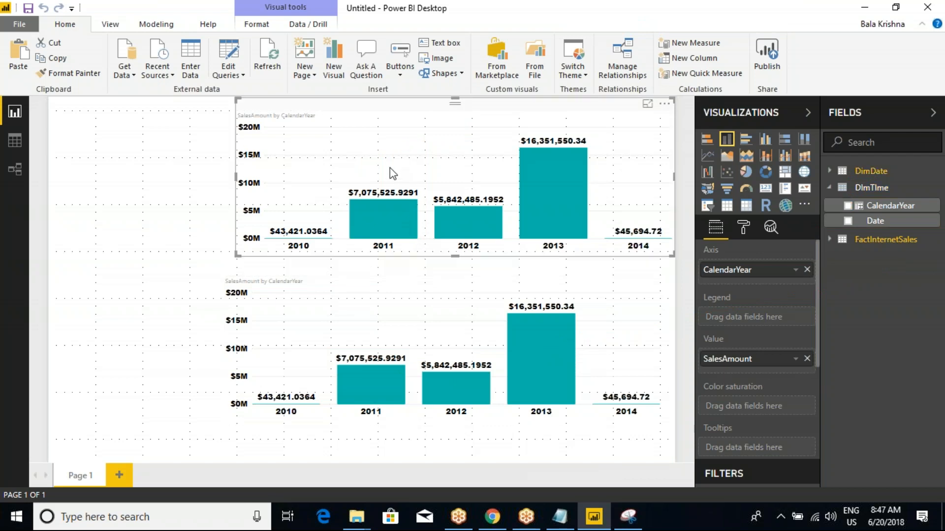
pyautogui.hotkey('ctrl', '2')
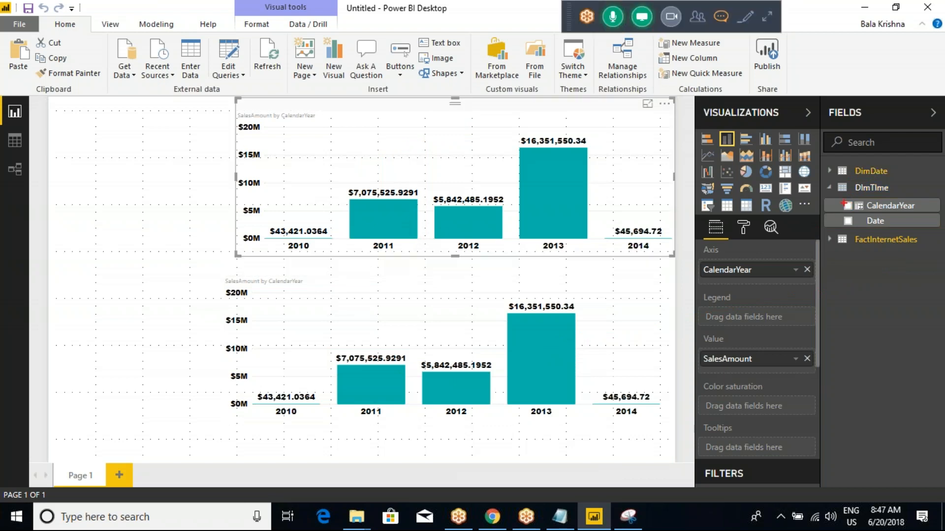
pyautogui.moveTo(267, 159)
pyautogui.mouseDown()
pyautogui.moveTo(315, 160)
pyautogui.moveTo(552, 212)
pyautogui.mouseUp()
pyautogui.moveTo(466, 192); pyautogui.dragTo(521, 162)
pyautogui.moveTo(328, 325); pyautogui.dragTo(483, 271)
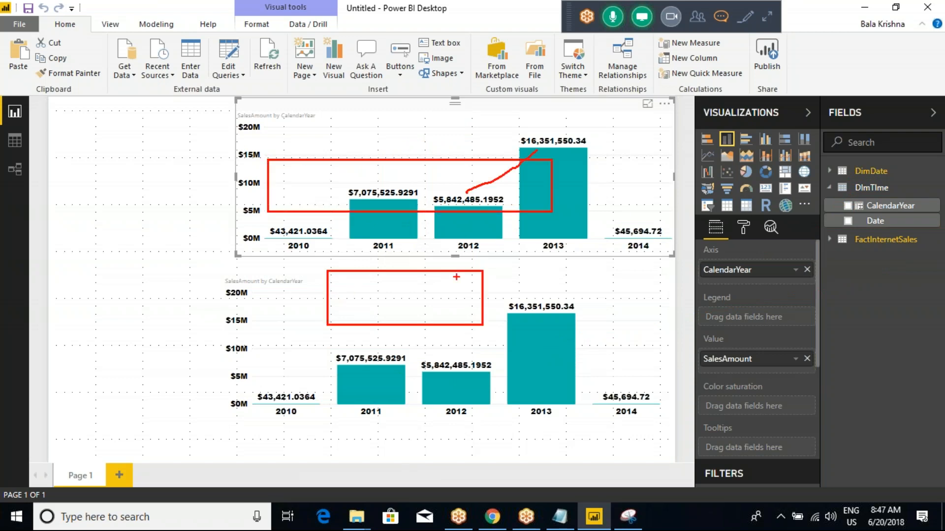
pyautogui.hotkey('ctrl', '2')
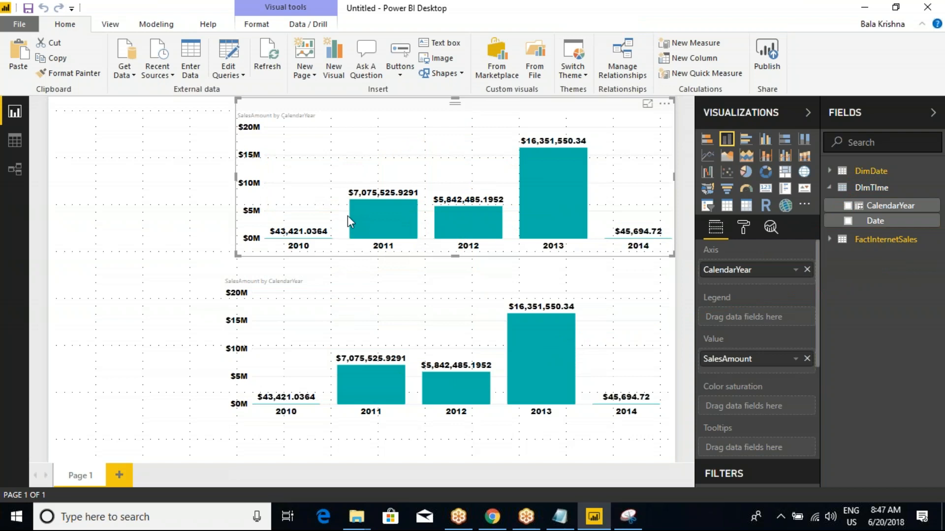
# Compare the DImTIme table and its CalendarYear and Date fields with the DimDate table, marking them on screen.
pyautogui.hotkey('ctrl', '2')
pyautogui.moveTo(810, 183); pyautogui.dragTo(929, 228)
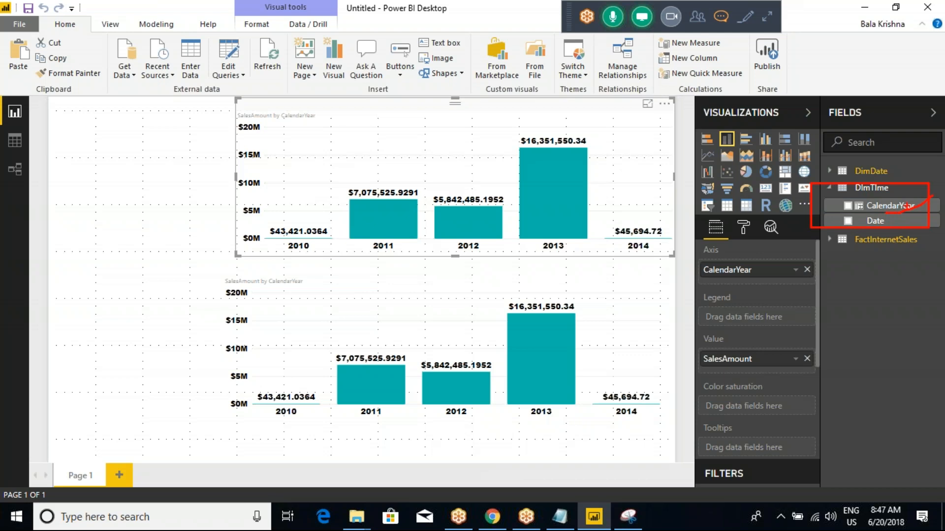
pyautogui.moveTo(878, 209); pyautogui.dragTo(928, 198)
pyautogui.moveTo(847, 161); pyautogui.dragTo(900, 175)
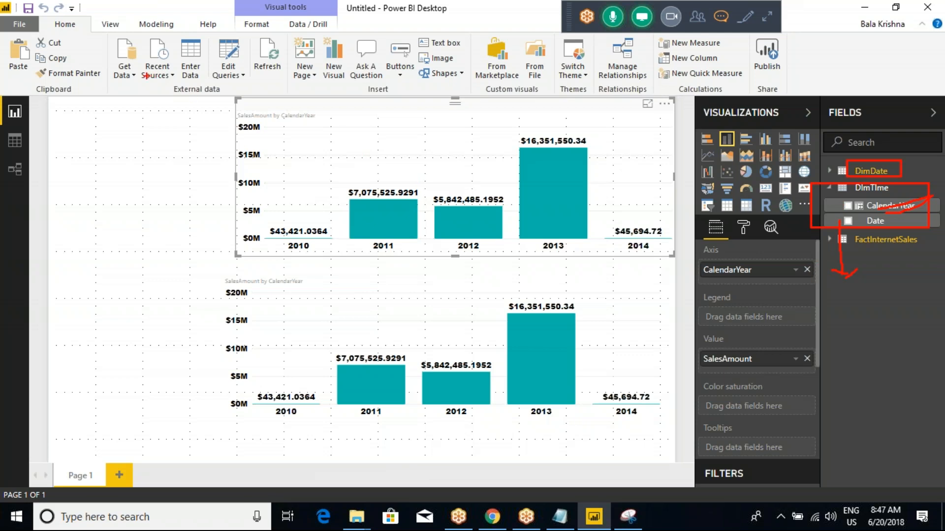
pyautogui.press('Escape')
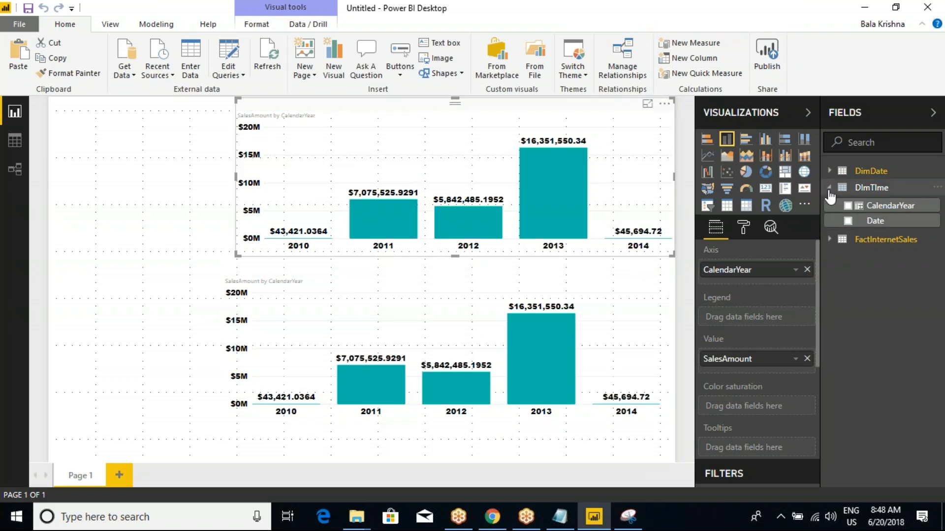
# Delete the DImTIme table from the model and remove the lower chart that used it.
pyautogui.click(874, 188)
pyautogui.rightClick(875, 187)
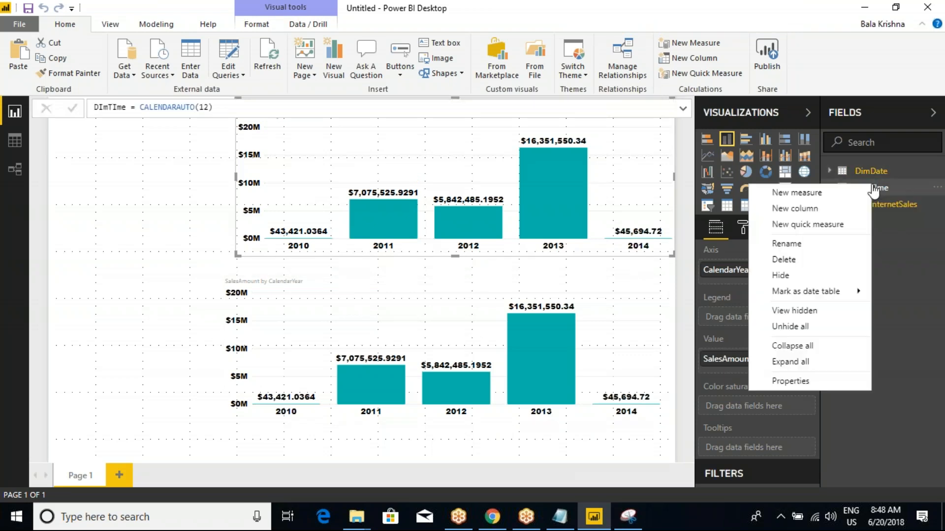
pyautogui.click(783, 259)
pyautogui.click(538, 280)
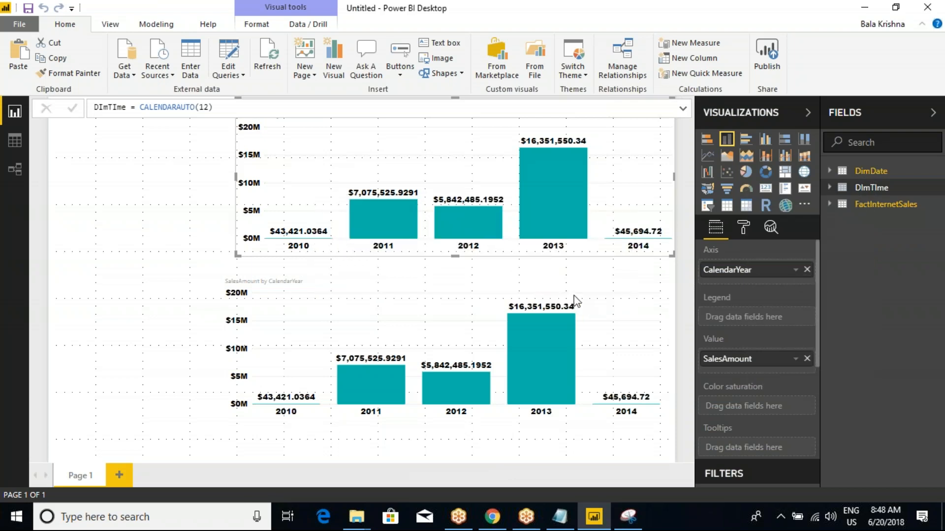
pyautogui.click(651, 269)
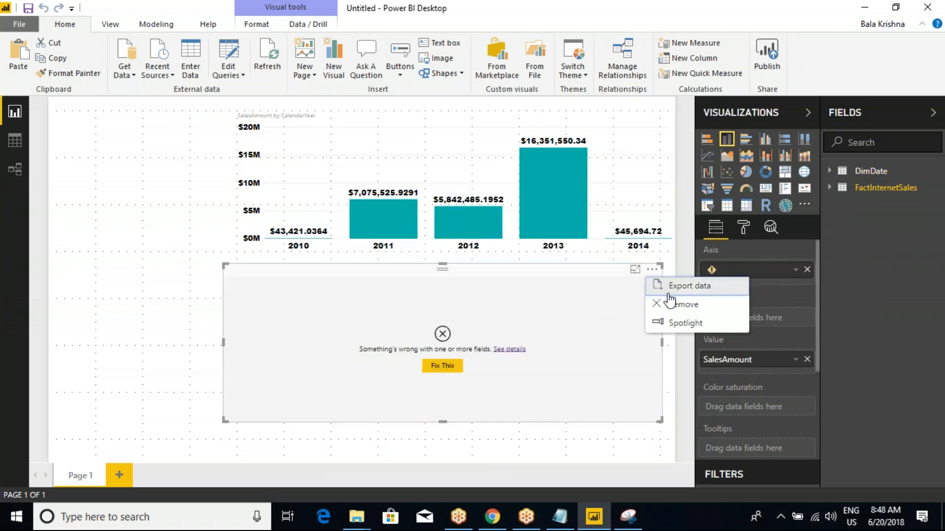
pyautogui.click(683, 304)
# Narrow the remaining sales-by-year chart slightly from its left edge and extend its height downward.
pyautogui.click(298, 183)
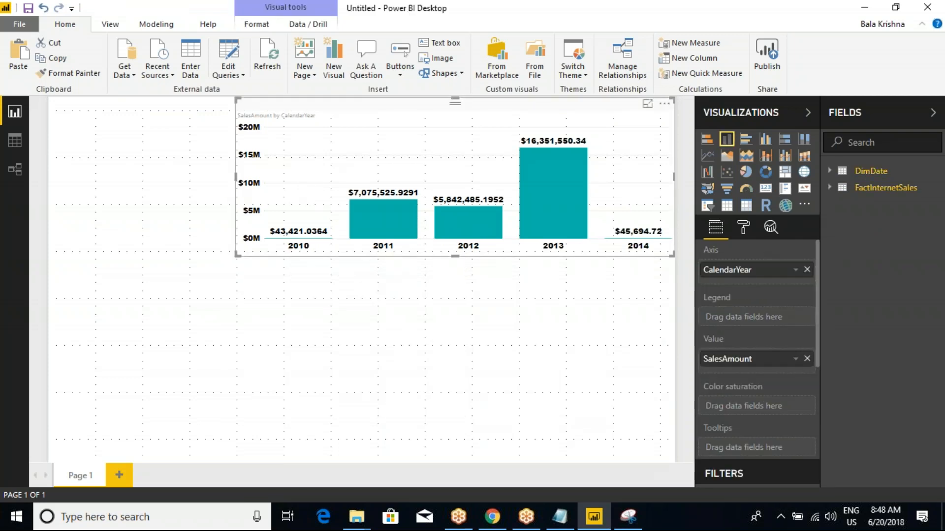
pyautogui.moveTo(236, 176); pyautogui.dragTo(258, 201)
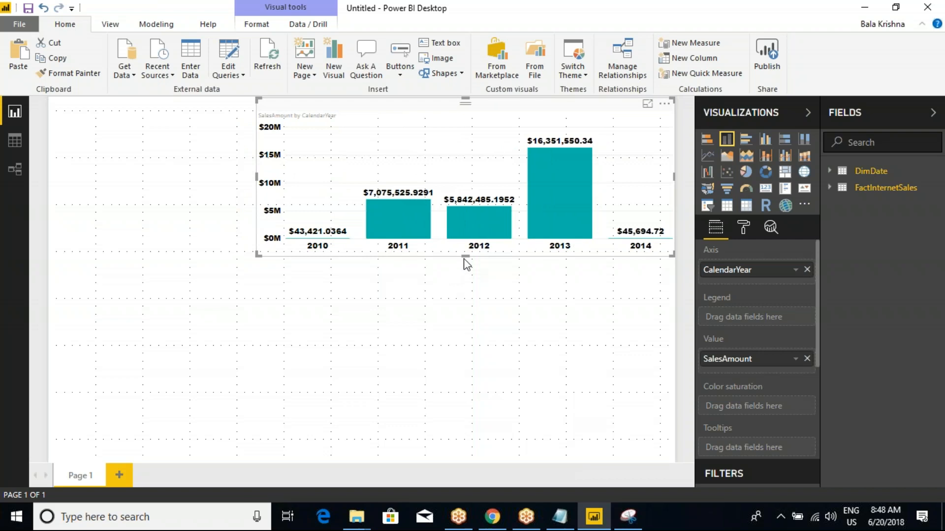
pyautogui.moveTo(465, 256); pyautogui.dragTo(460, 340)
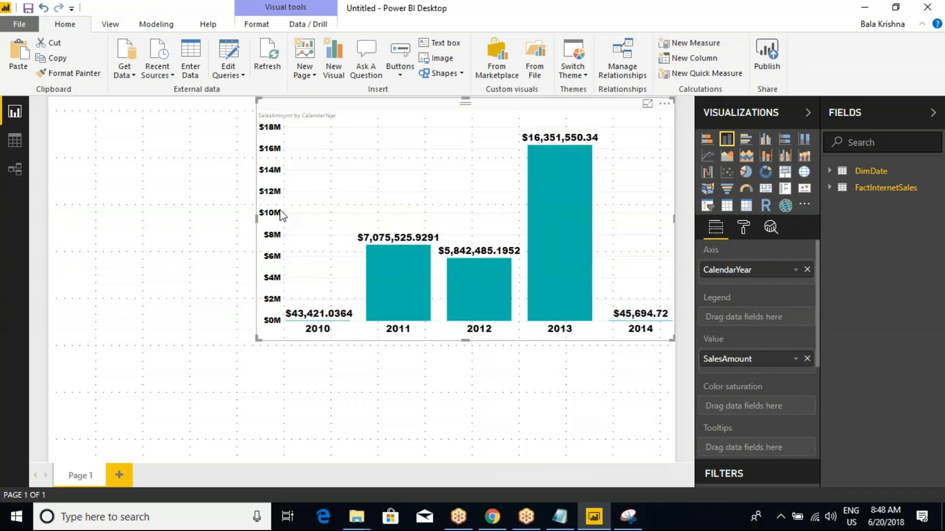
# Show the model's relationships between FactInternetSales and DimDate.
pyautogui.click(15, 143)
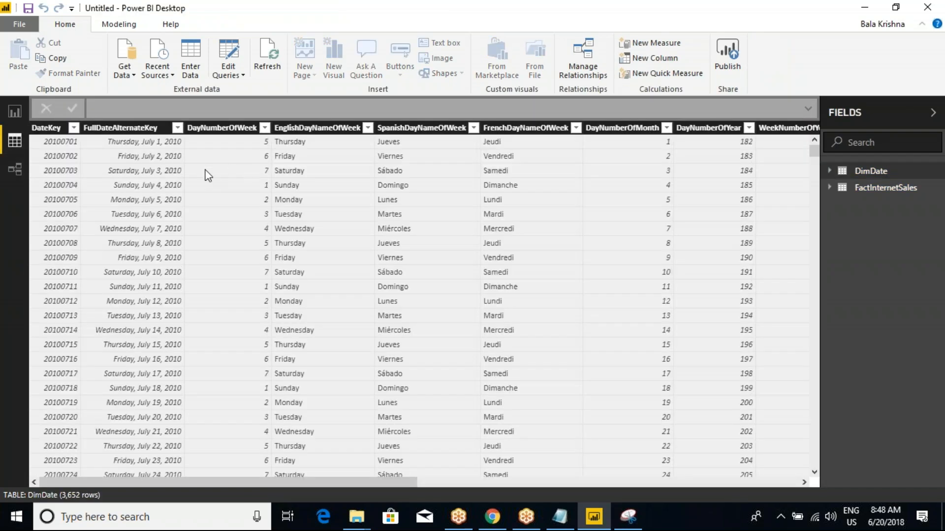
pyautogui.click(15, 170)
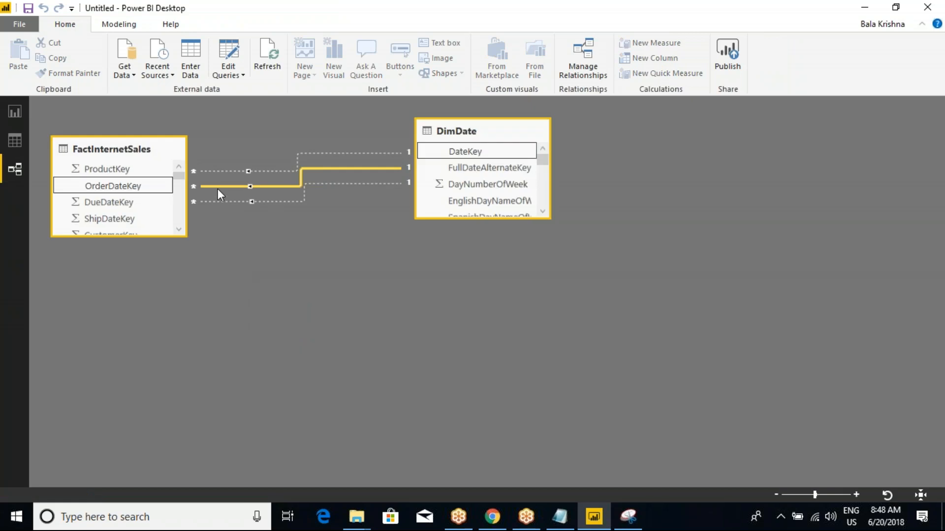
pyautogui.doubleClick(305, 153)
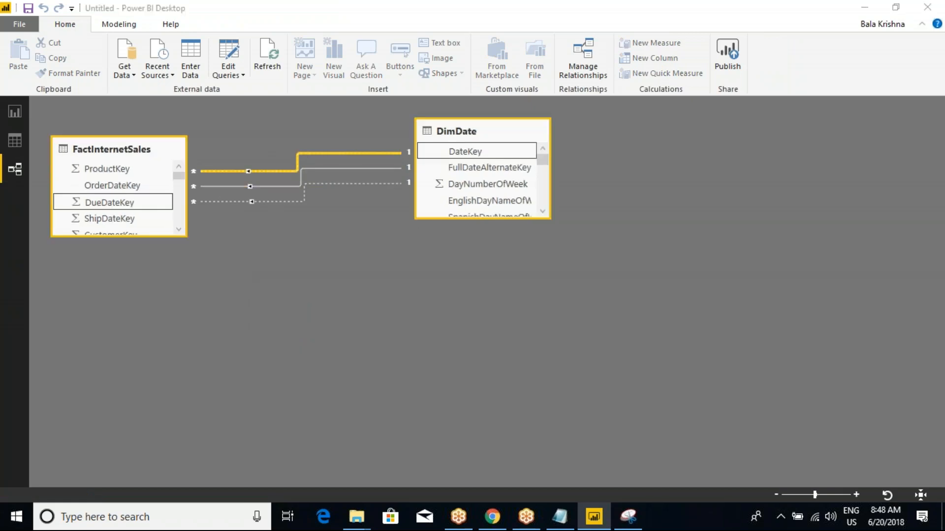
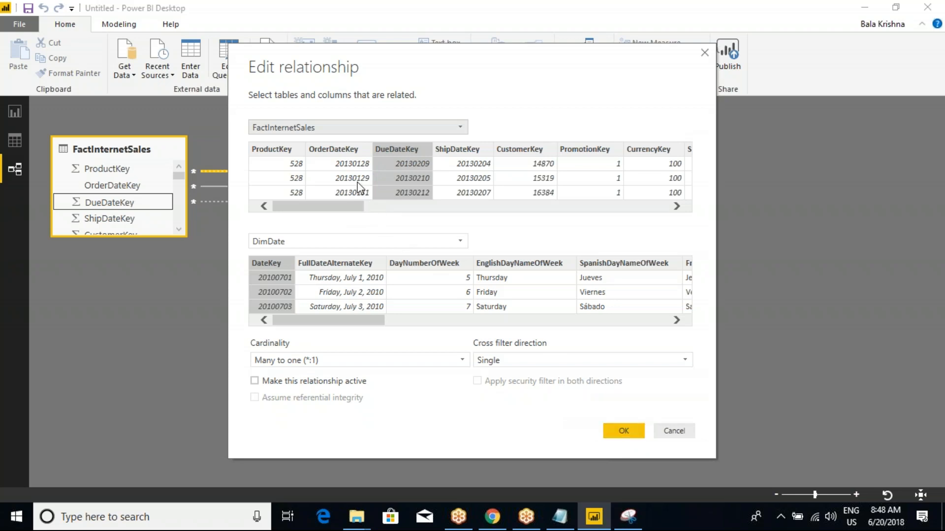
pyautogui.click(340, 150)
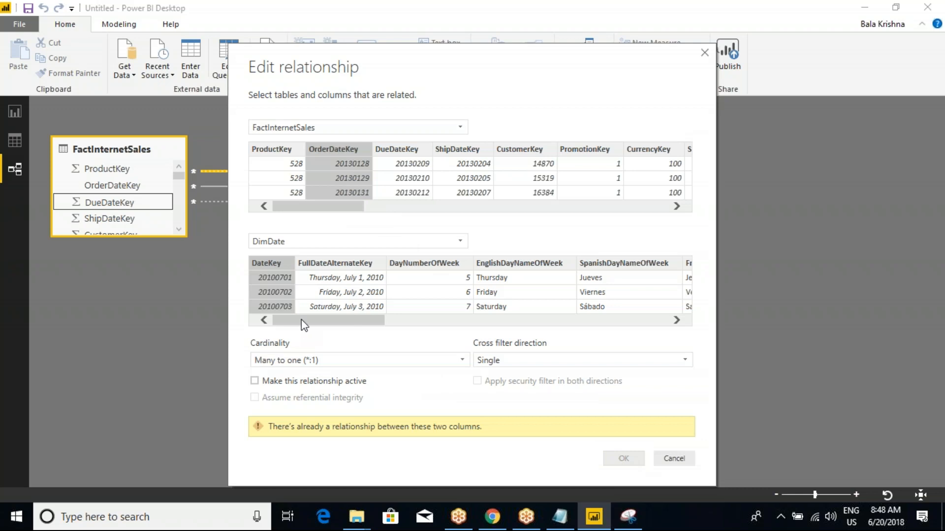
pyautogui.click(673, 459)
# Try to make the inactive DueDateKey relationship between FactInternetSales and DimDate active.
pyautogui.doubleClick(296, 164)
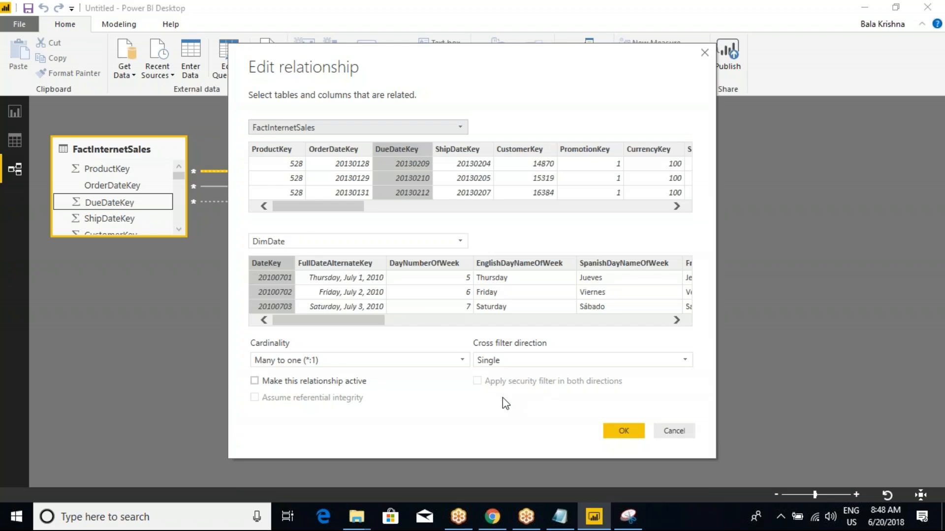
pyautogui.click(254, 382)
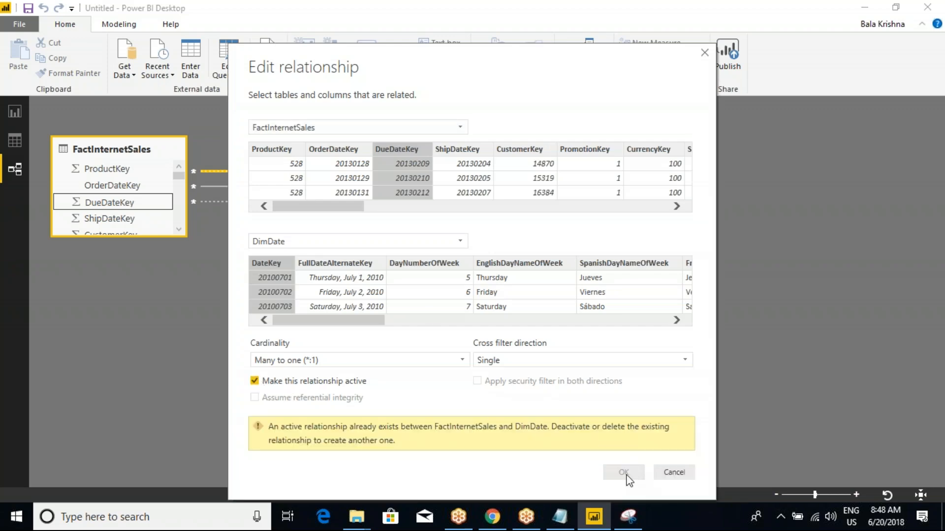
pyautogui.click(674, 472)
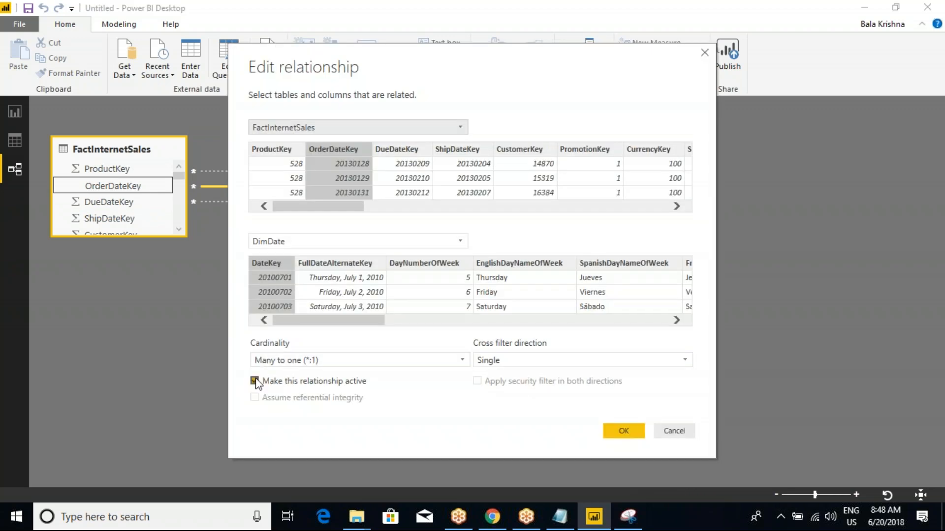
# Deactivate the OrderDateKey relationship between FactInternetSales and DimDate, and review the settings of the DueDateKey relationship.
pyautogui.click(255, 382)
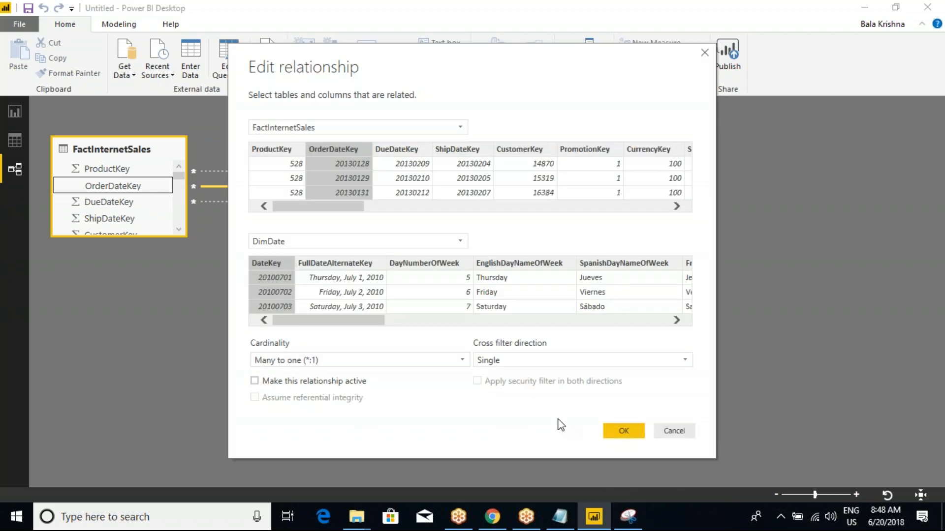
pyautogui.click(623, 432)
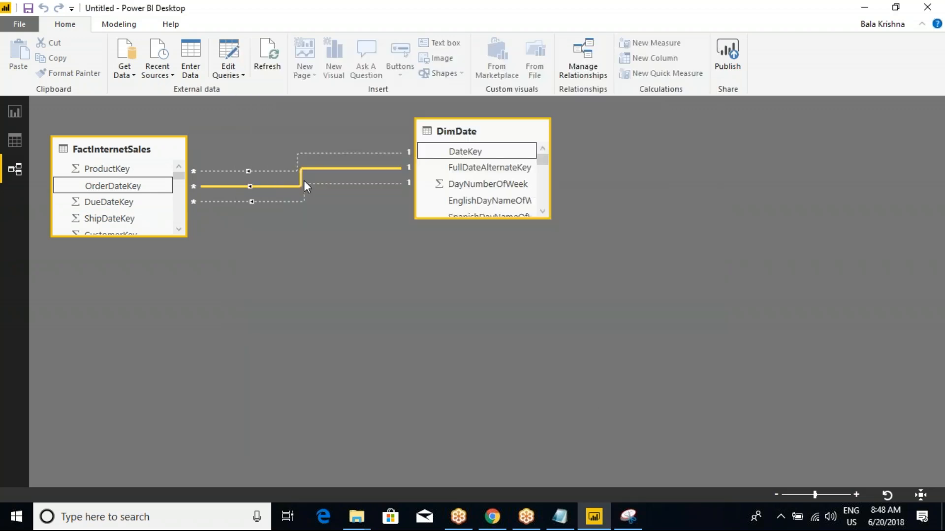
pyautogui.doubleClick(294, 156)
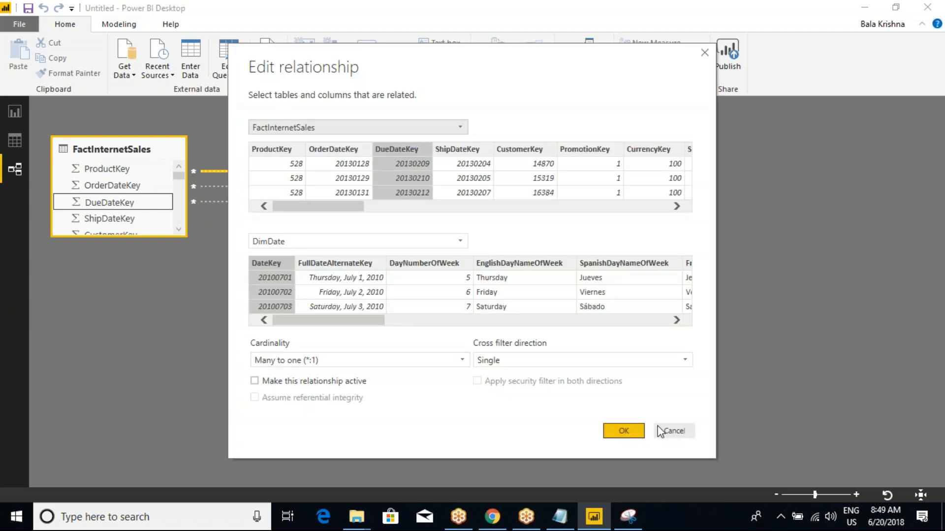
pyautogui.click(660, 431)
pyautogui.click(300, 182)
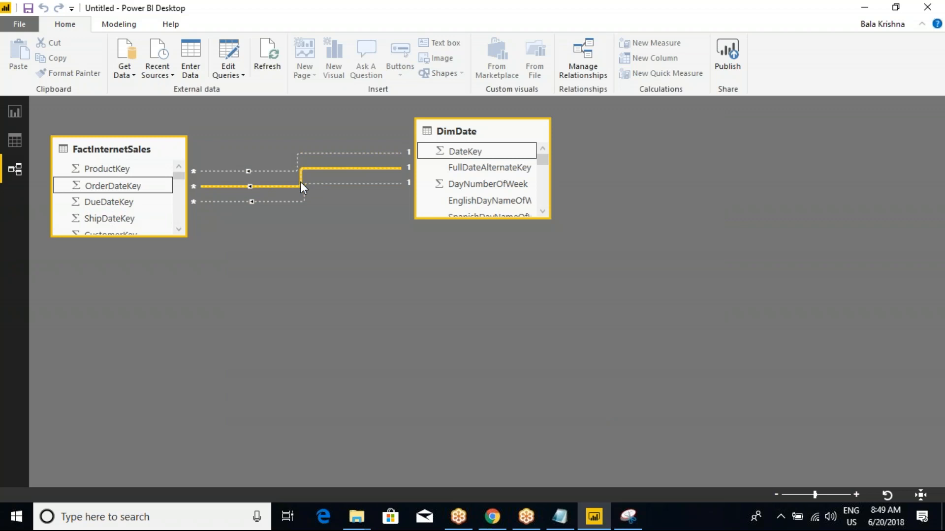
pyautogui.click(299, 154)
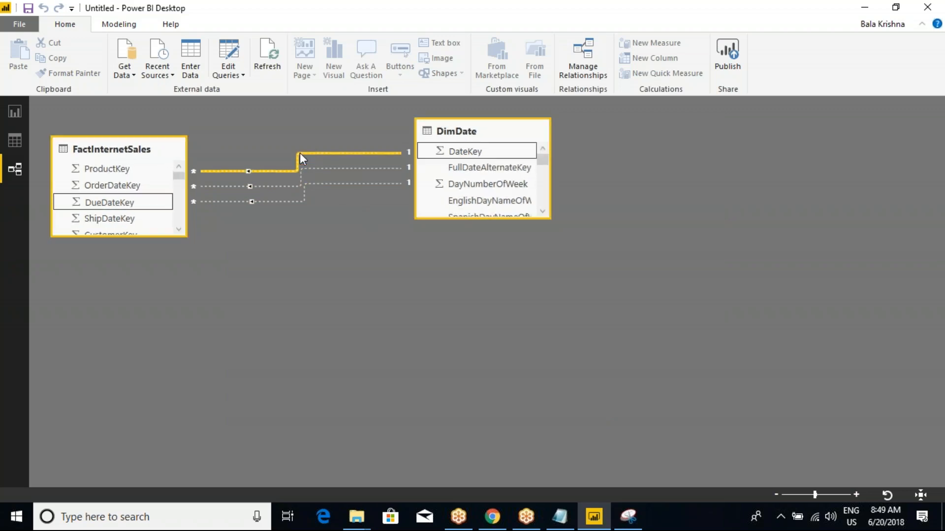
pyautogui.doubleClick(300, 154)
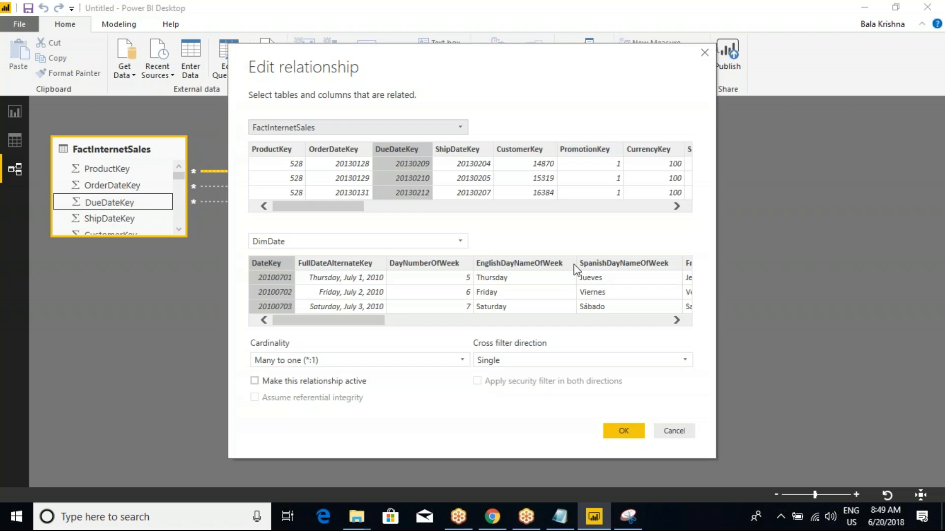
pyautogui.click(621, 428)
pyautogui.click(304, 190)
pyautogui.click(302, 181)
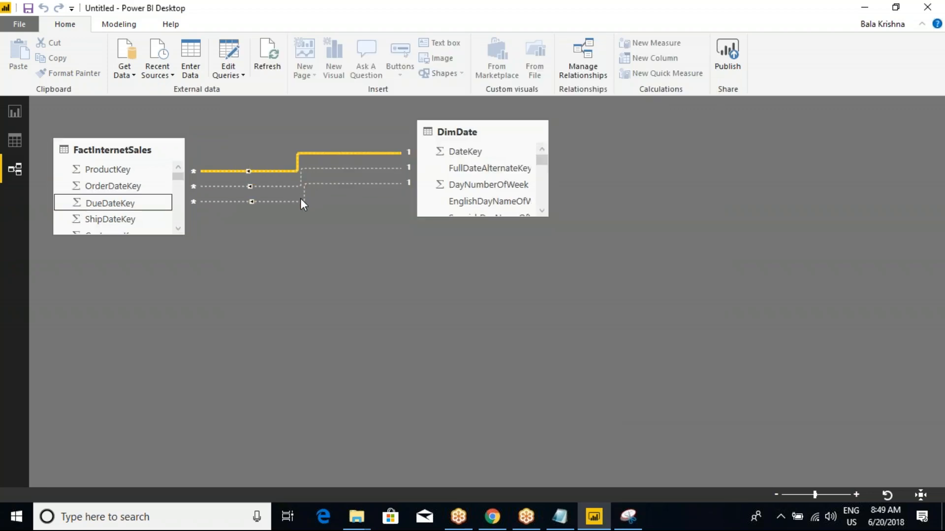
# Make the OrderDateKey relationship between FactInternetSales and DimDate active again.
pyautogui.doubleClick(300, 184)
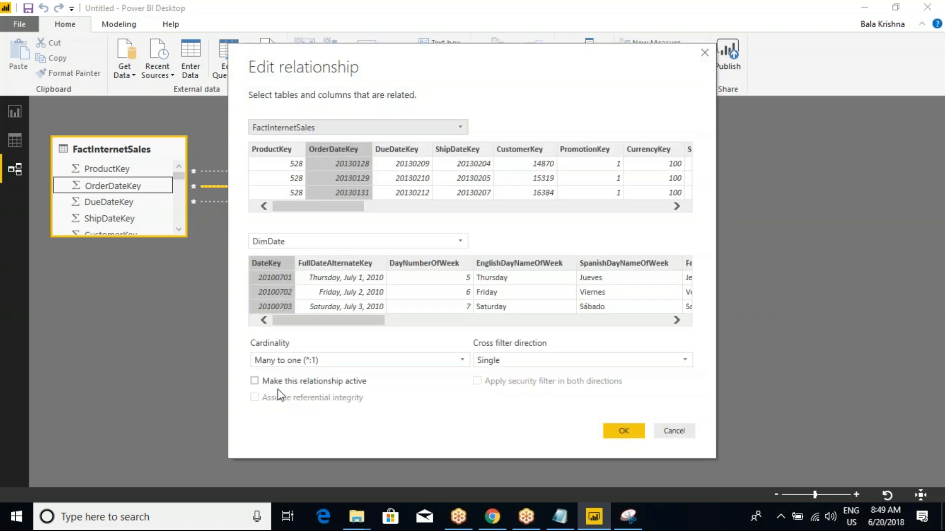
pyautogui.click(292, 386)
pyautogui.click(621, 431)
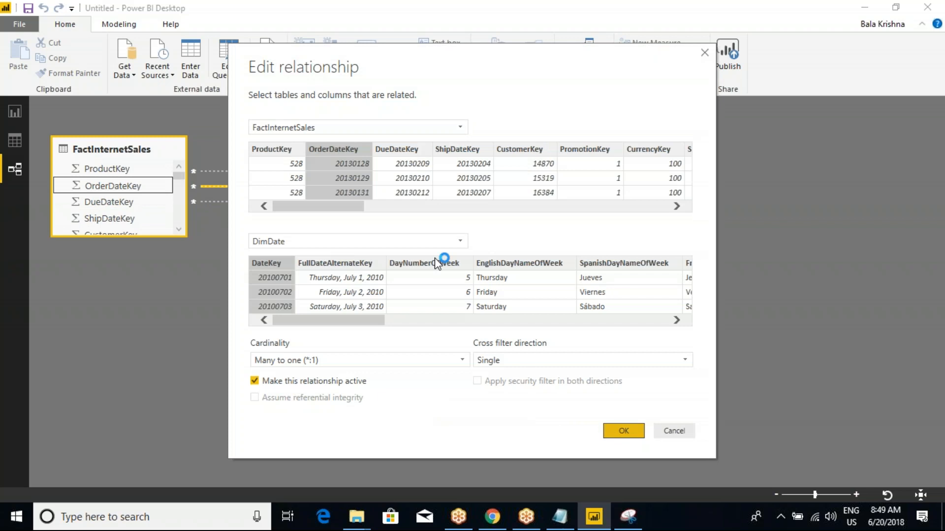
# Examine the sales-by-year chart on the report page with sales related to DimDate through OrderDateKey.
pyautogui.click(15, 112)
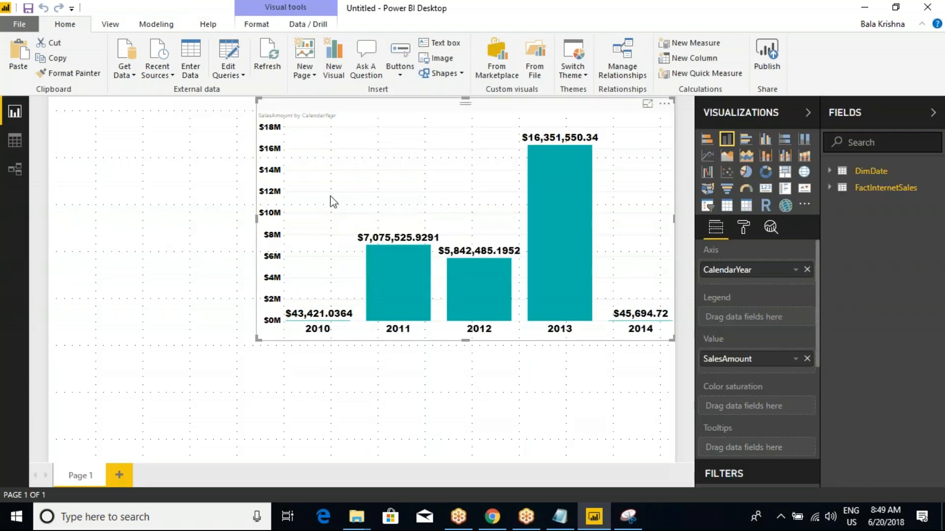
pyautogui.click(15, 142)
pyautogui.click(15, 112)
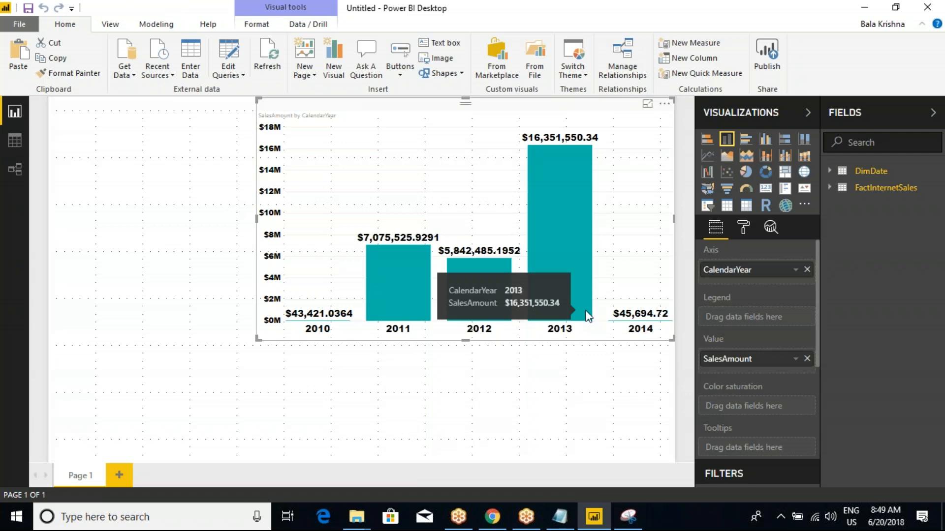
# Return to the model's relationships and deactivate the one linking OrderDateKey to DimDate's DateKey.
pyautogui.click(15, 169)
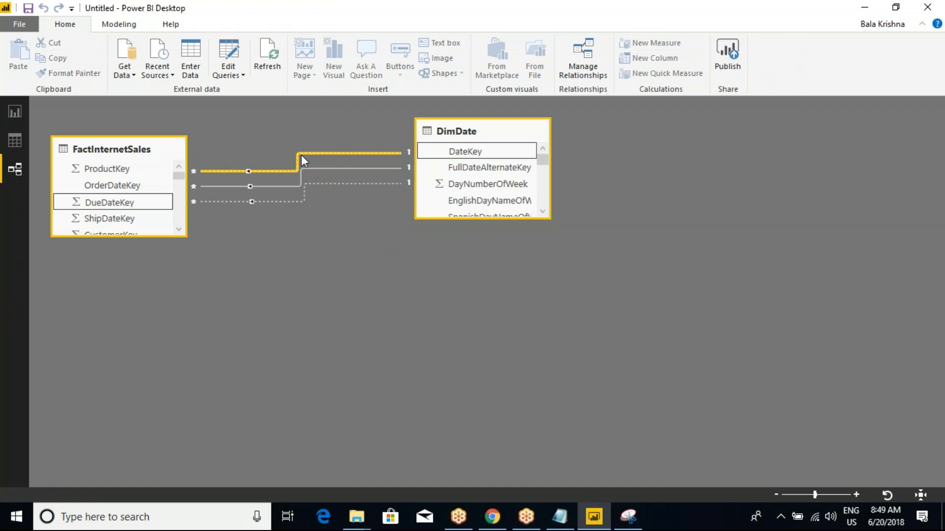
pyautogui.doubleClick(300, 176)
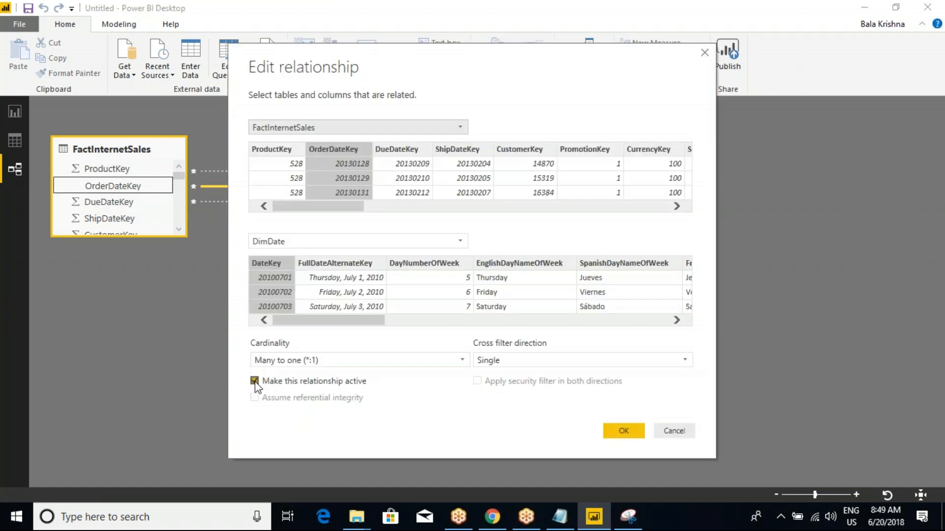
pyautogui.click(254, 380)
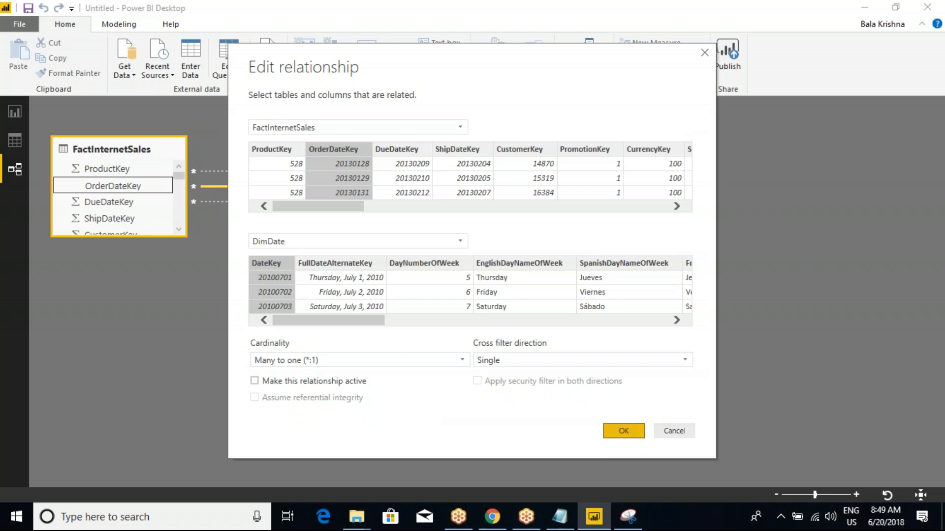
pyautogui.click(621, 431)
# Make the DueDateKey relationship to DimDate active and show the sales-by-year chart based on it.
pyautogui.doubleClick(303, 153)
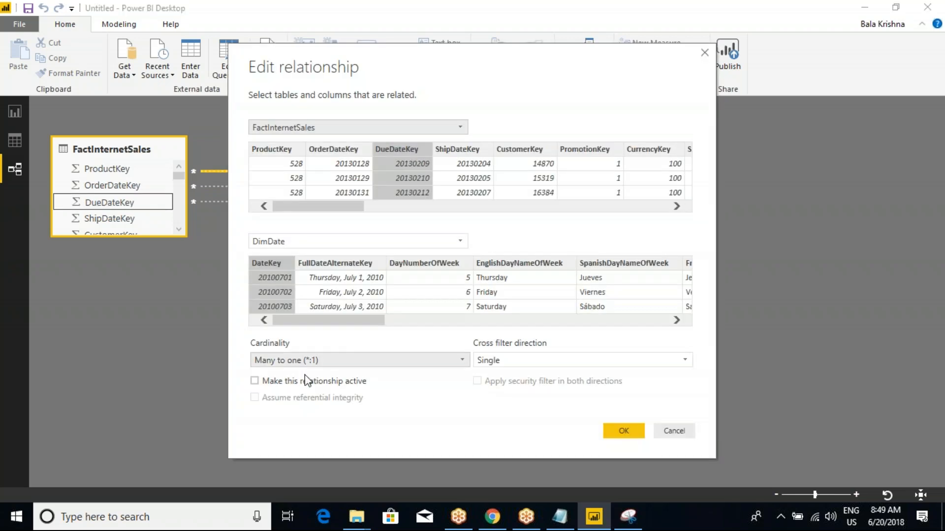
pyautogui.click(254, 380)
pyautogui.press('Return')
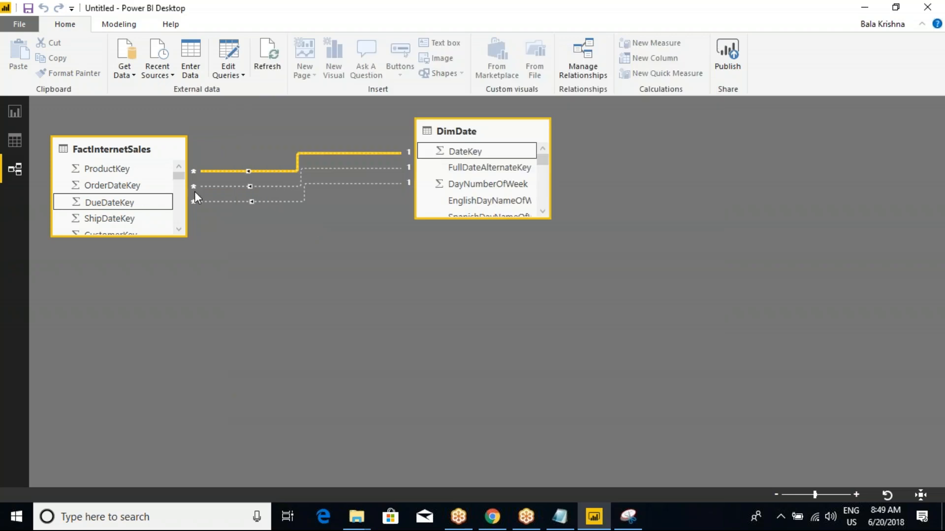
pyautogui.click(15, 112)
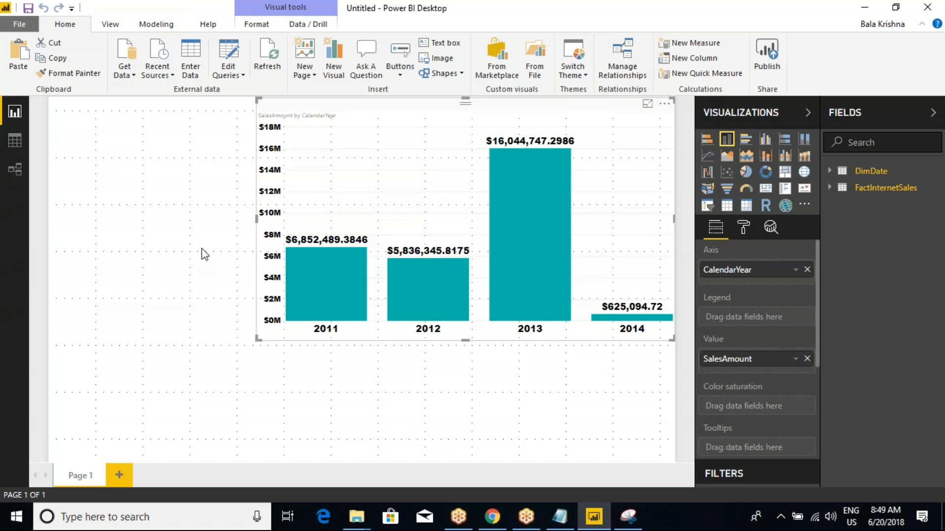
# Save the report as a Power BI file named "Time Intelligence and Filter Fucntions" in the Power BI Batch(20th_June-2018) folder.
pyautogui.hotkey('ctrl', 's')
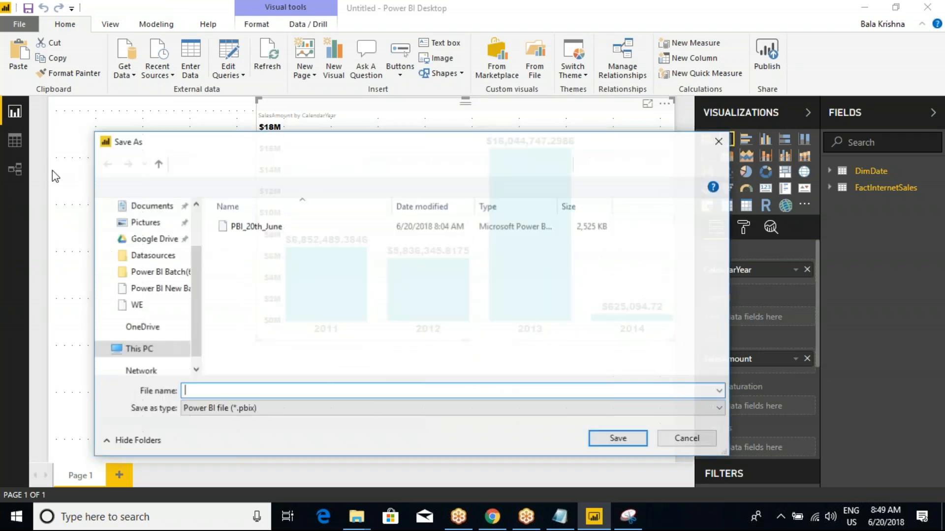
pyautogui.click(698, 438)
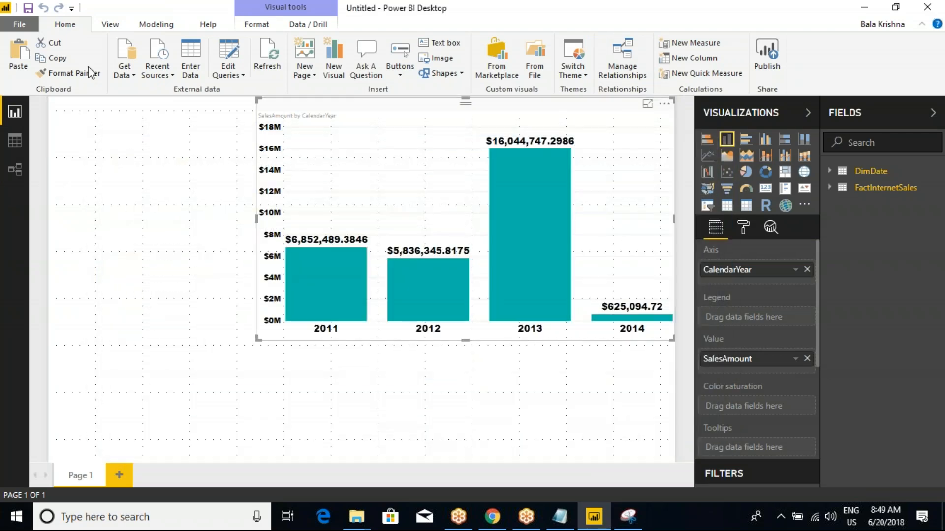
pyautogui.click(26, 8)
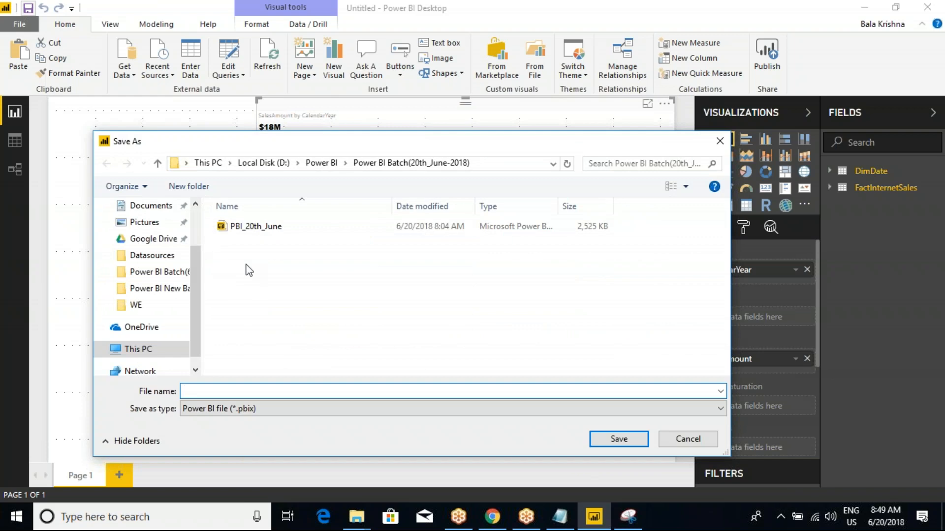
pyautogui.write('Time Intelligence and Filte')
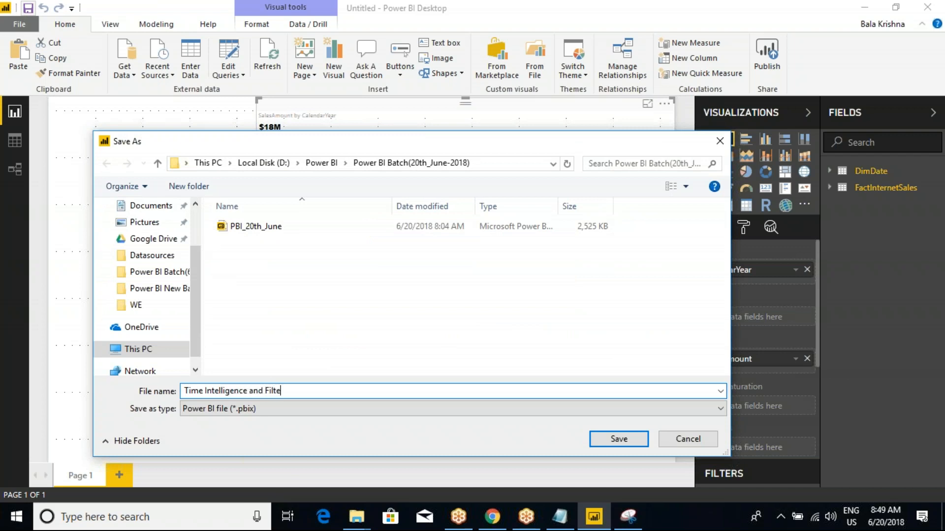
pyautogui.write('r Fucntions')
pyautogui.press('Return')
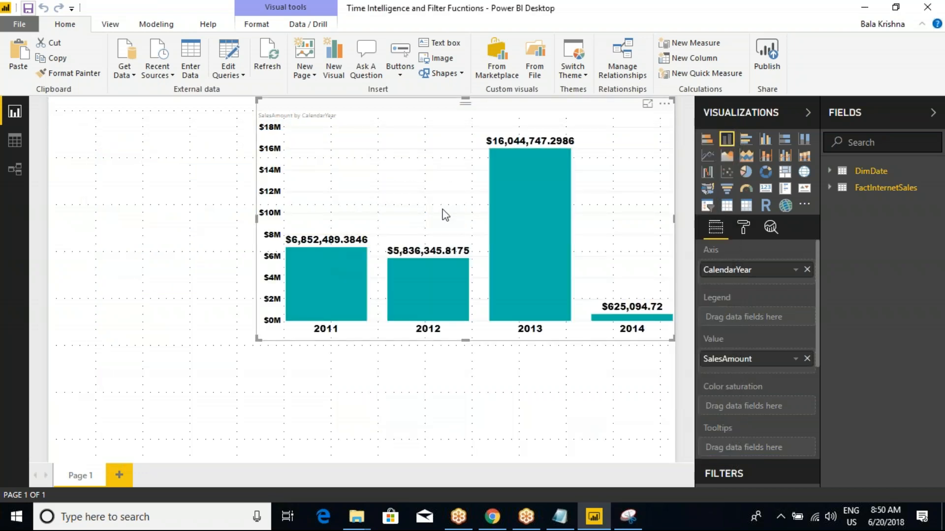
# Review the sales-by-year chart's formatting options and the rows of the DimDate table.
pyautogui.click(495, 190)
pyautogui.click(462, 233)
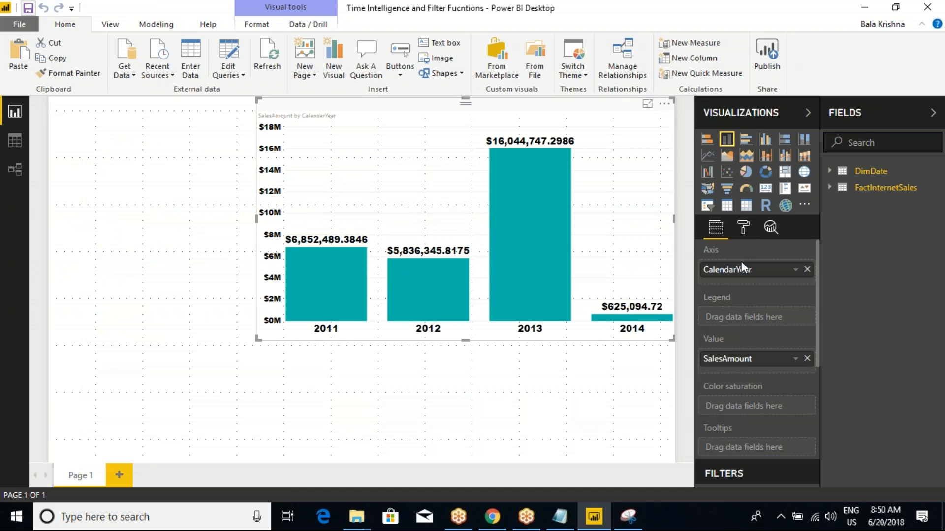
pyautogui.click(743, 228)
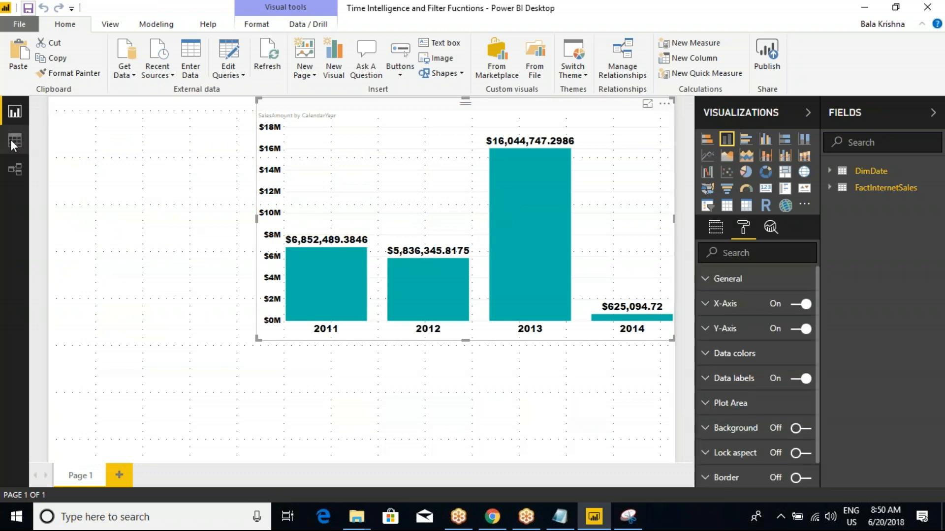
pyautogui.click(17, 141)
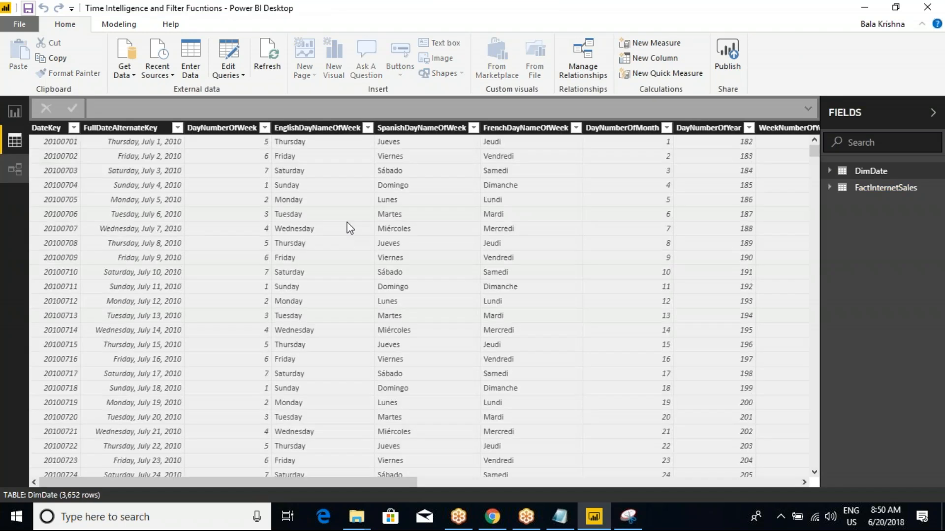
pyautogui.moveTo(317, 483); pyautogui.dragTo(163, 321)
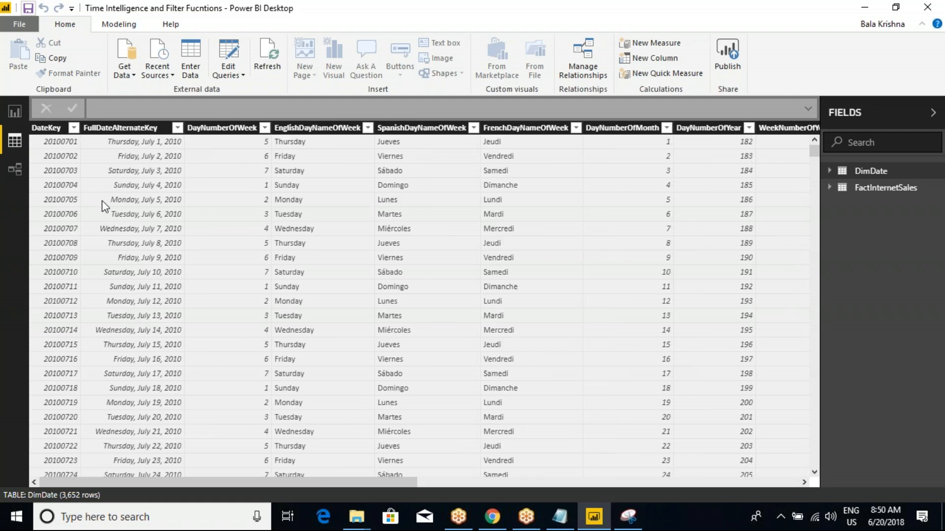
# Remove the sales-by-year column chart from the report page.
pyautogui.click(15, 111)
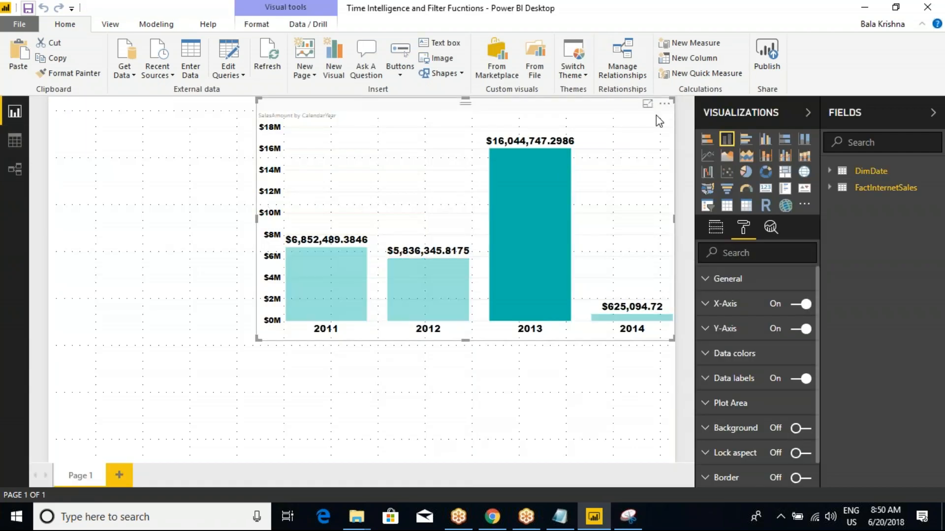
pyautogui.click(664, 103)
pyautogui.click(693, 157)
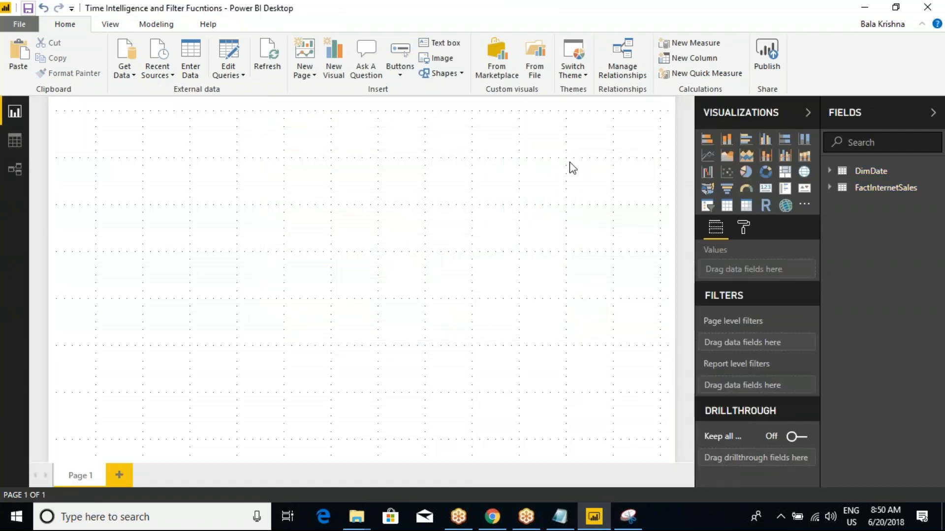
# Insert an empty table visual on the page, move it toward the middle and enlarge it.
pyautogui.click(727, 205)
pyautogui.moveTo(131, 211); pyautogui.dragTo(361, 219)
pyautogui.moveTo(418, 267); pyautogui.dragTo(644, 424)
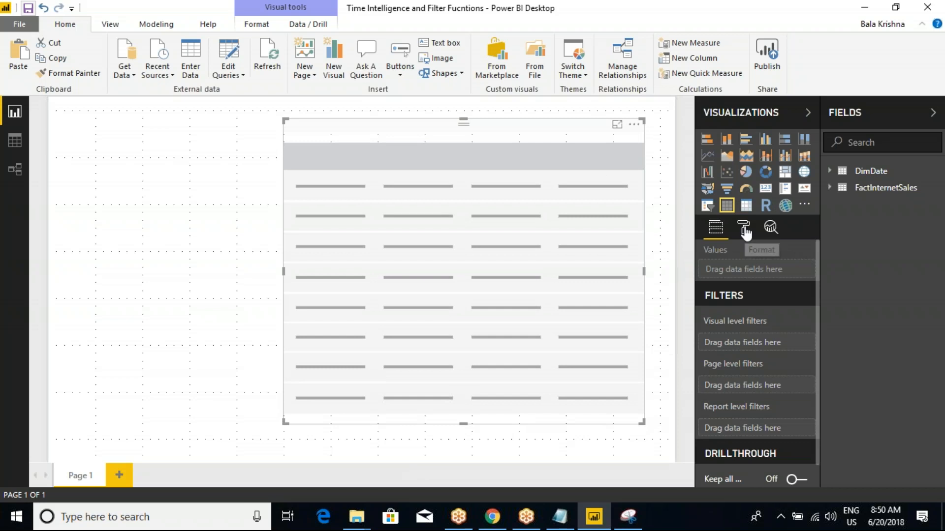
# Add CalendarYear from DimDate and SalesAmount from FactInternetSales to the table visual.
pyautogui.click(831, 172)
pyautogui.click(848, 219)
pyautogui.click(829, 170)
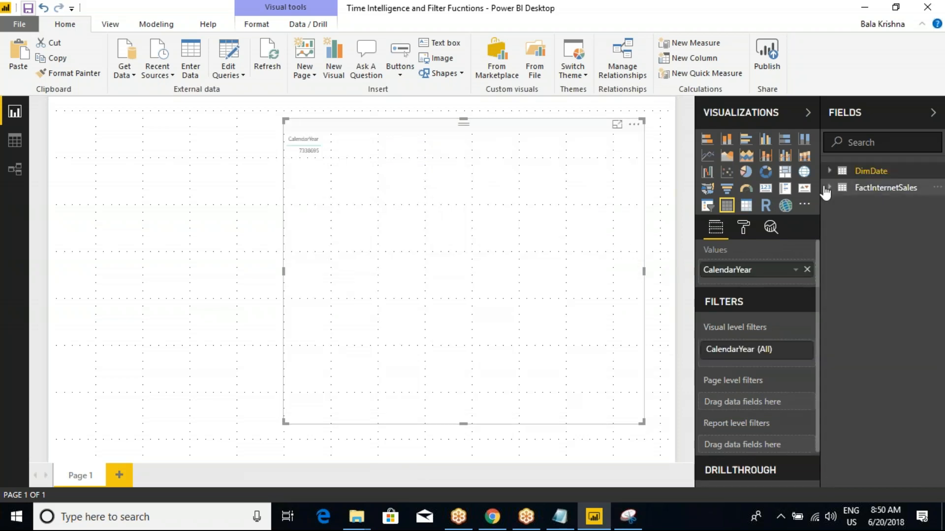
pyautogui.click(829, 188)
pyautogui.scroll(-5, 911, 357)
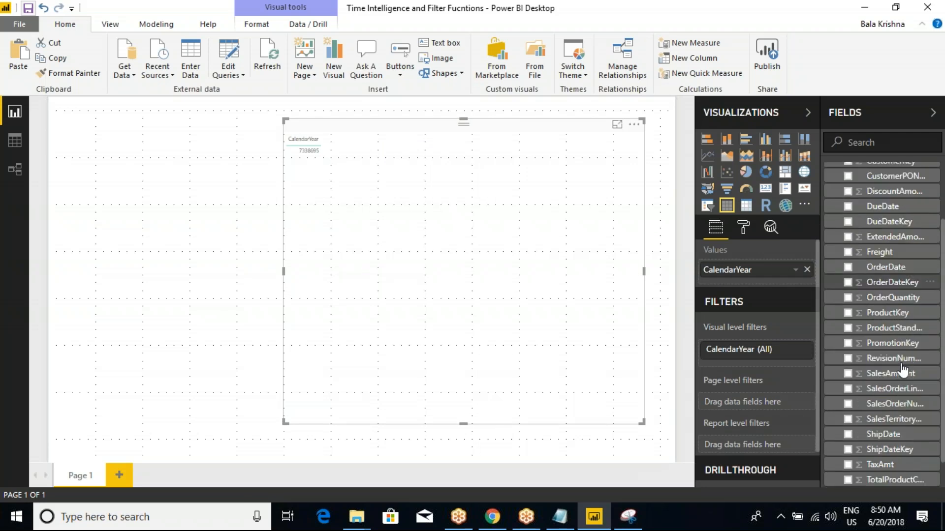
pyautogui.click(848, 341)
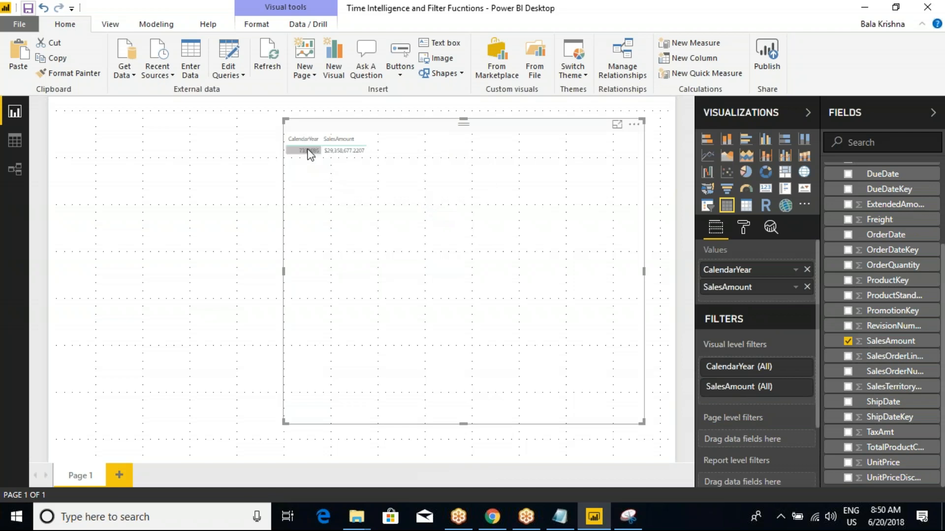
# Set CalendarYear to Don't summarize in the table visual and apply the Bold header table style.
pyautogui.rightClick(771, 271)
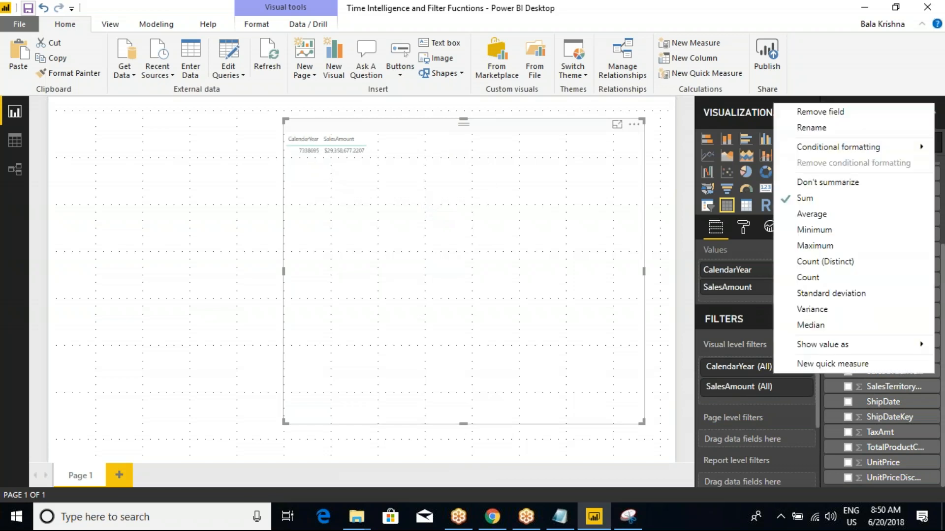
pyautogui.click(816, 183)
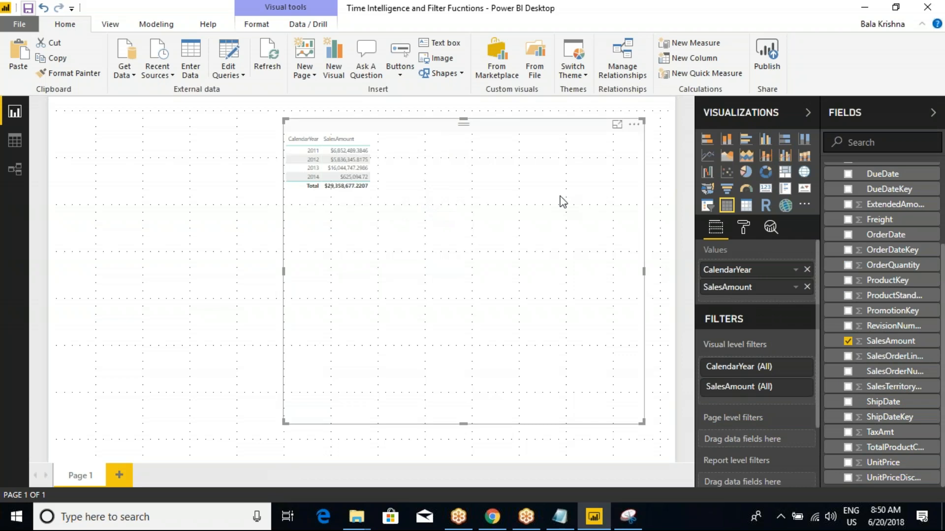
pyautogui.click(743, 228)
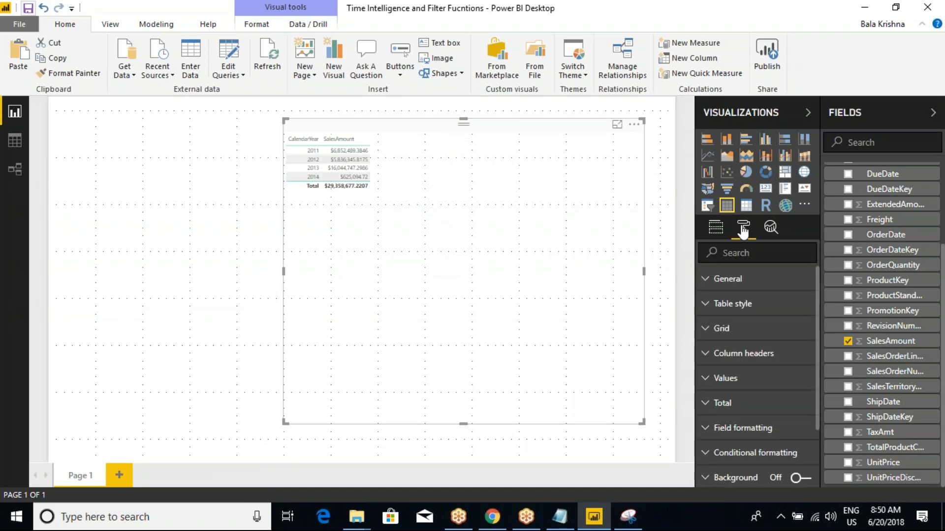
pyautogui.click(710, 306)
pyautogui.click(769, 332)
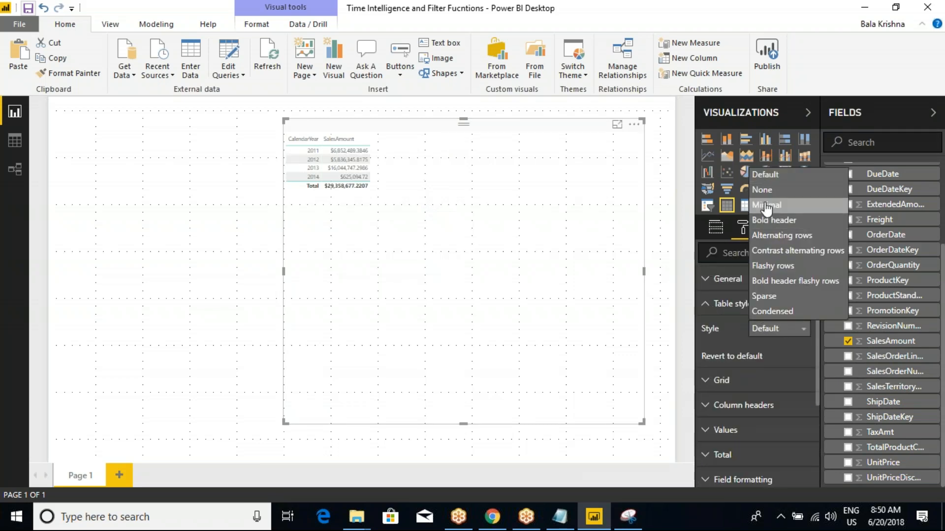
pyautogui.click(775, 223)
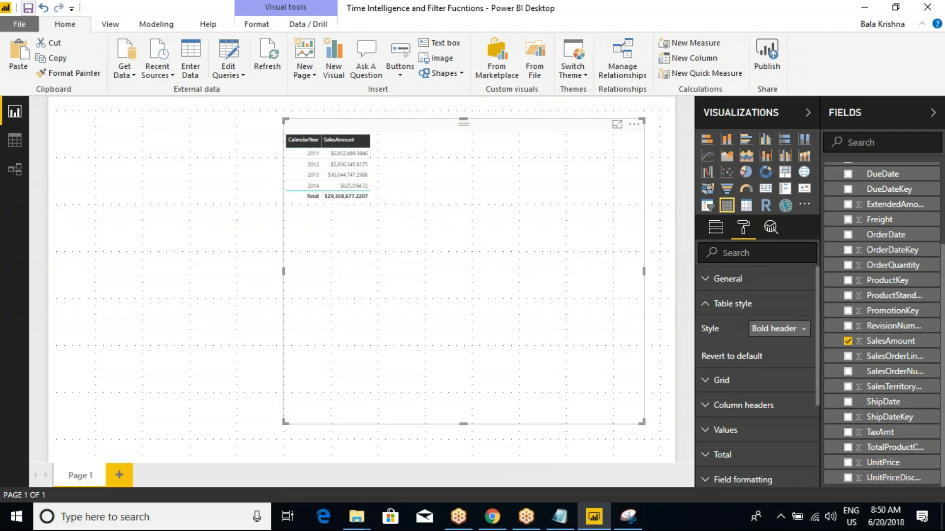
pyautogui.click(706, 306)
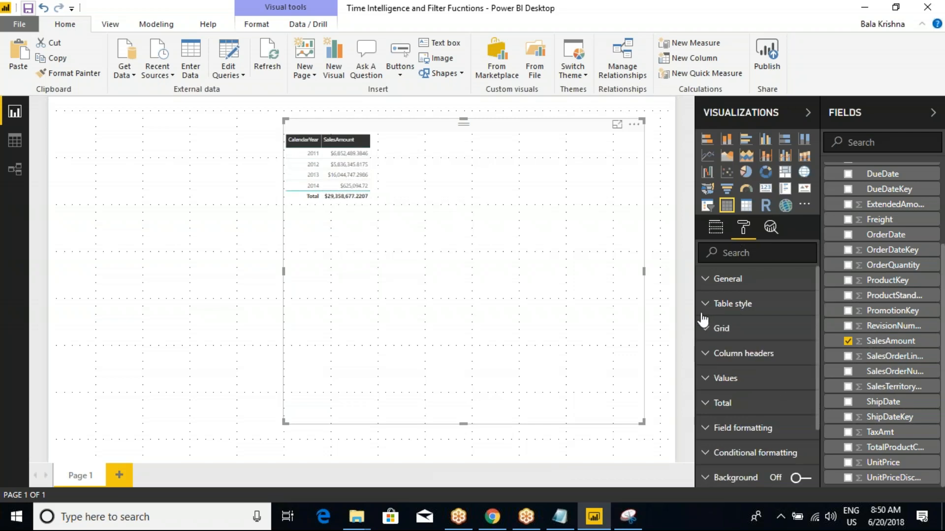
# Set the table's grid text size to 14 and shrink the table visual, mainly in height.
pyautogui.click(705, 330)
pyautogui.scroll(-3, 804, 396)
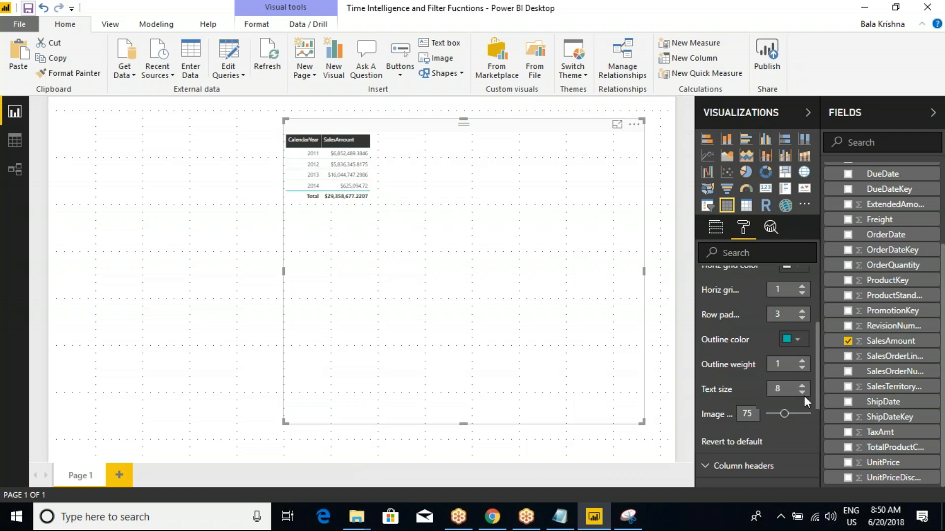
pyautogui.click(801, 386)
pyautogui.click(802, 387)
pyautogui.click(802, 387)
pyautogui.click(802, 387)
pyautogui.click(802, 387)
pyautogui.click(802, 386)
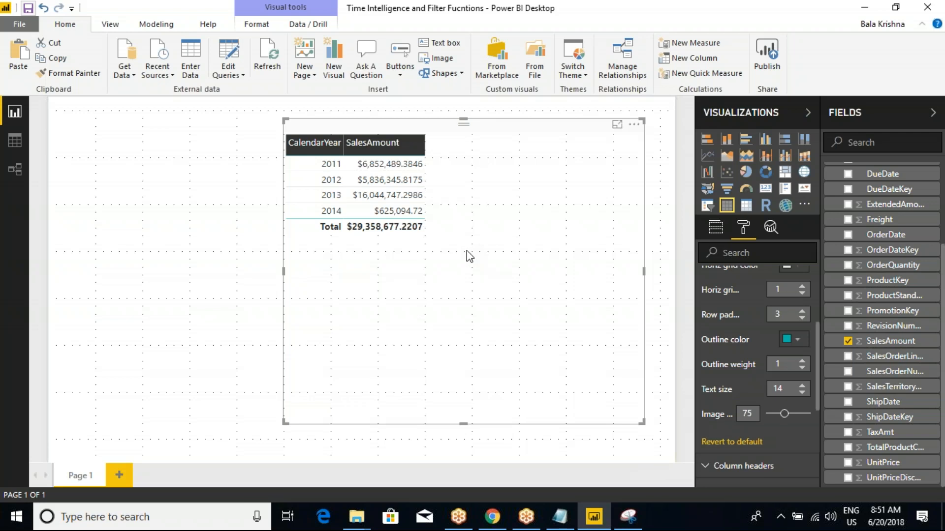
pyautogui.moveTo(642, 421); pyautogui.dragTo(610, 294)
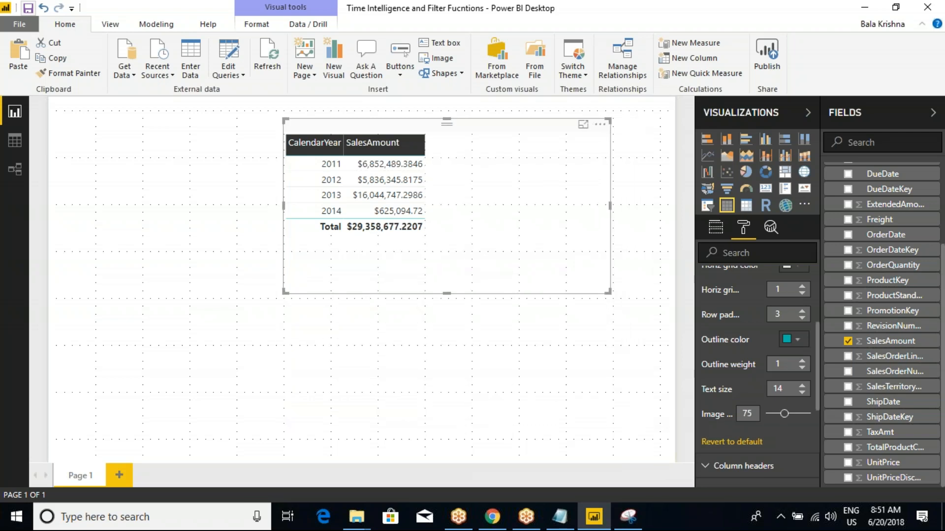
# Switch to the Class Notes in Notepad and list YTD, QTD and MTD on separate lines under Time Intellegence Fucntions.
pyautogui.click(565, 518)
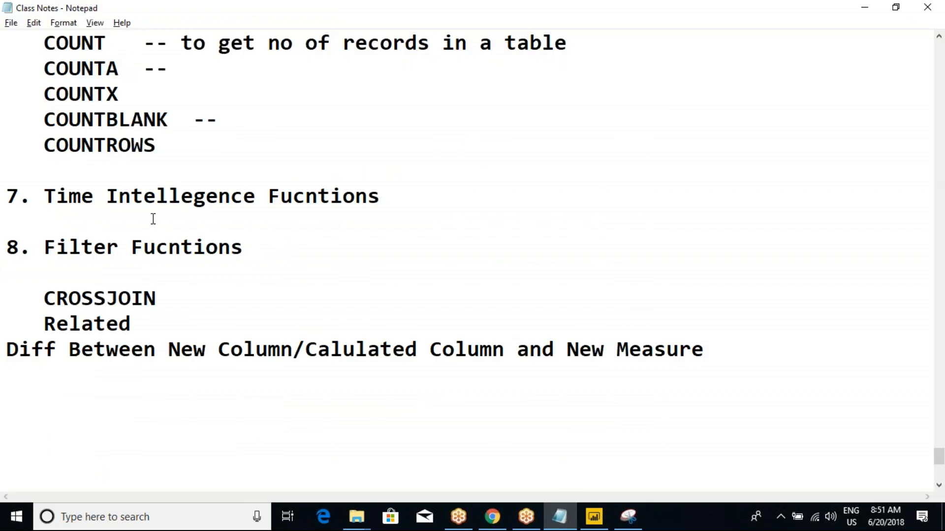
pyautogui.click(153, 219)
pyautogui.write('YTD')
pyautogui.press('Return')
pyautogui.write('Q')
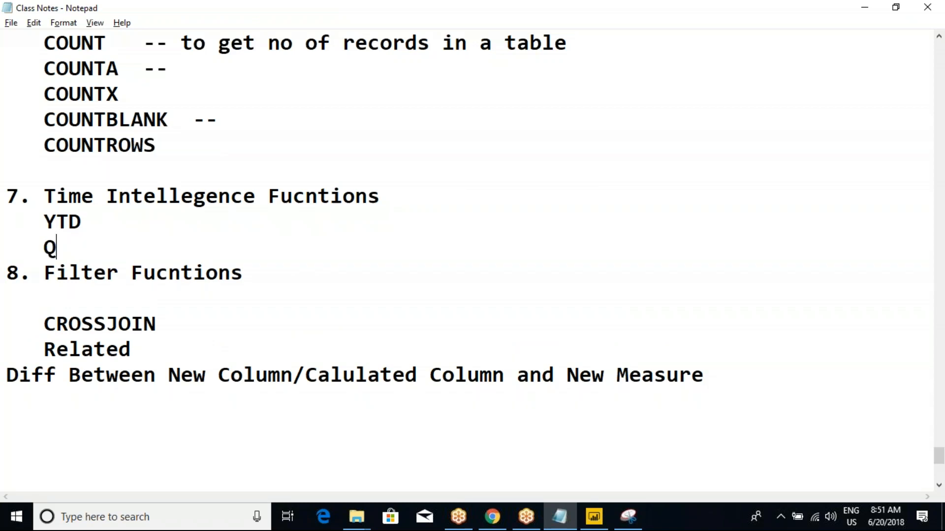
pyautogui.write('TD')
pyautogui.press('Return')
pyautogui.write('M')
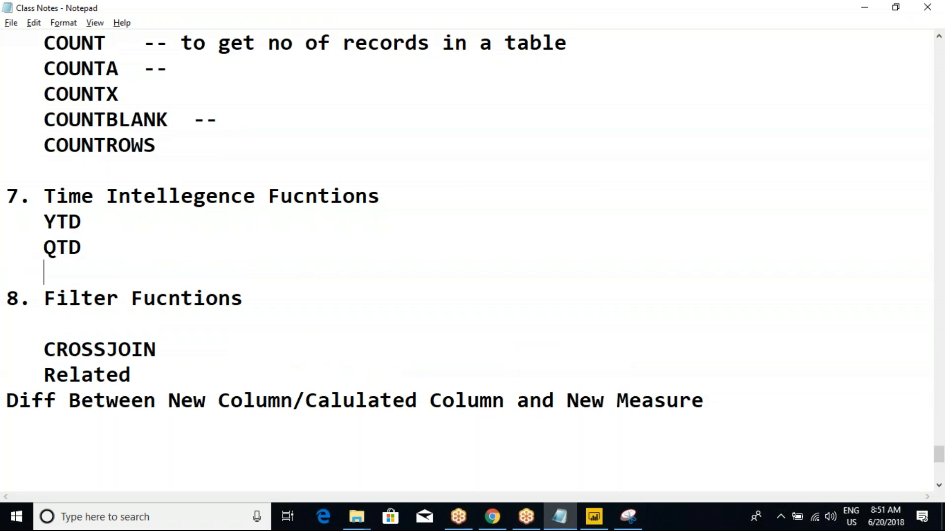
pyautogui.write('R')
pyautogui.press('BackSpace')
pyautogui.write('TD')
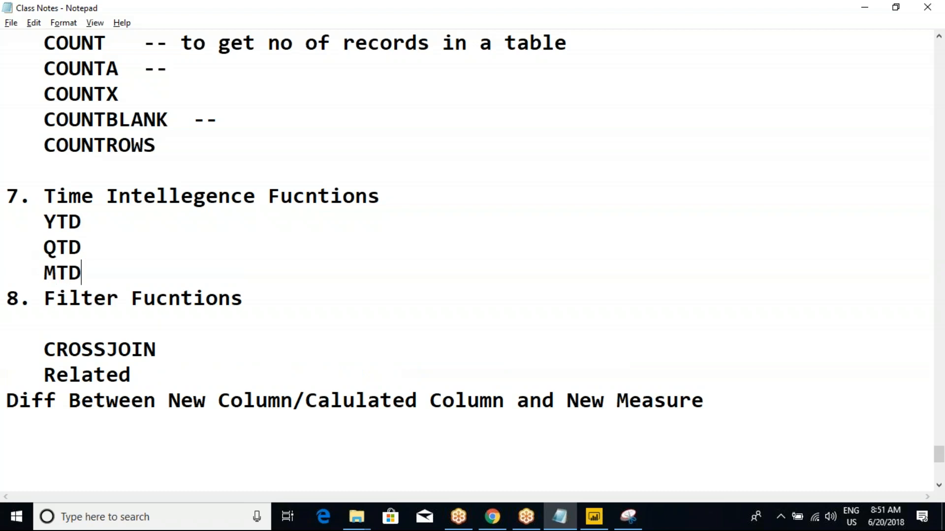
# Insert two blank lines after MTD, ahead of the Filter Fucntions heading.
pyautogui.click(47, 222)
pyautogui.moveTo(46, 223); pyautogui.dragTo(106, 266)
pyautogui.click(105, 266)
pyautogui.moveTo(14, 196); pyautogui.dragTo(109, 273)
pyautogui.click(110, 273)
pyautogui.press('Return')
pyautogui.press('Return')
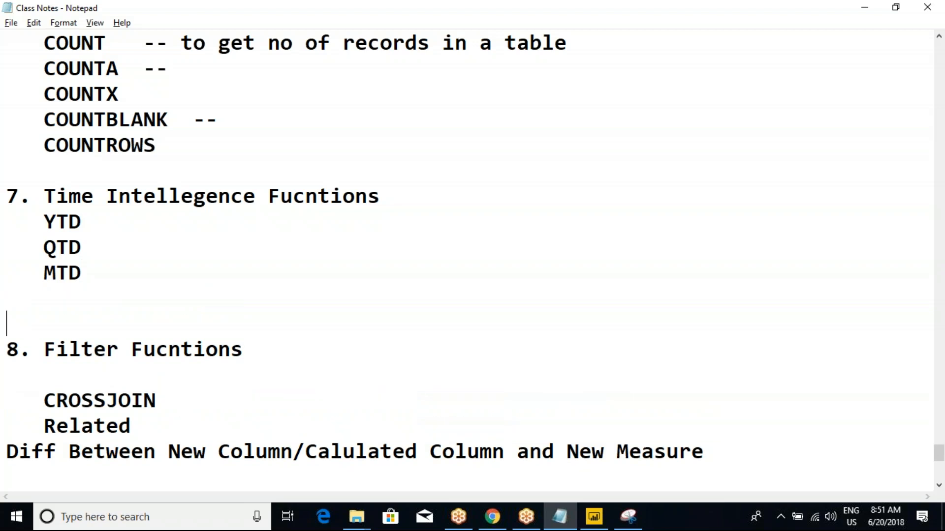
# Annotate YTD with "-- Year to Date" and QTD with "-- Quarter to Date" in the notes.
pyautogui.moveTo(108, 282); pyautogui.dragTo(8, 196)
pyautogui.click(105, 241)
pyautogui.click(128, 215)
pyautogui.write('-- Year ')
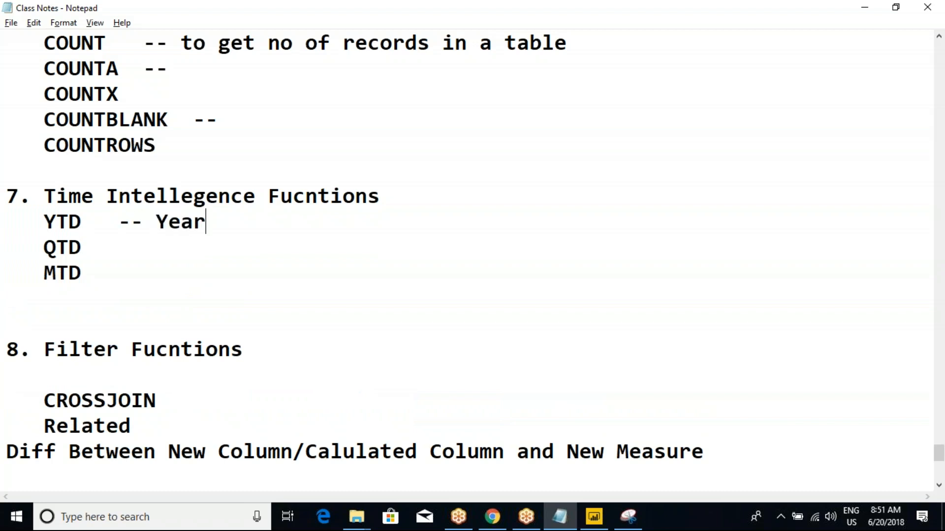
pyautogui.write('to Date')
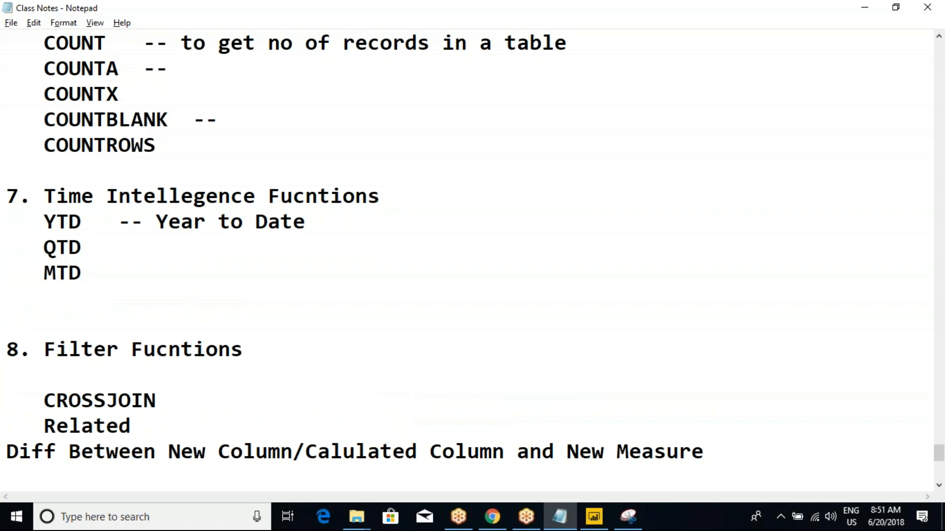
pyautogui.click(147, 247)
pyautogui.write('-- Quar')
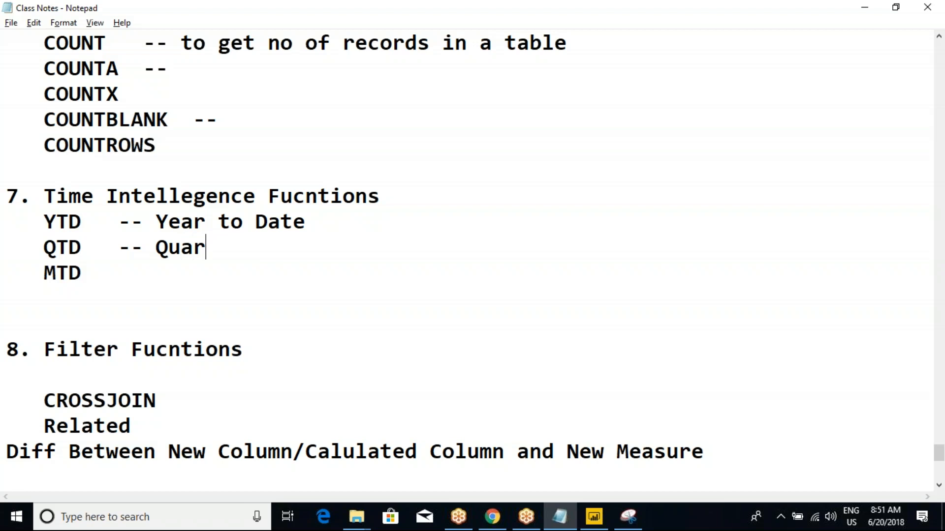
pyautogui.write('ter to Date')
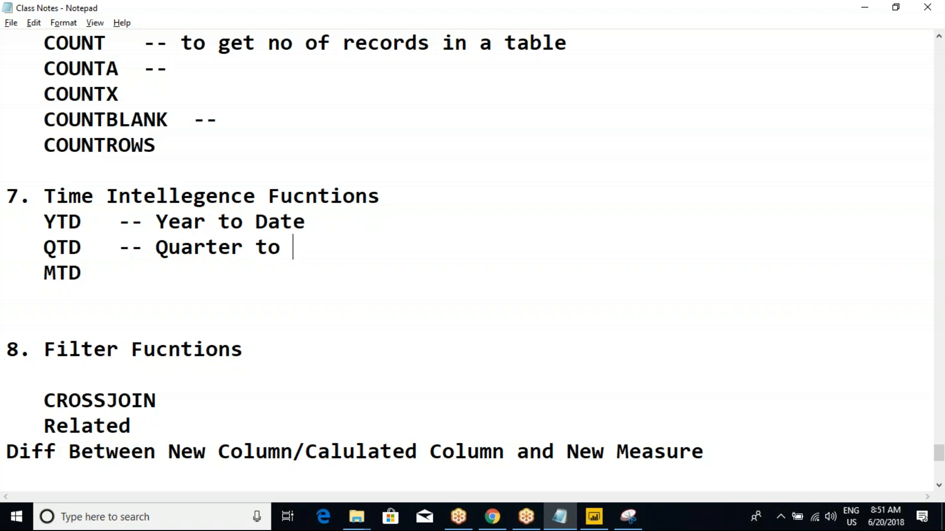
# Annotate MTD with "-- Month to Date" in the notes.
pyautogui.click(194, 267)
pyautogui.write('-')
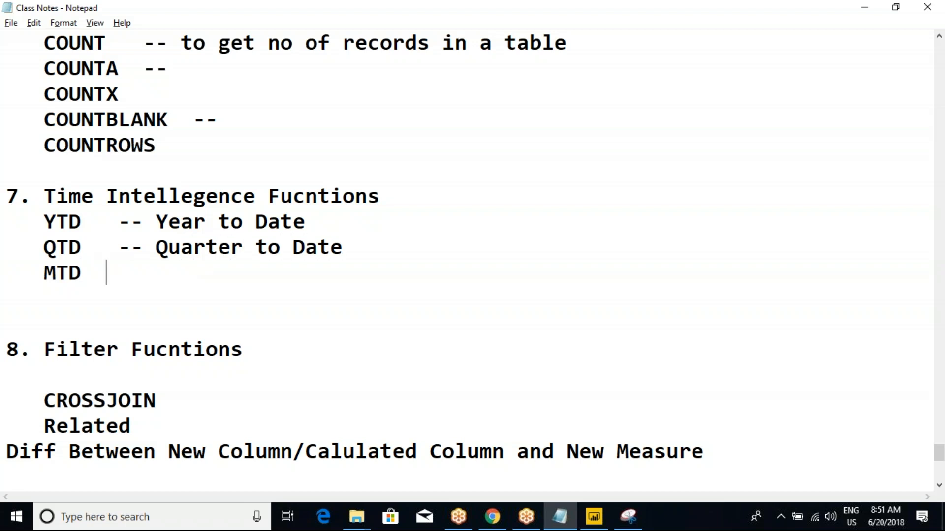
pyautogui.press('BackSpace')
pyautogui.write('- MOnth')
pyautogui.press('BackSpace')
pyautogui.press('BackSpace')
pyautogui.press('BackSpace')
pyautogui.press('BackSpace')
pyautogui.write('om')
pyautogui.press('BackSpace')
pyautogui.write('nth to Date')
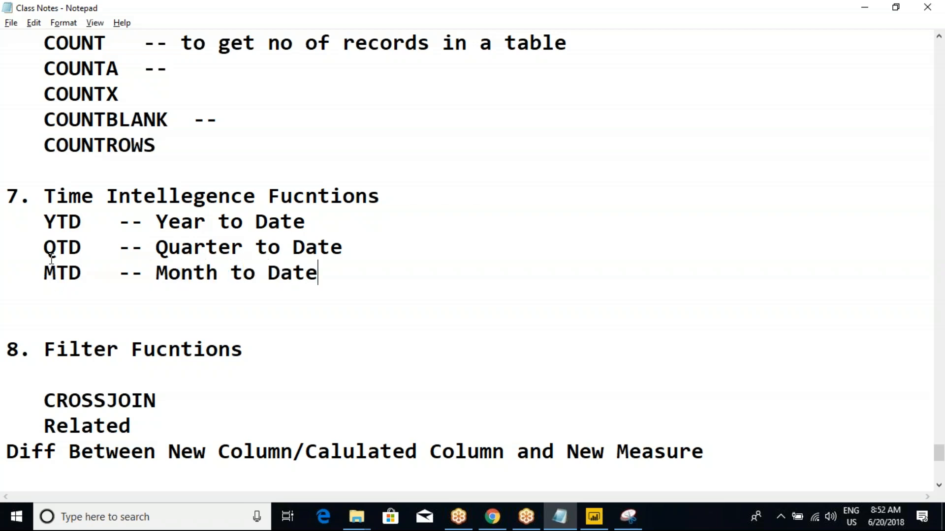
# Review the YTD, QTD and MTD definitions in the class notes.
pyautogui.moveTo(43, 222); pyautogui.dragTo(210, 226)
pyautogui.click(210, 226)
pyautogui.moveTo(44, 222); pyautogui.dragTo(340, 218)
pyautogui.click(341, 218)
pyautogui.click(618, 17)
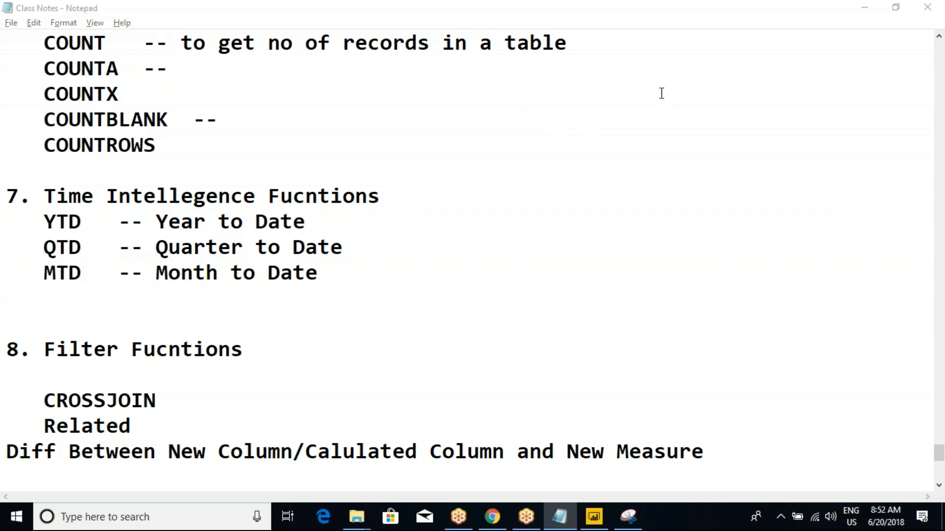
pyautogui.click(376, 148)
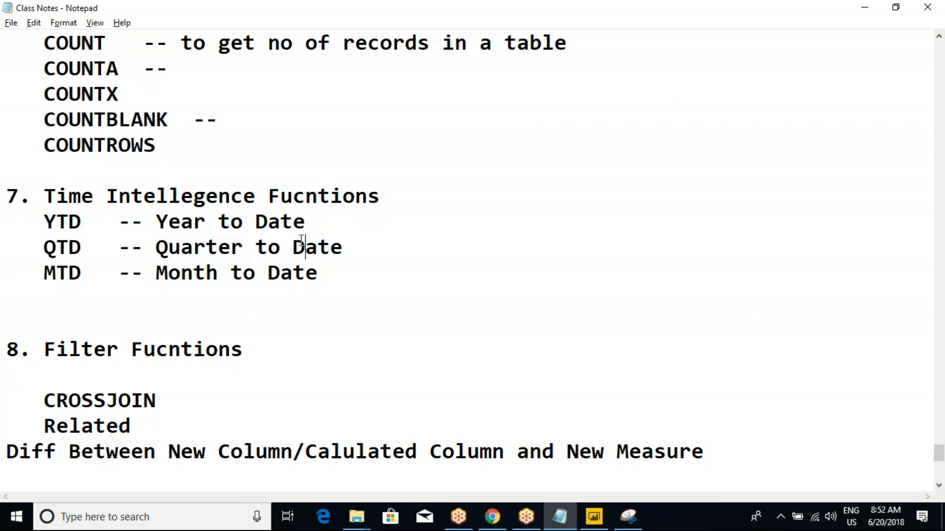
pyautogui.click(317, 228)
pyautogui.hotkey('alt', 'Tab')
pyautogui.hotkey('alt', 'Tab')
pyautogui.moveTo(44, 273); pyautogui.dragTo(206, 275)
pyautogui.moveTo(56, 249); pyautogui.dragTo(157, 231)
pyautogui.click(156, 231)
# Switch back to Power BI Desktop and examine the sales amount per calendar year in the table.
pyautogui.hotkey('alt', 'Tab')
pyautogui.hotkey('ctrl', '2')
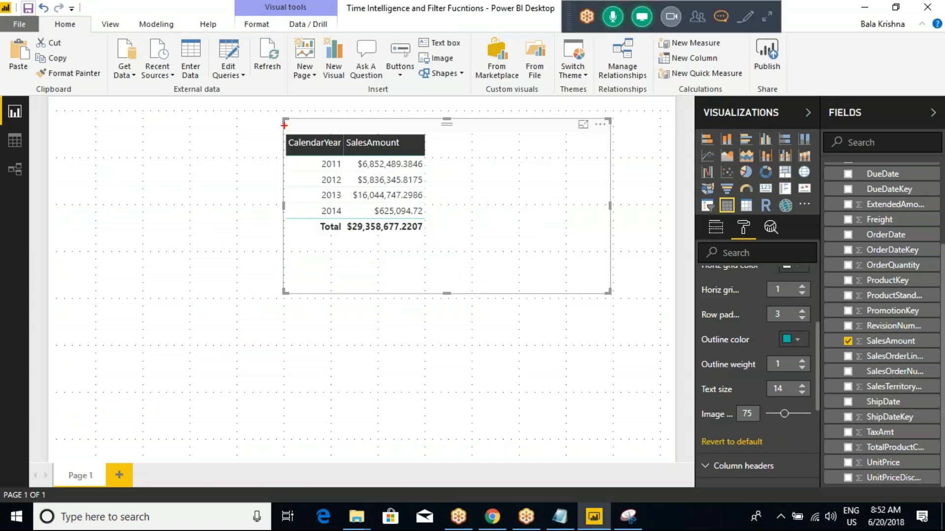
pyautogui.moveTo(282, 124); pyautogui.dragTo(422, 255)
pyautogui.moveTo(426, 166); pyautogui.dragTo(457, 147)
pyautogui.press('Escape')
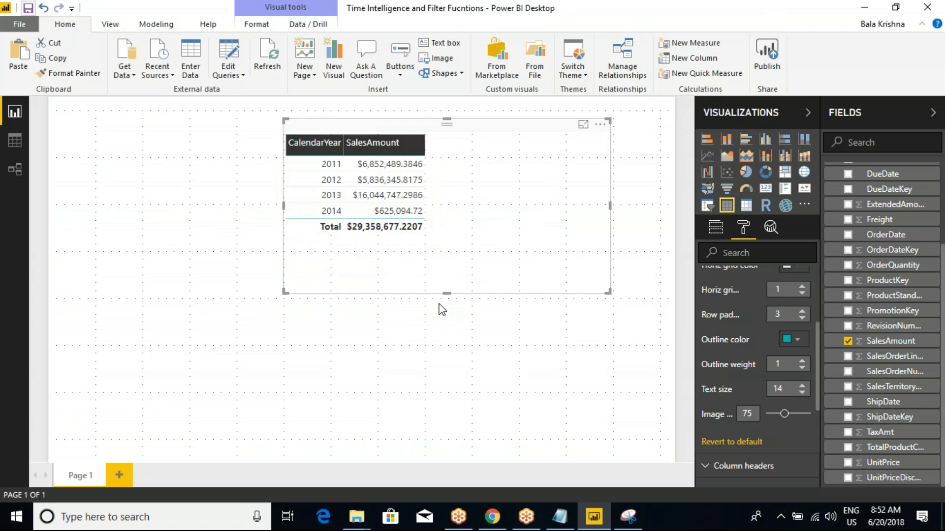
pyautogui.hotkey('ctrl', '2')
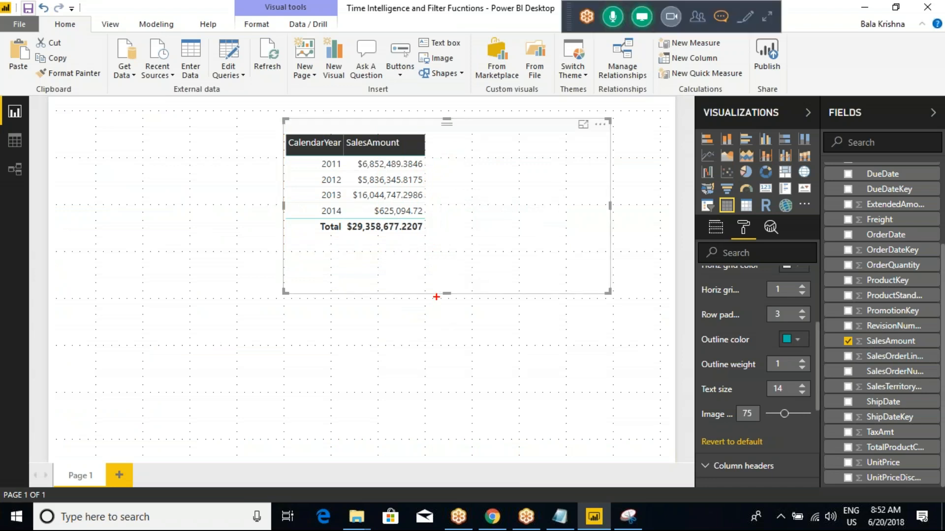
pyautogui.moveTo(427, 165); pyautogui.dragTo(446, 149)
pyautogui.press('Escape')
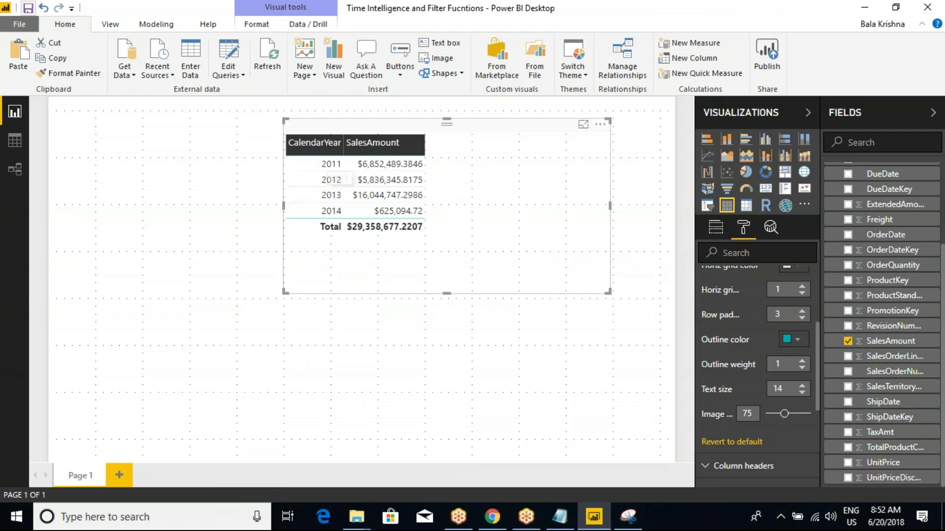
# Add CalendarQuarter from DimDate to the table visual and make the visual taller and slightly narrower.
pyautogui.scroll(3, 878, 278)
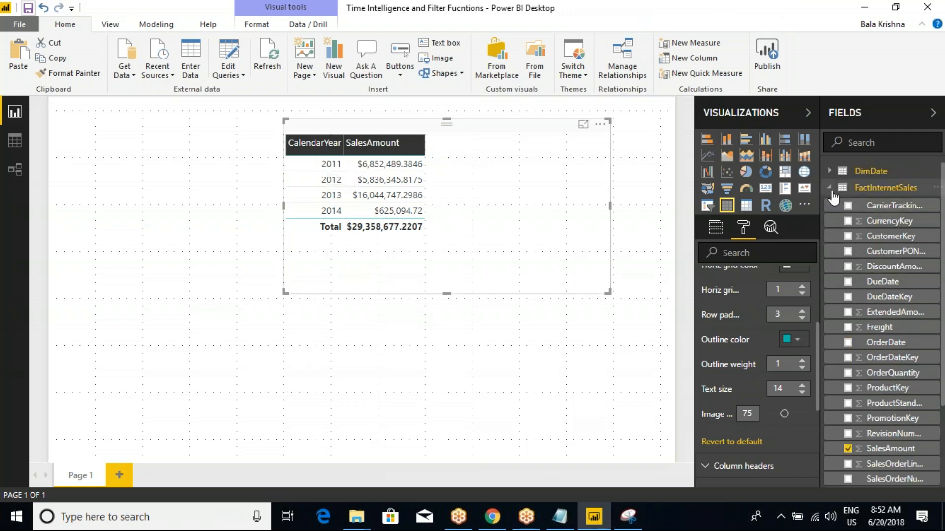
pyautogui.click(830, 188)
pyautogui.click(831, 172)
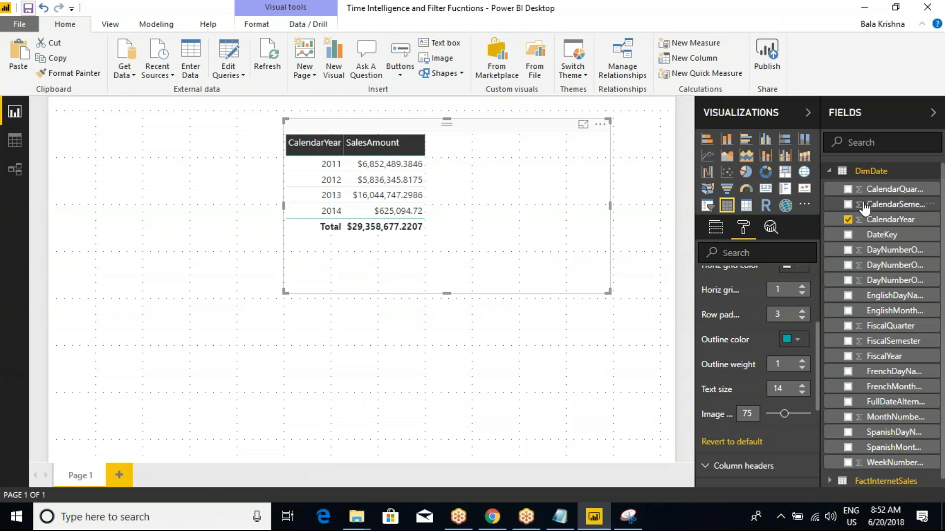
pyautogui.click(847, 189)
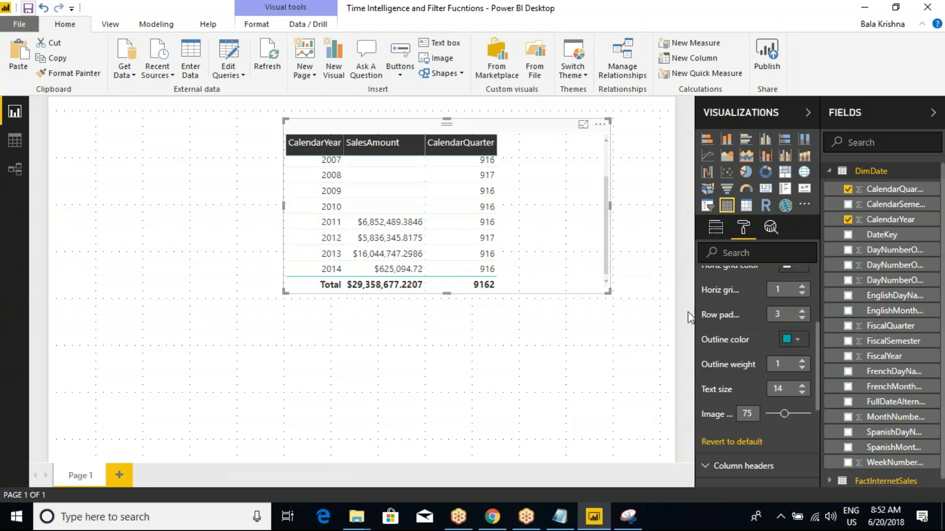
pyautogui.moveTo(608, 293); pyautogui.dragTo(583, 342)
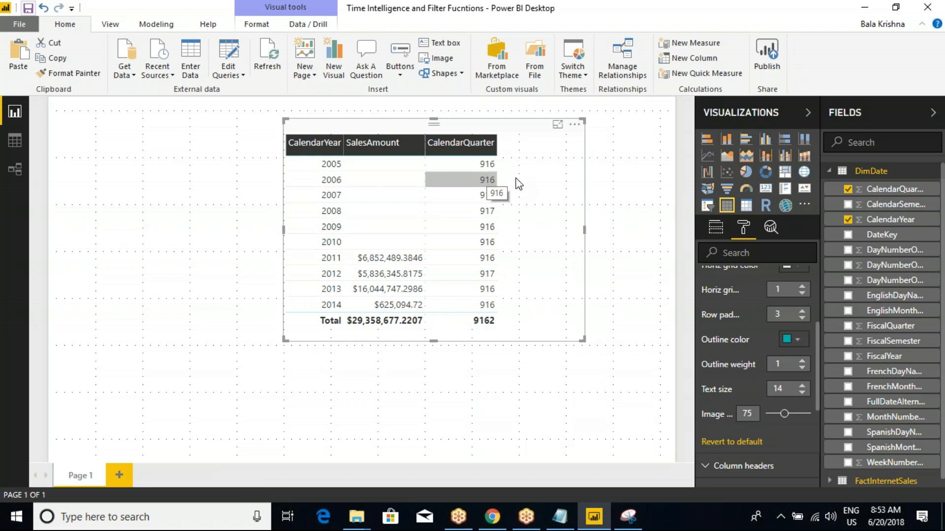
# Set CalendarQuarter to Don't summarize in the table visual's values.
pyautogui.scroll(2, 751, 319)
pyautogui.scroll(2, 751, 318)
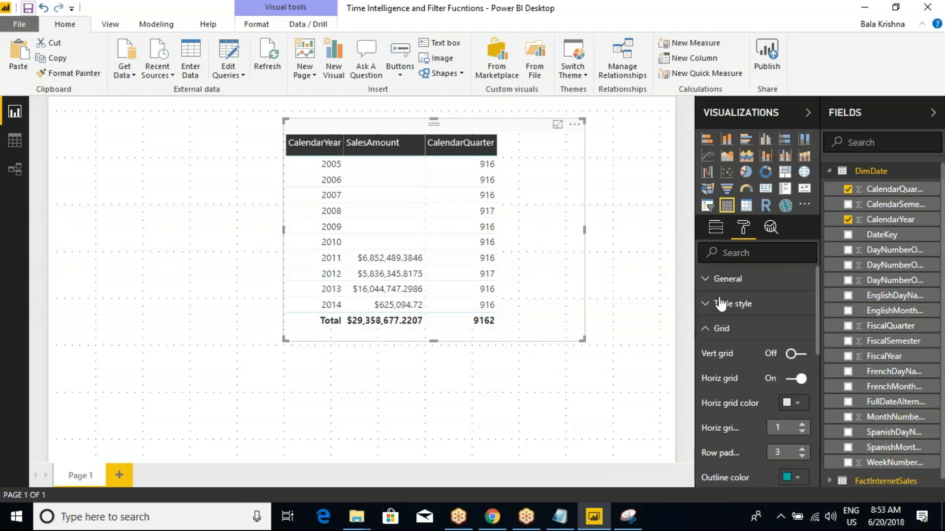
pyautogui.click(708, 329)
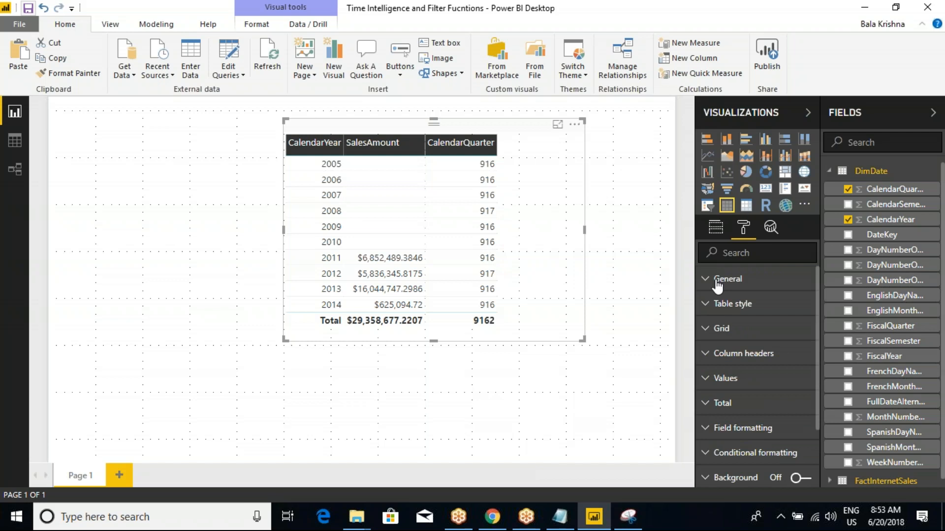
pyautogui.click(716, 227)
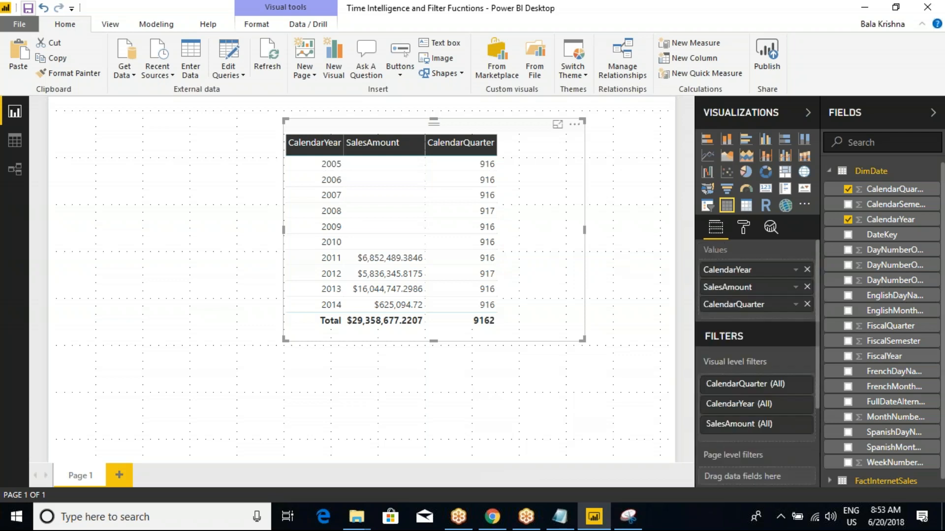
pyautogui.rightClick(759, 307)
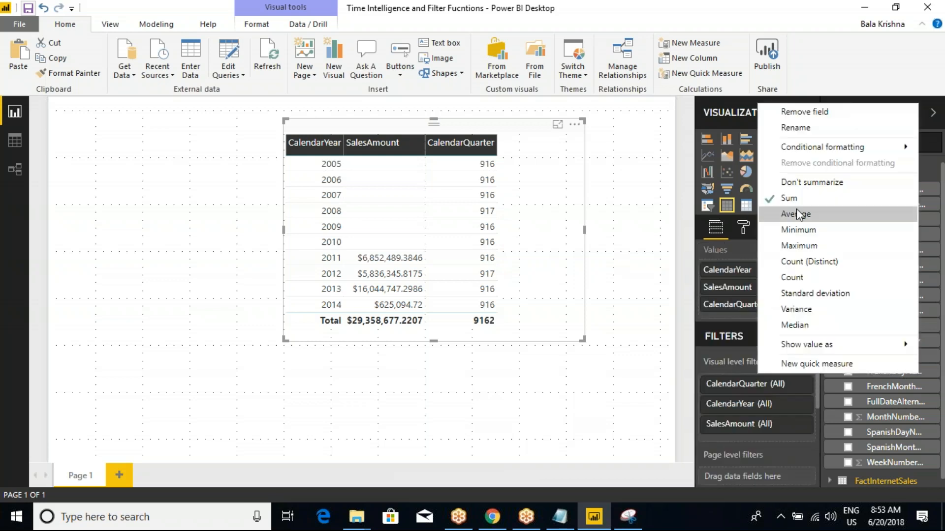
pyautogui.click(811, 182)
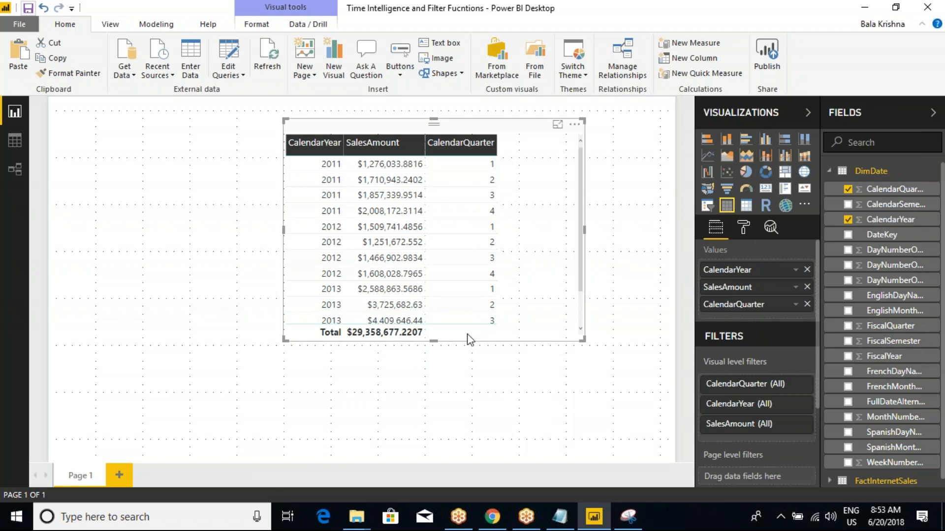
# Examine the CalendarQuarter values in the table, marking where quarter 1 starts for each calendar year.
pyautogui.hotkey('ctrl', '2')
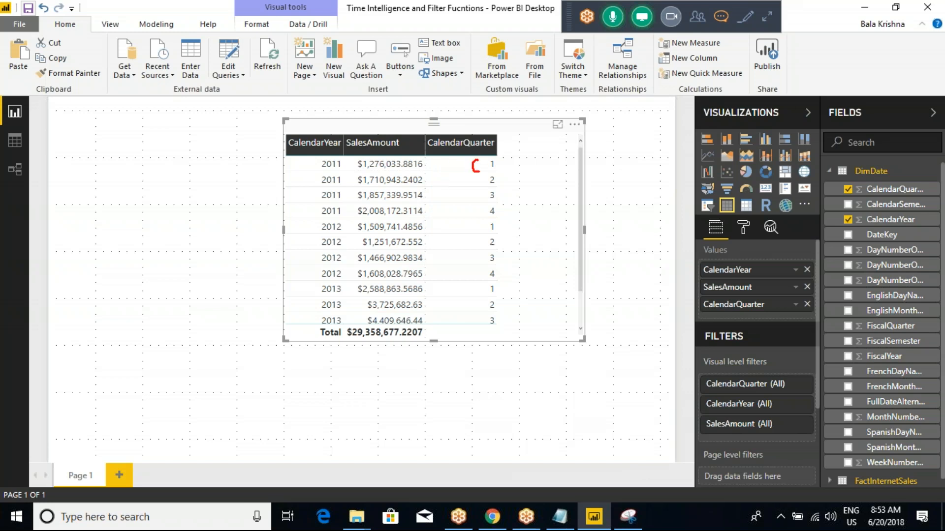
pyautogui.moveTo(484, 172); pyautogui.dragTo(487, 186)
pyautogui.press('Escape')
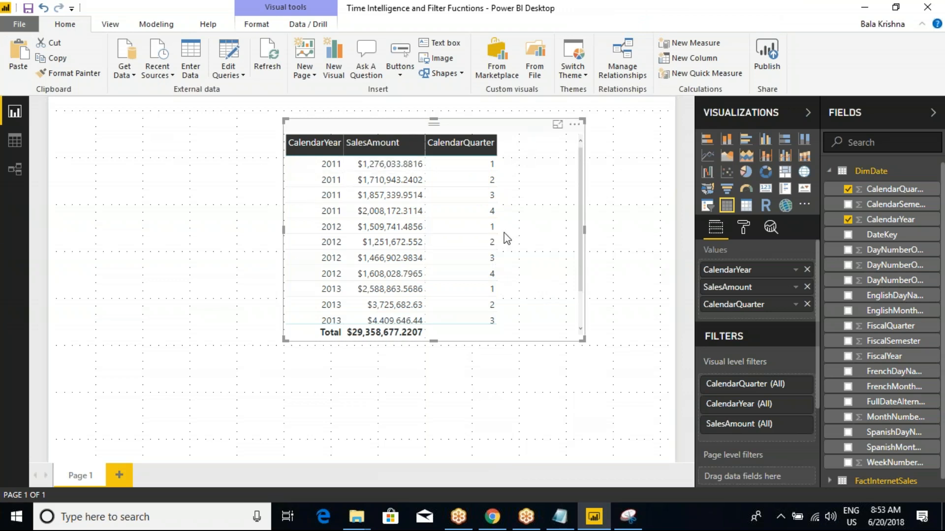
pyautogui.hotkey('ctrl', '2')
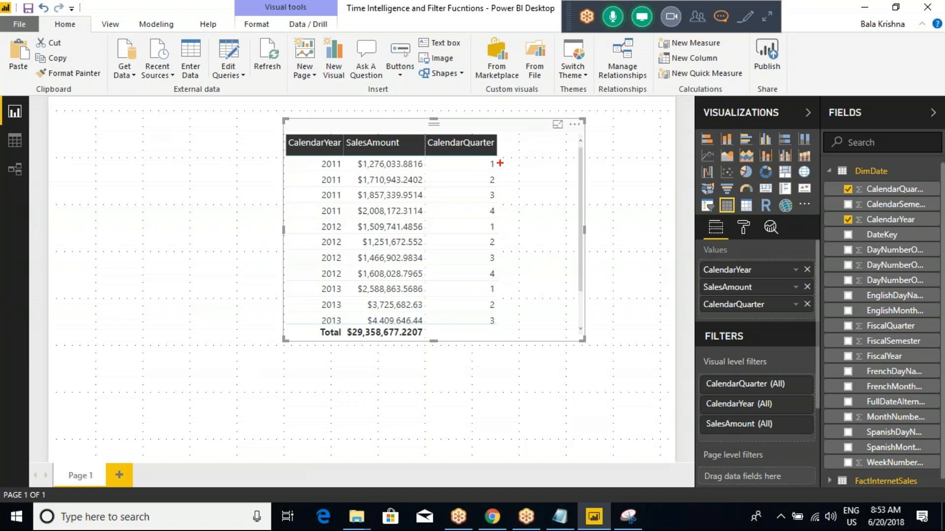
pyautogui.moveTo(499, 163)
pyautogui.mouseDown()
pyautogui.moveTo(507, 161)
pyautogui.moveTo(515, 181)
pyautogui.moveTo(525, 157)
pyautogui.mouseUp()
pyautogui.click(507, 192)
pyautogui.moveTo(499, 228); pyautogui.dragTo(521, 221)
pyautogui.moveTo(502, 289); pyautogui.dragTo(539, 274)
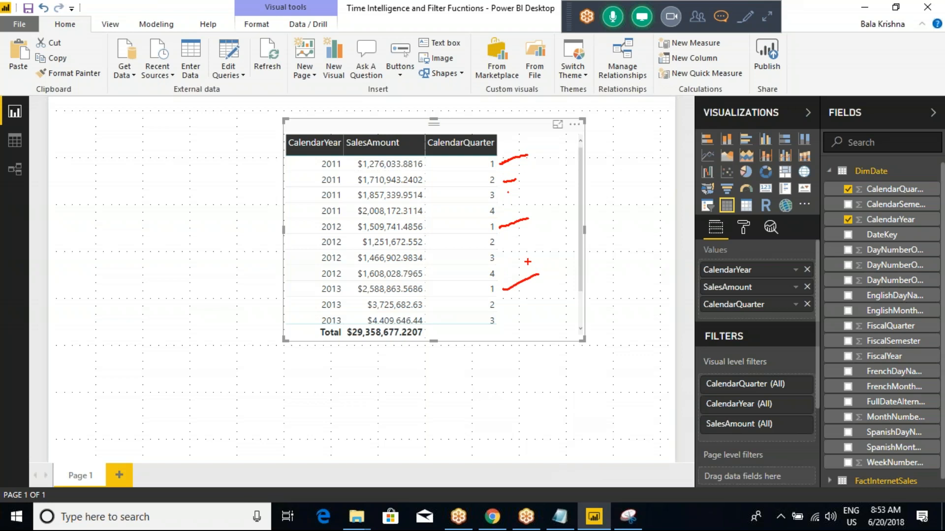
pyautogui.press('Escape')
# Examine how each row's CalendarYear relates to its CalendarQuarter, sketching a combined year and quarter label over the table.
pyautogui.hotkey('ctrl', '2')
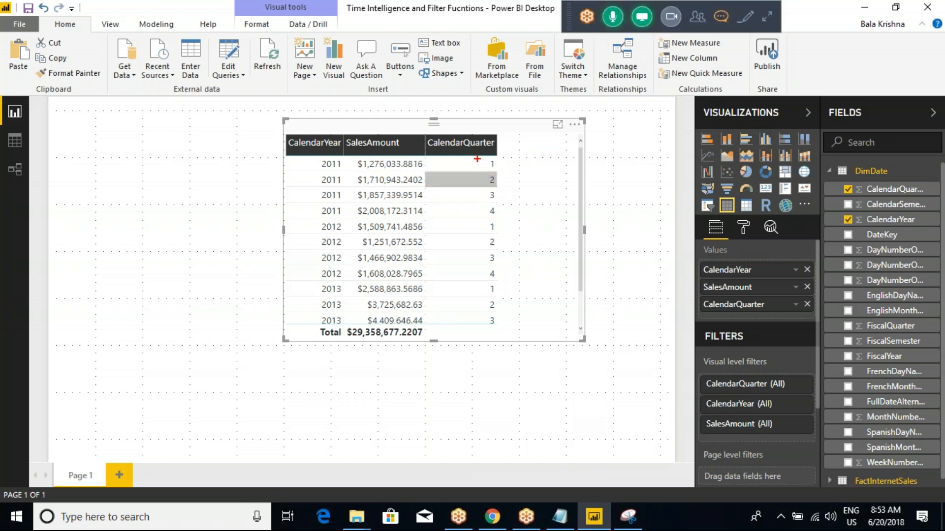
pyautogui.moveTo(479, 173); pyautogui.dragTo(486, 178)
pyautogui.moveTo(320, 158)
pyautogui.mouseDown()
pyautogui.moveTo(450, 126)
pyautogui.moveTo(452, 165)
pyautogui.mouseUp()
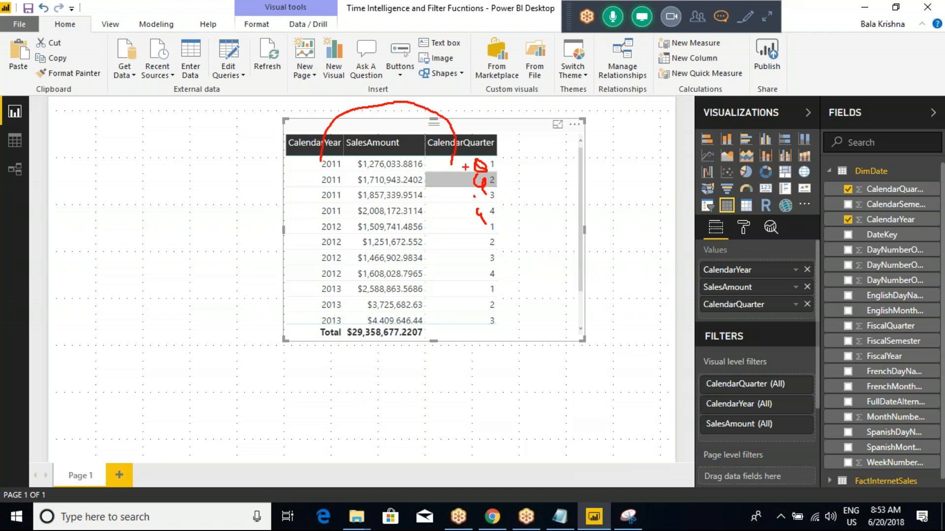
pyautogui.press('Escape')
pyautogui.hotkey('ctrl', '2')
pyautogui.moveTo(435, 165); pyautogui.dragTo(458, 169)
pyautogui.moveTo(455, 167); pyautogui.dragTo(497, 173)
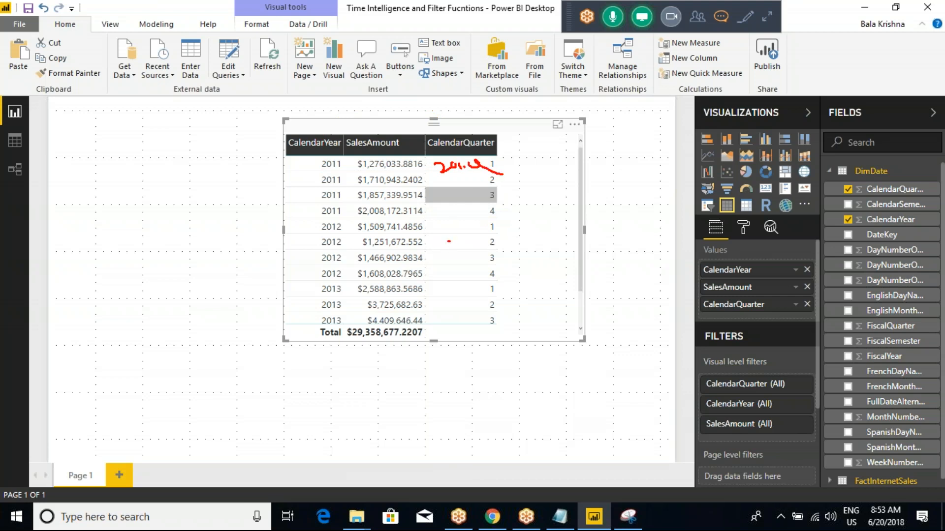
pyautogui.moveTo(441, 219)
pyautogui.mouseDown()
pyautogui.moveTo(446, 234)
pyautogui.moveTo(486, 222)
pyautogui.mouseUp()
pyautogui.press('Escape')
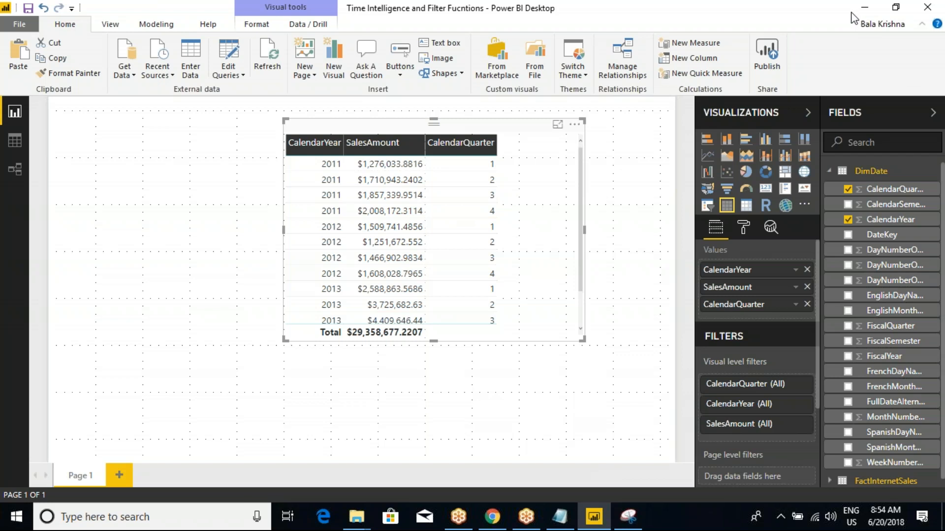
pyautogui.click(767, 18)
pyautogui.click(767, 18)
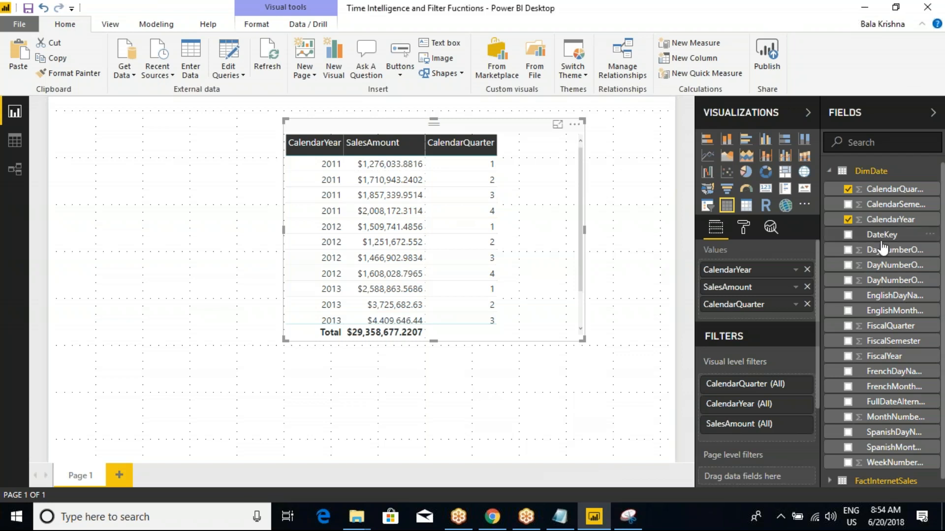
# Create a calculated column in the DimDate table and name it CalendarQuarter_New.
pyautogui.rightClick(871, 173)
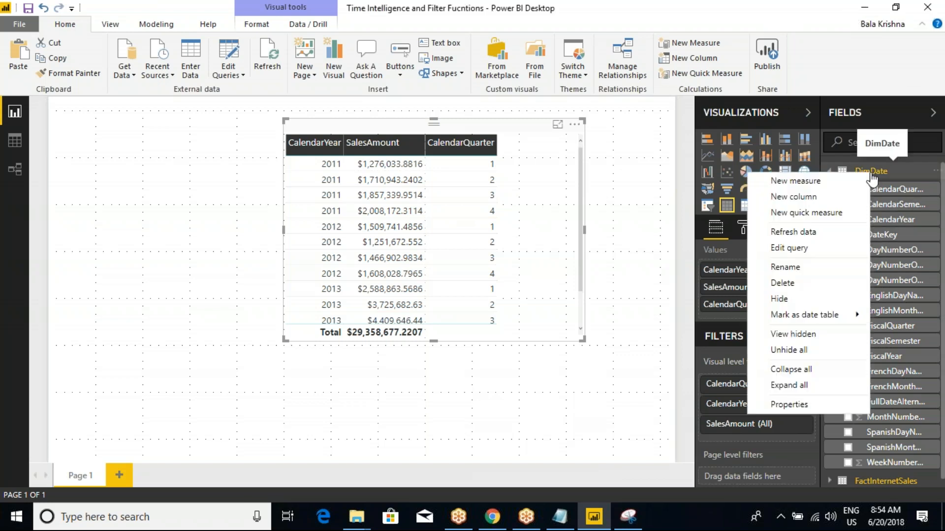
pyautogui.click(807, 197)
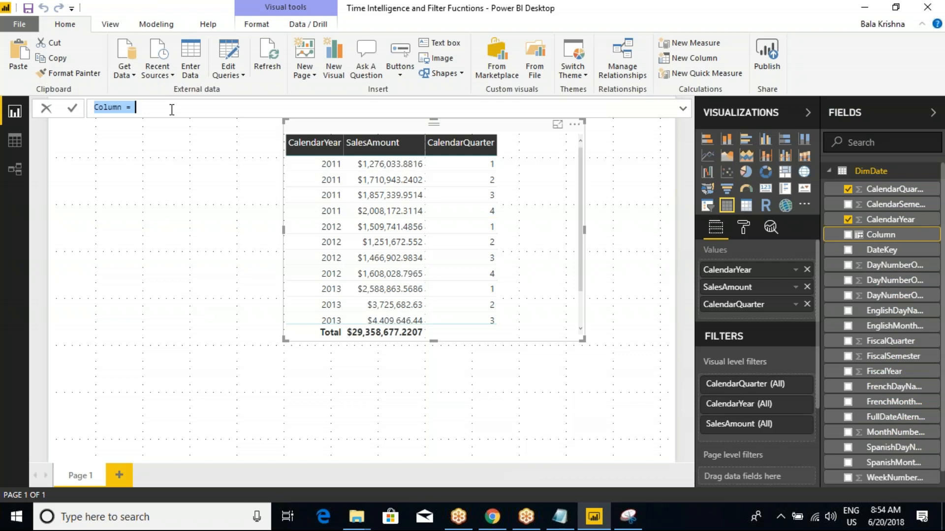
pyautogui.write('Ca')
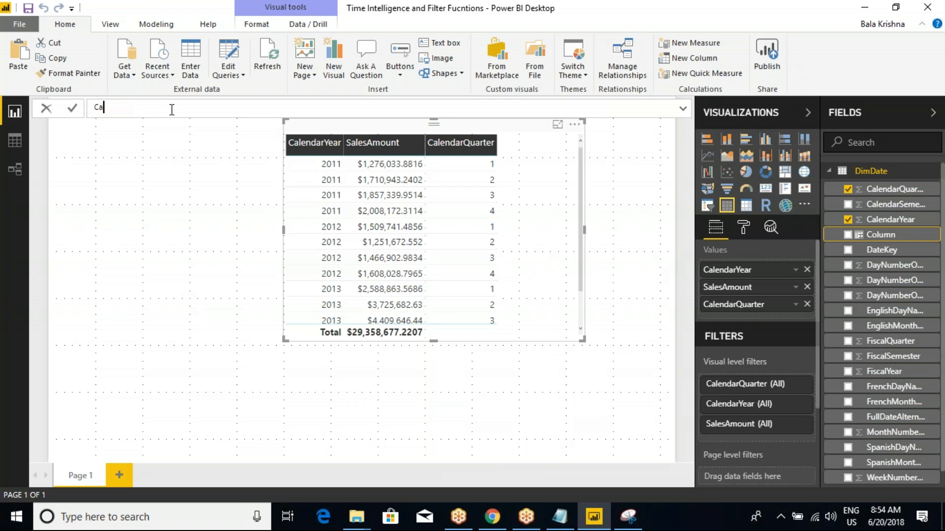
pyautogui.write('lendarQuarter_New = ')
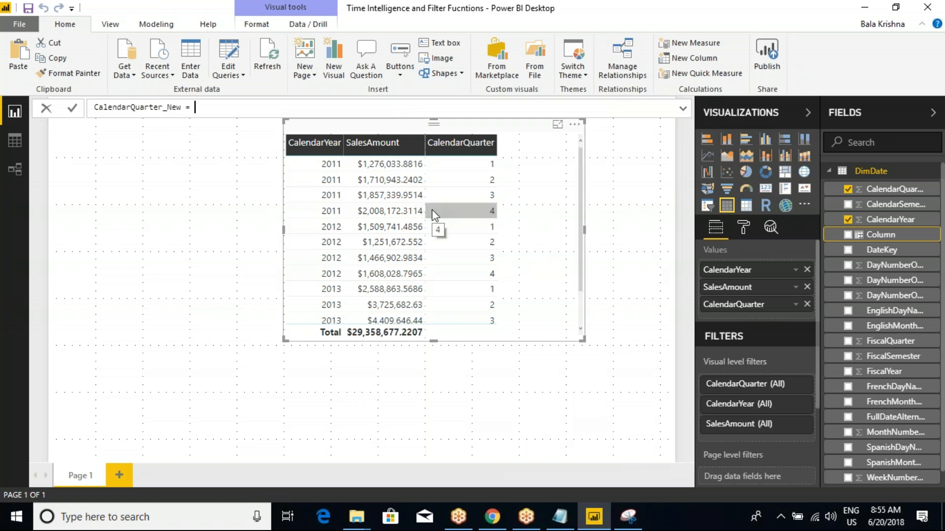
# Begin the column's formula with CONCATENATE, using DimDate[CalendarYear] as the first text argument.
pyautogui.write('concate')
pyautogui.press('Tab')
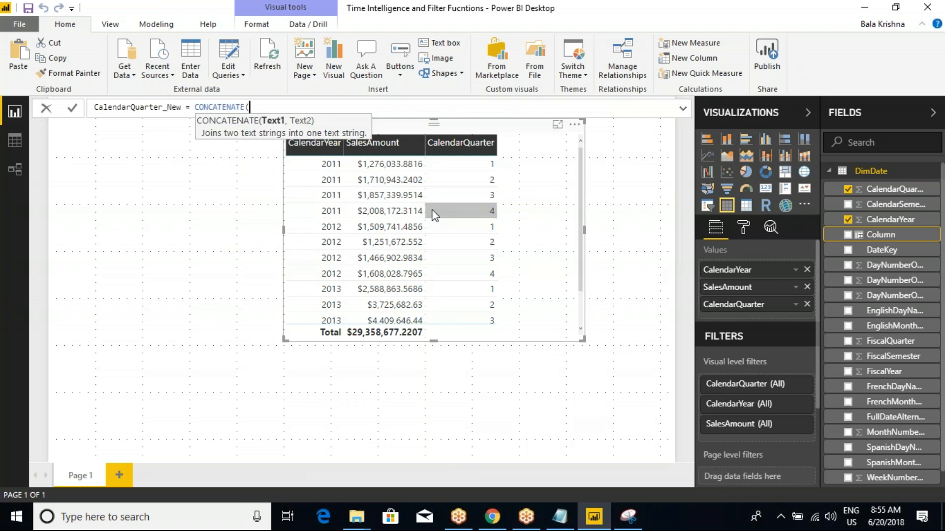
pyautogui.write('cale')
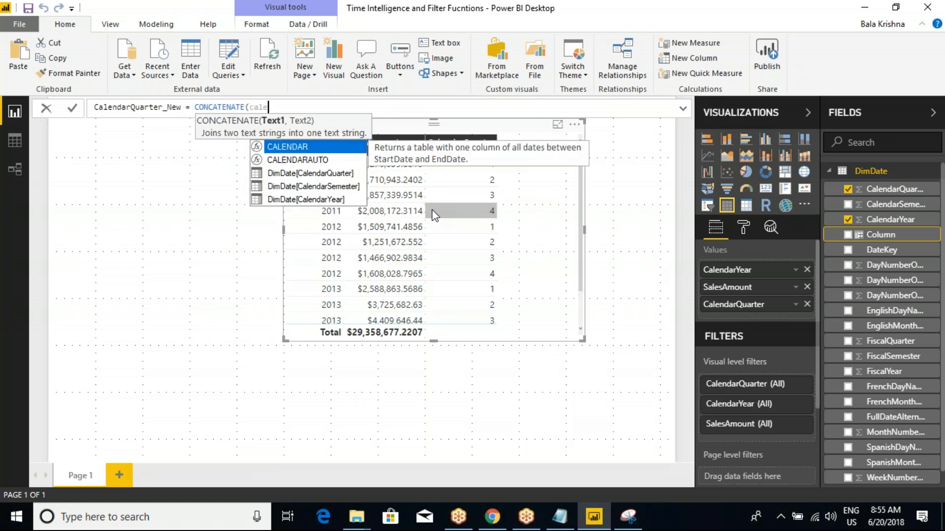
pyautogui.press('Down')
pyautogui.press('Down')
pyautogui.press('Down')
pyautogui.press('Down')
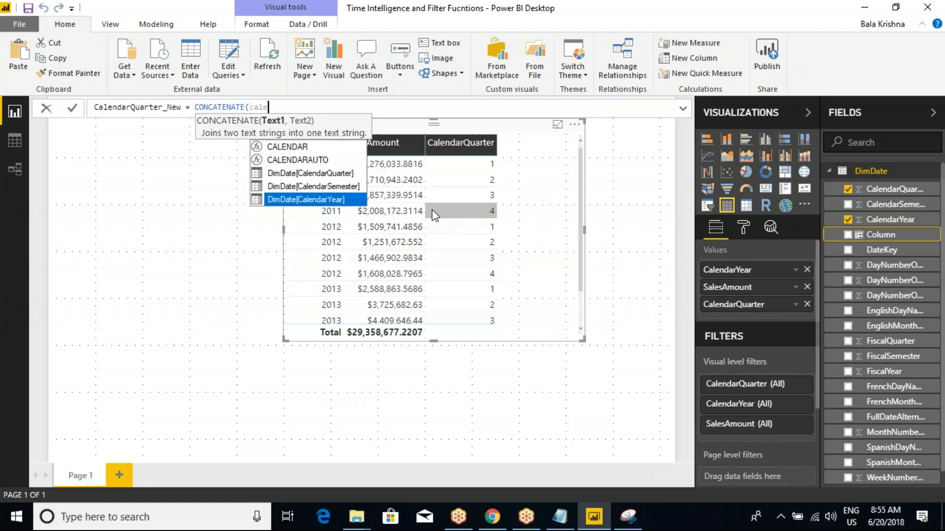
pyautogui.press('Tab')
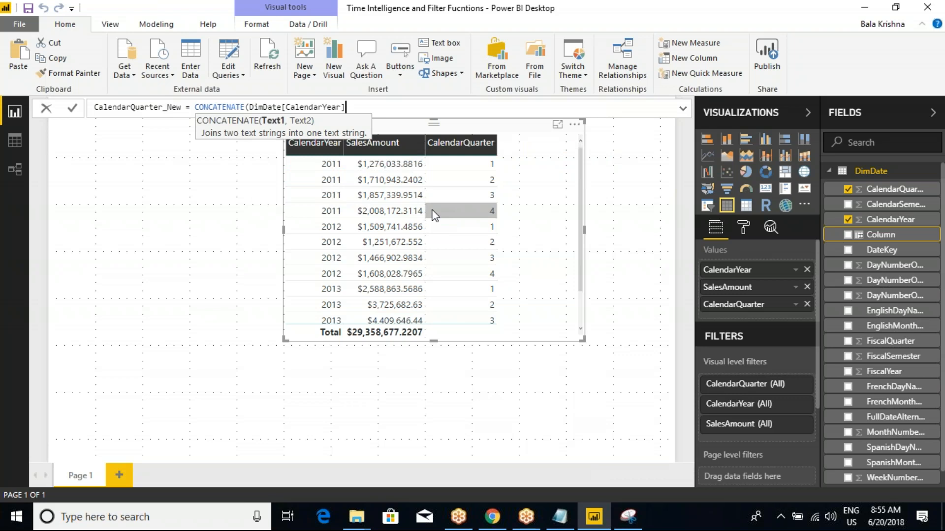
# Set DimDate[CalendarQuarter] as the second CONCATENATE argument, close the formula and commit it.
pyautogui.write(',cale')
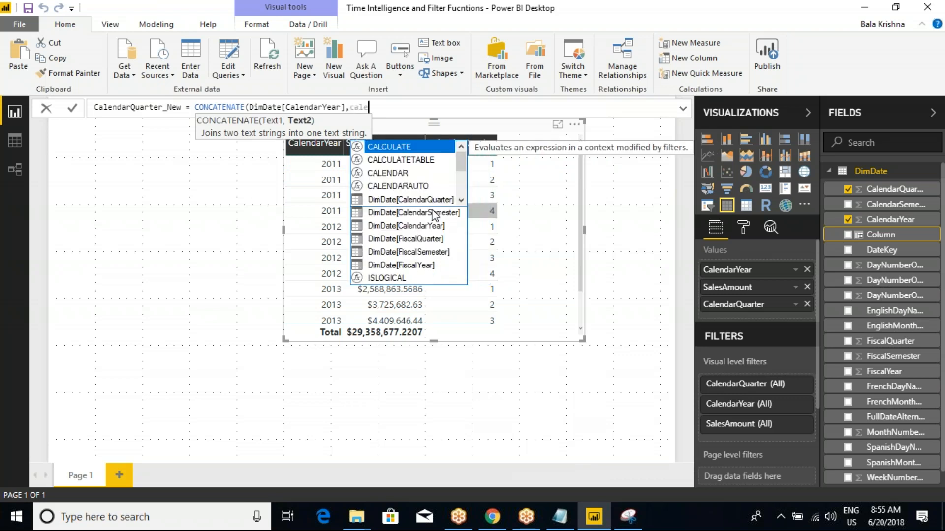
pyautogui.press('Down')
pyautogui.press('Down')
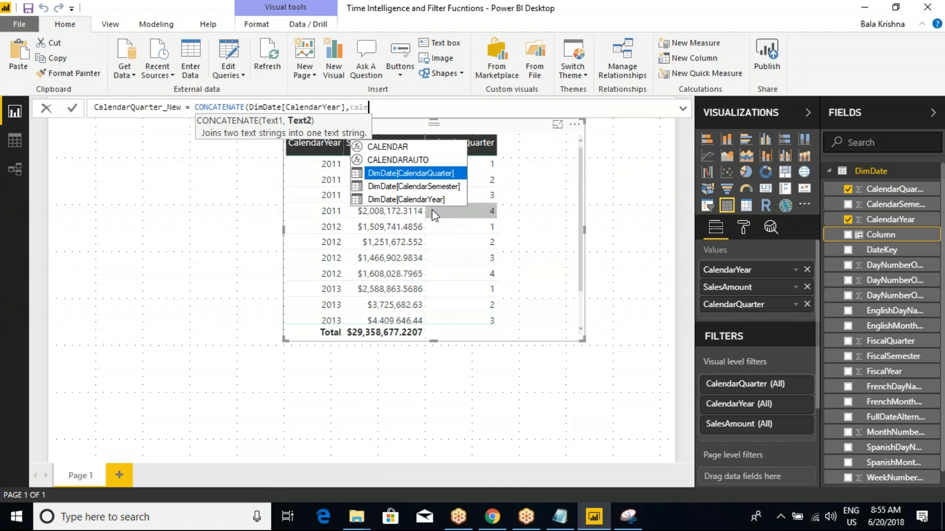
pyautogui.press('Tab')
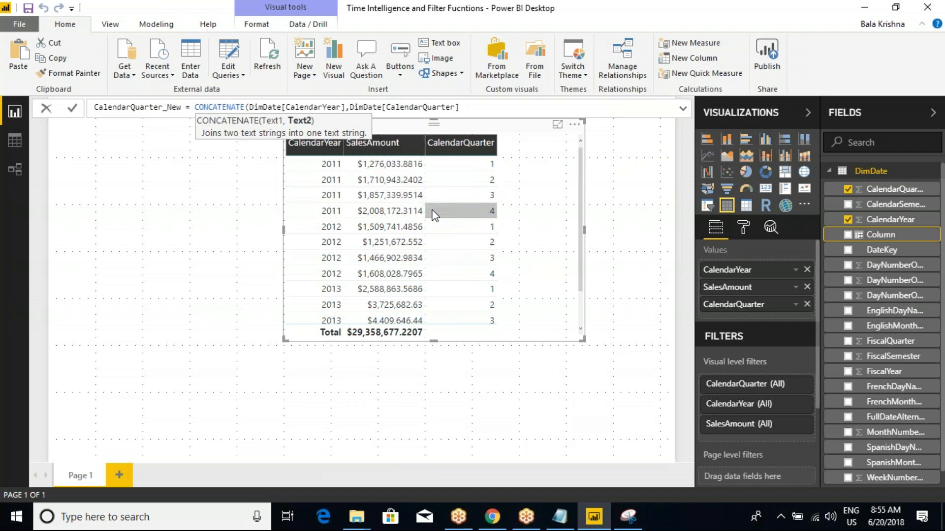
pyautogui.write(')')
pyautogui.press('Return')
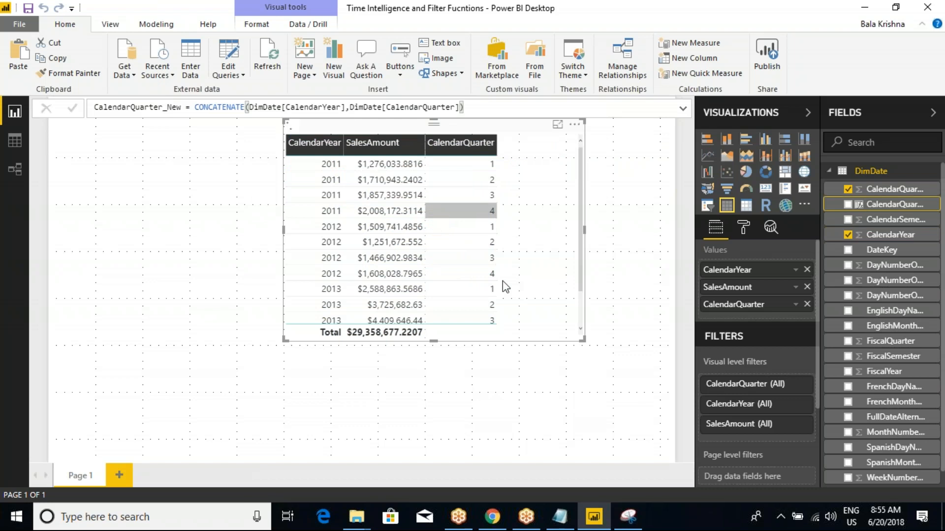
# Add CalendarQuarter_New to the table visual's values and check its summarization options.
pyautogui.moveTo(861, 206); pyautogui.dragTo(765, 319)
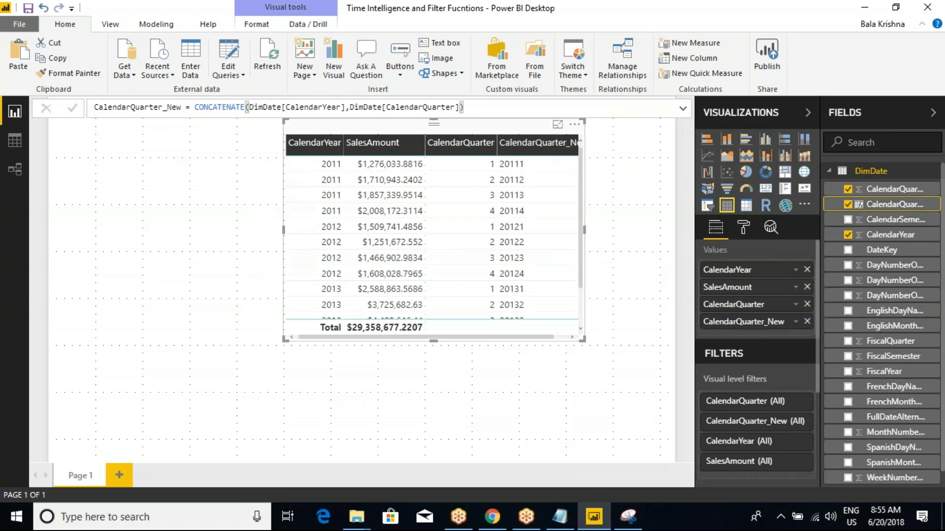
pyautogui.rightClick(742, 323)
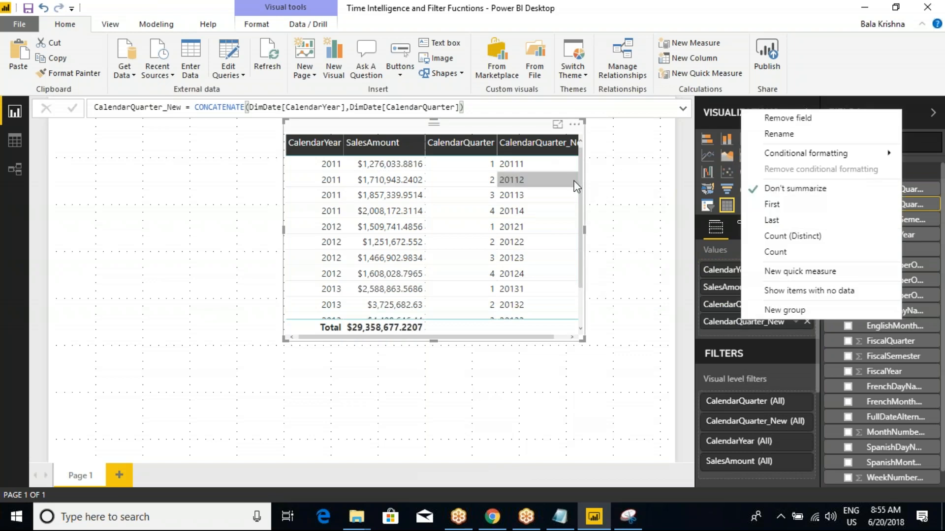
pyautogui.hotkey('ctrl', '2')
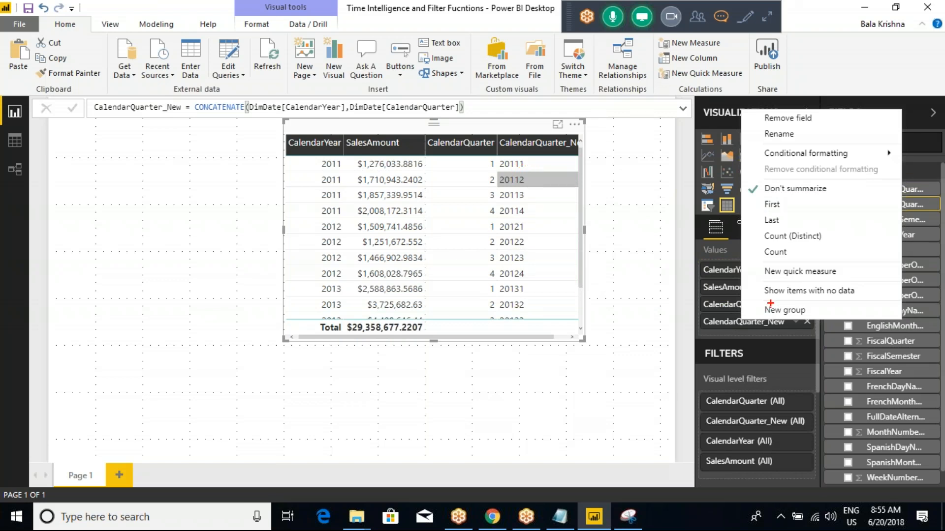
pyautogui.press('Escape')
pyautogui.click(549, 133)
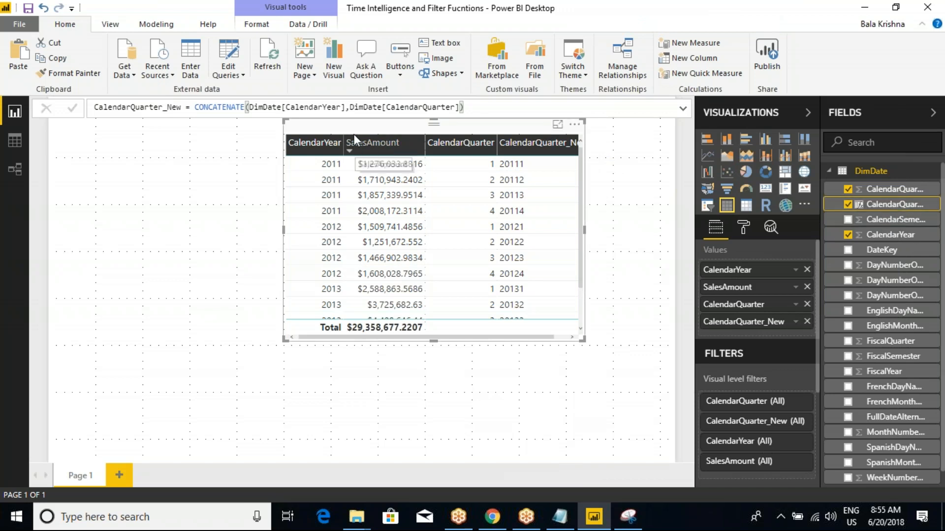
# Edit the CalendarQuarter_New formula to put " Q " & before DimDate[CalendarQuarter] in the second argument, and commit it.
pyautogui.click(350, 110)
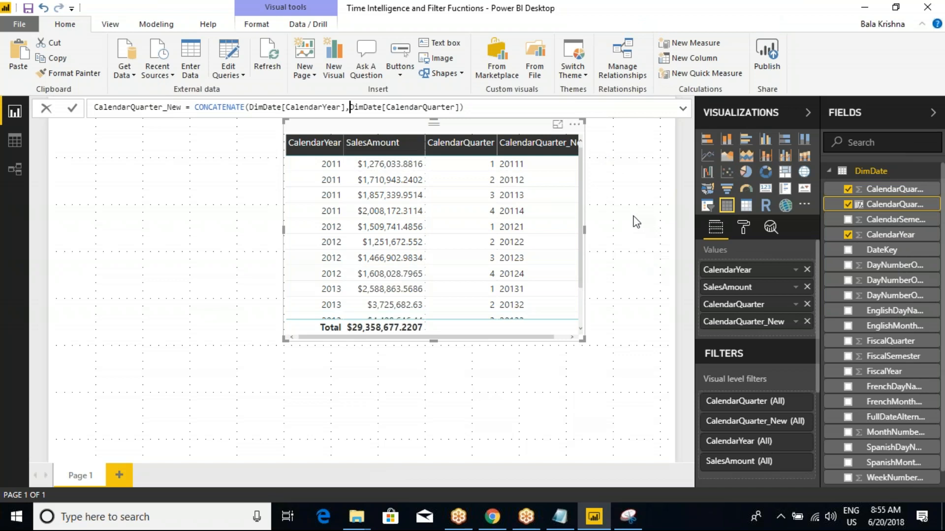
pyautogui.moveTo(215, 113); pyautogui.dragTo(221, 144)
pyautogui.moveTo(289, 77); pyautogui.dragTo(282, 95)
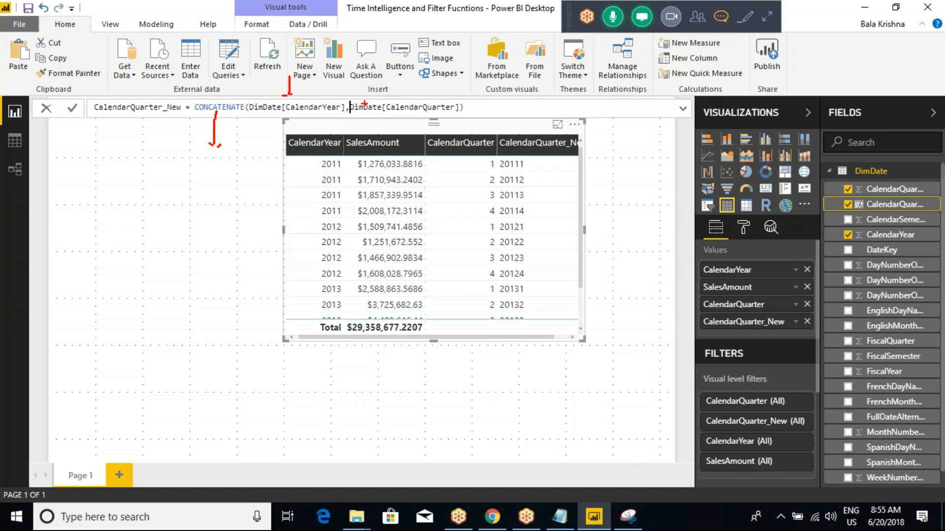
pyautogui.press('Escape')
pyautogui.click(351, 107)
pyautogui.write('""')
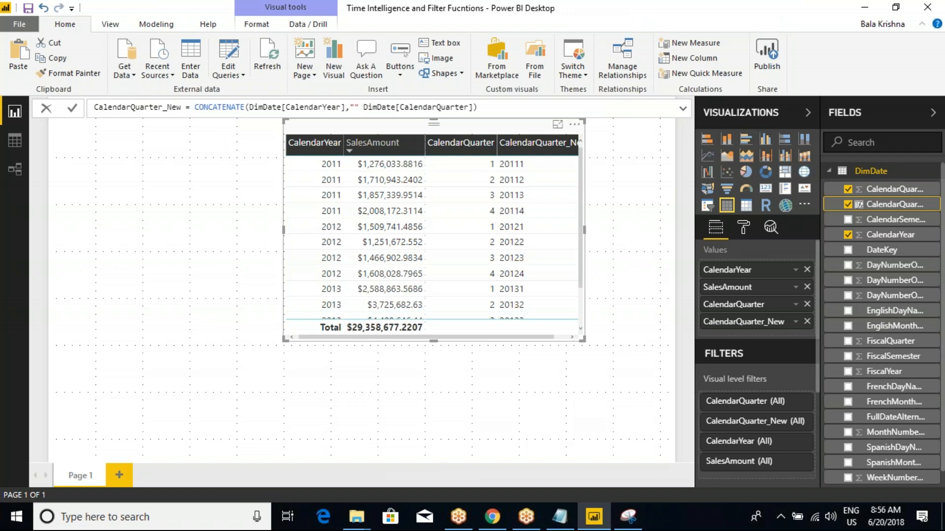
pyautogui.write(' &')
pyautogui.press('Left')
pyautogui.press('Left')
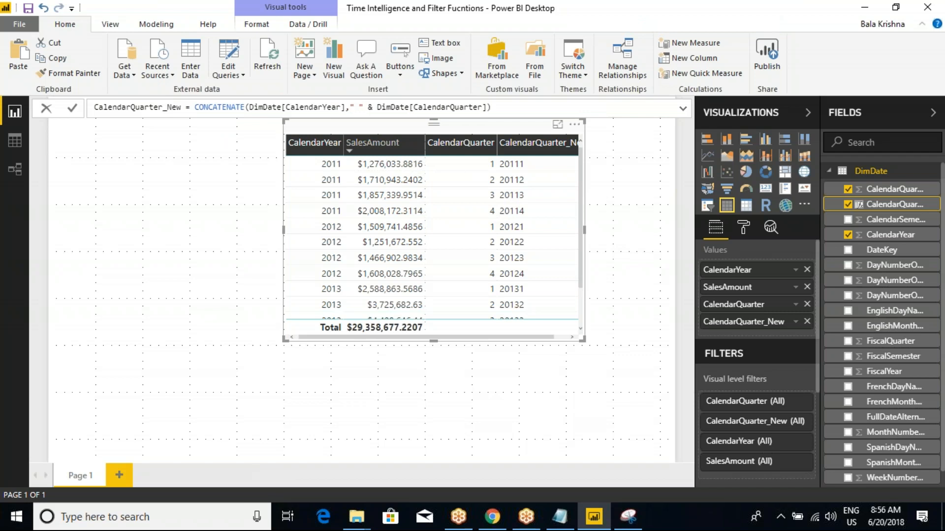
pyautogui.write('Q')
pyautogui.press('Return')
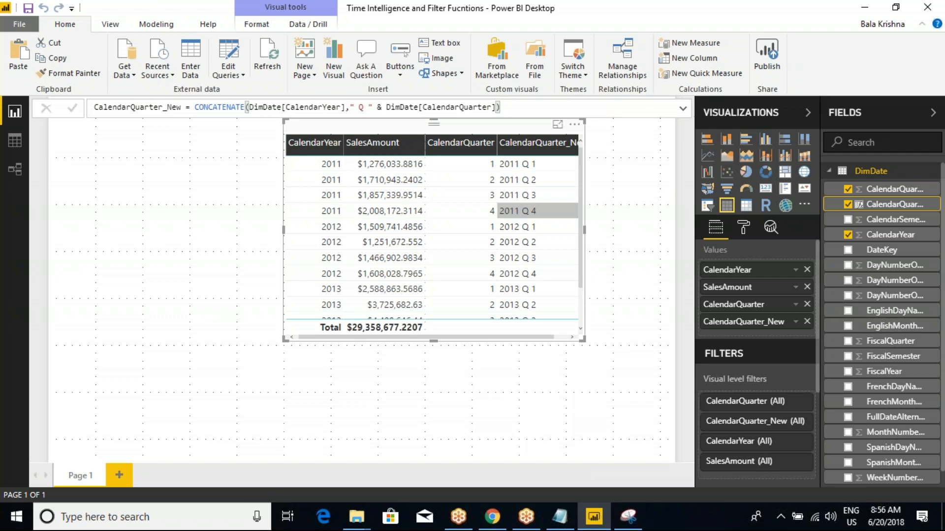
# Remove the space after Q in the formula's separator and replace its leading space with a hyphen, giving "-Q".
pyautogui.click(368, 107)
pyautogui.press('BackSpace')
pyautogui.press('Return')
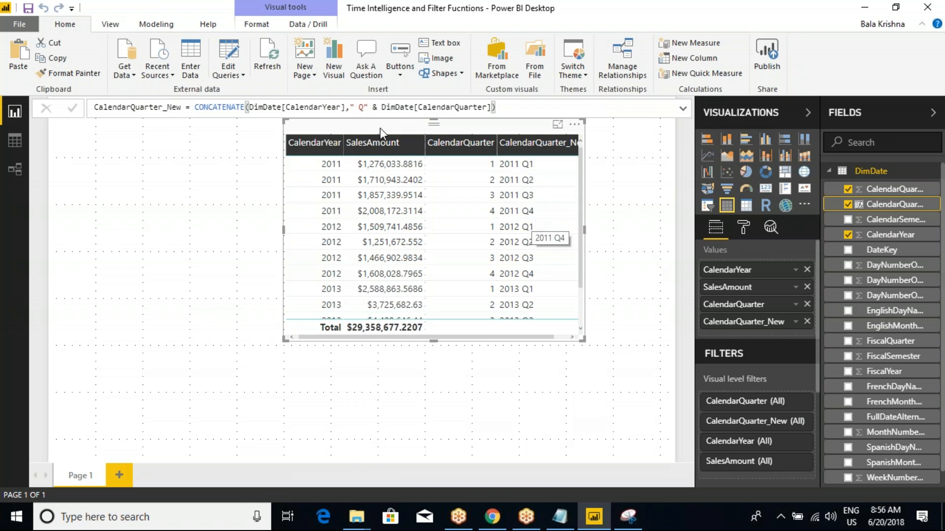
pyautogui.click(360, 107)
pyautogui.press('BackSpace')
pyautogui.write('-')
pyautogui.press('Return')
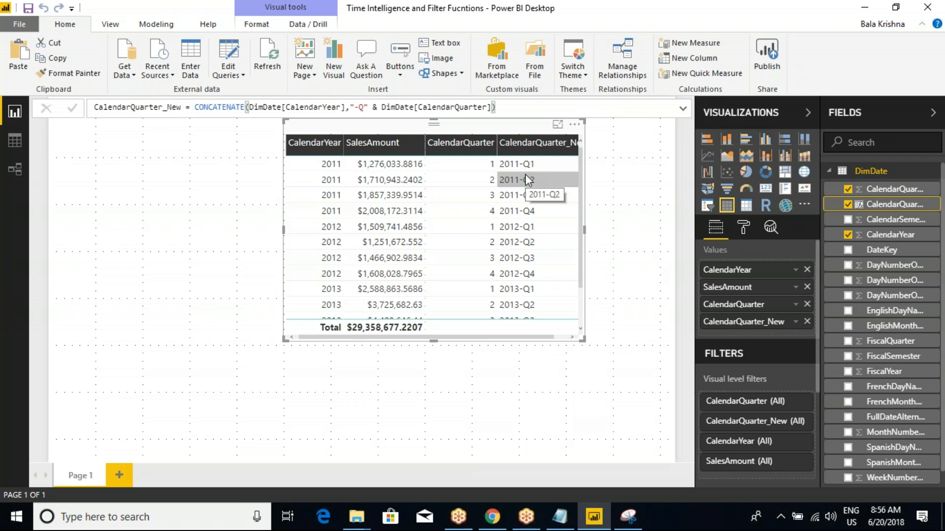
# Prefix the year in the CalendarQuarter_New formula with "Yr" & before DimDate[CalendarYear], and commit it.
pyautogui.click(251, 111)
pyautogui.write('"" &')
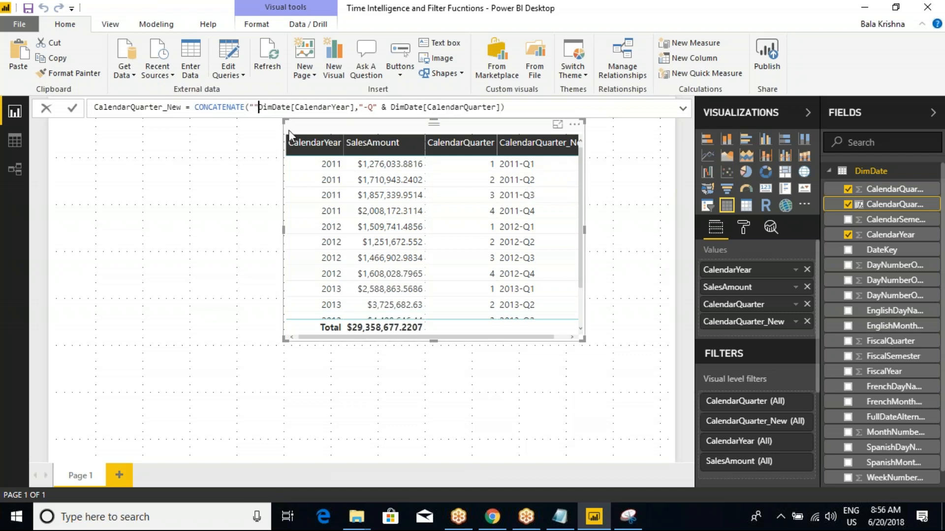
pyautogui.press('Left')
pyautogui.press('Left')
pyautogui.write('Yr')
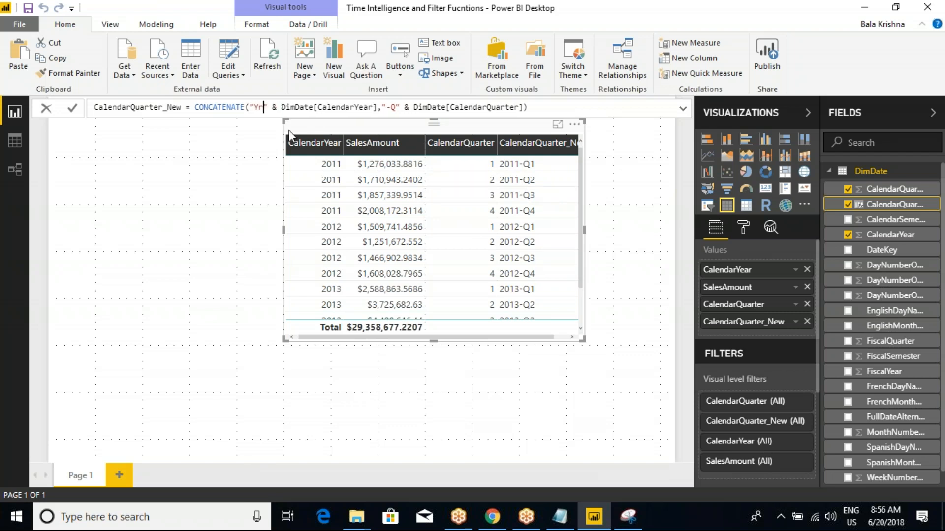
pyautogui.press('Return')
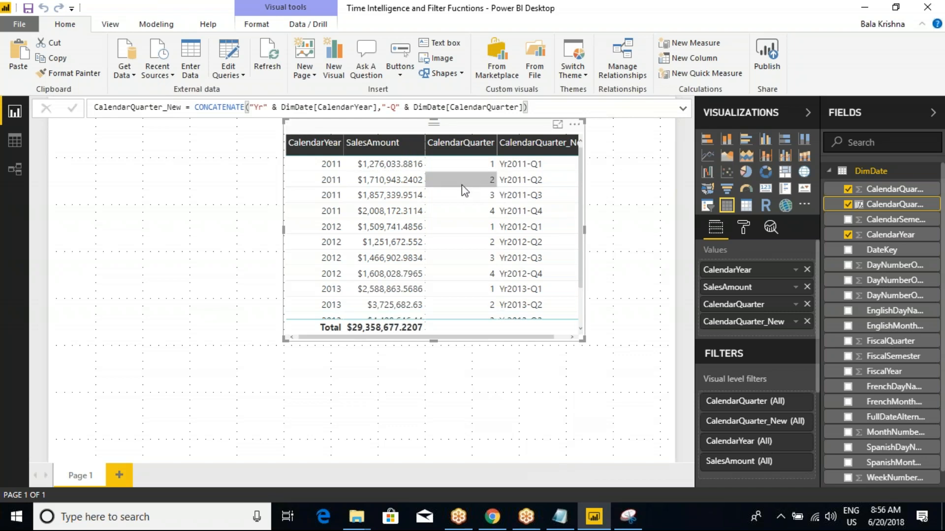
# Change the year prefix in the CalendarQuarter_New formula to "YR" with no trailing space, and commit it.
pyautogui.click(265, 106)
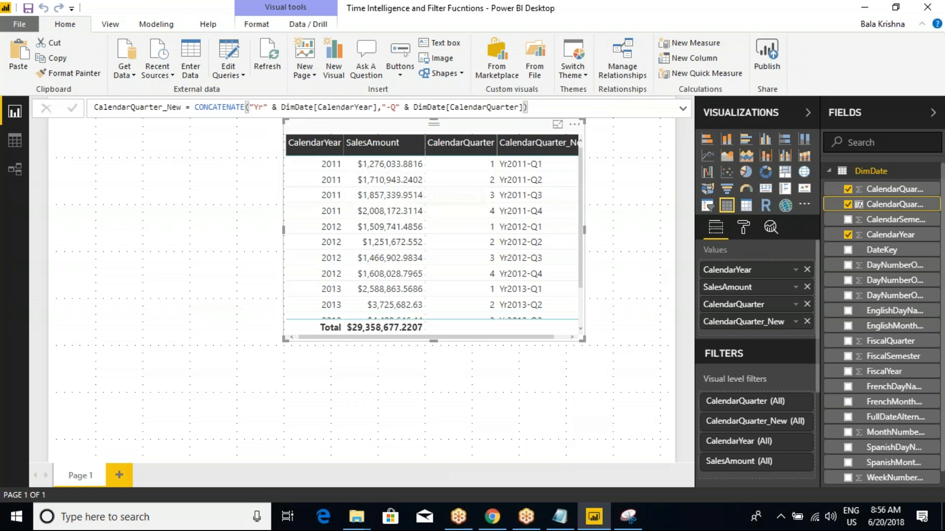
pyautogui.press('Return')
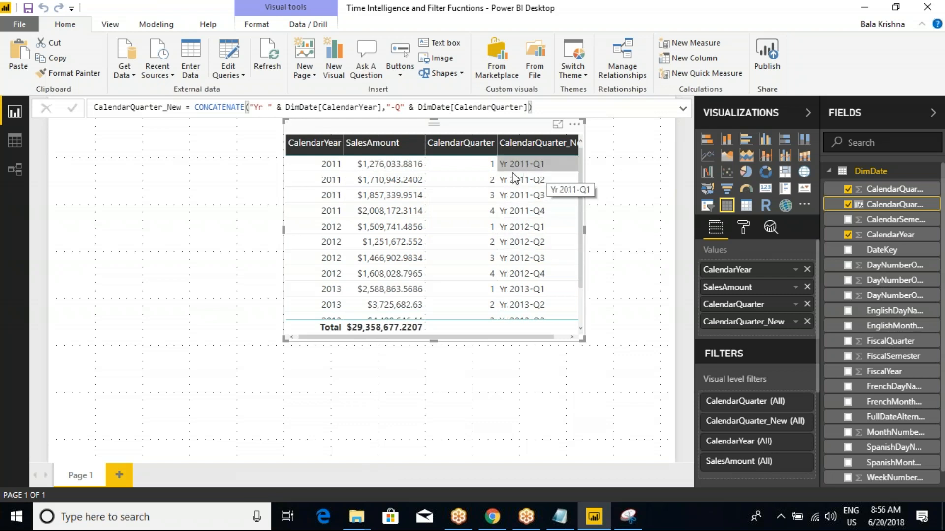
pyautogui.click(264, 107)
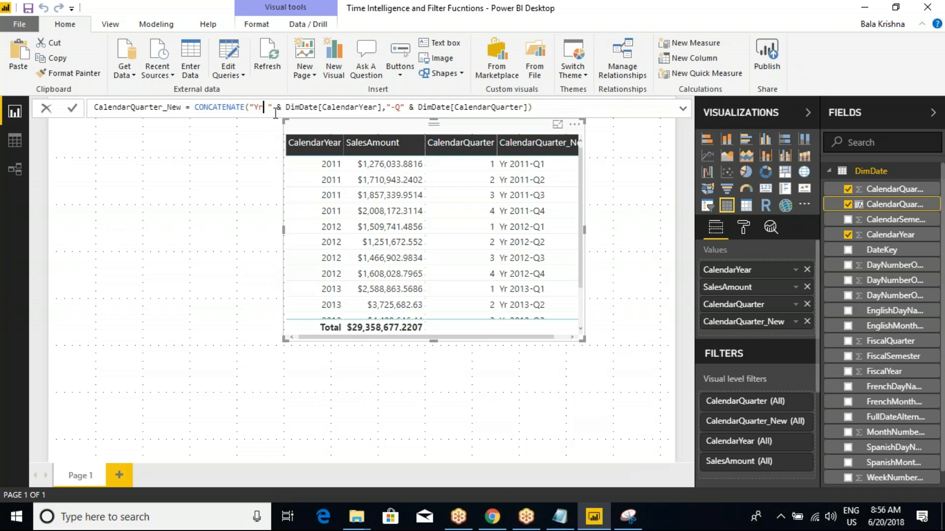
pyautogui.press('BackSpace')
pyautogui.write('R')
pyautogui.press('Right')
pyautogui.press('BackSpace')
pyautogui.moveTo(281, 107); pyautogui.dragTo(354, 107)
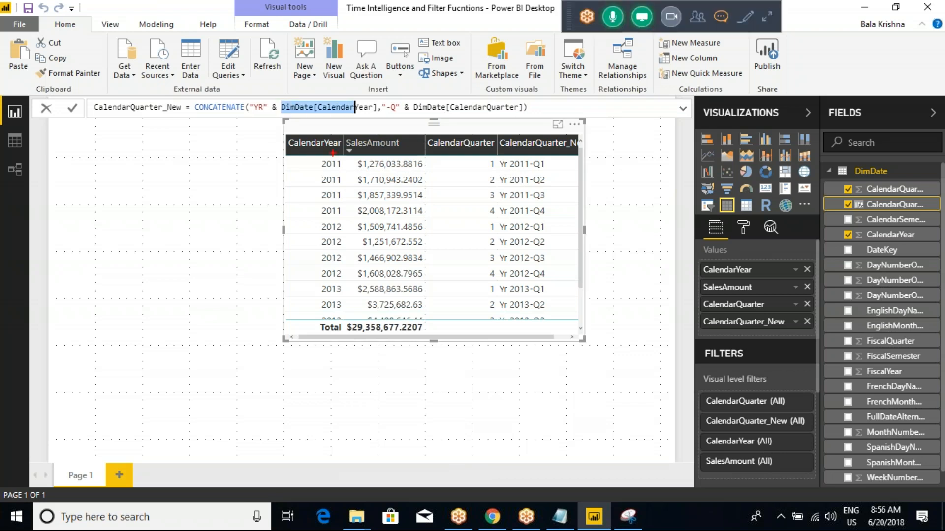
pyautogui.moveTo(328, 155); pyautogui.dragTo(344, 170)
pyautogui.moveTo(330, 222); pyautogui.dragTo(338, 232)
pyautogui.click(369, 107)
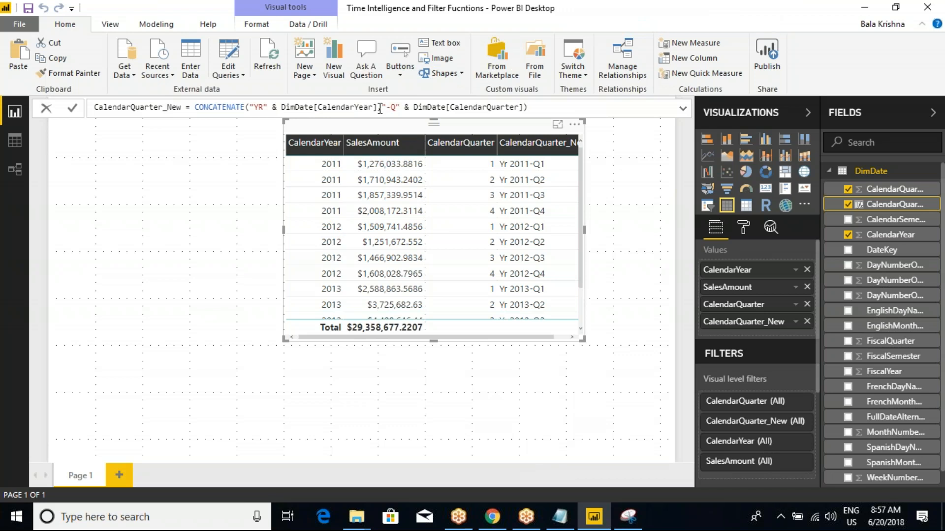
pyautogui.click(530, 107)
pyautogui.press('Return')
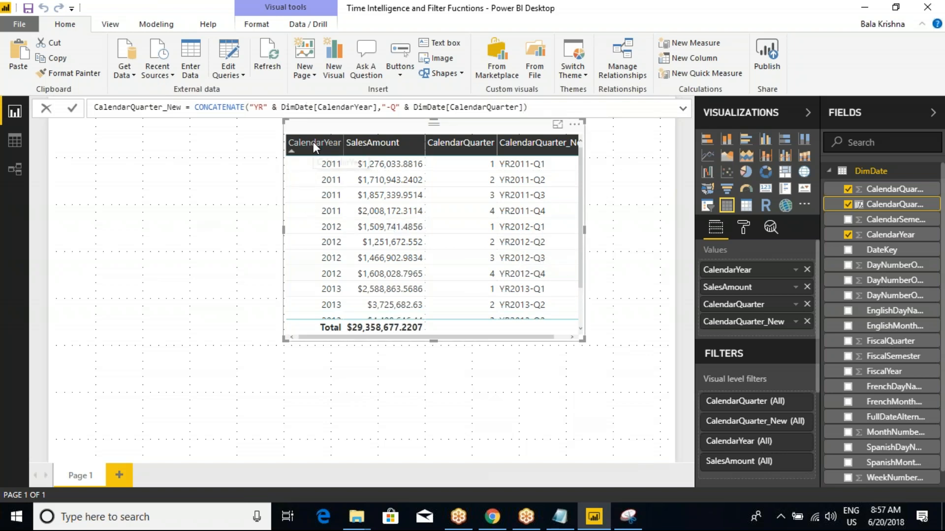
# Wrap DimDate[CalendarYear] in the CalendarQuarter_New formula in RIGHT with 2 characters, and commit it.
pyautogui.write('RIGHT(')
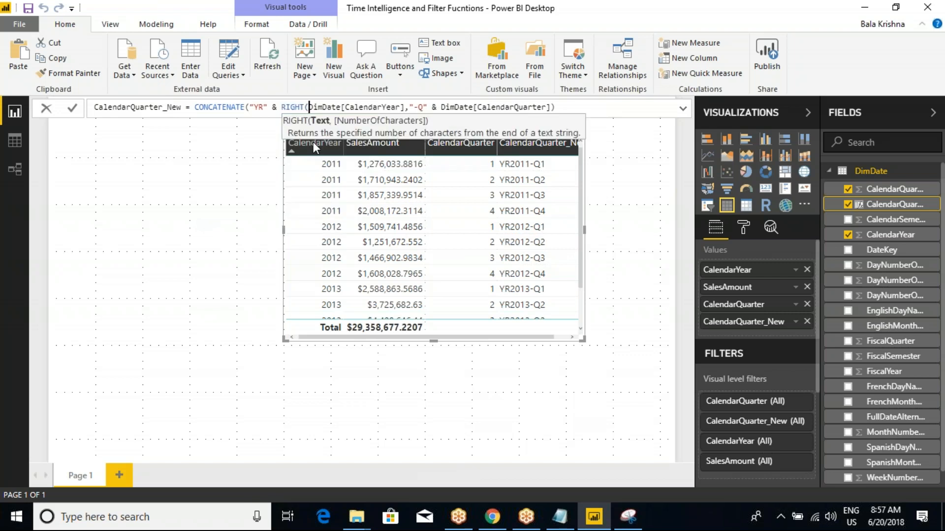
pyautogui.click(406, 107)
pyautogui.write(')')
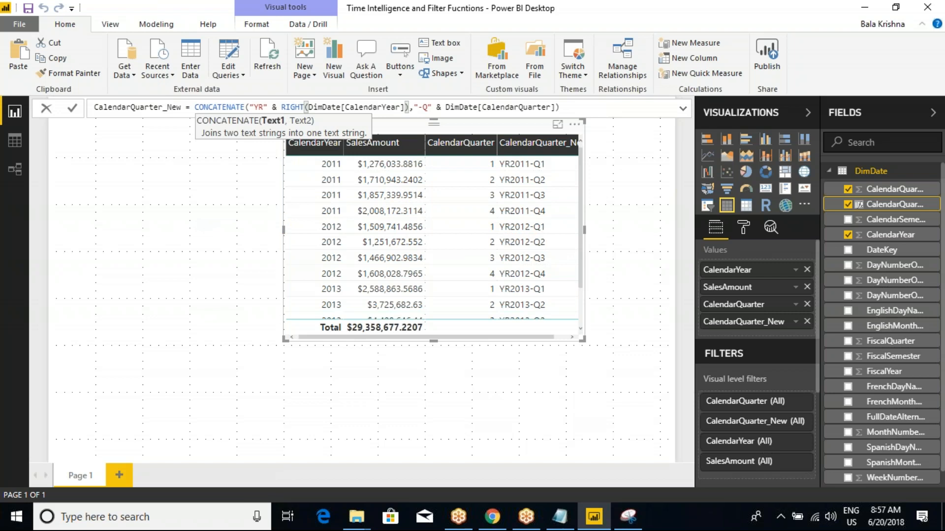
pyautogui.write(',2')
pyautogui.press('Return')
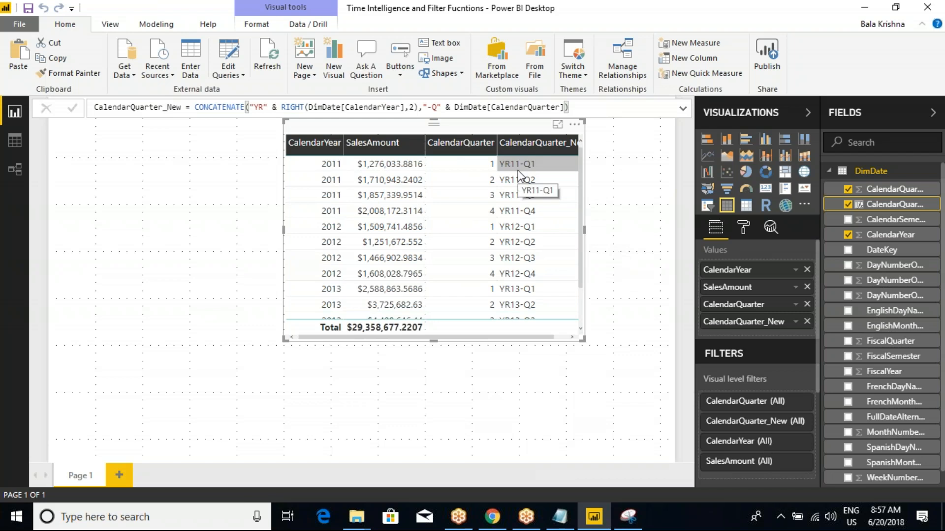
# Try "Year" as the year prefix in the CalendarQuarter_New formula and commit it.
pyautogui.click(264, 107)
pyautogui.press('BackSpace')
pyautogui.write('ear')
pyautogui.press('Return')
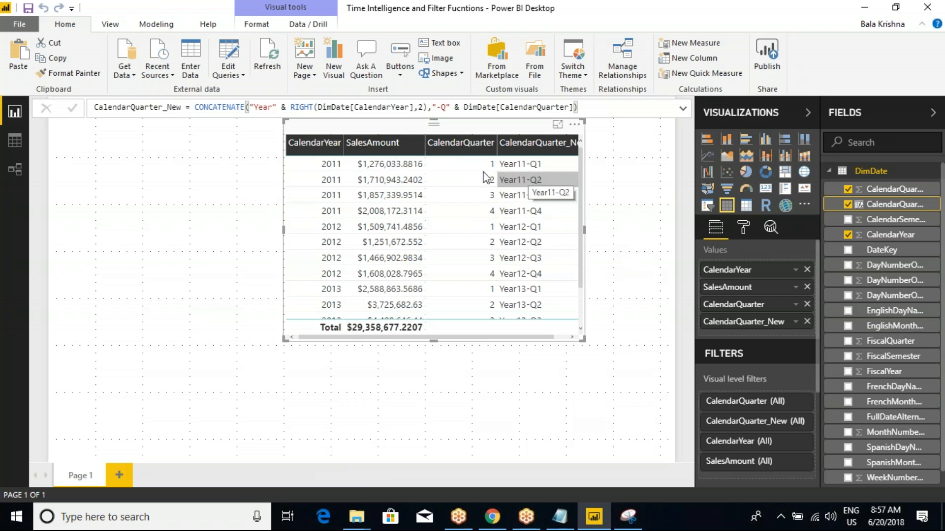
# Shorten the year prefix in the CalendarQuarter_New formula to "Yr" and commit it.
pyautogui.click(267, 109)
pyautogui.press('BackSpace')
pyautogui.press('BackSpace')
pyautogui.press('Return')
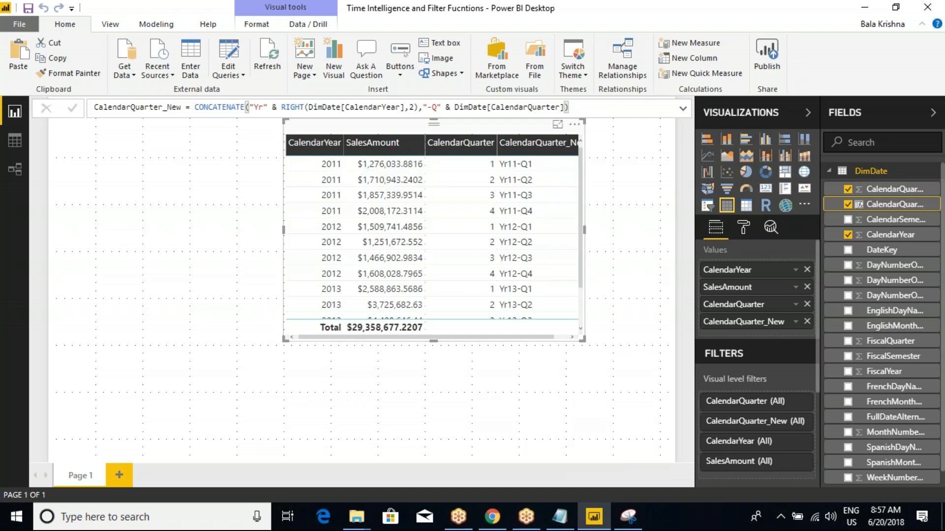
# Try "YR-" as the year prefix in the CalendarQuarter_New formula and commit it.
pyautogui.click(264, 108)
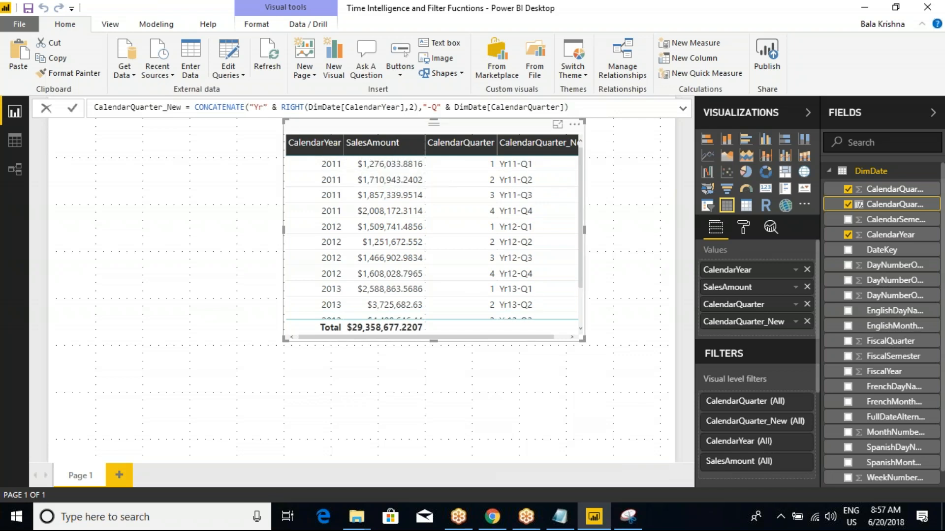
pyautogui.press('BackSpace')
pyautogui.write('R-')
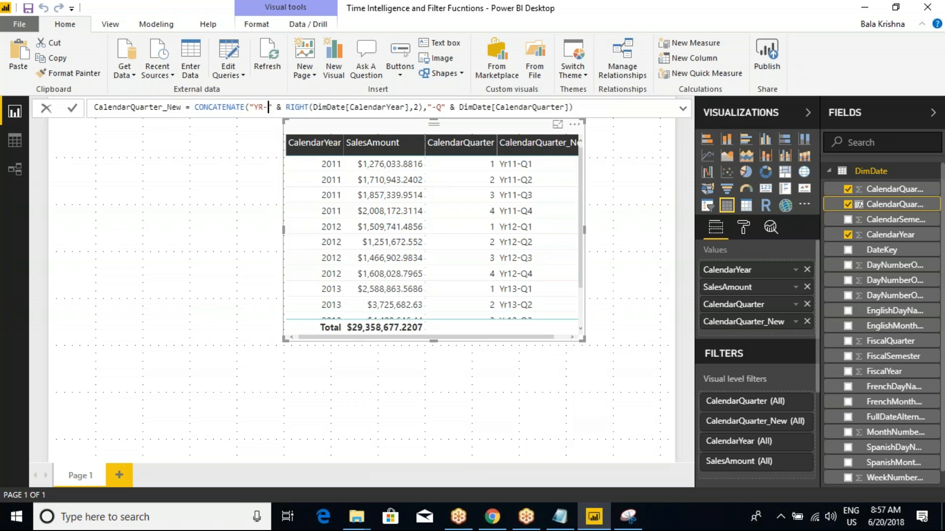
pyautogui.press('Return')
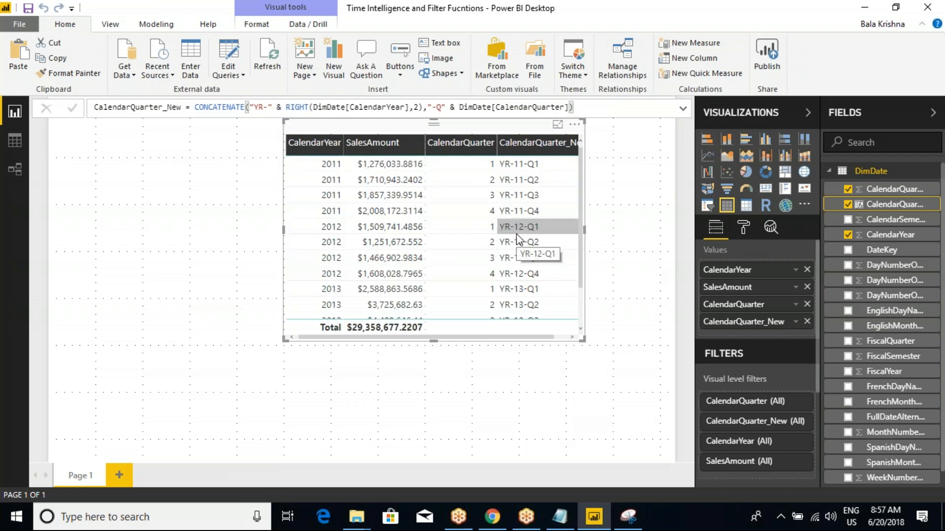
# Remove the hyphen from the year prefix in the CalendarQuarter_New formula, leaving "YR", and commit it.
pyautogui.click(268, 107)
pyautogui.press('BackSpace')
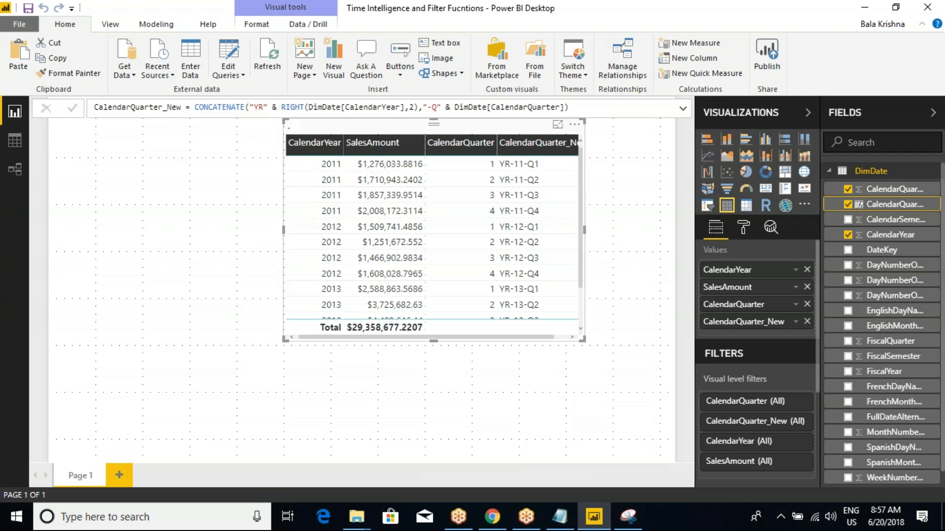
pyautogui.press('Return')
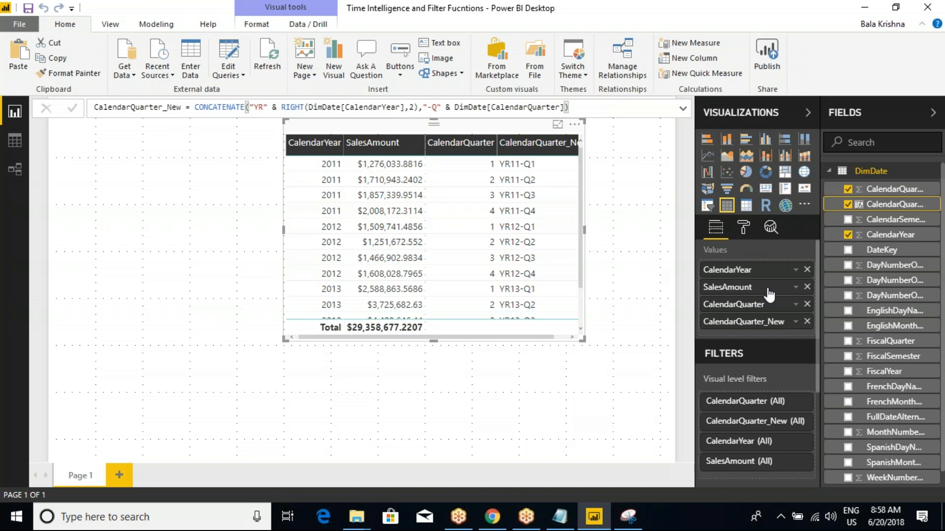
# Remove CalendarQuarter from the table visual's values and save the report.
pyautogui.click(806, 304)
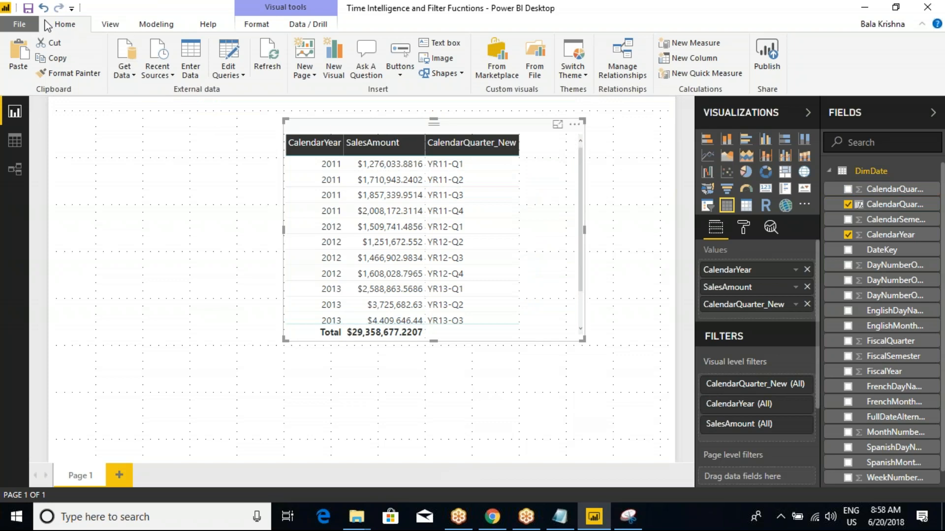
pyautogui.click(28, 8)
# Move the table visual up and to the right, and lengthen it to show all quarterly rows and the total.
pyautogui.moveTo(456, 128); pyautogui.dragTo(513, 115)
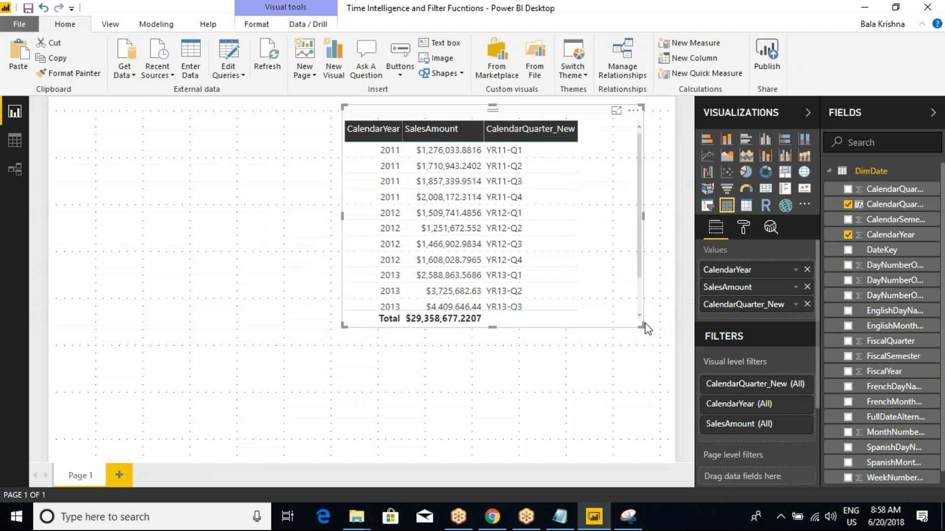
pyautogui.moveTo(646, 328); pyautogui.dragTo(632, 375)
pyautogui.hotkey('ctrl', '2')
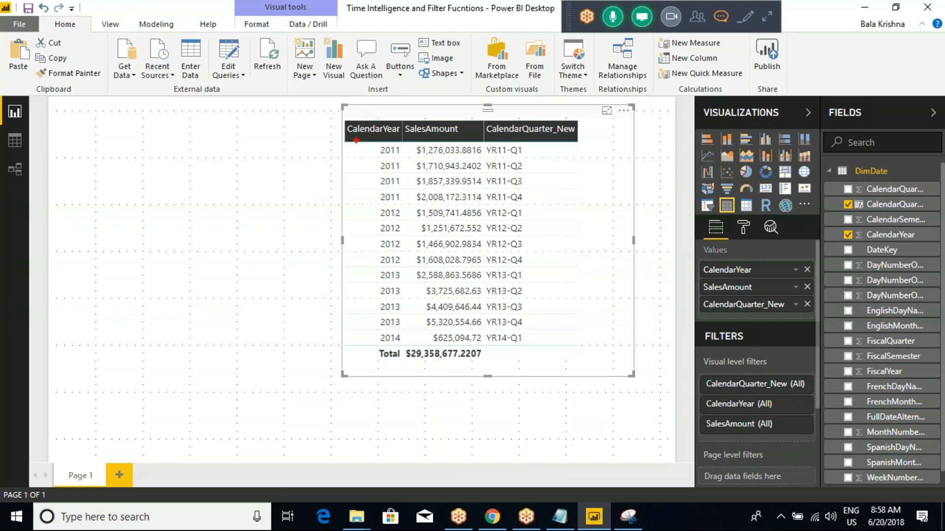
pyautogui.moveTo(357, 142)
pyautogui.mouseDown()
pyautogui.moveTo(418, 185)
pyautogui.moveTo(502, 210)
pyautogui.moveTo(537, 205)
pyautogui.mouseUp()
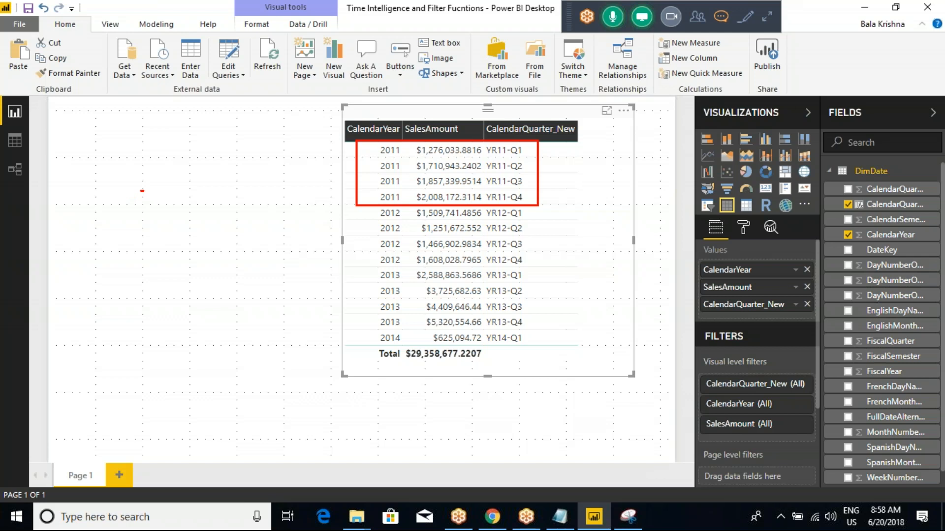
pyautogui.press('Escape')
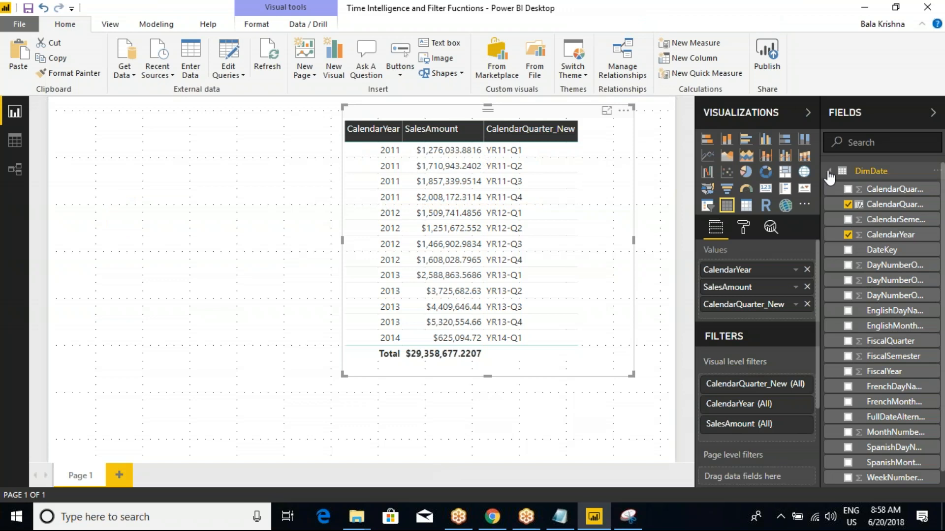
# Add EnglishMonthName from DimDate below CalendarQuarter_New in the table's values, and widen the visual for the extra column.
pyautogui.scroll(-1, 836, 241)
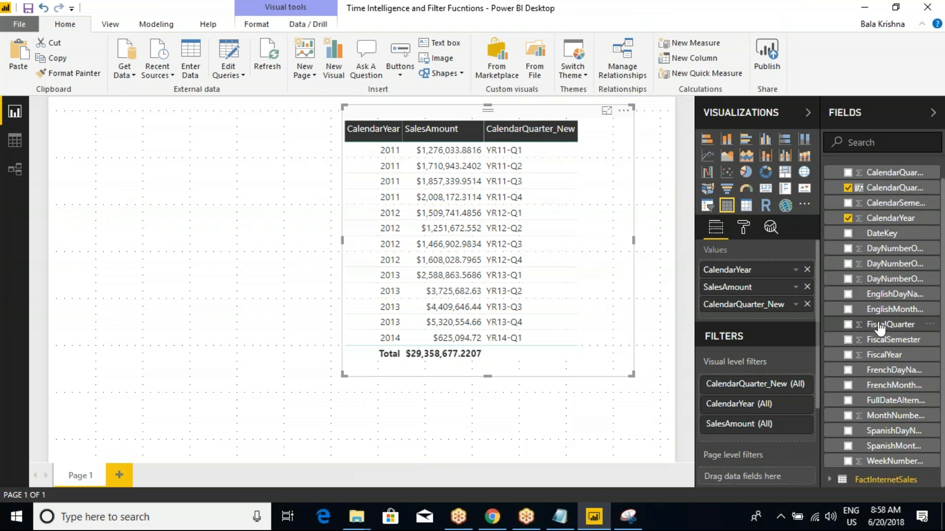
pyautogui.moveTo(869, 311); pyautogui.dragTo(767, 313)
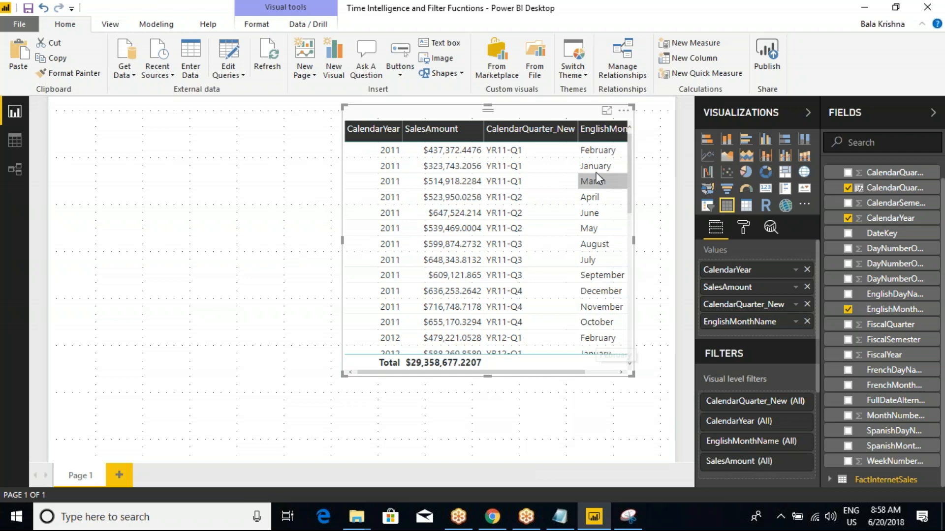
pyautogui.moveTo(634, 242); pyautogui.dragTo(667, 242)
pyautogui.click(667, 243)
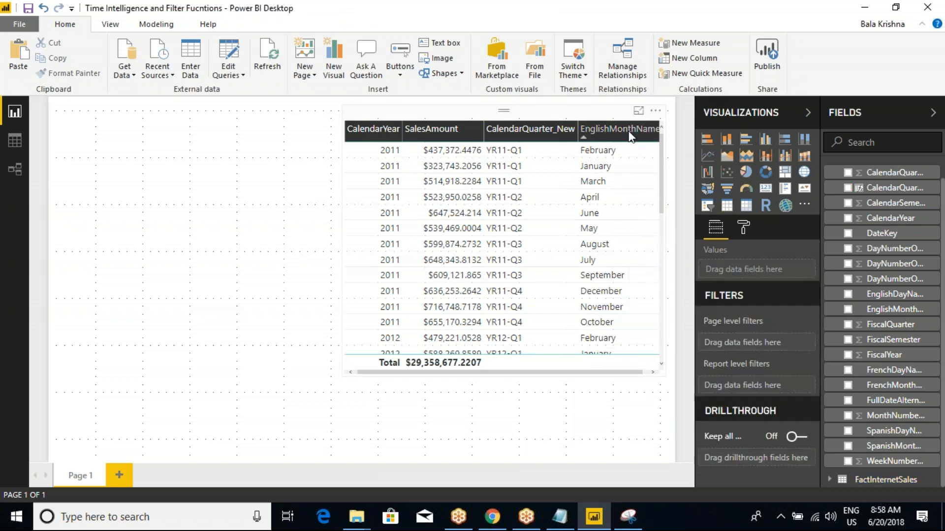
# Lengthen the table visual to show more monthly rows and move it left on the canvas.
pyautogui.click(623, 116)
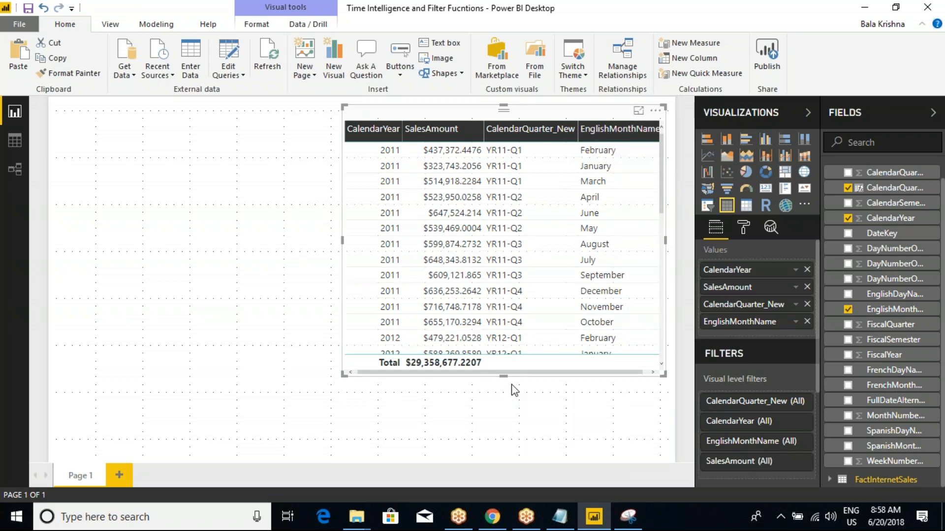
pyautogui.moveTo(503, 376); pyautogui.dragTo(497, 432)
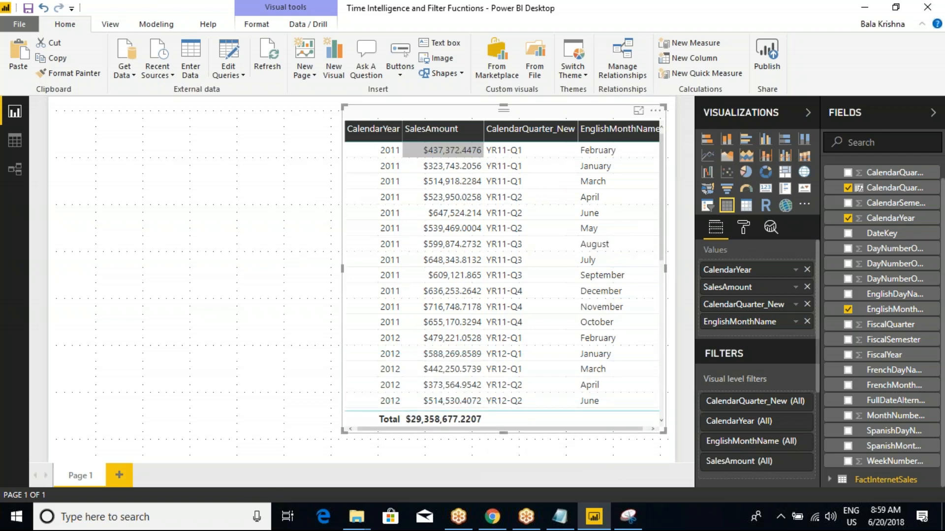
pyautogui.moveTo(436, 117); pyautogui.dragTo(397, 111)
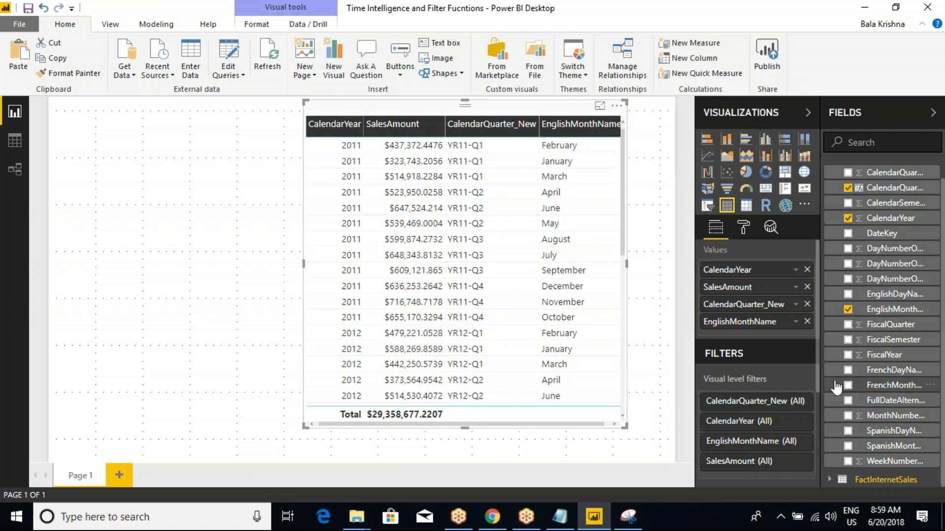
# Widen the field list to show full field names, and add FullDateAlternateKey below EnglishMonthName in the table's values.
pyautogui.moveTo(820, 369); pyautogui.dragTo(773, 373)
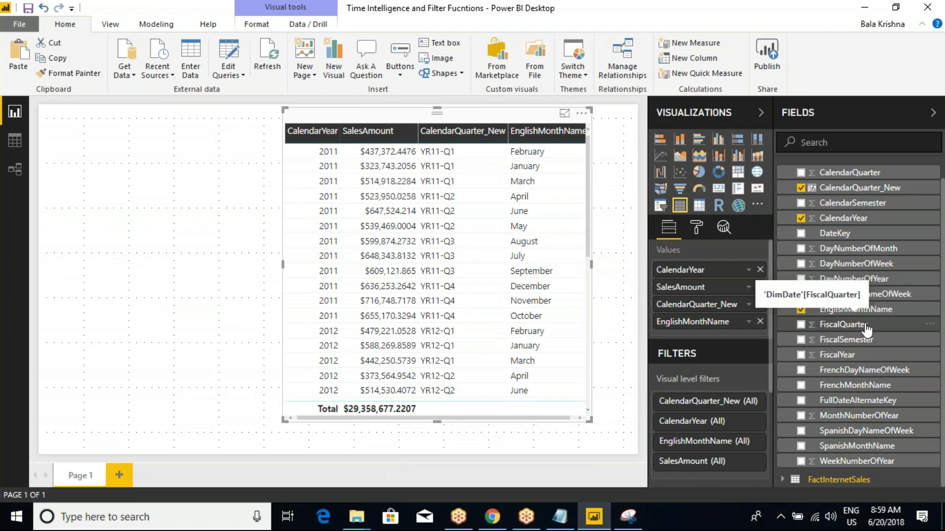
pyautogui.scroll(1, 852, 323)
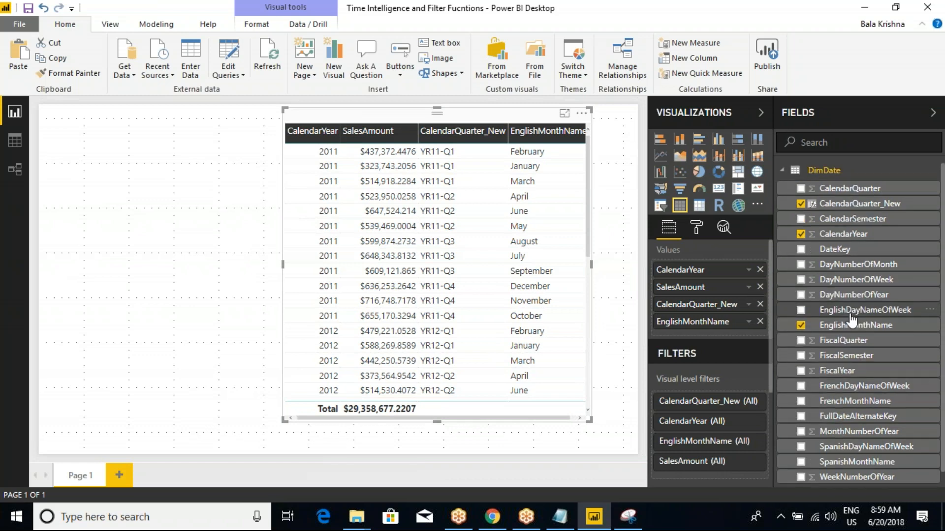
pyautogui.scroll(-1, 854, 315)
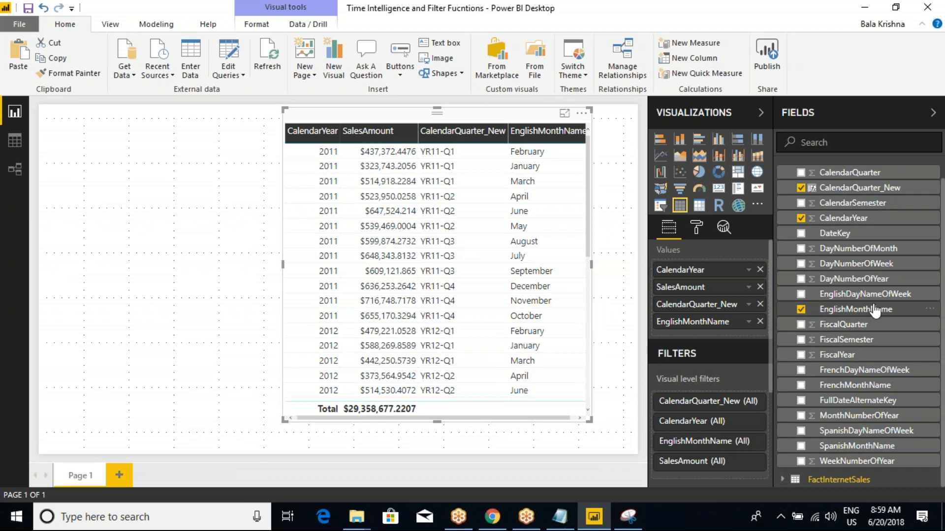
pyautogui.moveTo(859, 400); pyautogui.dragTo(737, 337)
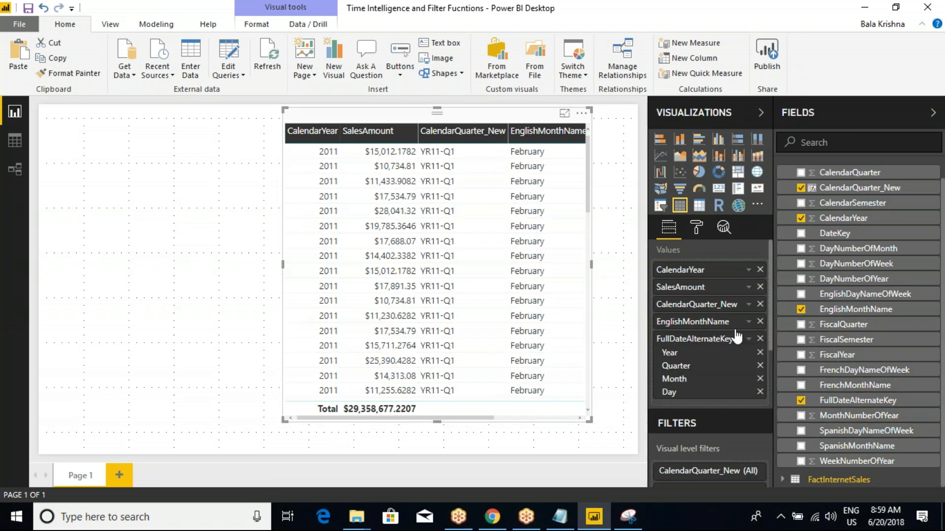
# Switch FullDateAlternateKey from Date Hierarchy to the plain date field, and widen the table leftward to fit all columns.
pyautogui.click(749, 341)
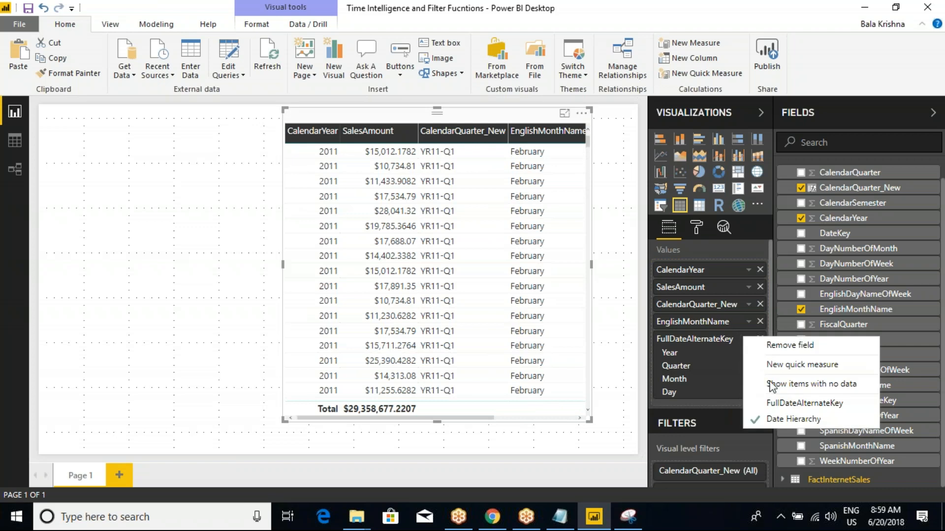
pyautogui.click(784, 404)
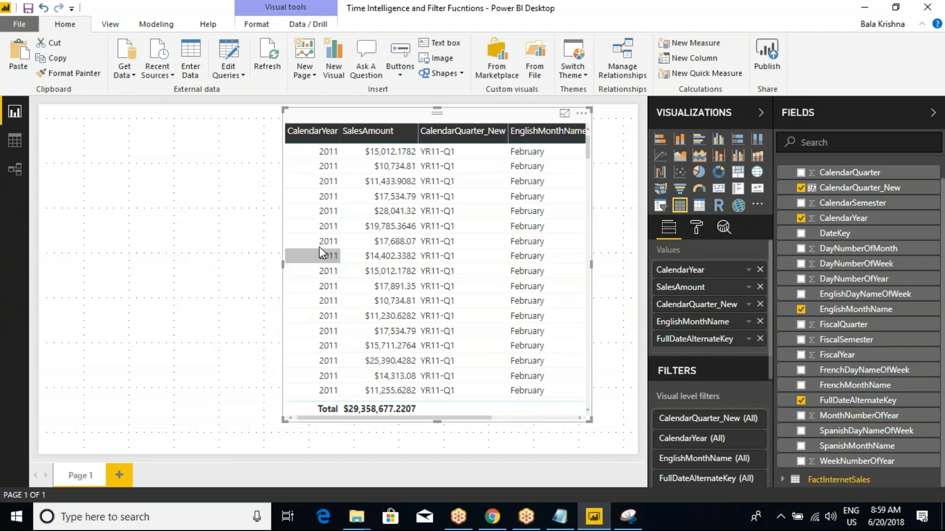
pyautogui.moveTo(284, 265); pyautogui.dragTo(155, 232)
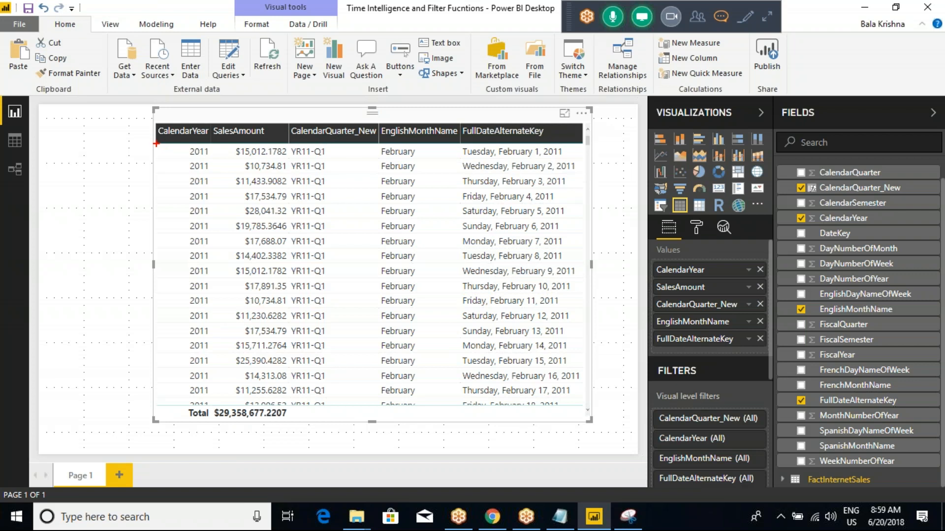
pyautogui.moveTo(166, 153)
pyautogui.mouseDown()
pyautogui.moveTo(236, 217)
pyautogui.moveTo(328, 328)
pyautogui.moveTo(472, 393)
pyautogui.moveTo(580, 409)
pyautogui.mouseUp()
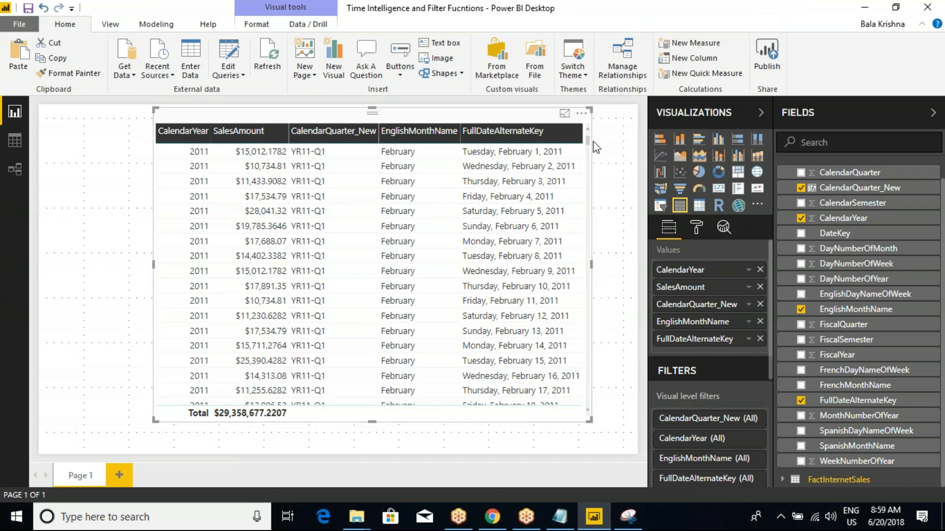
# Look through the daily 2011 rows, and remove FullDateAlternateKey from the table's values.
pyautogui.moveTo(587, 142); pyautogui.dragTo(585, 169)
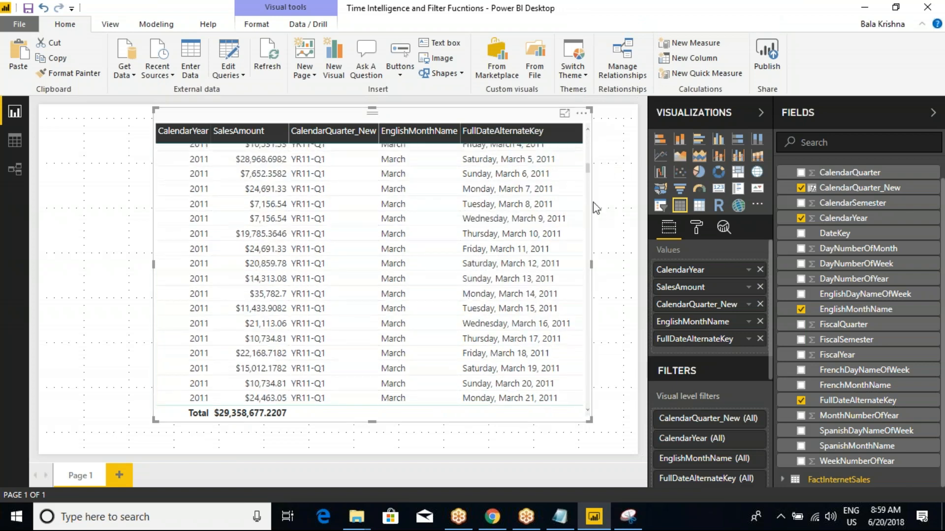
pyautogui.hotkey('ctrl', '2')
pyautogui.moveTo(172, 153)
pyautogui.mouseDown()
pyautogui.moveTo(337, 292)
pyautogui.moveTo(524, 383)
pyautogui.mouseUp()
pyautogui.press('Escape')
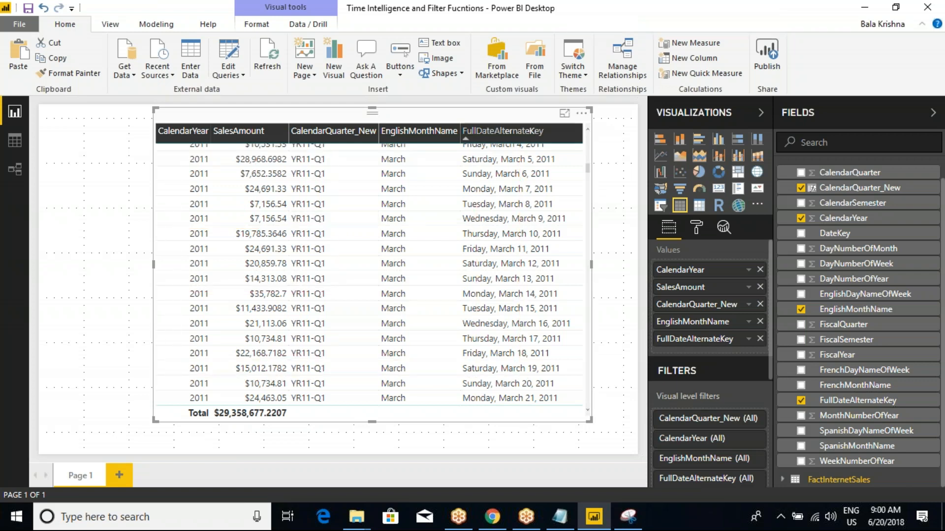
pyautogui.scroll(10, 523, 193)
pyautogui.scroll(5, 523, 194)
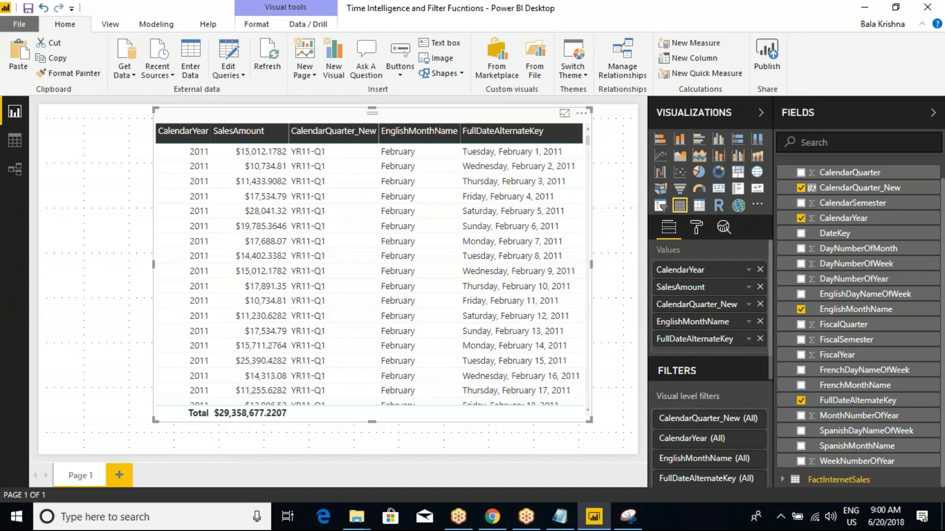
pyautogui.click(761, 339)
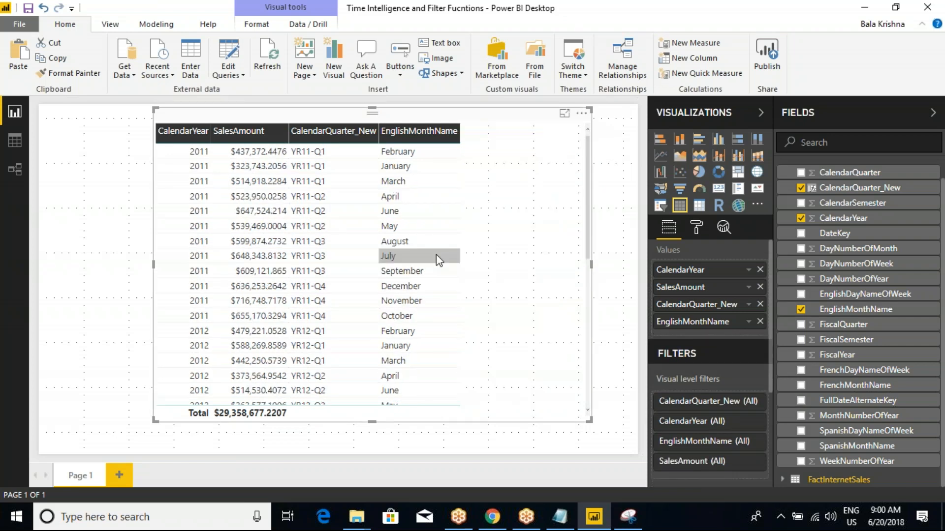
pyautogui.moveTo(170, 148)
pyautogui.mouseDown()
pyautogui.moveTo(299, 259)
pyautogui.moveTo(372, 302)
pyautogui.moveTo(457, 314)
pyautogui.moveTo(460, 325)
pyautogui.mouseUp()
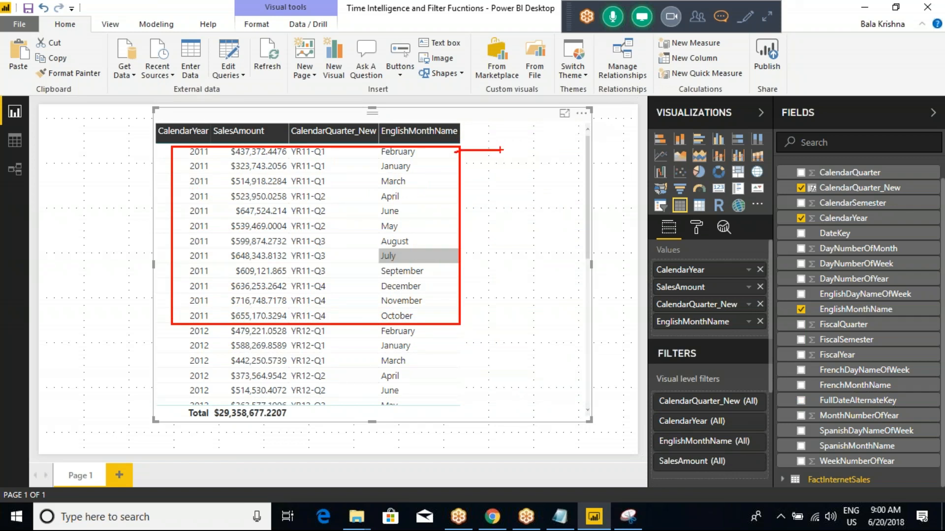
pyautogui.press('Escape')
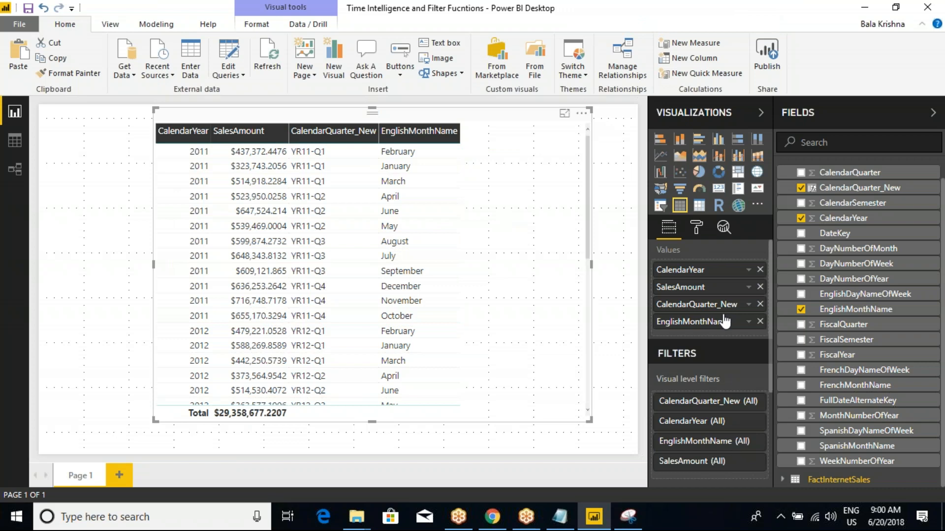
# Collapse DimDate and expand FactInternetSales in the field list, and move SalesAmount below EnglishMonthName in the table's values.
pyautogui.scroll(3, 791, 194)
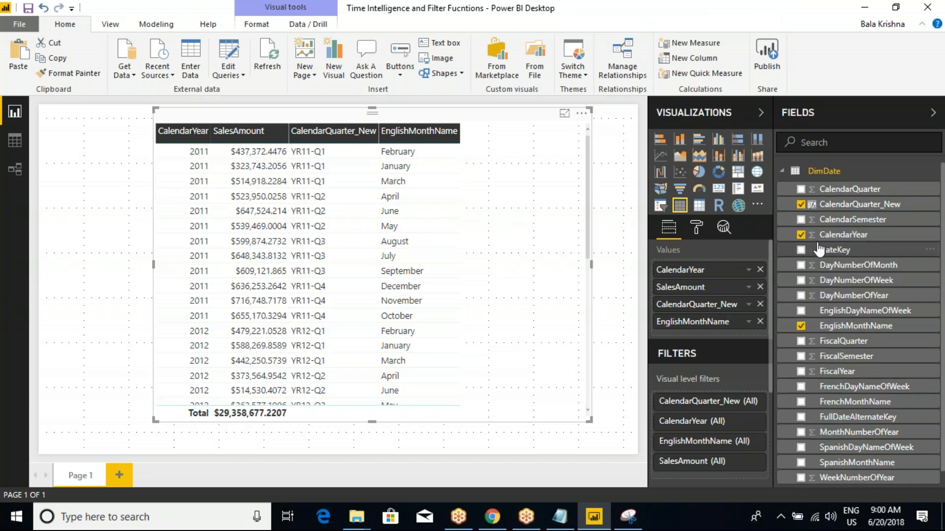
pyautogui.click(784, 171)
pyautogui.click(782, 187)
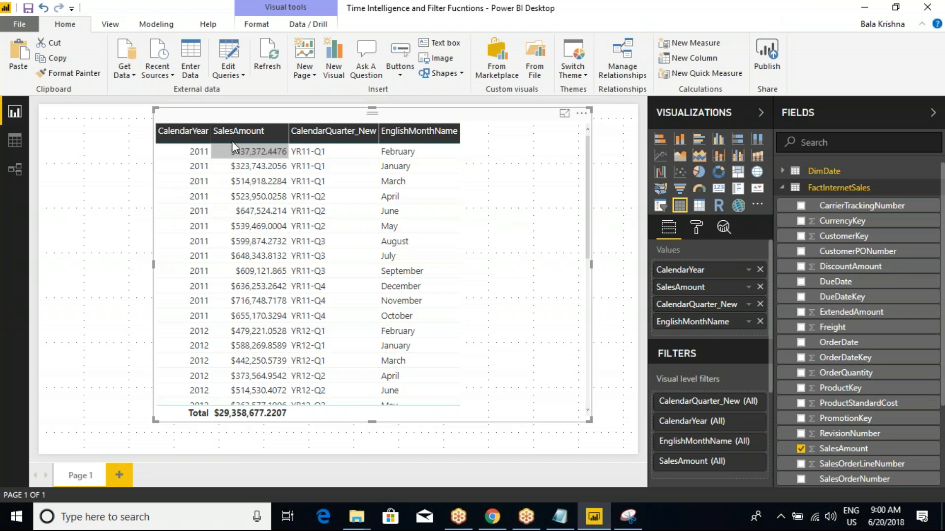
pyautogui.moveTo(708, 287); pyautogui.dragTo(693, 318)
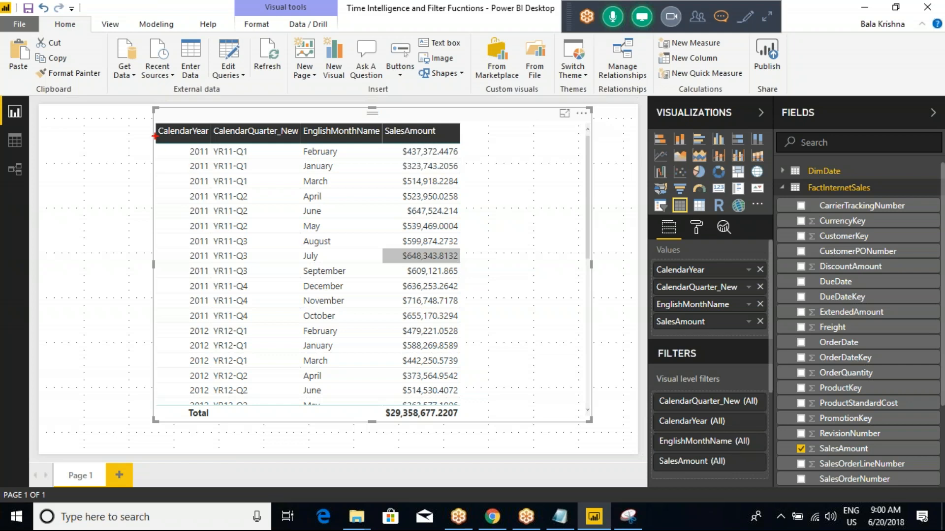
pyautogui.moveTo(155, 136); pyautogui.dragTo(283, 242)
pyautogui.moveTo(146, 124)
pyautogui.mouseDown()
pyautogui.moveTo(301, 239)
pyautogui.moveTo(477, 321)
pyautogui.mouseUp()
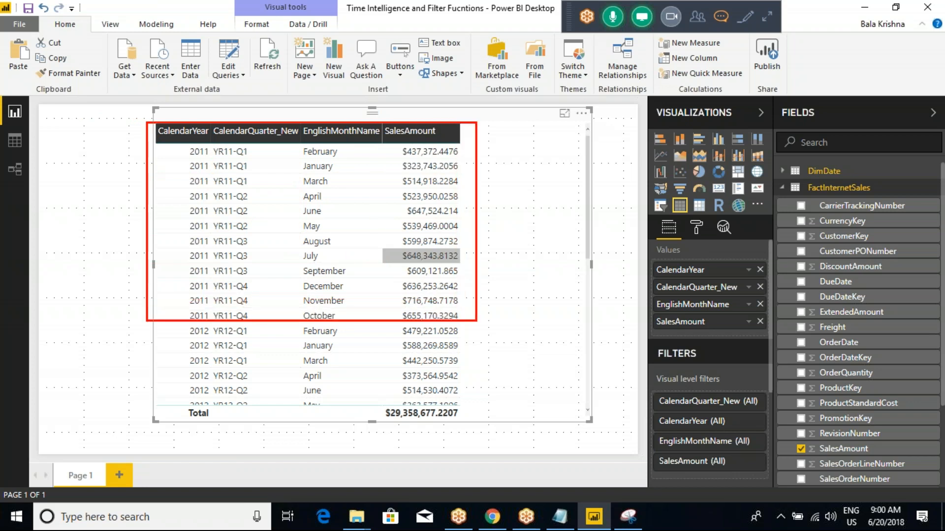
pyautogui.moveTo(345, 154); pyautogui.dragTo(418, 146)
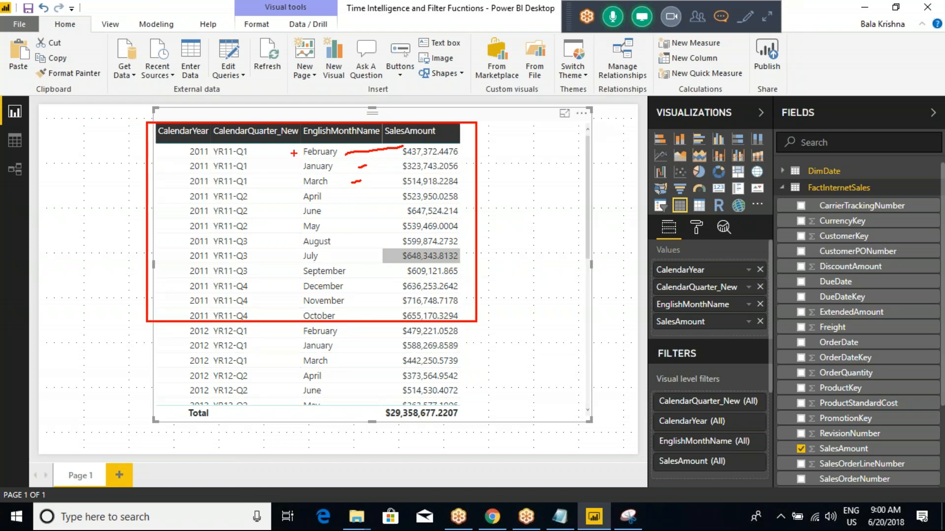
pyautogui.press('Escape')
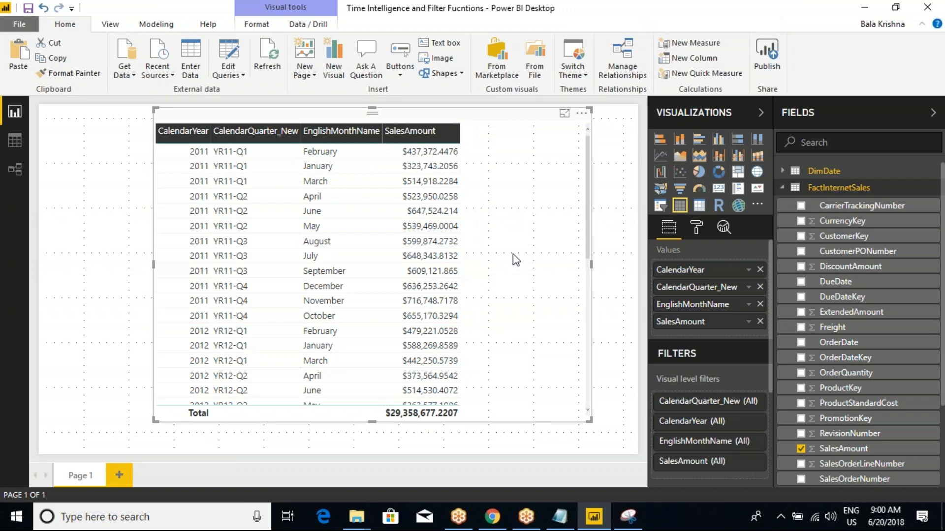
# Try sorting the table by EnglishMonthName, first in ascending and again in descending order.
pyautogui.click(343, 138)
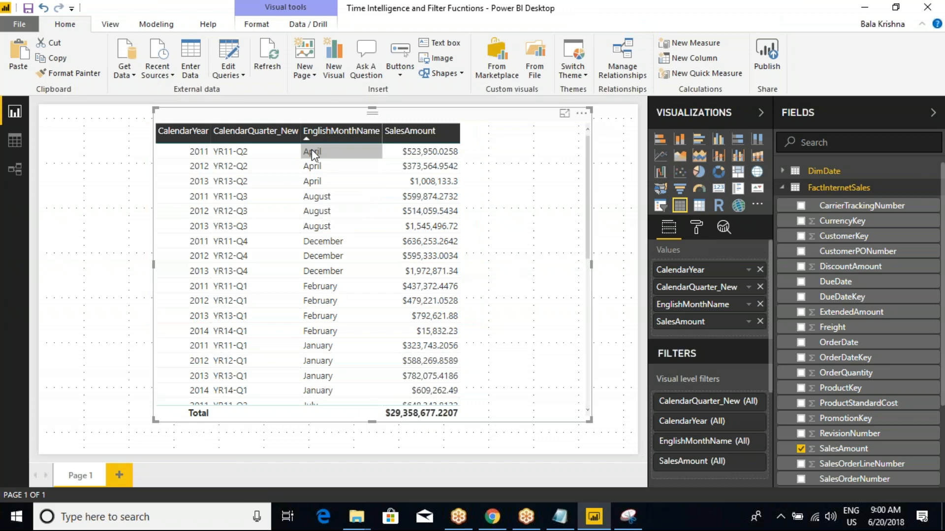
pyautogui.hotkey('ctrl', '2')
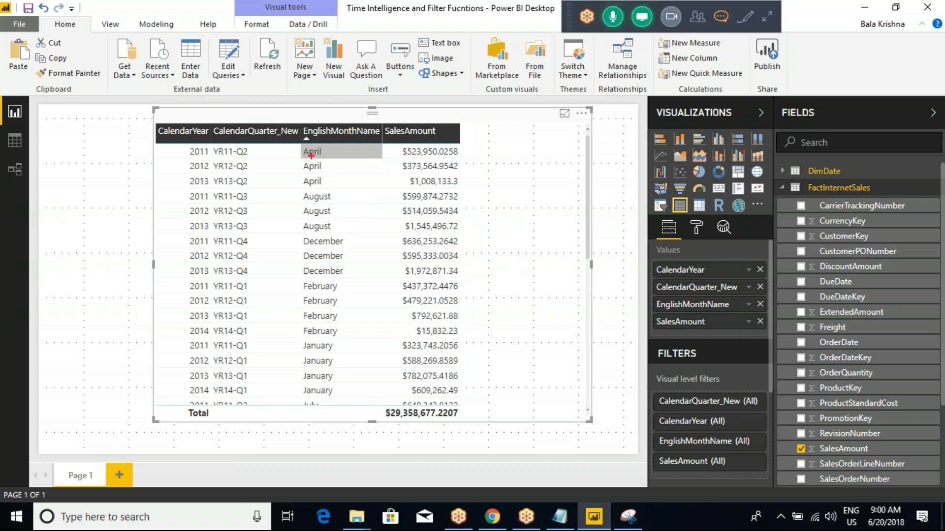
pyautogui.moveTo(288, 116)
pyautogui.mouseDown()
pyautogui.moveTo(352, 192)
pyautogui.moveTo(410, 319)
pyautogui.mouseUp()
pyautogui.press('Escape')
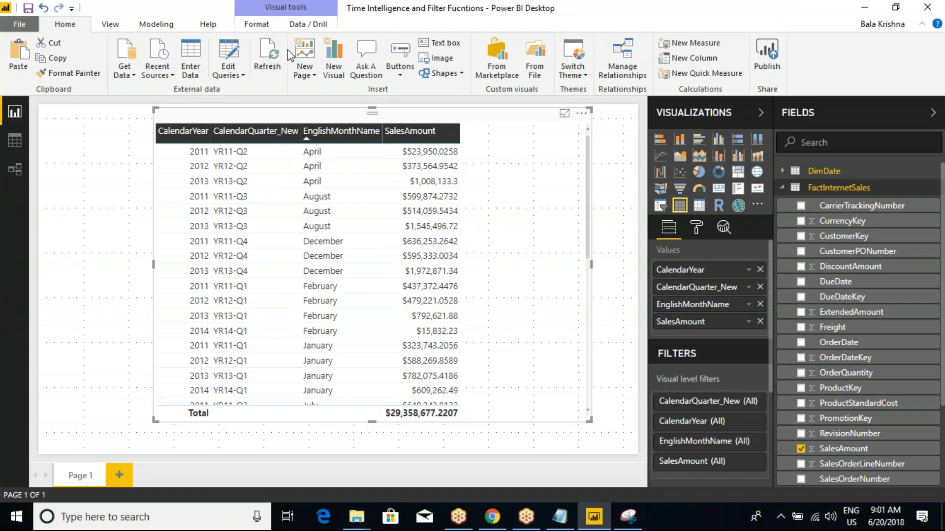
pyautogui.click(330, 137)
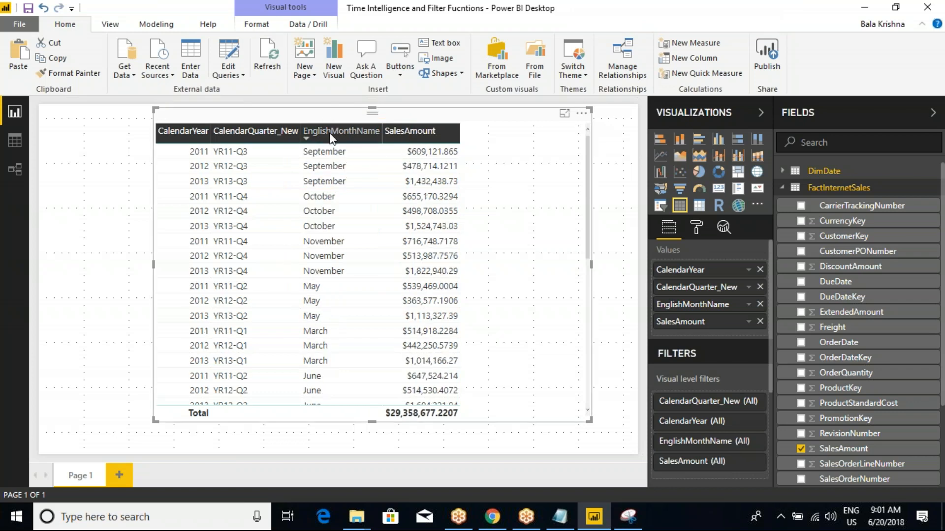
# Sort the table by CalendarYear in ascending order and check the month order within 2011.
pyautogui.click(176, 131)
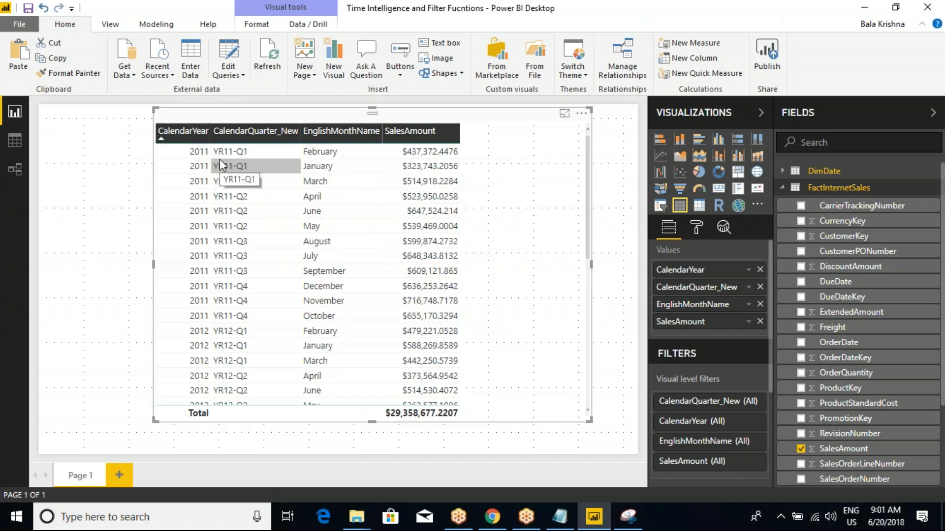
pyautogui.moveTo(143, 141); pyautogui.dragTo(492, 326)
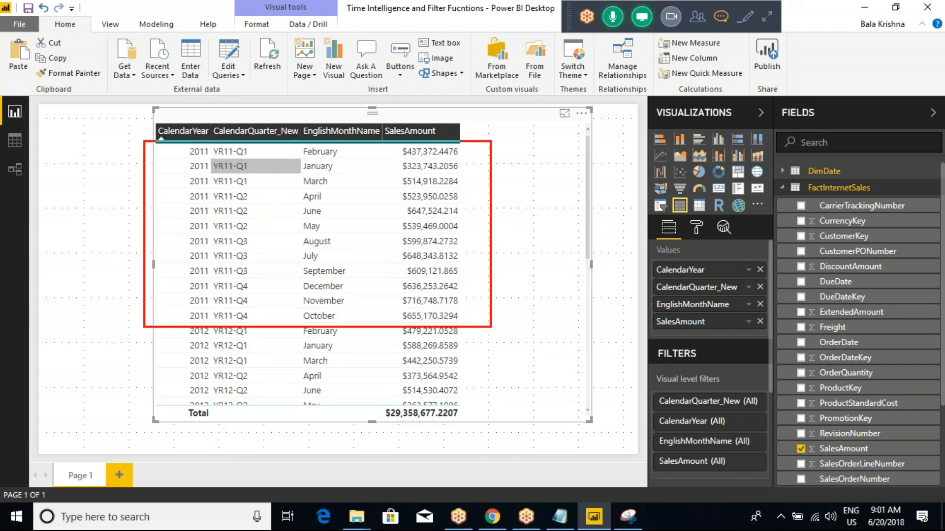
pyautogui.moveTo(355, 148)
pyautogui.mouseDown()
pyautogui.moveTo(352, 165)
pyautogui.moveTo(396, 153)
pyautogui.moveTo(359, 174)
pyautogui.mouseUp()
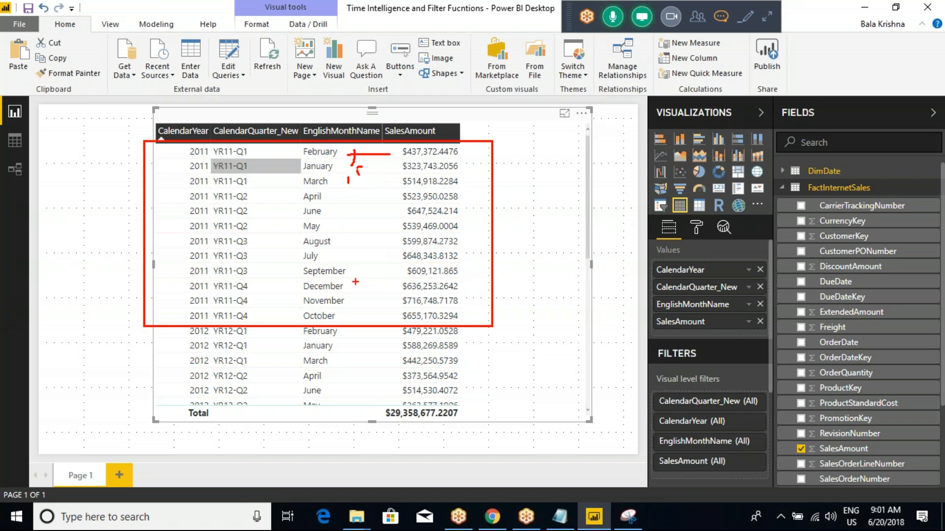
pyautogui.press('Escape')
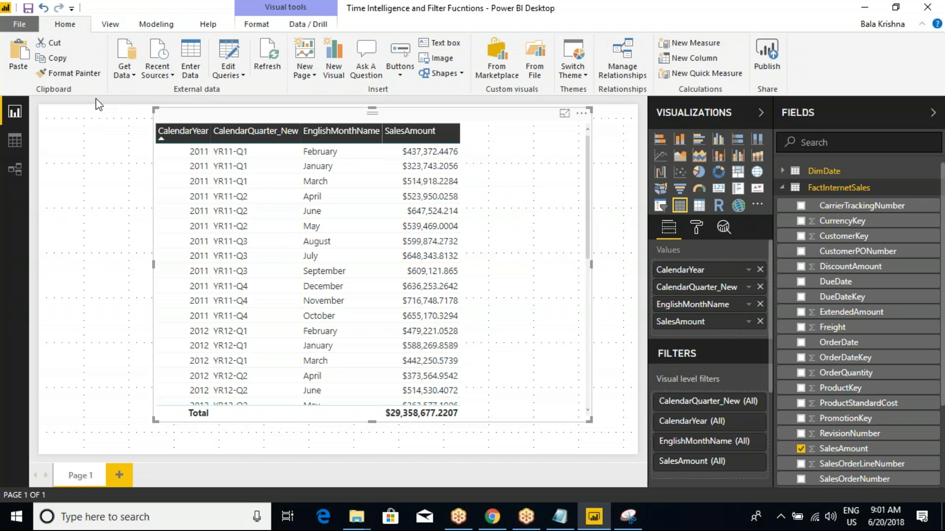
pyautogui.click(114, 25)
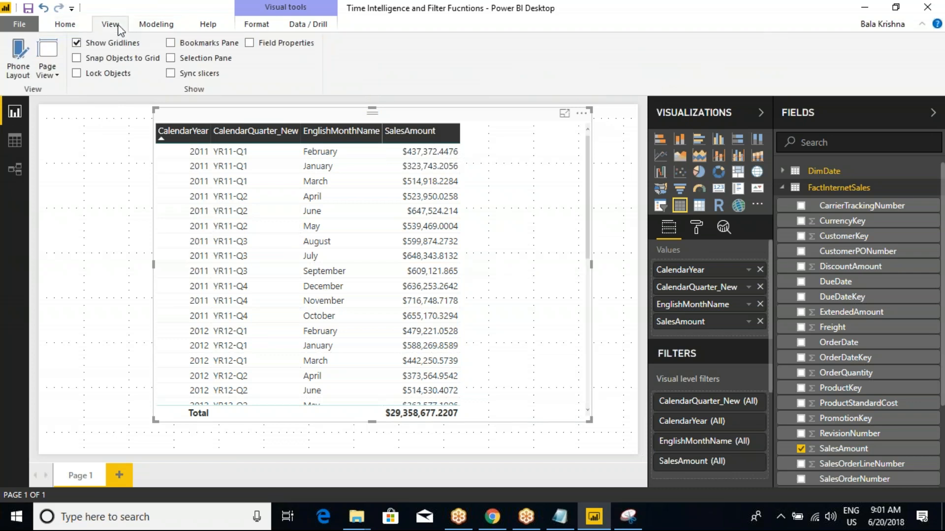
pyautogui.click(156, 27)
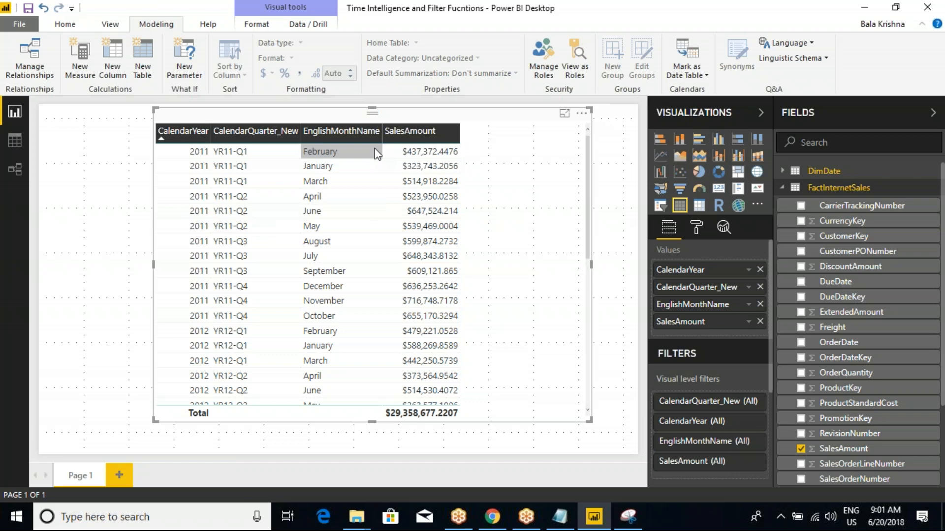
pyautogui.click(263, 27)
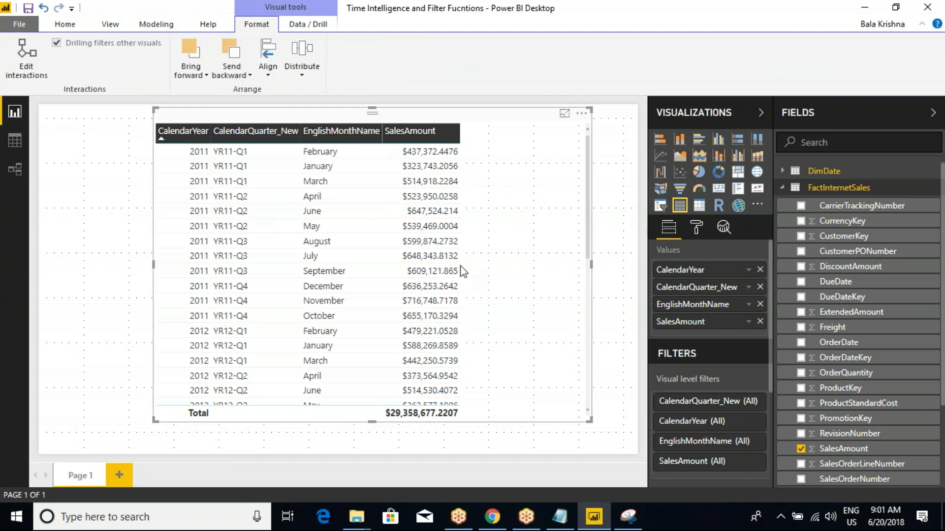
pyautogui.click(309, 24)
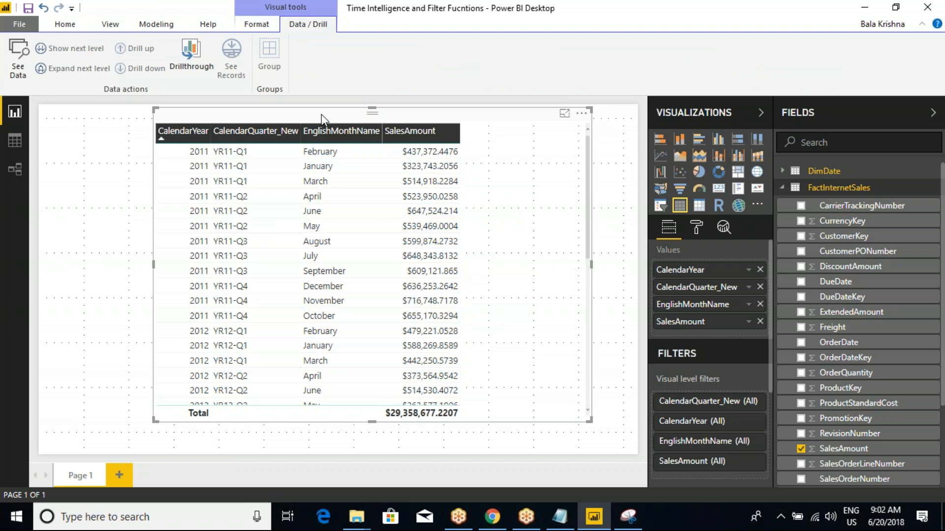
pyautogui.click(437, 101)
pyautogui.click(443, 110)
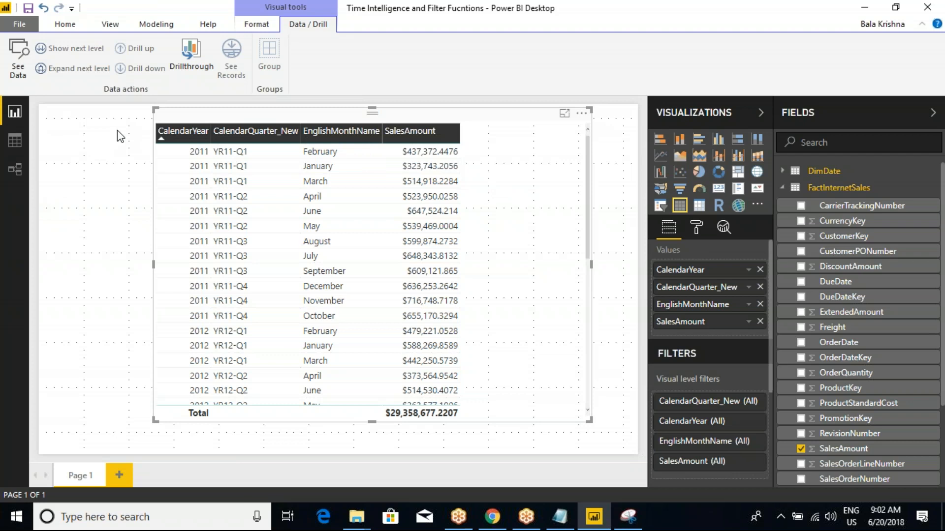
# In the DimDate data, set the EnglishMonthName column to sort by MonthNumberOfYear, and return to the report page.
pyautogui.click(11, 142)
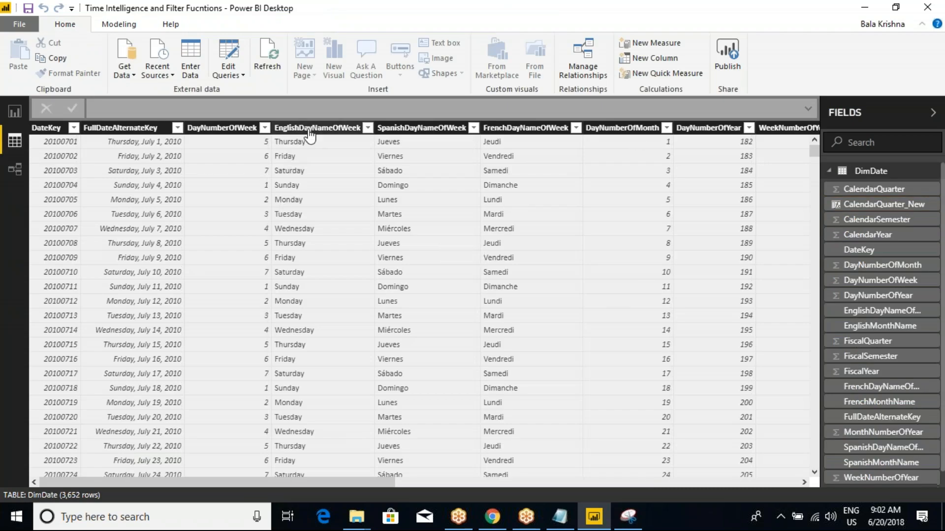
pyautogui.moveTo(320, 480); pyautogui.dragTo(462, 473)
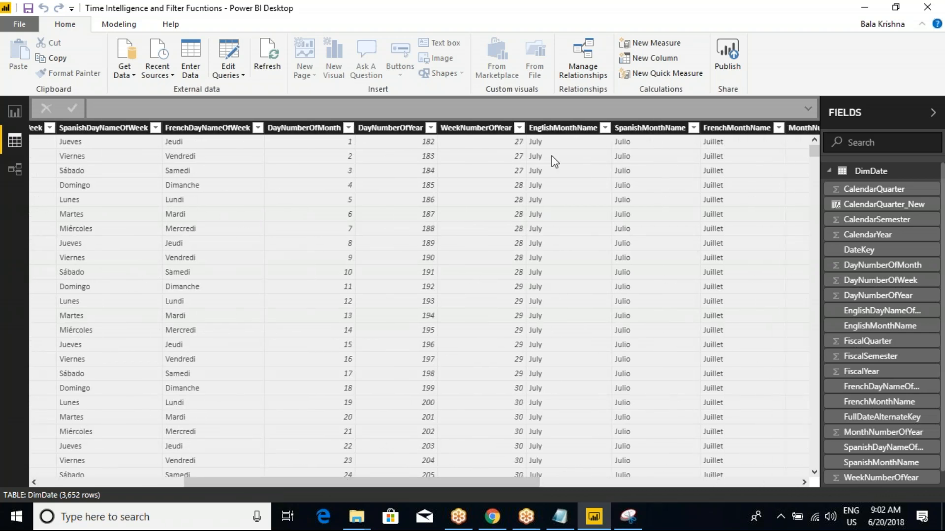
pyautogui.click(556, 132)
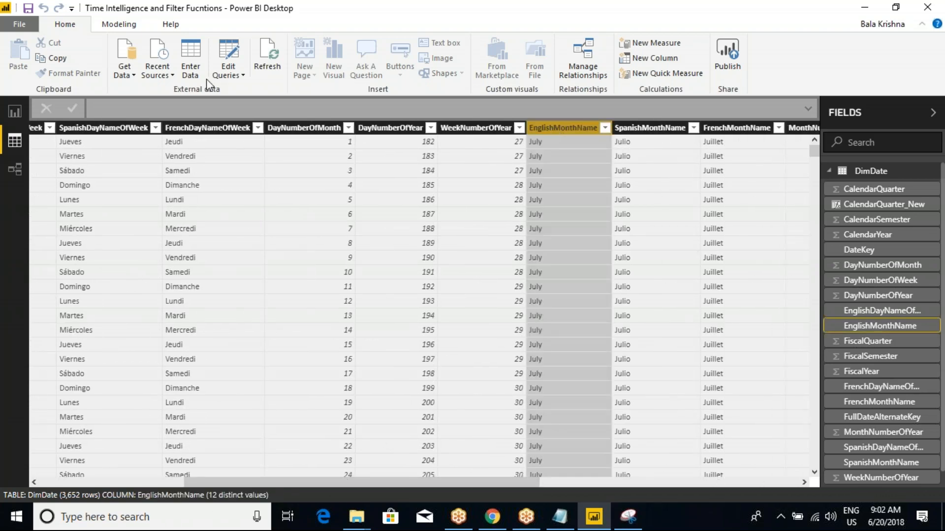
pyautogui.click(122, 24)
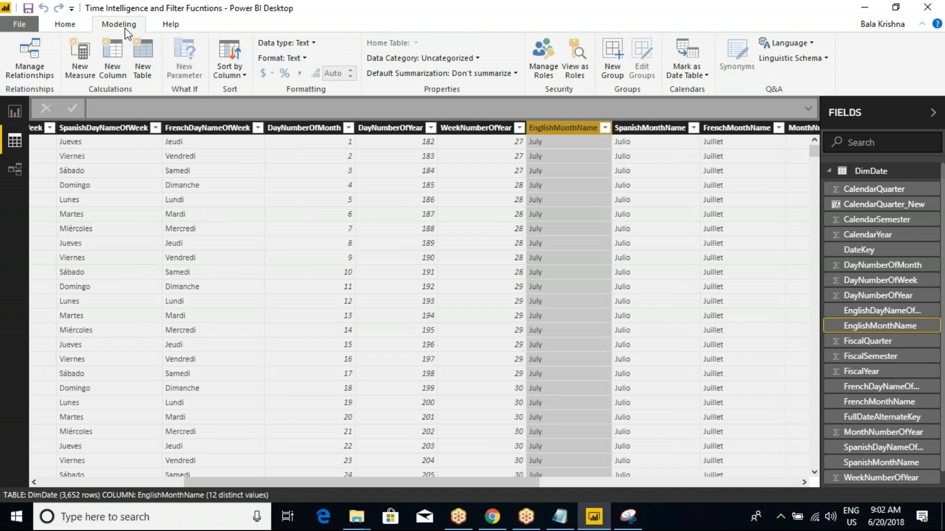
pyautogui.click(244, 76)
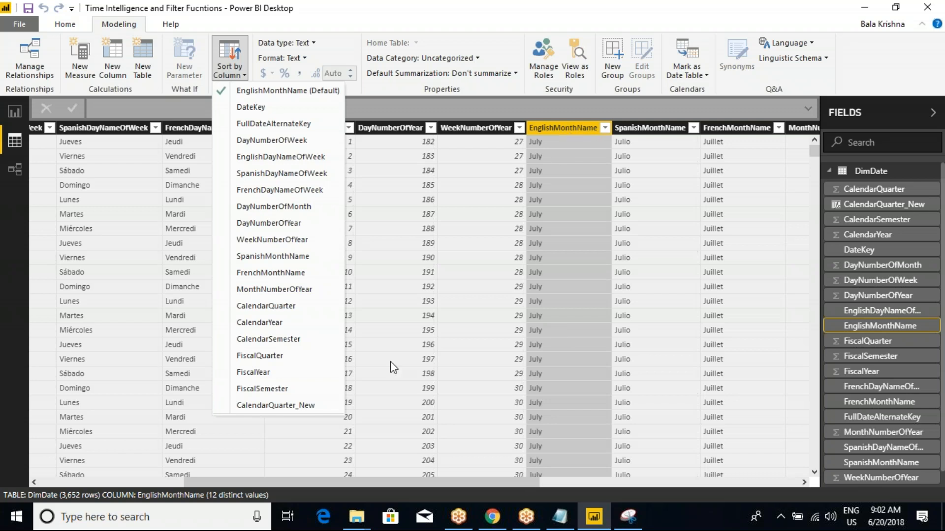
pyautogui.click(293, 289)
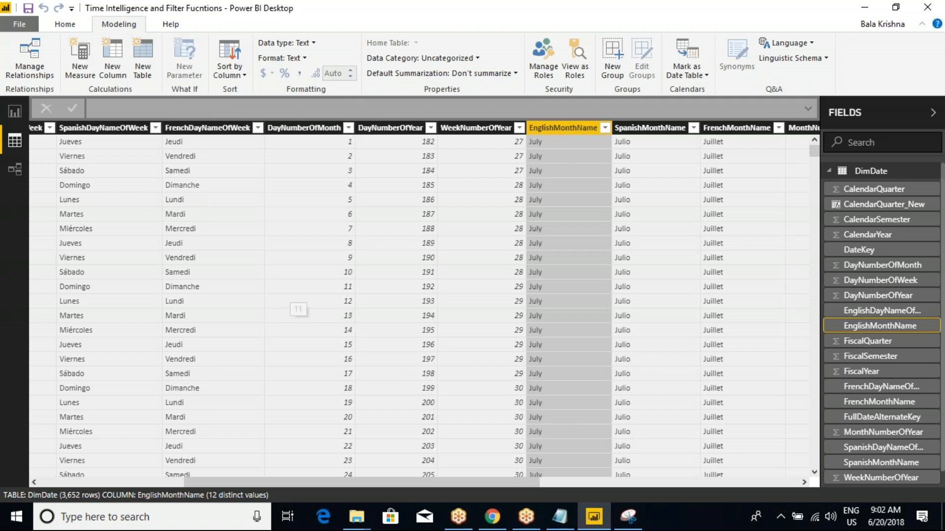
pyautogui.click(15, 111)
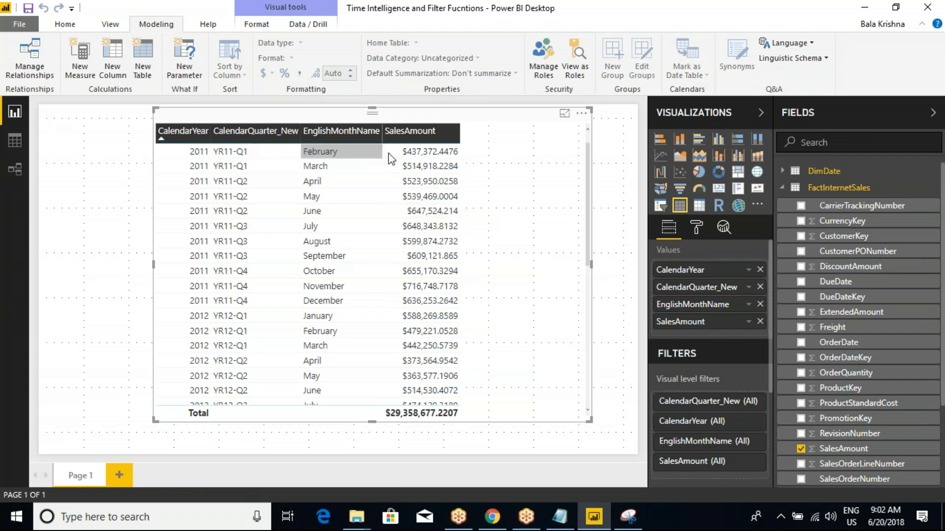
# Remove EnglishMonthName, CalendarYear and CalendarQuarter_New from the table's values, keeping SalesAmount, and switch the expanded field list from FactInternetSales to DimDate.
pyautogui.click(760, 304)
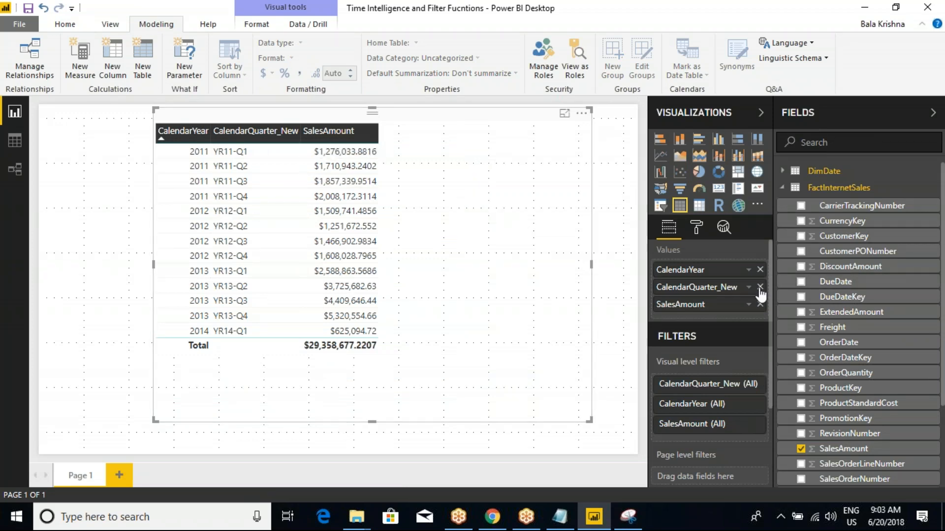
pyautogui.click(760, 270)
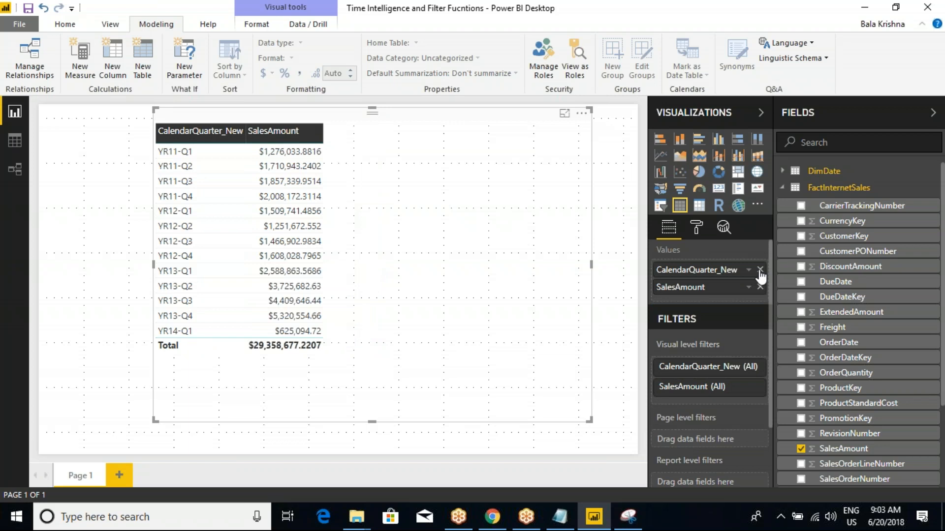
pyautogui.click(760, 270)
pyautogui.click(782, 188)
pyautogui.click(781, 171)
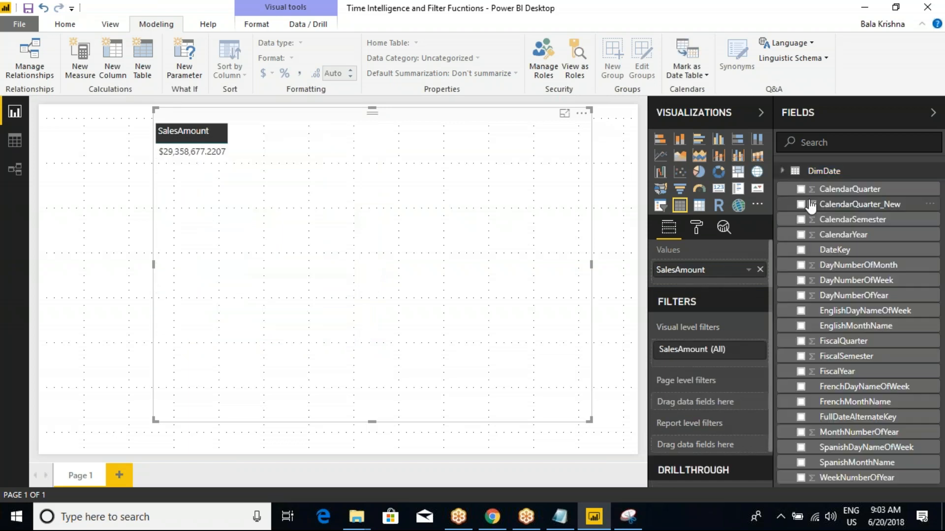
# Add CalendarYear, CalendarQuarter_New and EnglishMonthName from DimDate to the table, and move SalesAmount to the last column.
pyautogui.click(800, 234)
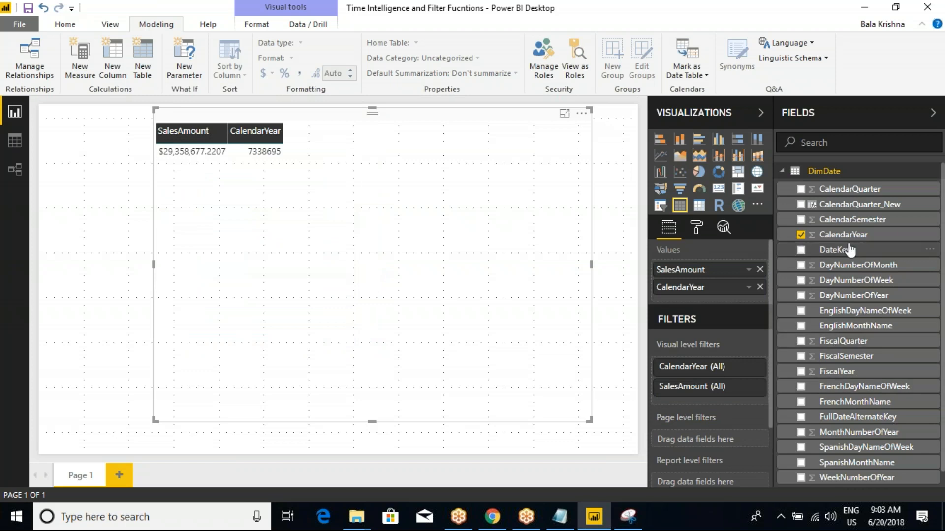
pyautogui.click(800, 204)
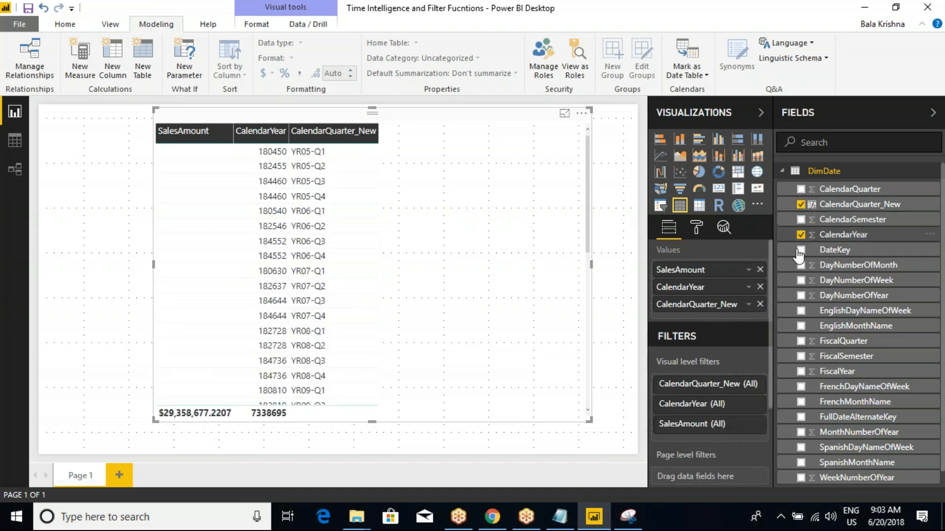
pyautogui.click(801, 327)
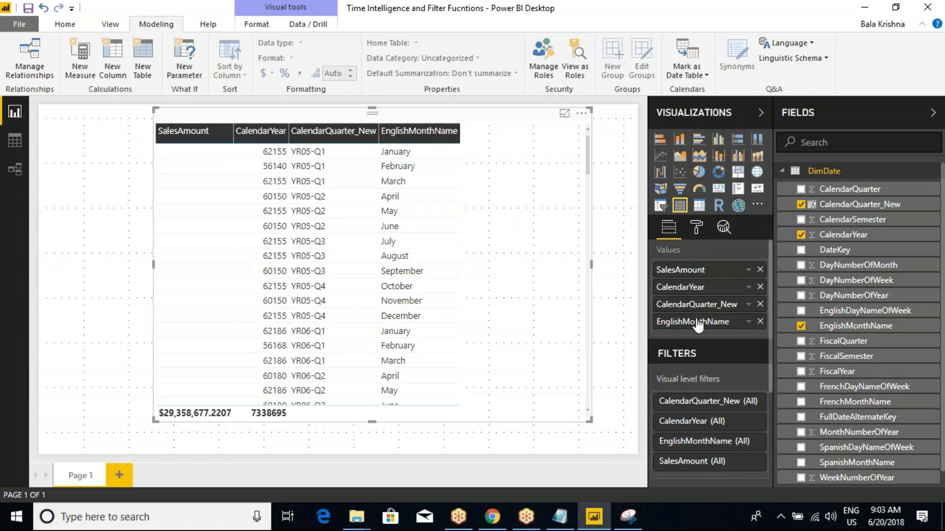
pyautogui.moveTo(699, 270); pyautogui.dragTo(708, 327)
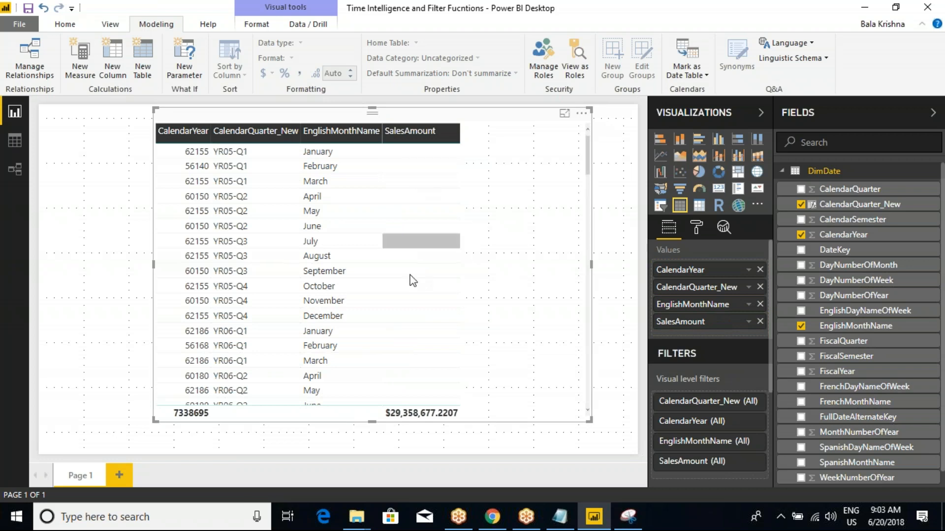
pyautogui.moveTo(152, 118)
pyautogui.mouseDown()
pyautogui.moveTo(226, 217)
pyautogui.moveTo(501, 427)
pyautogui.moveTo(519, 427)
pyautogui.mouseUp()
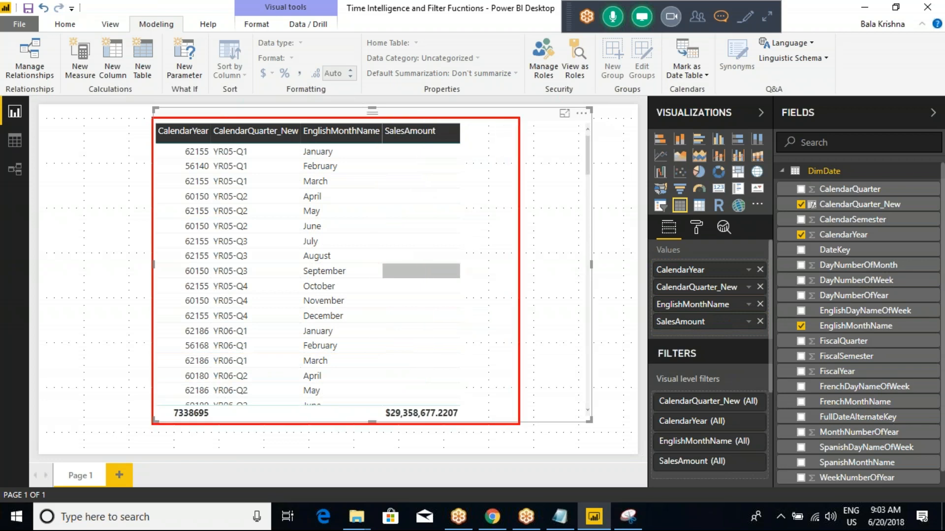
pyautogui.press('Escape')
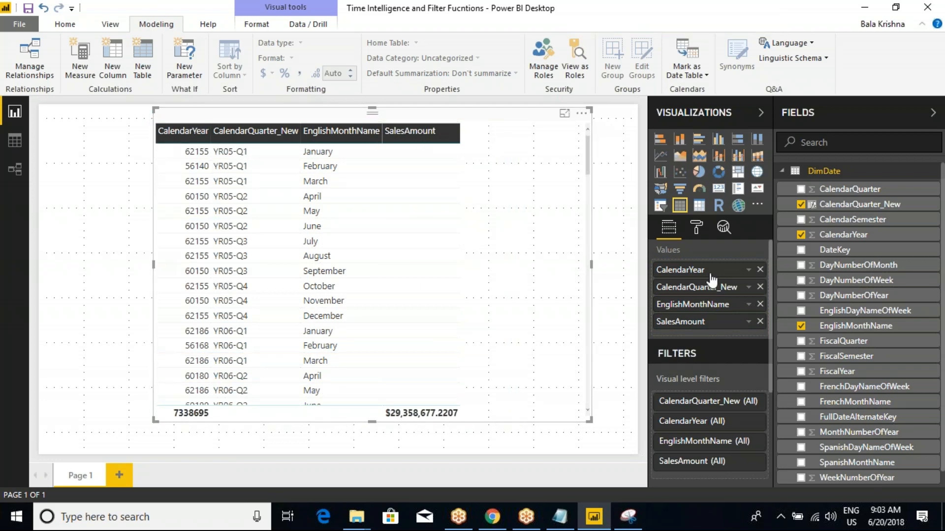
# Set CalendarYear in the table's values to Don't summarize, and check the summarization options of the other value fields.
pyautogui.rightClick(708, 271)
pyautogui.click(754, 183)
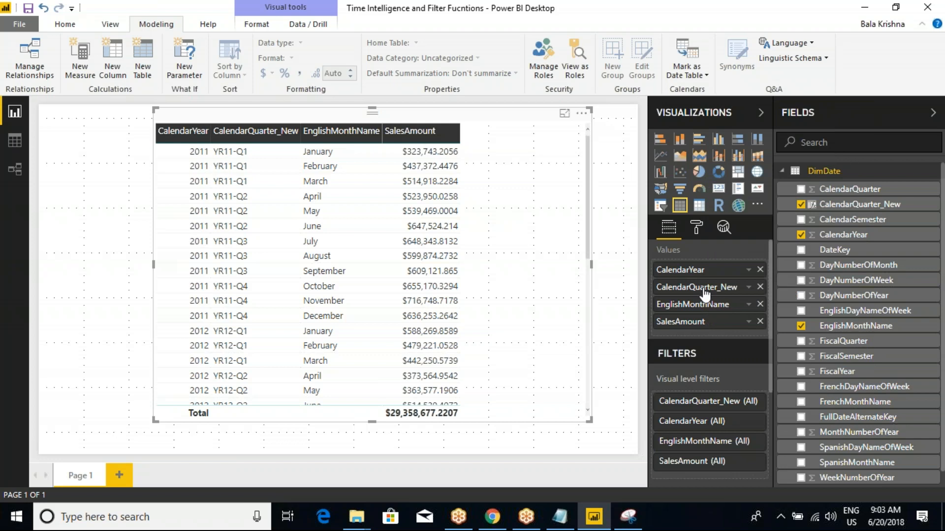
pyautogui.rightClick(706, 296)
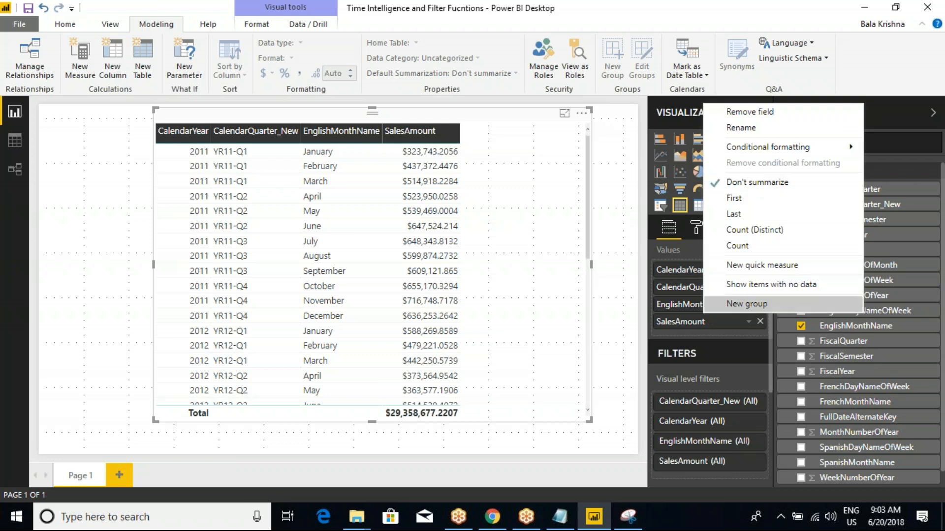
pyautogui.click(683, 305)
pyautogui.rightClick(682, 305)
pyautogui.click(675, 326)
pyautogui.rightClick(678, 328)
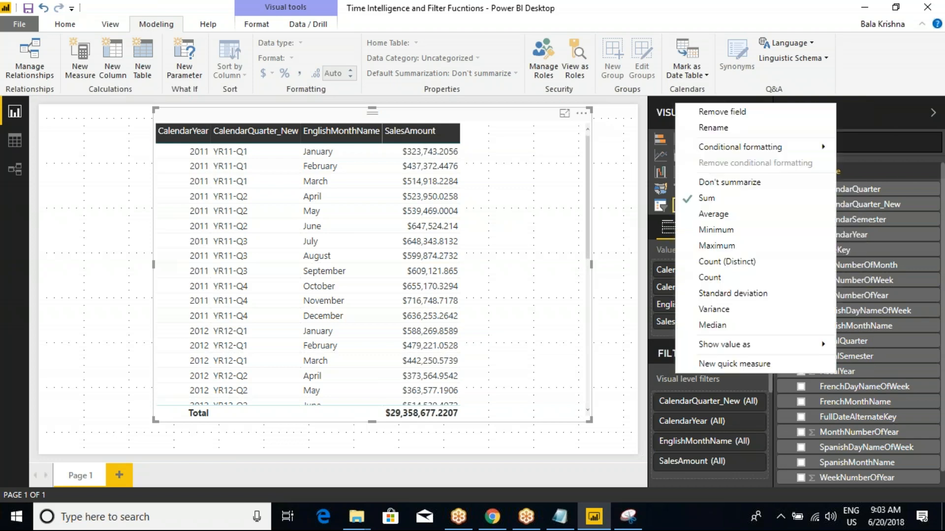
pyautogui.click(615, 127)
pyautogui.click(531, 126)
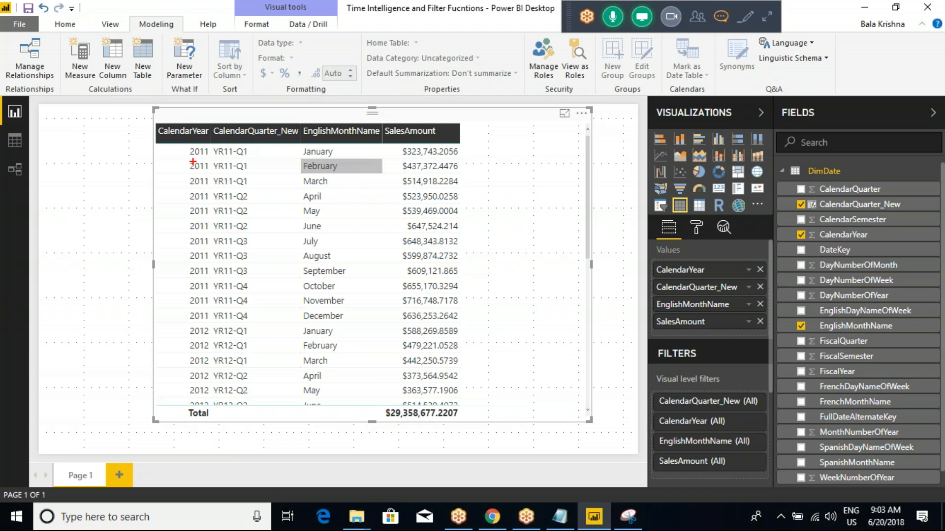
# Frame the 2011 rows and handwrite notes on the YTD span from January 1st of 2018 beside the table, and clear them.
pyautogui.moveTo(156, 141)
pyautogui.mouseDown()
pyautogui.moveTo(182, 164)
pyautogui.moveTo(209, 212)
pyautogui.moveTo(278, 269)
pyautogui.moveTo(369, 314)
pyautogui.moveTo(463, 324)
pyautogui.mouseUp()
pyautogui.moveTo(495, 128)
pyautogui.mouseDown()
pyautogui.moveTo(486, 142)
pyautogui.moveTo(502, 138)
pyautogui.mouseUp()
pyautogui.moveTo(493, 132)
pyautogui.mouseDown()
pyautogui.moveTo(532, 130)
pyautogui.moveTo(513, 138)
pyautogui.mouseUp()
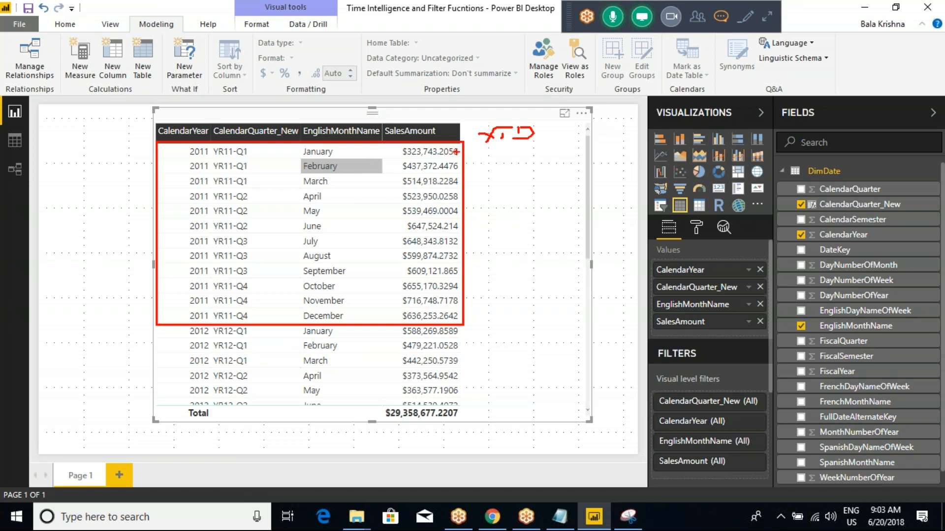
pyautogui.moveTo(469, 153); pyautogui.dragTo(511, 150)
pyautogui.moveTo(521, 225)
pyautogui.mouseDown()
pyautogui.moveTo(520, 247)
pyautogui.moveTo(535, 218)
pyautogui.moveTo(534, 235)
pyautogui.moveTo(588, 222)
pyautogui.mouseUp()
pyautogui.moveTo(598, 216)
pyautogui.mouseDown()
pyautogui.moveTo(604, 226)
pyautogui.moveTo(641, 217)
pyautogui.mouseUp()
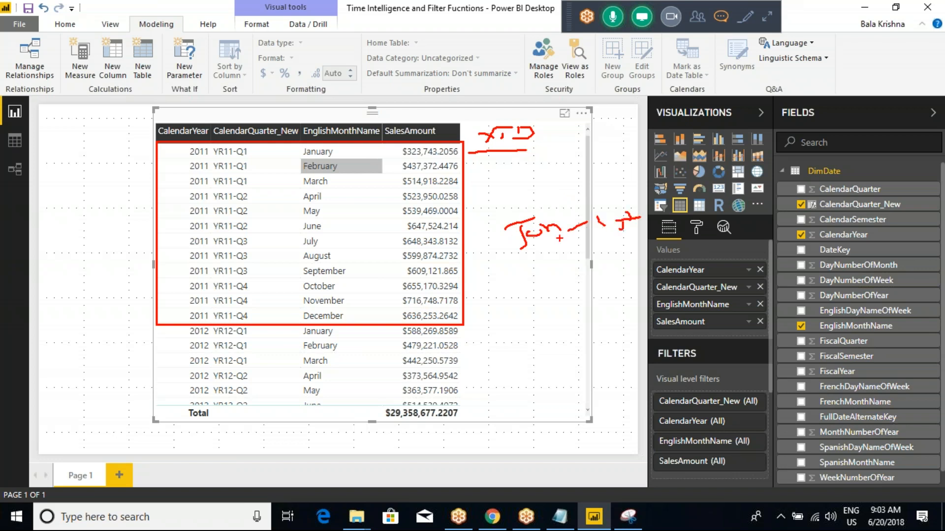
pyautogui.moveTo(543, 250); pyautogui.dragTo(544, 287)
pyautogui.moveTo(506, 338)
pyautogui.mouseDown()
pyautogui.moveTo(539, 317)
pyautogui.moveTo(562, 330)
pyautogui.mouseUp()
pyautogui.moveTo(551, 320); pyautogui.dragTo(577, 317)
pyautogui.moveTo(505, 253)
pyautogui.mouseDown()
pyautogui.moveTo(498, 295)
pyautogui.moveTo(512, 307)
pyautogui.mouseUp()
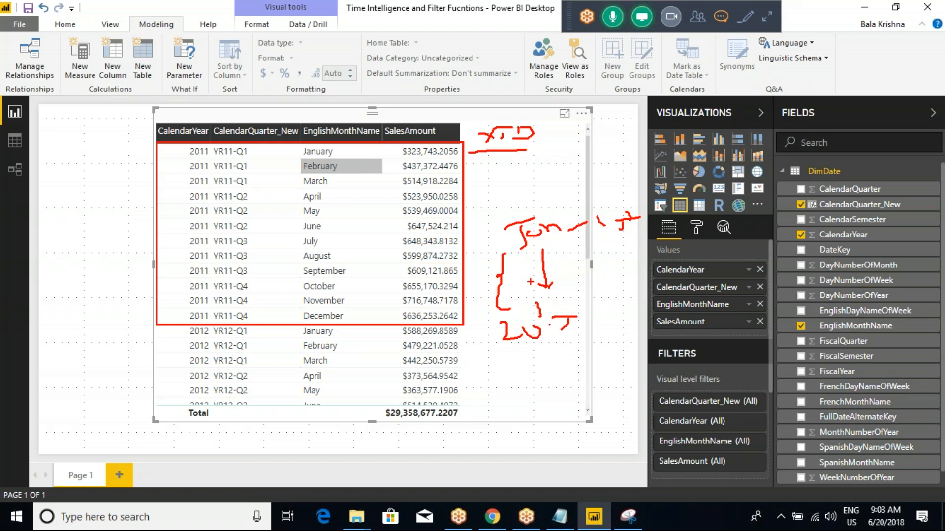
pyautogui.moveTo(547, 208)
pyautogui.mouseDown()
pyautogui.moveTo(494, 219)
pyautogui.moveTo(562, 245)
pyautogui.moveTo(615, 231)
pyautogui.moveTo(556, 204)
pyautogui.mouseUp()
pyautogui.moveTo(514, 173)
pyautogui.mouseDown()
pyautogui.moveTo(537, 188)
pyautogui.moveTo(552, 177)
pyautogui.moveTo(571, 190)
pyautogui.moveTo(575, 174)
pyautogui.mouseUp()
pyautogui.moveTo(535, 138)
pyautogui.mouseDown()
pyautogui.moveTo(540, 127)
pyautogui.moveTo(552, 150)
pyautogui.mouseUp()
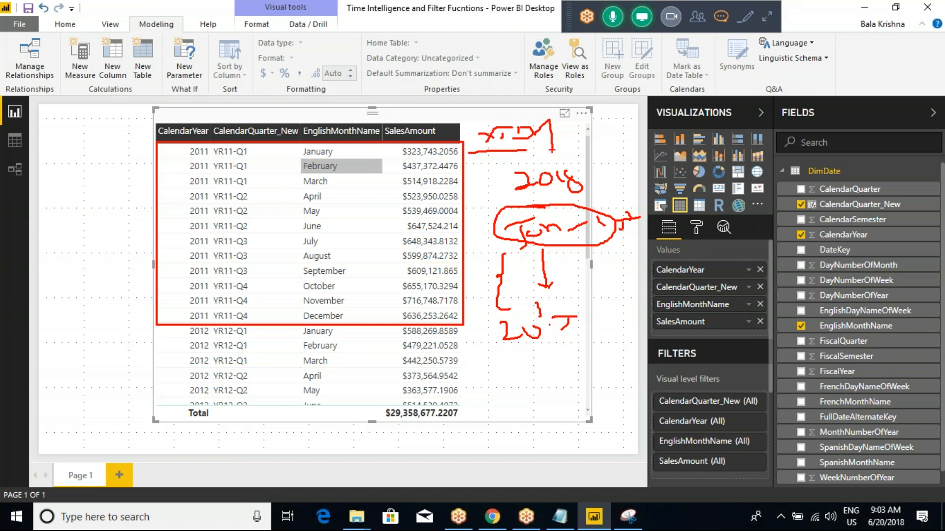
pyautogui.moveTo(512, 201)
pyautogui.mouseDown()
pyautogui.moveTo(504, 209)
pyautogui.moveTo(592, 231)
pyautogui.moveTo(556, 206)
pyautogui.mouseUp()
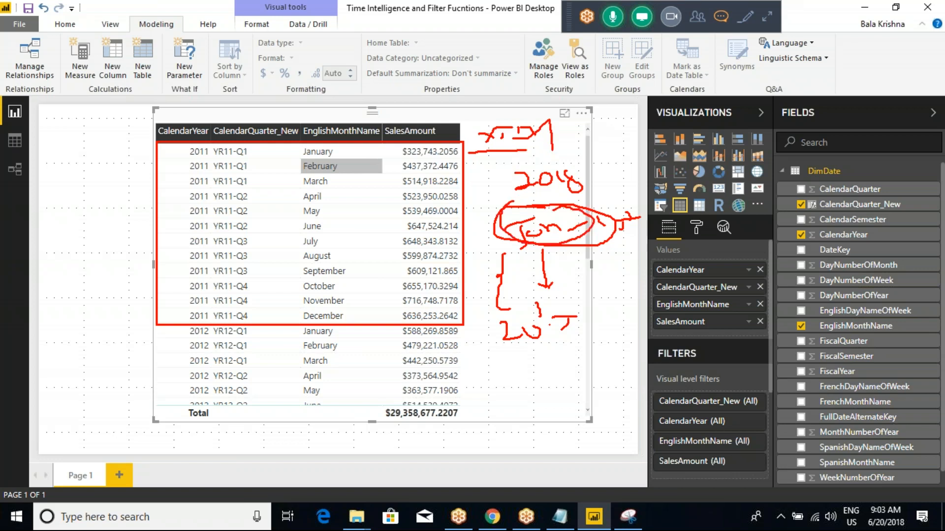
pyautogui.moveTo(501, 311)
pyautogui.mouseDown()
pyautogui.moveTo(493, 333)
pyautogui.moveTo(593, 339)
pyautogui.moveTo(541, 319)
pyautogui.mouseUp()
pyautogui.moveTo(547, 362); pyautogui.dragTo(545, 420)
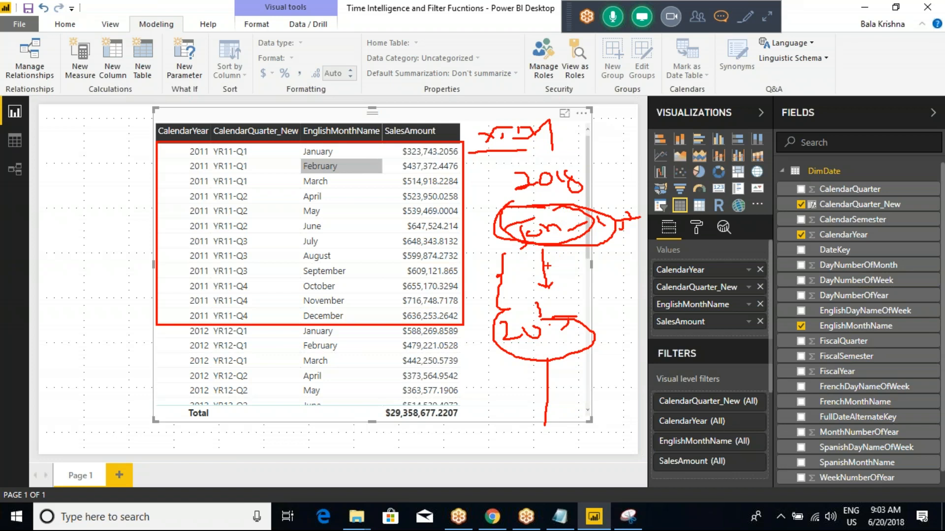
pyautogui.press('Escape')
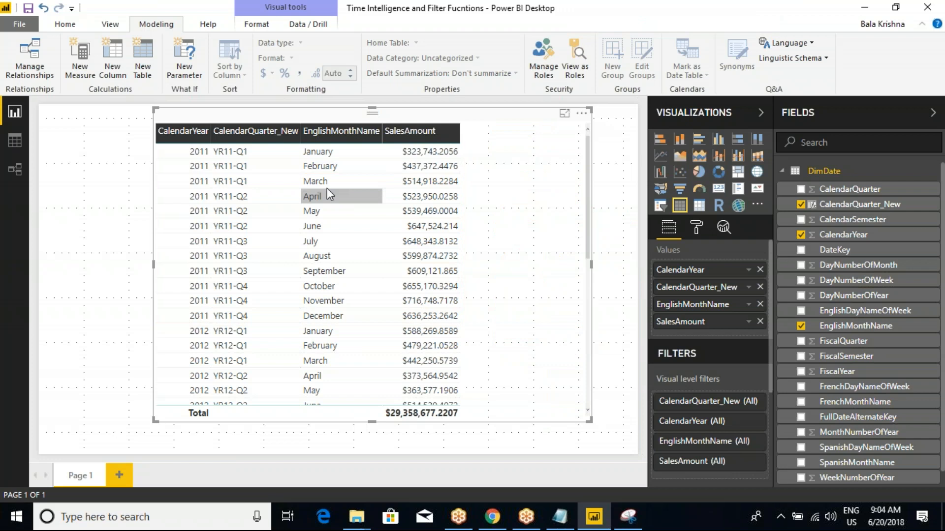
# Frame the 2011 rows, circle January and sketch a YTD column marking the running totals through March, and clear the markings.
pyautogui.hotkey('ctrl', '2')
pyautogui.moveTo(150, 143)
pyautogui.mouseDown()
pyautogui.moveTo(371, 302)
pyautogui.moveTo(465, 328)
pyautogui.mouseUp()
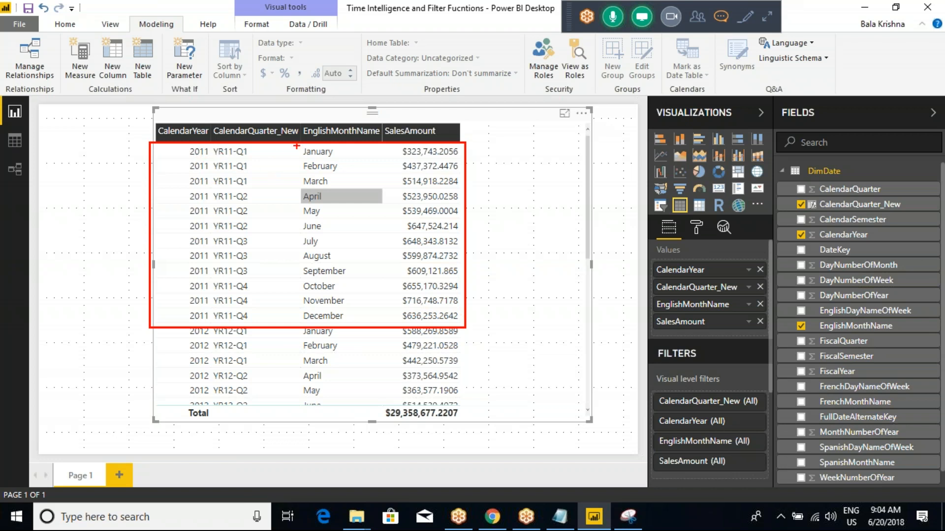
pyautogui.moveTo(297, 156)
pyautogui.mouseDown()
pyautogui.moveTo(323, 160)
pyautogui.moveTo(341, 149)
pyautogui.moveTo(311, 145)
pyautogui.mouseUp()
pyautogui.moveTo(500, 125)
pyautogui.mouseDown()
pyautogui.moveTo(487, 141)
pyautogui.moveTo(498, 132)
pyautogui.mouseUp()
pyautogui.moveTo(513, 132)
pyautogui.mouseDown()
pyautogui.moveTo(512, 142)
pyautogui.moveTo(515, 131)
pyautogui.moveTo(530, 141)
pyautogui.moveTo(533, 129)
pyautogui.moveTo(530, 144)
pyautogui.mouseUp()
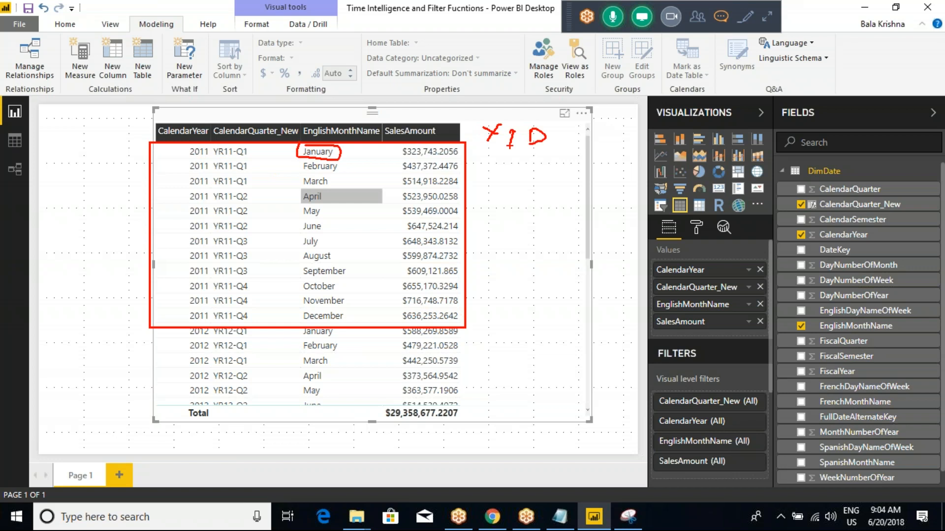
pyautogui.moveTo(471, 144)
pyautogui.mouseDown()
pyautogui.moveTo(539, 155)
pyautogui.moveTo(476, 154)
pyautogui.moveTo(540, 157)
pyautogui.moveTo(475, 176)
pyautogui.moveTo(471, 157)
pyautogui.mouseUp()
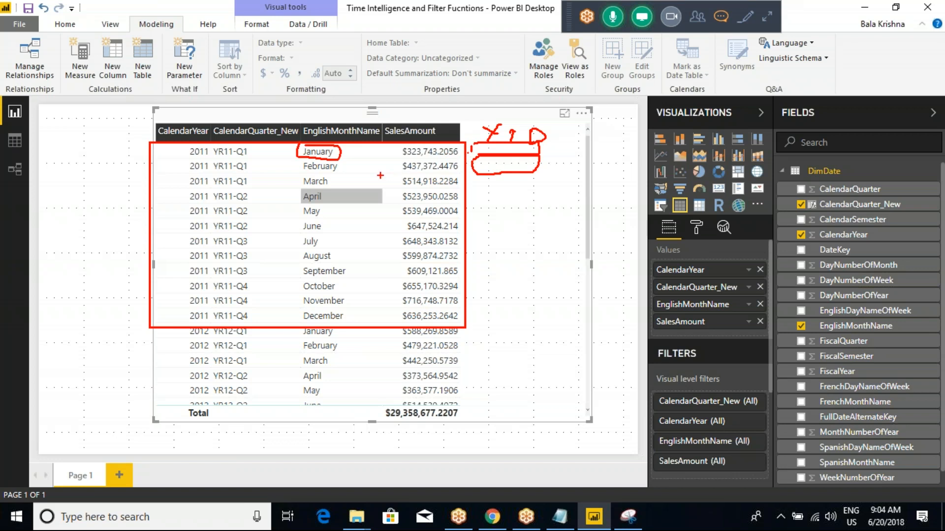
pyautogui.moveTo(349, 172); pyautogui.dragTo(375, 171)
pyautogui.moveTo(450, 152); pyautogui.dragTo(475, 157)
pyautogui.moveTo(388, 151); pyautogui.dragTo(387, 186)
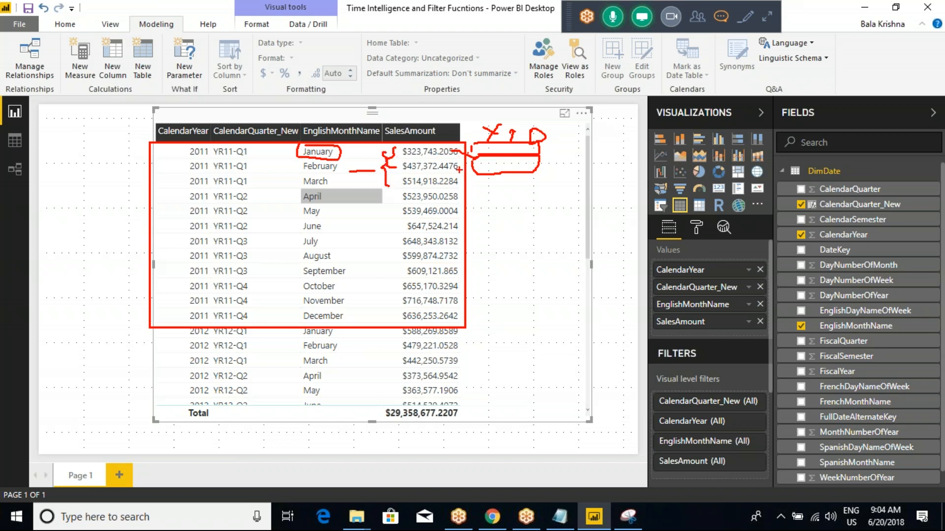
pyautogui.moveTo(465, 180)
pyautogui.mouseDown()
pyautogui.moveTo(534, 190)
pyautogui.moveTo(487, 179)
pyautogui.mouseUp()
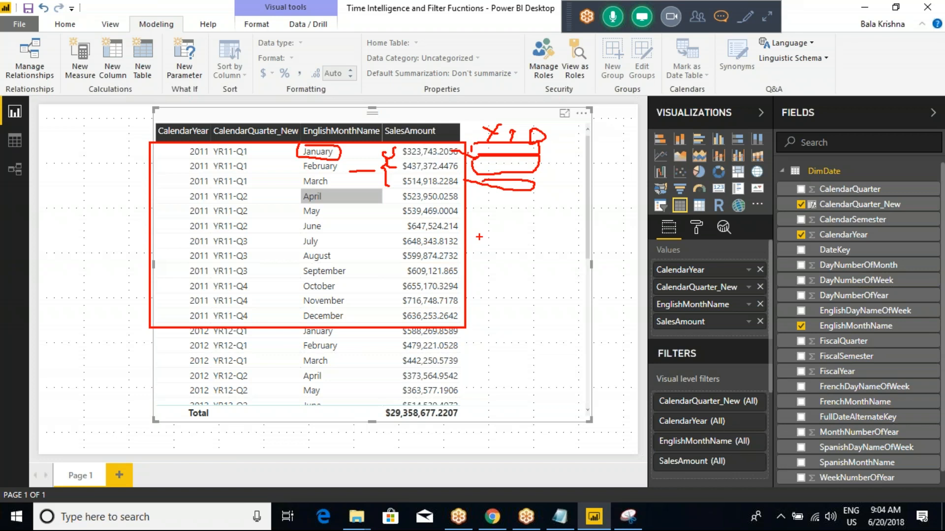
pyautogui.press('Escape')
pyautogui.click(782, 172)
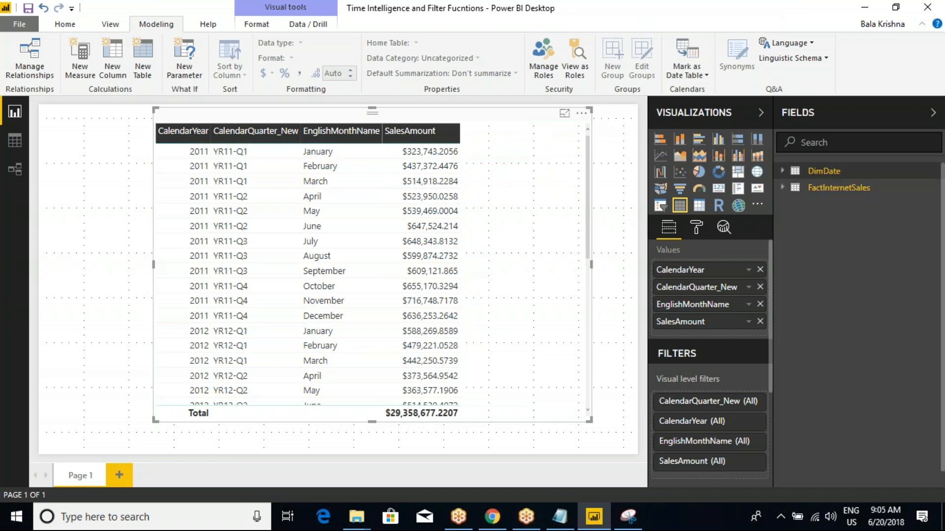
pyautogui.rightClick(819, 189)
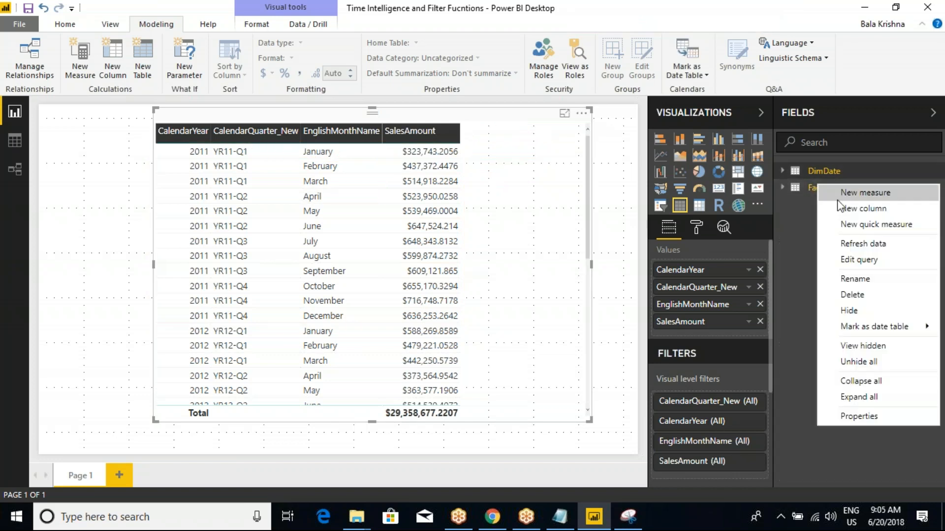
pyautogui.click(857, 193)
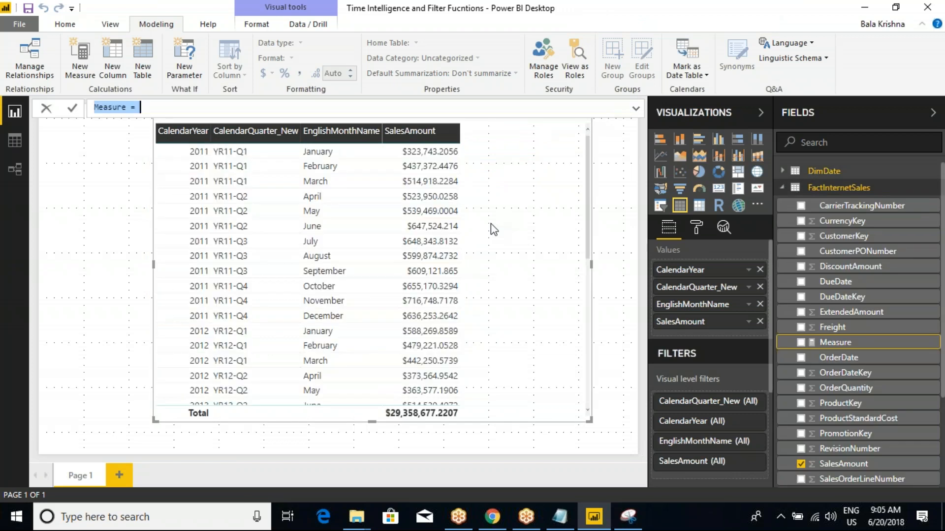
pyautogui.click(158, 109)
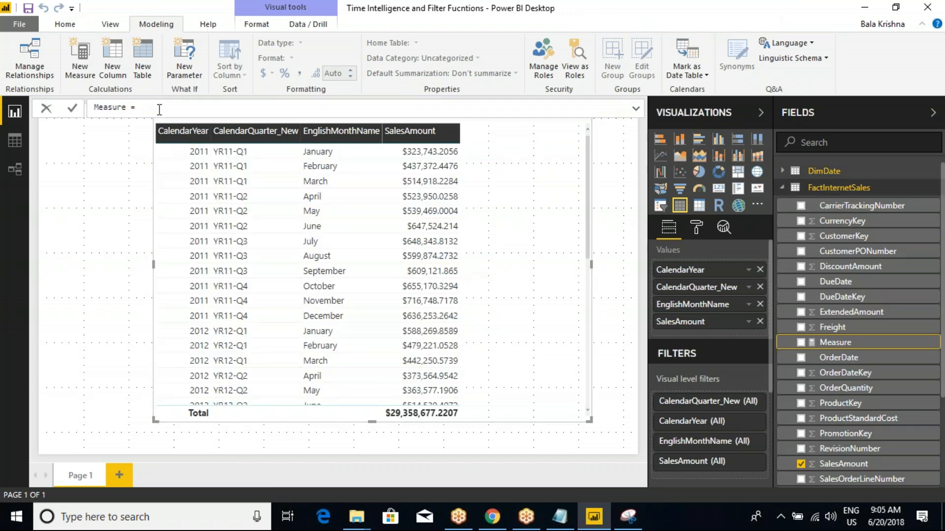
pyautogui.hotkey('ctrl', 'a')
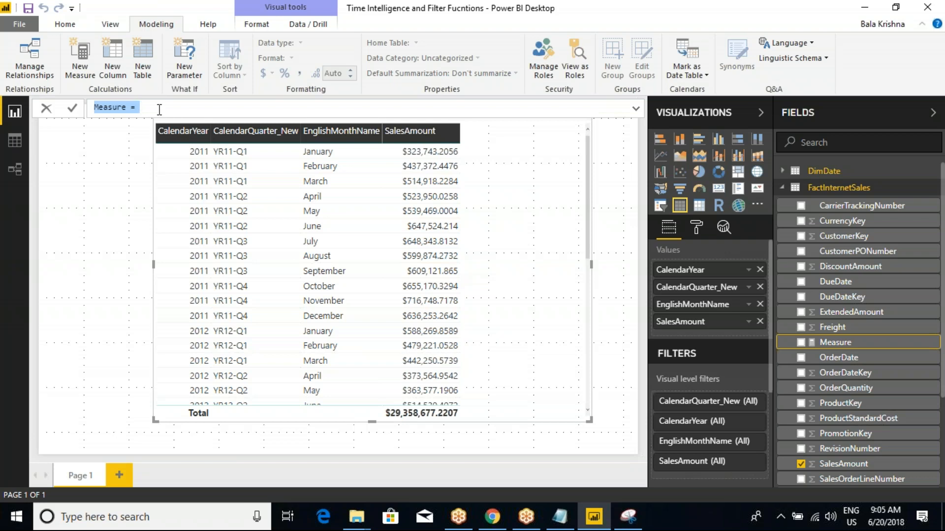
pyautogui.click(45, 109)
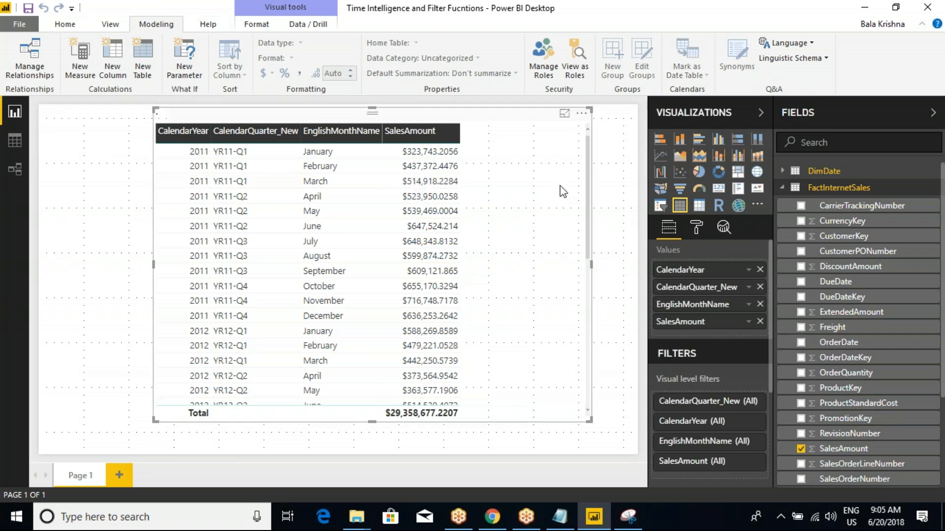
# Create a new measure in FactInternetSales named TotalYTD and begin its formula with the TOTALYTD function.
pyautogui.rightClick(836, 188)
pyautogui.click(760, 201)
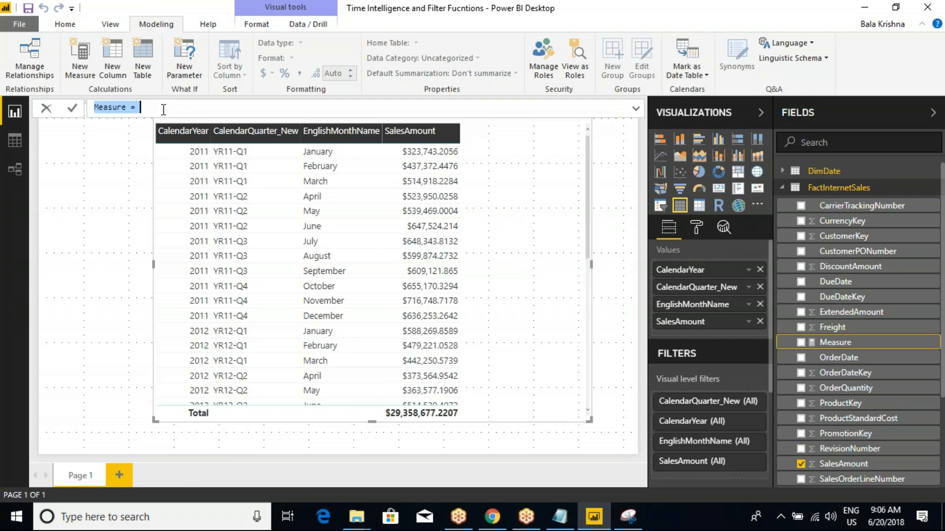
pyautogui.write('Tot')
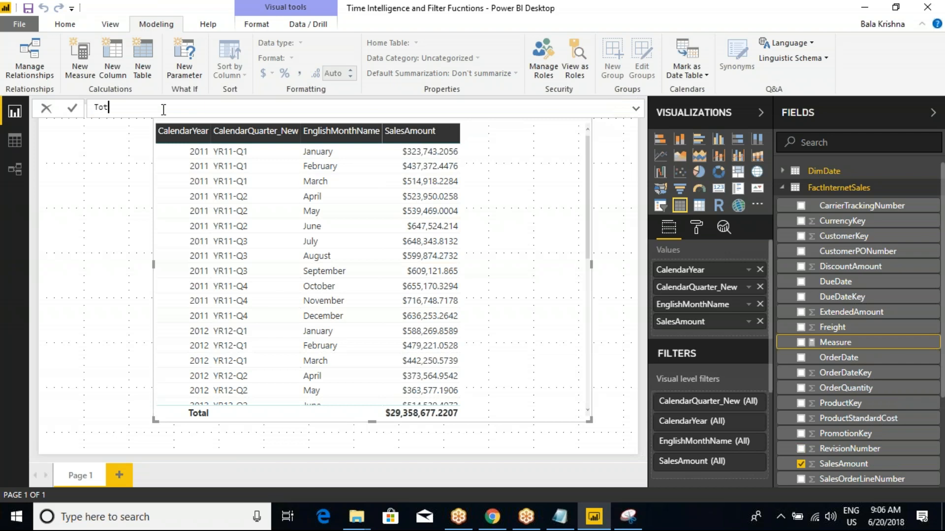
pyautogui.write('alYTD = total')
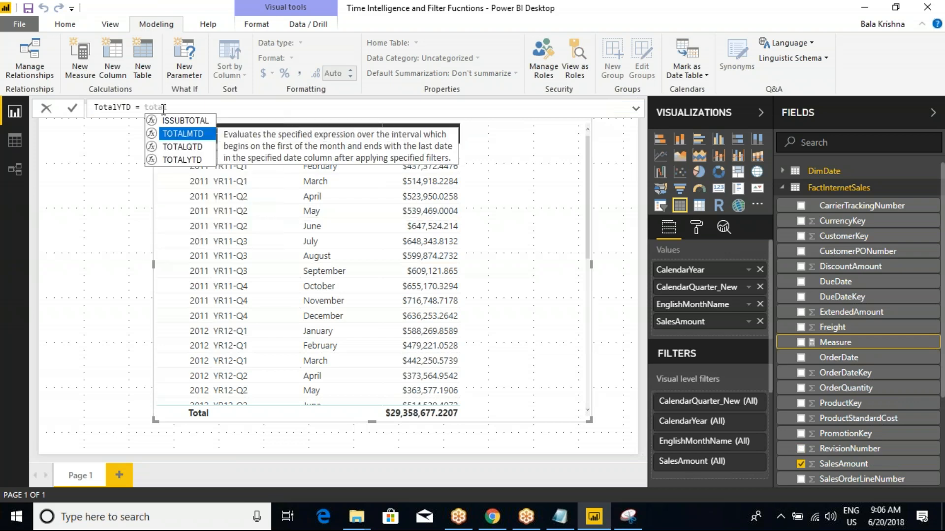
pyautogui.press('Tab')
pyautogui.press('BackSpace')
pyautogui.press('BackSpace')
pyautogui.press('BackSpace')
pyautogui.press('BackSpace')
pyautogui.write('y')
pyautogui.press('Tab')
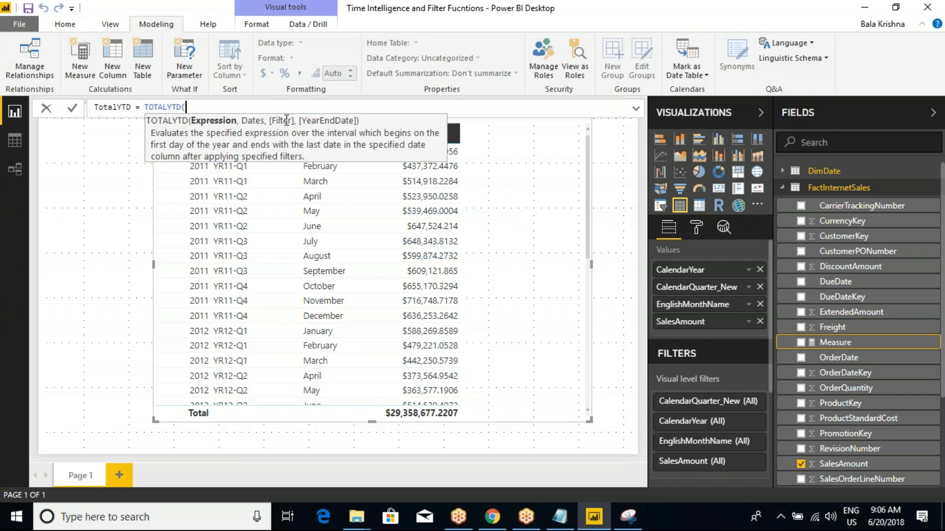
# Enter SUM(FactInternetSales[SalesAmount]) as the expression argument of TOTALYTD, followed by the separator for the dates argument.
pyautogui.write('SUM(')
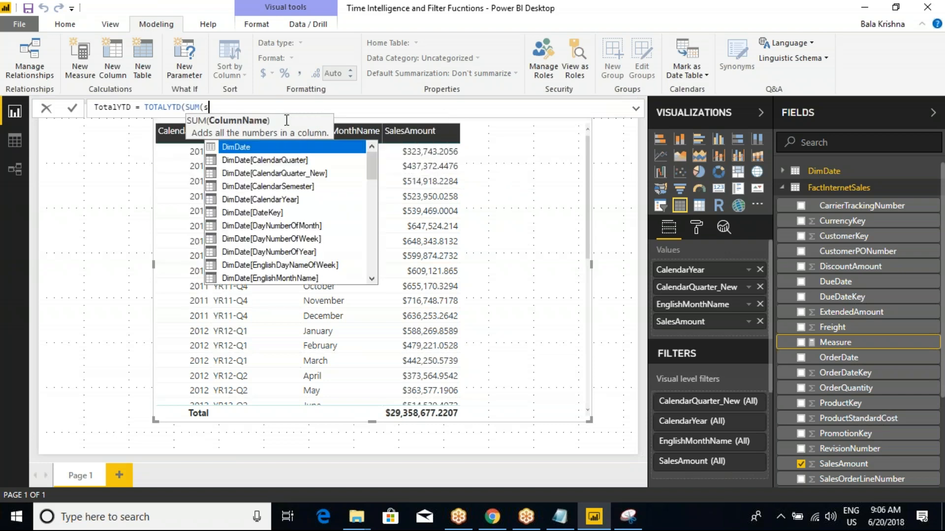
pyautogui.write('sales')
pyautogui.press('Tab')
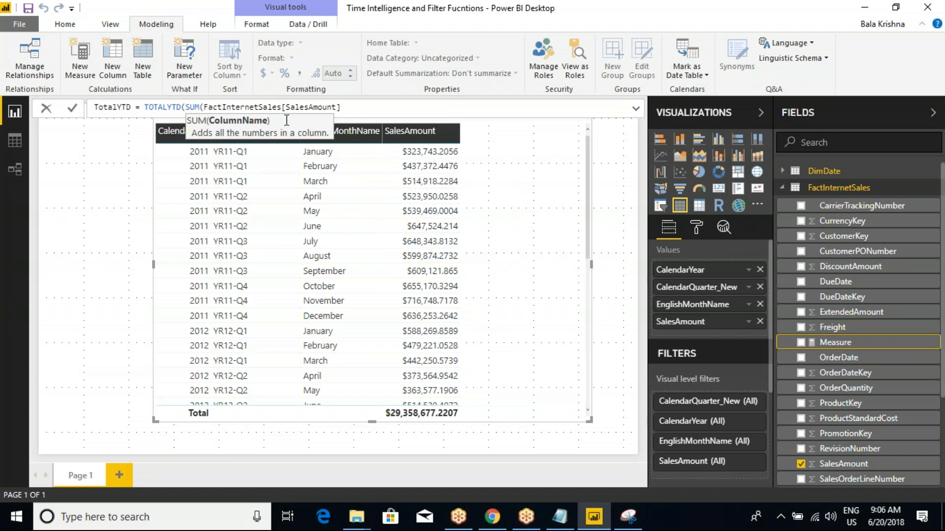
pyautogui.write('),')
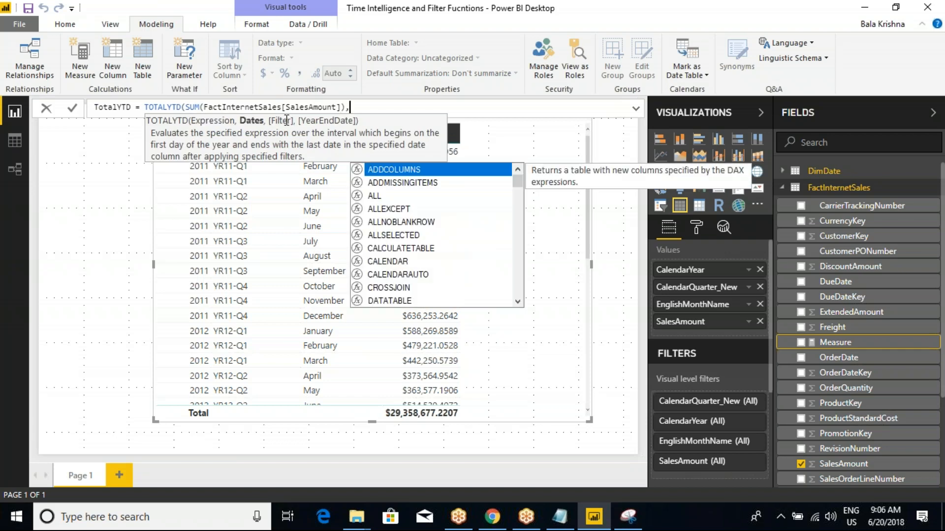
# Complete the TotalYTD measure with DimDate[FullDateAlternateKey] as its dates argument and add it to the sales table.
pyautogui.write('ful')
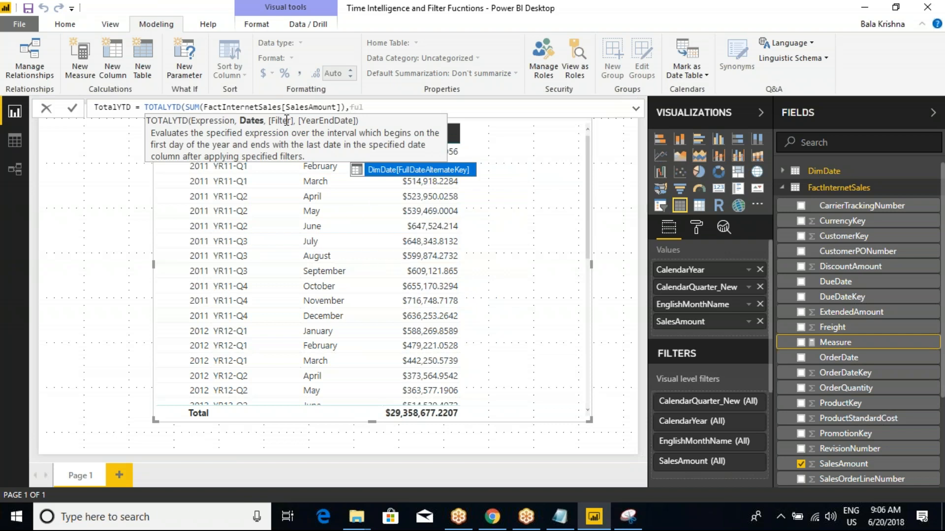
pyautogui.press('Tab')
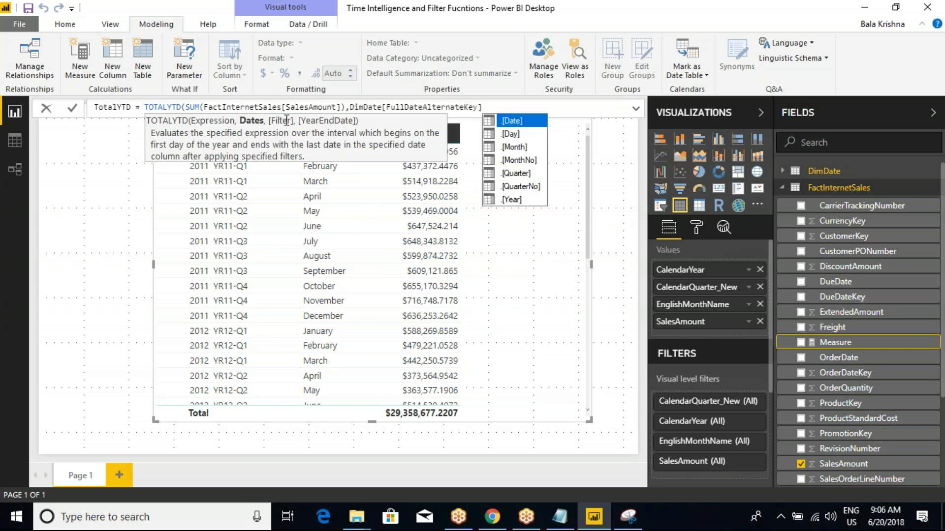
pyautogui.write(')')
pyautogui.press('Return')
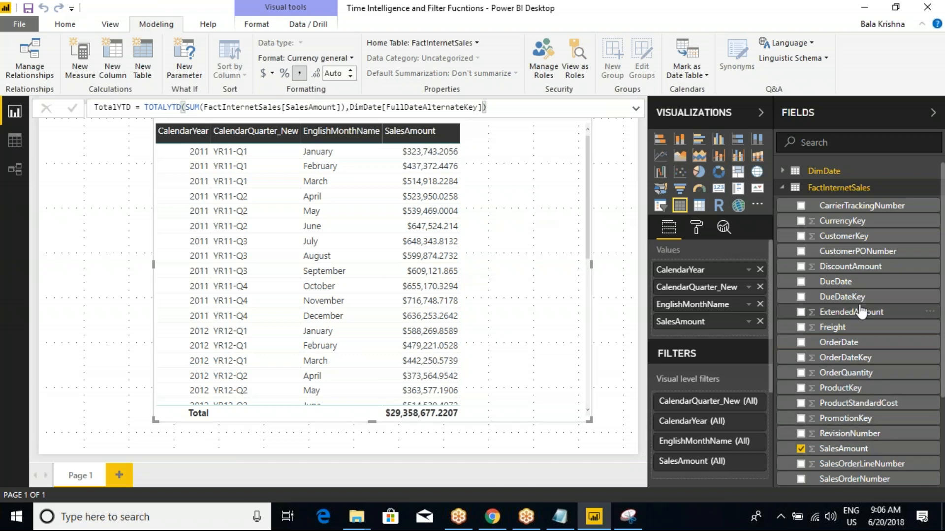
pyautogui.scroll(-3, 838, 283)
pyautogui.moveTo(836, 449); pyautogui.dragTo(723, 338)
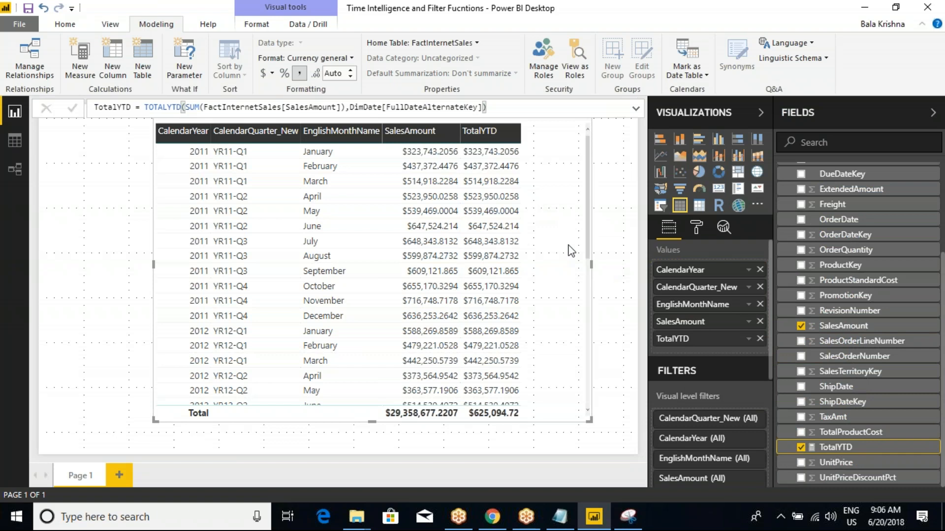
# Frame the 2011 rows and the SUM expression in the formula, underline matching SalesAmount and TotalYTD values, and clear the markings.
pyautogui.moveTo(144, 119)
pyautogui.mouseDown()
pyautogui.moveTo(430, 277)
pyautogui.moveTo(542, 326)
pyautogui.mouseUp()
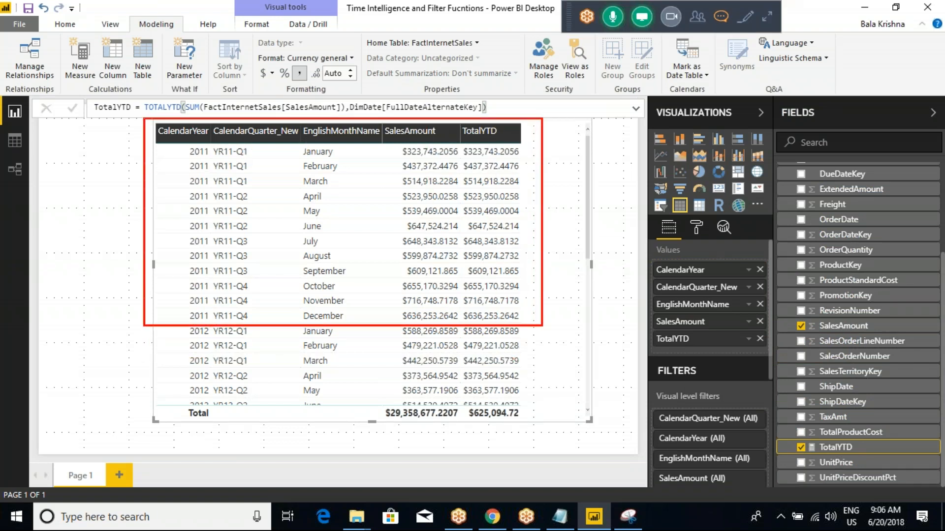
pyautogui.moveTo(412, 153); pyautogui.dragTo(483, 151)
pyautogui.moveTo(429, 167)
pyautogui.mouseDown()
pyautogui.moveTo(452, 166)
pyautogui.moveTo(470, 180)
pyautogui.mouseUp()
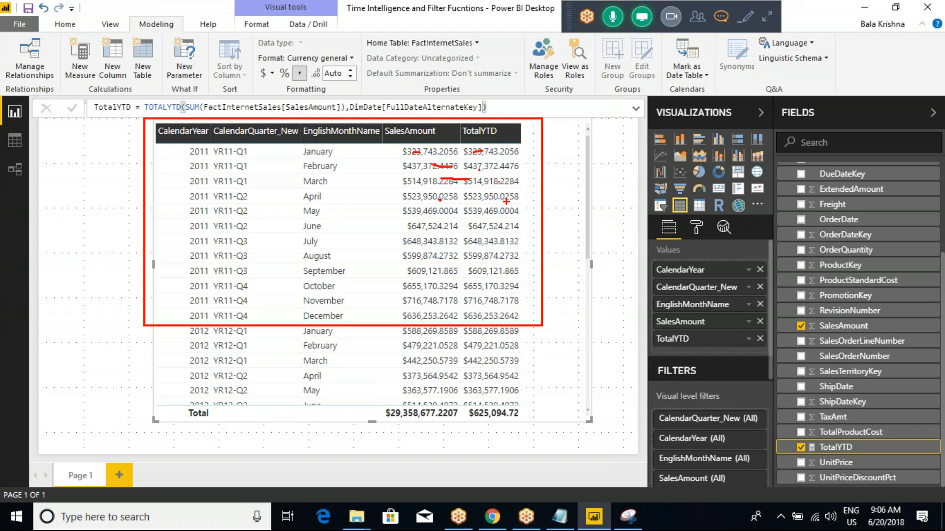
pyautogui.moveTo(187, 94)
pyautogui.mouseDown()
pyautogui.moveTo(234, 123)
pyautogui.moveTo(337, 121)
pyautogui.mouseUp()
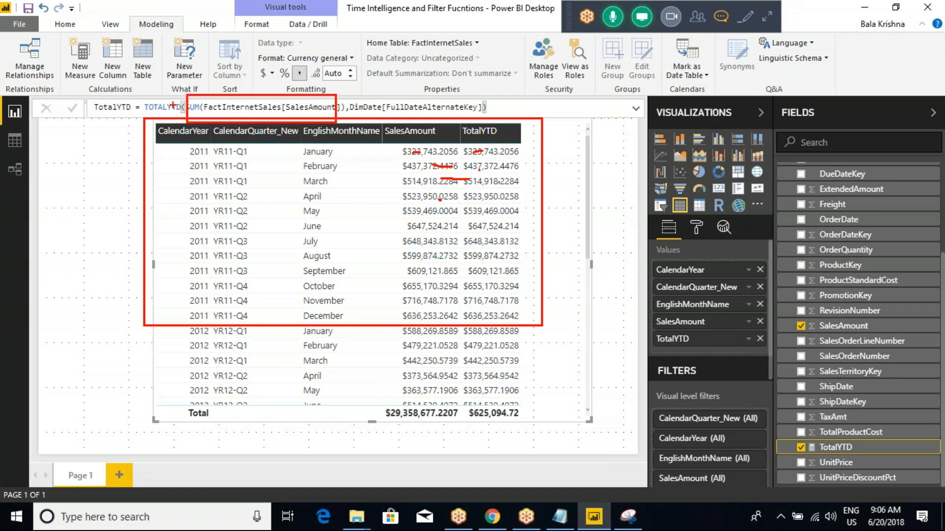
pyautogui.moveTo(161, 71); pyautogui.dragTo(160, 97)
pyautogui.press('Escape')
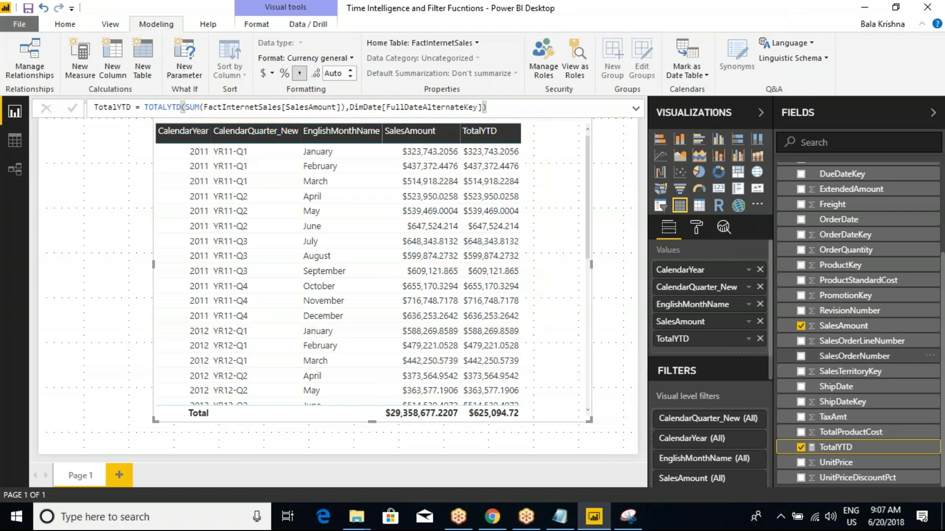
# Sort the table by SalesAmount in descending and ascending order, and return it to ascending CalendarYear order.
pyautogui.click(411, 130)
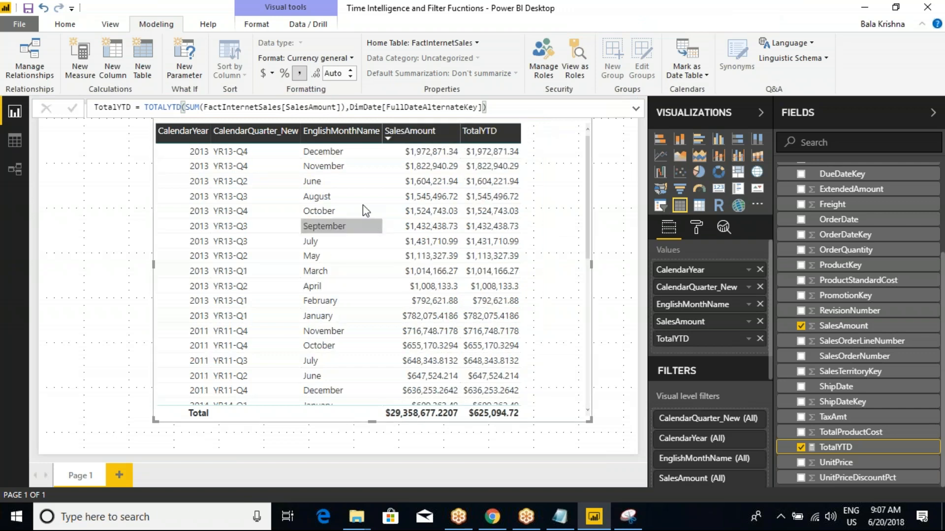
pyautogui.click(409, 131)
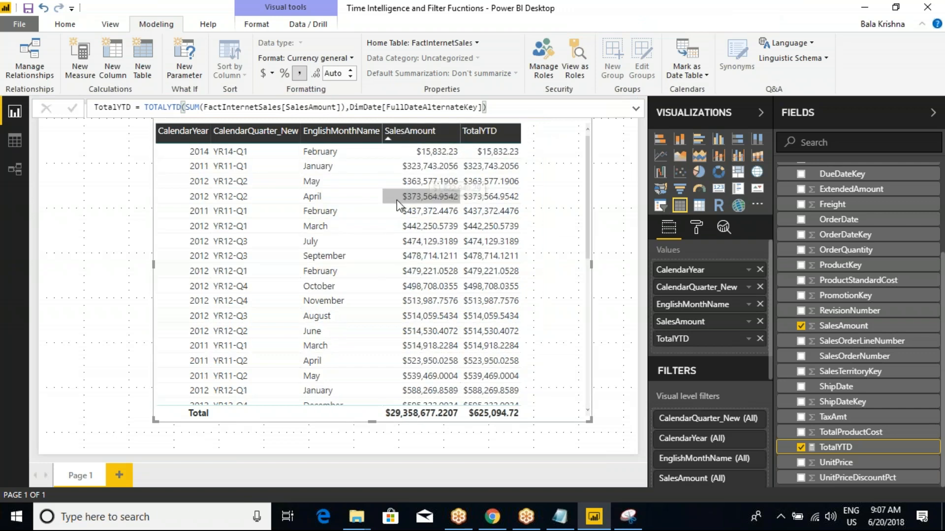
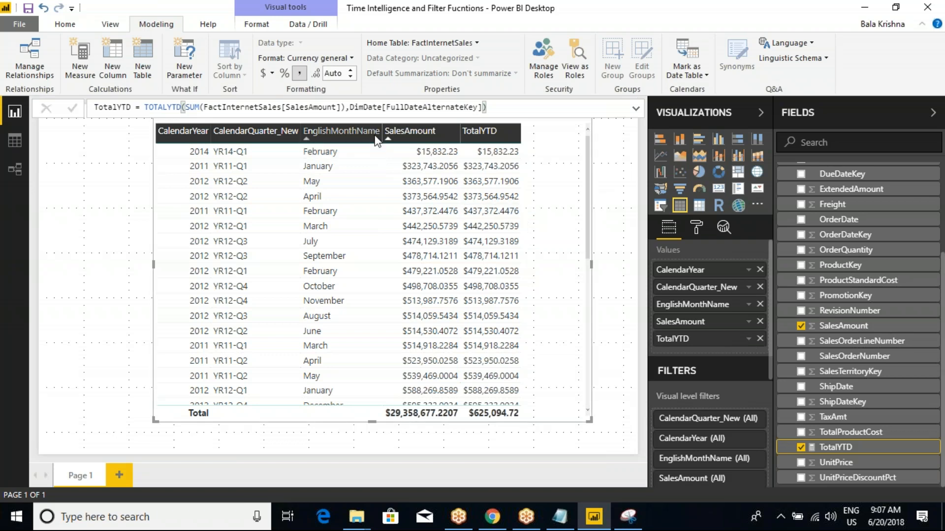
pyautogui.click(401, 139)
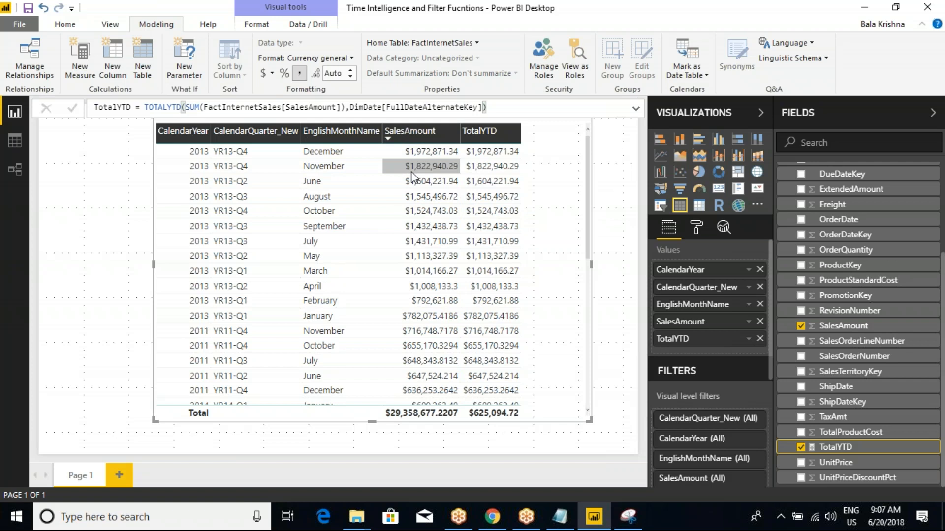
pyautogui.click(393, 131)
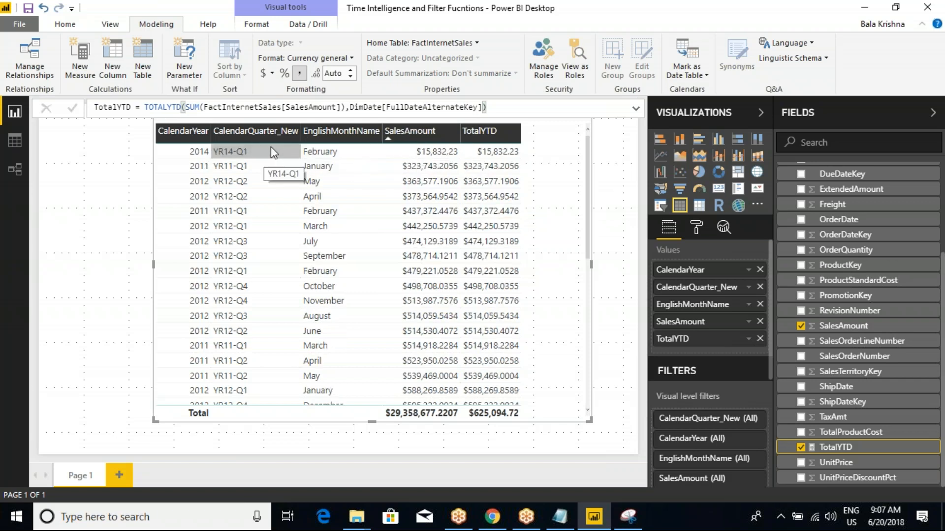
pyautogui.click(182, 129)
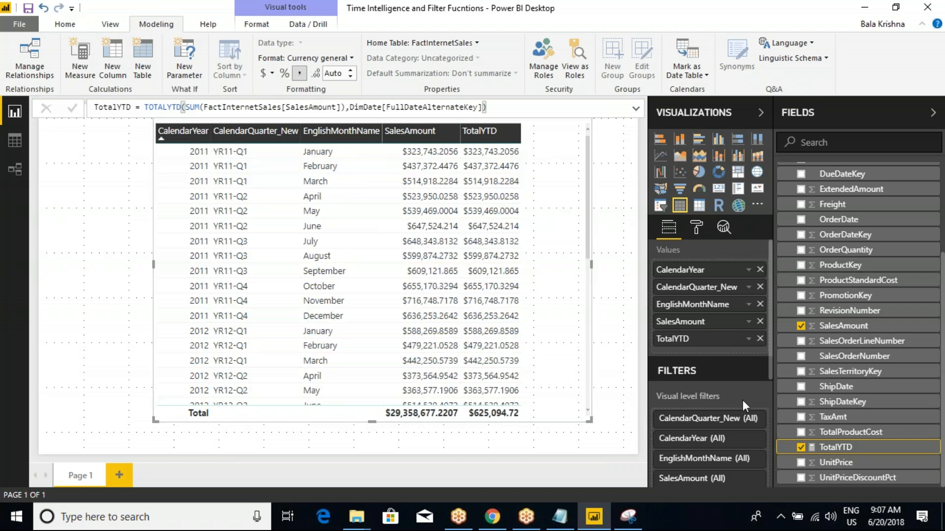
# Show the commands available for the DimDate table, and frame the first 2011 TotalYTD values and clear the frame.
pyautogui.scroll(5, 795, 274)
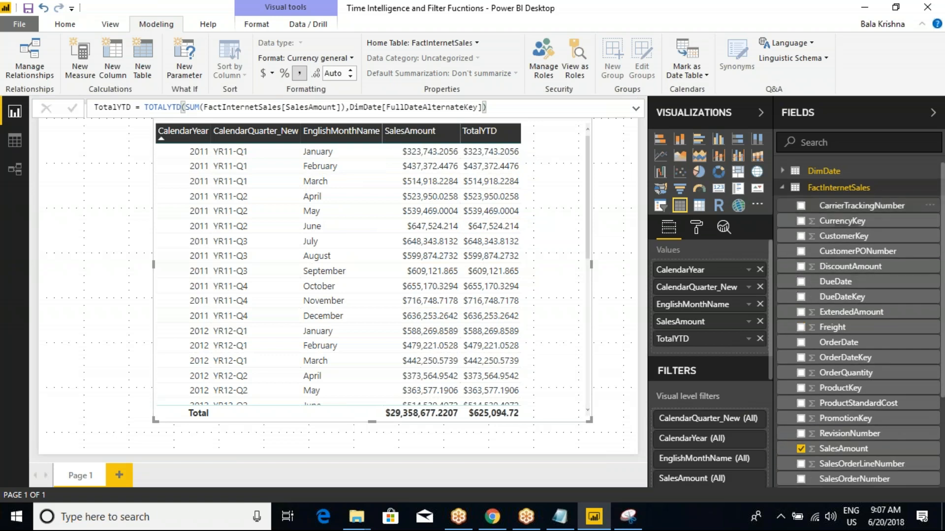
pyautogui.click(782, 190)
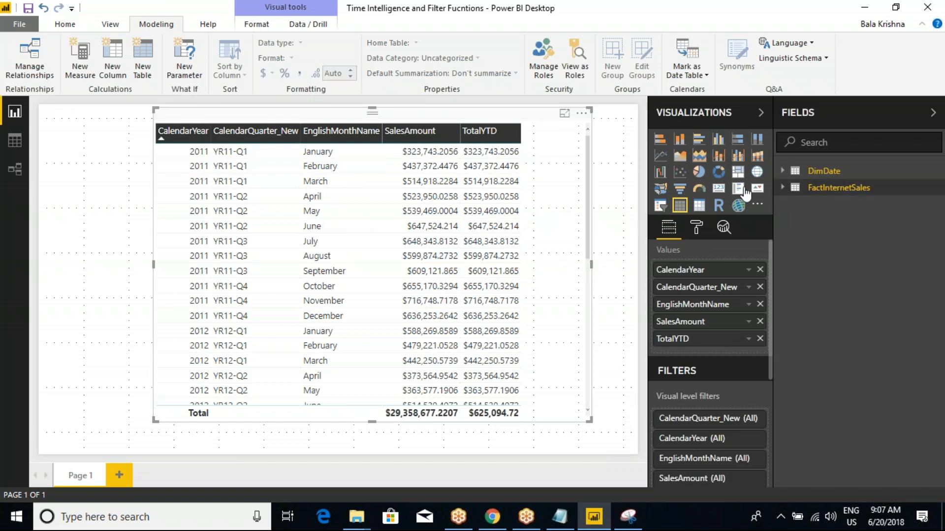
pyautogui.click(783, 171)
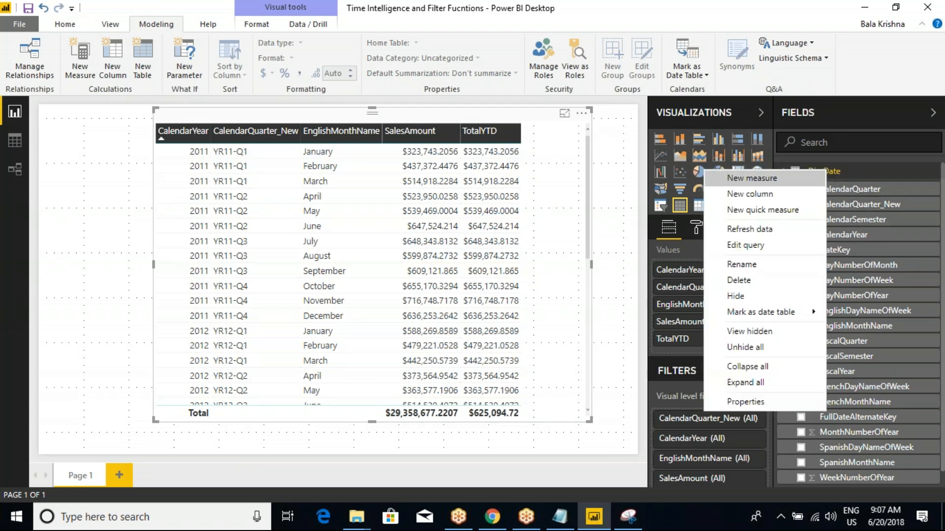
pyautogui.moveTo(751, 315)
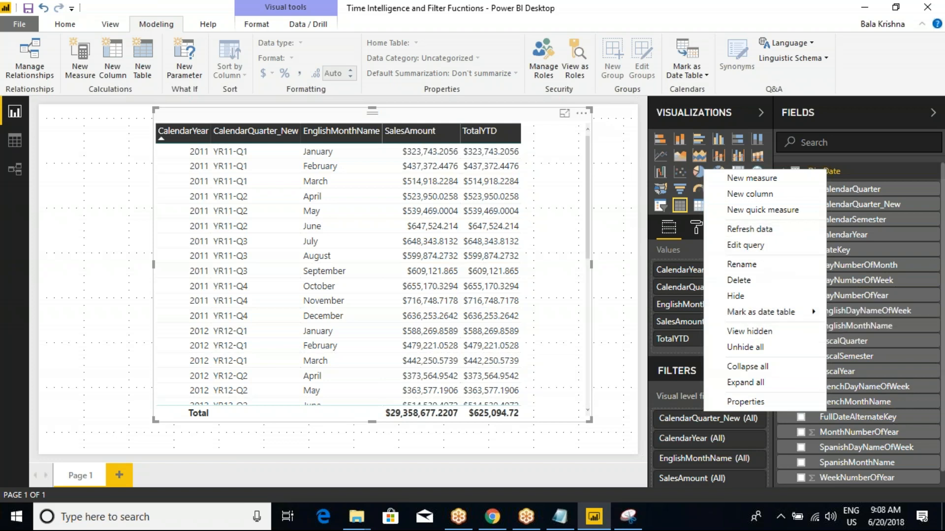
pyautogui.hotkey('ctrl', '2')
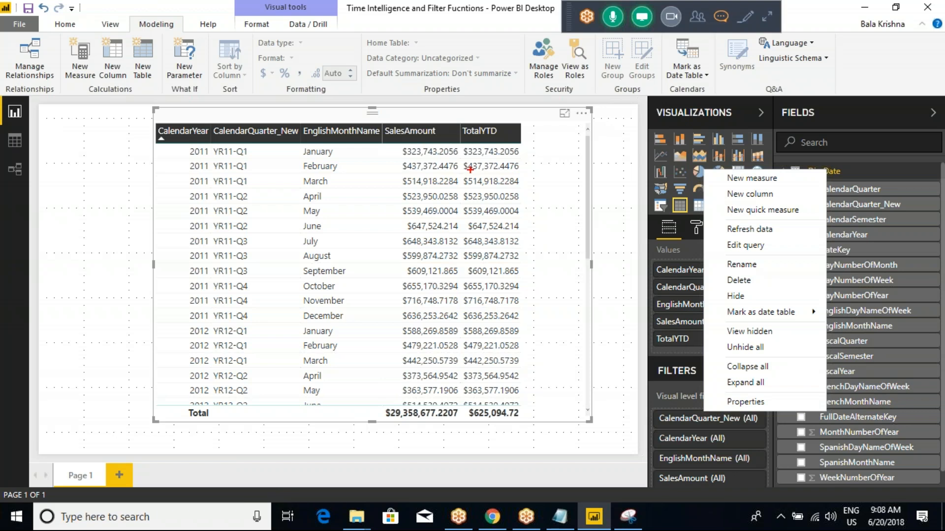
pyautogui.moveTo(463, 146)
pyautogui.mouseDown()
pyautogui.moveTo(494, 178)
pyautogui.moveTo(544, 192)
pyautogui.moveTo(529, 182)
pyautogui.mouseUp()
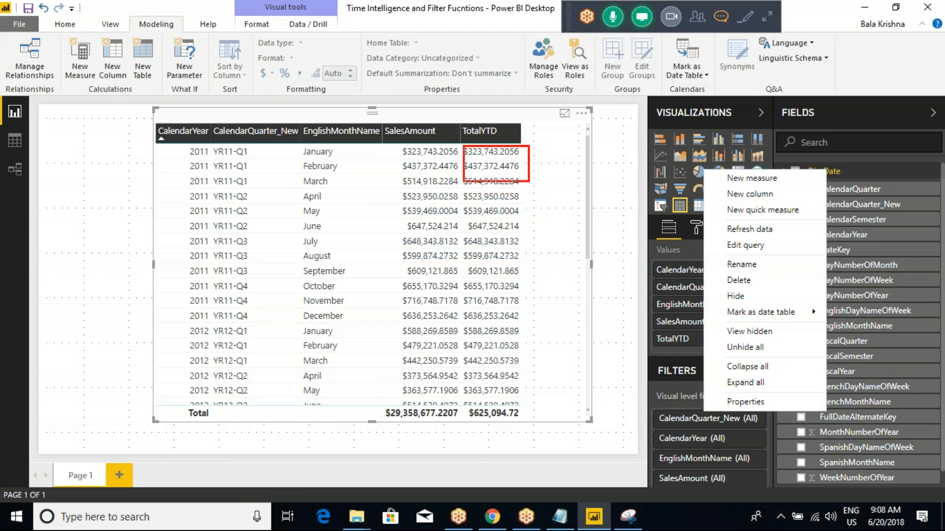
pyautogui.press('Escape')
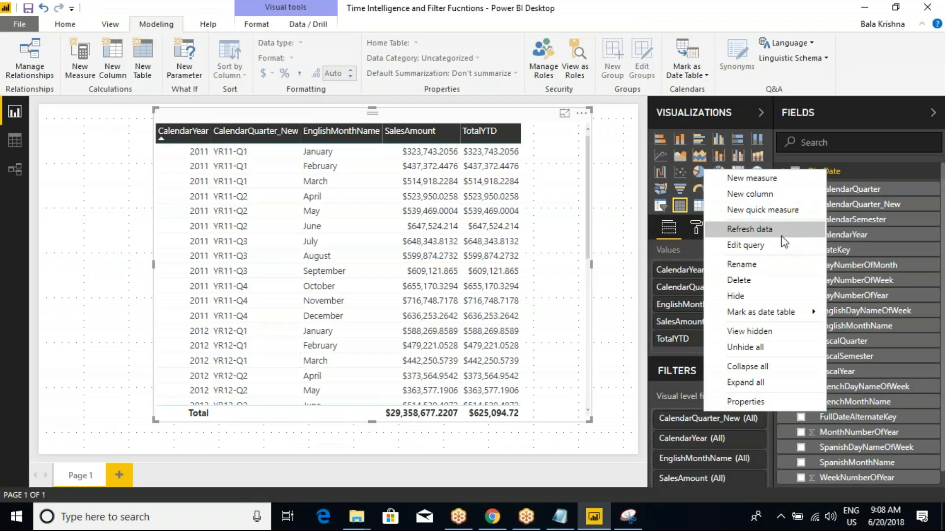
pyautogui.click(746, 401)
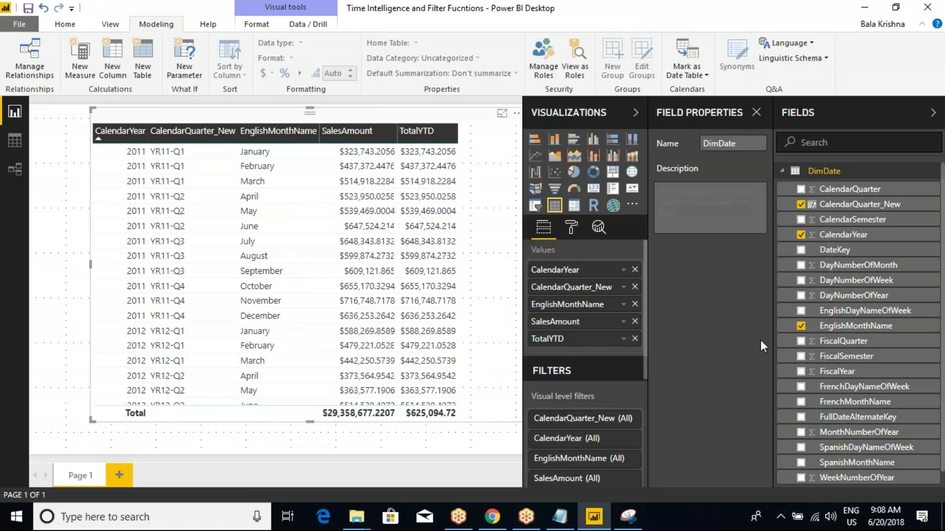
pyautogui.click(755, 112)
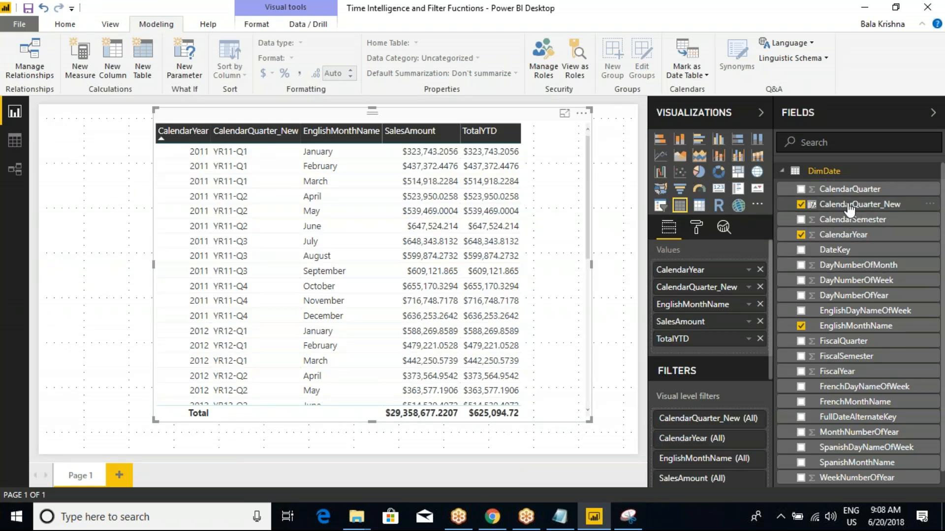
pyautogui.click(782, 171)
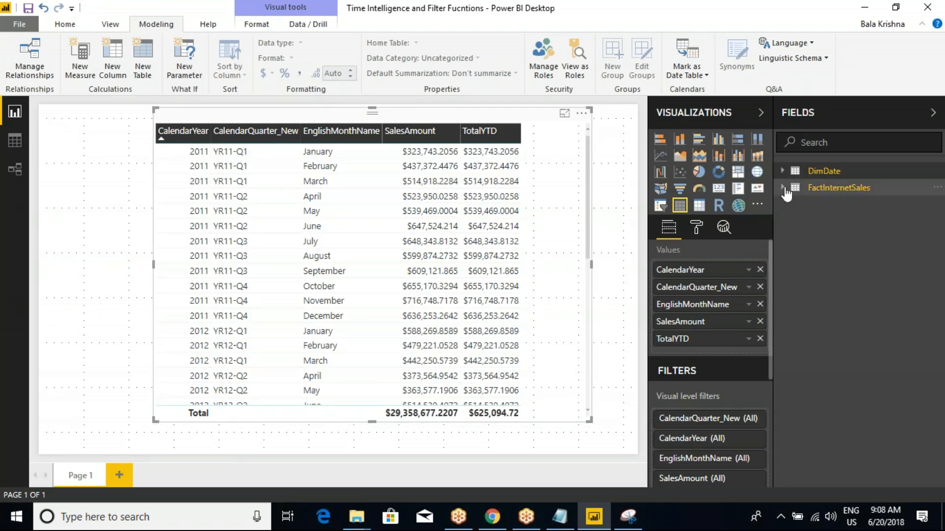
# Select the TotalYTD measure in FactInternetSales to show its formula.
pyautogui.click(786, 193)
pyautogui.scroll(-1, 855, 404)
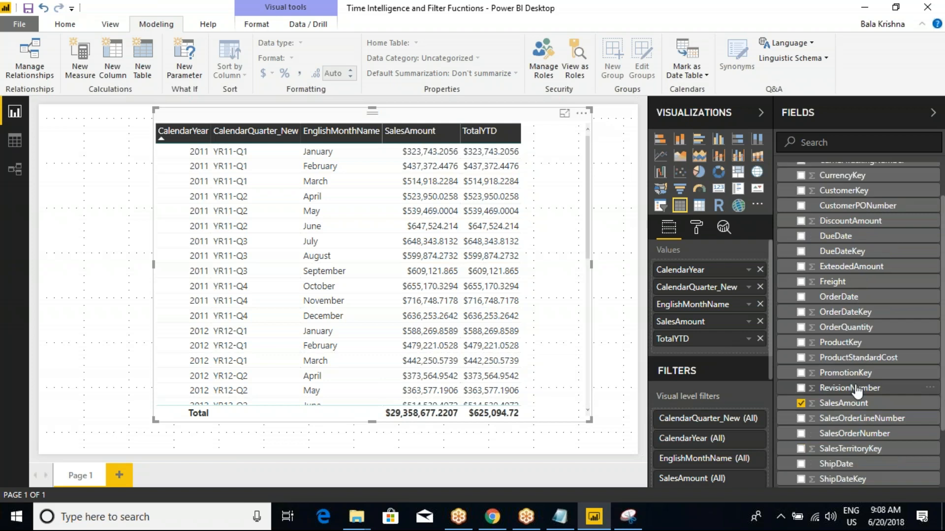
pyautogui.scroll(-2, 856, 392)
pyautogui.click(839, 448)
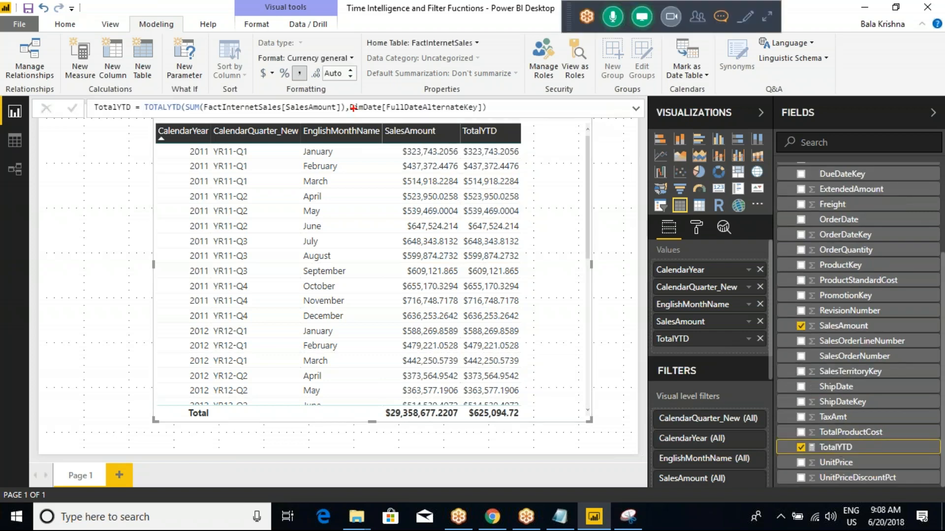
# Frame the DimDate[FullDateAlternateKey] argument, sketch arrows linking it to TOTALYTD and down to the sales values, and clear the markings.
pyautogui.moveTo(347, 93)
pyautogui.mouseDown()
pyautogui.moveTo(372, 115)
pyautogui.moveTo(457, 111)
pyautogui.mouseUp()
pyautogui.press('Escape')
pyautogui.moveTo(348, 95)
pyautogui.mouseDown()
pyautogui.moveTo(455, 121)
pyautogui.moveTo(497, 119)
pyautogui.mouseUp()
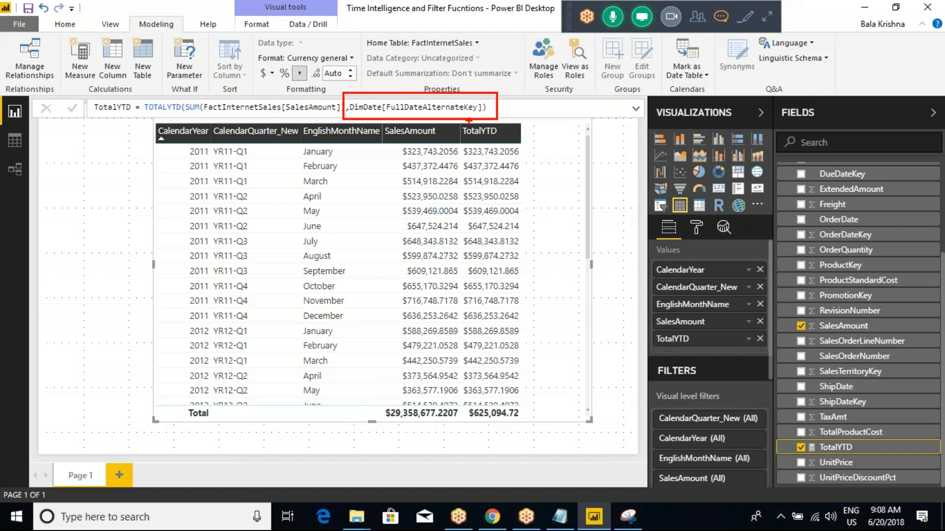
pyautogui.moveTo(174, 64)
pyautogui.mouseDown()
pyautogui.moveTo(176, 92)
pyautogui.moveTo(341, 39)
pyautogui.moveTo(371, 85)
pyautogui.moveTo(364, 82)
pyautogui.mouseUp()
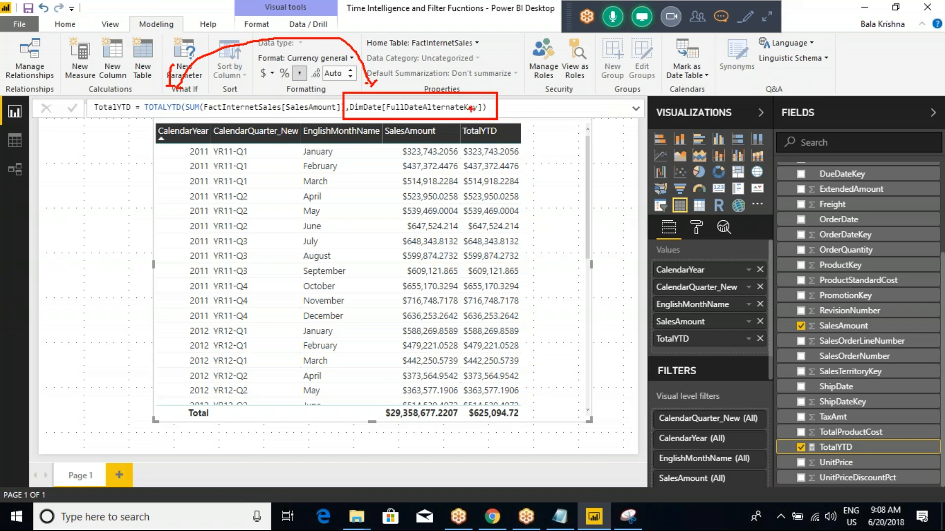
pyautogui.moveTo(438, 106); pyautogui.dragTo(437, 184)
pyautogui.moveTo(465, 67); pyautogui.dragTo(459, 93)
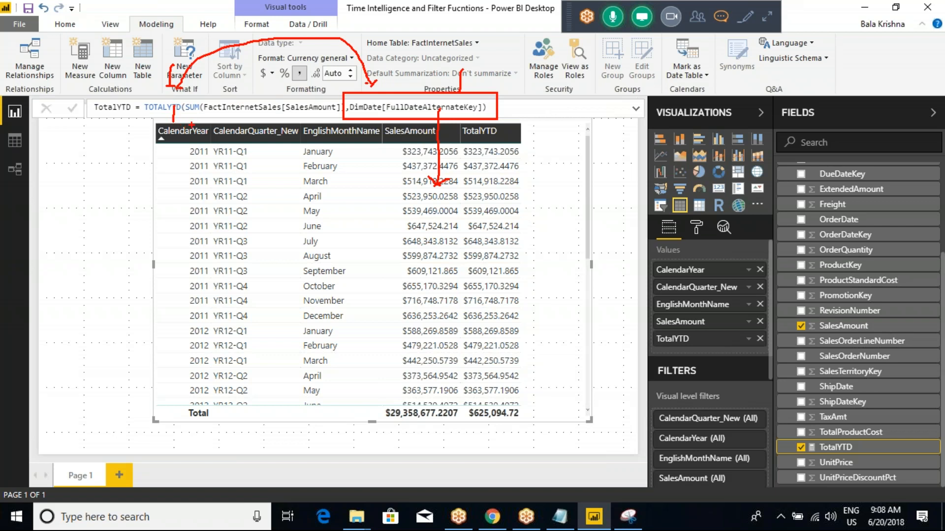
pyautogui.press('Escape')
# Mark the DimDate table as the date table, using FullDateAlternateKey as its date column.
pyautogui.scroll(3, 866, 210)
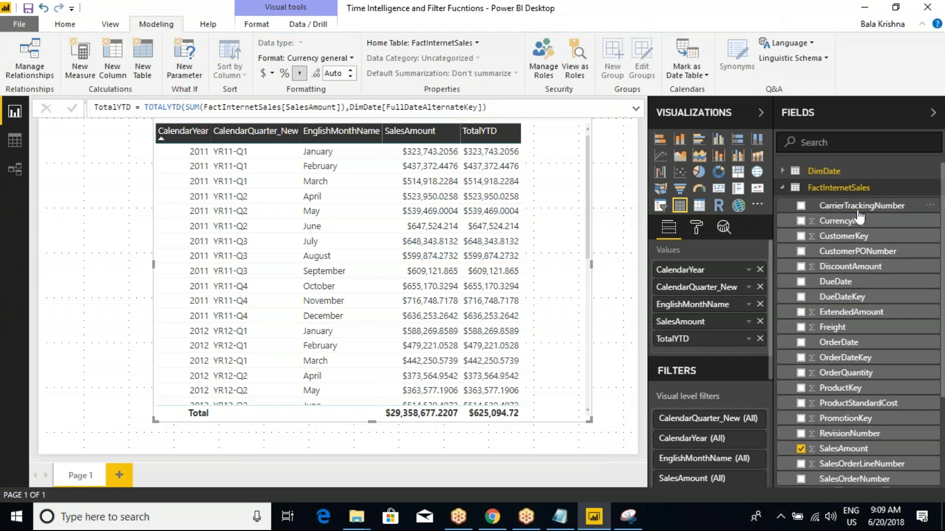
pyautogui.click(781, 187)
pyautogui.click(782, 170)
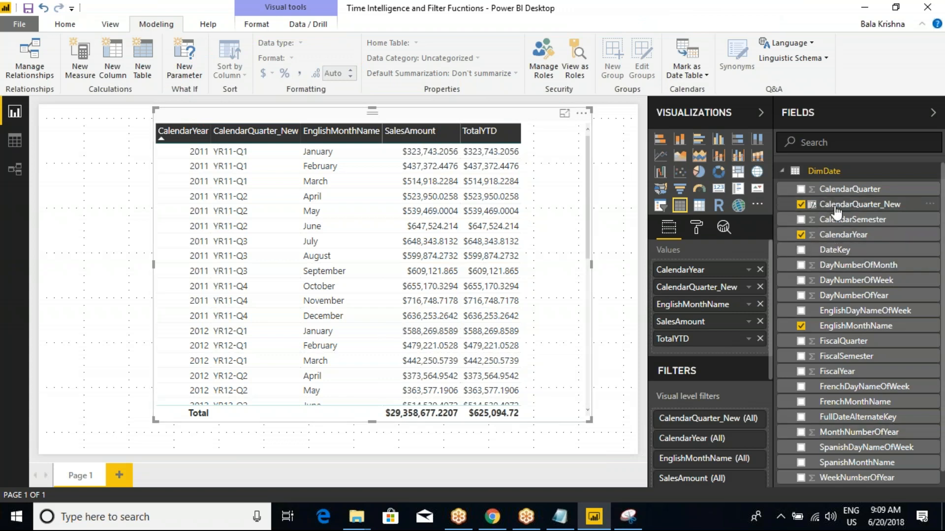
pyautogui.rightClick(824, 172)
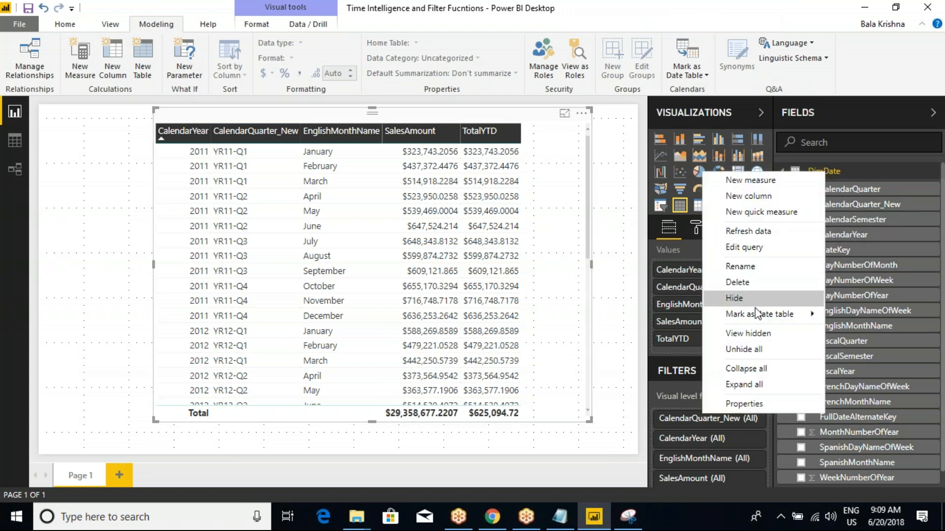
pyautogui.moveTo(758, 316)
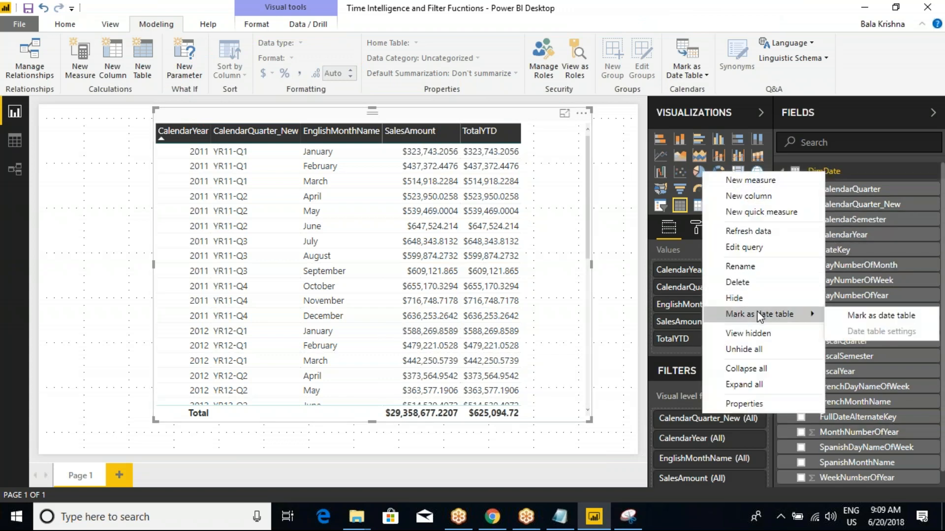
pyautogui.click(876, 317)
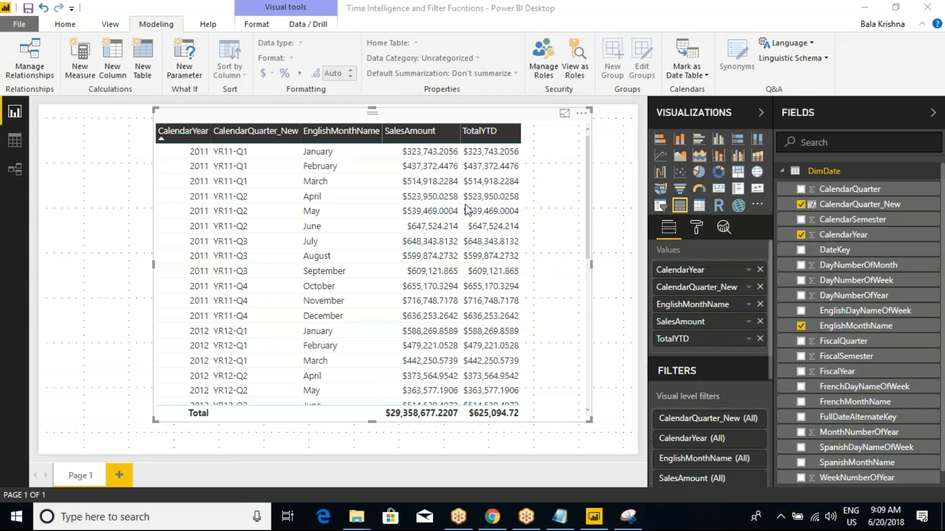
pyautogui.click(392, 240)
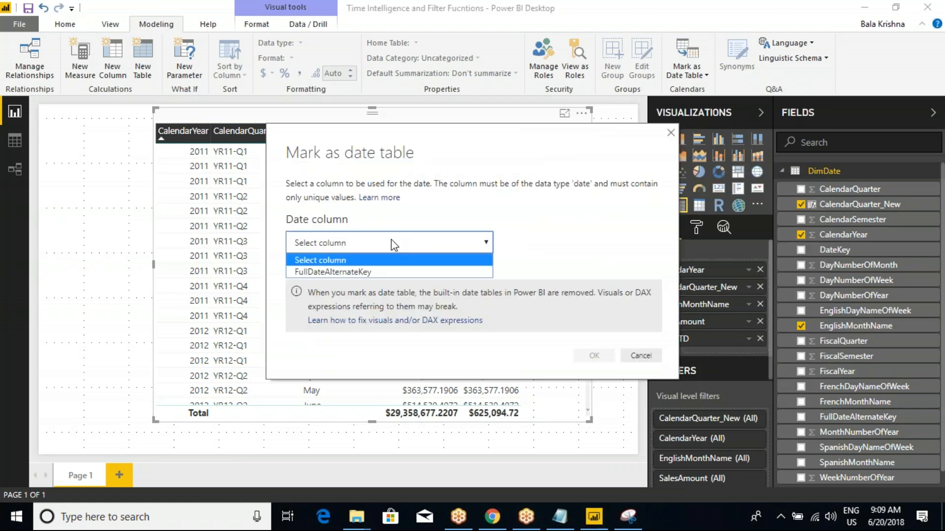
pyautogui.click(326, 272)
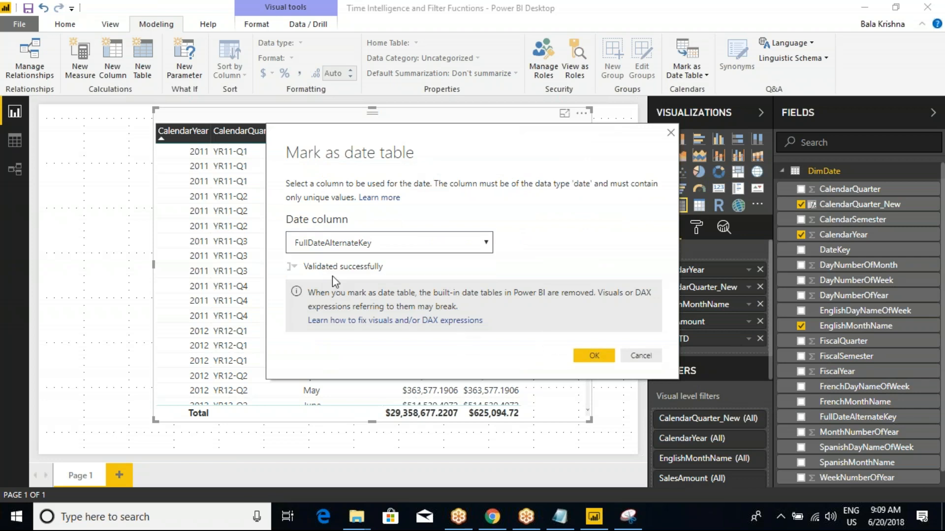
pyautogui.click(590, 355)
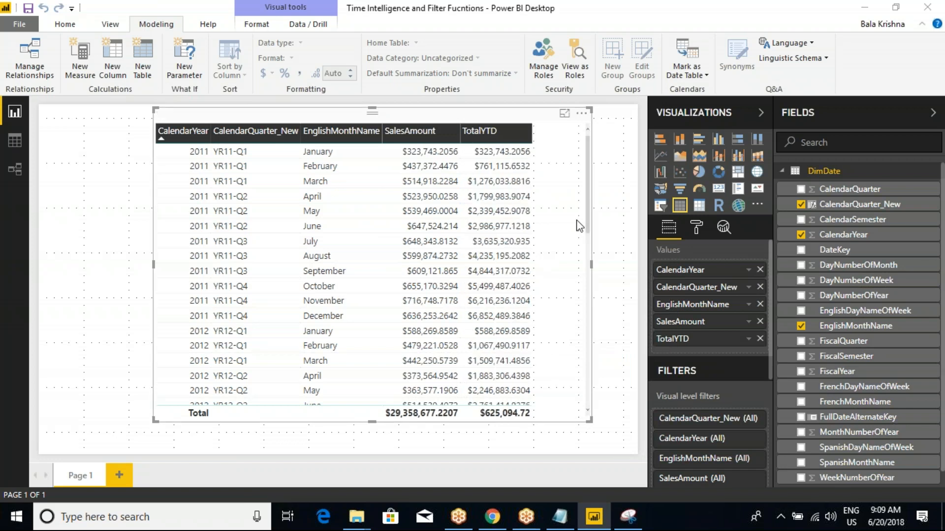
# Frame the TotalYTD heading with the first 2011 values beneath it, and clear the frame.
pyautogui.hotkey('ctrl', '2')
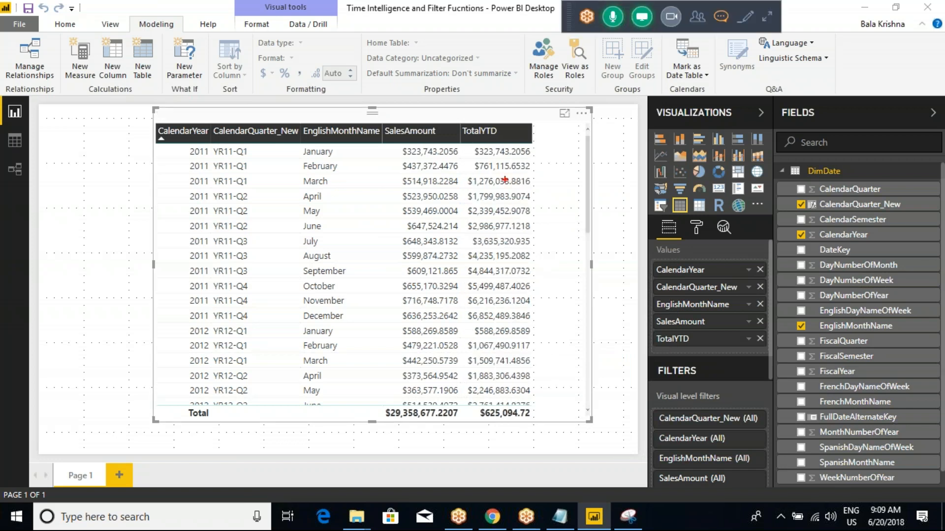
pyautogui.moveTo(451, 112)
pyautogui.mouseDown()
pyautogui.moveTo(511, 203)
pyautogui.moveTo(552, 242)
pyautogui.mouseUp()
pyautogui.press('Escape')
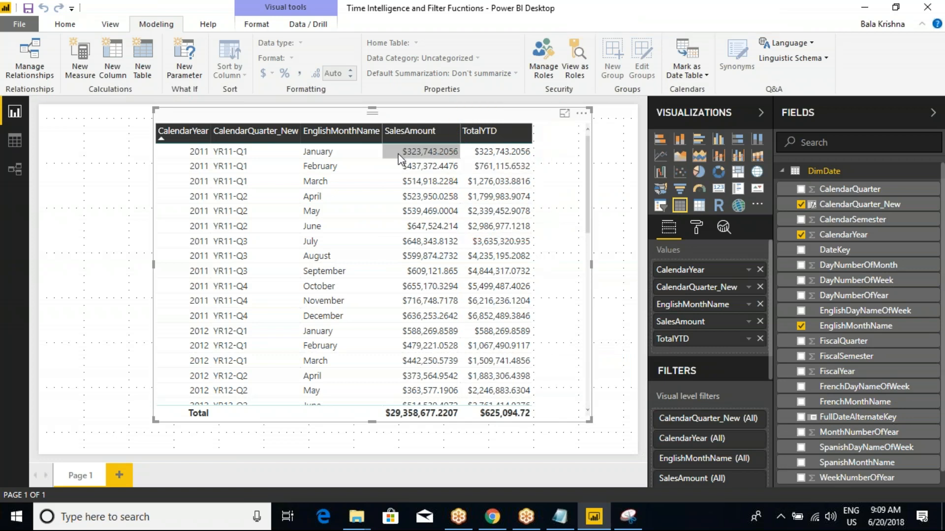
# Bracket the January and February 2011 sales amounts, sketch an arrow from February's TotalYTD, underline the following months' running totals, and clear the markings.
pyautogui.hotkey('ctrl', '2')
pyautogui.moveTo(386, 169); pyautogui.dragTo(399, 173)
pyautogui.moveTo(516, 168)
pyautogui.mouseDown()
pyautogui.moveTo(561, 162)
pyautogui.moveTo(545, 176)
pyautogui.mouseUp()
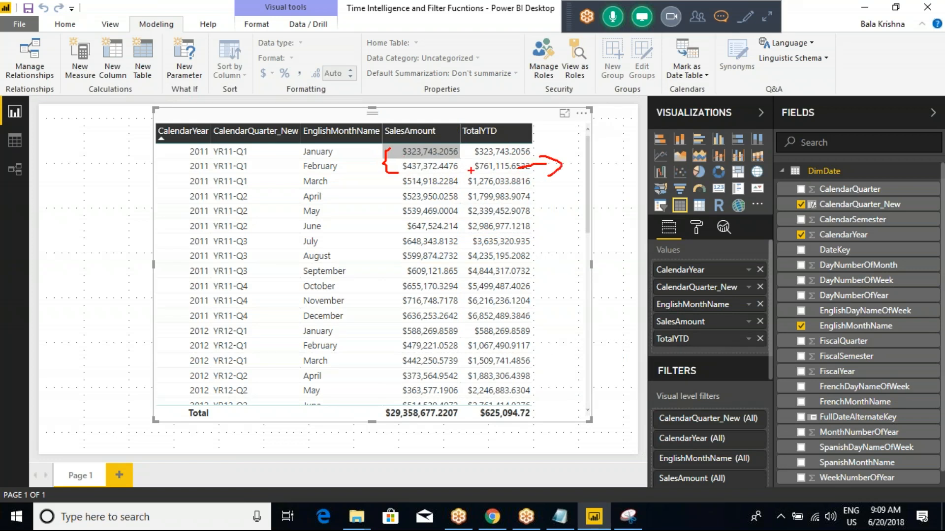
pyautogui.moveTo(474, 167)
pyautogui.mouseDown()
pyautogui.moveTo(449, 179)
pyautogui.moveTo(484, 183)
pyautogui.moveTo(449, 190)
pyautogui.moveTo(483, 200)
pyautogui.moveTo(441, 207)
pyautogui.moveTo(498, 217)
pyautogui.mouseUp()
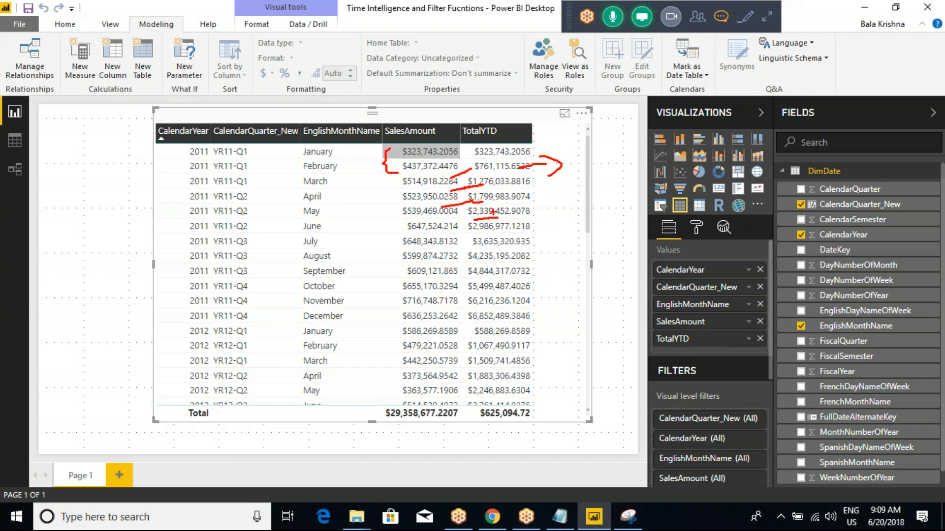
pyautogui.press('Escape')
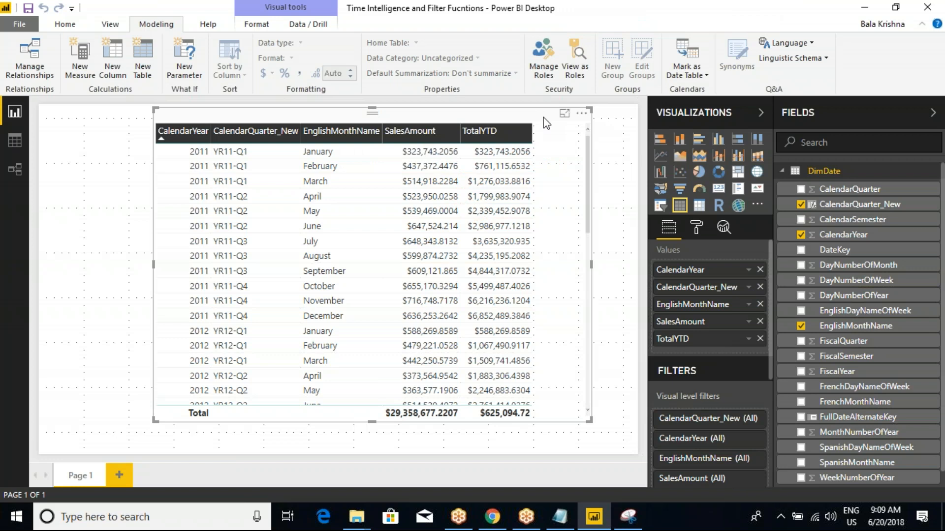
# Mark the relevant text in the other open window, return to the report, and check the table's available options.
pyautogui.hotkey('alt', 'Tab')
pyautogui.moveTo(35, 248); pyautogui.dragTo(316, 285)
pyautogui.click(311, 286)
pyautogui.moveTo(39, 257); pyautogui.dragTo(280, 273)
pyautogui.hotkey('alt', 'Tab')
pyautogui.click(581, 114)
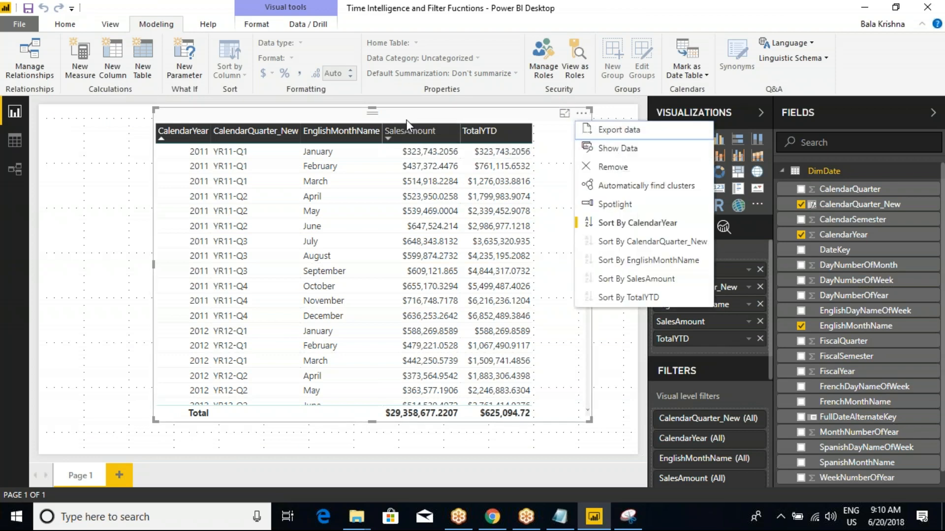
pyautogui.click(420, 117)
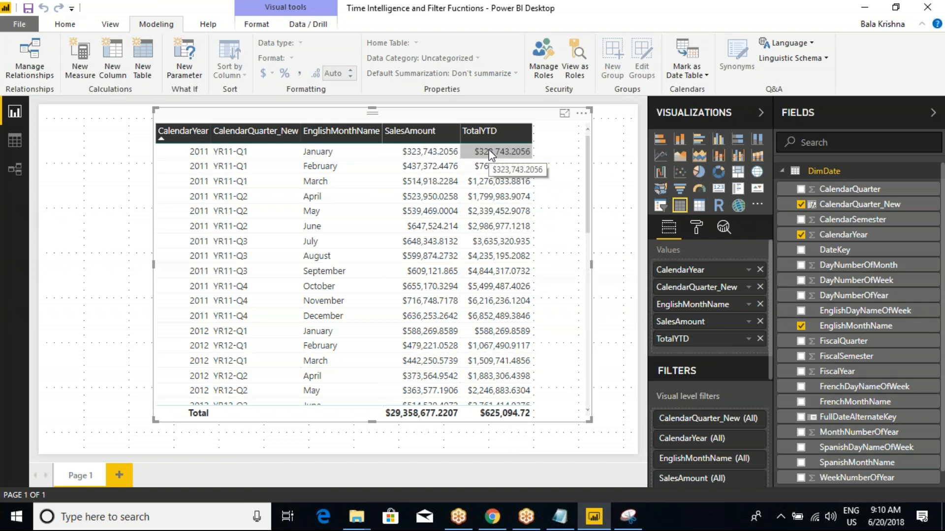
# Bracket the YR11-Q1 rows, underline the start of YR11-Q2, sketch marks beside the TotalYTD values, and clear the markings.
pyautogui.hotkey('ctrl', '2')
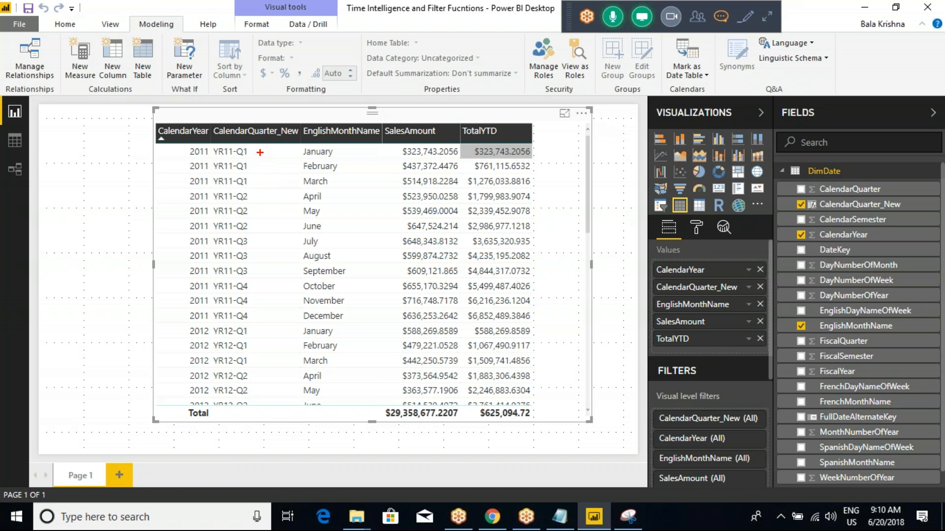
pyautogui.moveTo(260, 152); pyautogui.dragTo(268, 168)
pyautogui.moveTo(255, 201); pyautogui.dragTo(290, 198)
pyautogui.moveTo(555, 156); pyautogui.dragTo(546, 150)
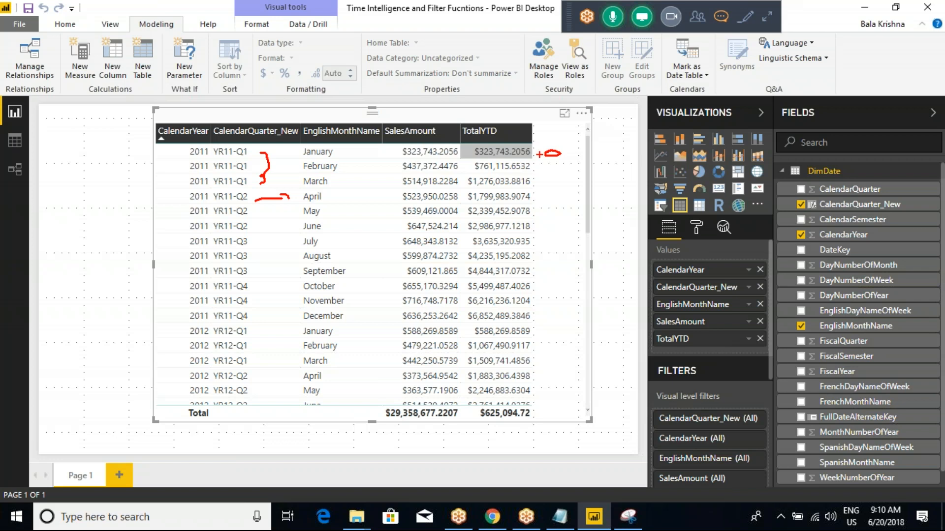
pyautogui.moveTo(560, 195); pyautogui.dragTo(560, 199)
pyautogui.moveTo(559, 252)
pyautogui.mouseDown()
pyautogui.moveTo(550, 256)
pyautogui.moveTo(575, 256)
pyautogui.moveTo(556, 255)
pyautogui.mouseUp()
pyautogui.press('Escape')
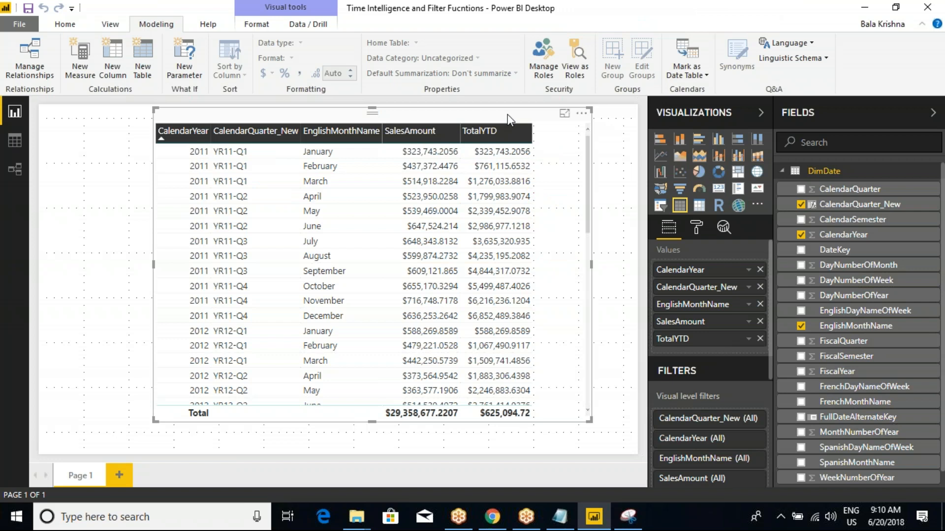
# Frame the January 2012 and January 2011 rows, underline February 2012's TotalYTD, and sketch an arrow to the TotalYTD heading.
pyautogui.hotkey('ctrl', '2')
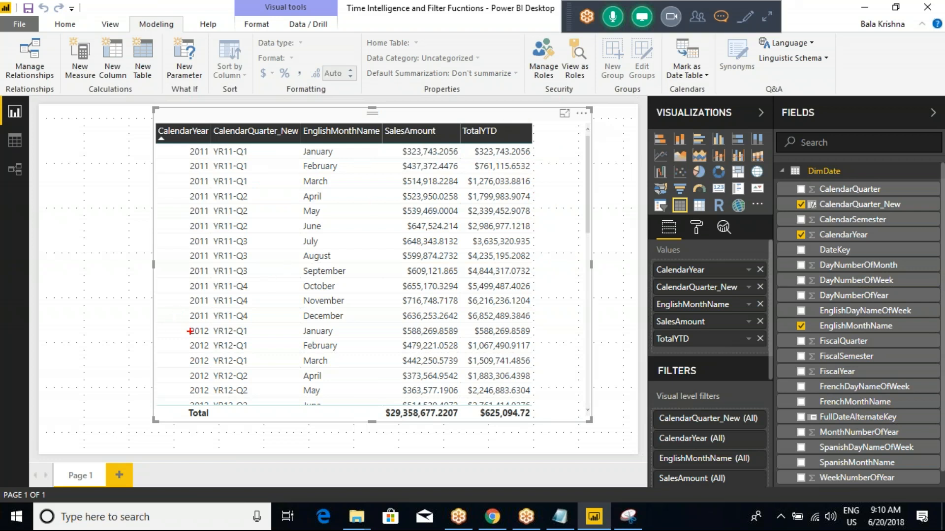
pyautogui.moveTo(176, 322)
pyautogui.mouseDown()
pyautogui.moveTo(202, 341)
pyautogui.moveTo(515, 355)
pyautogui.moveTo(564, 343)
pyautogui.mouseUp()
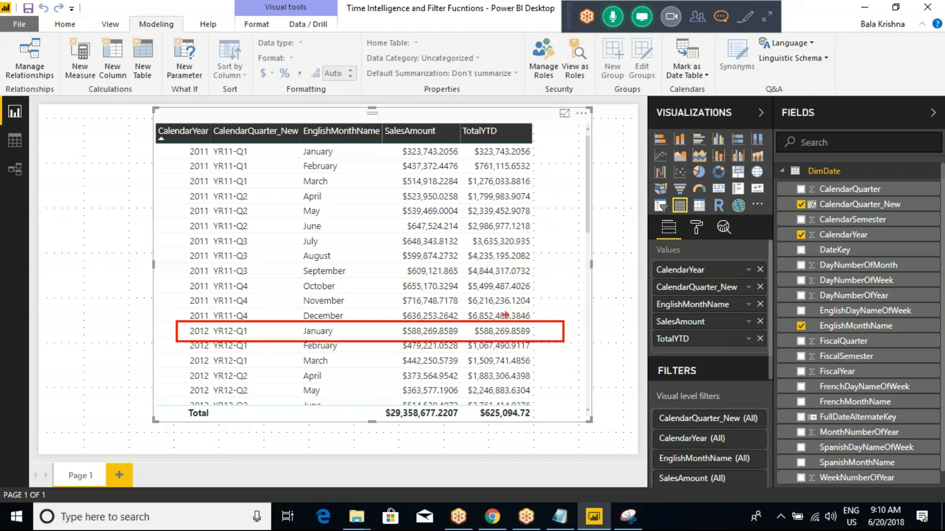
pyautogui.moveTo(164, 142)
pyautogui.mouseDown()
pyautogui.moveTo(551, 164)
pyautogui.moveTo(539, 160)
pyautogui.mouseUp()
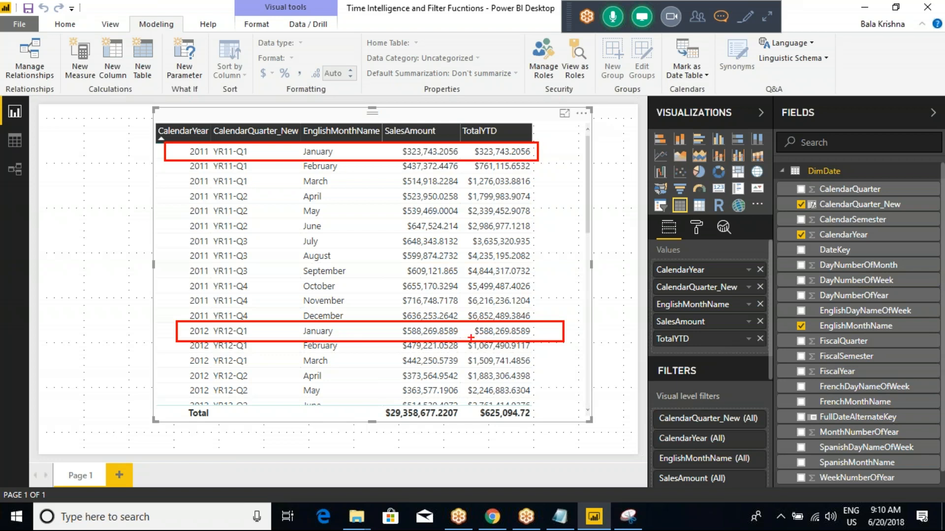
pyautogui.moveTo(469, 350); pyautogui.dragTo(493, 350)
pyautogui.moveTo(488, 97); pyautogui.dragTo(486, 120)
# Trace the 2011 rows from January to December, tick the 2012 start row, cross the 2011 values, and clear all markings.
pyautogui.moveTo(199, 151); pyautogui.dragTo(214, 153)
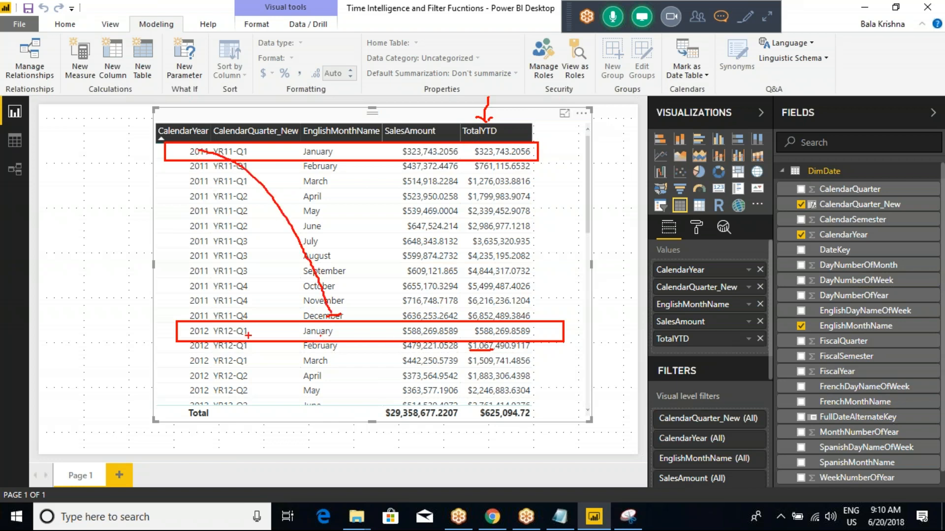
pyautogui.moveTo(204, 335); pyautogui.dragTo(220, 323)
pyautogui.moveTo(529, 149); pyautogui.dragTo(435, 256)
pyautogui.moveTo(415, 166); pyautogui.dragTo(514, 258)
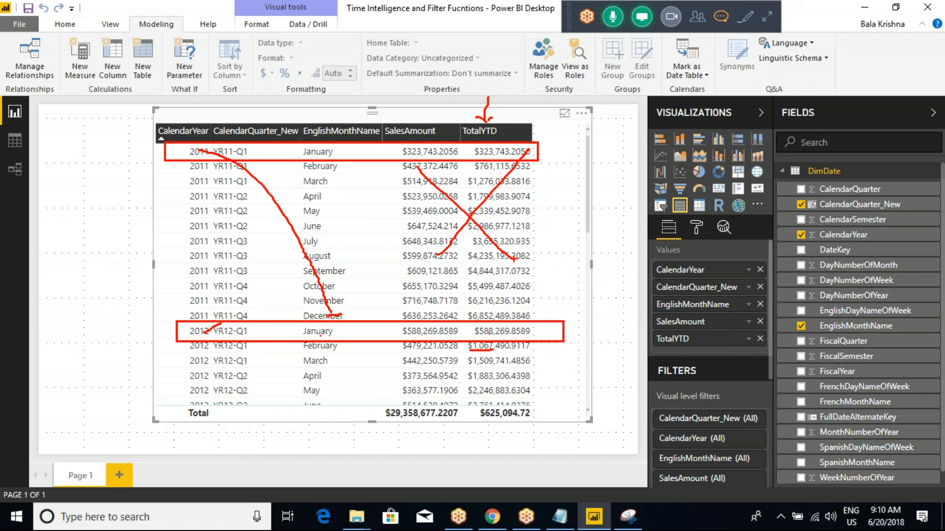
pyautogui.press('Escape')
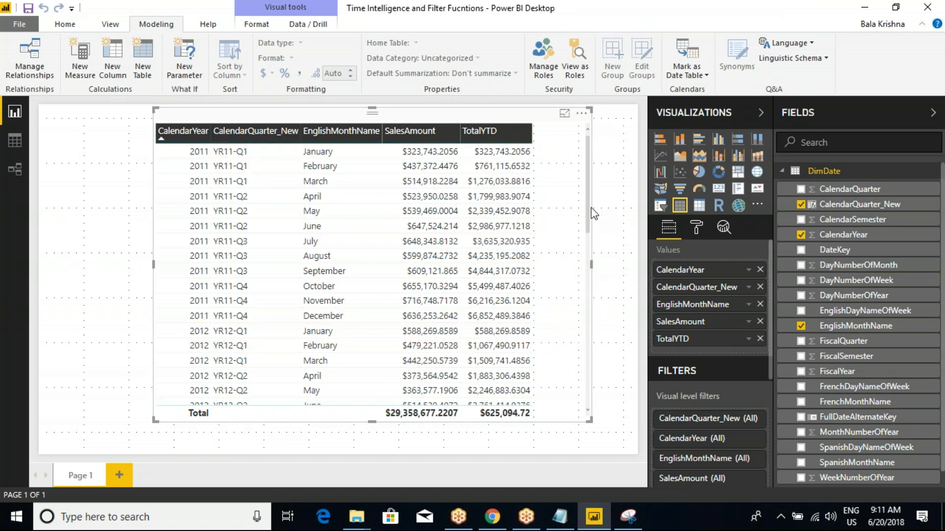
# Frame the January 2013 row, mark its SalesAmount and TotalYTD values, clear the markings, and return to the first 2011 rows.
pyautogui.moveTo(588, 212); pyautogui.dragTo(587, 281)
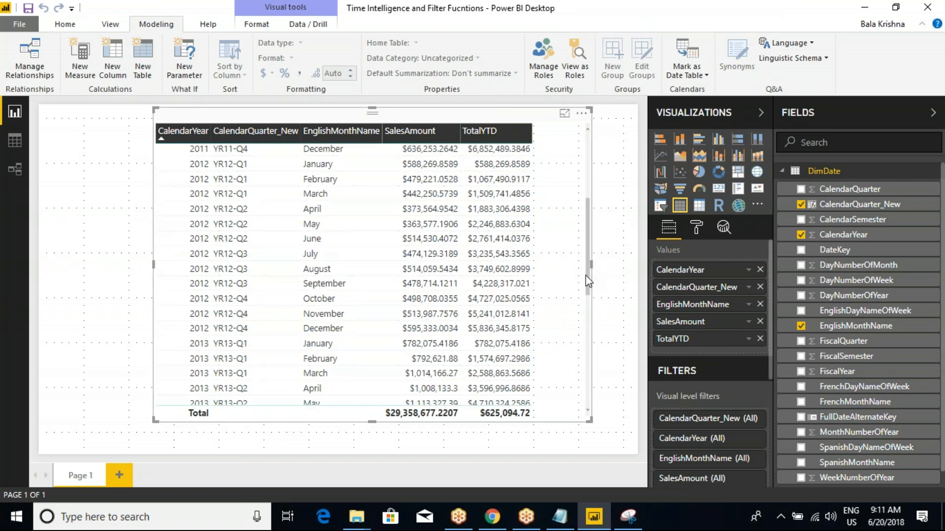
pyautogui.hotkey('ctrl', '2')
pyautogui.moveTo(166, 334)
pyautogui.mouseDown()
pyautogui.moveTo(336, 358)
pyautogui.moveTo(546, 353)
pyautogui.mouseUp()
pyautogui.moveTo(411, 345); pyautogui.dragTo(458, 346)
pyautogui.moveTo(472, 345); pyautogui.dragTo(507, 339)
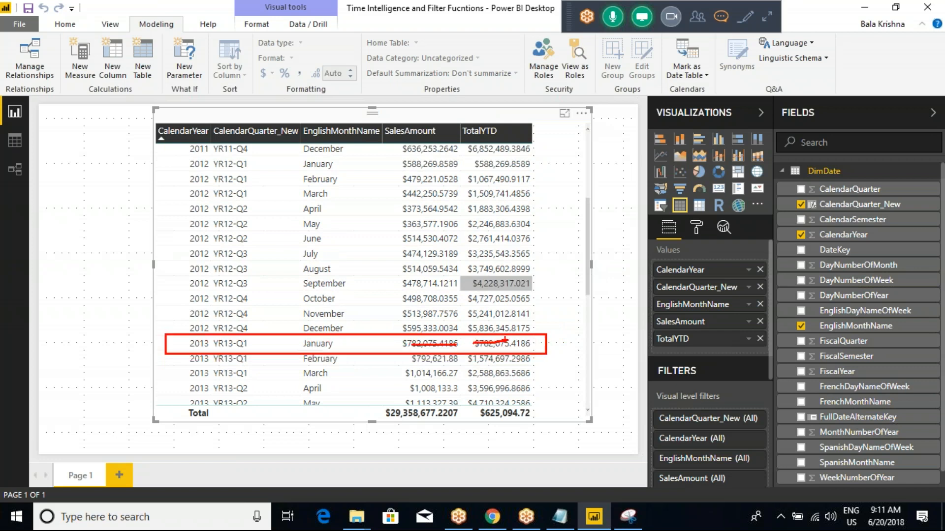
pyautogui.press('Escape')
pyautogui.scroll(1, 419, 254)
pyautogui.scroll(3, 419, 257)
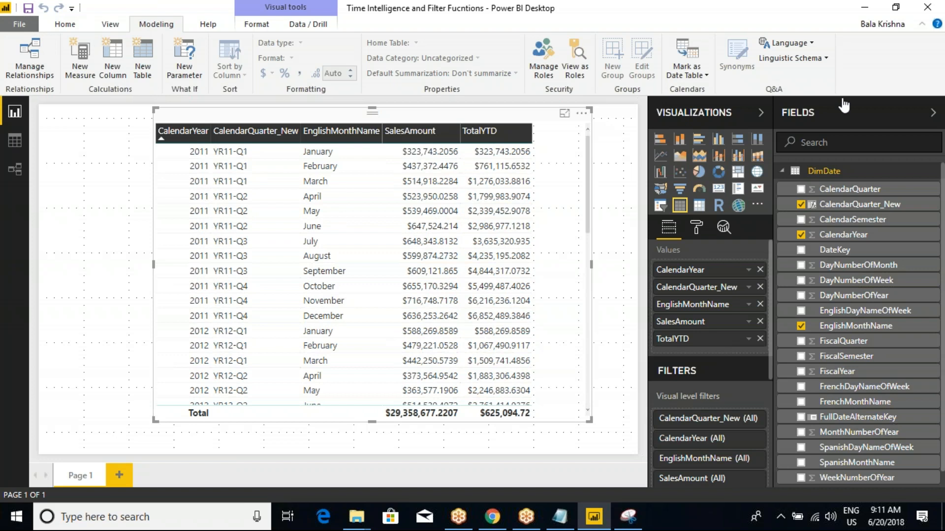
pyautogui.click(763, 19)
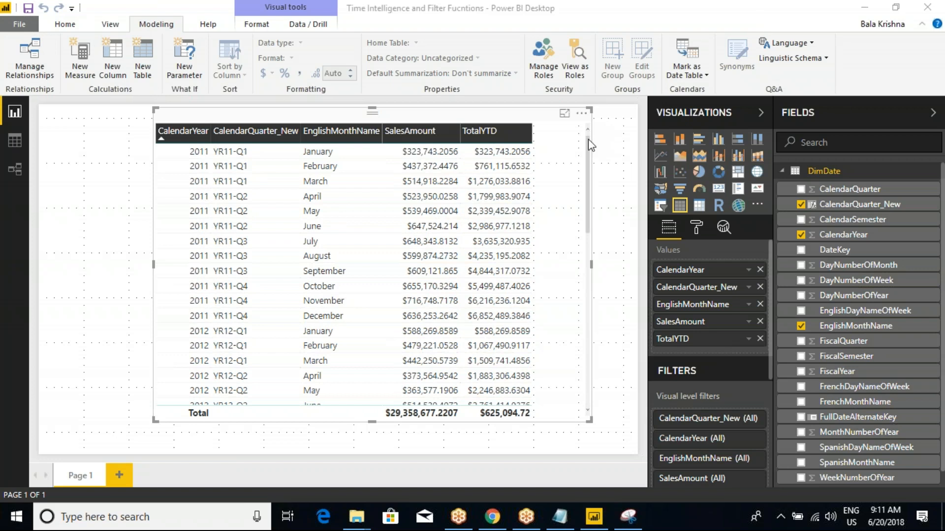